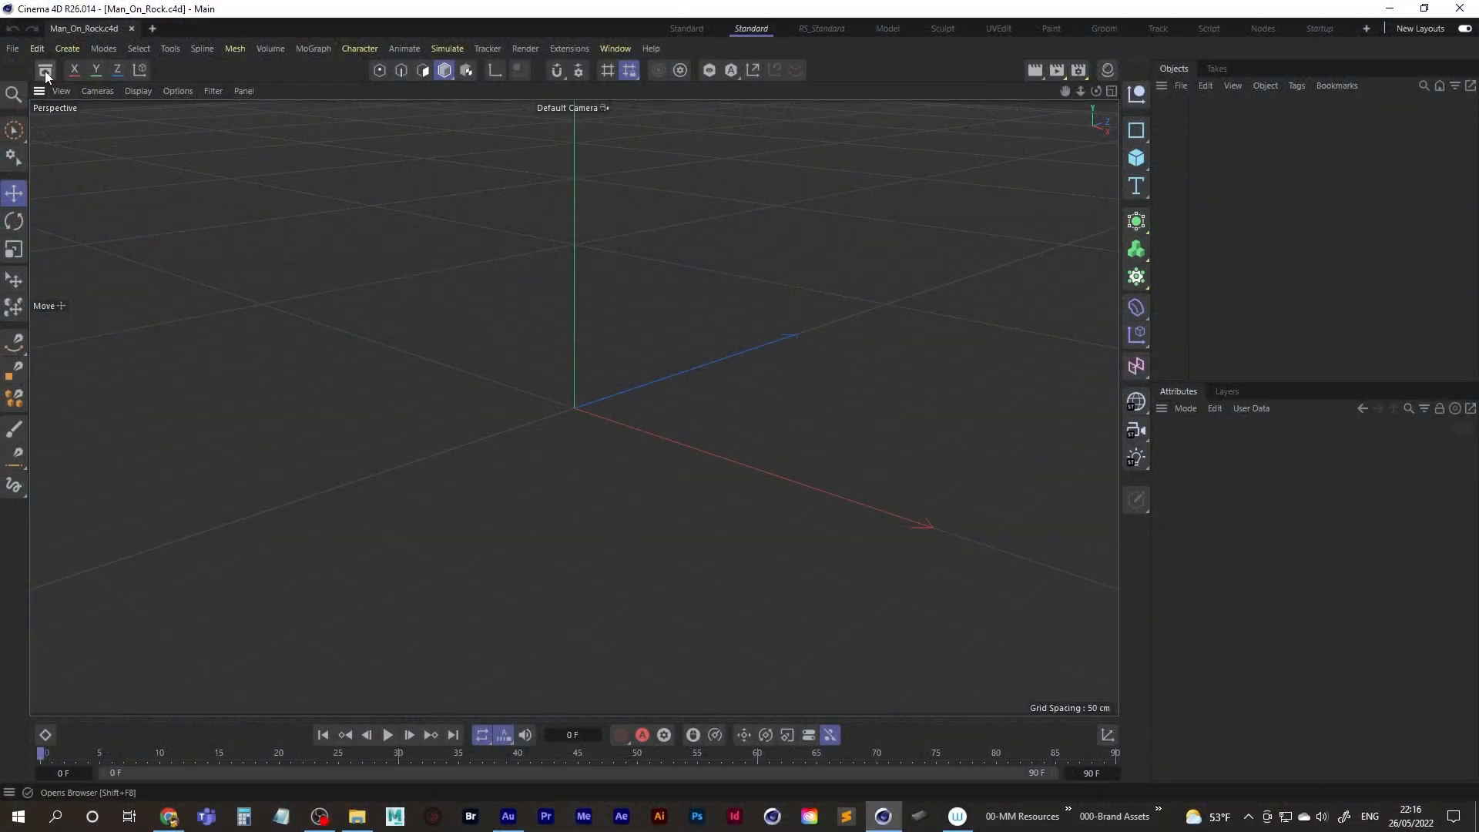
# Step: Add the Stone 01 object from the rock results in the Asset Browser to the scene, then close the browser
pyautogui.click(45, 71)
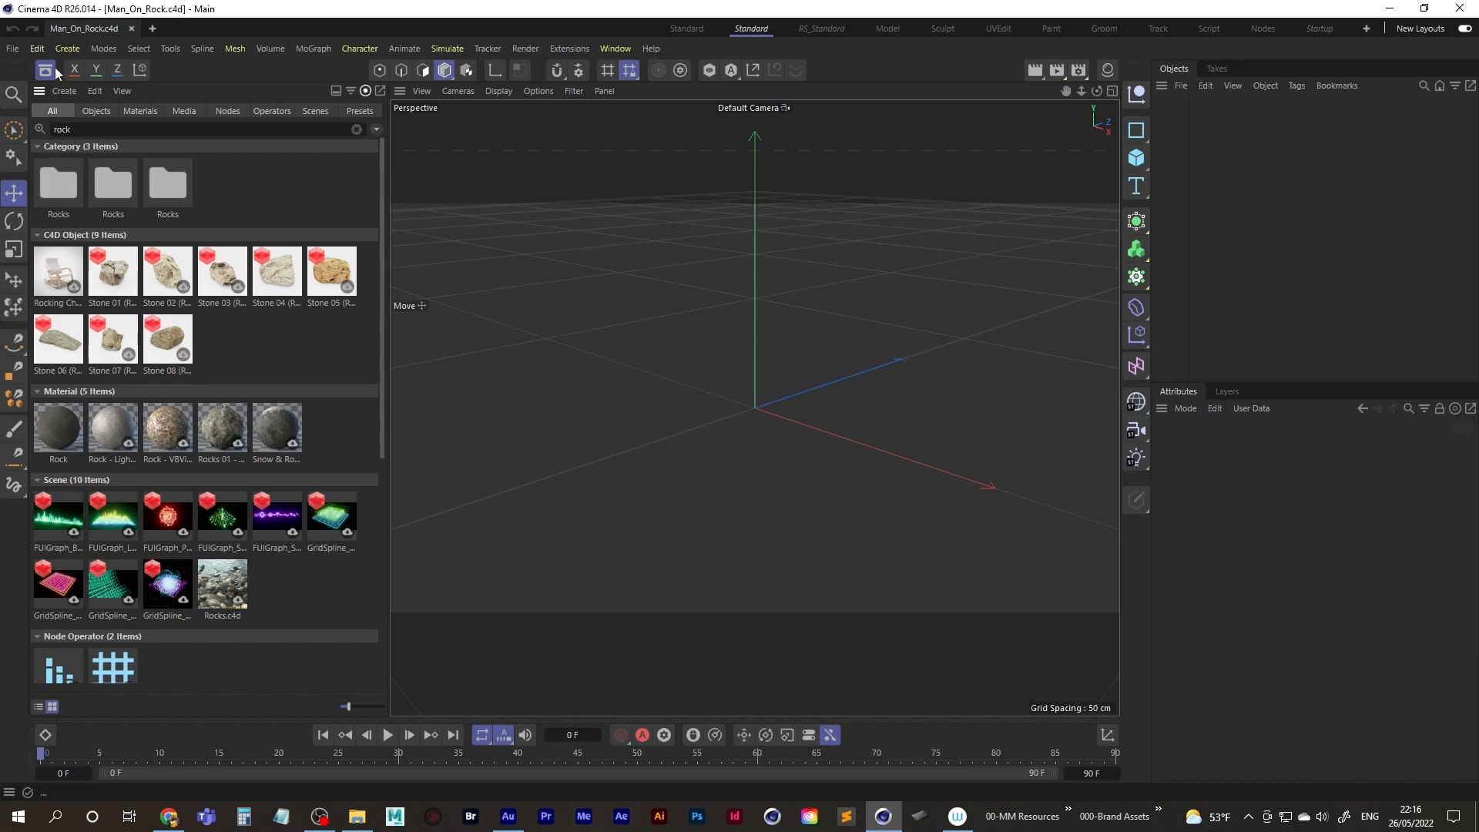
pyautogui.click(83, 131)
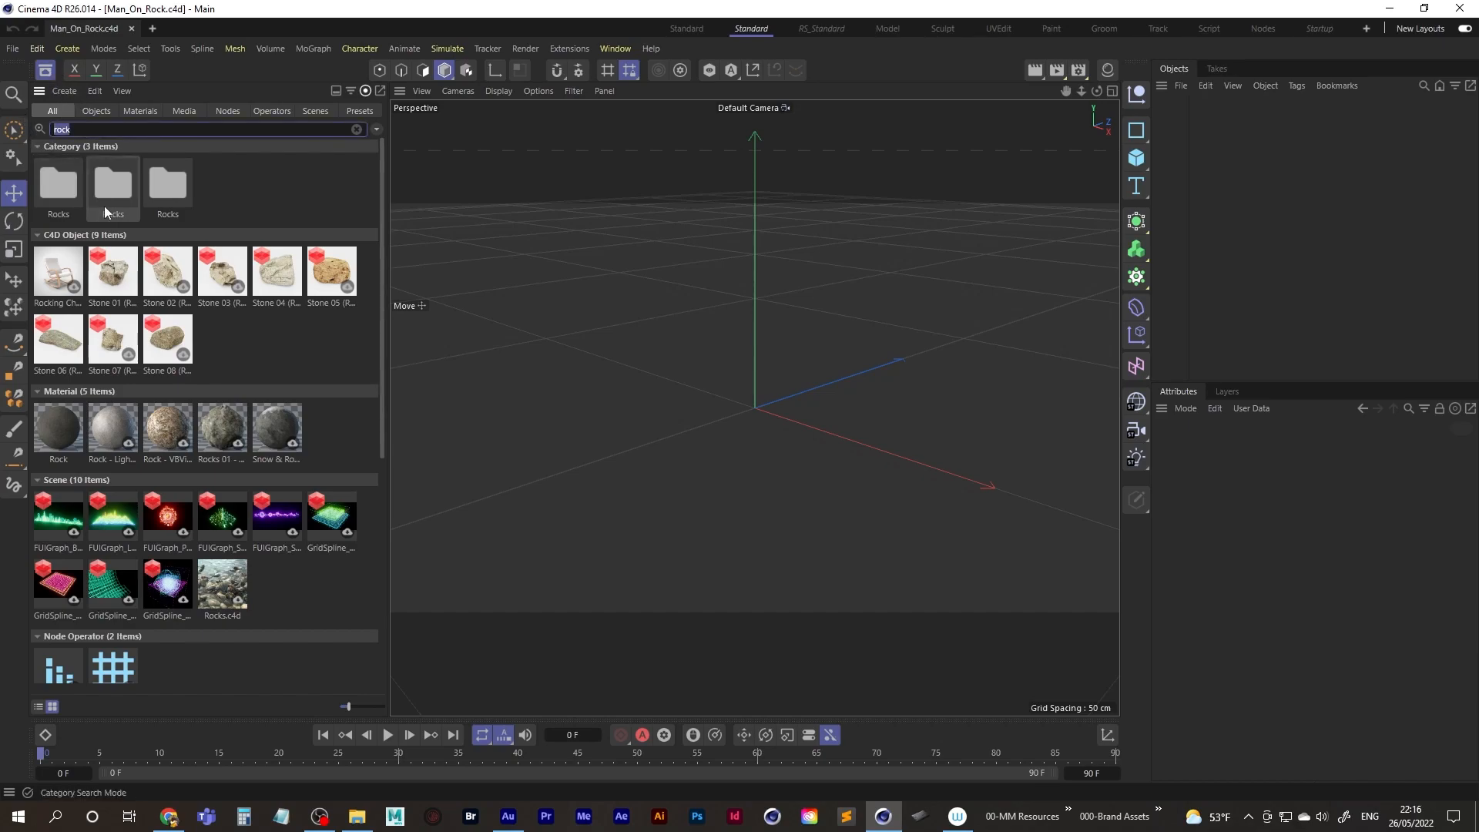
pyautogui.doubleClick(115, 285)
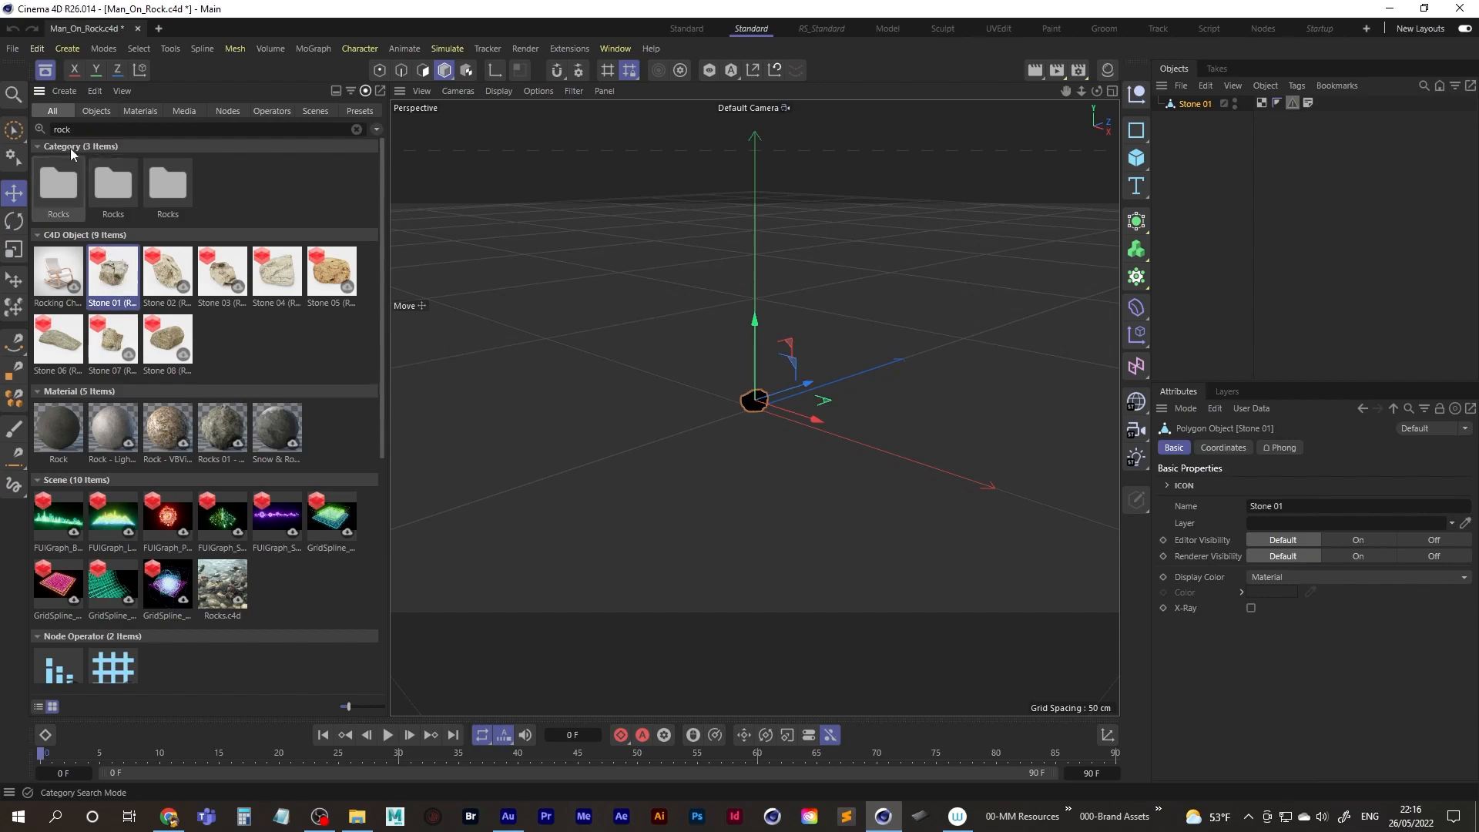
pyautogui.click(46, 71)
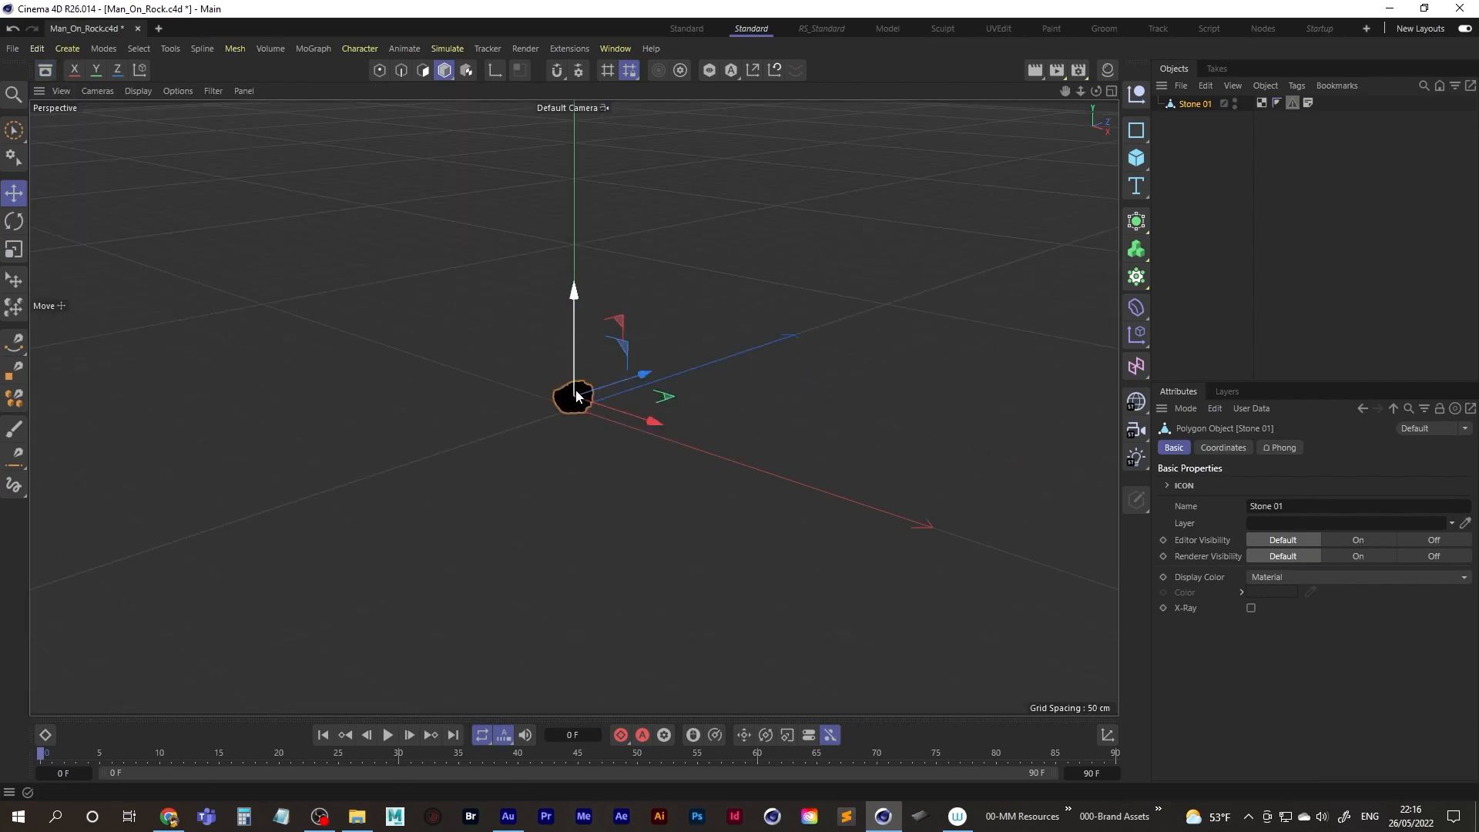
pyautogui.scroll(6, 730, 363)
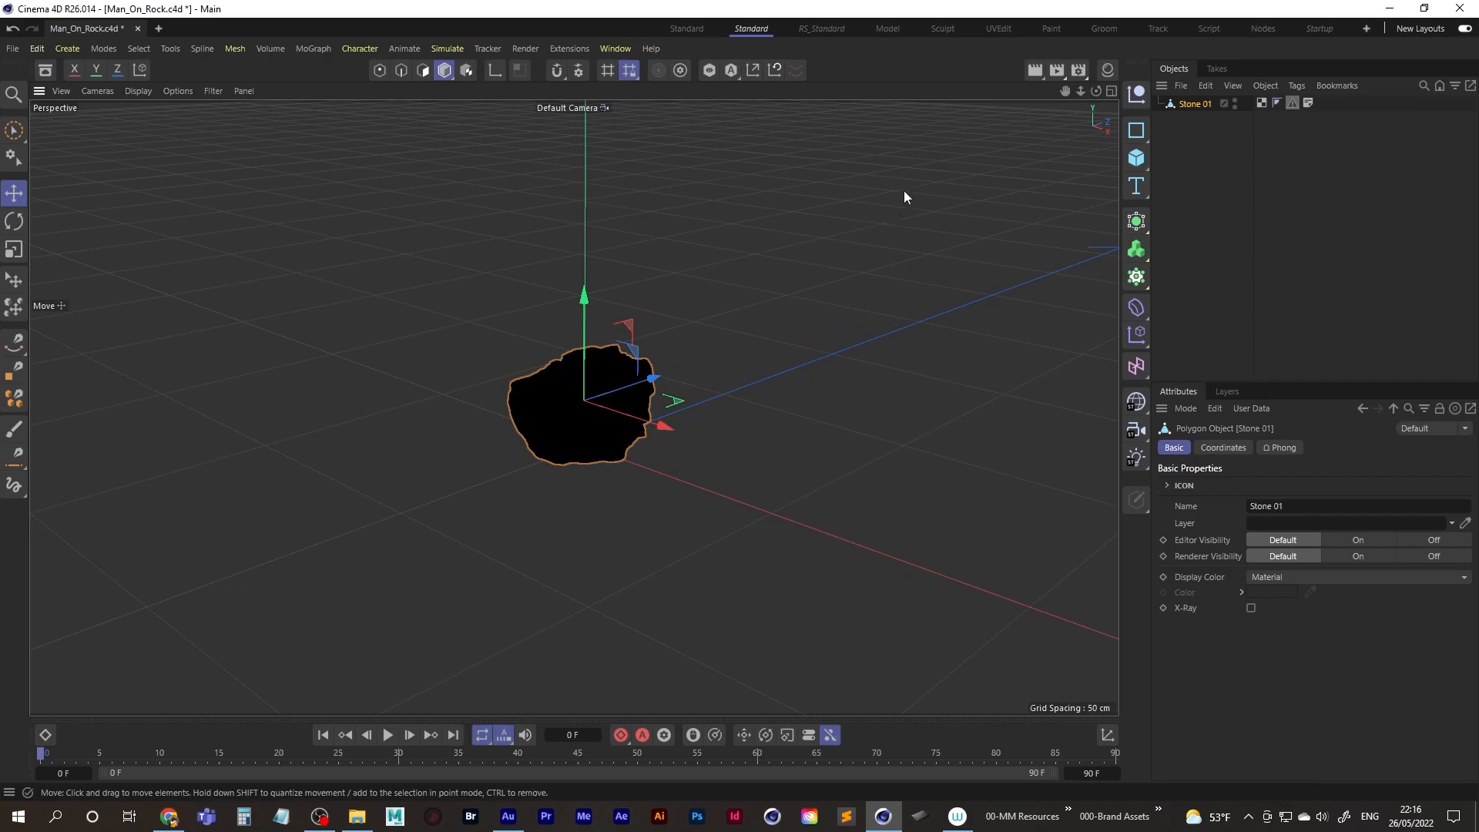
# Step: Set the renderer to Redshift in the render settings and close them
pyautogui.click(1081, 75)
pyautogui.moveTo(1084, 68); pyautogui.dragTo(890, 83)
pyautogui.click(854, 118)
pyautogui.click(858, 135)
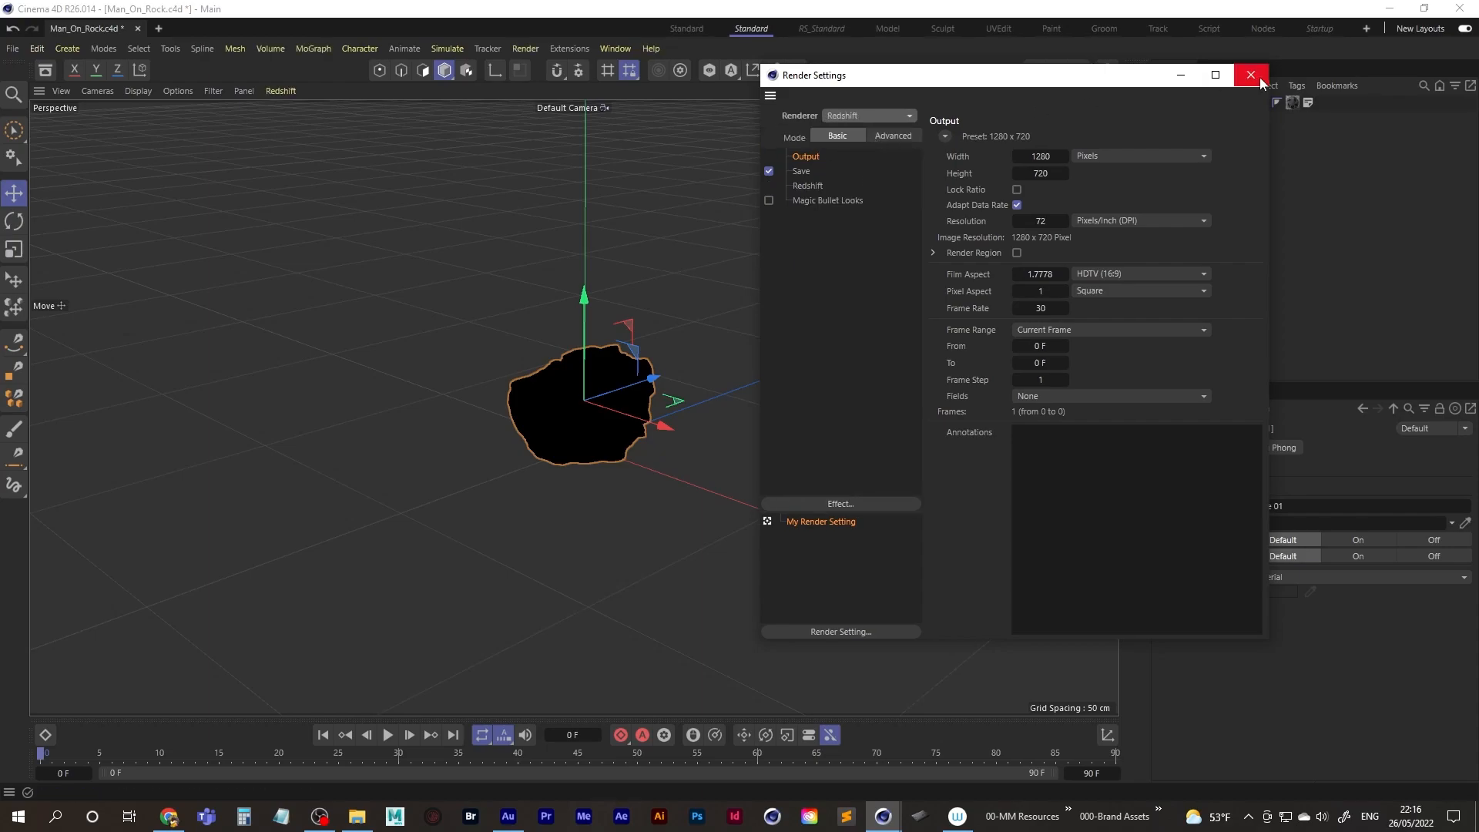
pyautogui.click(1251, 76)
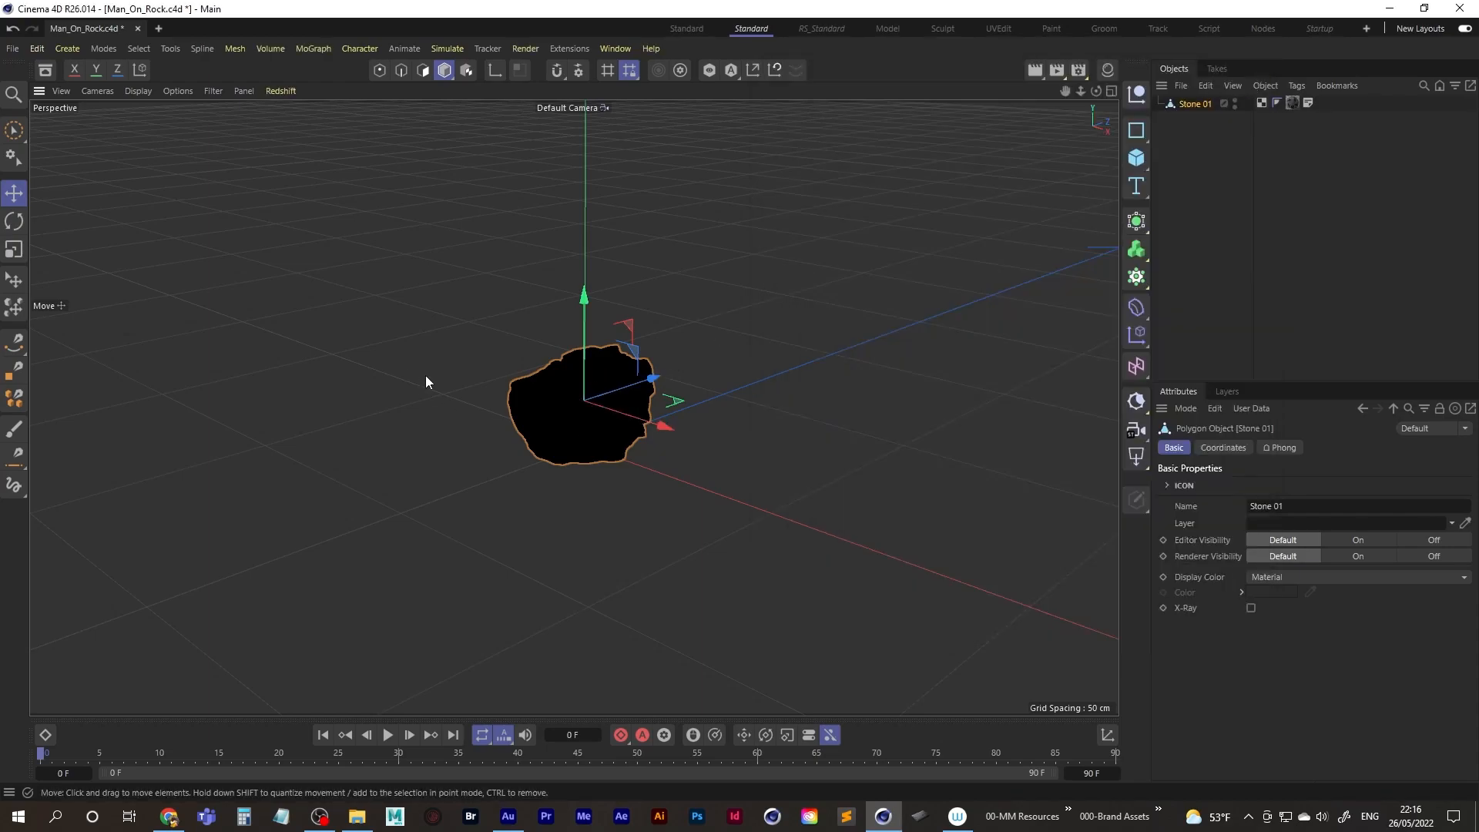
# Step: Start merging a project file and go to the Mixamo folder
pyautogui.scroll(5, 593, 399)
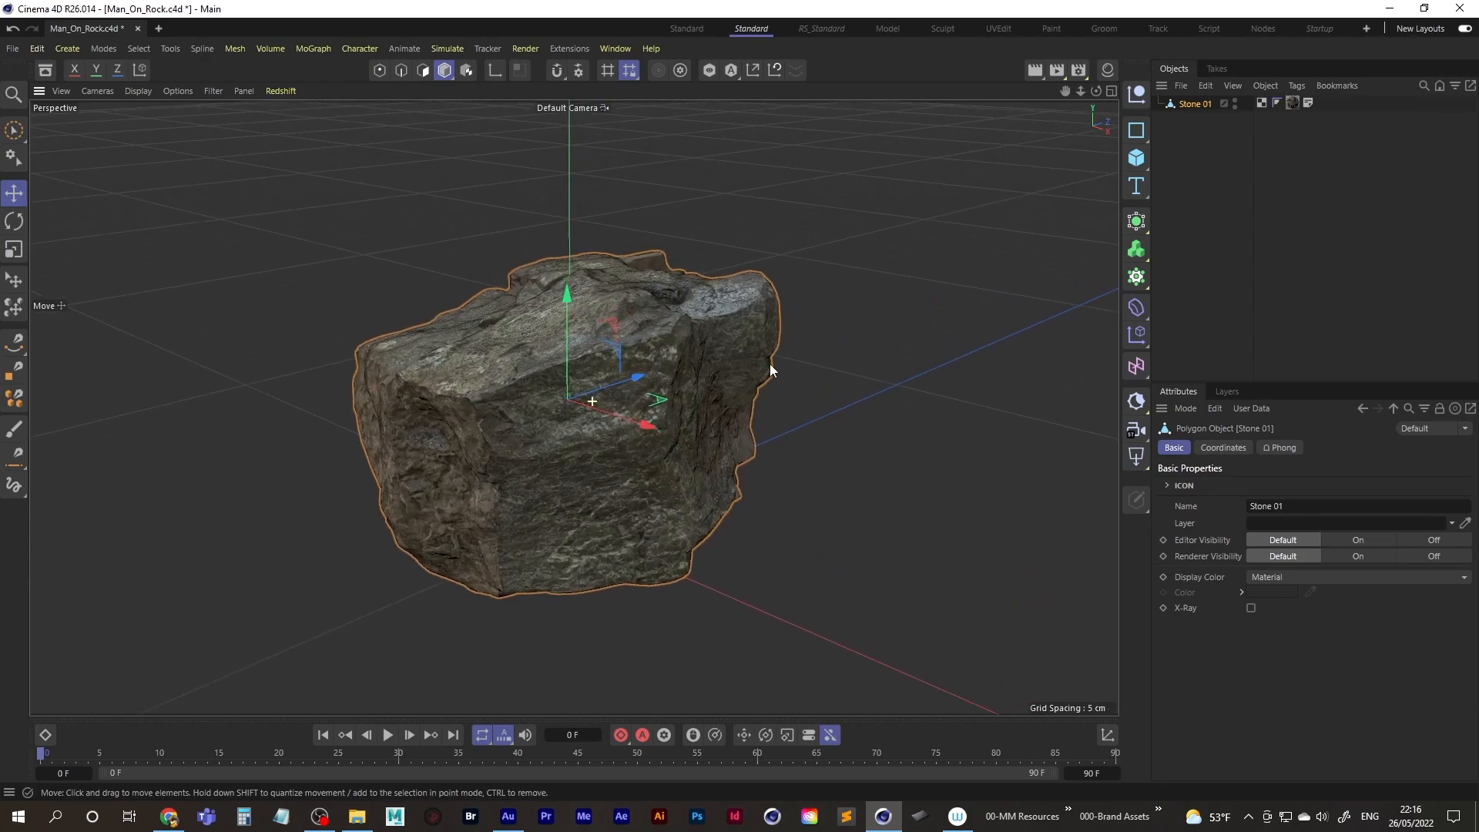
pyautogui.scroll(-5, 587, 373)
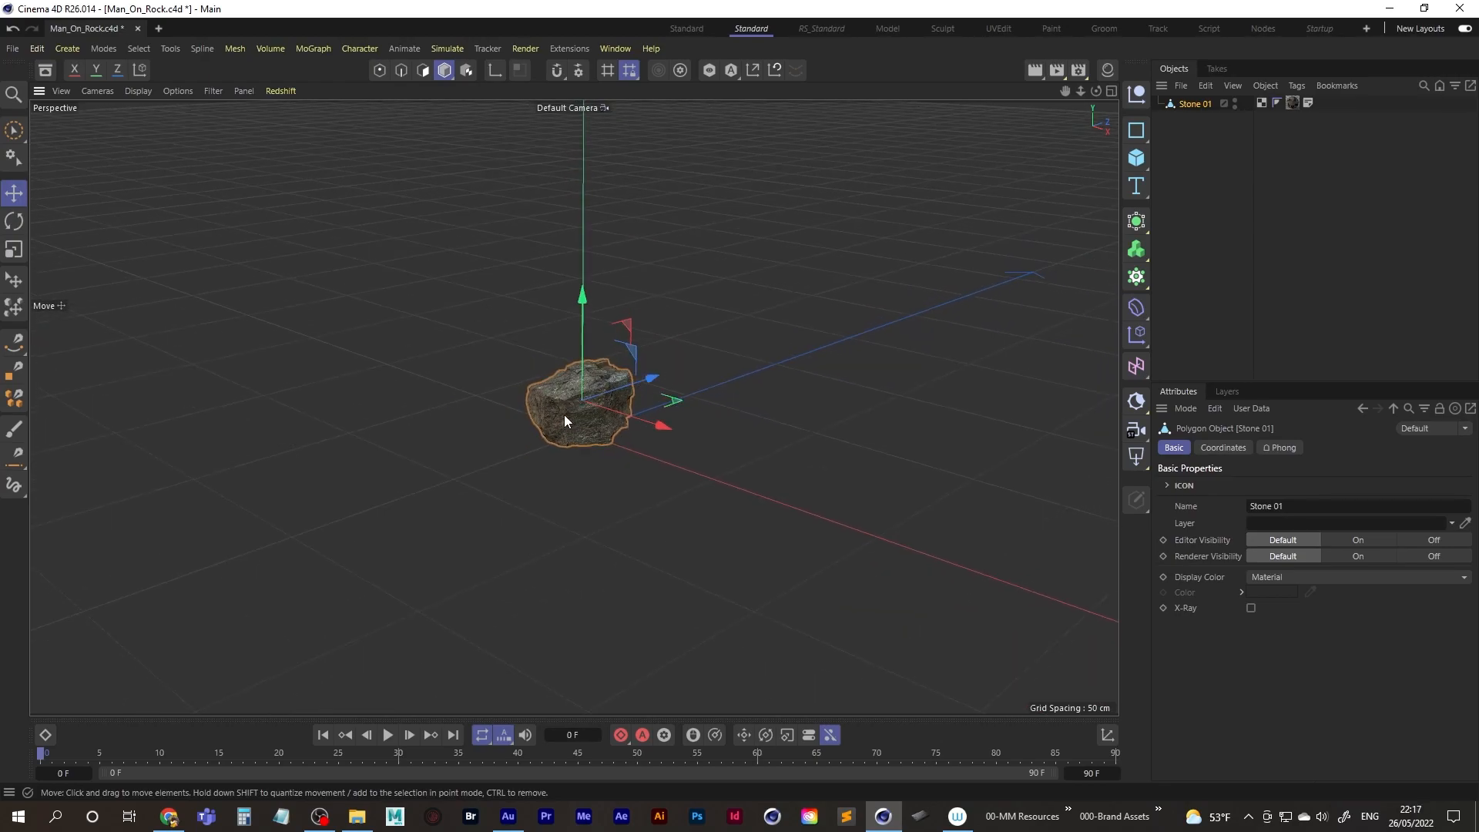
pyautogui.keyDown('alt'); pyautogui.moveTo(555, 375); pyautogui.dragTo(583, 373, button='middle'); pyautogui.keyUp('alt')
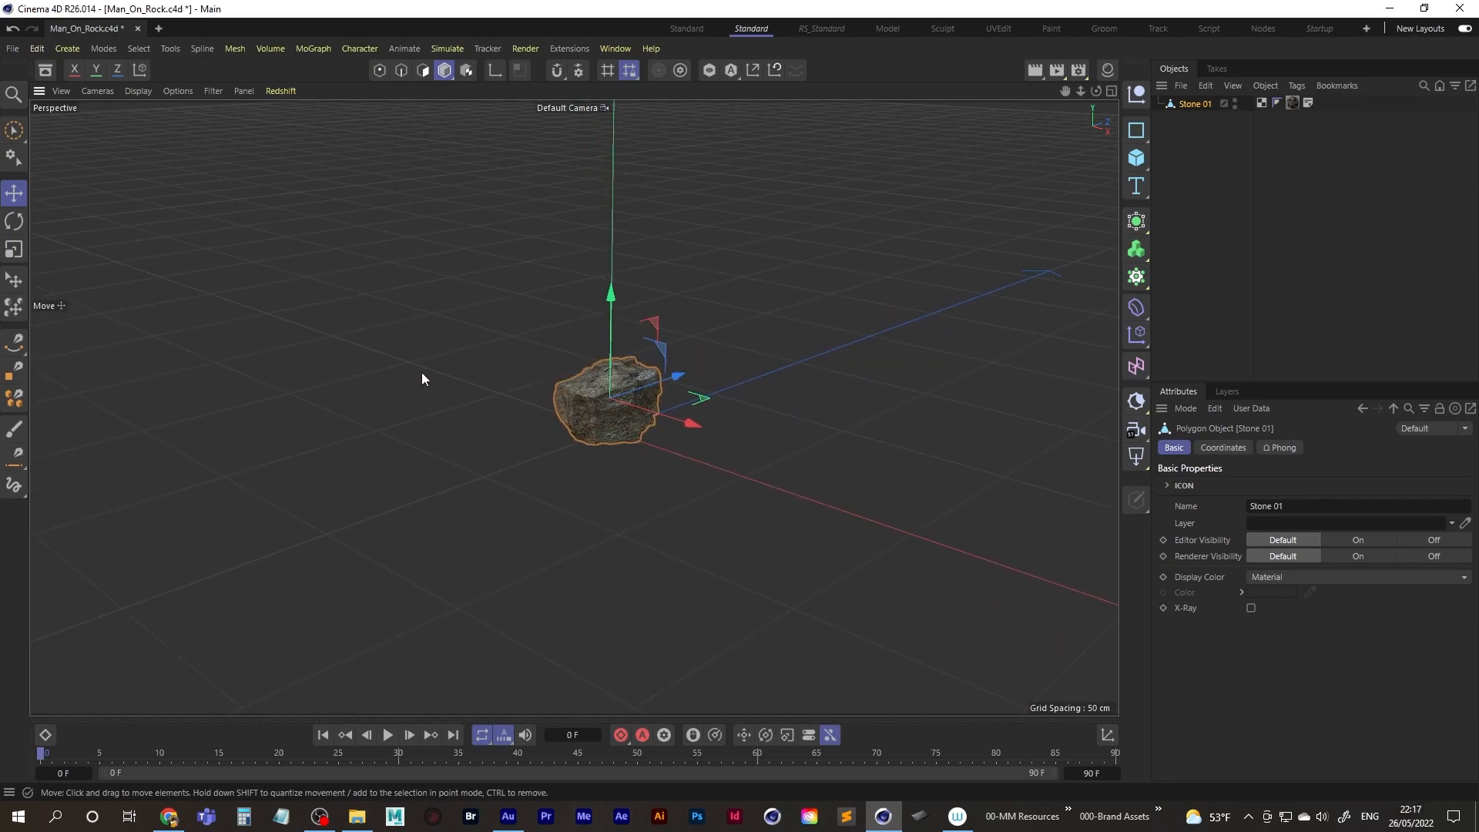
pyautogui.click(12, 48)
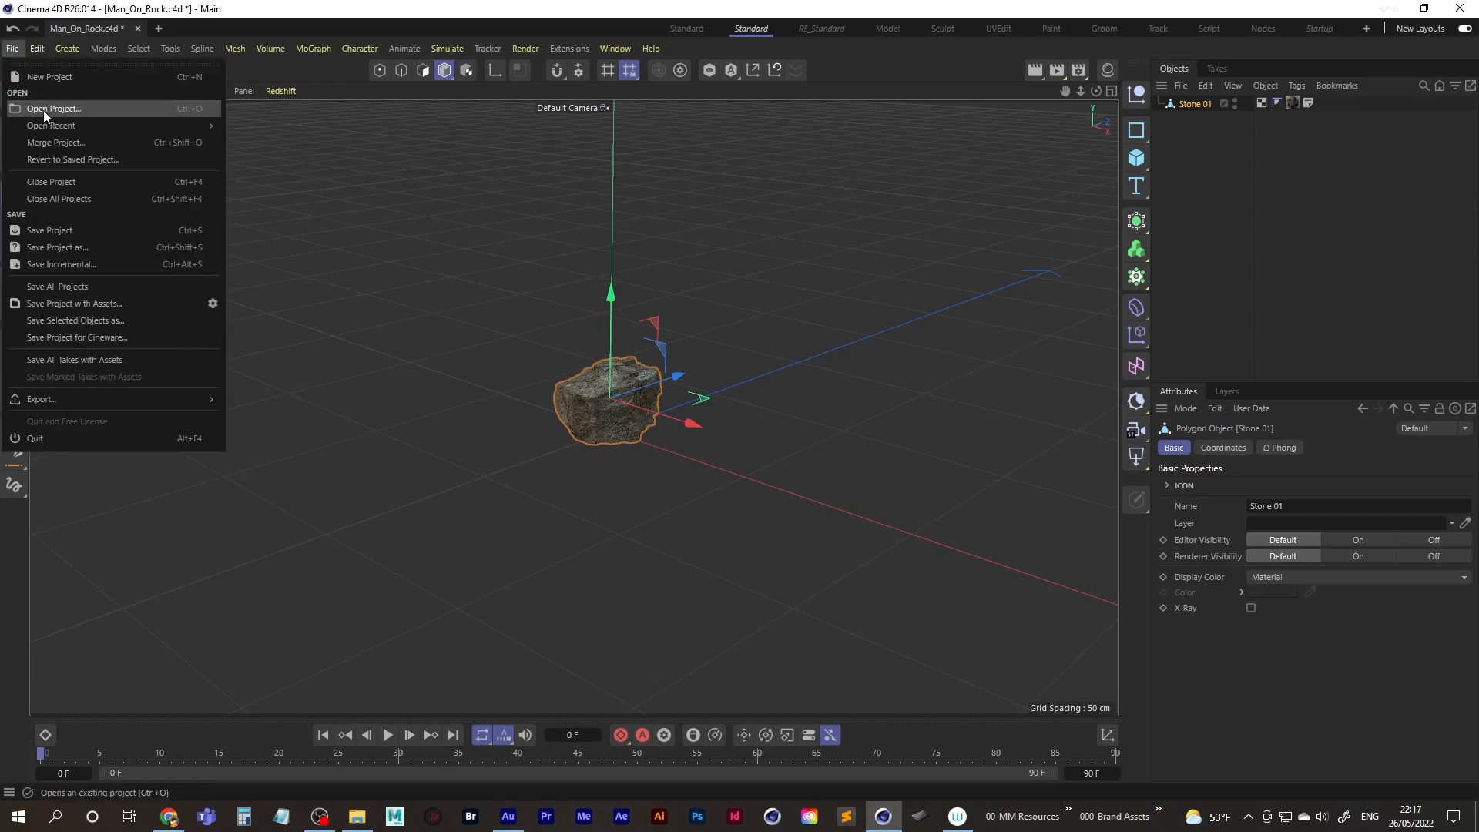
pyautogui.click(69, 145)
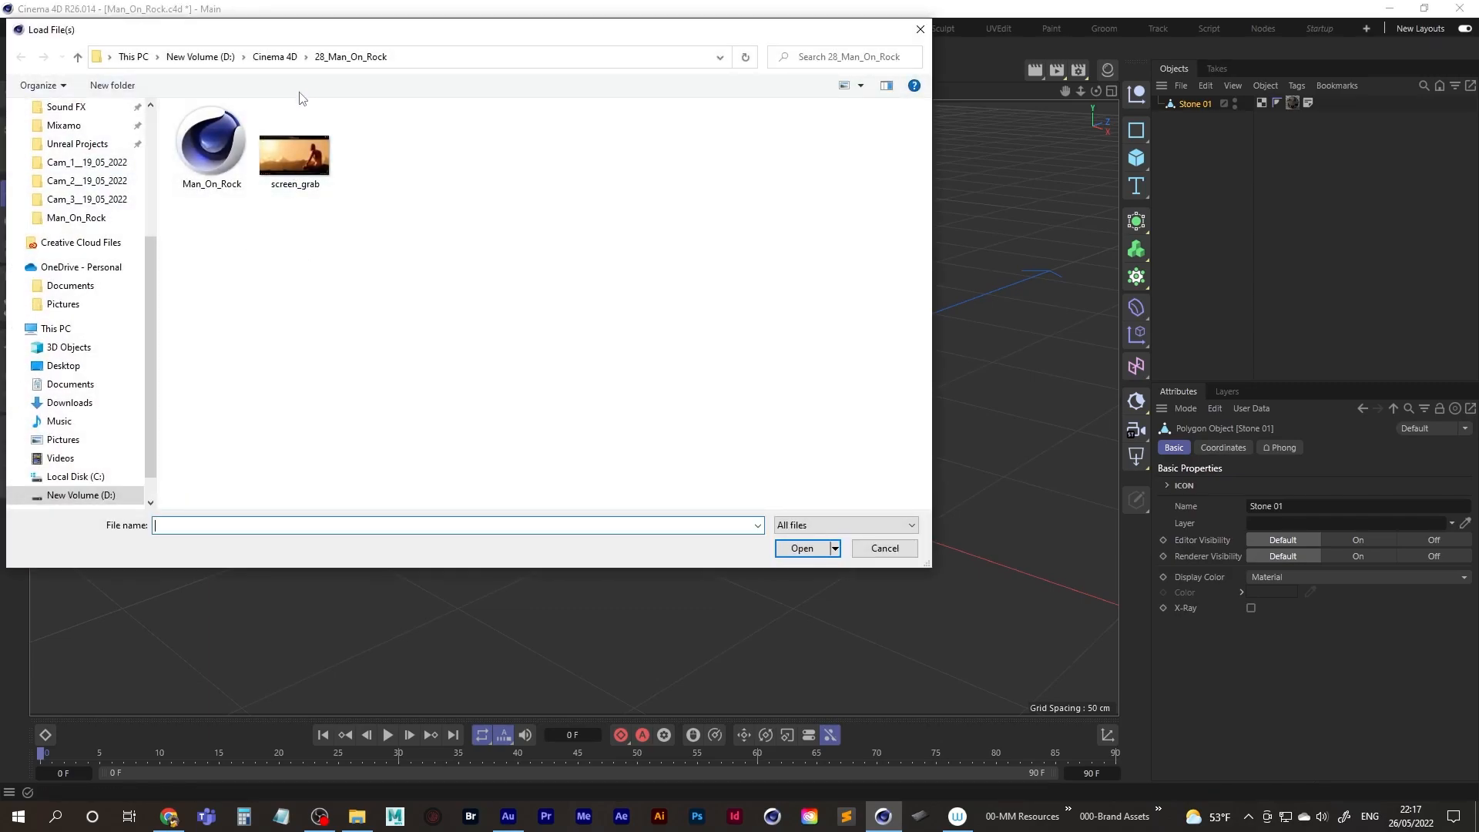
pyautogui.scroll(2, 133, 233)
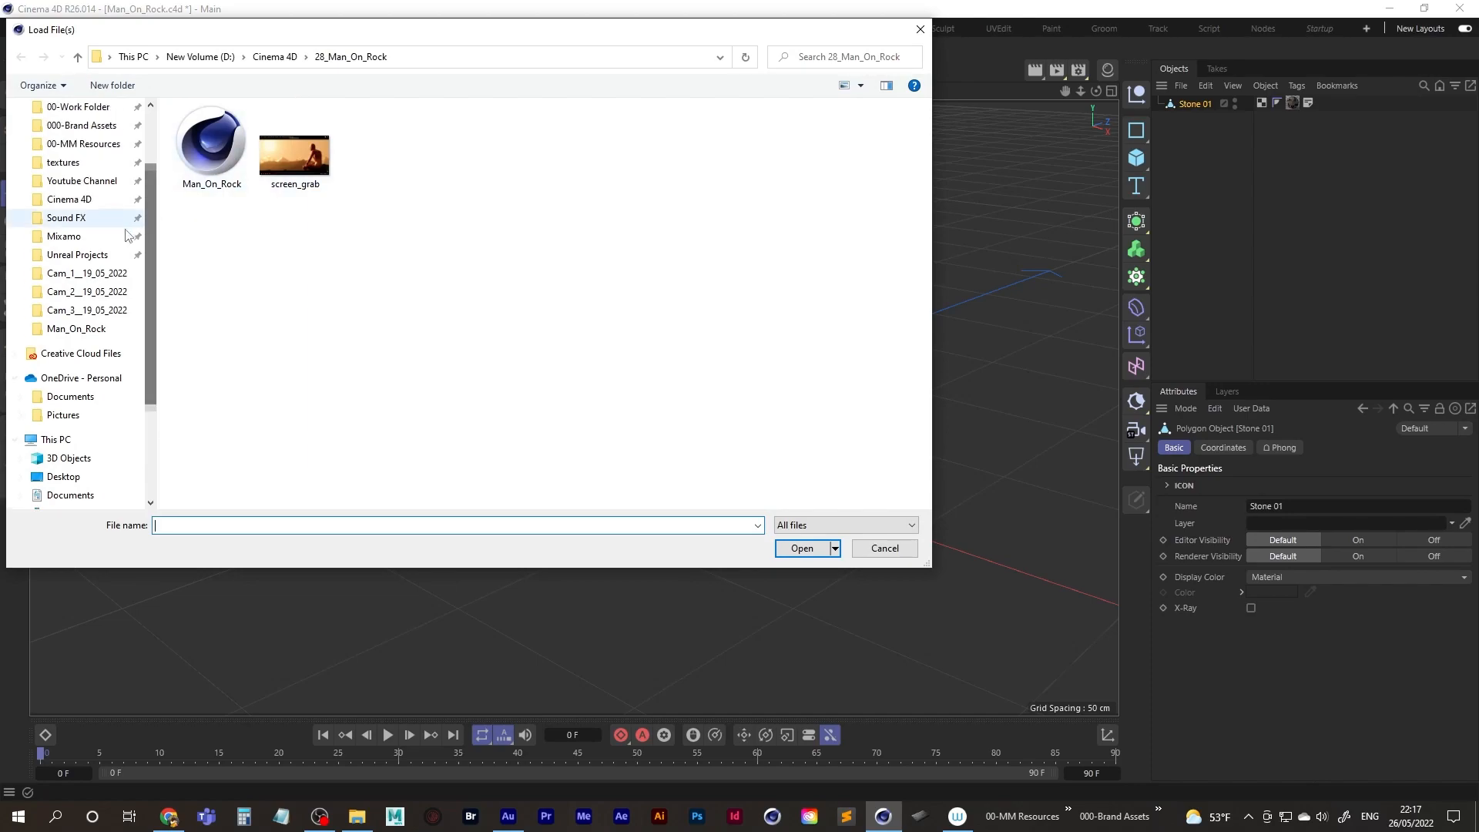
pyautogui.click(68, 237)
# Step: Find the Sitting Laughing folder among the Mixamo animations and open it
pyautogui.click(242, 244)
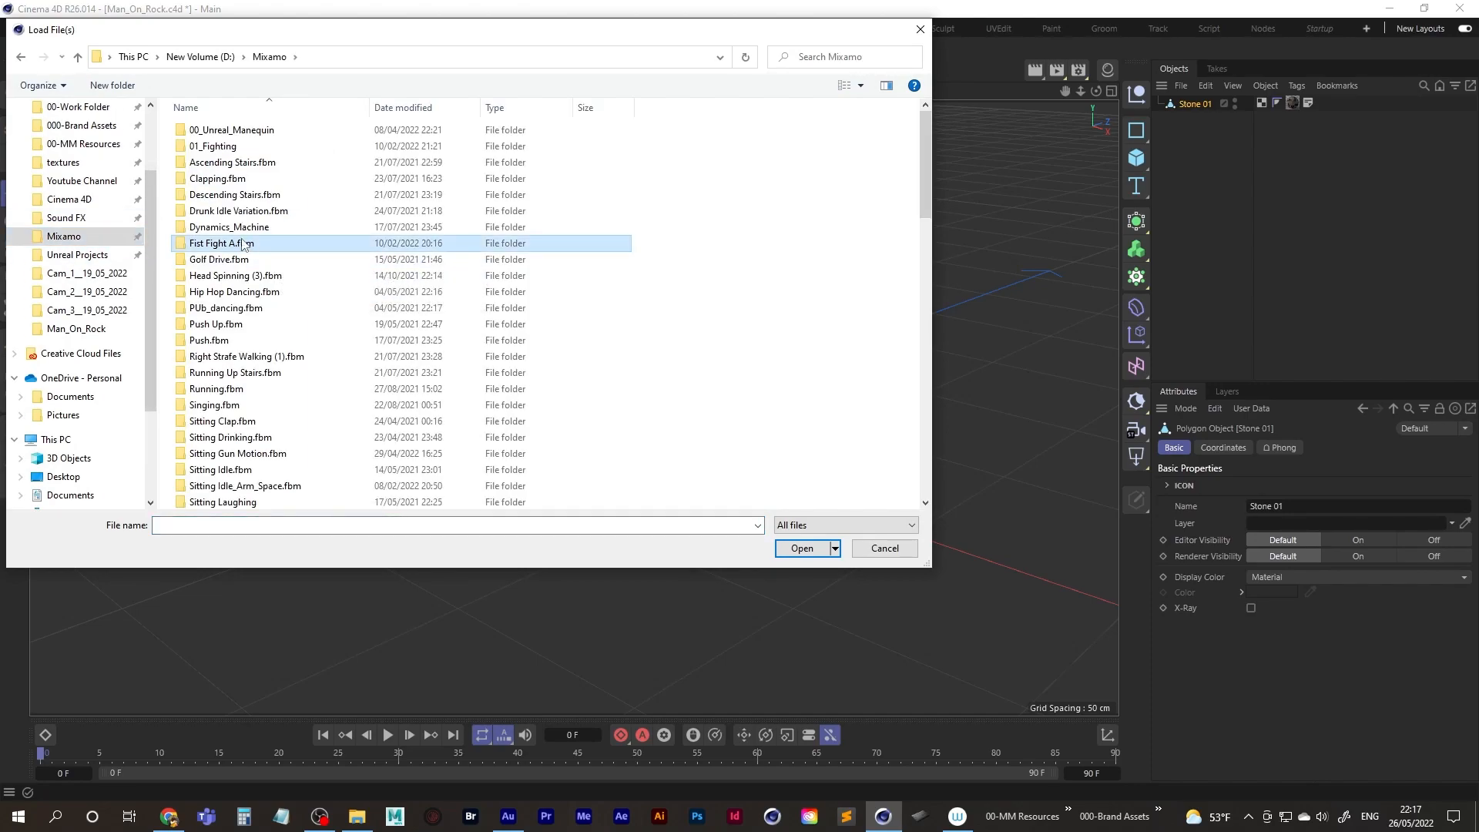
pyautogui.press('s')
pyautogui.press('s')
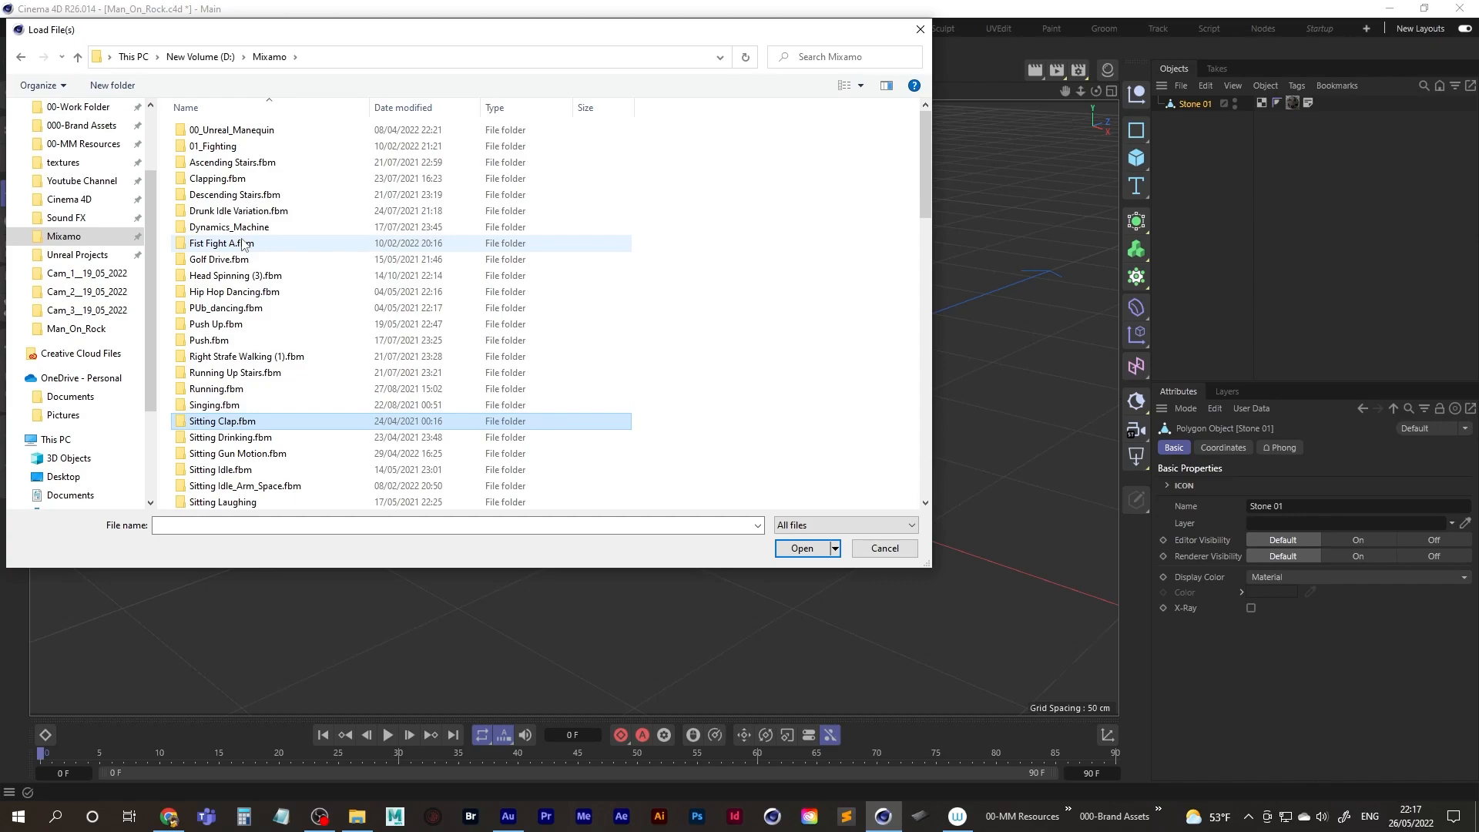
pyautogui.click(230, 439)
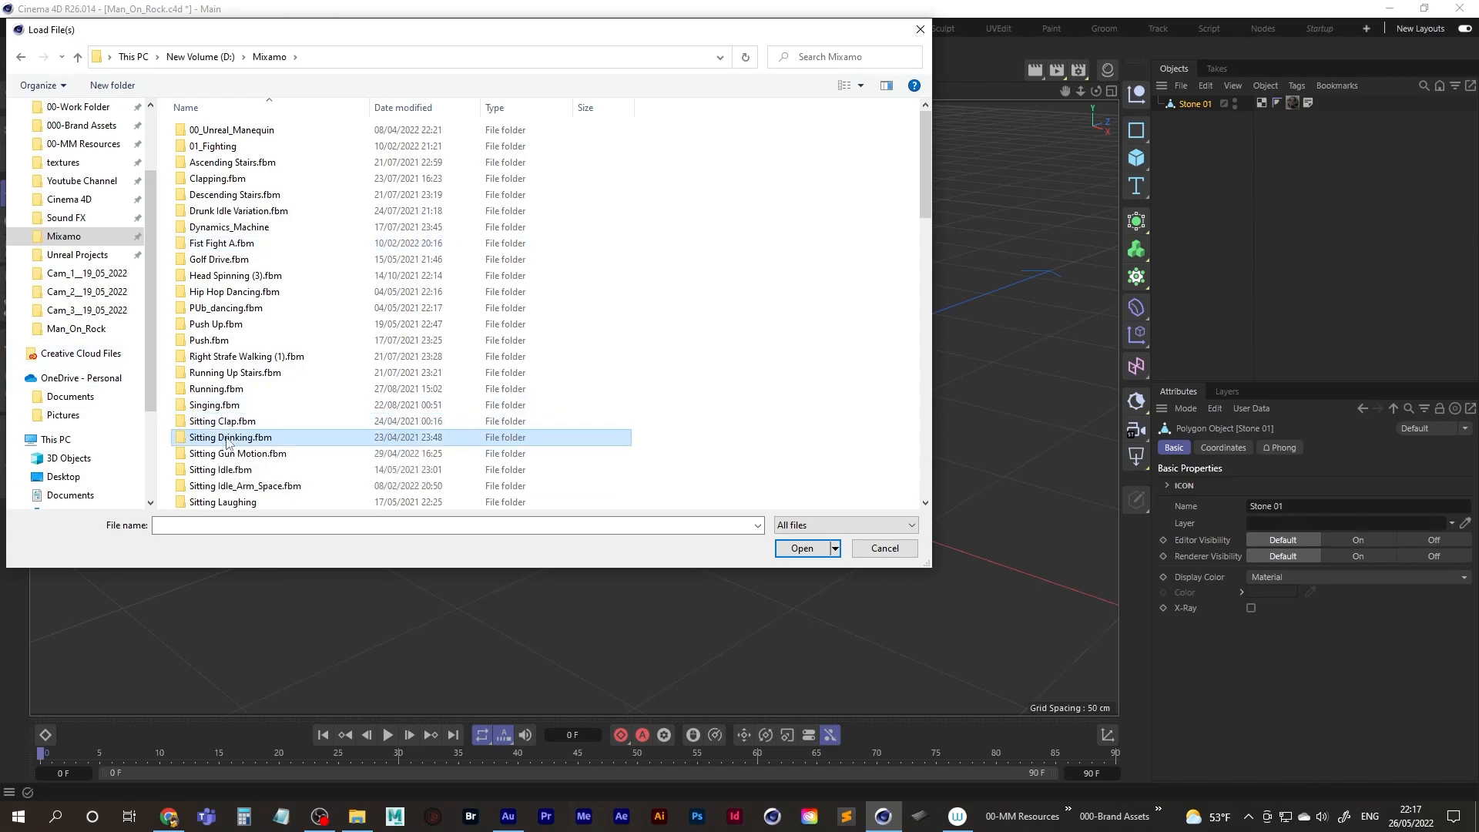
pyautogui.press('Down')
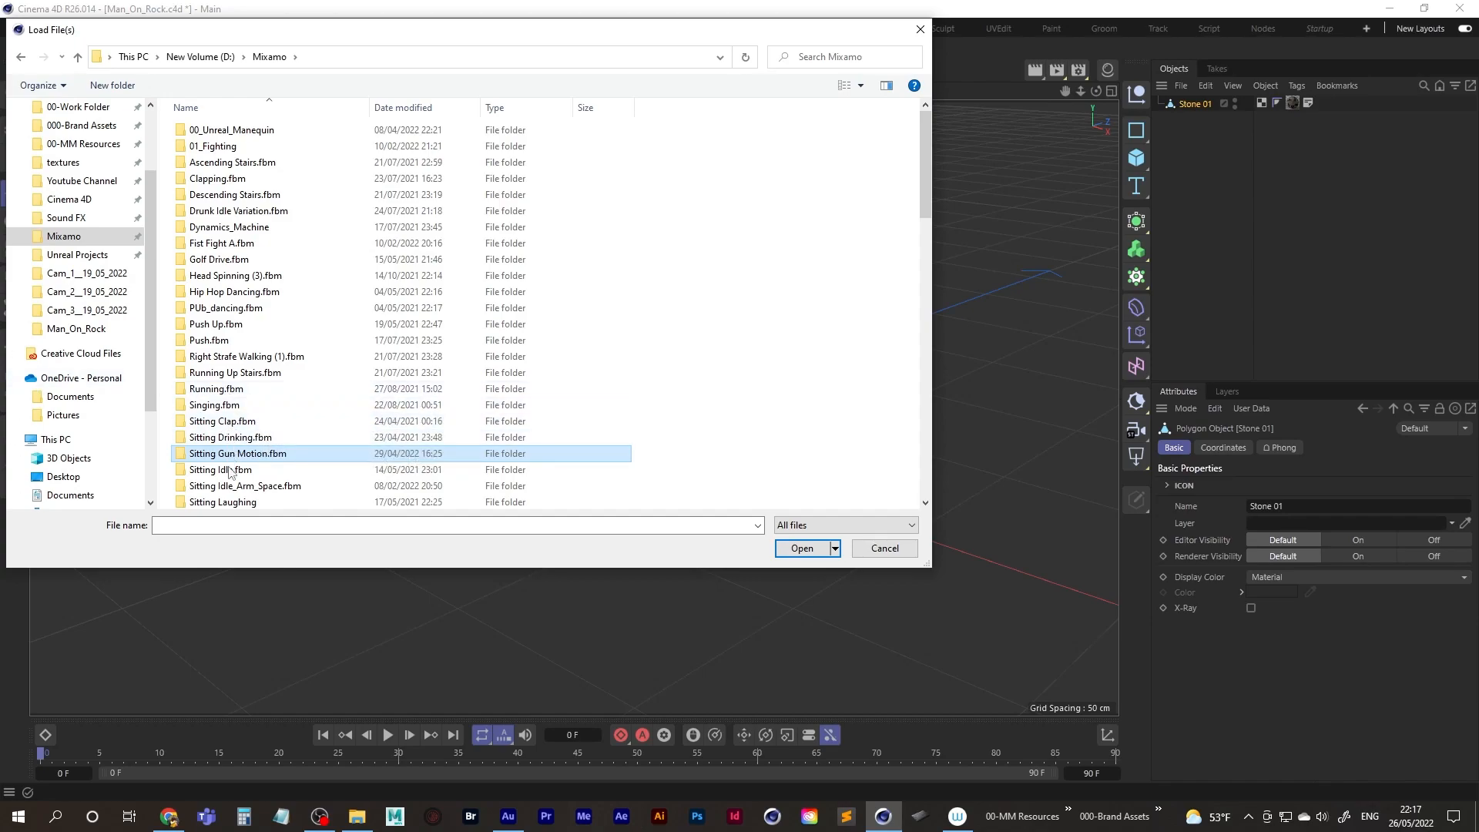
pyautogui.click(231, 374)
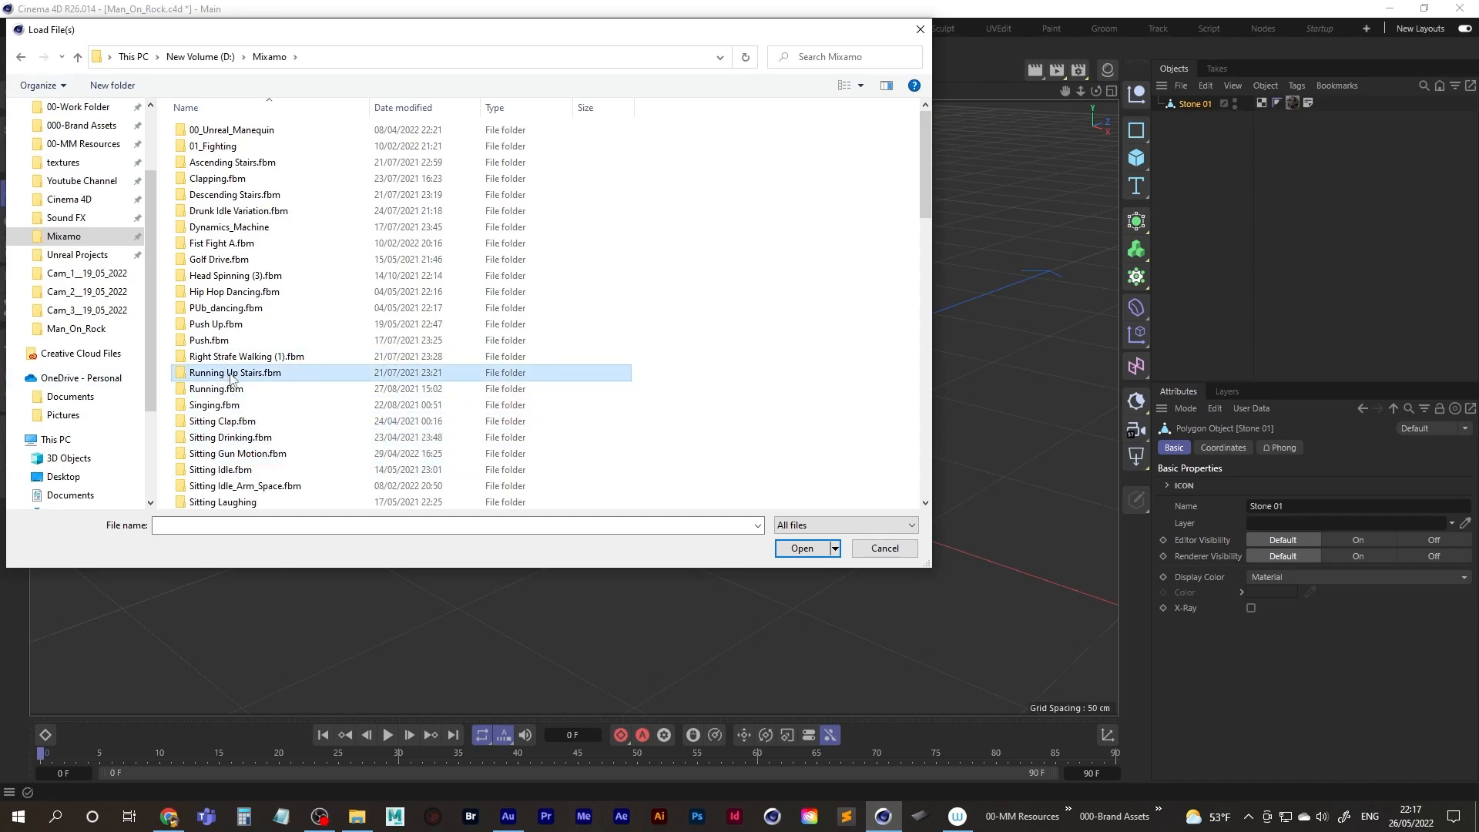
pyautogui.press('Down')
pyautogui.press('Down')
pyautogui.press('Down')
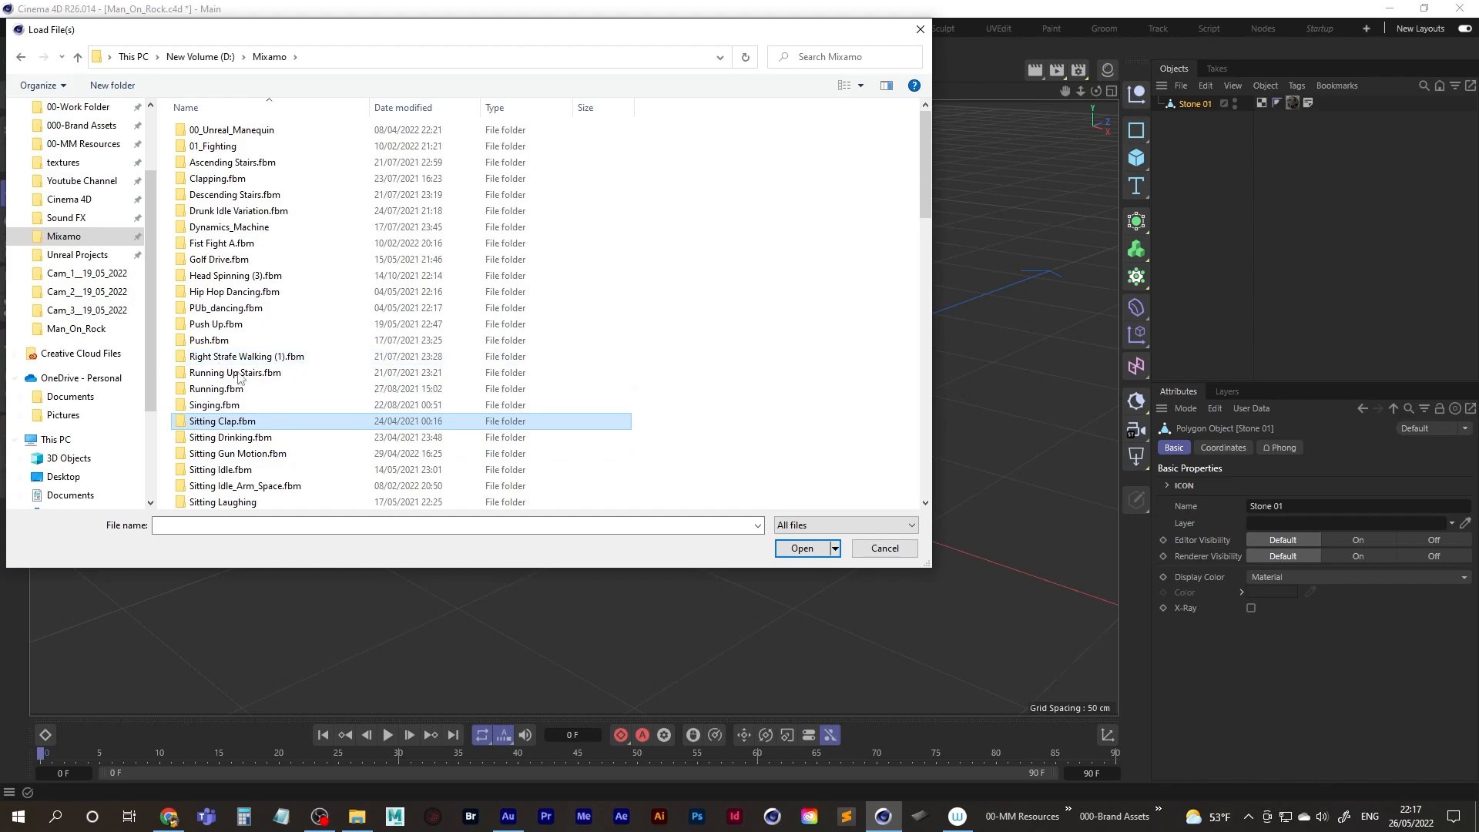
pyautogui.doubleClick(226, 504)
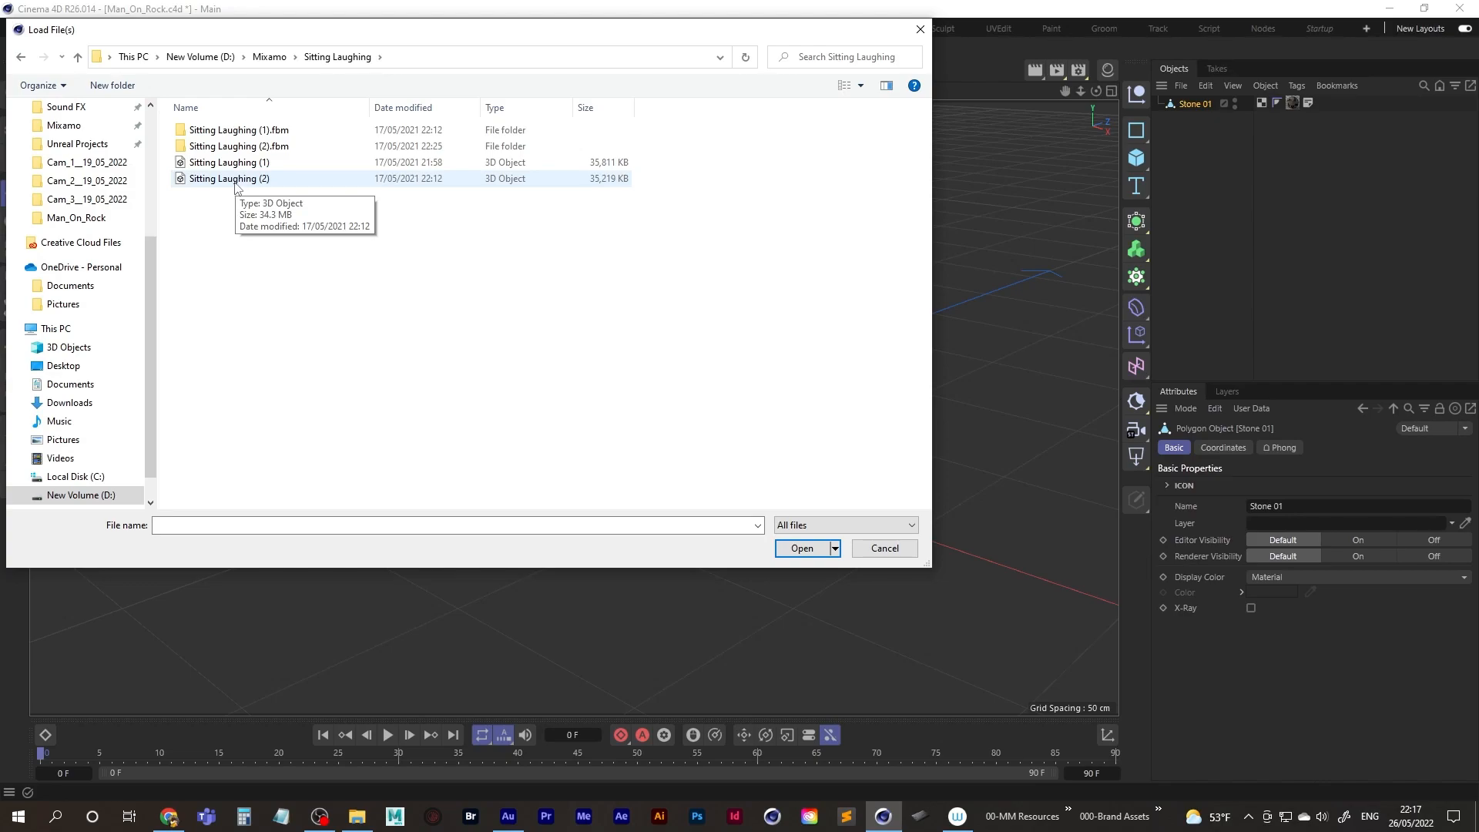
# Step: Merge the Sitting Laughing (2) 3D file into the scene using the Default FBX import preset
pyautogui.doubleClick(239, 181)
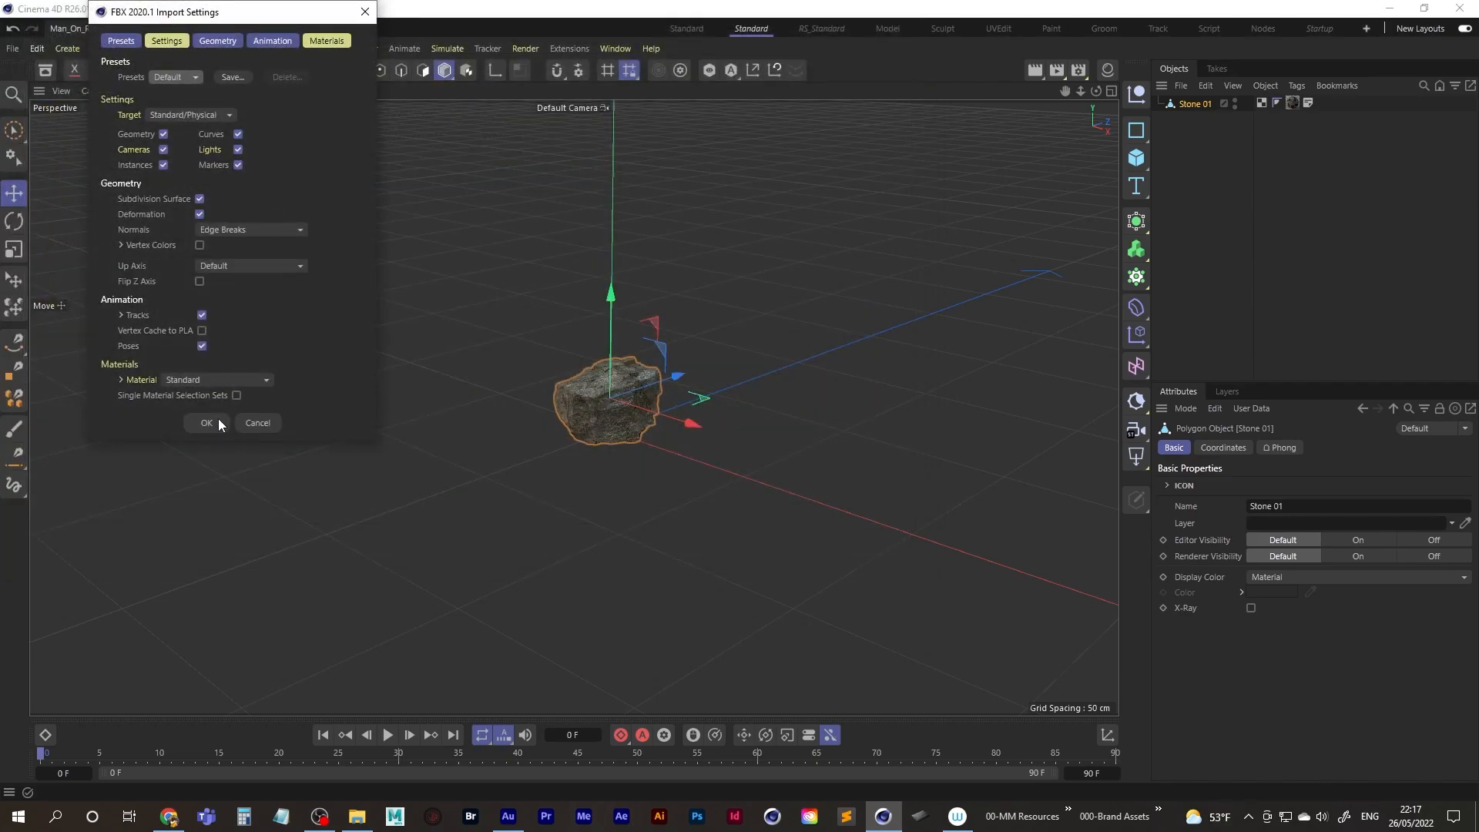
pyautogui.moveTo(196, 11); pyautogui.dragTo(243, 82)
pyautogui.click(254, 493)
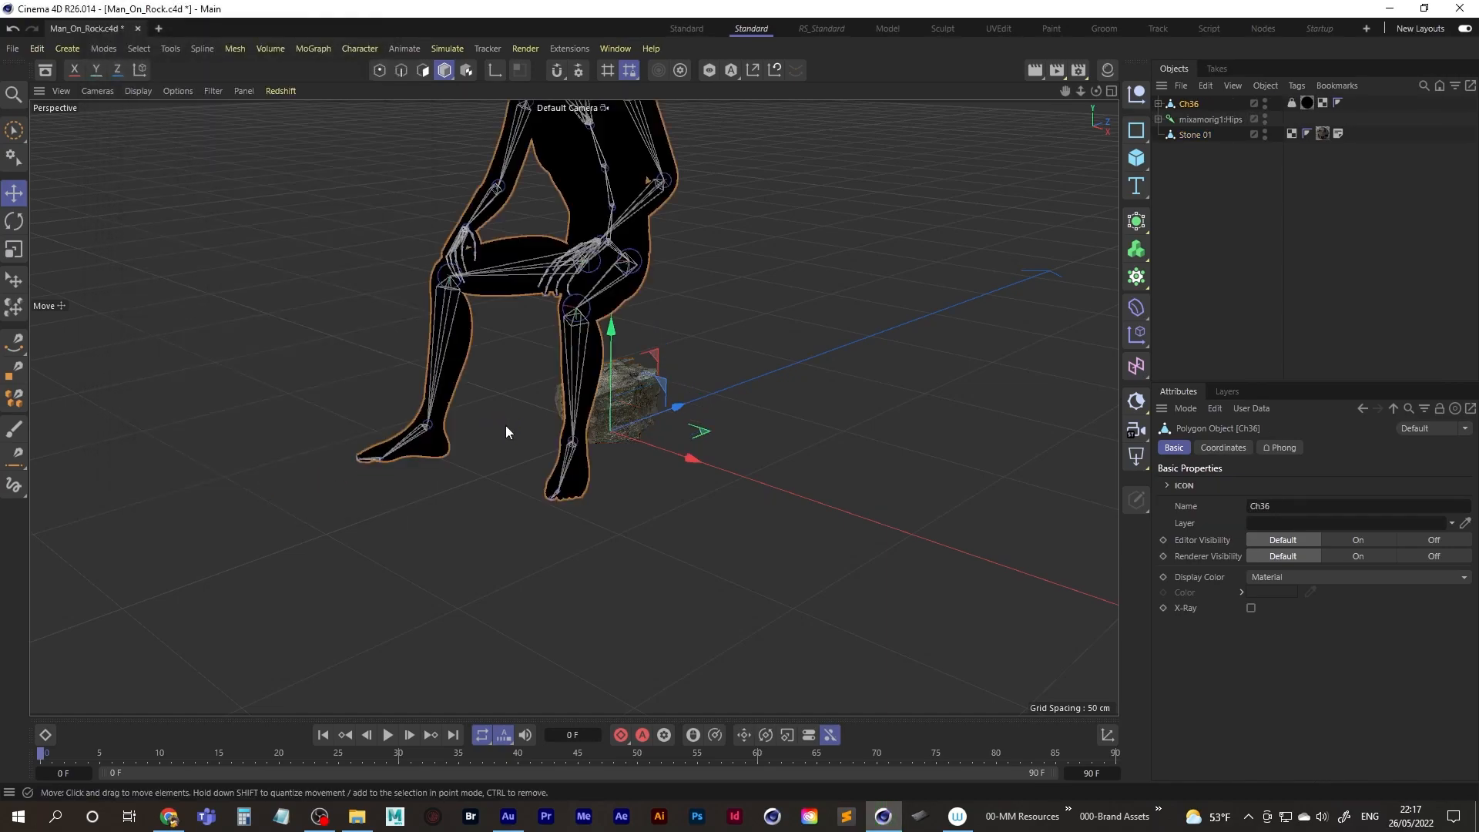
# Step: Group the Ch36 mesh and the mixamorig Hips rig under a null and rename the null to man
pyautogui.keyDown('alt'); pyautogui.moveTo(563, 307); pyautogui.dragTo(601, 405, button='middle'); pyautogui.keyUp('alt')
pyautogui.keyDown('alt'); pyautogui.moveTo(601, 405); pyautogui.dragTo(522, 357); pyautogui.keyUp('alt')
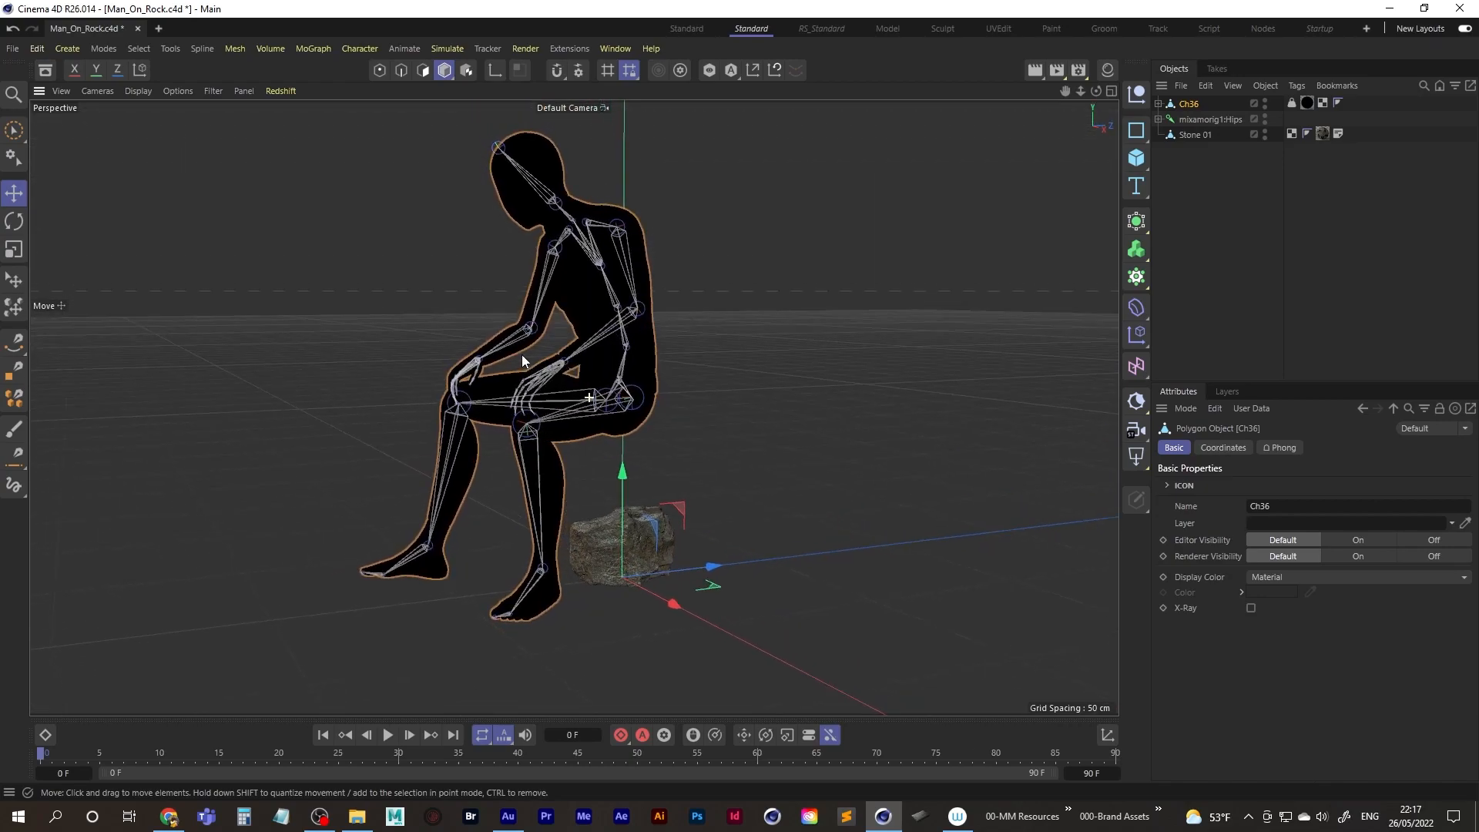
pyautogui.keyDown('ctrl'); pyautogui.click(1194, 119); pyautogui.keyUp('ctrl')
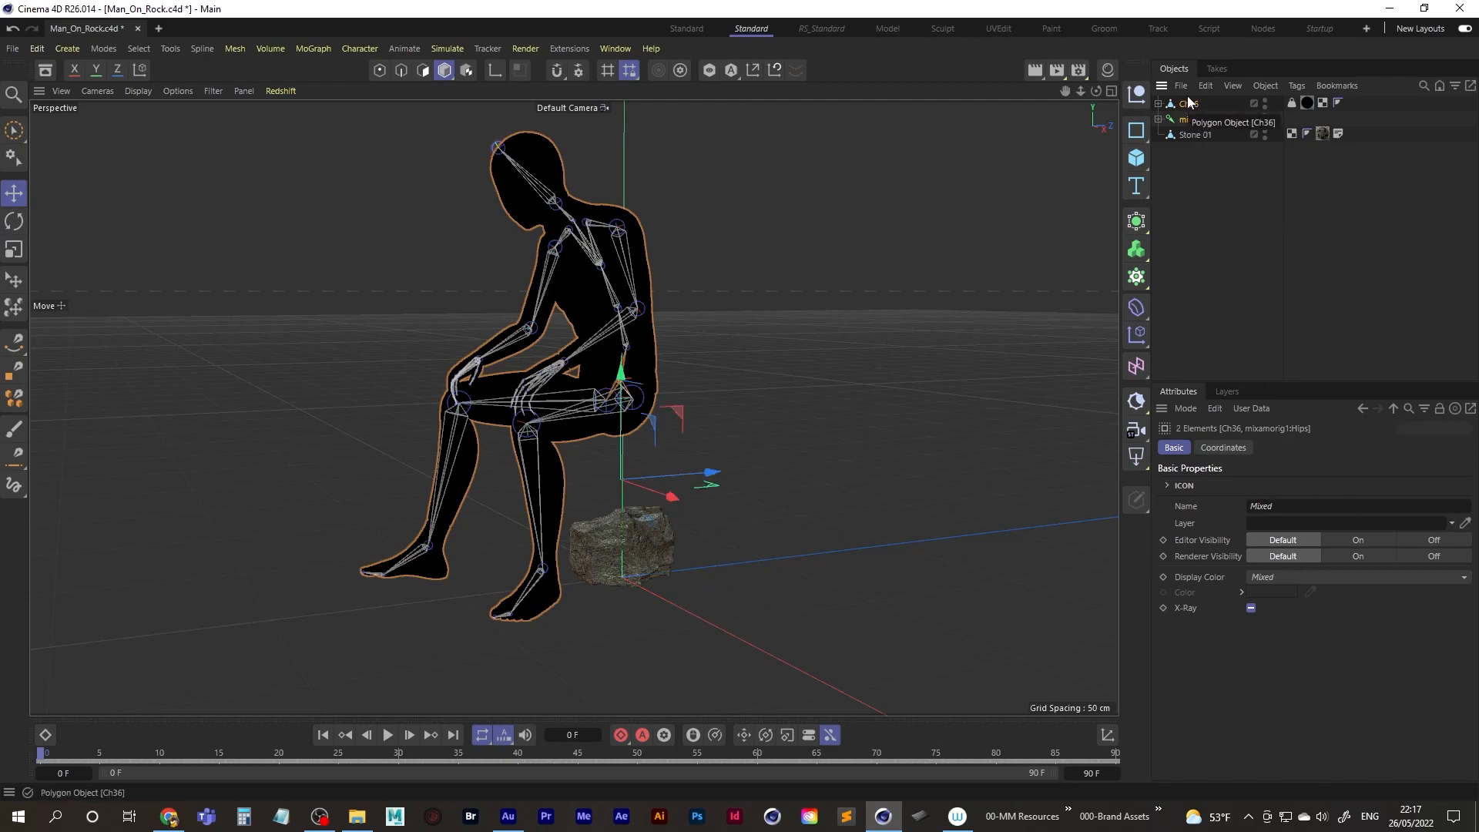
pyautogui.hotkey('alt', 'g')
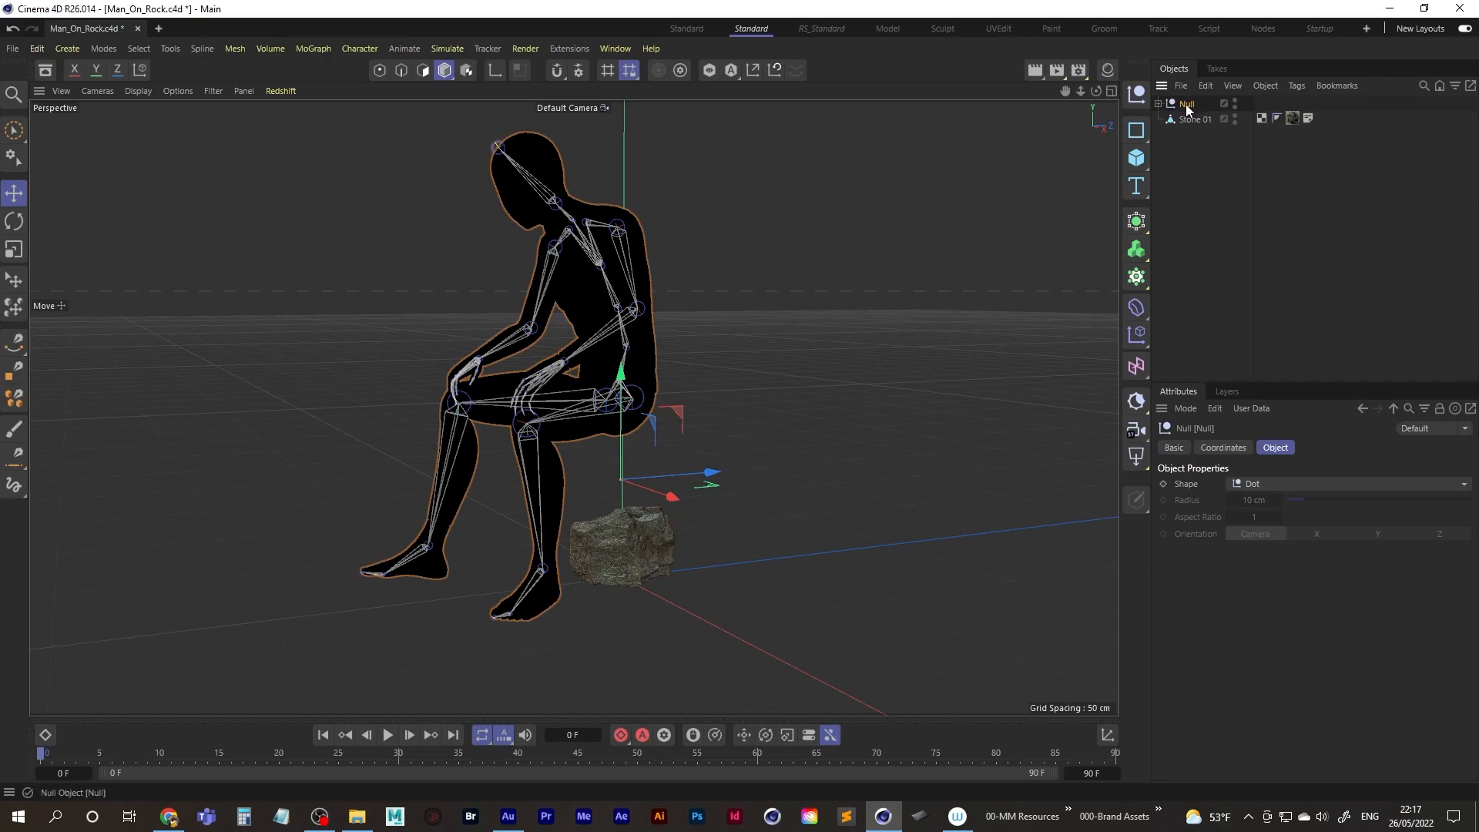
pyautogui.doubleClick(1187, 104)
pyautogui.write('man')
pyautogui.press('Return')
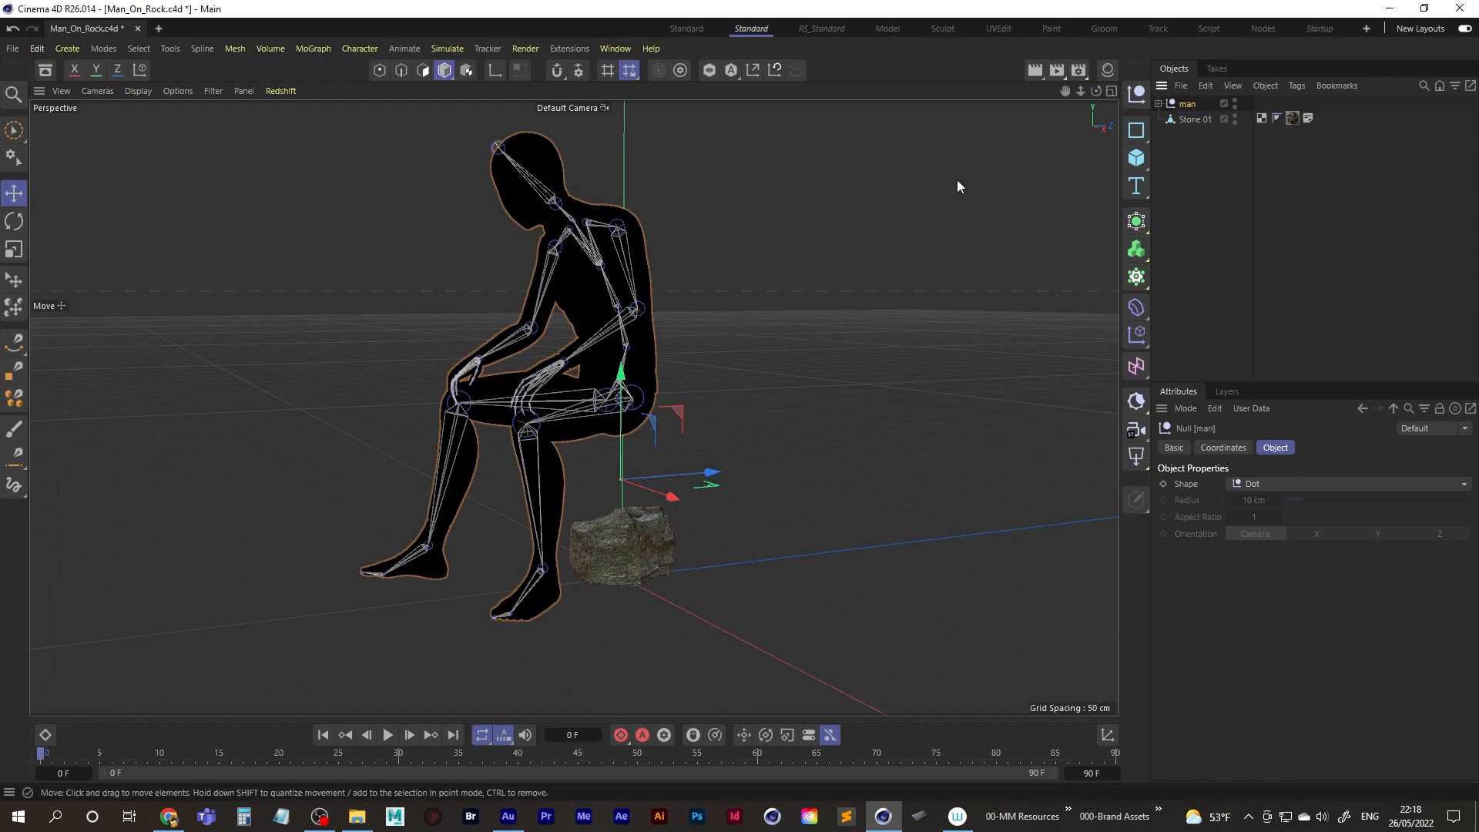
# Step: Scale the man null to 0.3 on the X, Y and Z axes
pyautogui.keyDown('alt'); pyautogui.moveTo(556, 412); pyautogui.dragTo(567, 438, button='middle'); pyautogui.keyUp('alt')
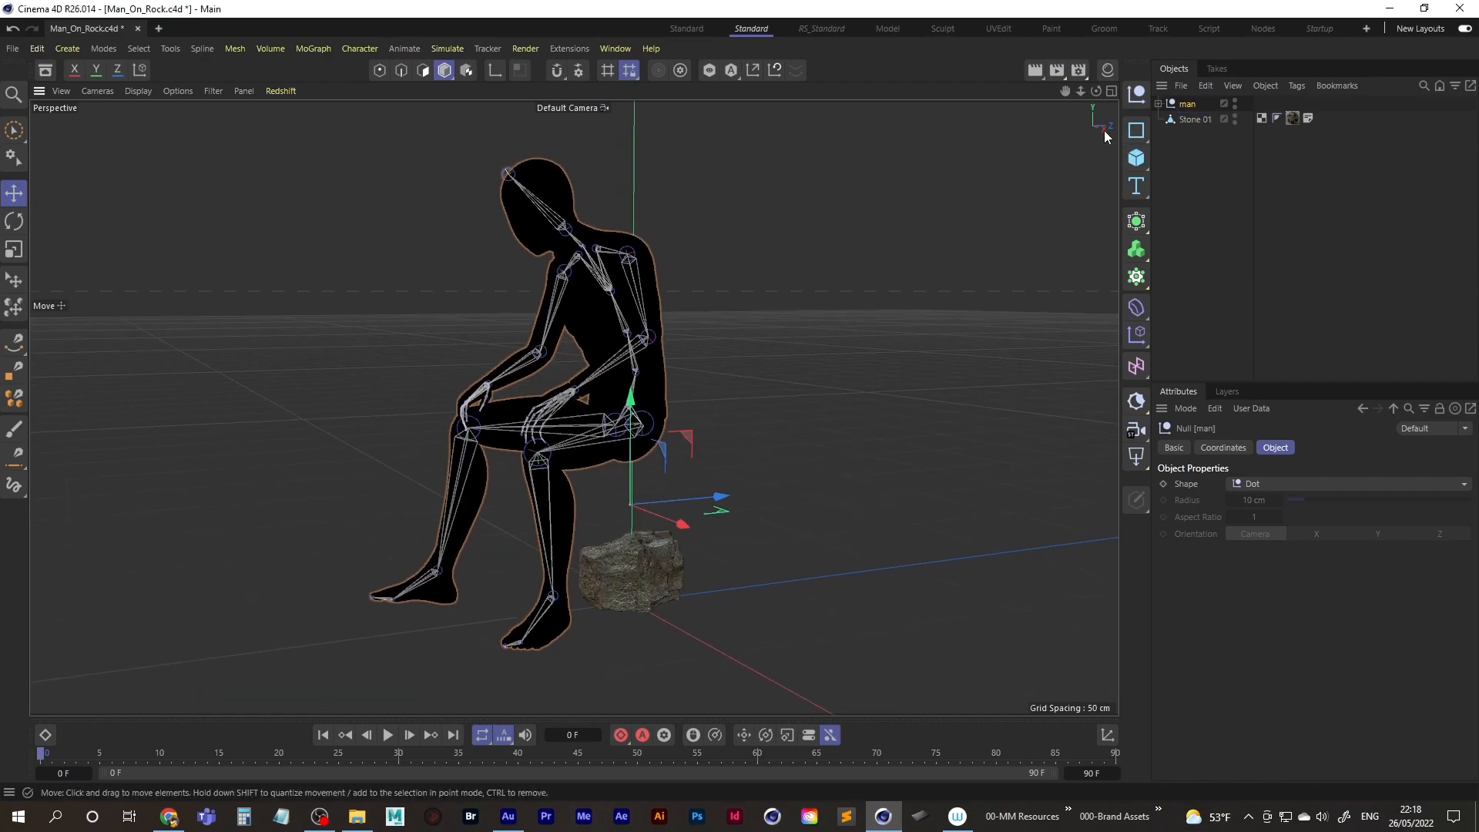
pyautogui.click(1223, 448)
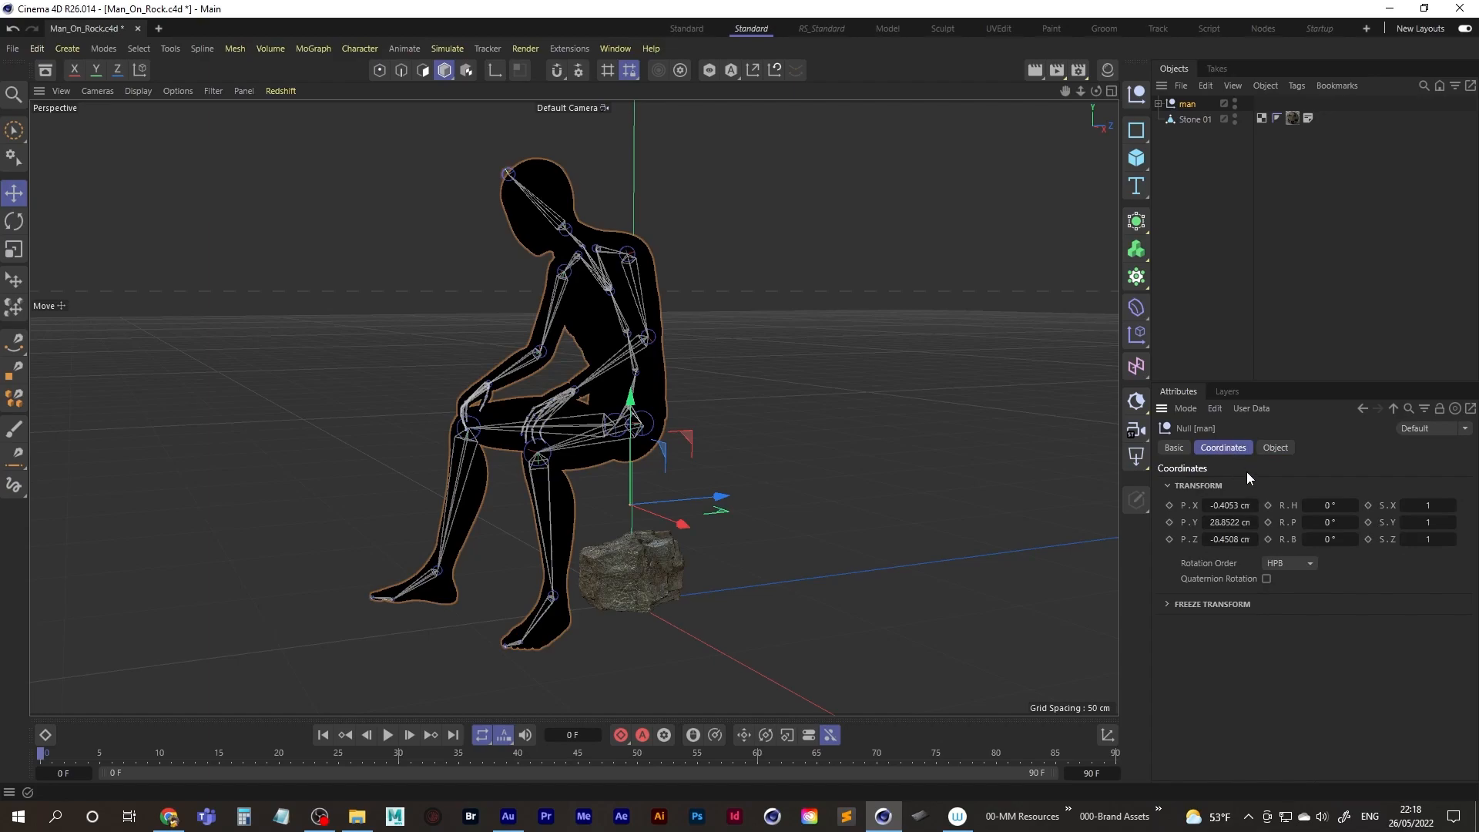
pyautogui.click(1429, 506)
pyautogui.press('Tab')
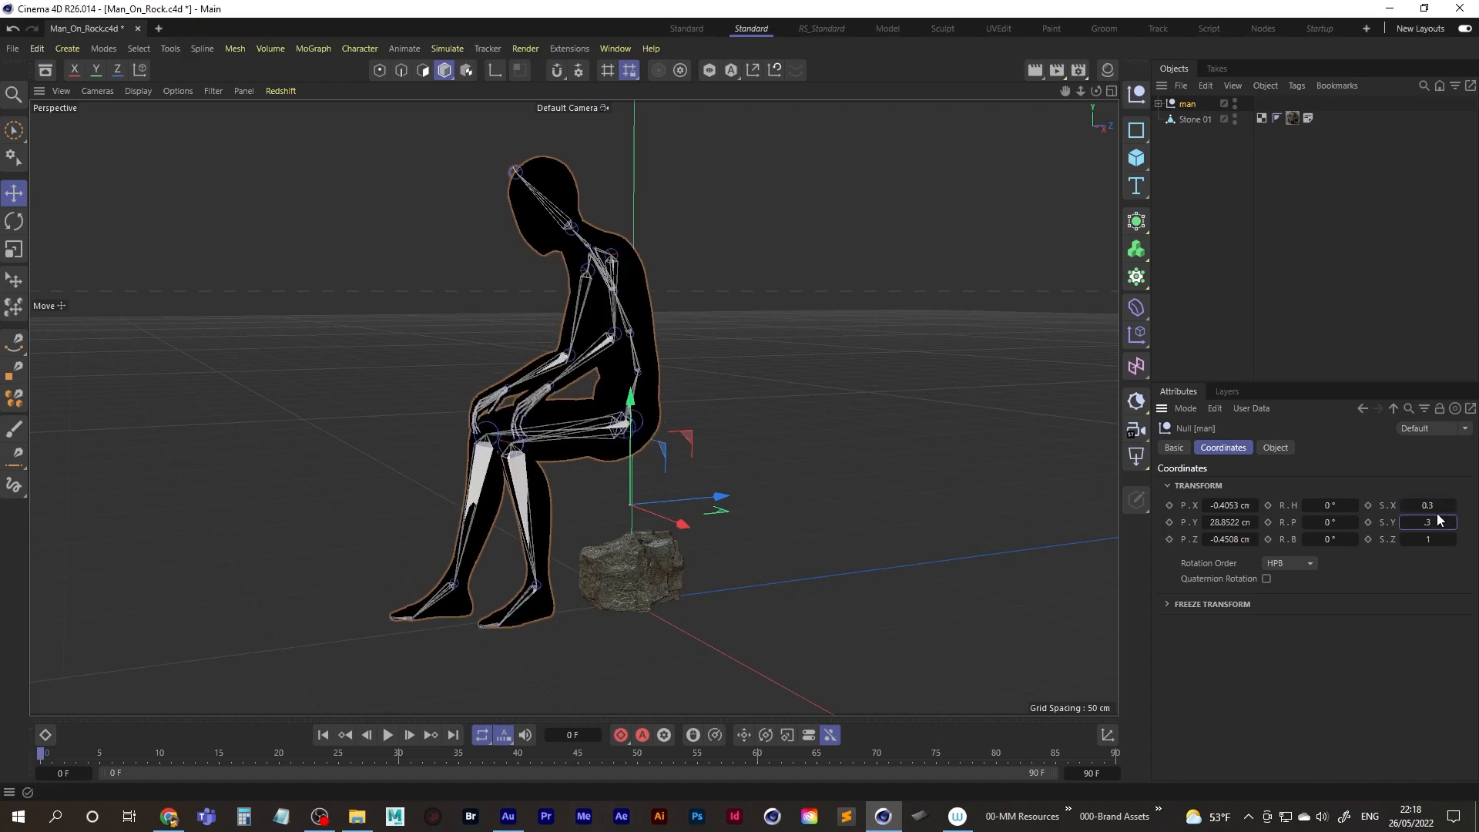
pyautogui.press('Tab')
pyautogui.write('.3')
pyautogui.press('Return')
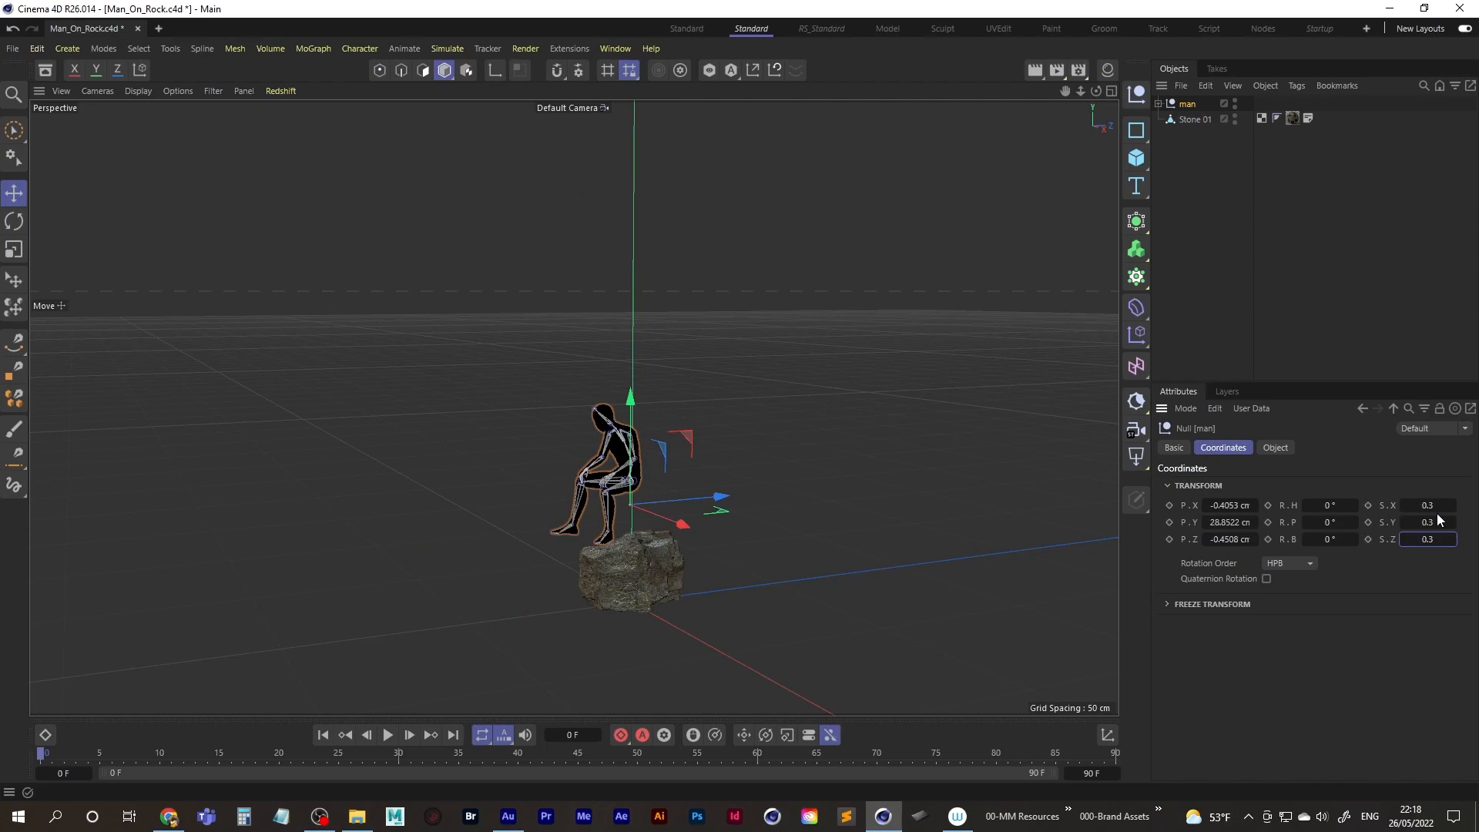
# Step: Lower the man null and shift it along Z so the figure sits on the front edge of the rock
pyautogui.moveTo(630, 400); pyautogui.dragTo(630, 455)
pyautogui.moveTo(711, 551); pyautogui.dragTo(687, 558)
pyautogui.keyDown('alt'); pyautogui.moveTo(621, 569); pyautogui.dragTo(644, 541, button='middle'); pyautogui.keyUp('alt')
pyautogui.moveTo(621, 541)
pyautogui.keyDown('alt'); pyautogui.mouseDown()
pyautogui.moveTo(602, 521)
pyautogui.moveTo(647, 543)
pyautogui.mouseUp(); pyautogui.keyUp('alt')
pyautogui.keyDown('alt'); pyautogui.moveTo(647, 543); pyautogui.dragTo(690, 514, button='right'); pyautogui.keyUp('alt')
pyautogui.keyDown('alt'); pyautogui.moveTo(691, 518); pyautogui.dragTo(652, 501); pyautogui.keyUp('alt')
# Step: Switch to the Rotate tool and open the Material Manager
pyautogui.press('r')
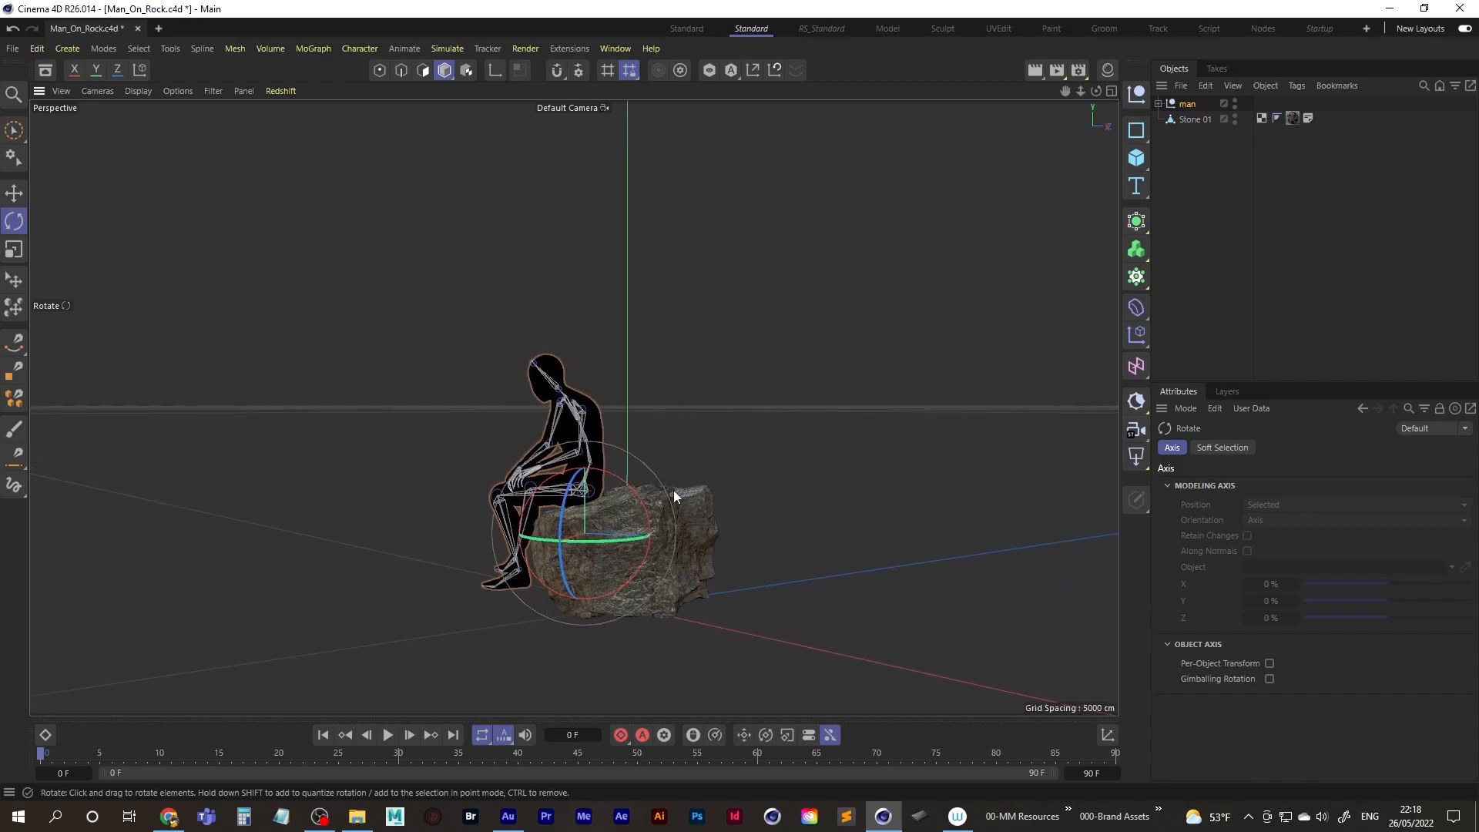
pyautogui.click(1106, 71)
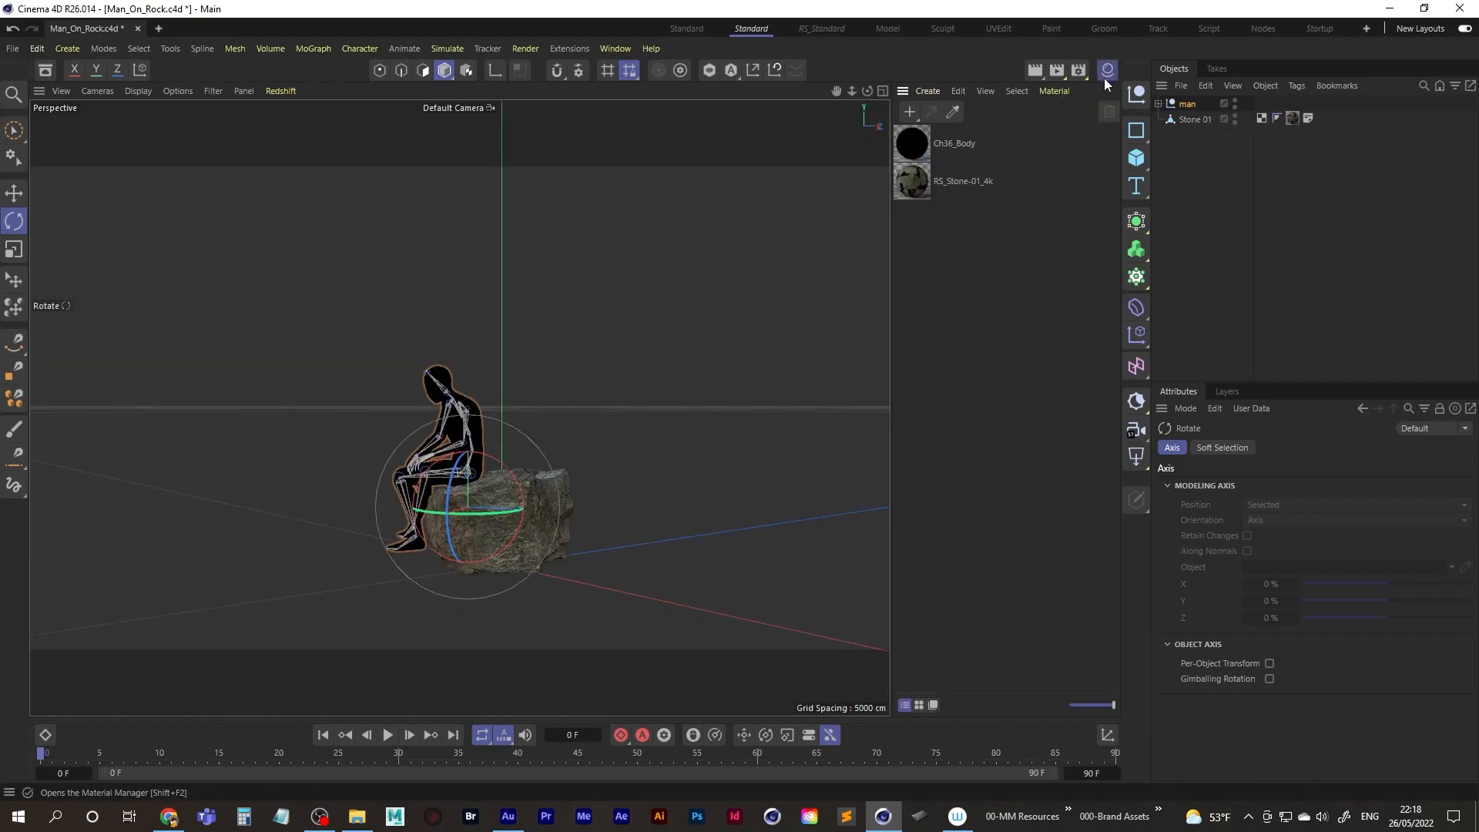
pyautogui.click(958, 178)
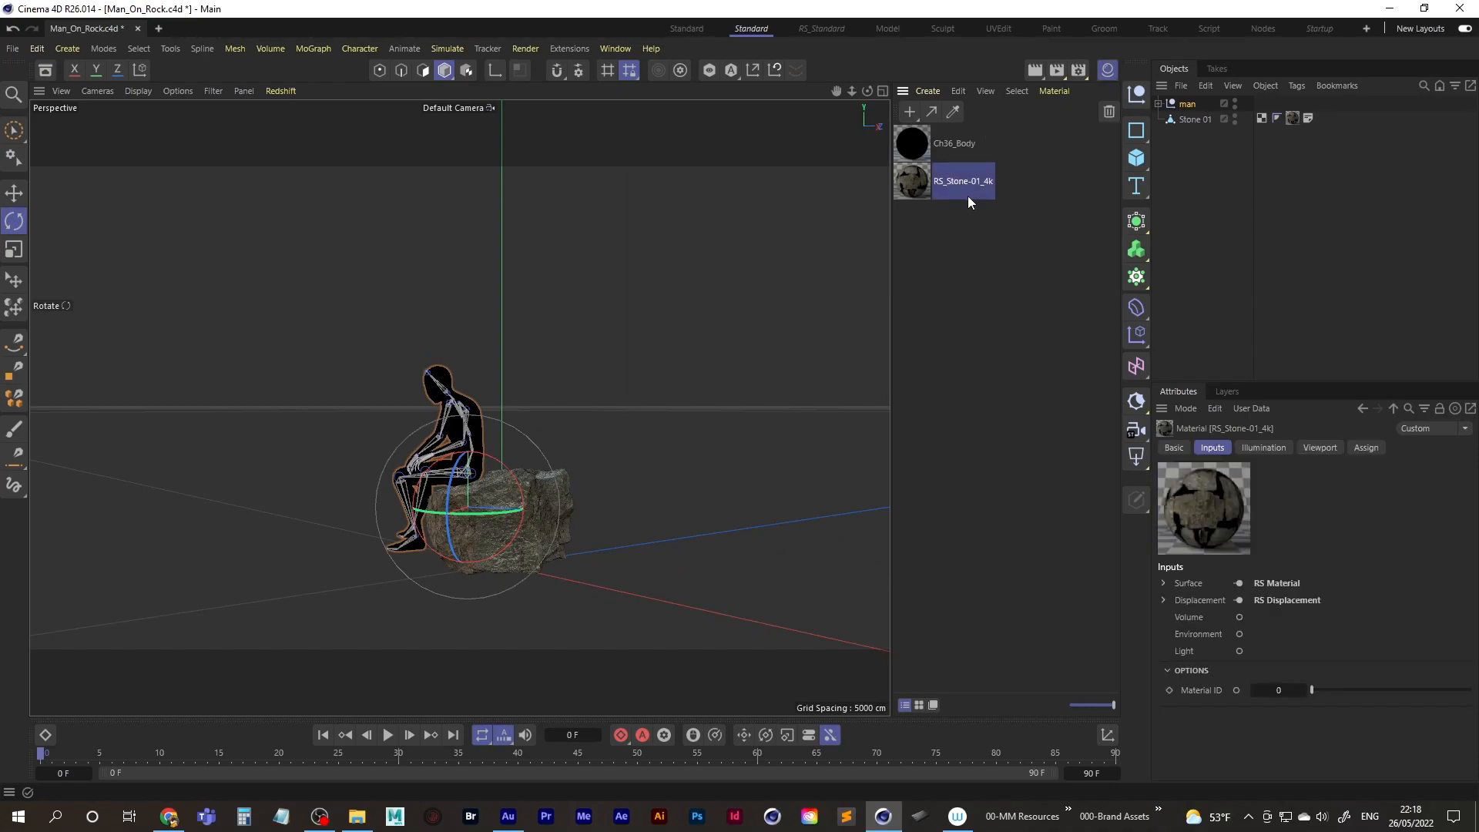
pyautogui.press('Delete')
pyautogui.hotkey('ctrl', 'z')
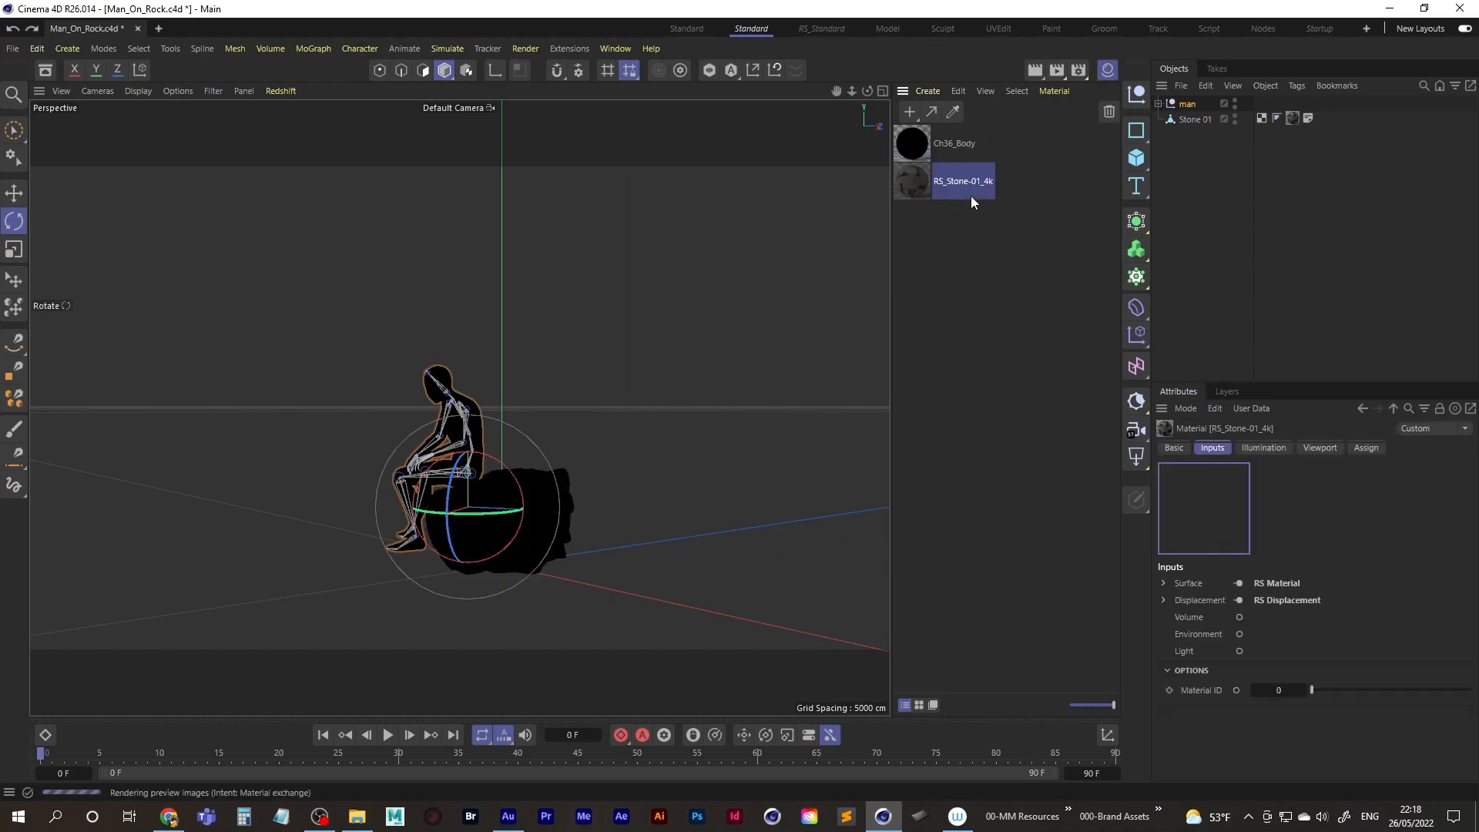
# Step: Delete the Ch36_Body material and close the Material Manager
pyautogui.click(965, 148)
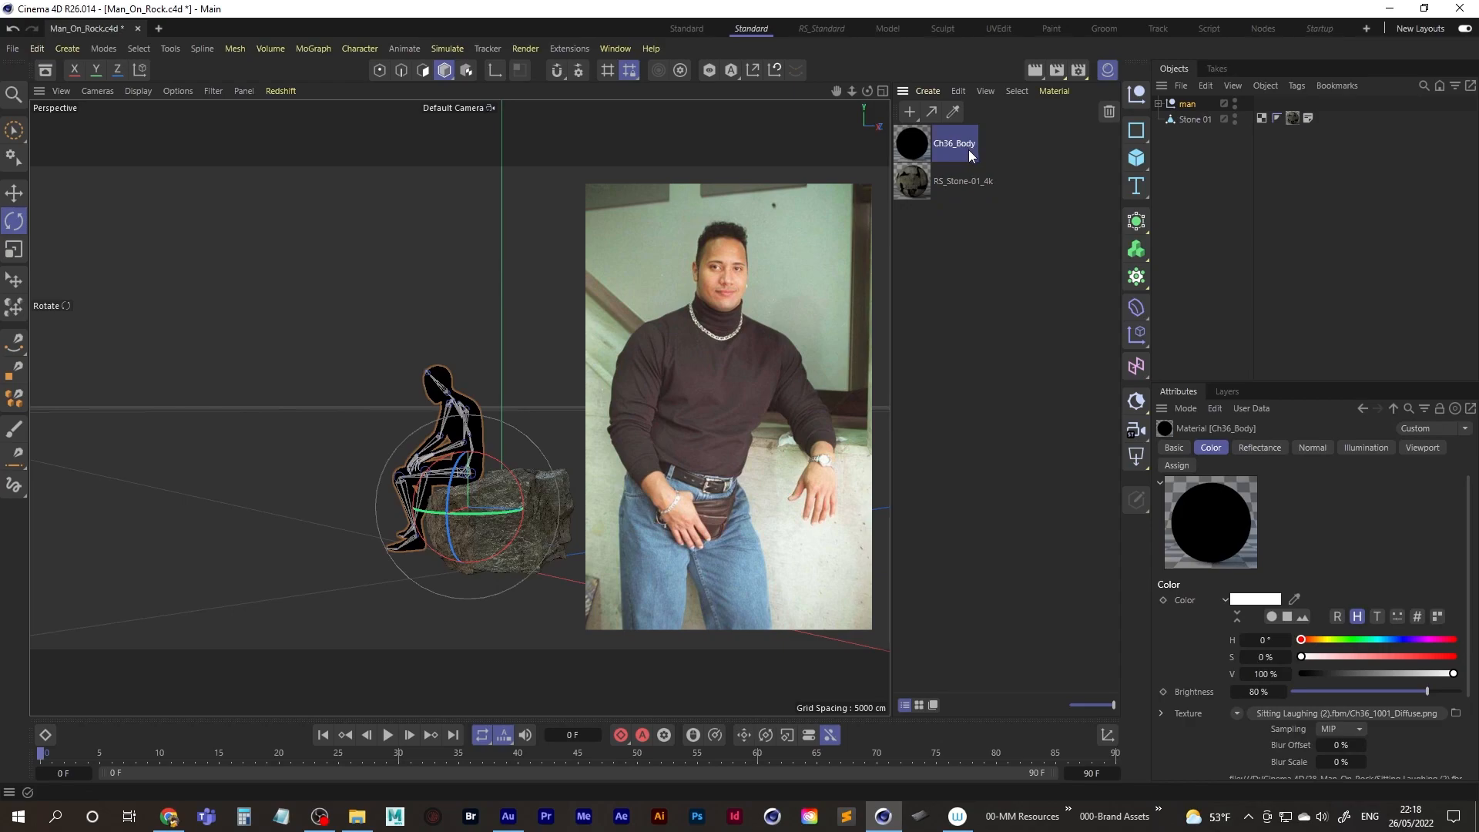
pyautogui.press('Delete')
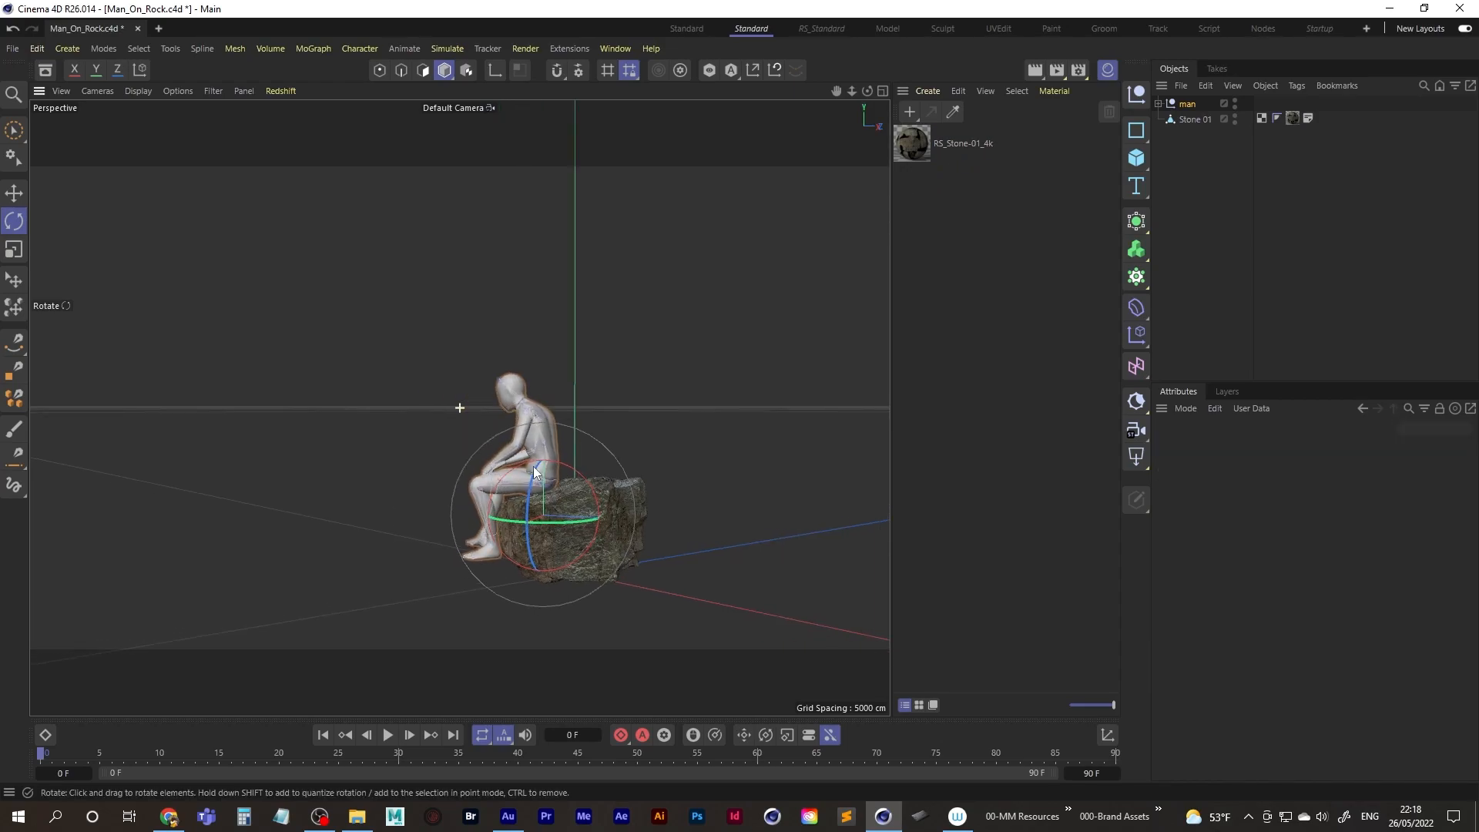
pyautogui.click(1108, 70)
# Step: Add a camera from the current view, attach a Redshift Camera tag to it and look through it
pyautogui.moveTo(644, 468)
pyautogui.keyDown('alt'); pyautogui.mouseDown()
pyautogui.moveTo(594, 427)
pyautogui.moveTo(642, 482)
pyautogui.moveTo(655, 449)
pyautogui.mouseUp(); pyautogui.keyUp('alt')
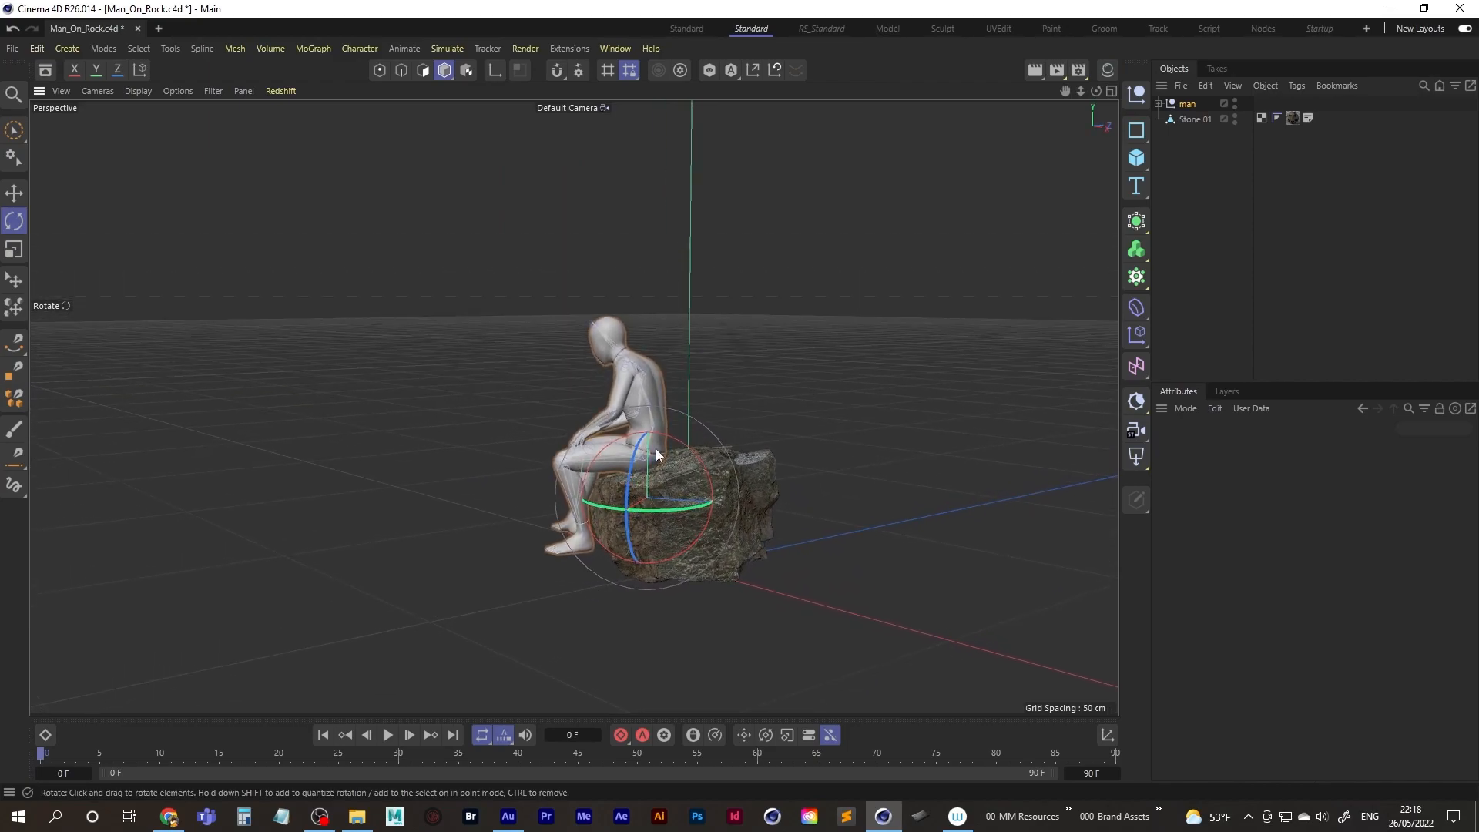
pyautogui.click(1138, 434)
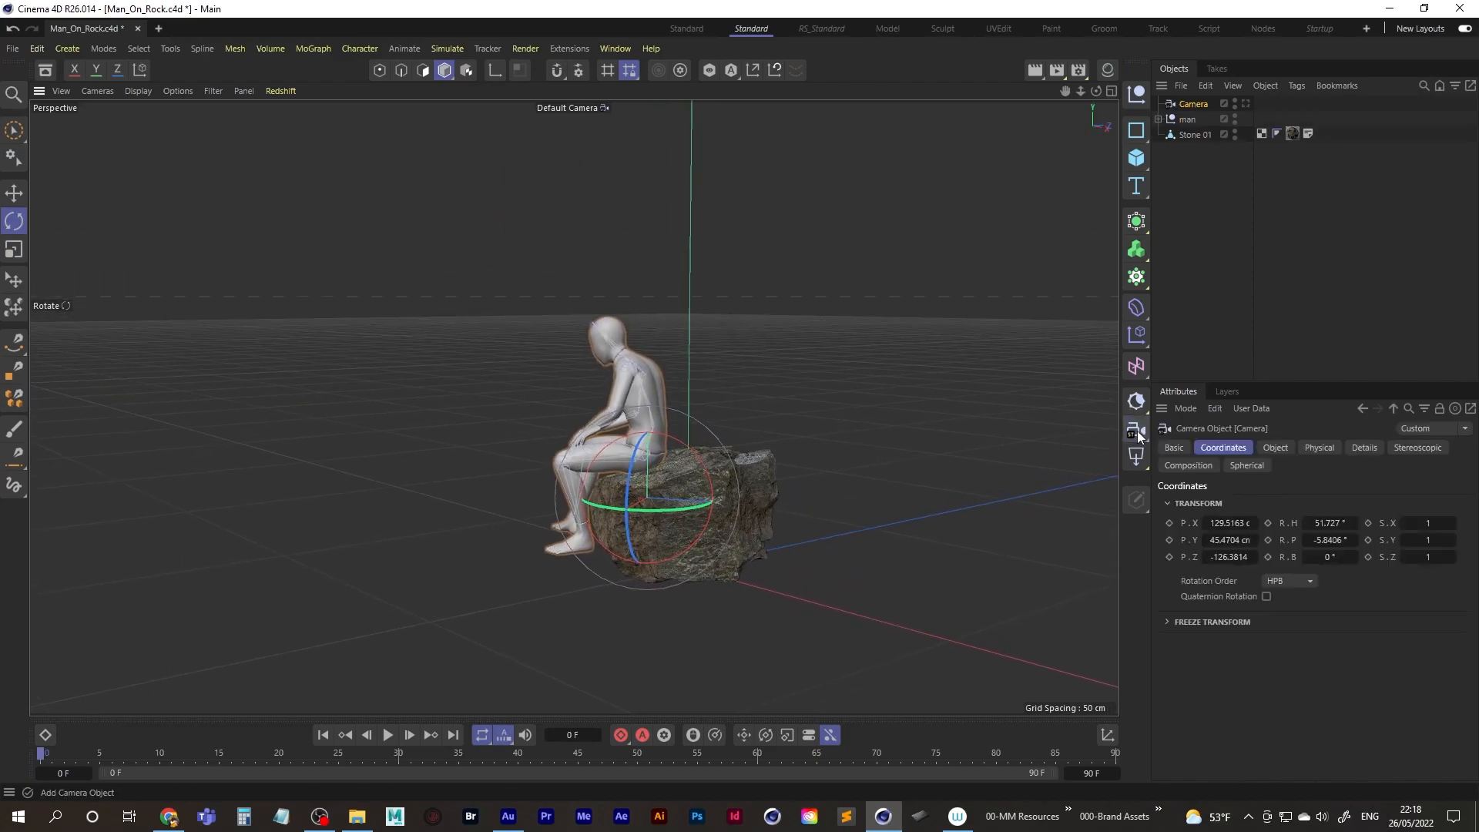
pyautogui.rightClick(1193, 105)
pyautogui.moveTo(1254, 206)
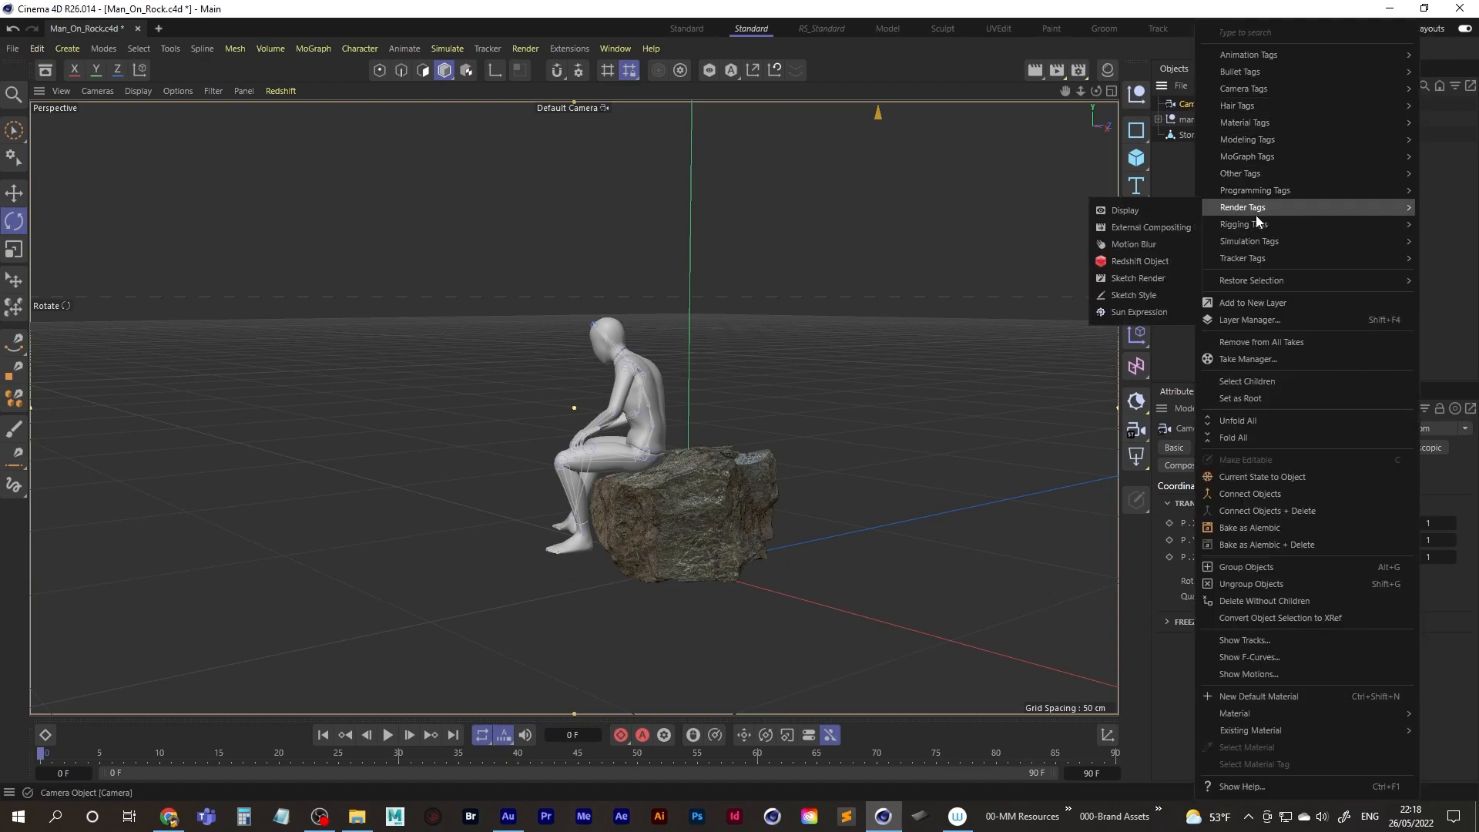
pyautogui.moveTo(1255, 90)
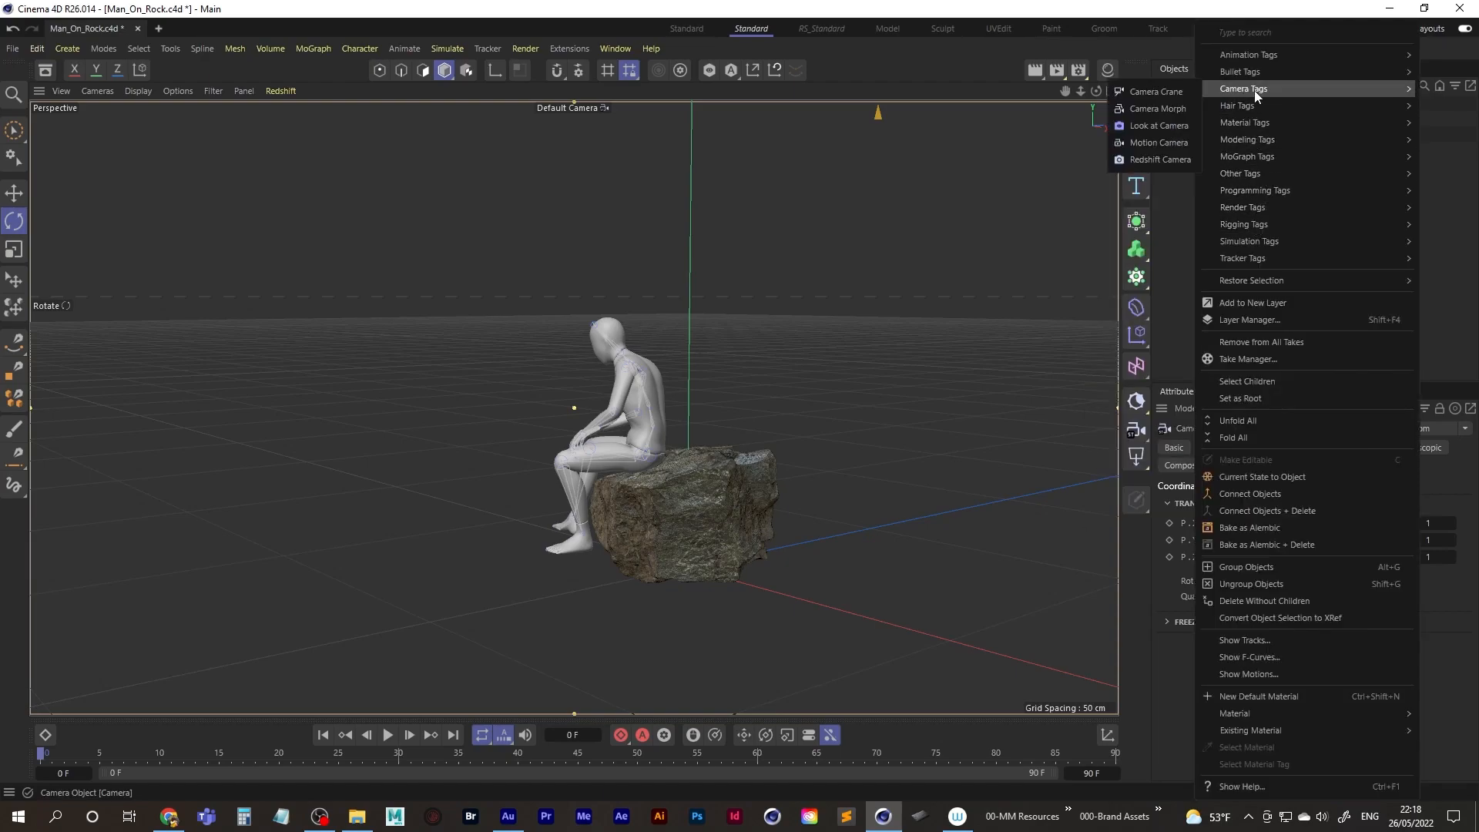
pyautogui.click(1155, 159)
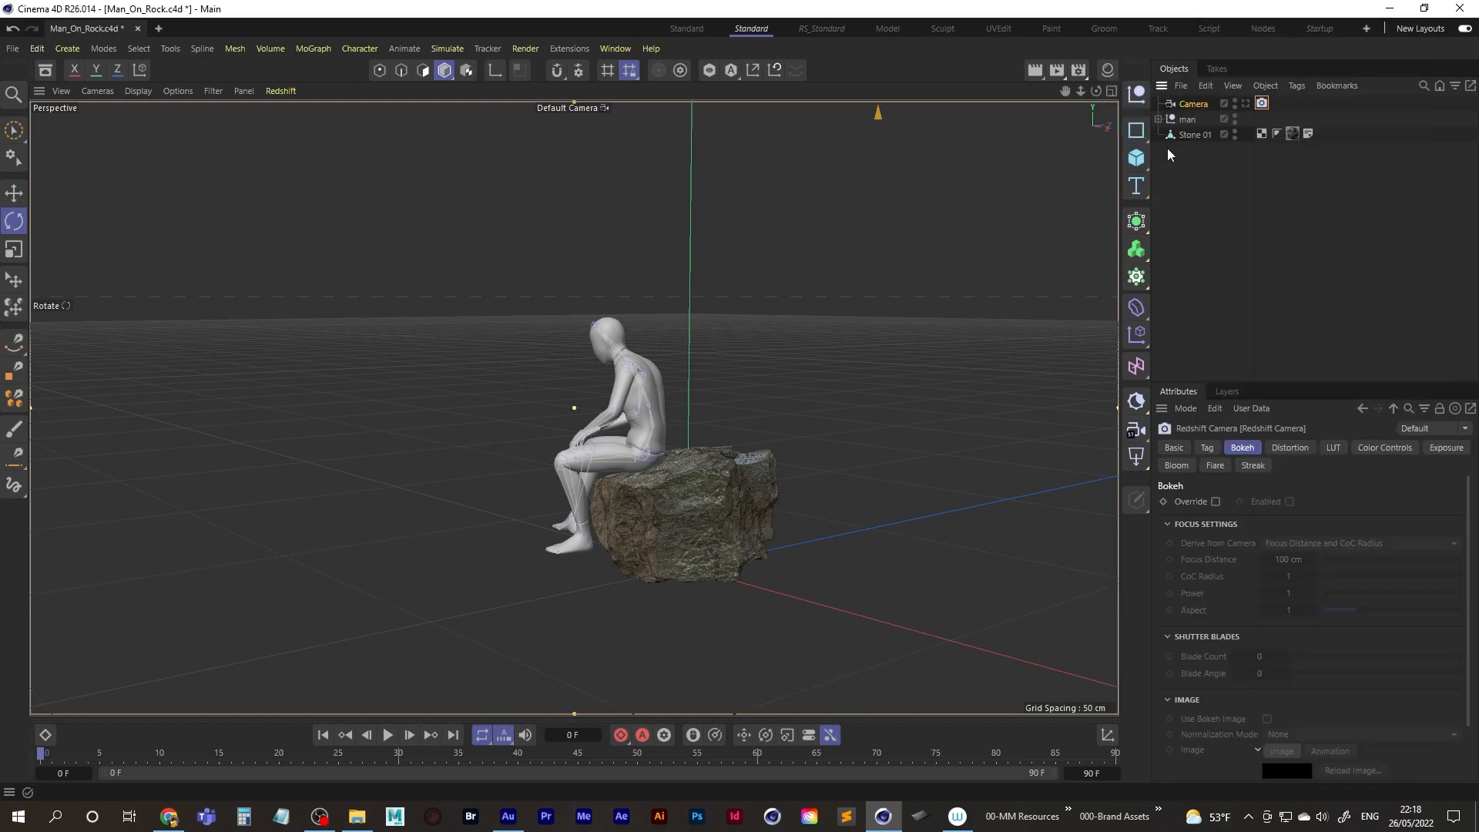
pyautogui.click(1244, 103)
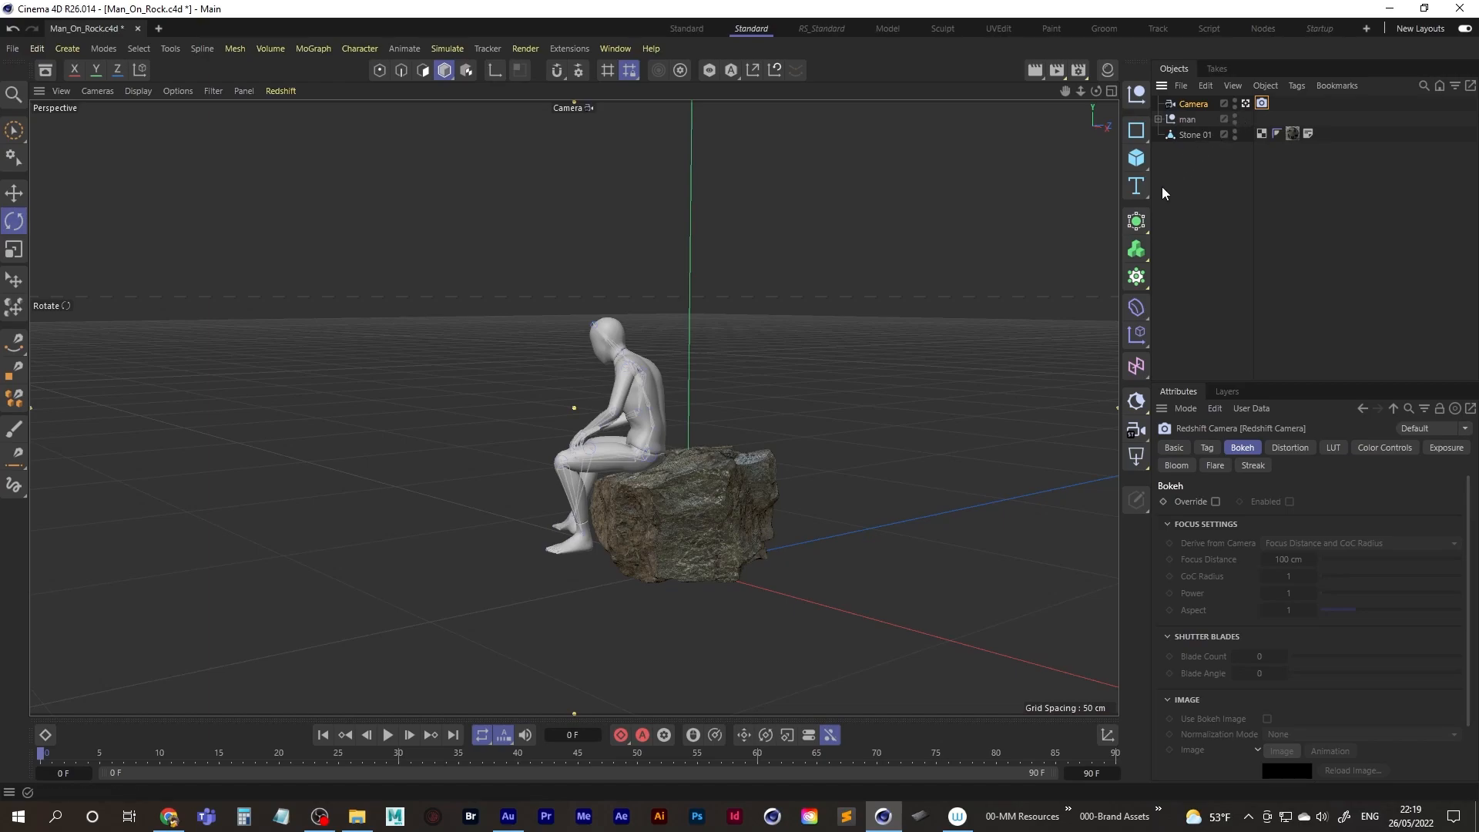
# Step: Set the camera's focal length to the Tele (135 mm) preset
pyautogui.click(1194, 106)
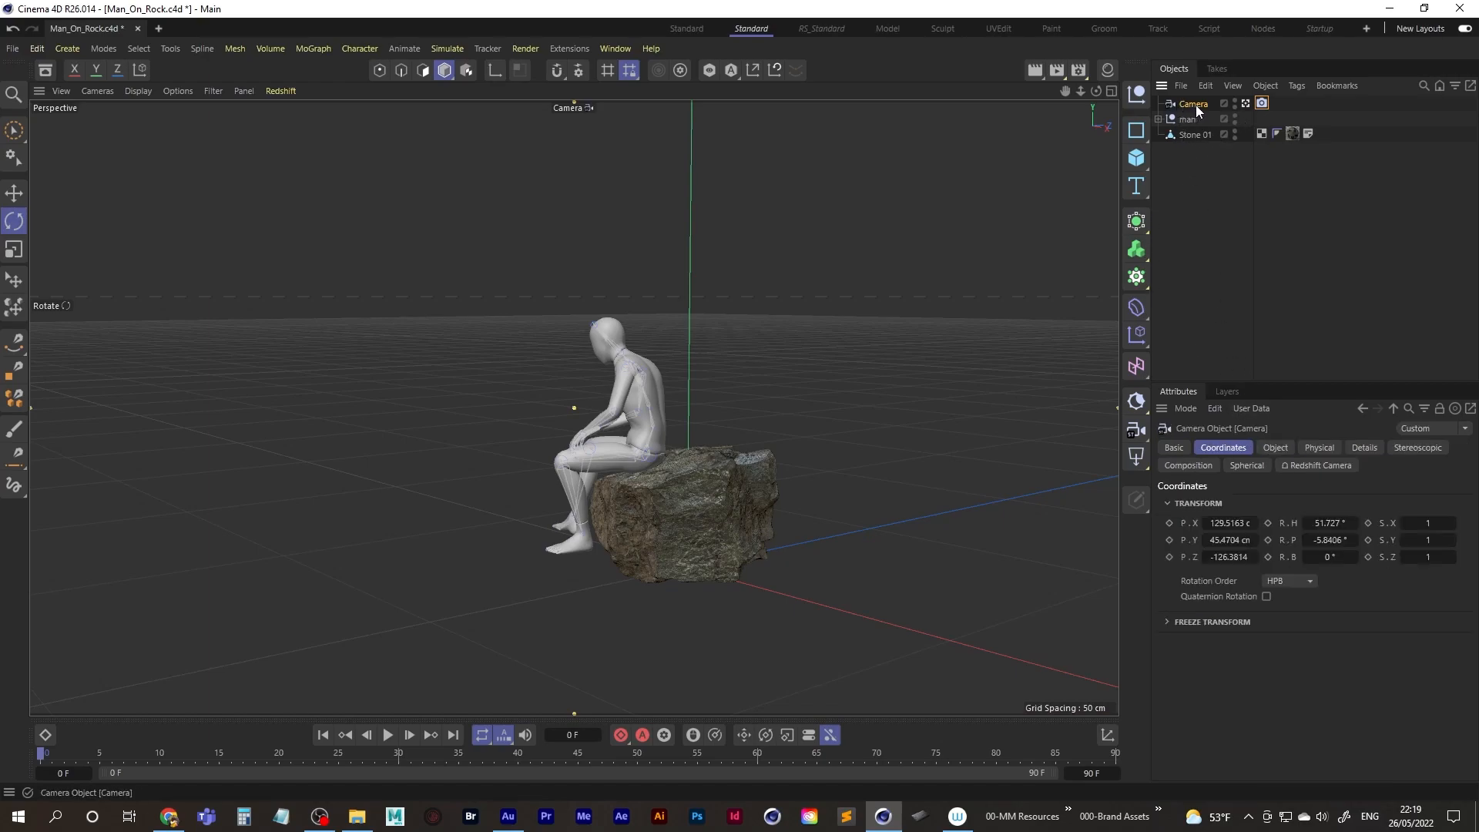
pyautogui.click(1279, 449)
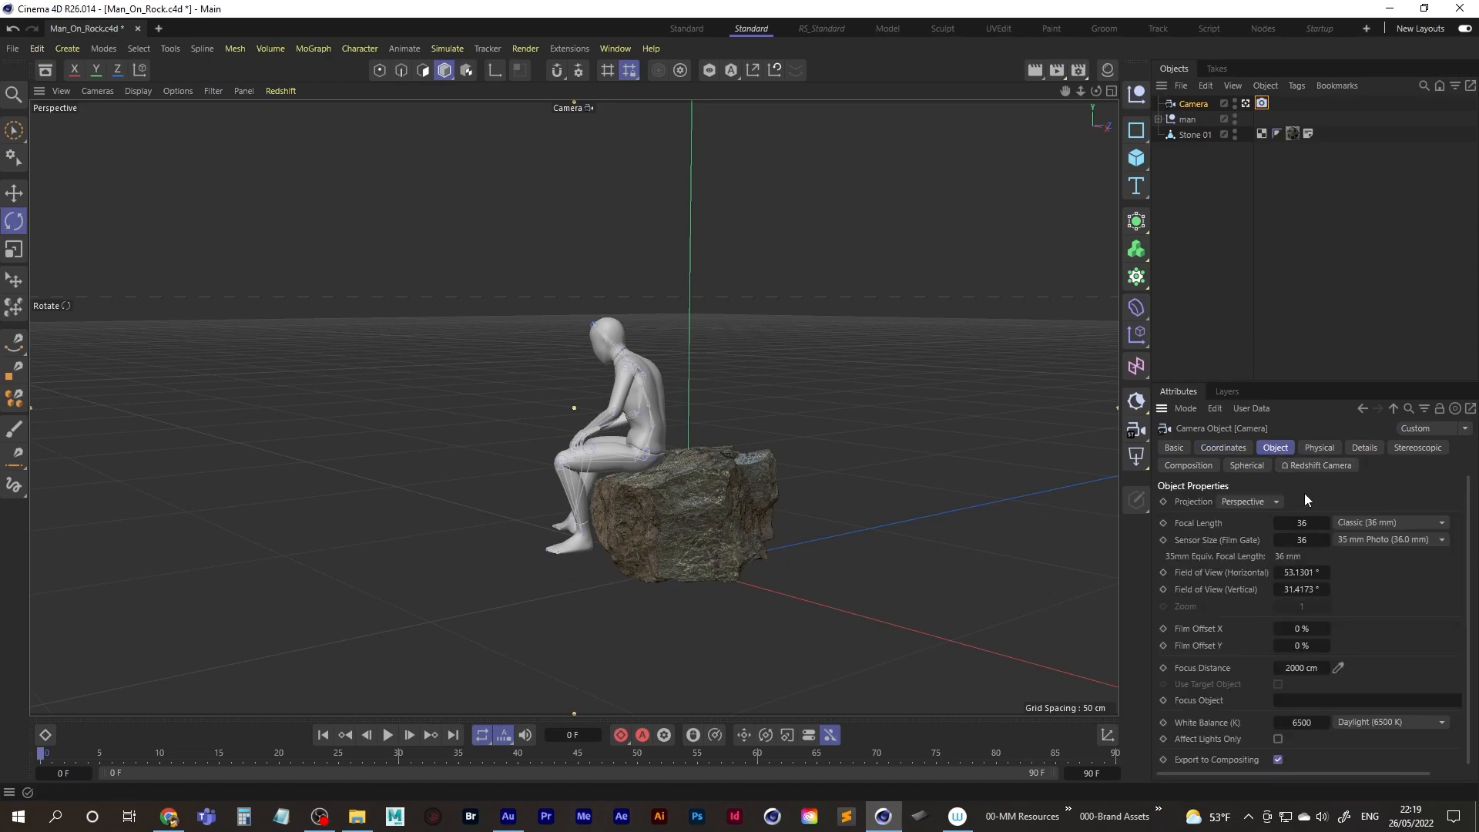
pyautogui.click(1353, 522)
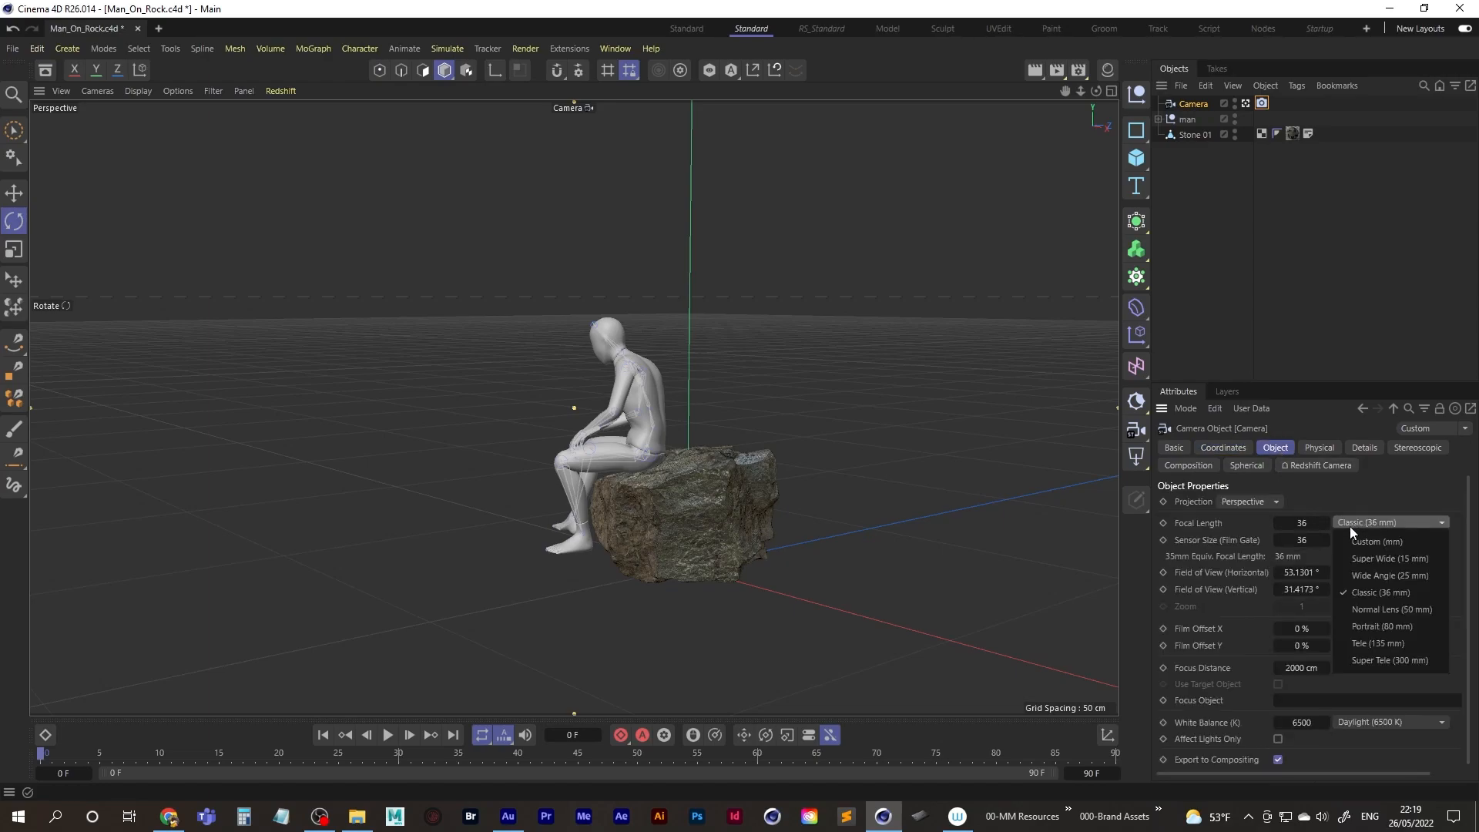
pyautogui.click(1377, 644)
# Step: Reframe the camera shot close and low behind the seated man, placing him and the rock in the right half of the frame
pyautogui.keyDown('alt'); pyautogui.moveTo(820, 393); pyautogui.dragTo(508, 547, button='right'); pyautogui.keyUp('alt')
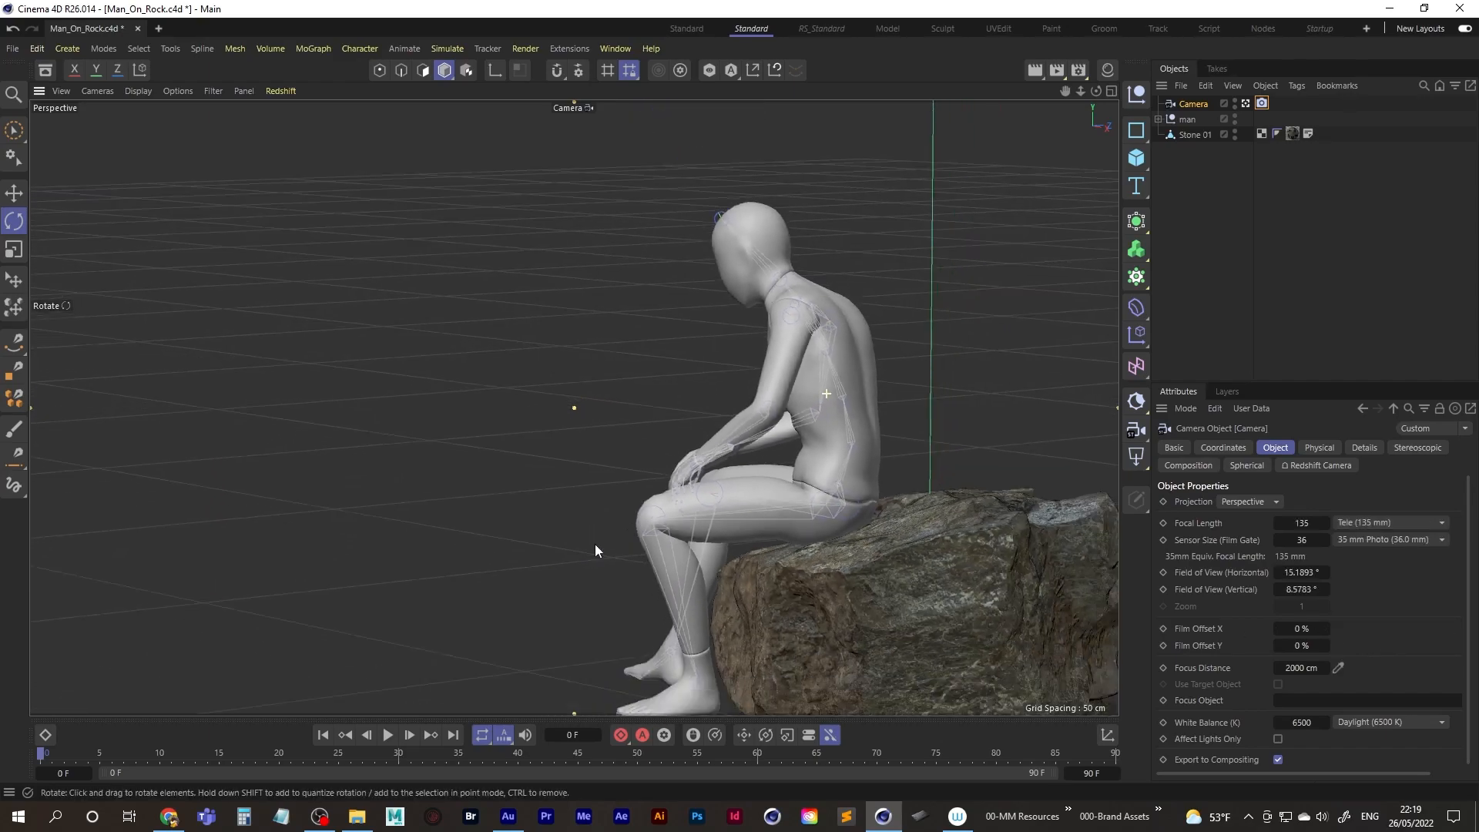
pyautogui.keyDown('alt'); pyautogui.moveTo(920, 530); pyautogui.dragTo(874, 518, button='middle'); pyautogui.keyUp('alt')
pyautogui.keyDown('alt'); pyautogui.moveTo(873, 518); pyautogui.dragTo(835, 508); pyautogui.keyUp('alt')
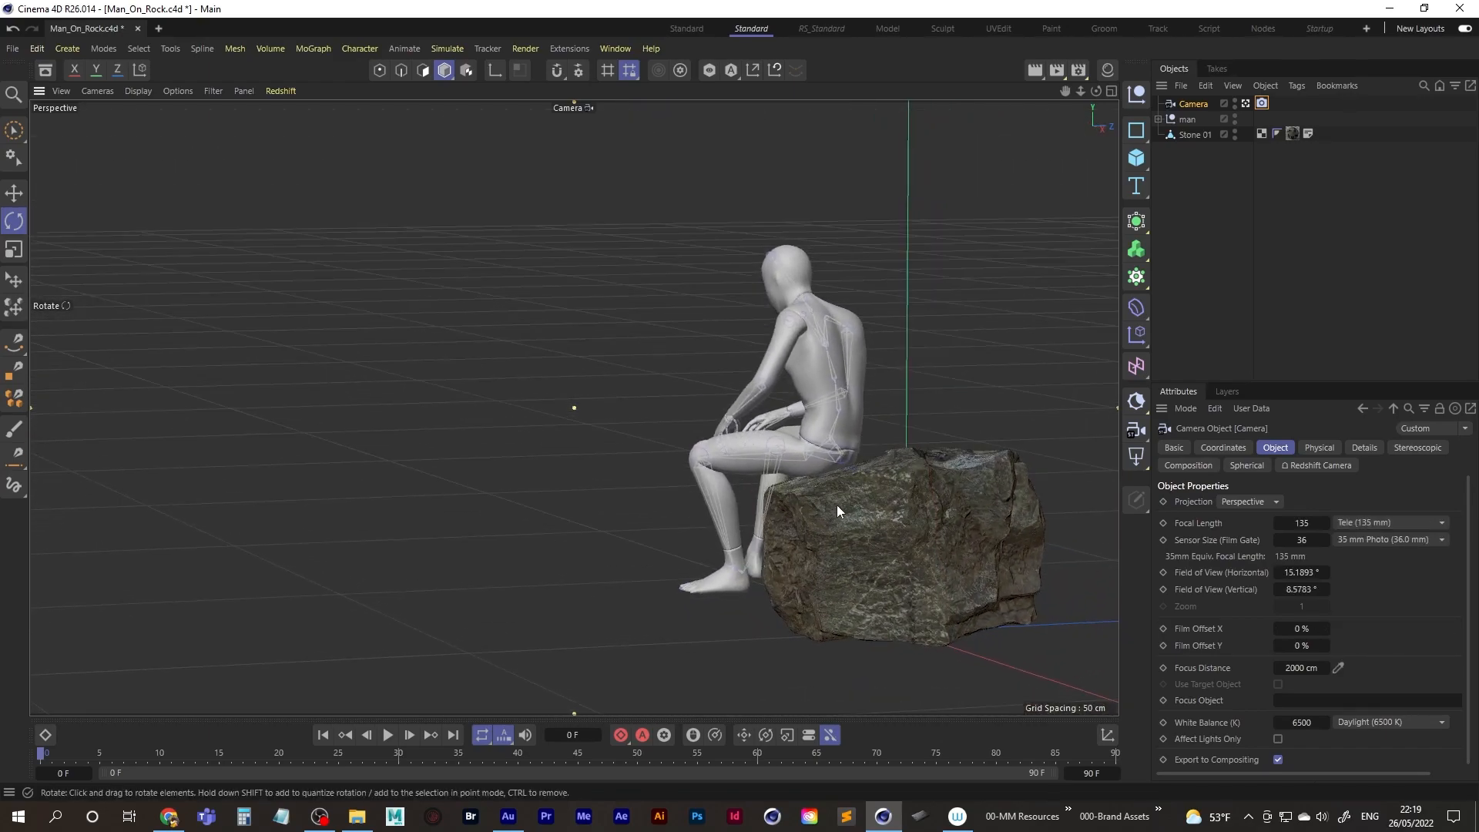
pyautogui.keyDown('alt'); pyautogui.moveTo(830, 446); pyautogui.dragTo(917, 419, button='right'); pyautogui.keyUp('alt')
pyautogui.keyDown('alt'); pyautogui.moveTo(917, 419); pyautogui.dragTo(849, 474); pyautogui.keyUp('alt')
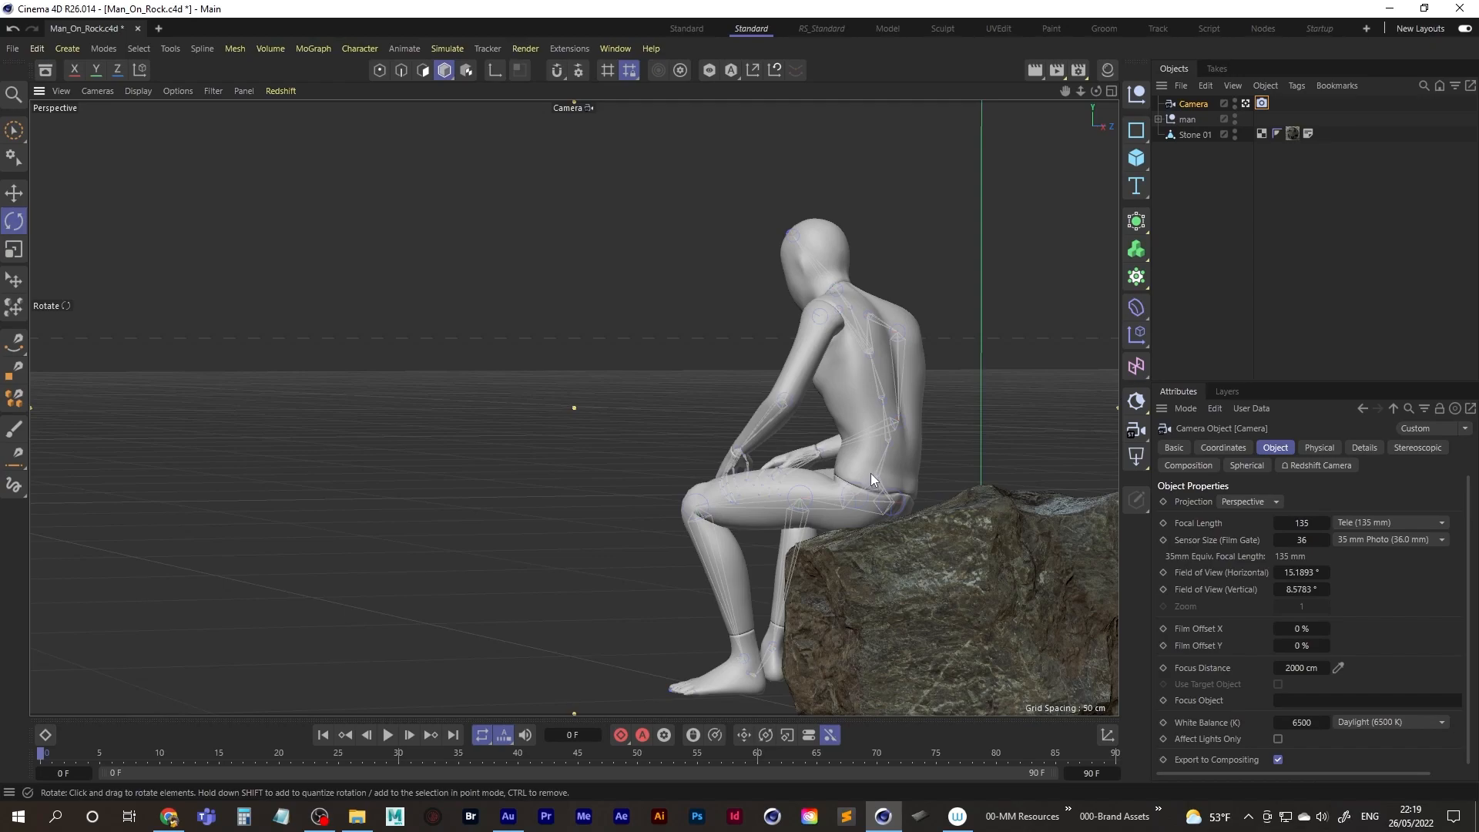
pyautogui.keyDown('alt'); pyautogui.moveTo(848, 484); pyautogui.dragTo(860, 493, button='middle'); pyautogui.keyUp('alt')
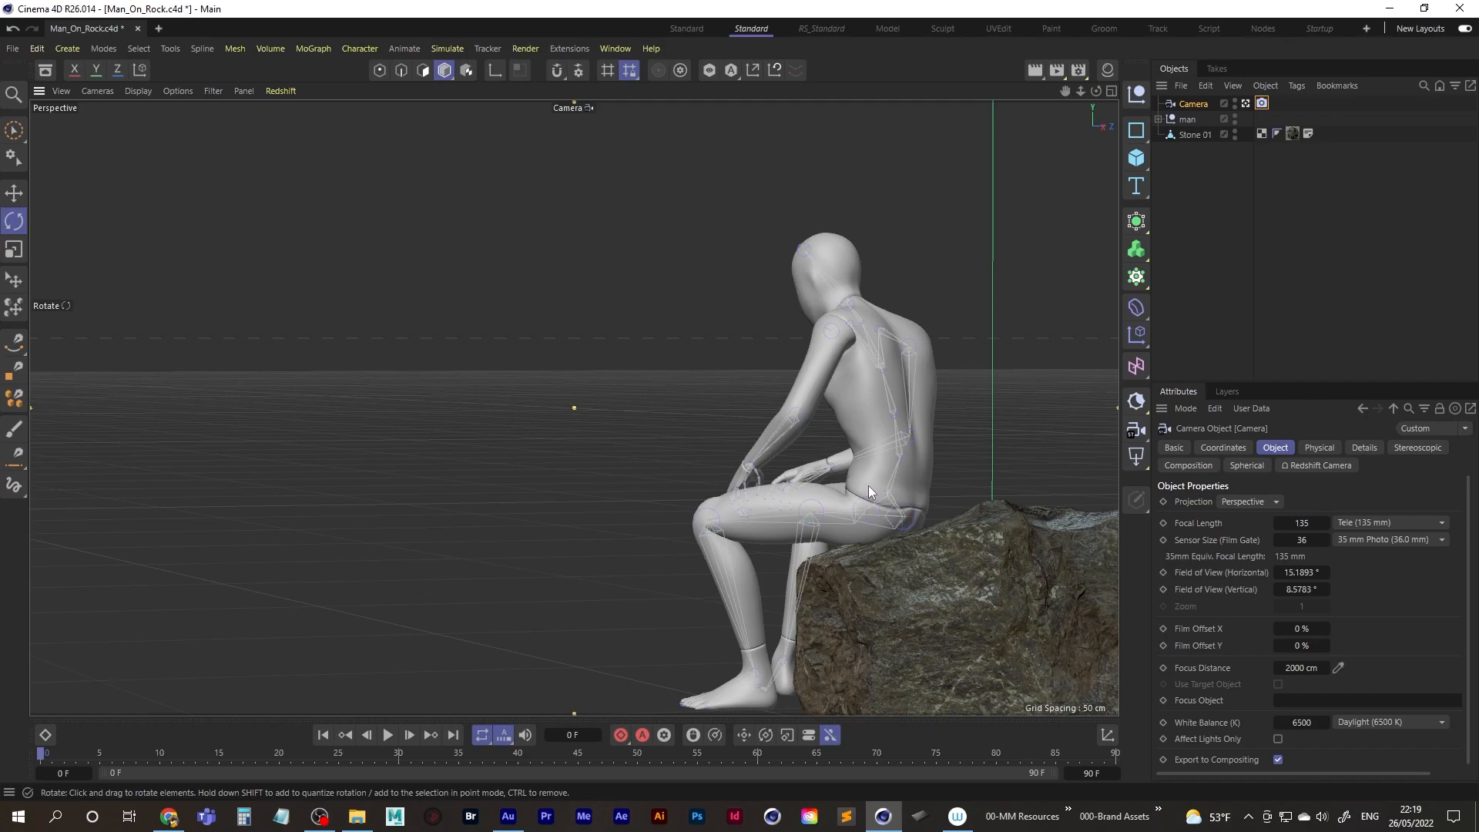
# Step: Examine the reference image screen_grab in the 28_Man_On_Rock folder, and return to the Cinema 4D scene
pyautogui.click(357, 817)
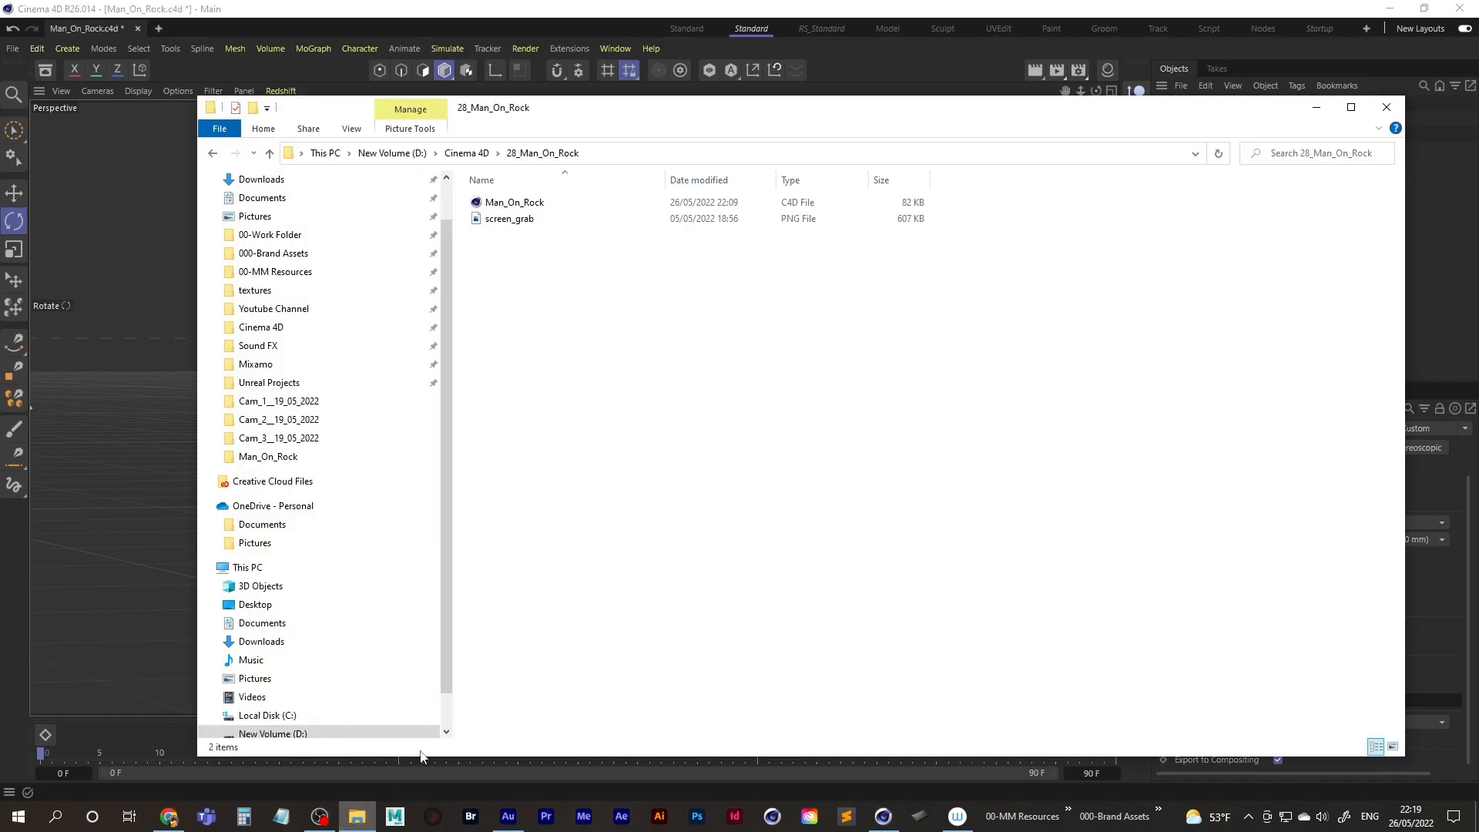
pyautogui.doubleClick(505, 227)
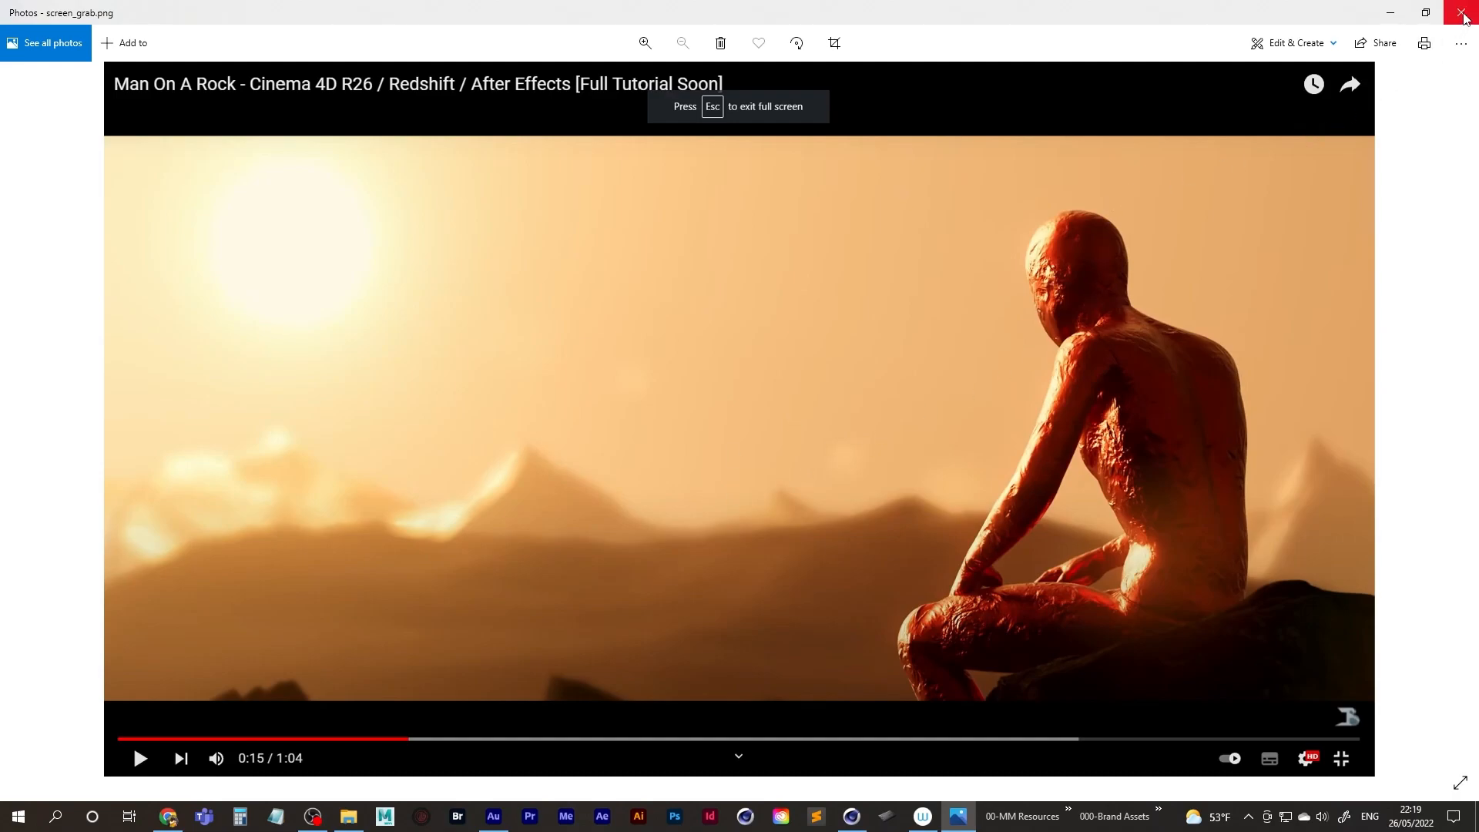
pyautogui.click(1462, 13)
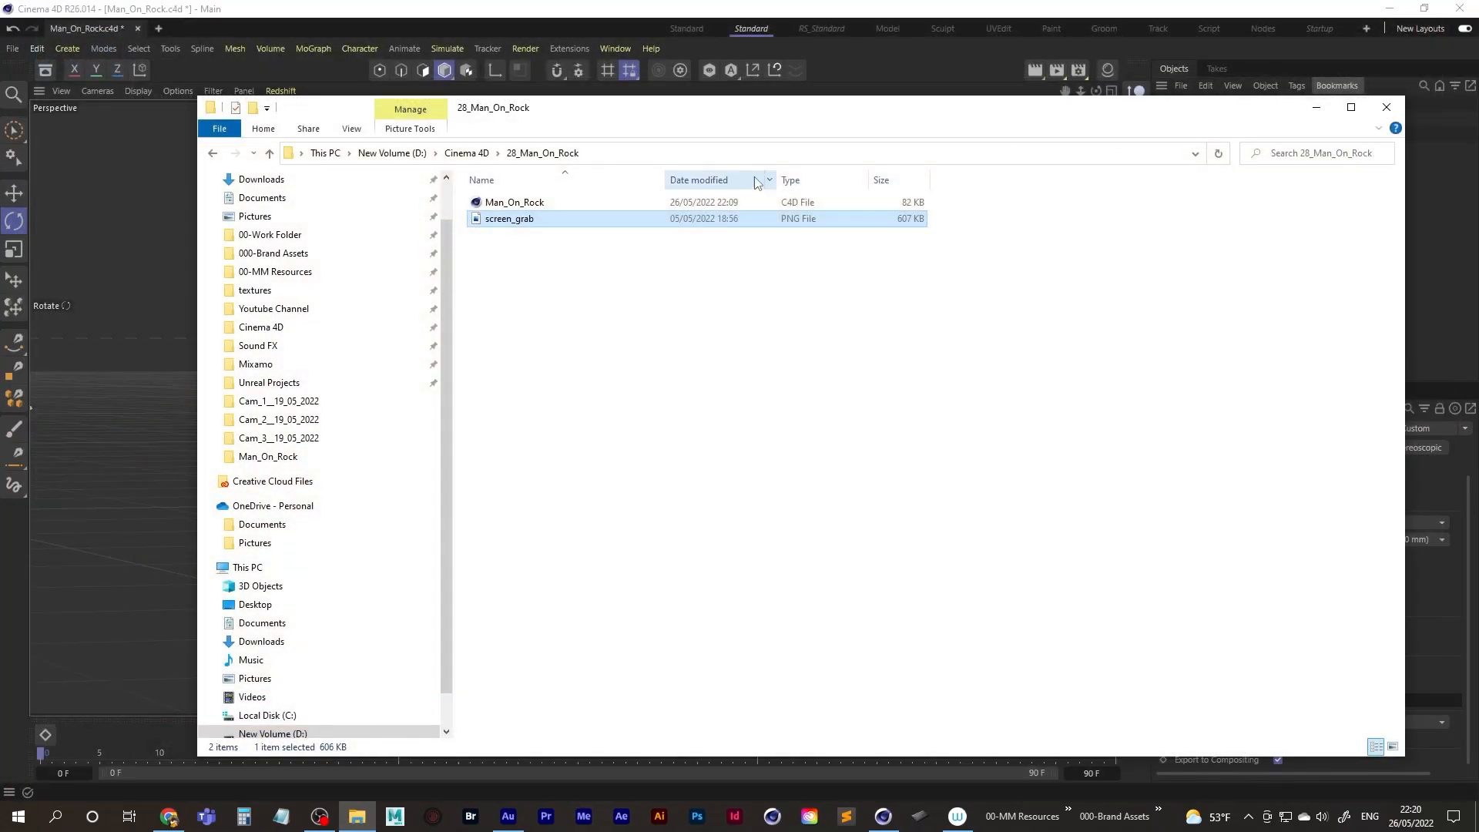
pyautogui.click(740, 154)
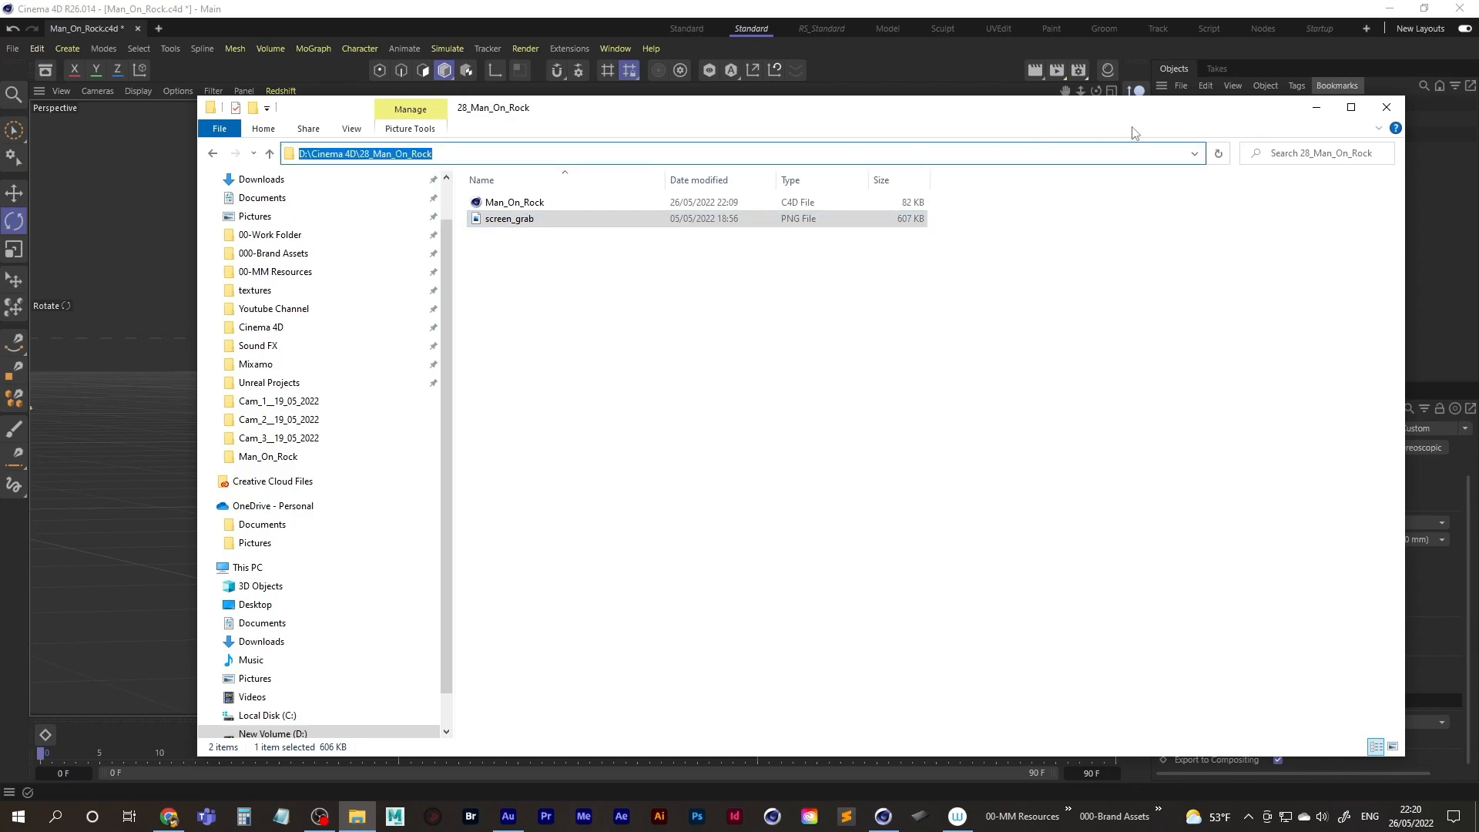
pyautogui.click(1317, 108)
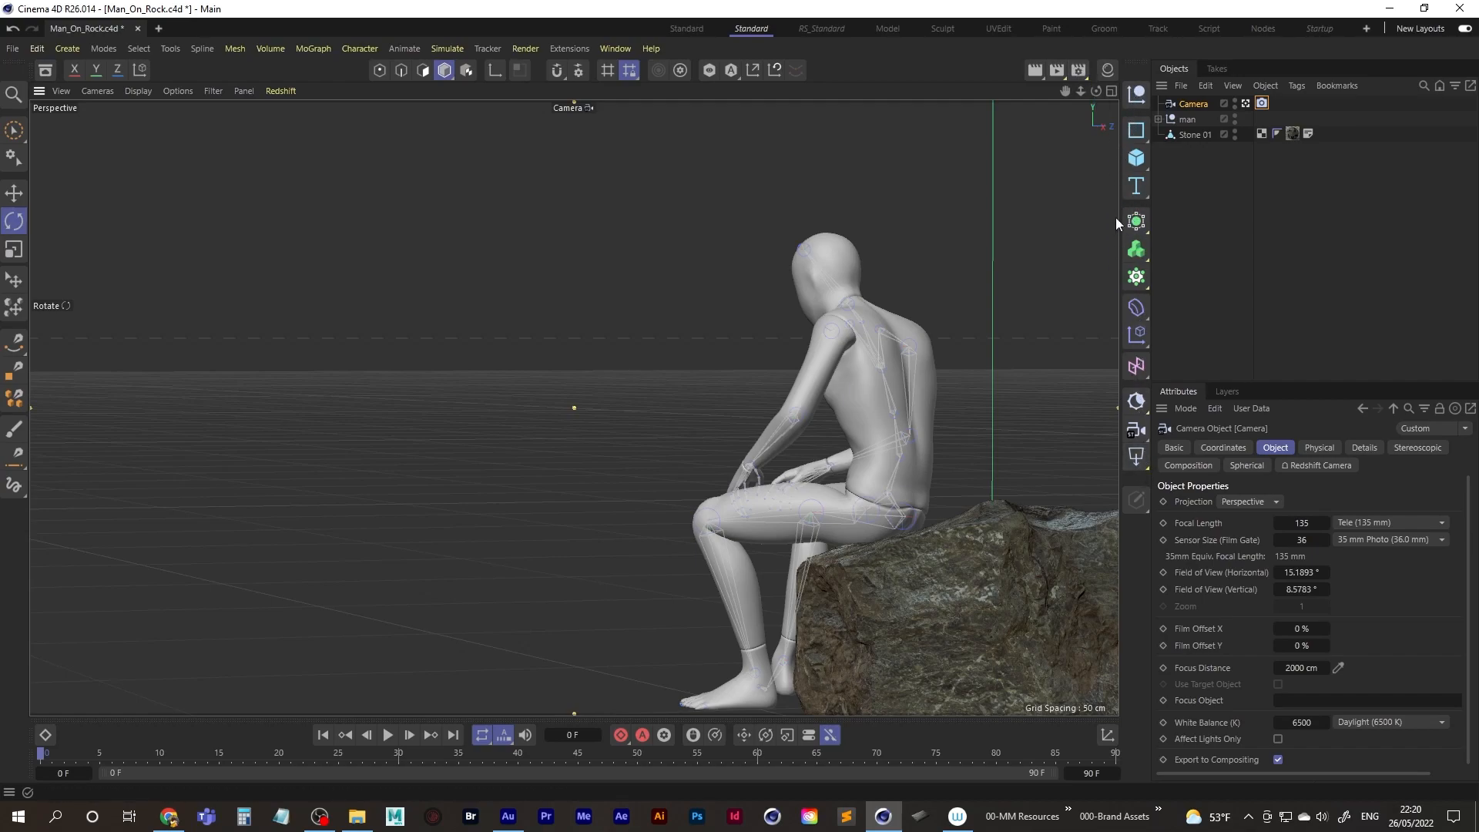
# Step: Switch the renderer from Redshift to Standard in the render settings
pyautogui.click(1079, 70)
pyautogui.moveTo(1100, 69); pyautogui.dragTo(940, 80)
pyautogui.click(916, 122)
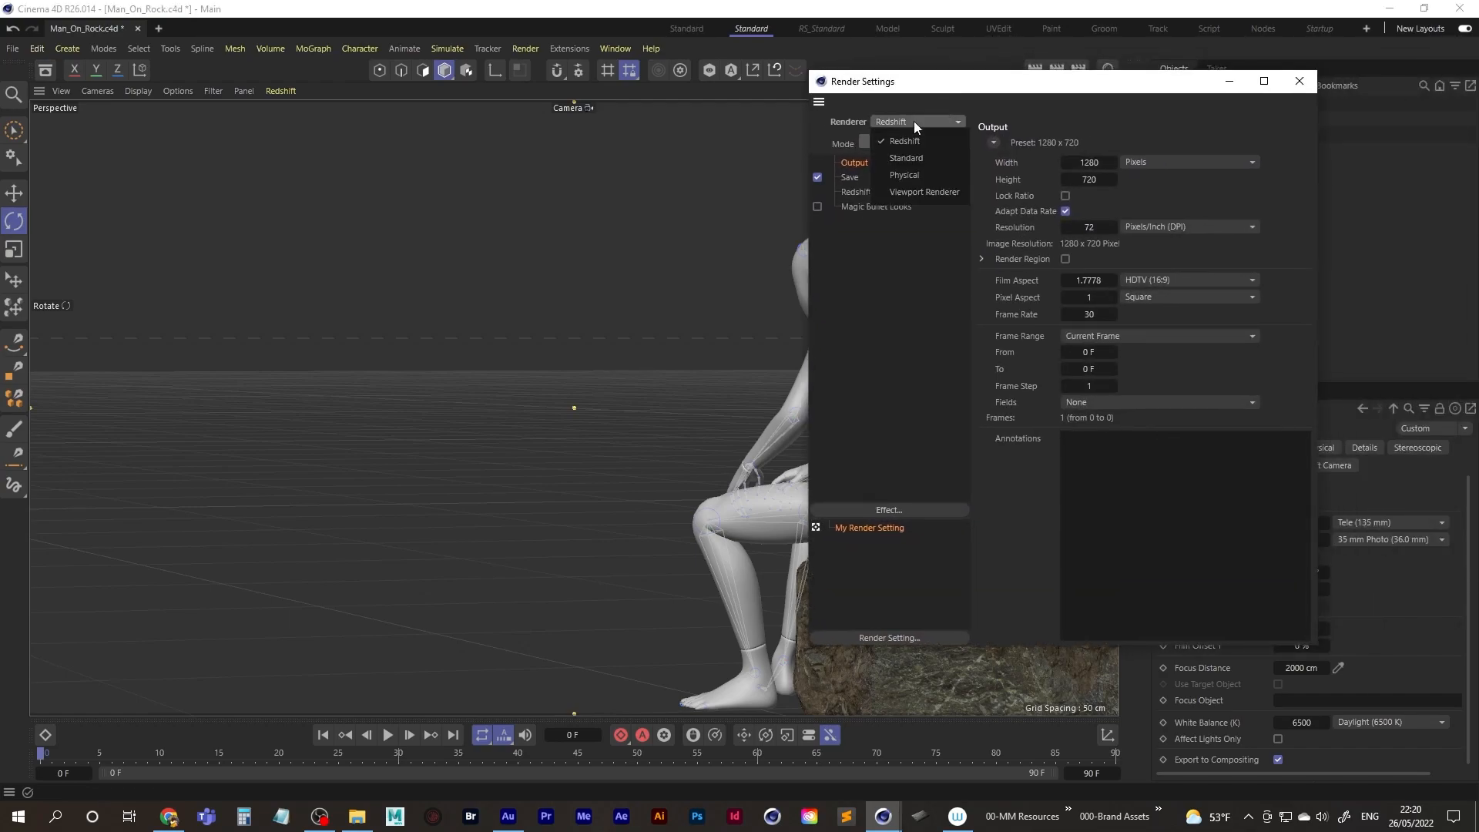
pyautogui.click(914, 150)
pyautogui.click(1305, 85)
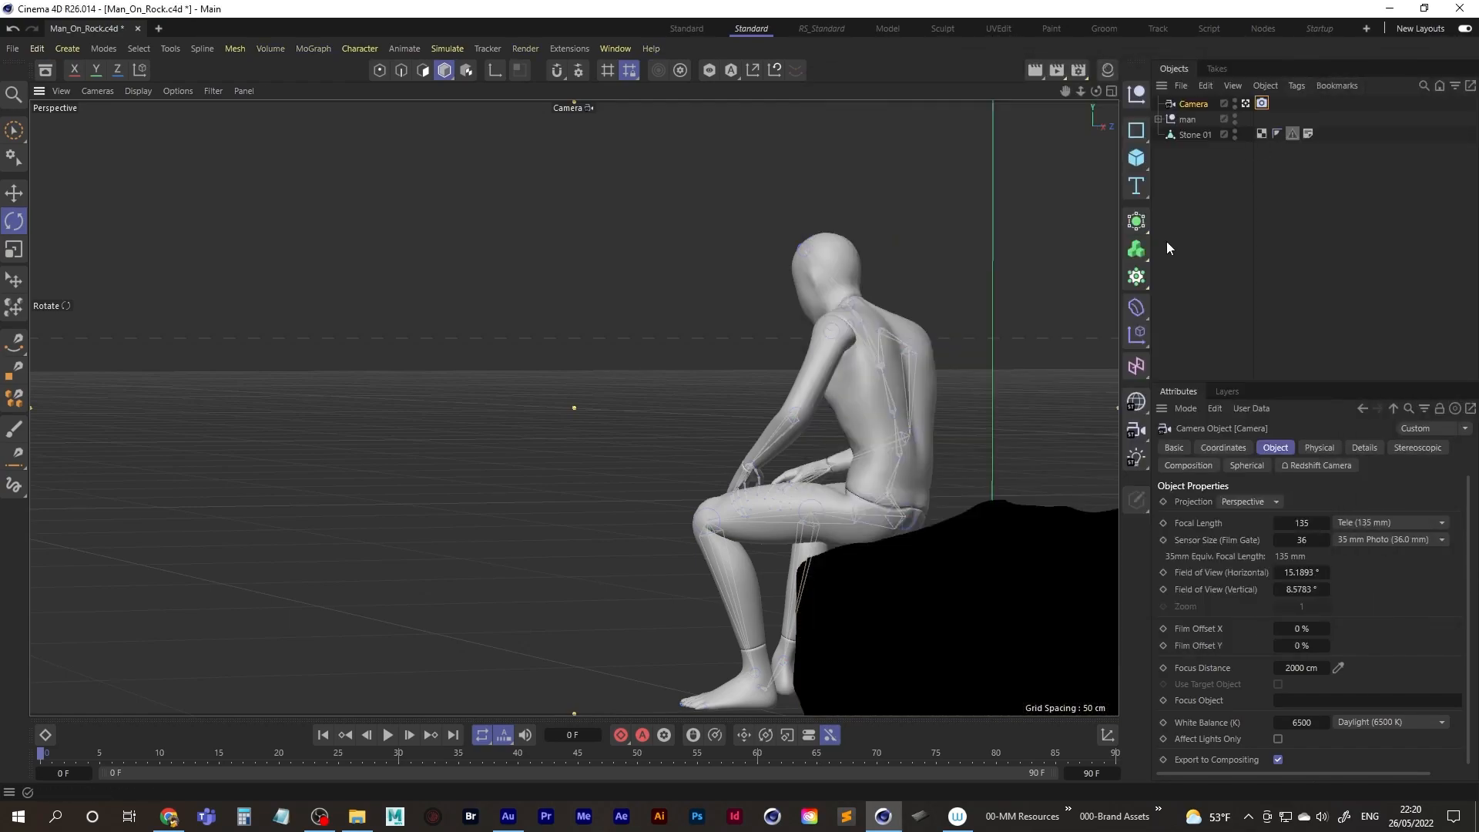
# Step: Add a Background object and create a new standard material named ref
pyautogui.click(1134, 402)
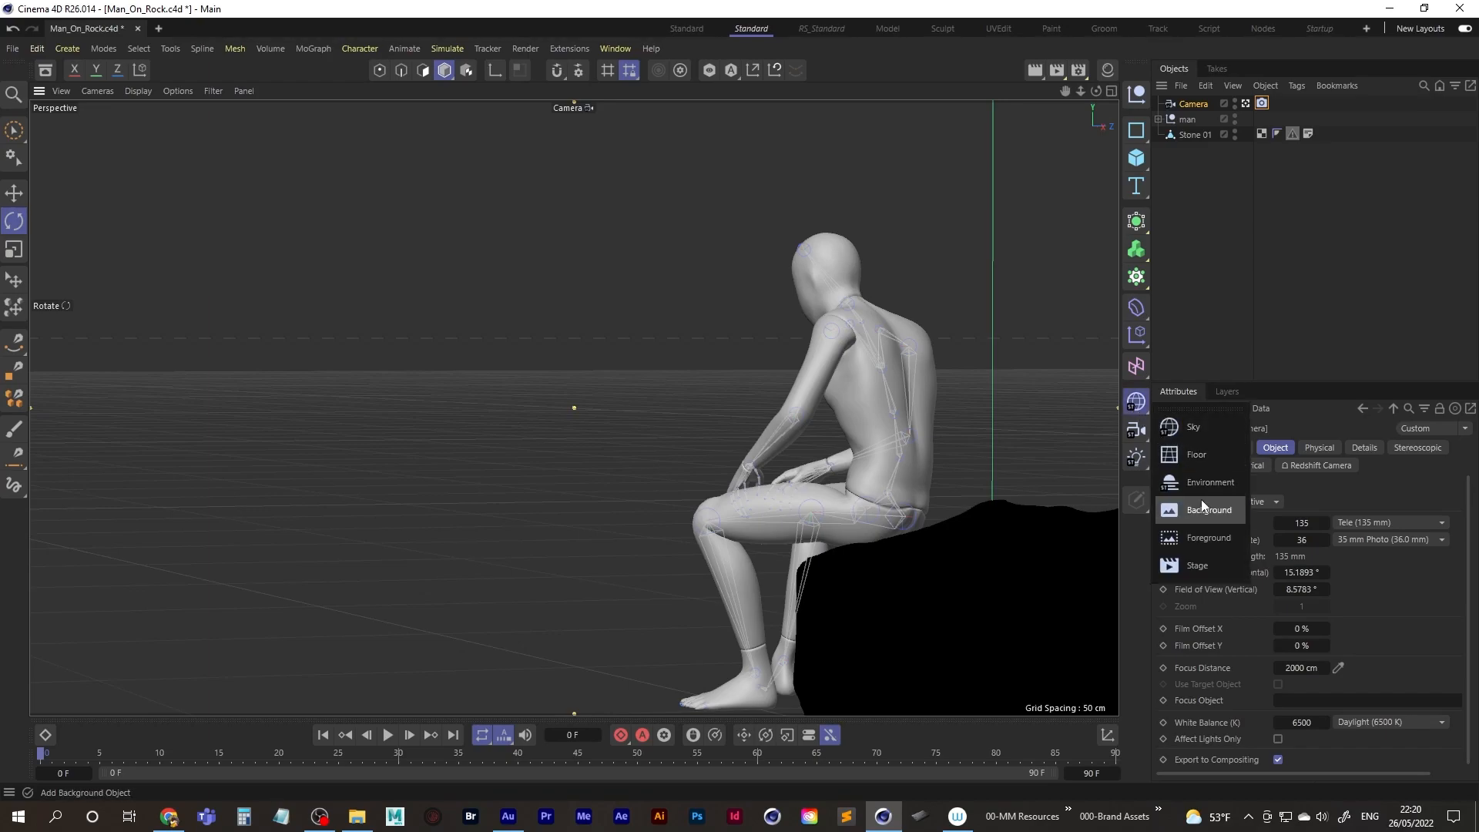
pyautogui.click(1210, 510)
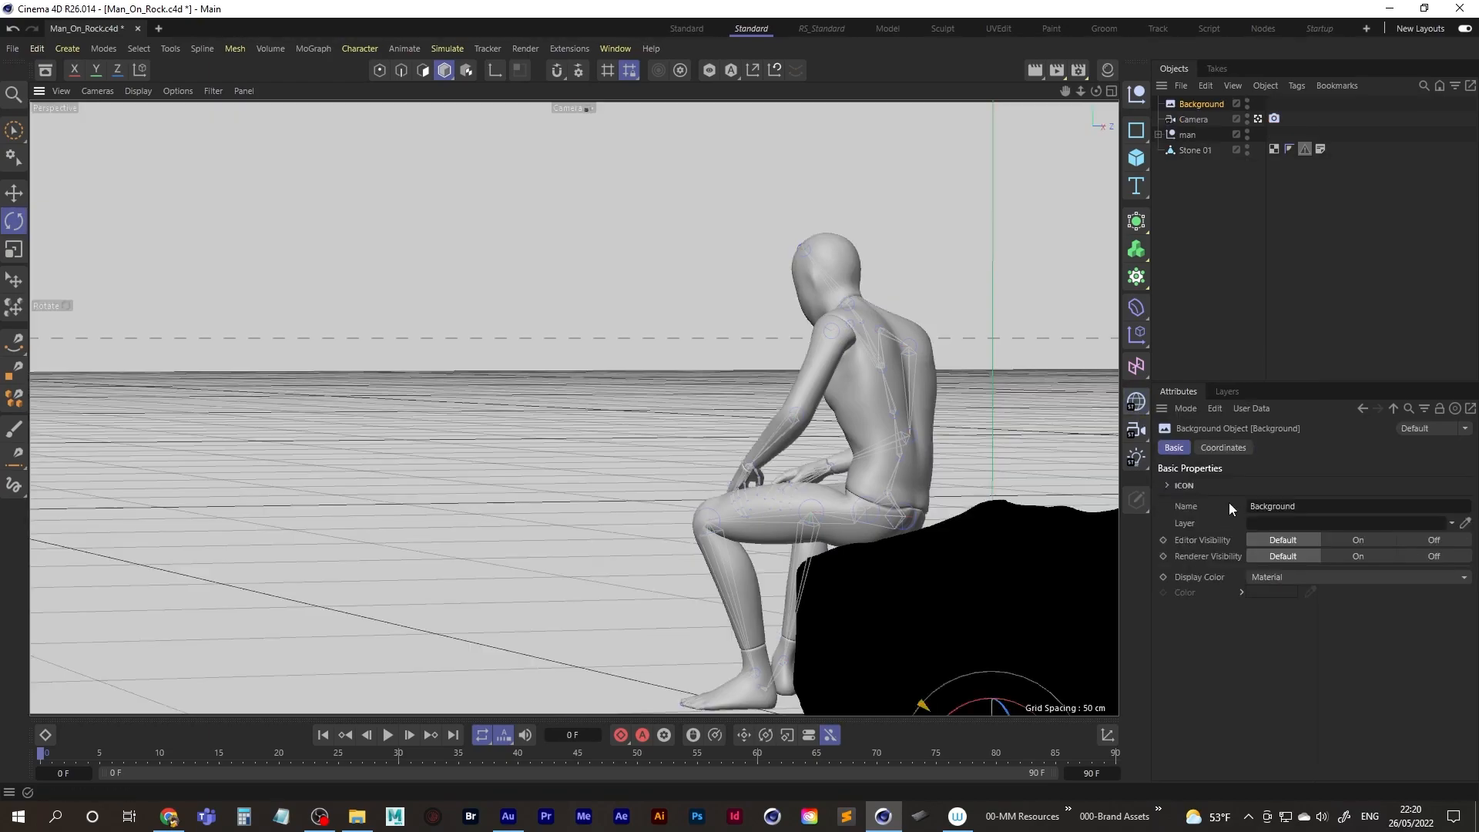
pyautogui.click(1108, 70)
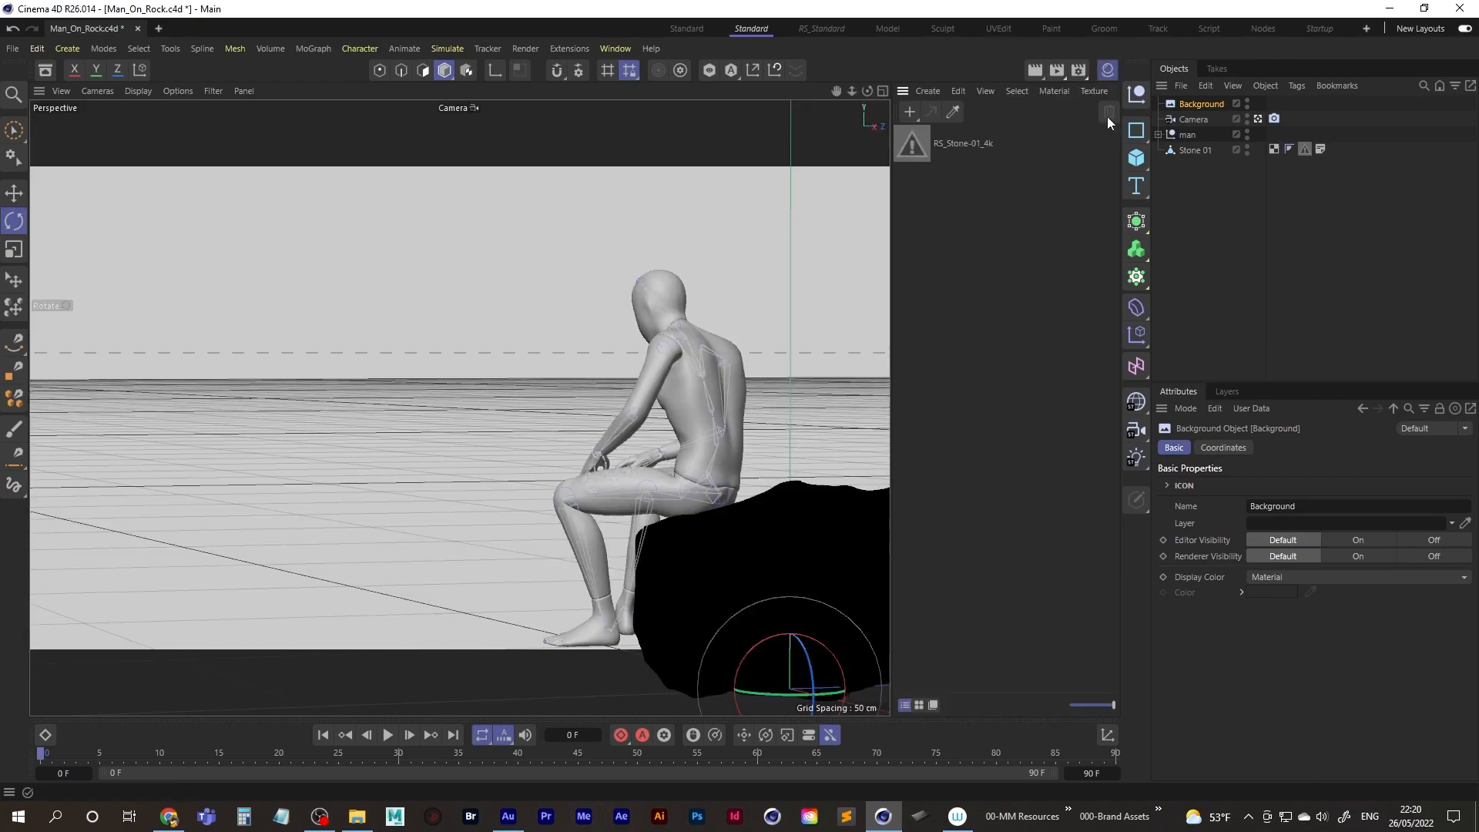
pyautogui.doubleClick(976, 275)
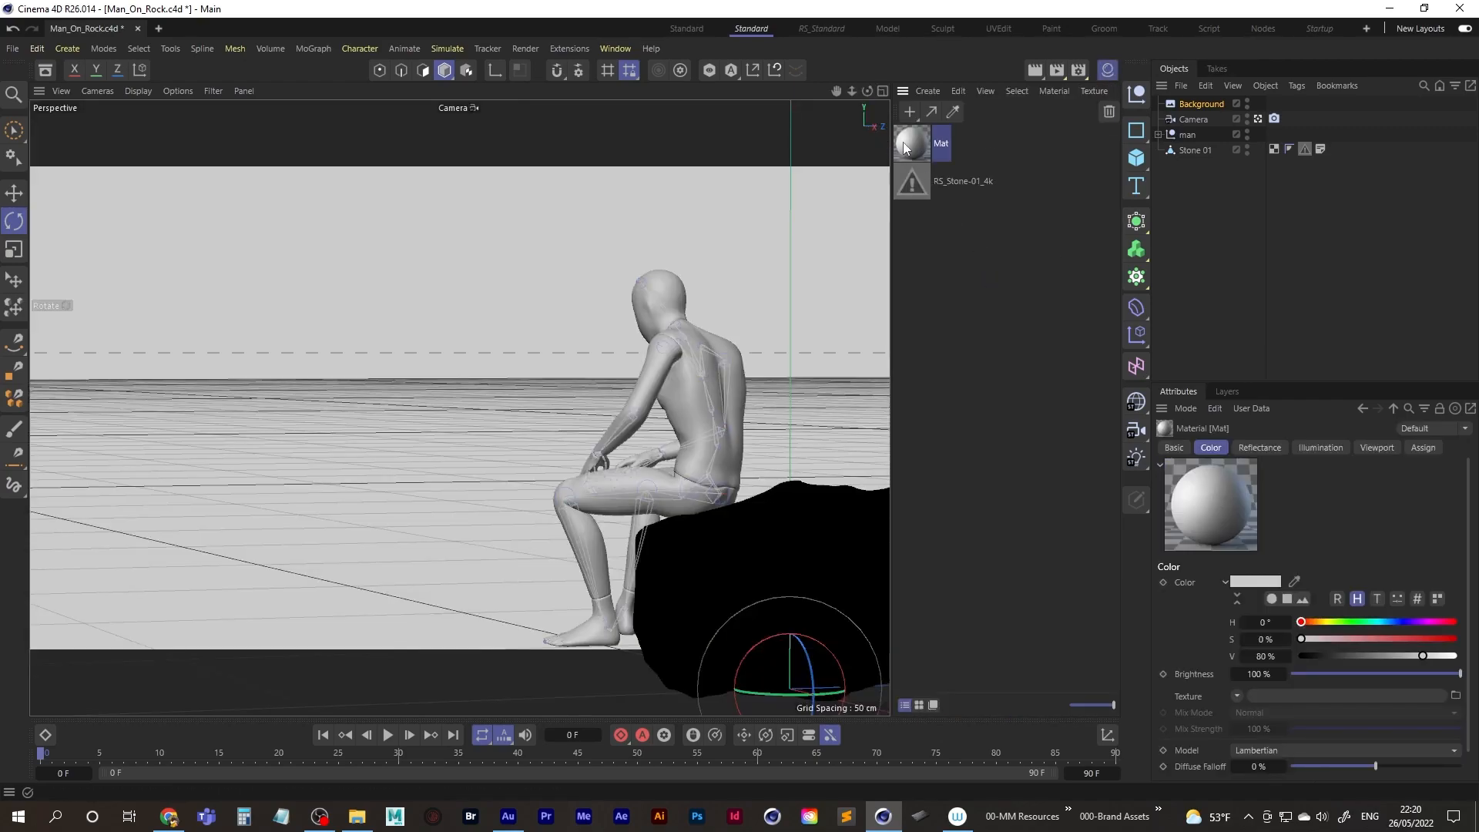
pyautogui.doubleClick(929, 145)
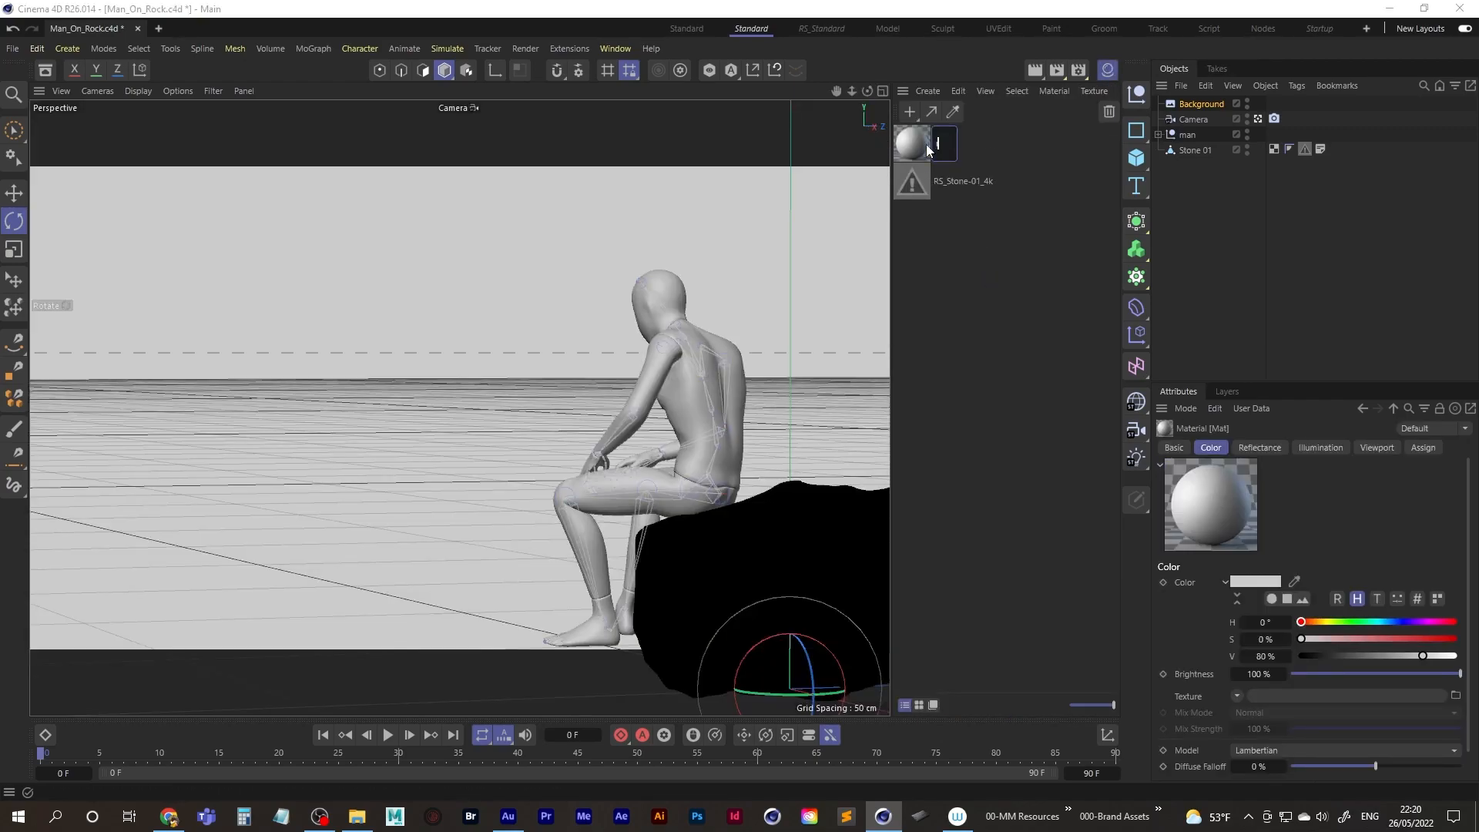
pyautogui.write('ref')
pyautogui.press('Return')
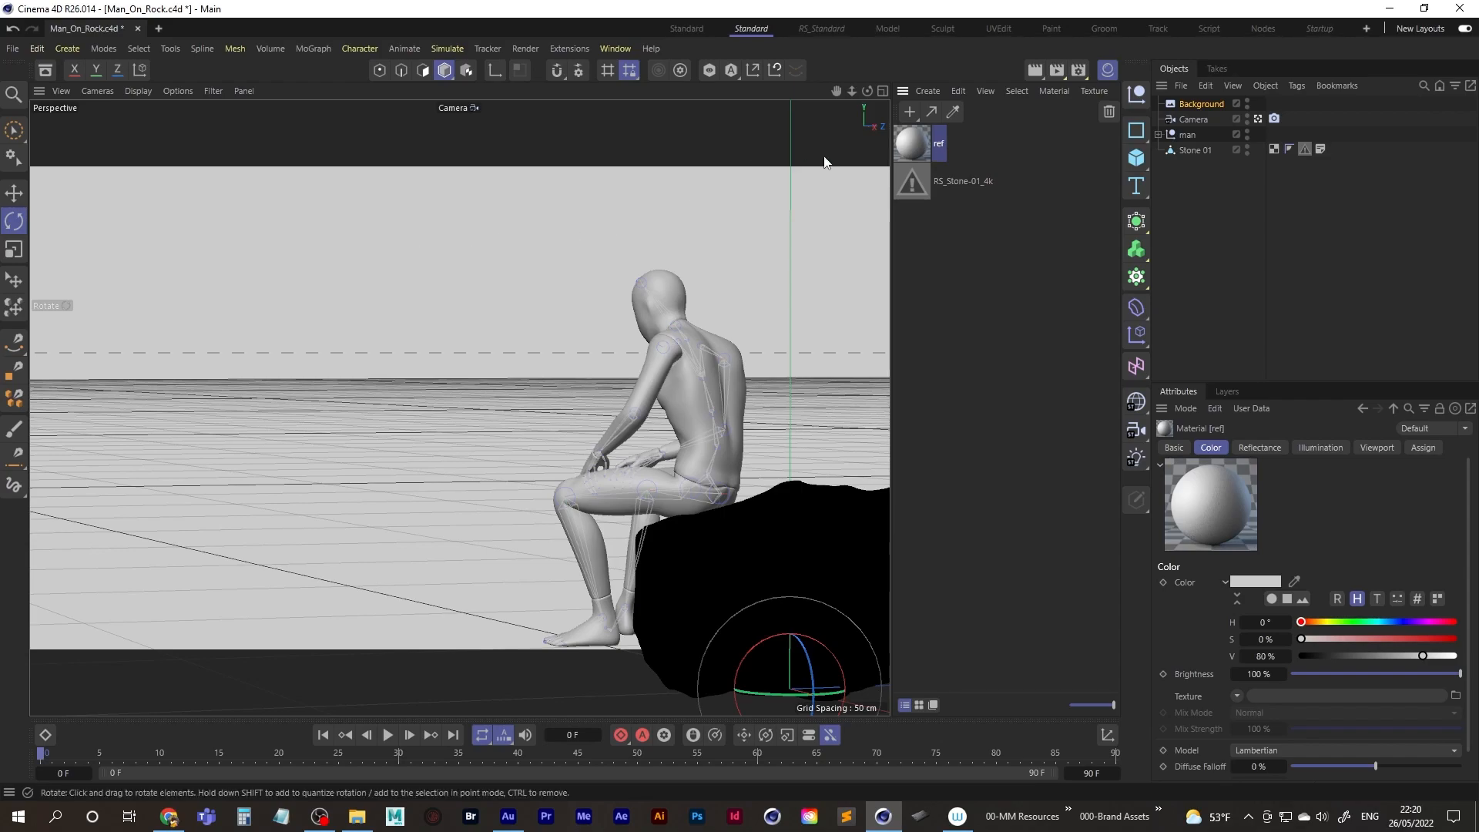
# Step: Disable the Color and Reflectance channels of the ref material and enable Luminance
pyautogui.doubleClick(909, 145)
pyautogui.moveTo(1024, 117); pyautogui.dragTo(782, 111)
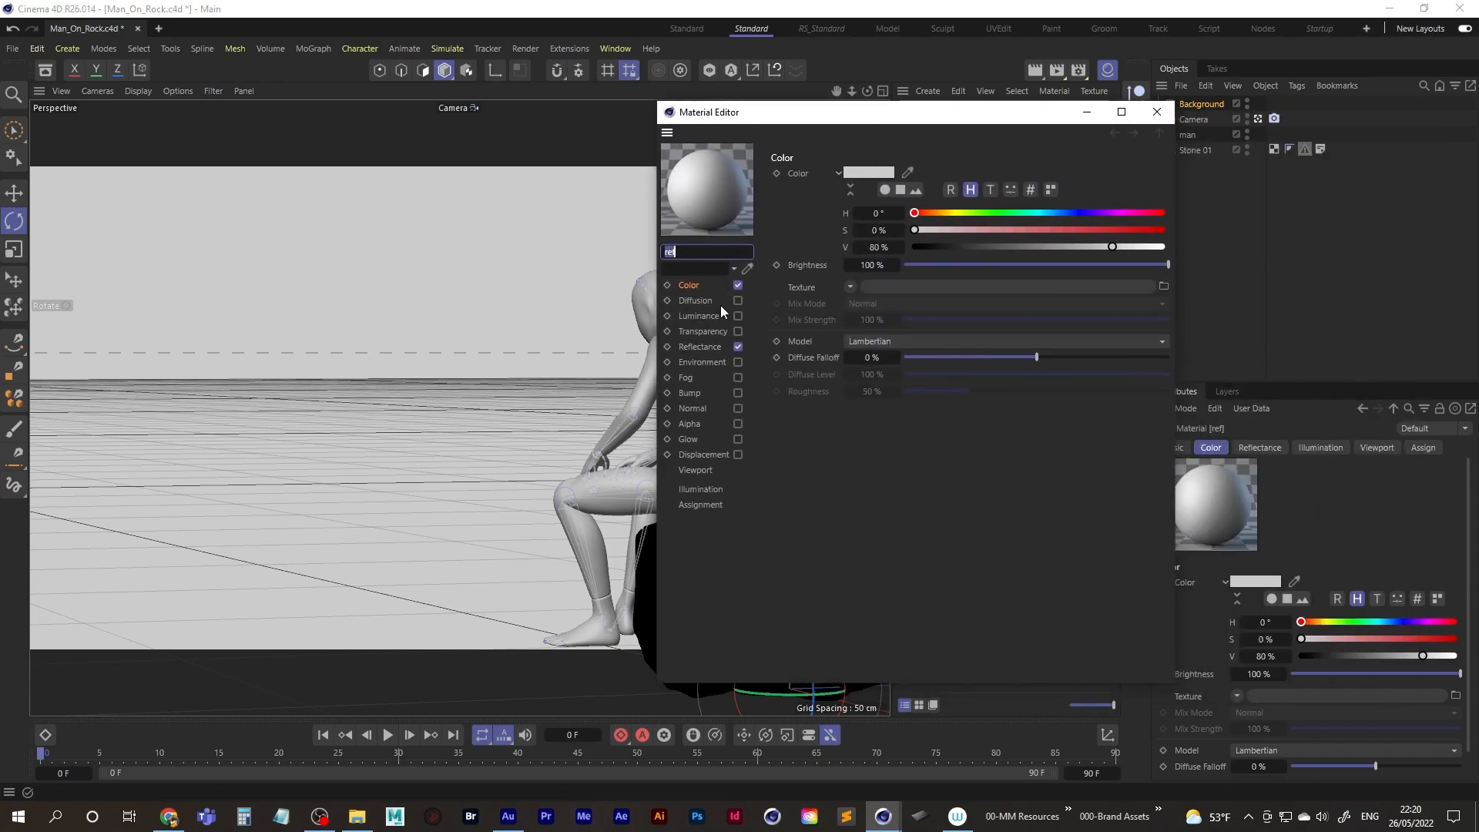
pyautogui.click(738, 285)
pyautogui.click(738, 347)
pyautogui.click(737, 315)
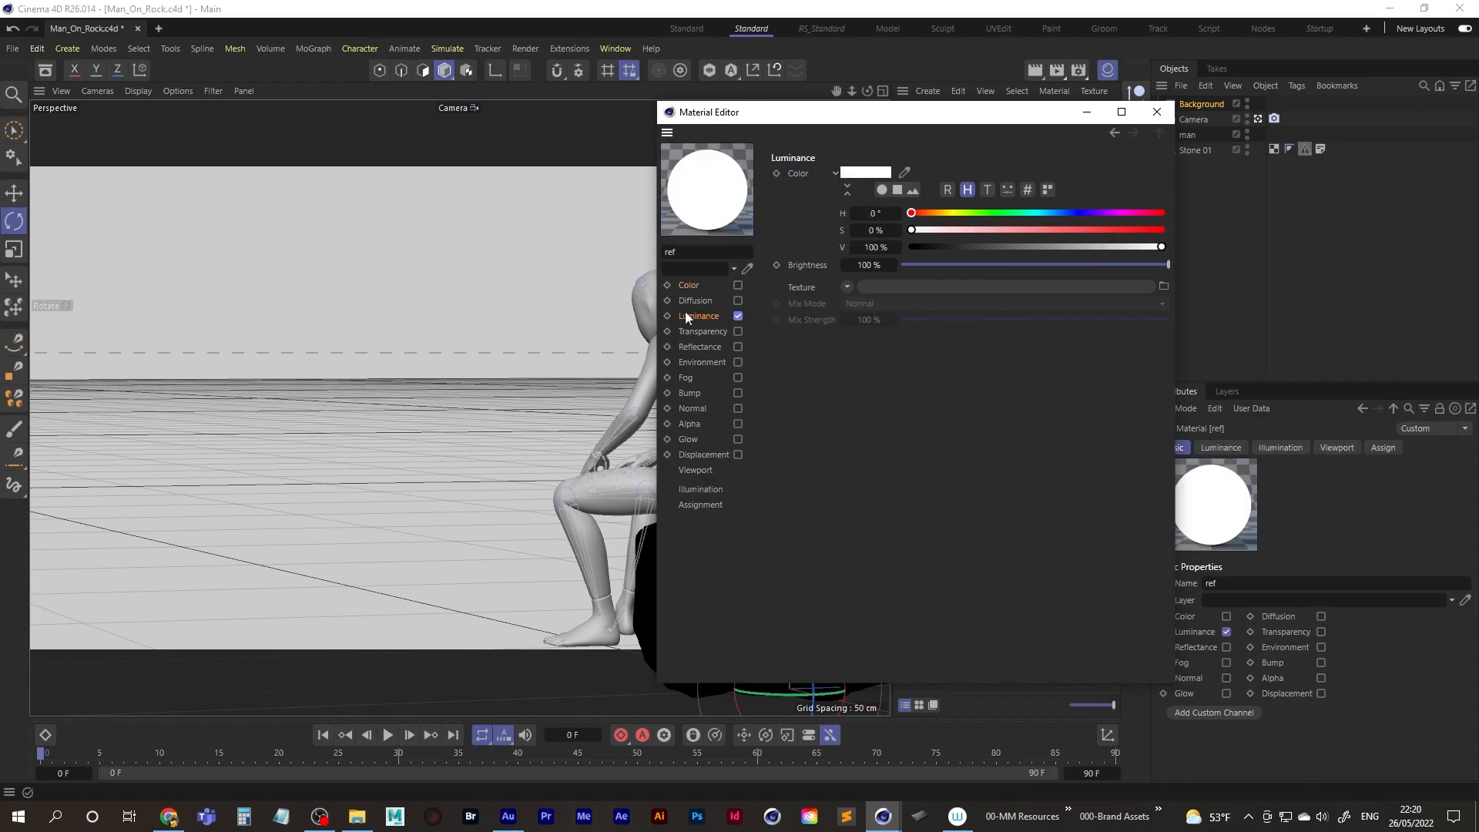
# Step: Load screen_grab from the 28_Man_On_Rock folder as the Luminance texture of the ref material and close the Material Editor
pyautogui.click(938, 289)
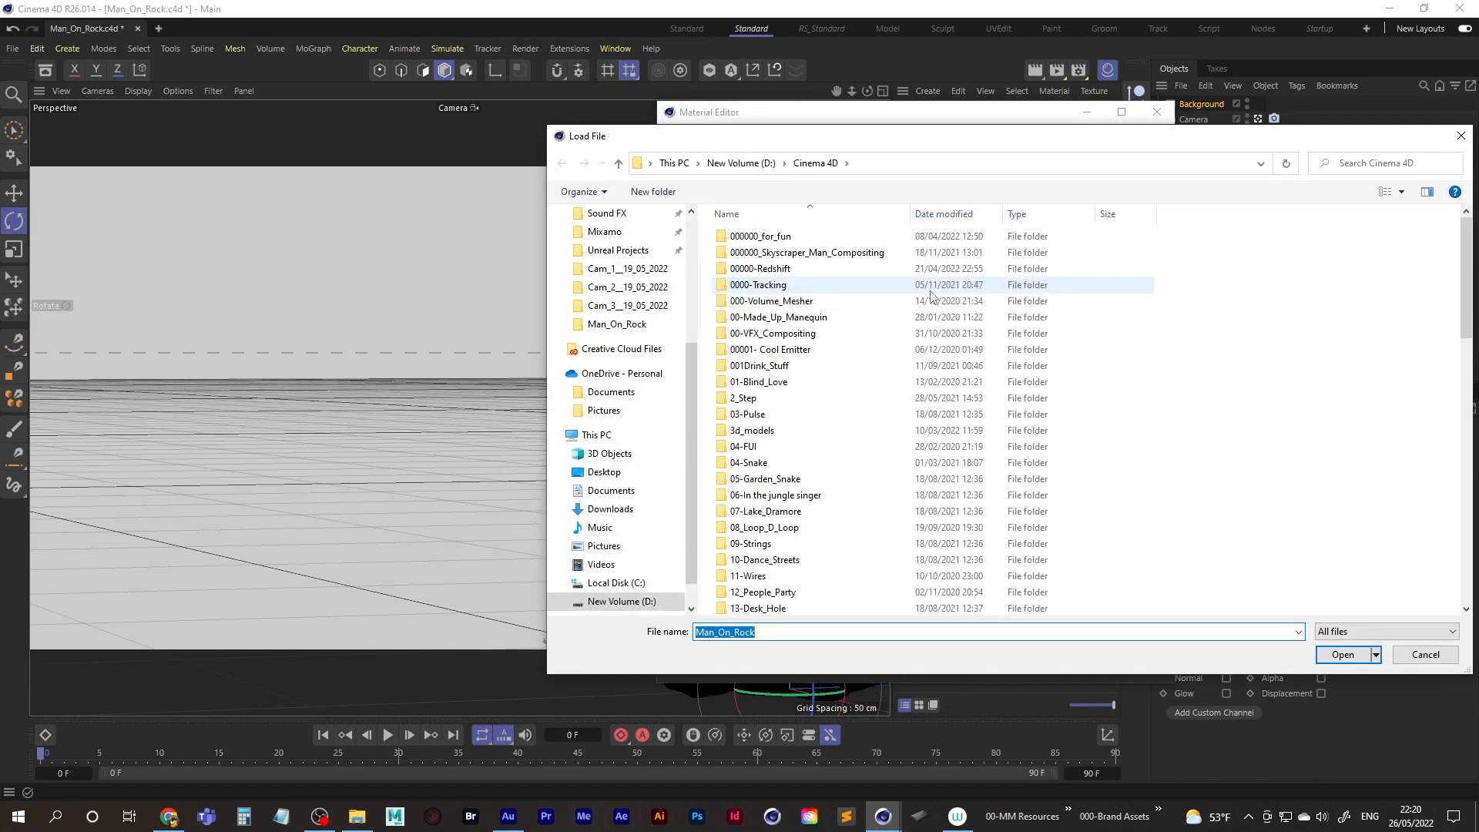
pyautogui.click(773, 304)
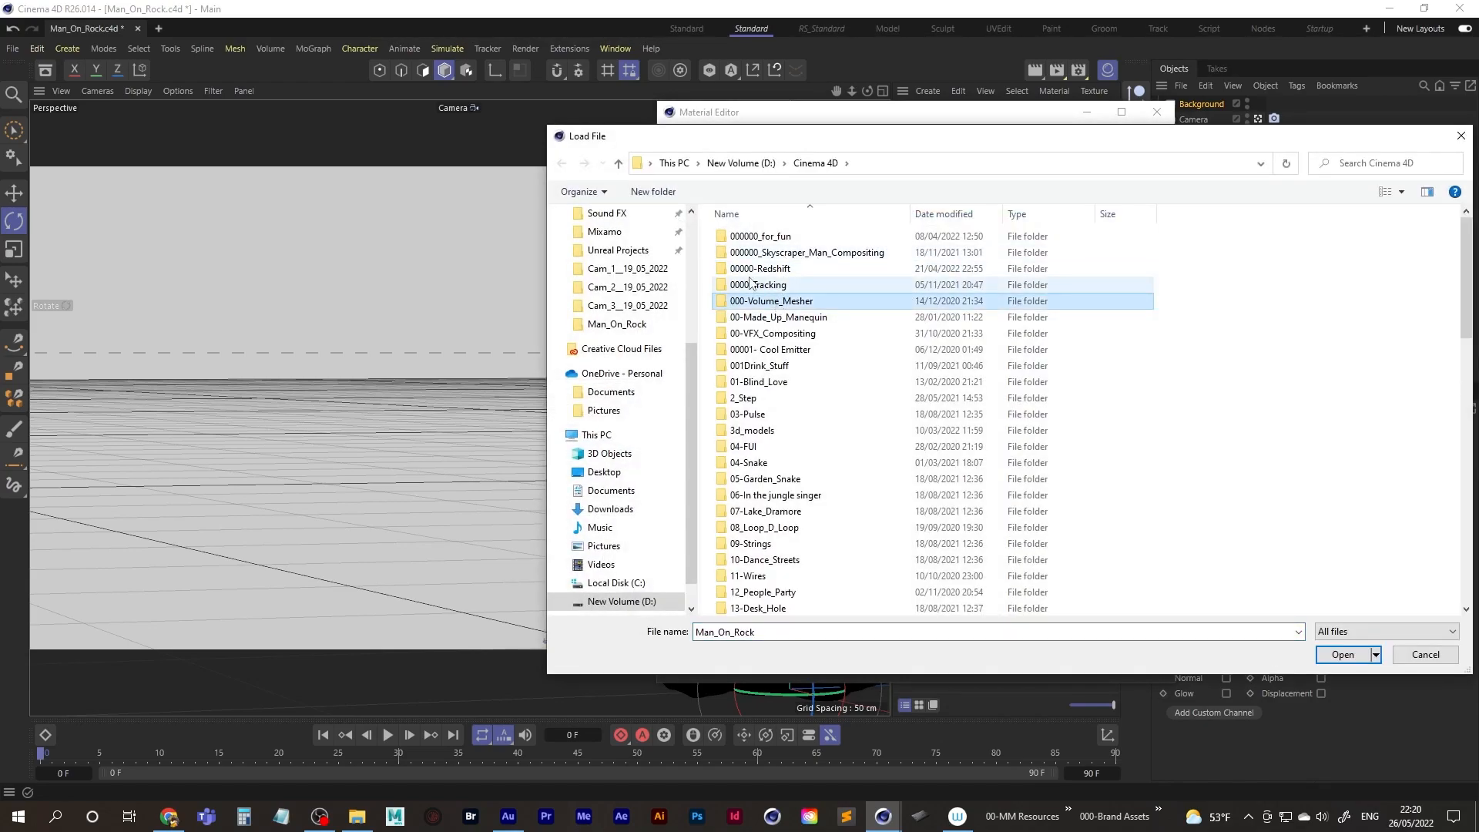
pyautogui.write('28')
pyautogui.press('Return')
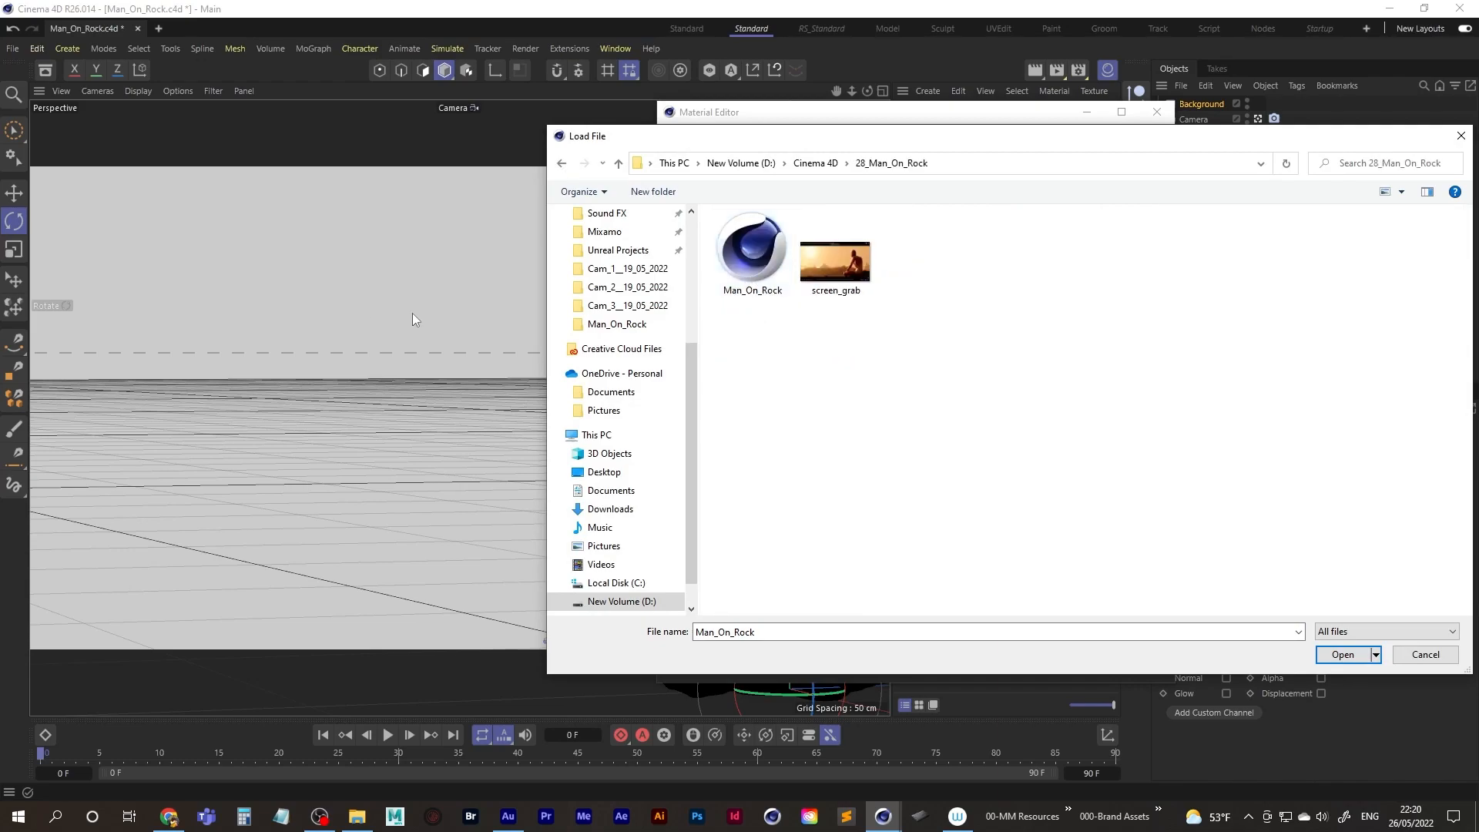
pyautogui.click(838, 272)
pyautogui.doubleClick(838, 271)
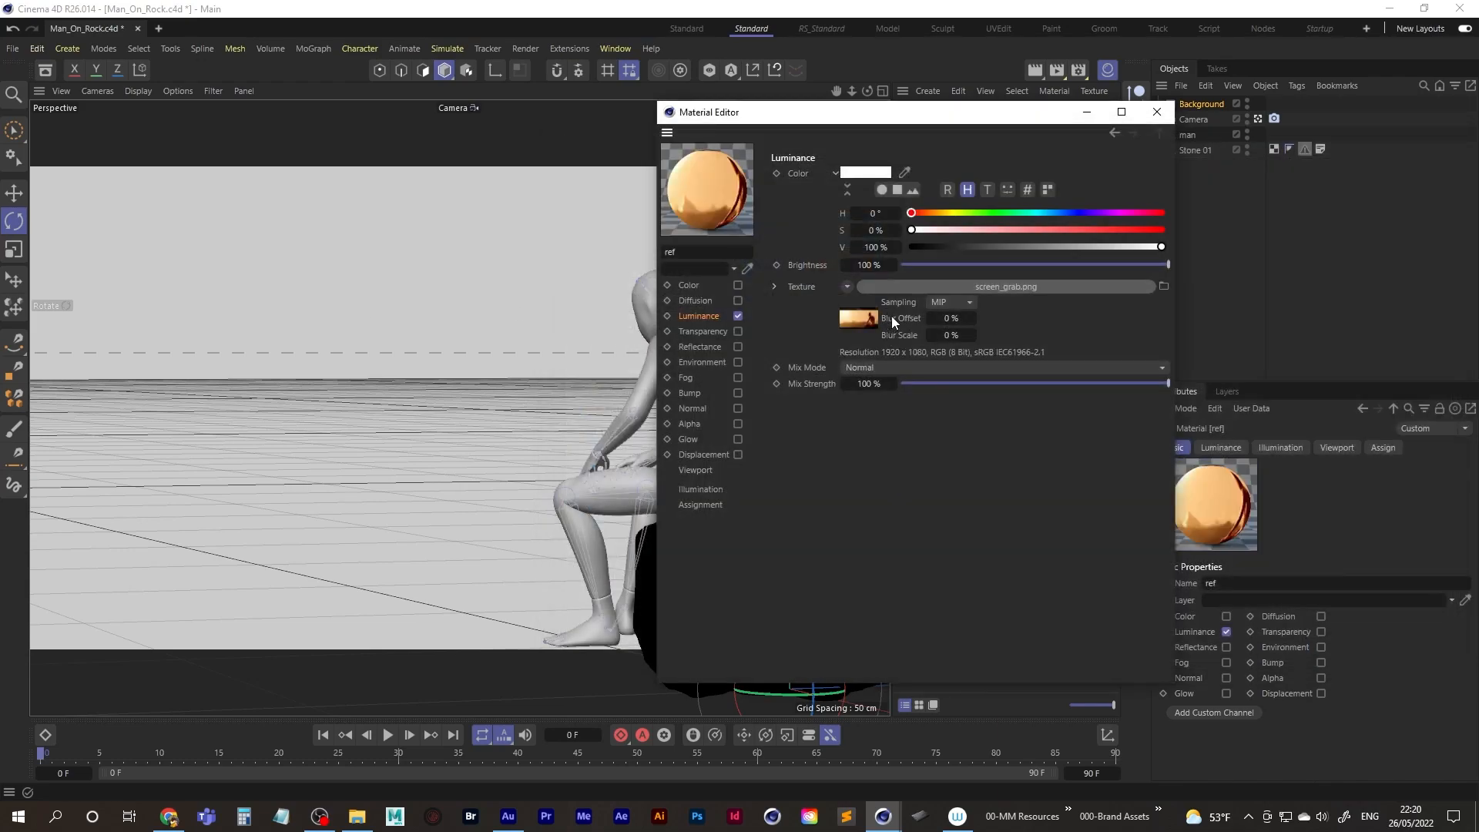
pyautogui.click(1156, 114)
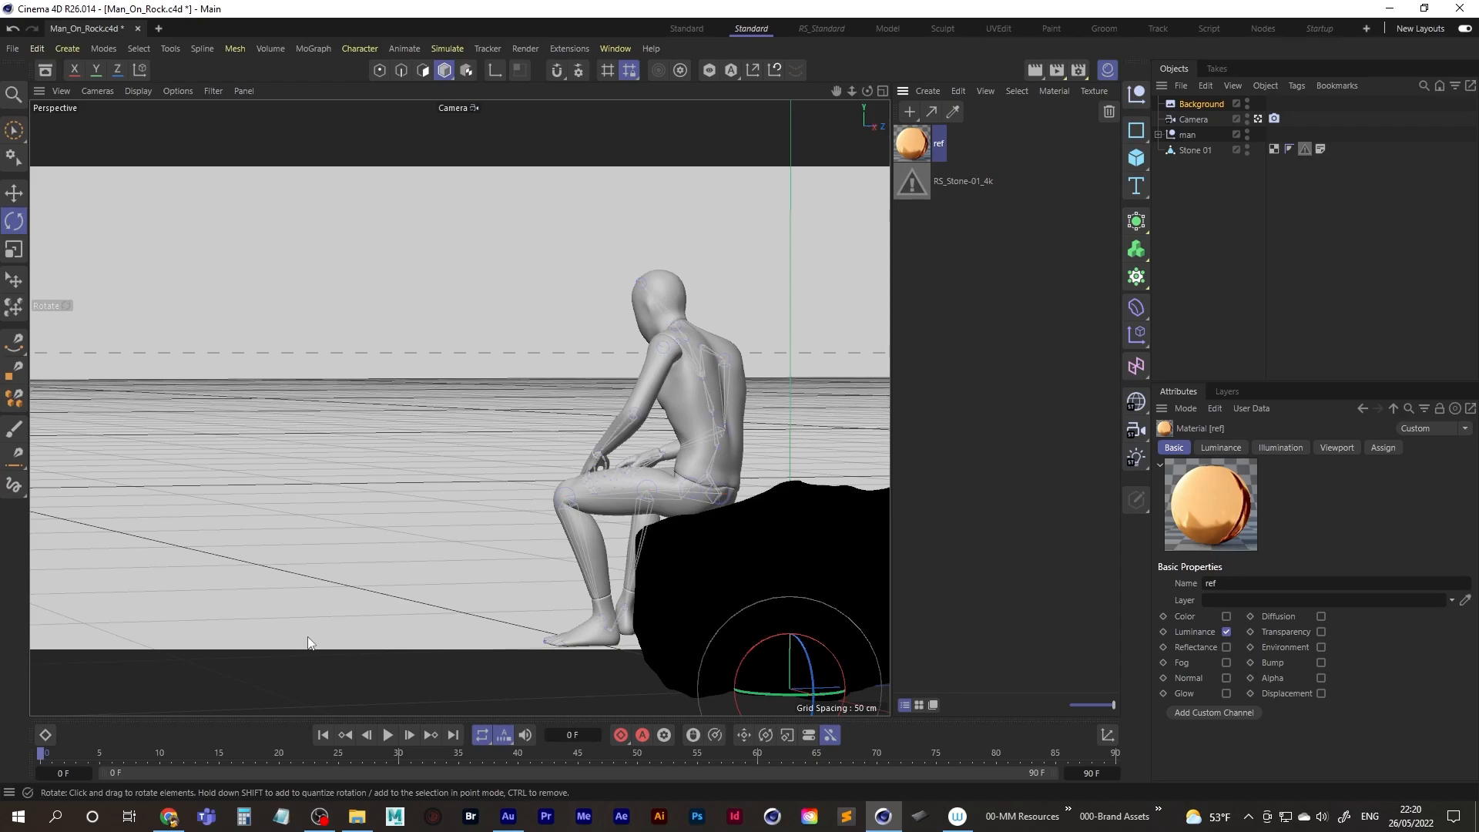
# Step: Apply the ref material to the Background object
pyautogui.moveTo(912, 144); pyautogui.dragTo(1081, 123)
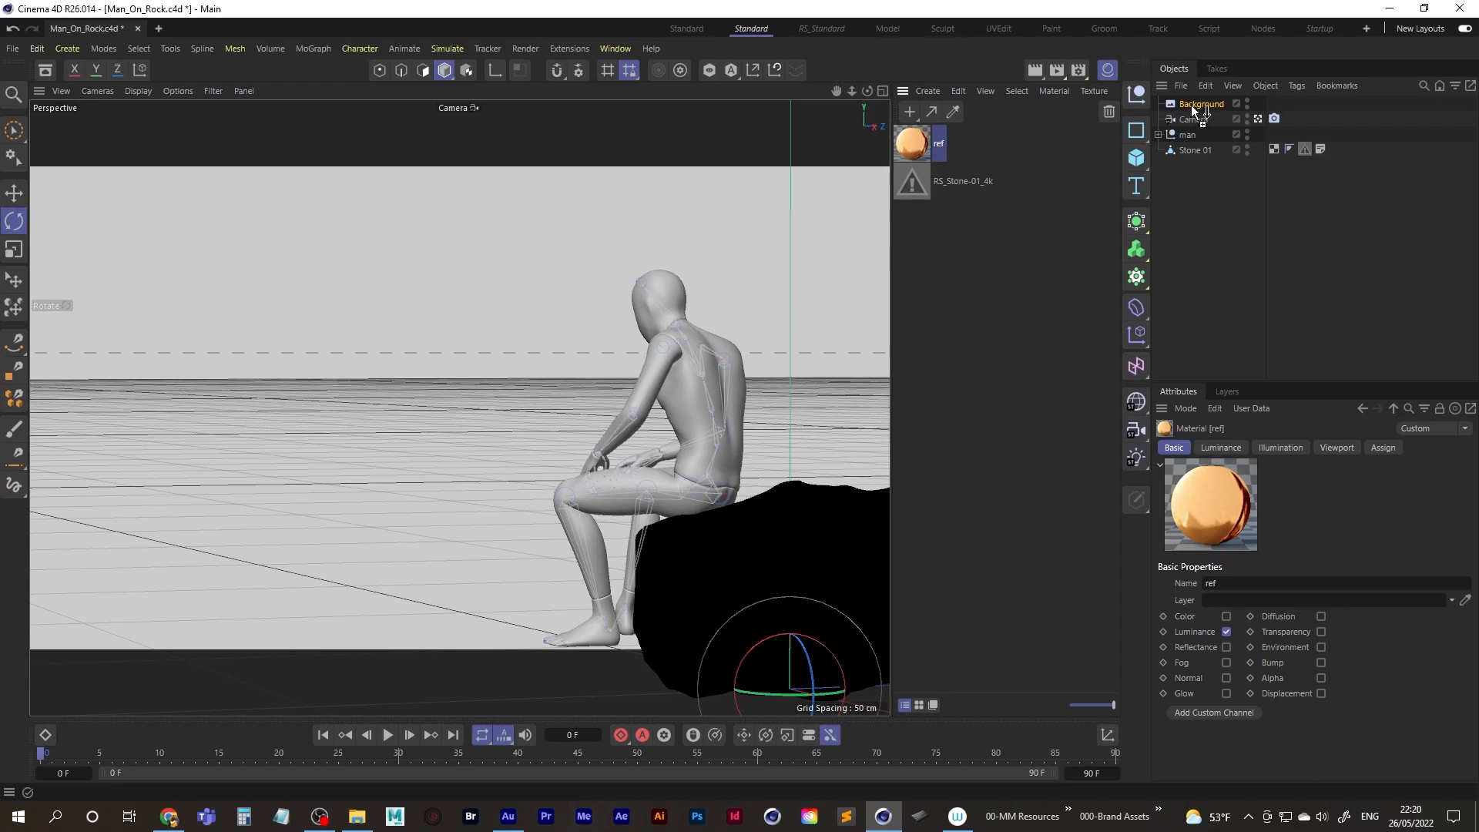
pyautogui.moveTo(1191, 104); pyautogui.dragTo(1191, 105)
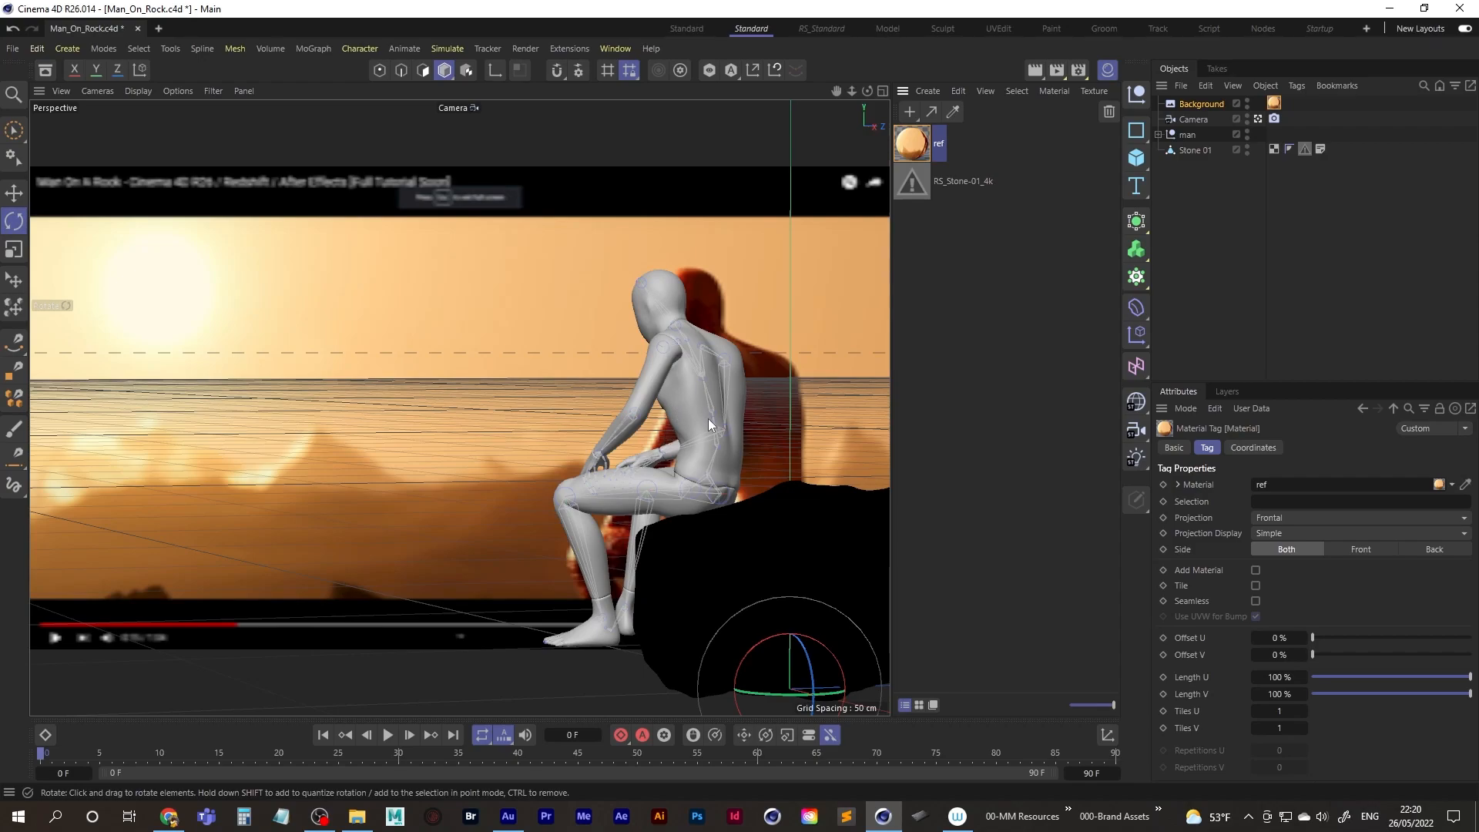
# Step: Go to frame 50 and reposition the camera so the seated man lines up with the silhouette in the reference image
pyautogui.click(1202, 120)
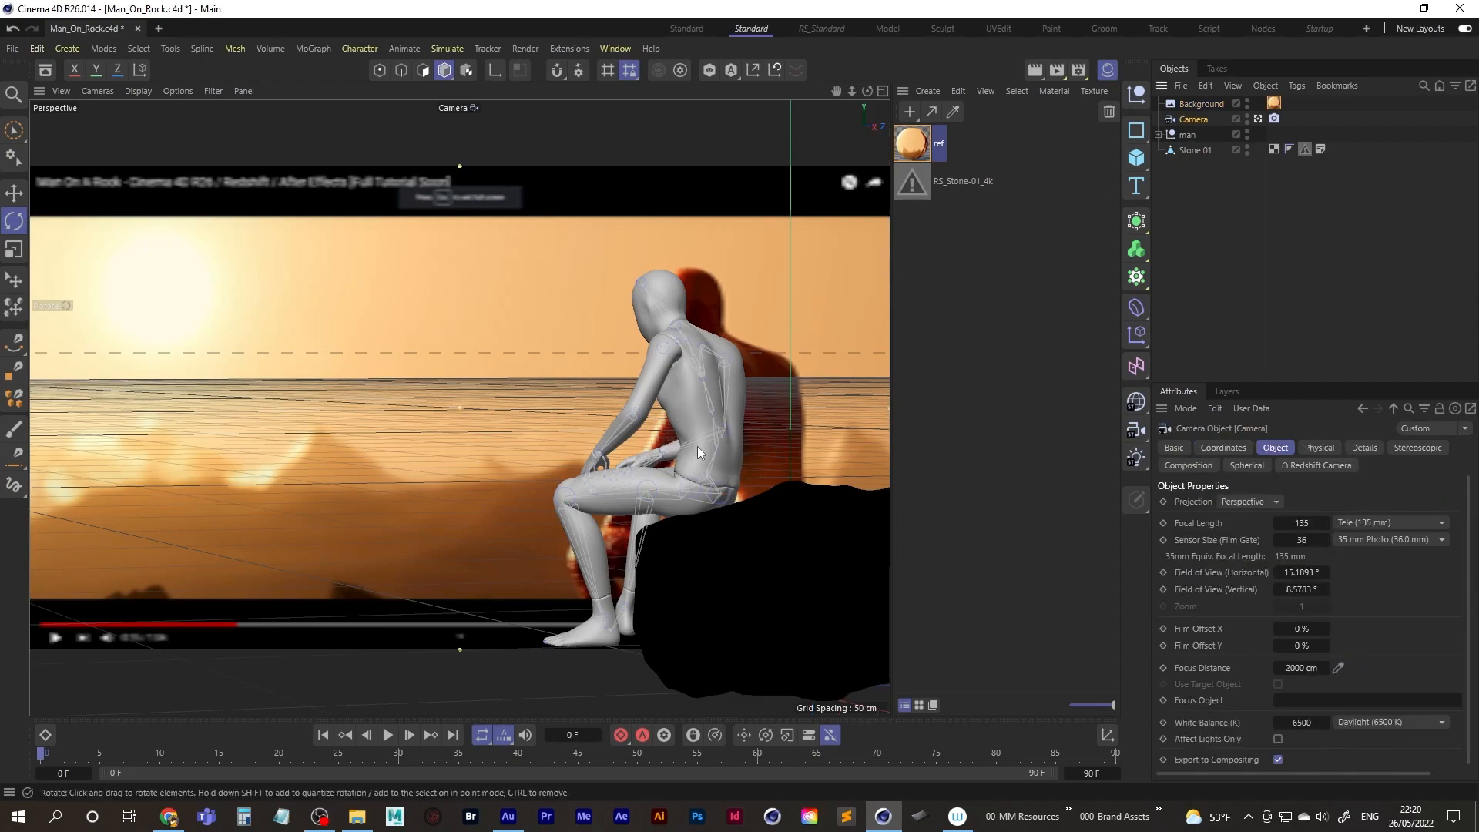
pyautogui.keyDown('alt'); pyautogui.moveTo(658, 469); pyautogui.dragTo(742, 479); pyautogui.keyUp('alt')
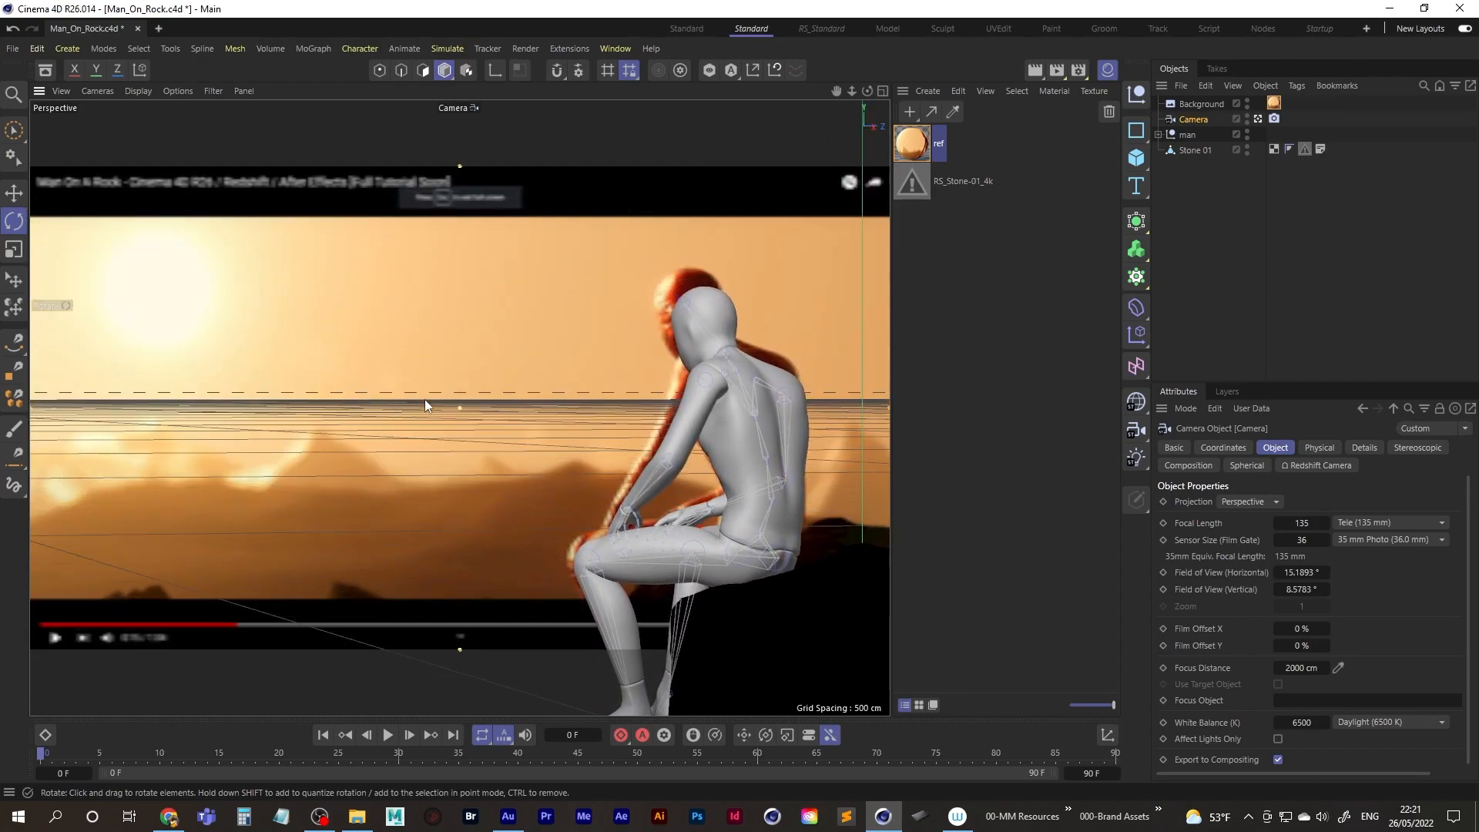
pyautogui.keyDown('alt'); pyautogui.moveTo(802, 439); pyautogui.dragTo(740, 418); pyautogui.keyUp('alt')
pyautogui.click(56, 756)
pyautogui.moveTo(57, 758); pyautogui.dragTo(629, 729)
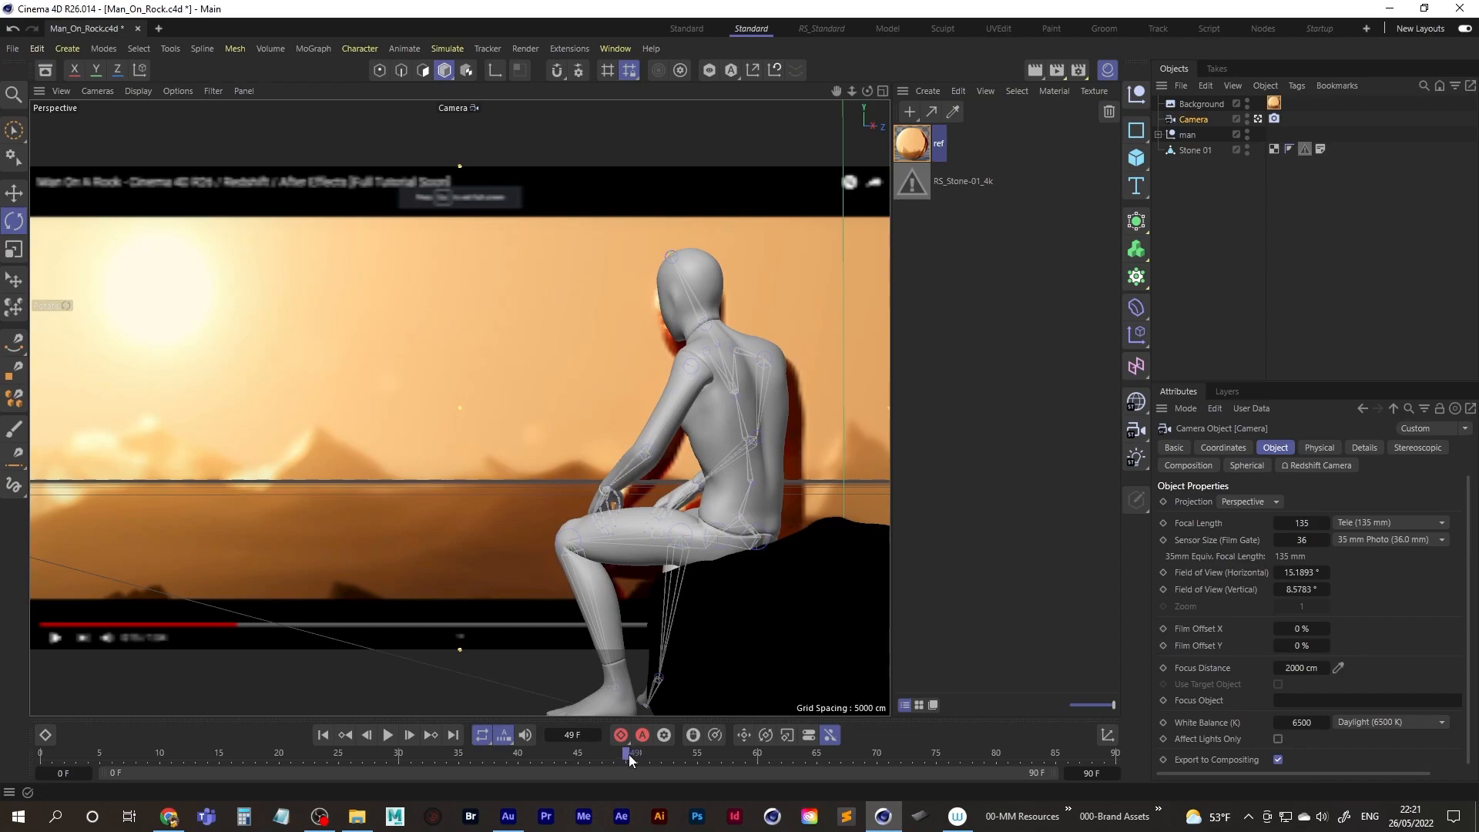
pyautogui.moveTo(625, 753); pyautogui.dragTo(637, 752)
pyautogui.moveTo(743, 400)
pyautogui.keyDown('alt'); pyautogui.mouseDown(button='middle')
pyautogui.moveTo(747, 427)
pyautogui.moveTo(751, 414)
pyautogui.mouseUp(button='middle'); pyautogui.keyUp('alt')
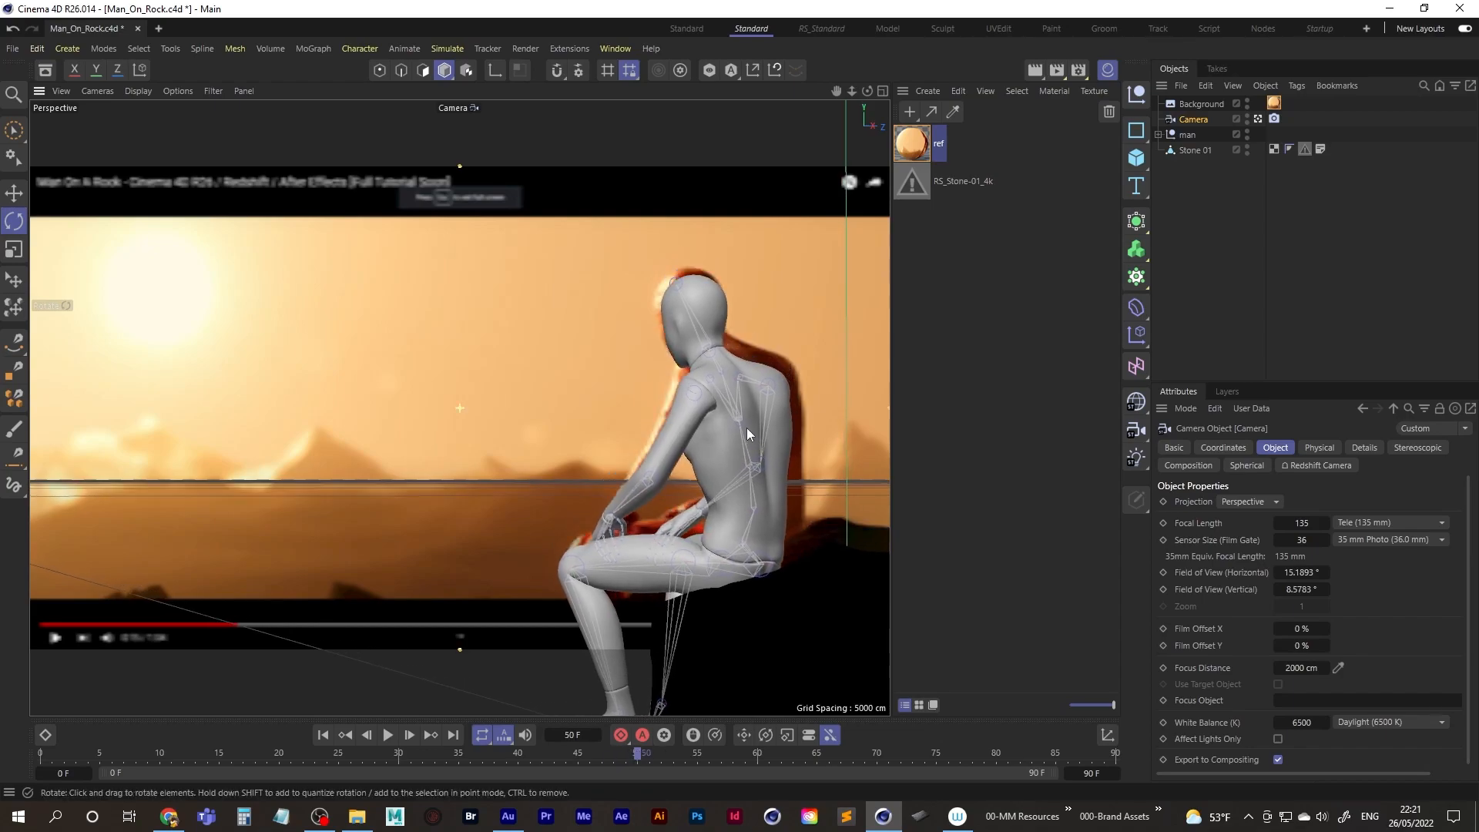
pyautogui.keyDown('alt'); pyautogui.moveTo(750, 414); pyautogui.dragTo(746, 453); pyautogui.keyUp('alt')
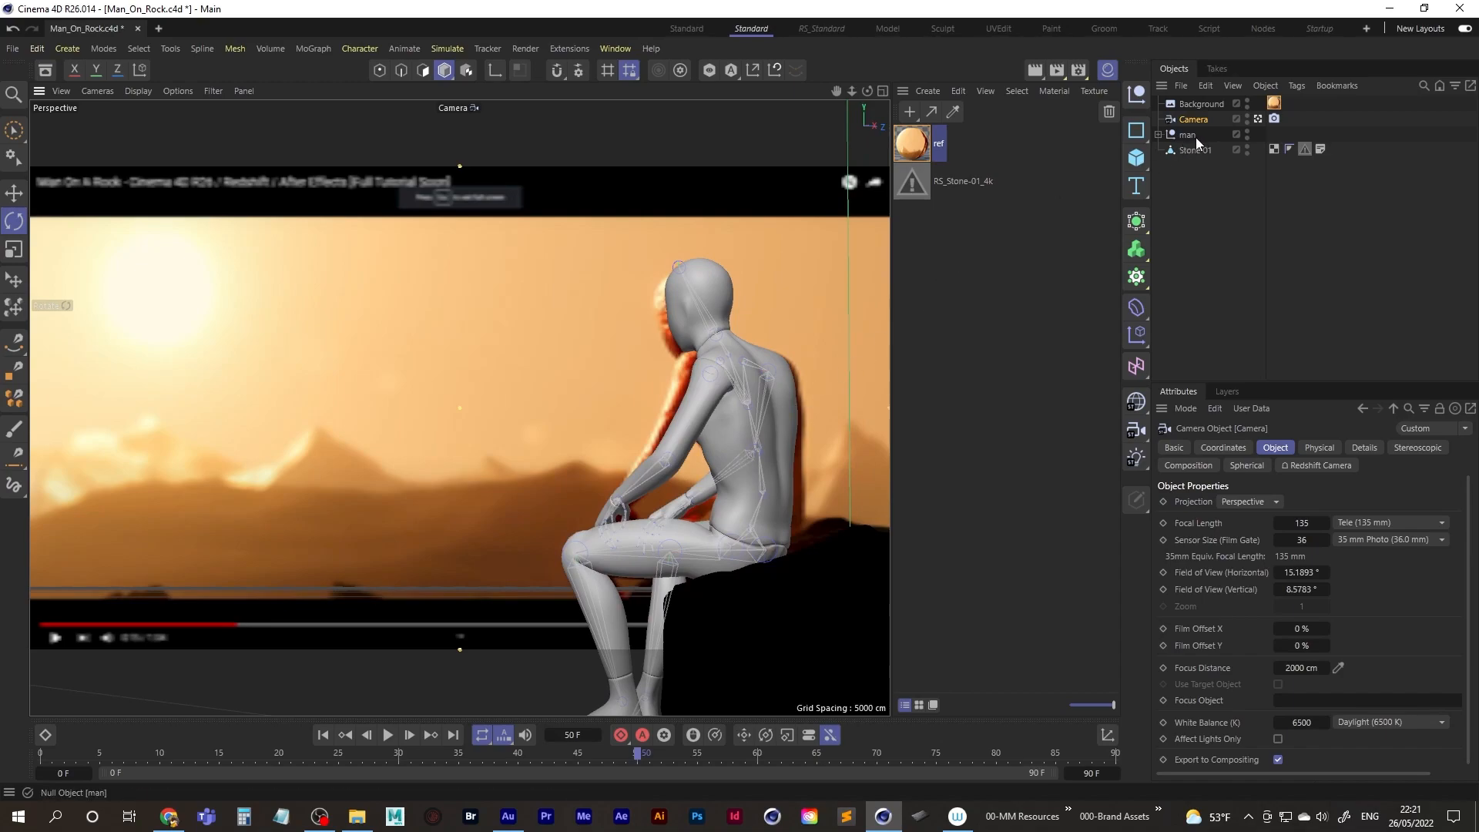
# Step: Hide the Background object and the material manager, and set the renderer back to Redshift
pyautogui.click(1246, 101)
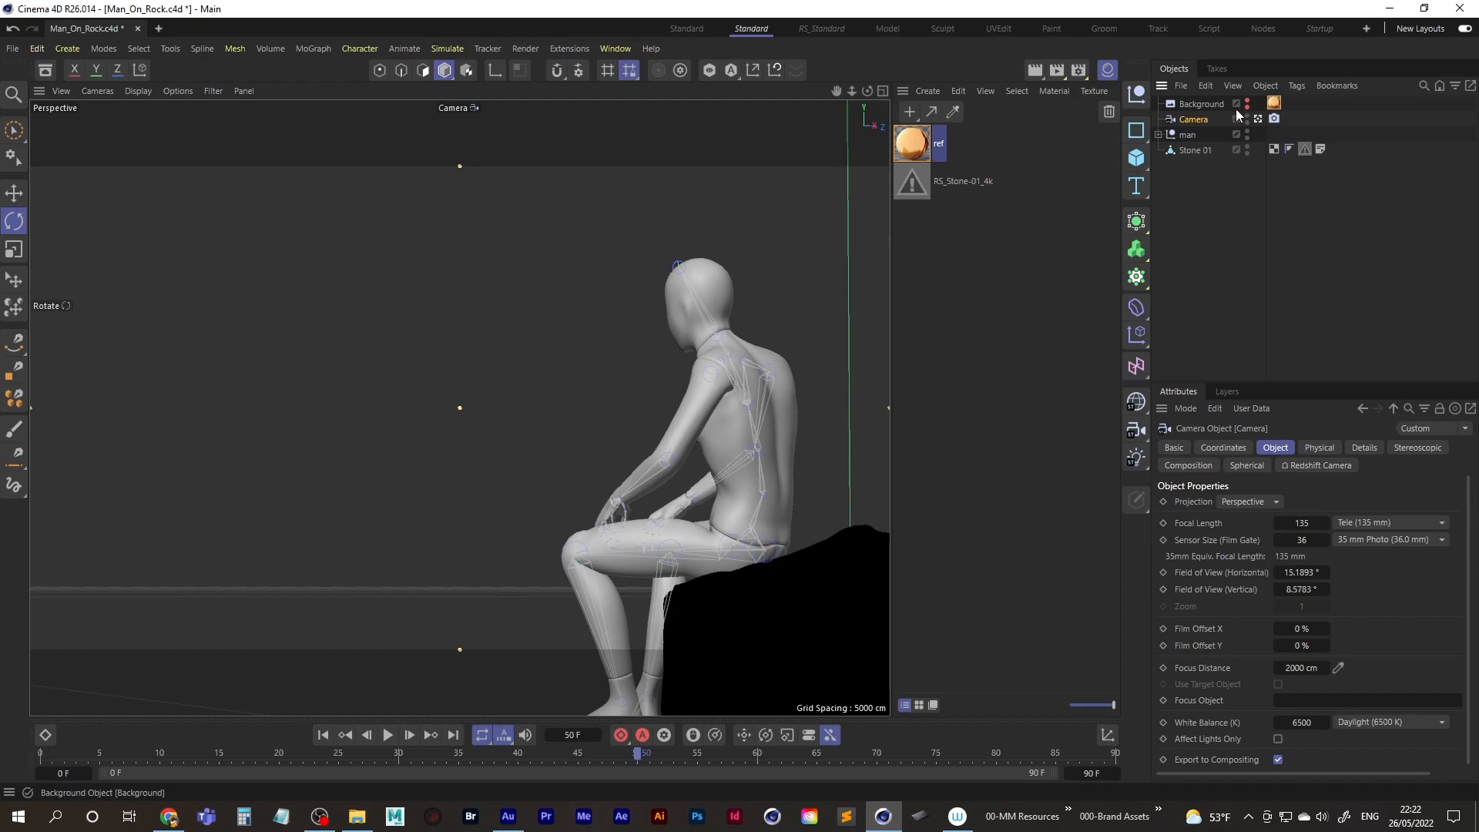
pyautogui.click(1108, 71)
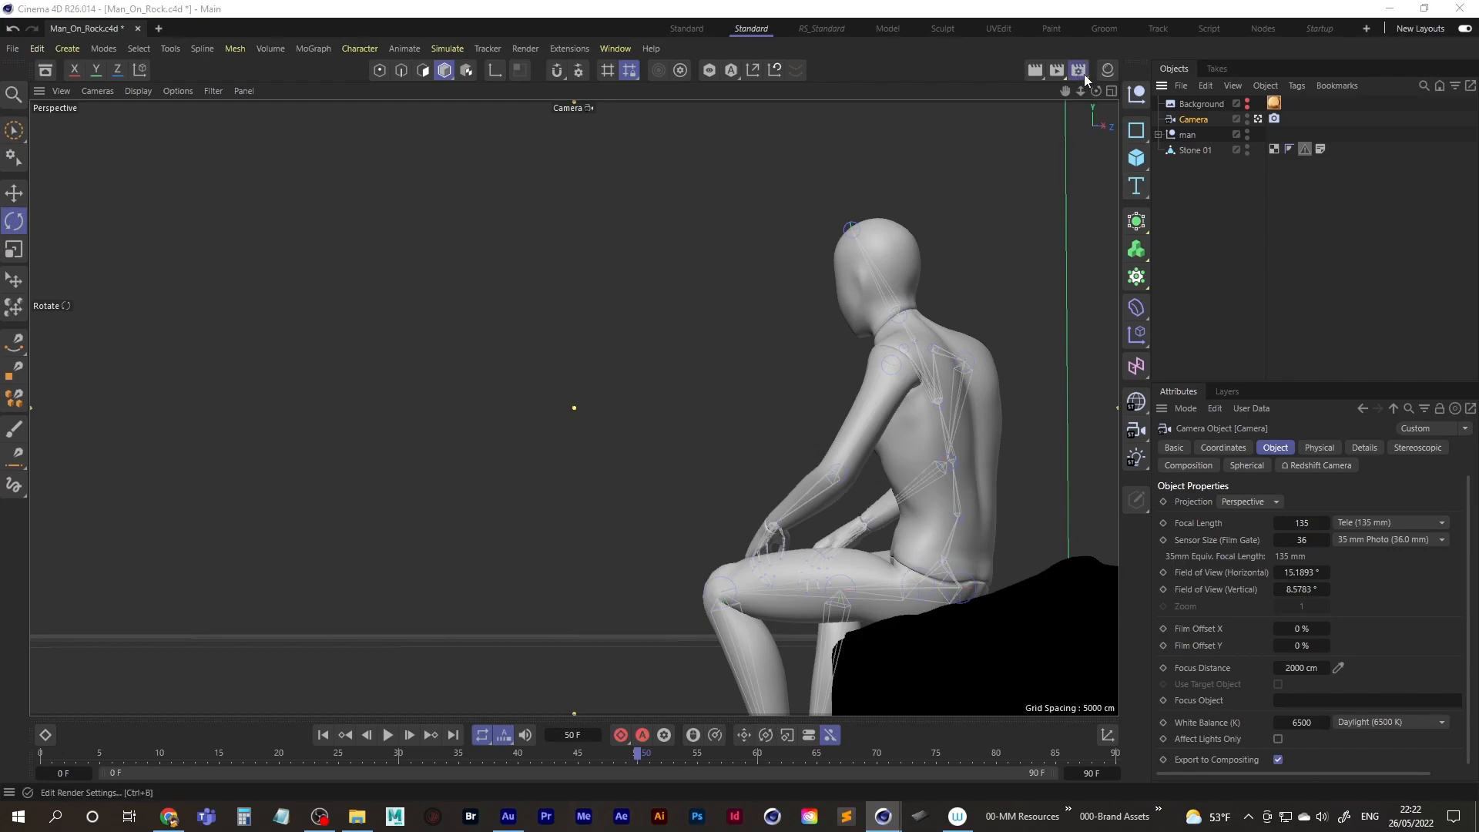
pyautogui.click(1080, 71)
pyautogui.moveTo(1106, 70); pyautogui.dragTo(1010, 93)
pyautogui.click(977, 126)
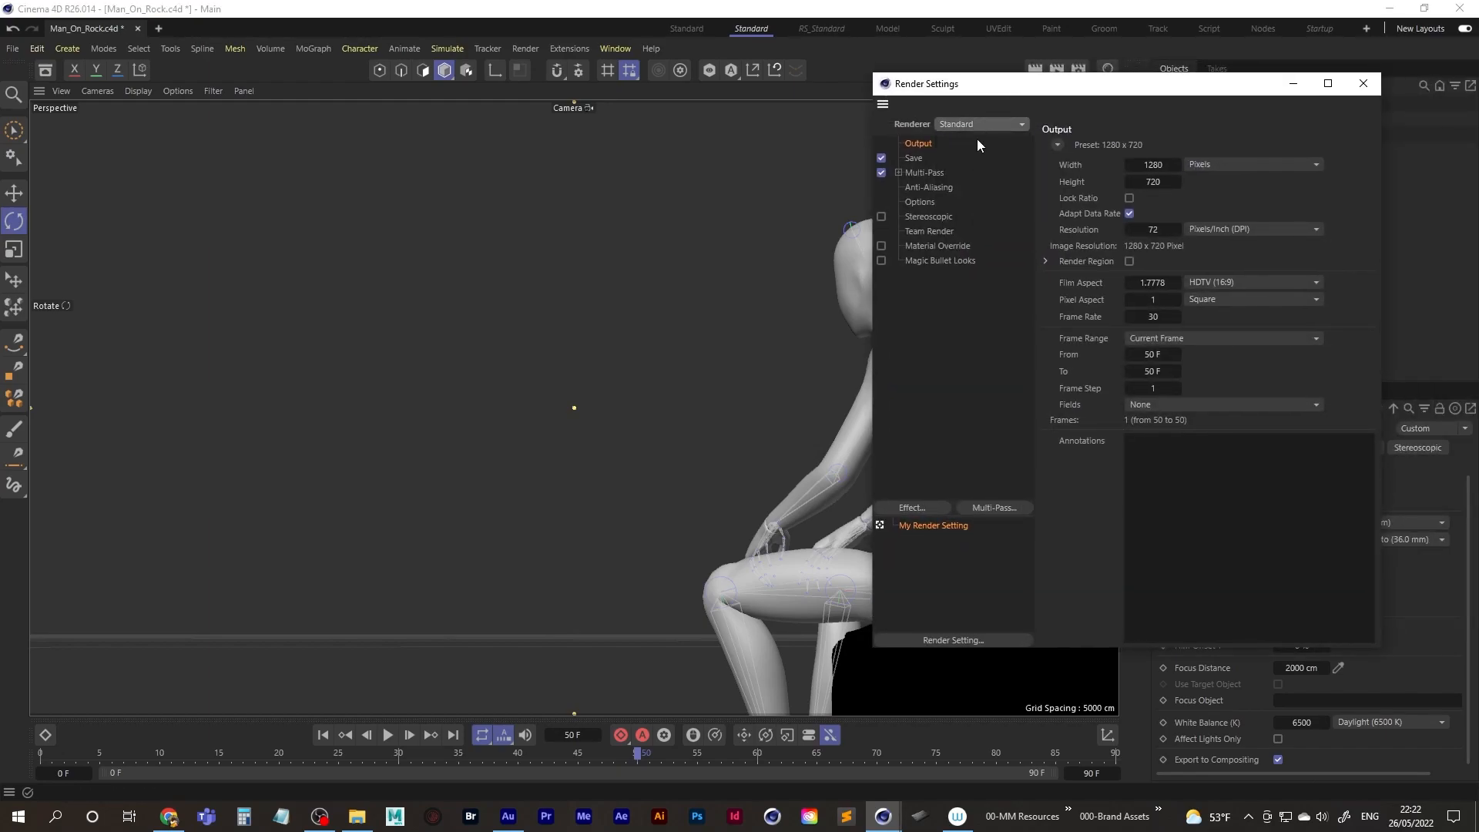
pyautogui.click(972, 144)
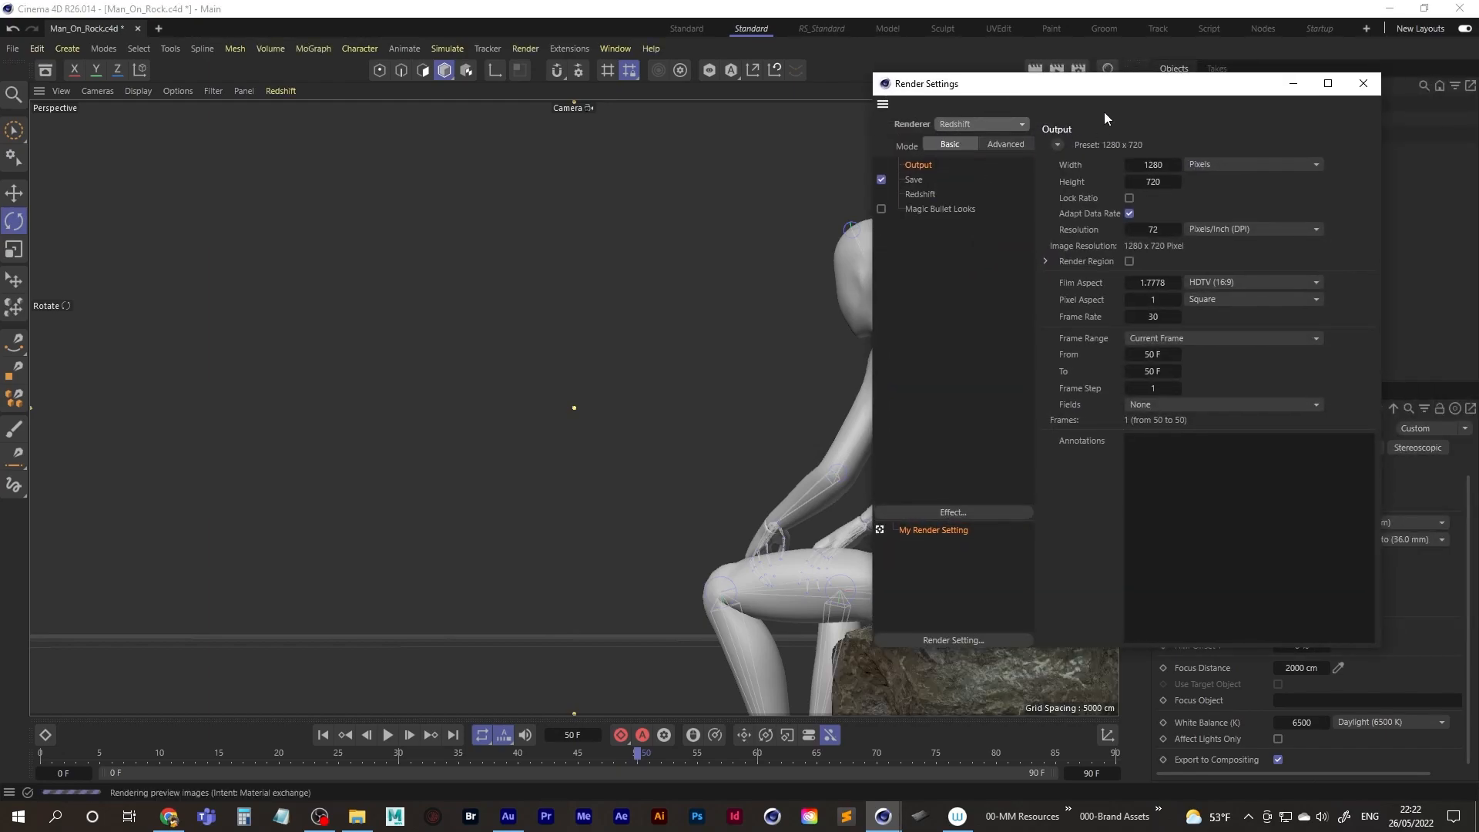
pyautogui.moveTo(1345, 77); pyautogui.dragTo(1297, 94)
pyautogui.click(1313, 100)
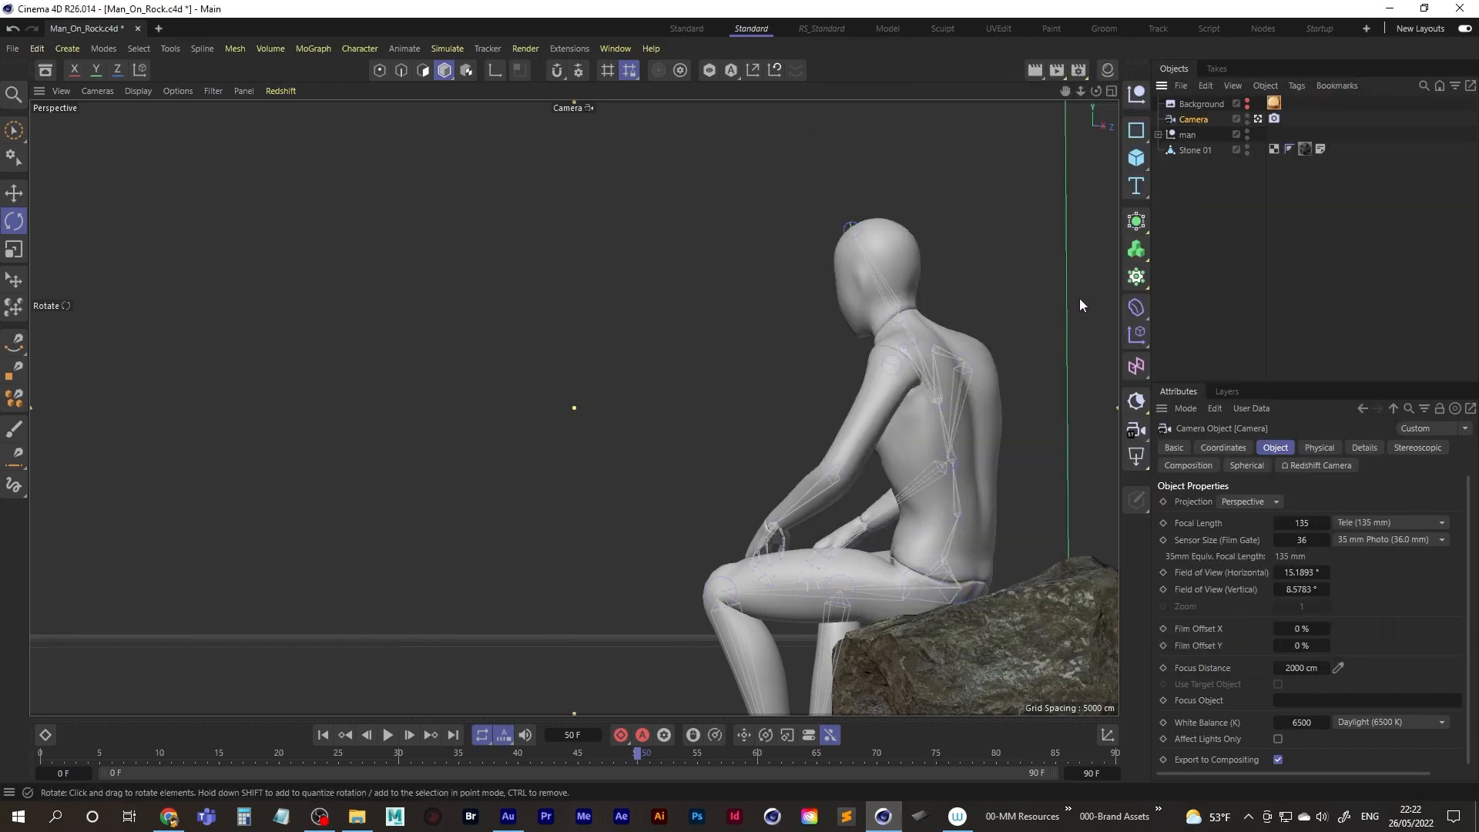
# Step: Move Stone 01 toward the man in the top view and shift the man null so he sits on the rock
pyautogui.click(1197, 150)
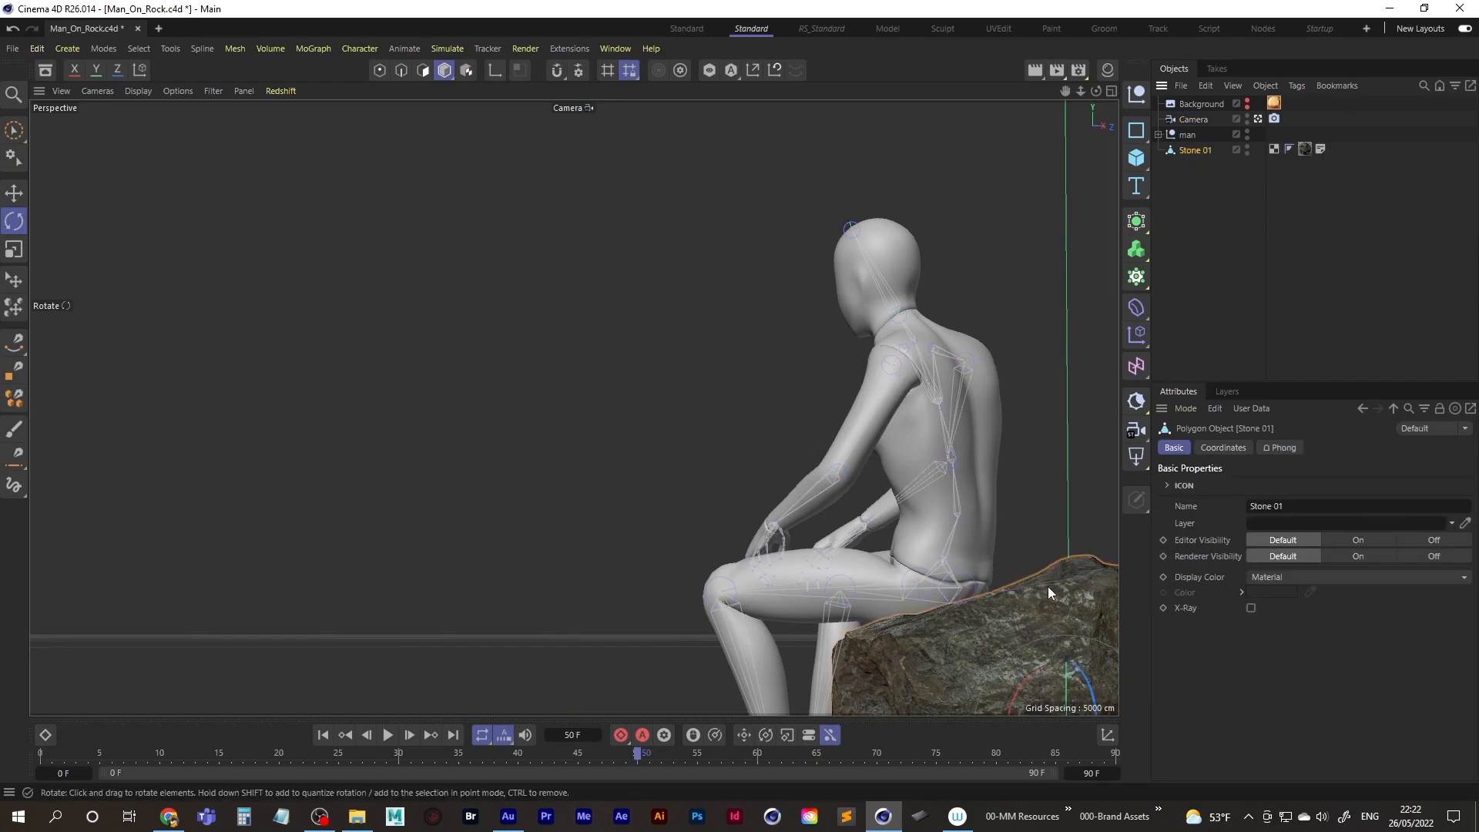
pyautogui.middleClick(1043, 668)
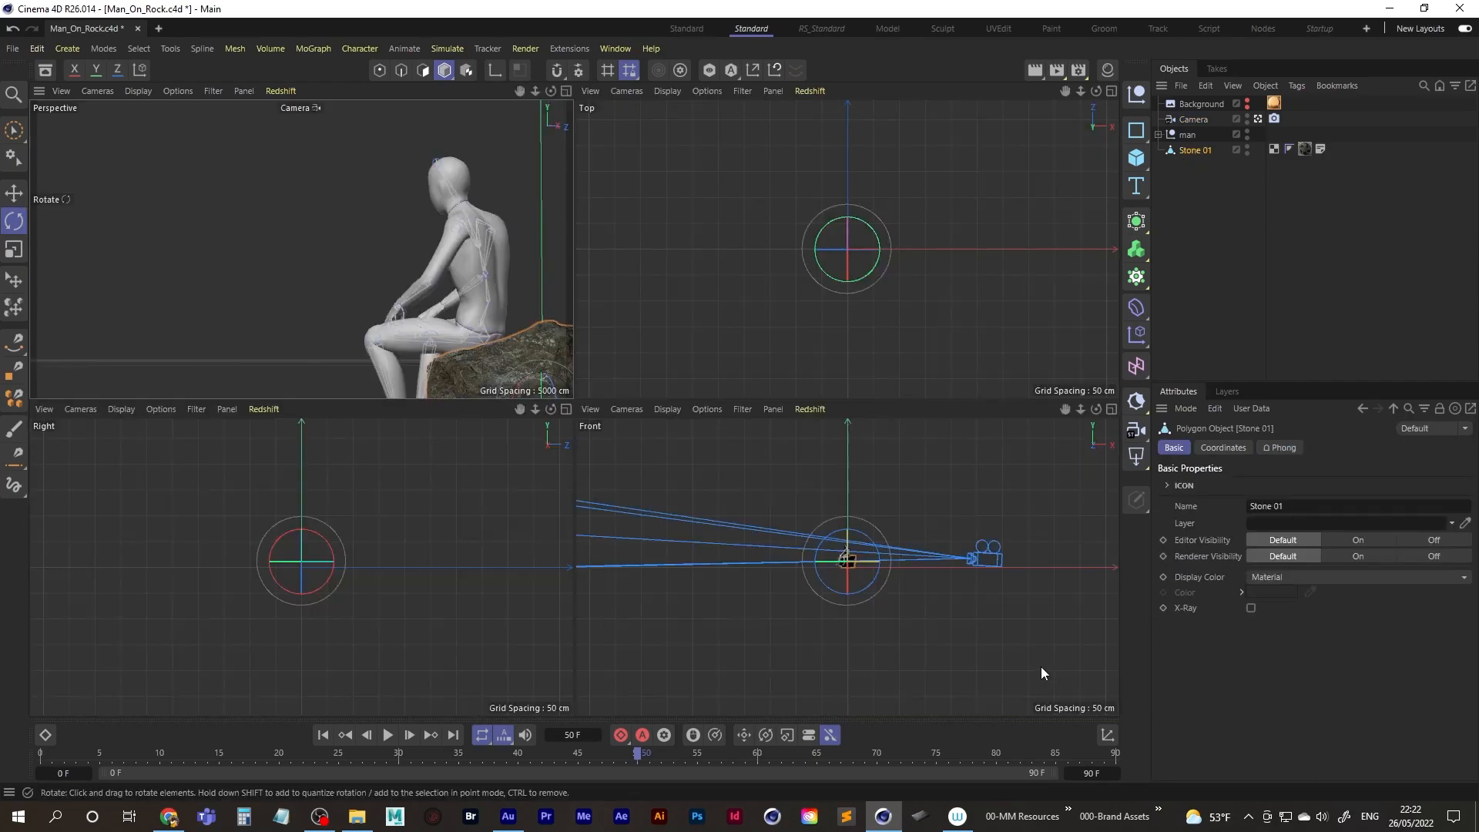
pyautogui.middleClick(765, 298)
pyautogui.middleClick(725, 381)
pyautogui.scroll(10, 950, 239)
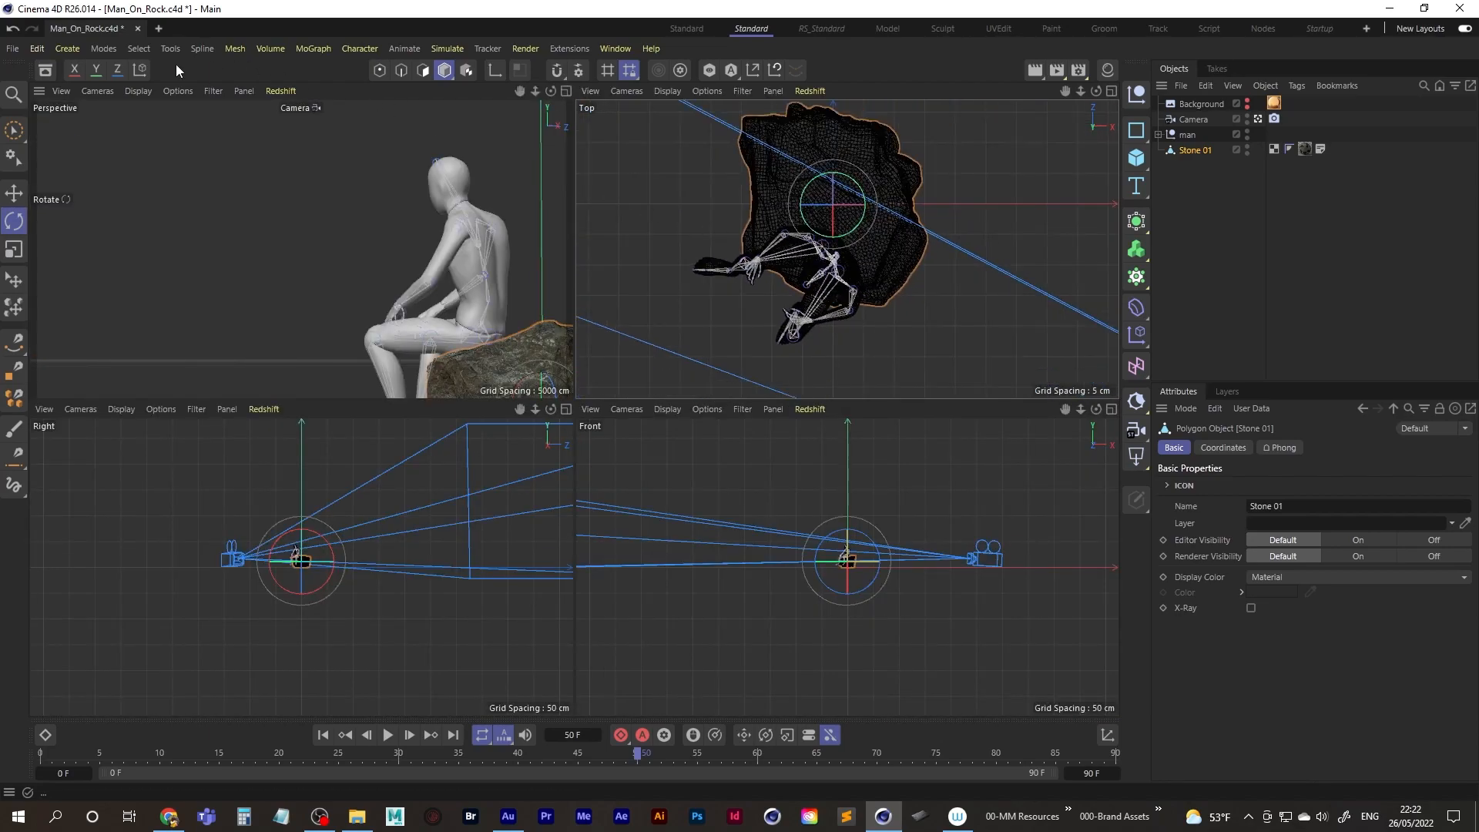
pyautogui.click(16, 193)
pyautogui.moveTo(866, 177); pyautogui.dragTo(865, 193)
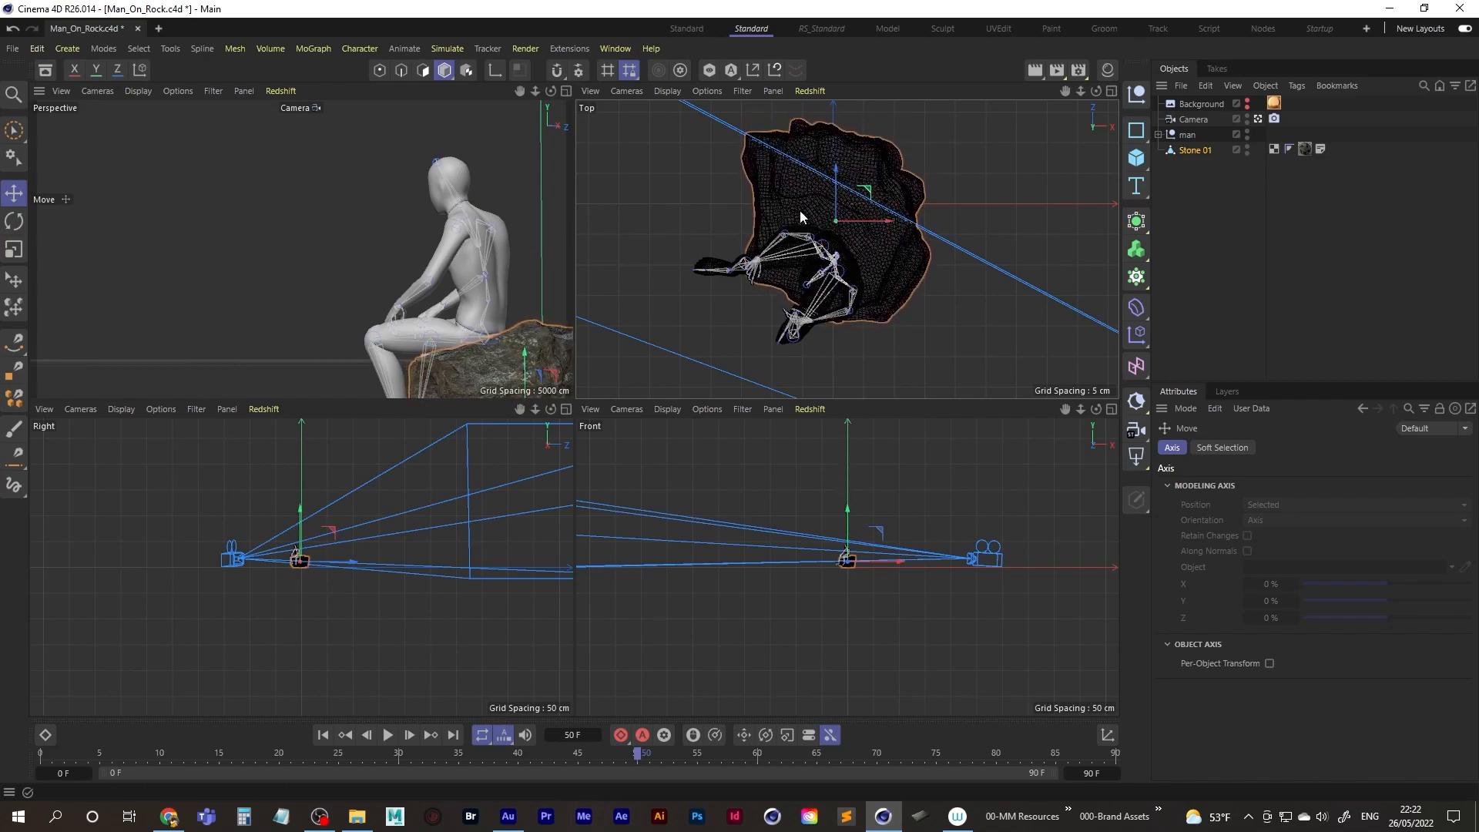
pyautogui.click(1187, 135)
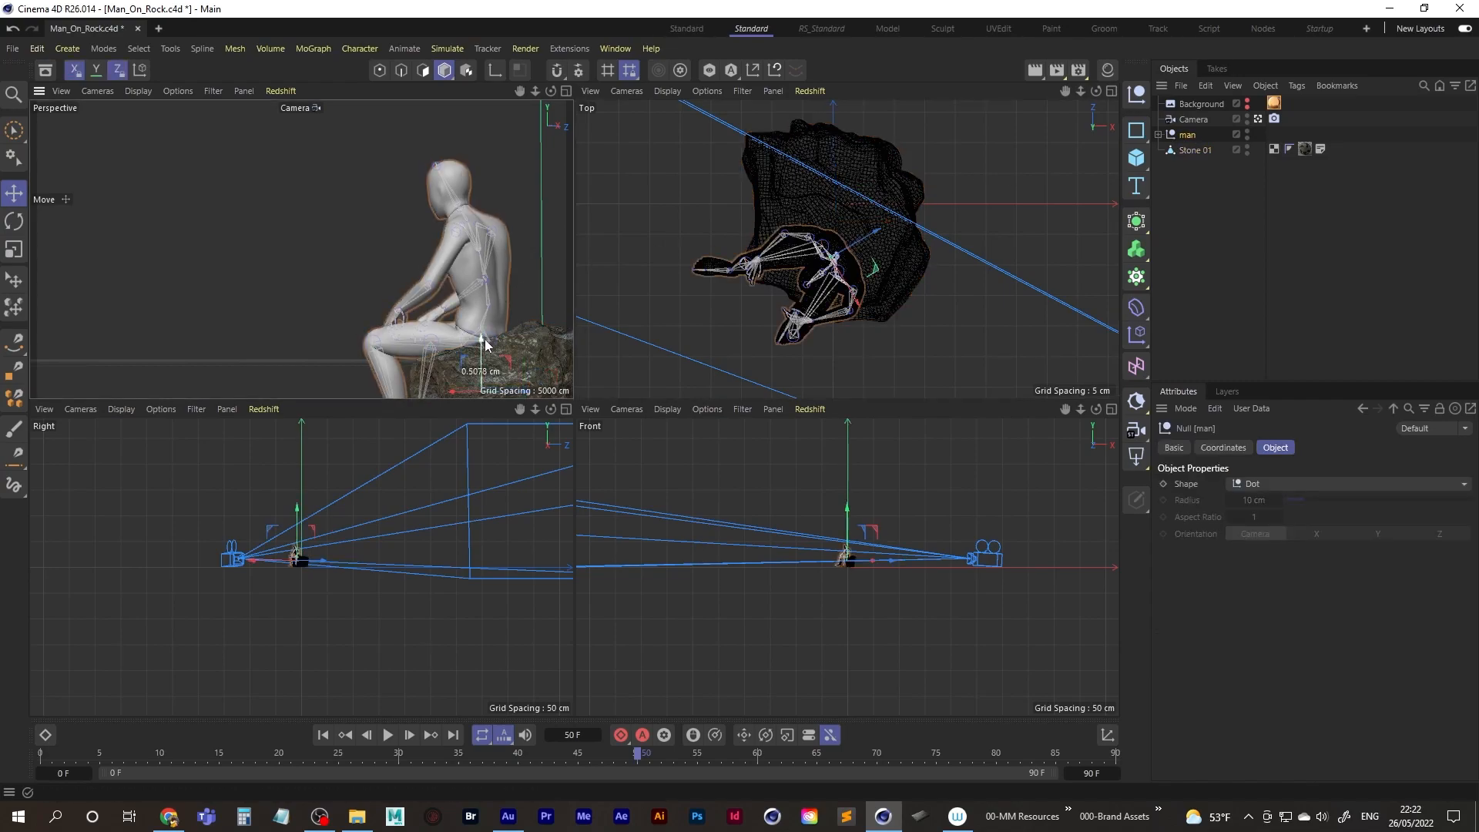
pyautogui.moveTo(457, 395); pyautogui.dragTo(467, 397)
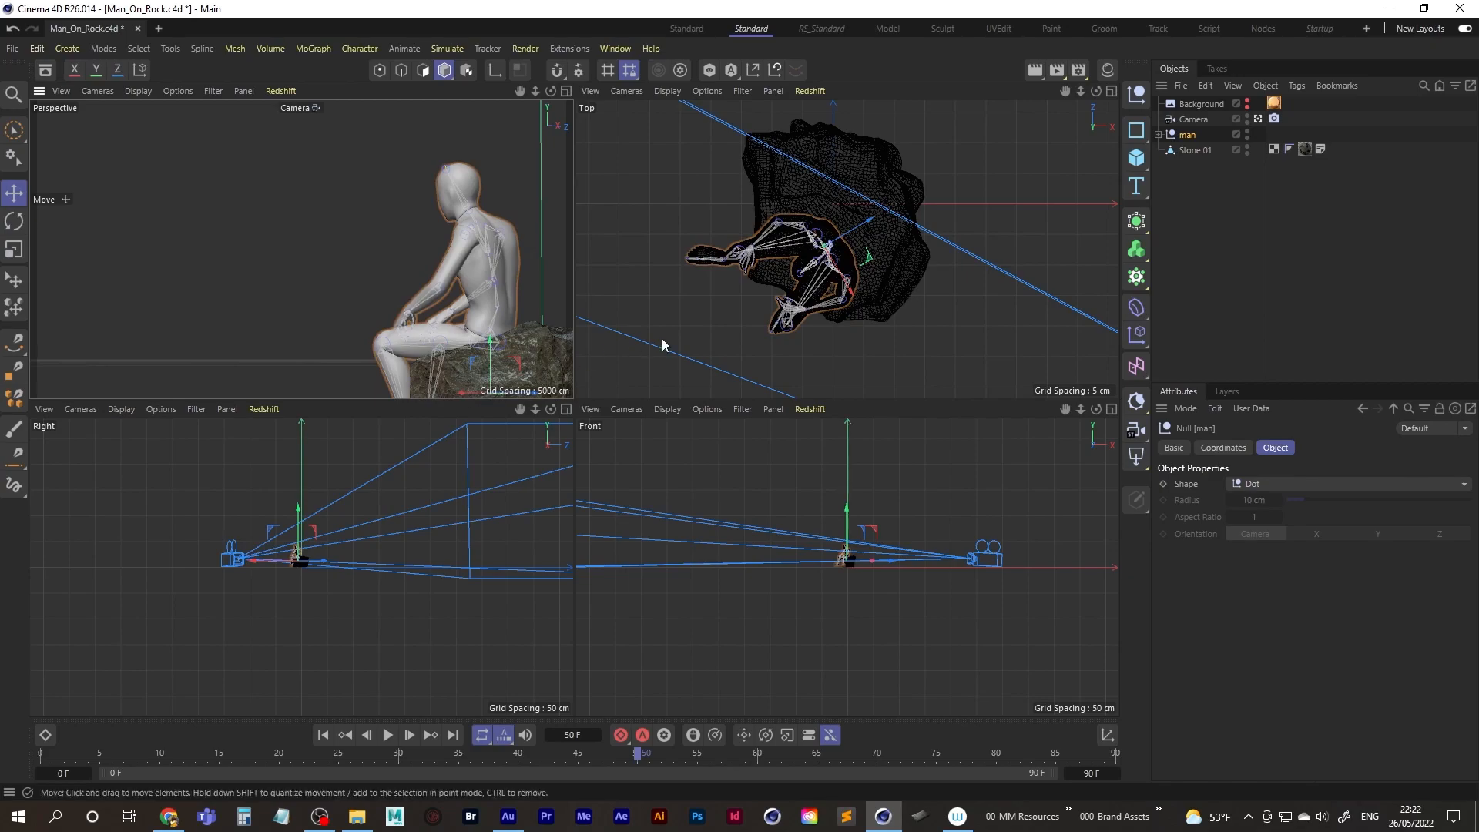
# Step: Show the Background object again and realign the camera view with the reference silhouette
pyautogui.click(1247, 103)
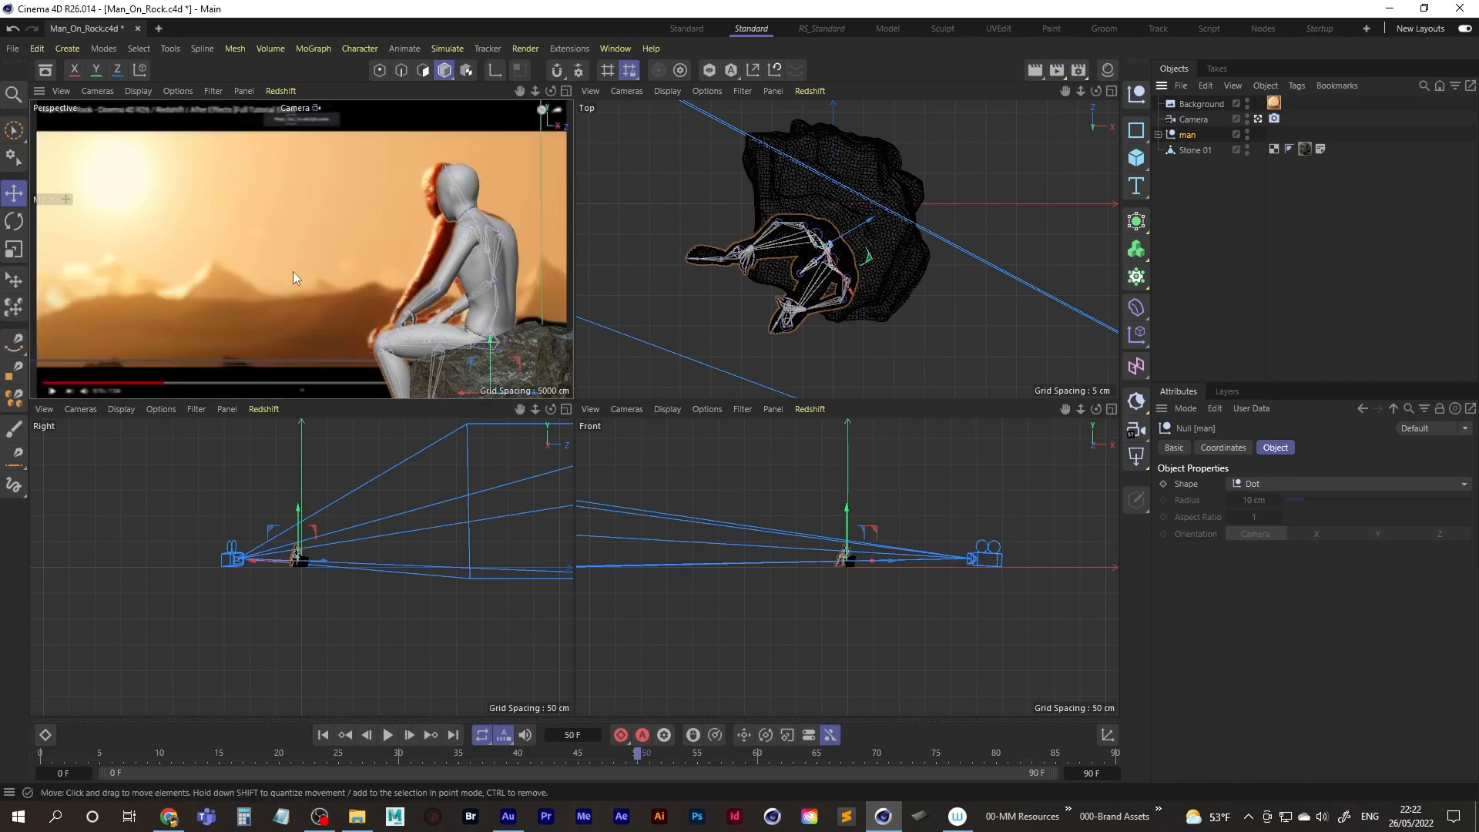
pyautogui.middleClick(295, 271)
pyautogui.keyDown('alt'); pyautogui.moveTo(948, 442); pyautogui.dragTo(927, 441, button='middle'); pyautogui.keyUp('alt')
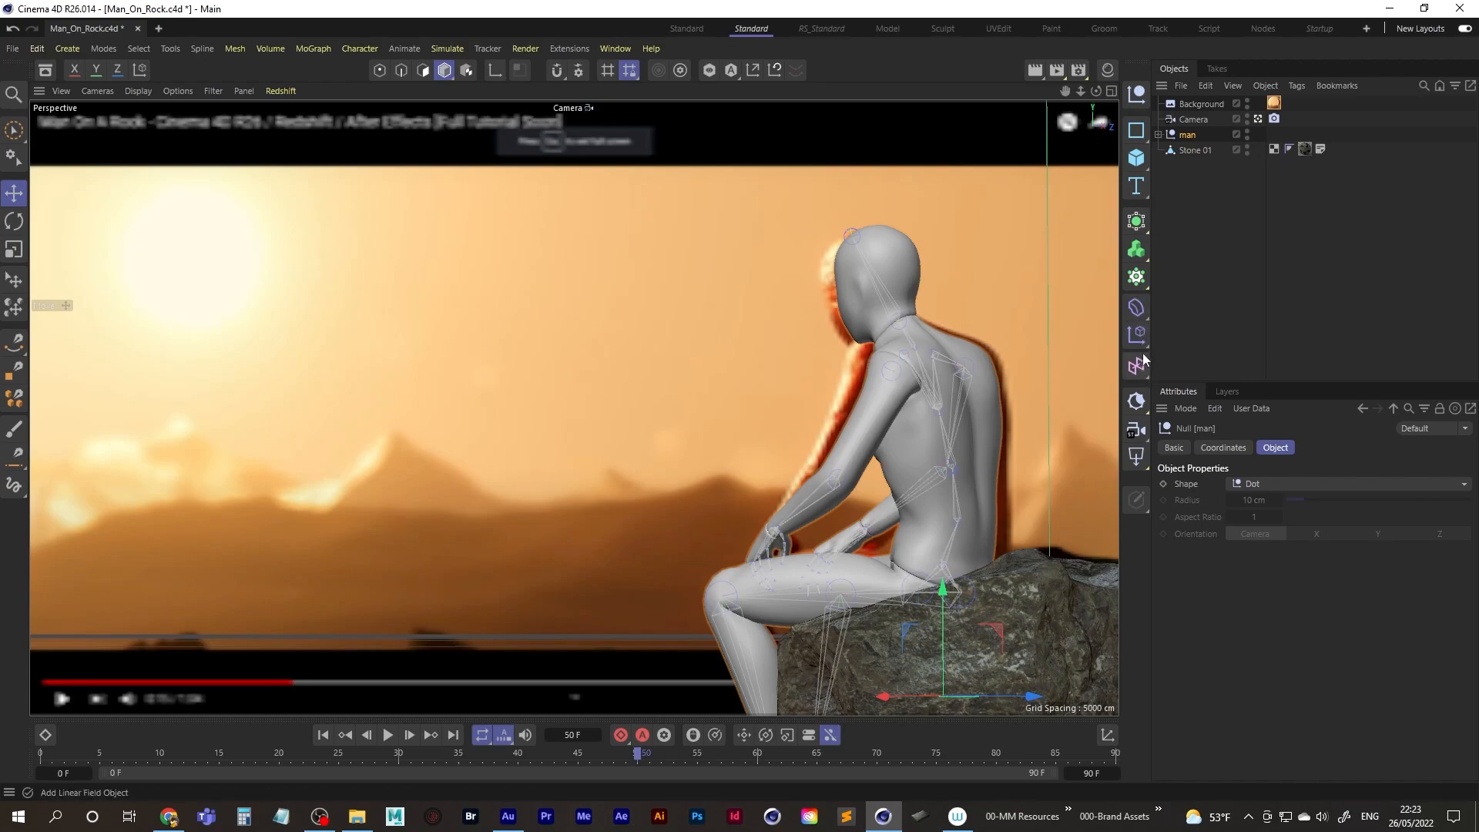
# Step: Add a Landscape object and move it far behind the man within the camera's field of view, lowering it slightly
pyautogui.click(1134, 158)
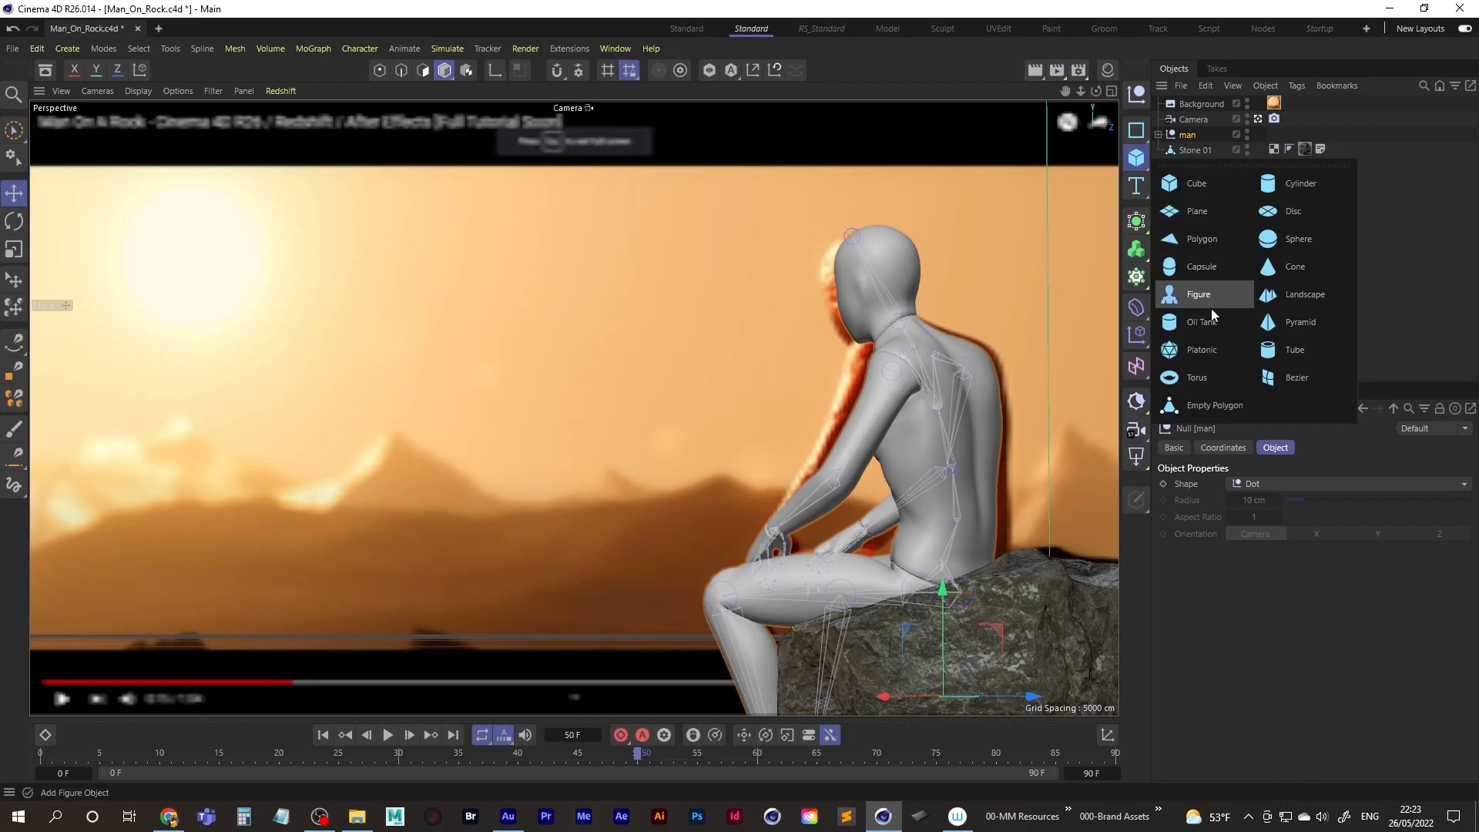
pyautogui.click(1291, 294)
pyautogui.middleClick(603, 386)
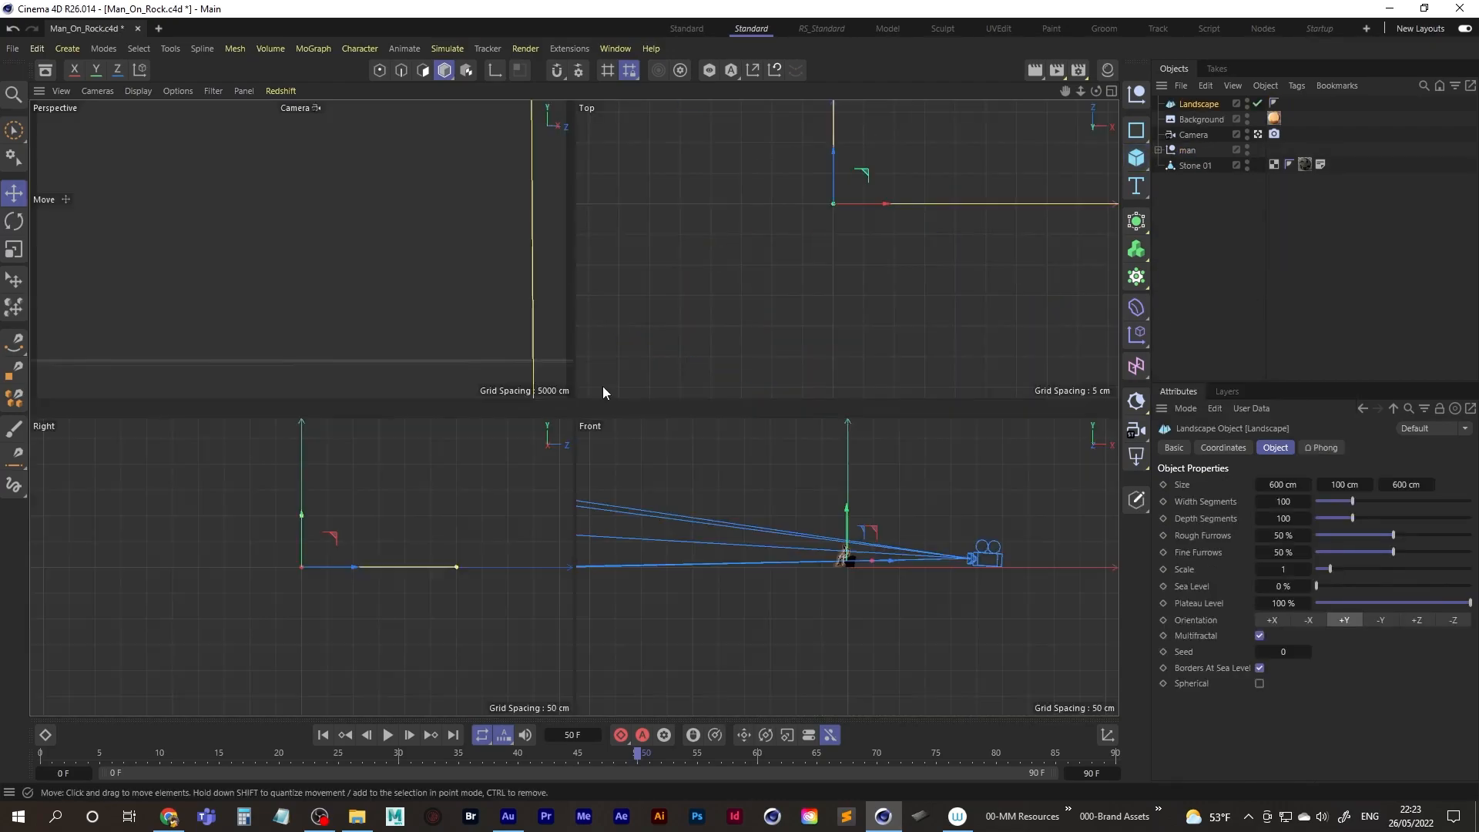
pyautogui.middleClick(766, 257)
pyautogui.scroll(-10, 512, 395)
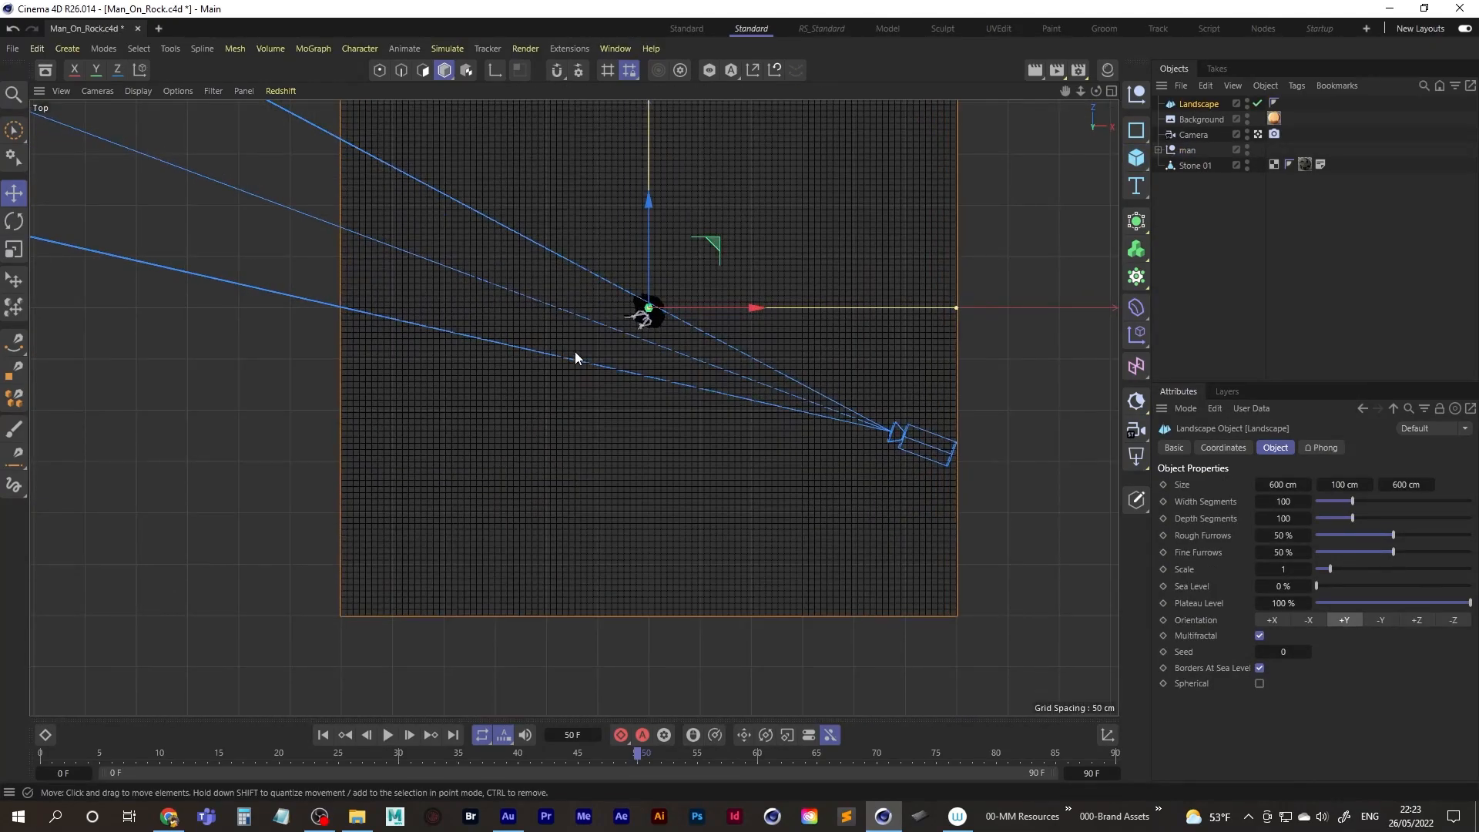
pyautogui.middleClick(686, 321)
pyautogui.scroll(-4, 786, 289)
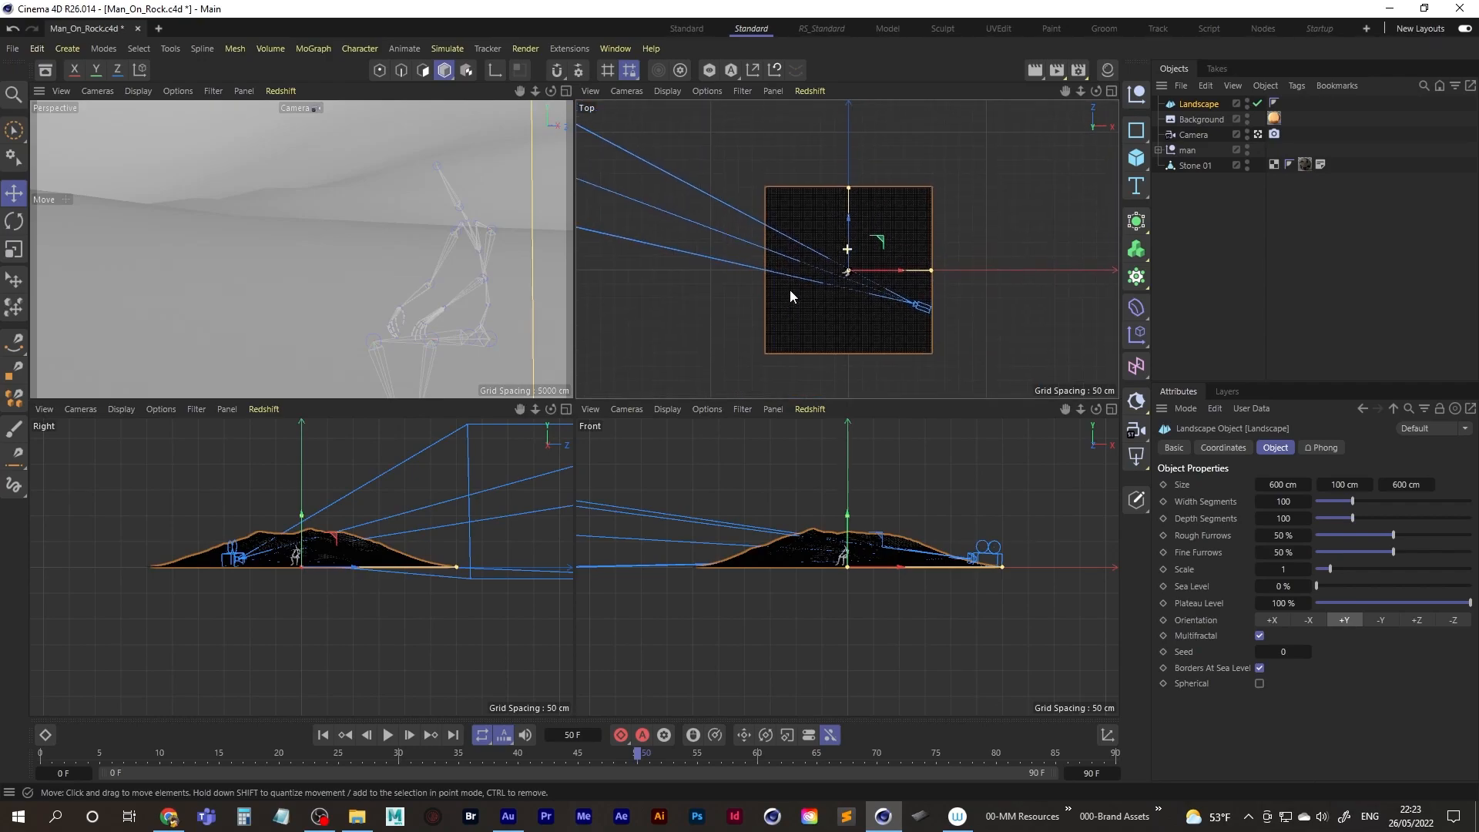
pyautogui.moveTo(882, 243); pyautogui.dragTo(713, 193)
pyautogui.keyDown('alt'); pyautogui.moveTo(790, 243); pyautogui.dragTo(812, 263, button='middle'); pyautogui.keyUp('alt')
pyautogui.moveTo(807, 216); pyautogui.dragTo(685, 175)
pyautogui.moveTo(269, 317); pyautogui.dragTo(271, 335)
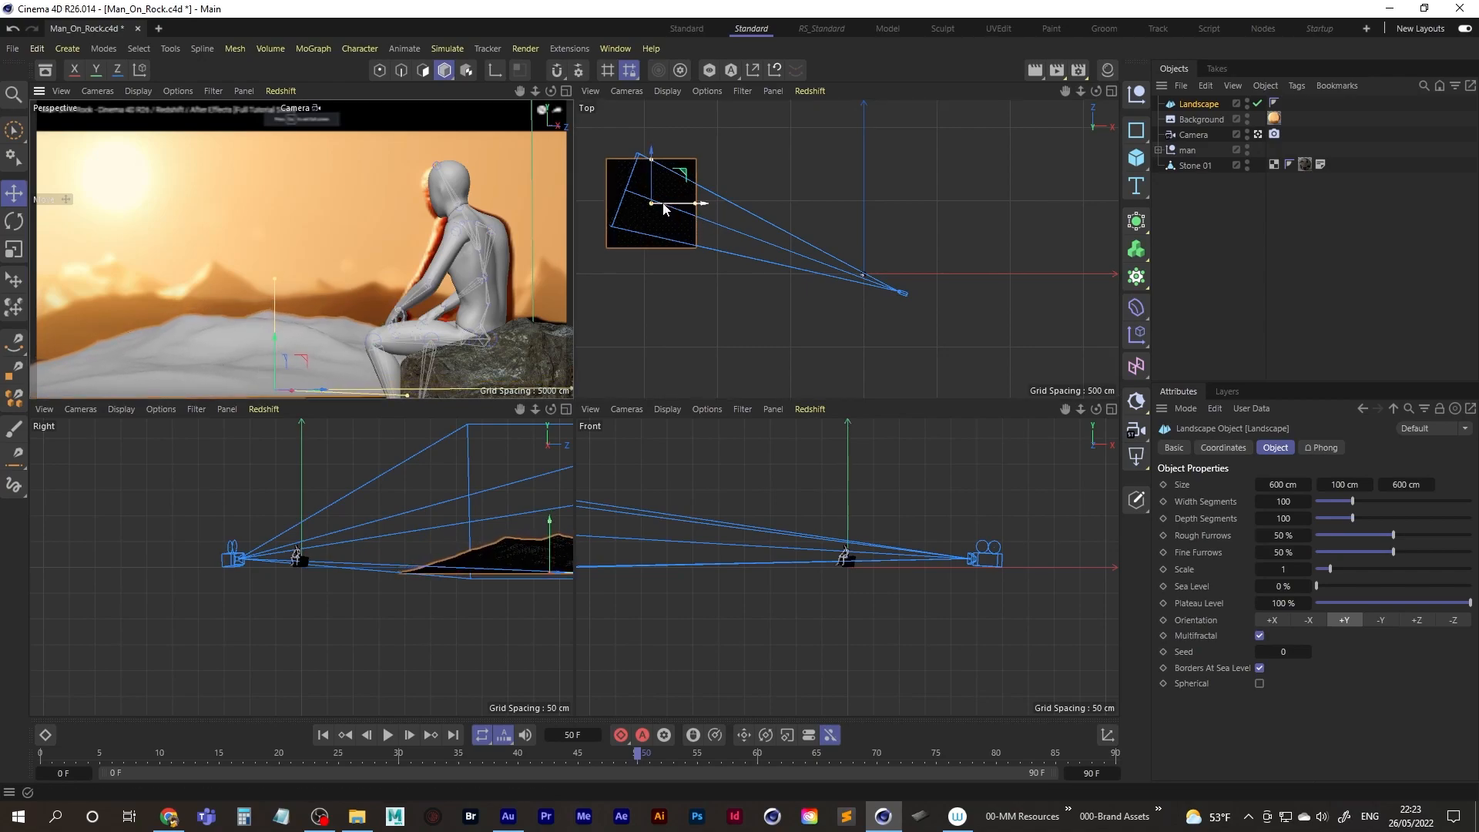
# Step: Rotate the landscape to face the camera in the top view and stretch its depth to span the shot
pyautogui.press('r')
pyautogui.moveTo(676, 225); pyautogui.dragTo(664, 237)
pyautogui.scroll(-3, 775, 196)
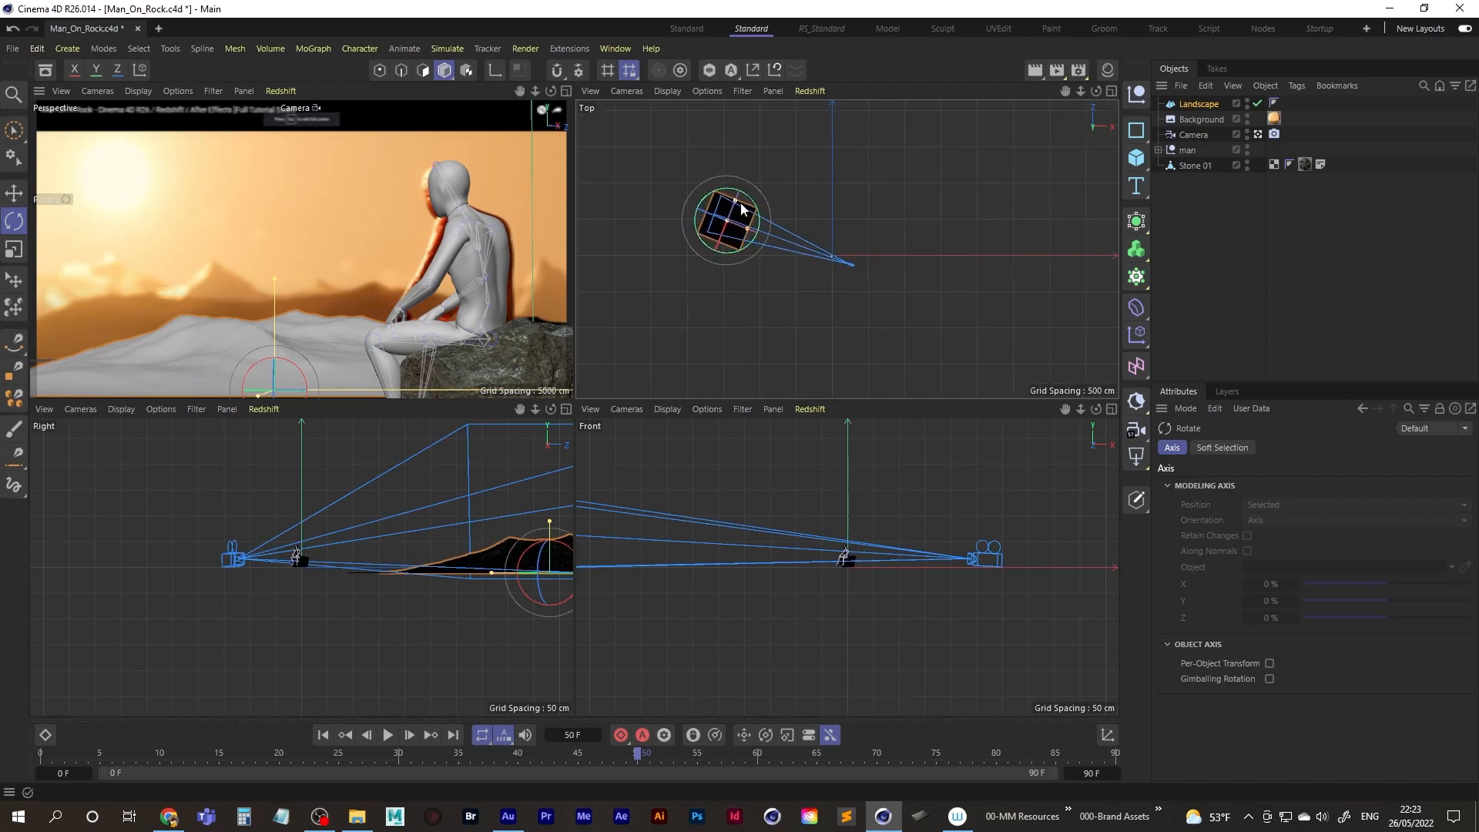
pyautogui.moveTo(738, 202); pyautogui.dragTo(752, 159)
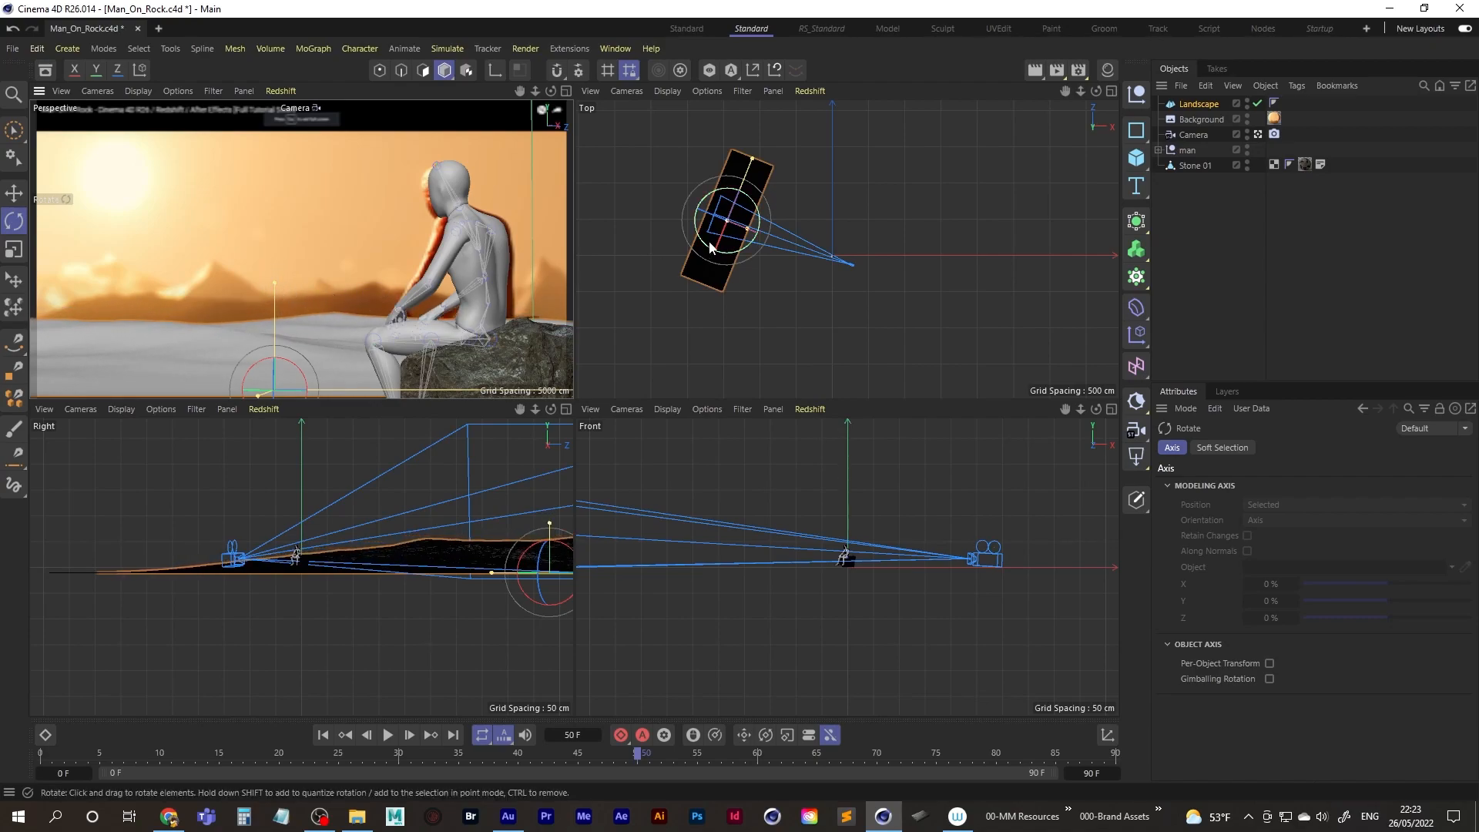
# Step: Move the landscape farther from the camera and adjust its height, vertical position and sideways placement behind the man
pyautogui.press('space')
pyautogui.moveTo(754, 202); pyautogui.dragTo(676, 171)
pyautogui.moveTo(287, 325); pyautogui.dragTo(265, 268)
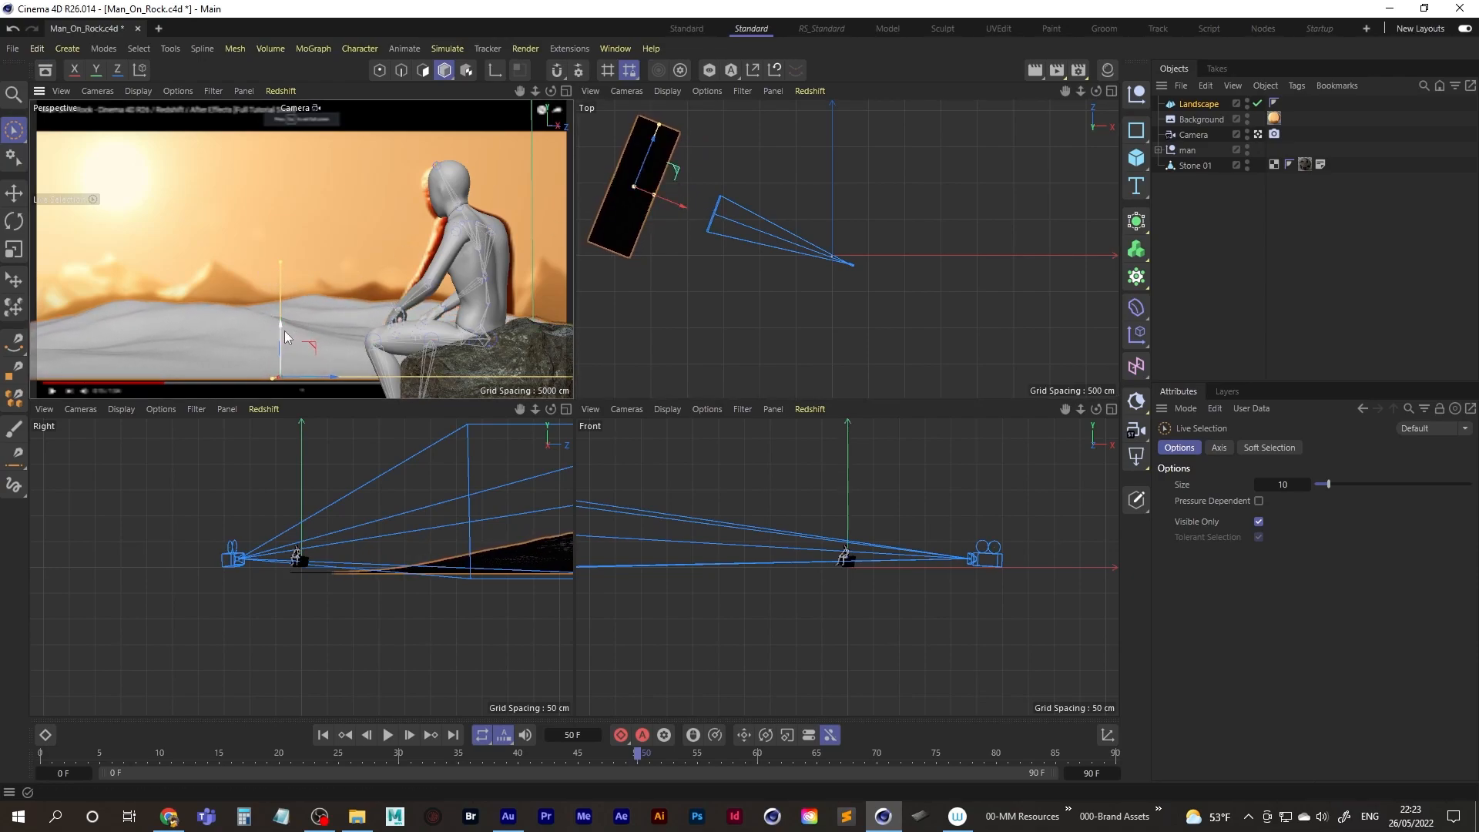
pyautogui.moveTo(277, 322); pyautogui.dragTo(280, 341)
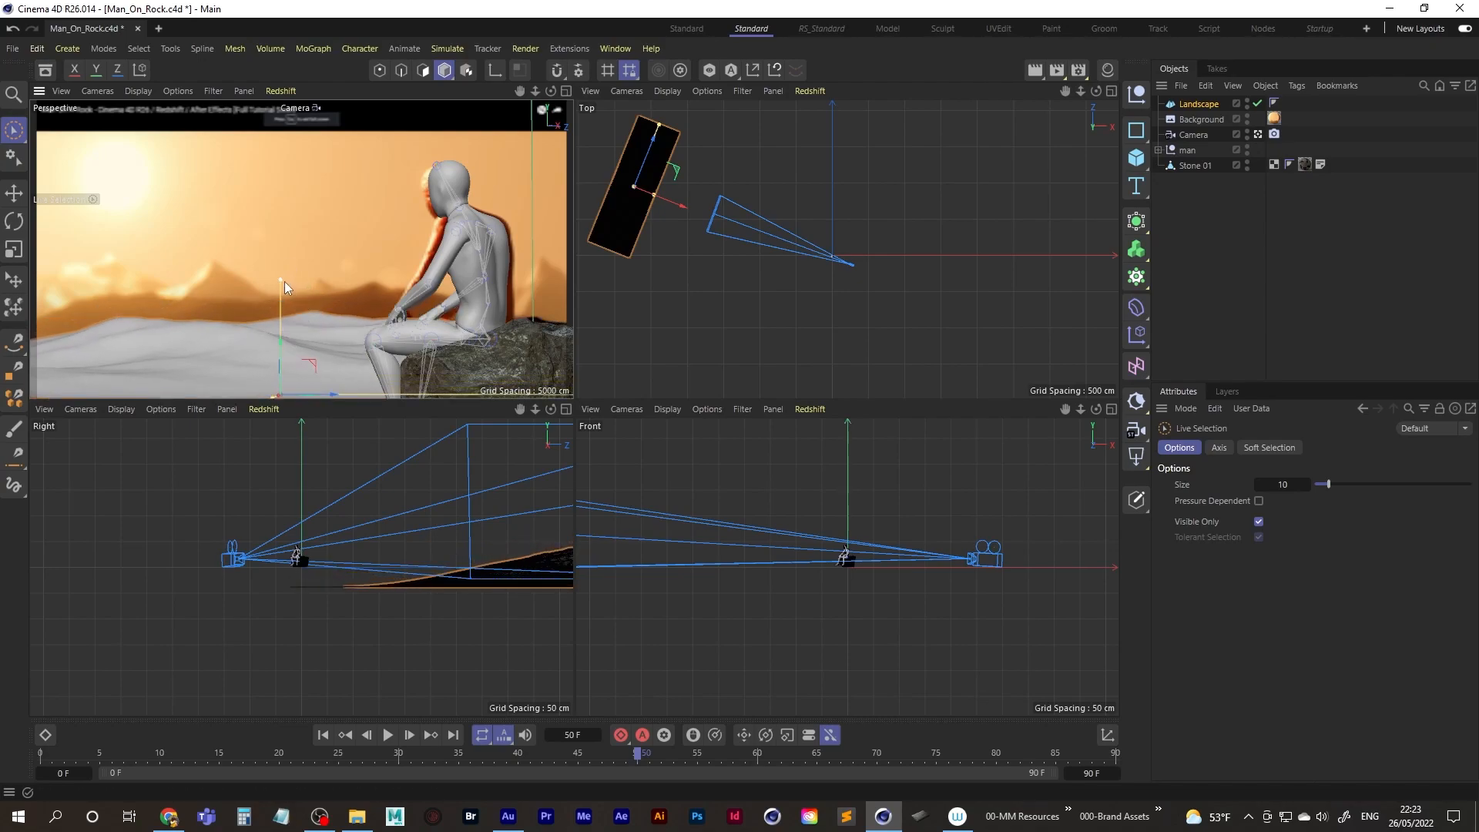
pyautogui.moveTo(330, 398); pyautogui.dragTo(357, 397)
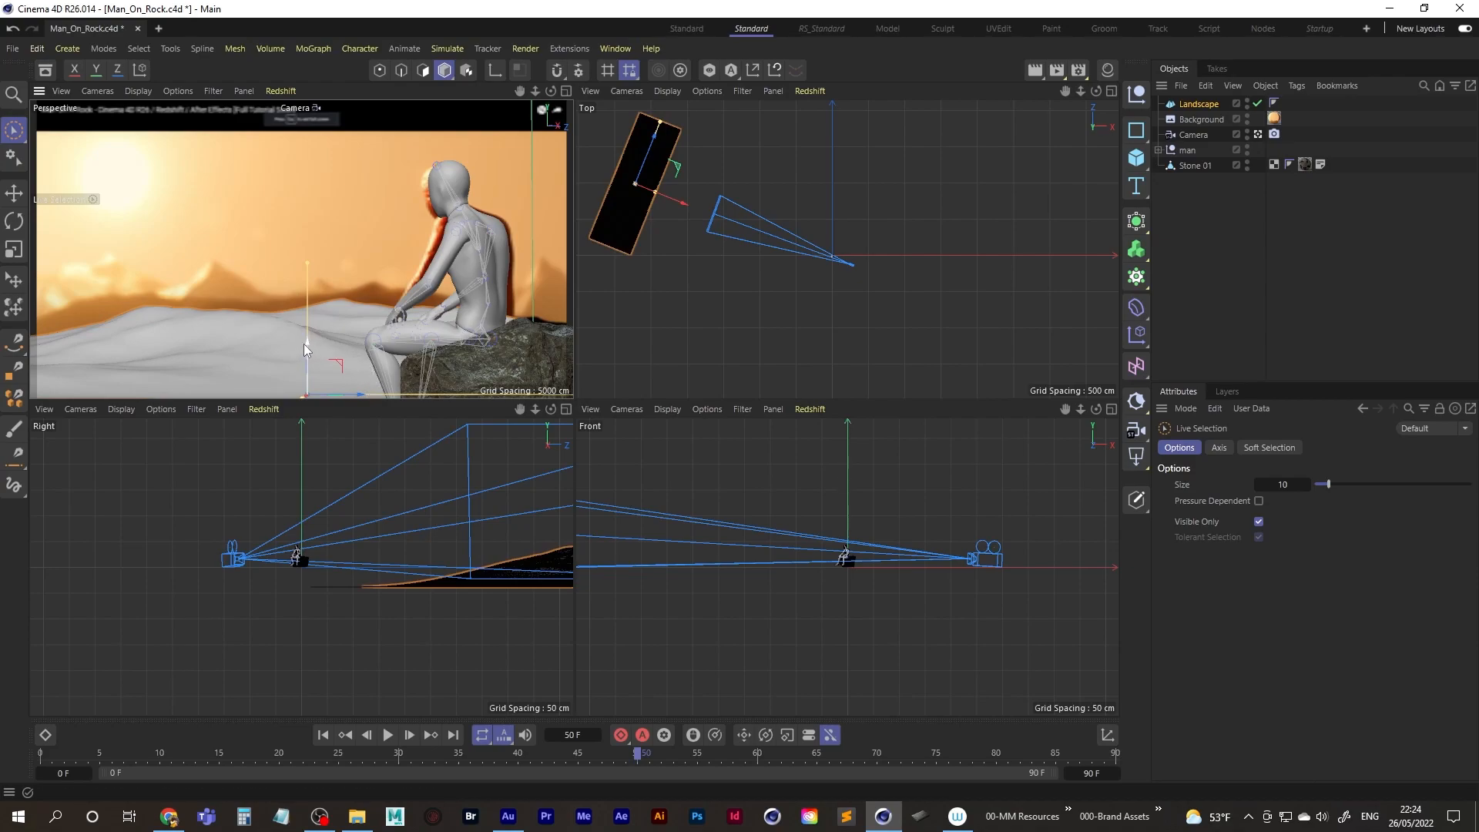
# Step: Lengthen the landscape further across the view and lower it by about 33 cm to suit the reference horizon
pyautogui.keyDown('alt'); pyautogui.moveTo(668, 125); pyautogui.dragTo(703, 179, button='middle'); pyautogui.keyUp('alt')
pyautogui.moveTo(703, 179); pyautogui.dragTo(706, 129)
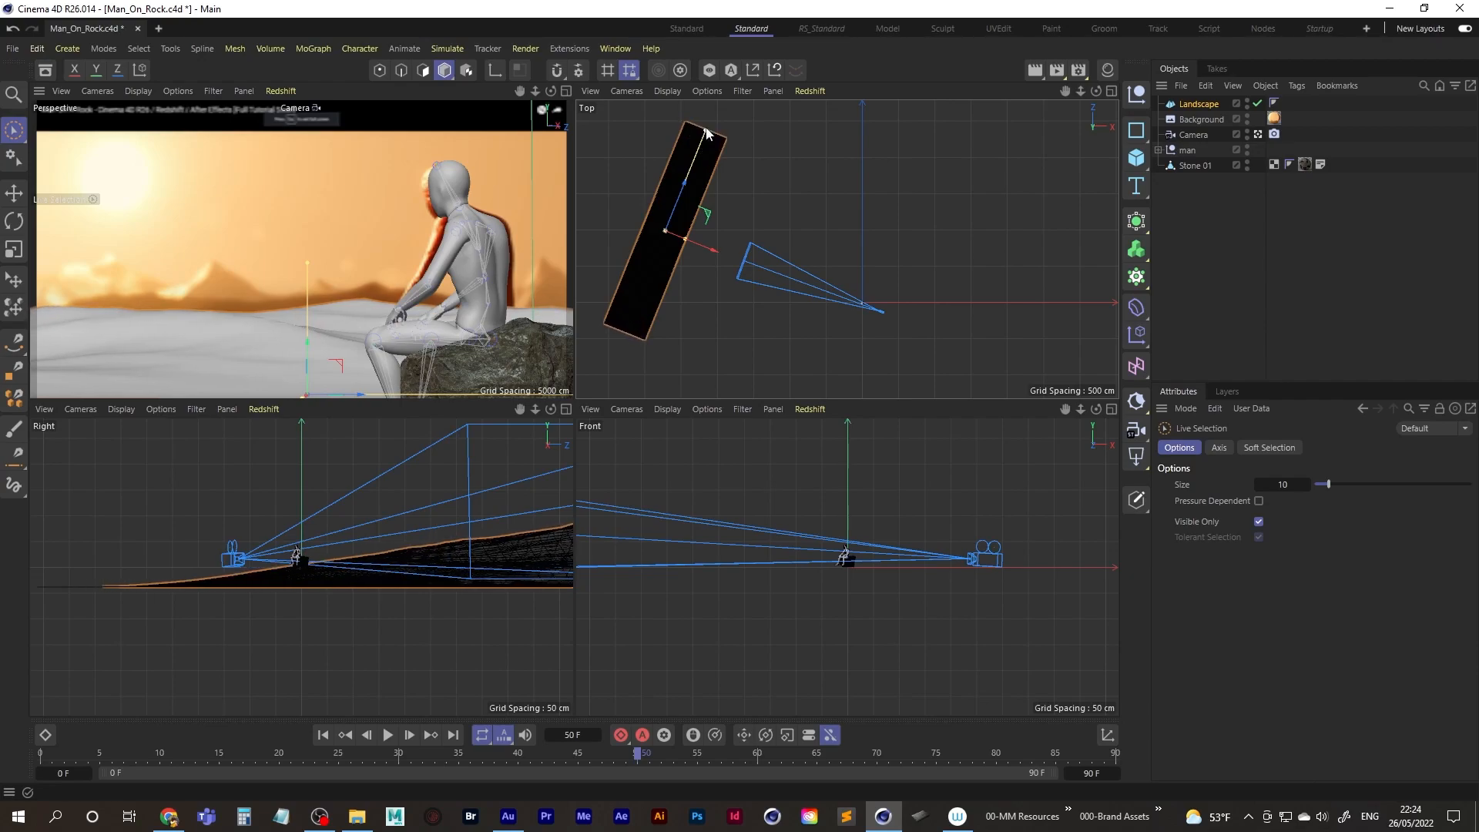
pyautogui.moveTo(307, 343)
pyautogui.mouseDown()
pyautogui.moveTo(305, 234)
pyautogui.moveTo(312, 349)
pyautogui.mouseUp()
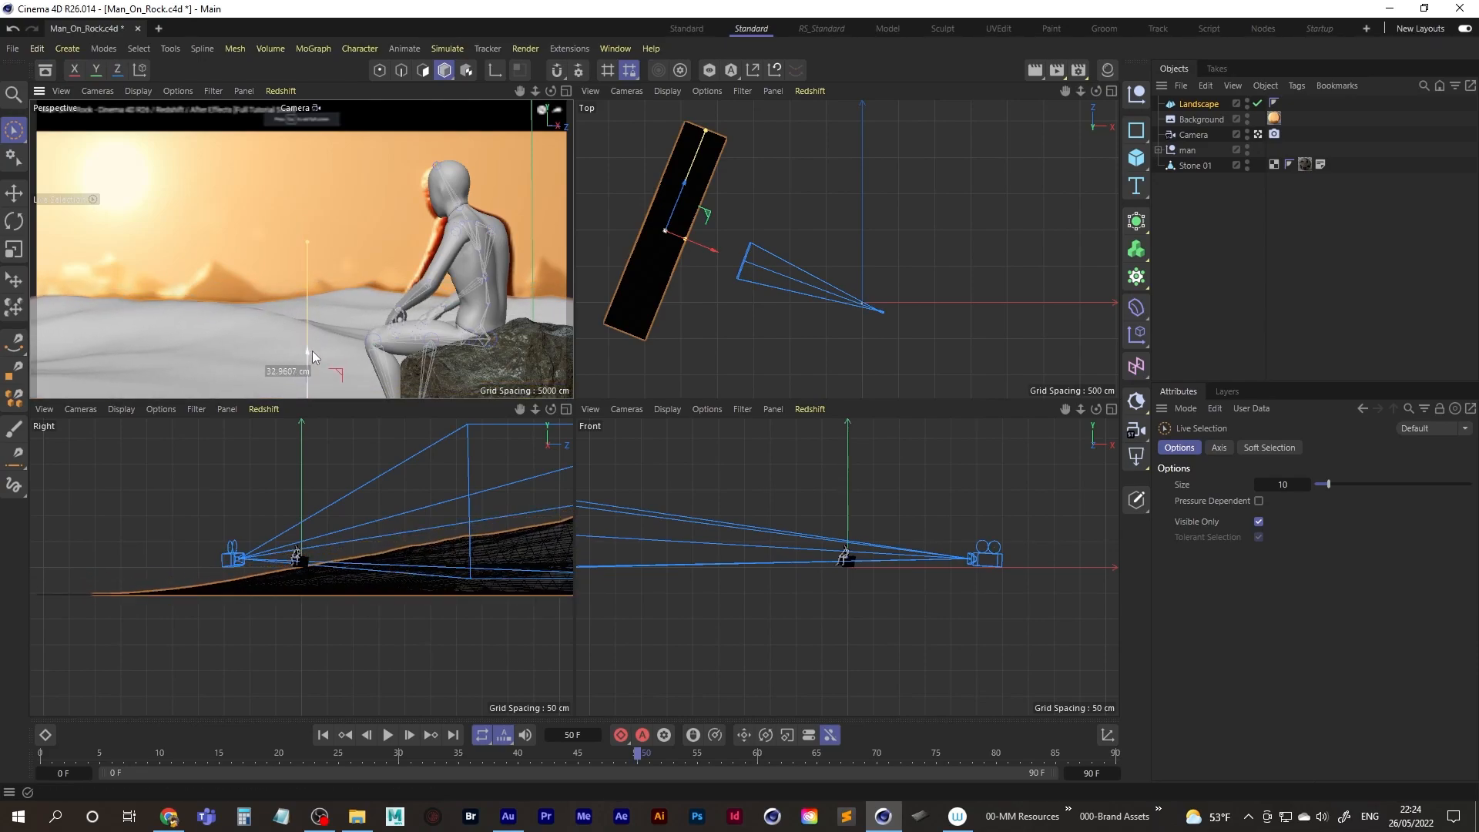
# Step: Add a second Landscape object and move it in the top view to the far side of the first landscape, away from the camera
pyautogui.middleClick(478, 339)
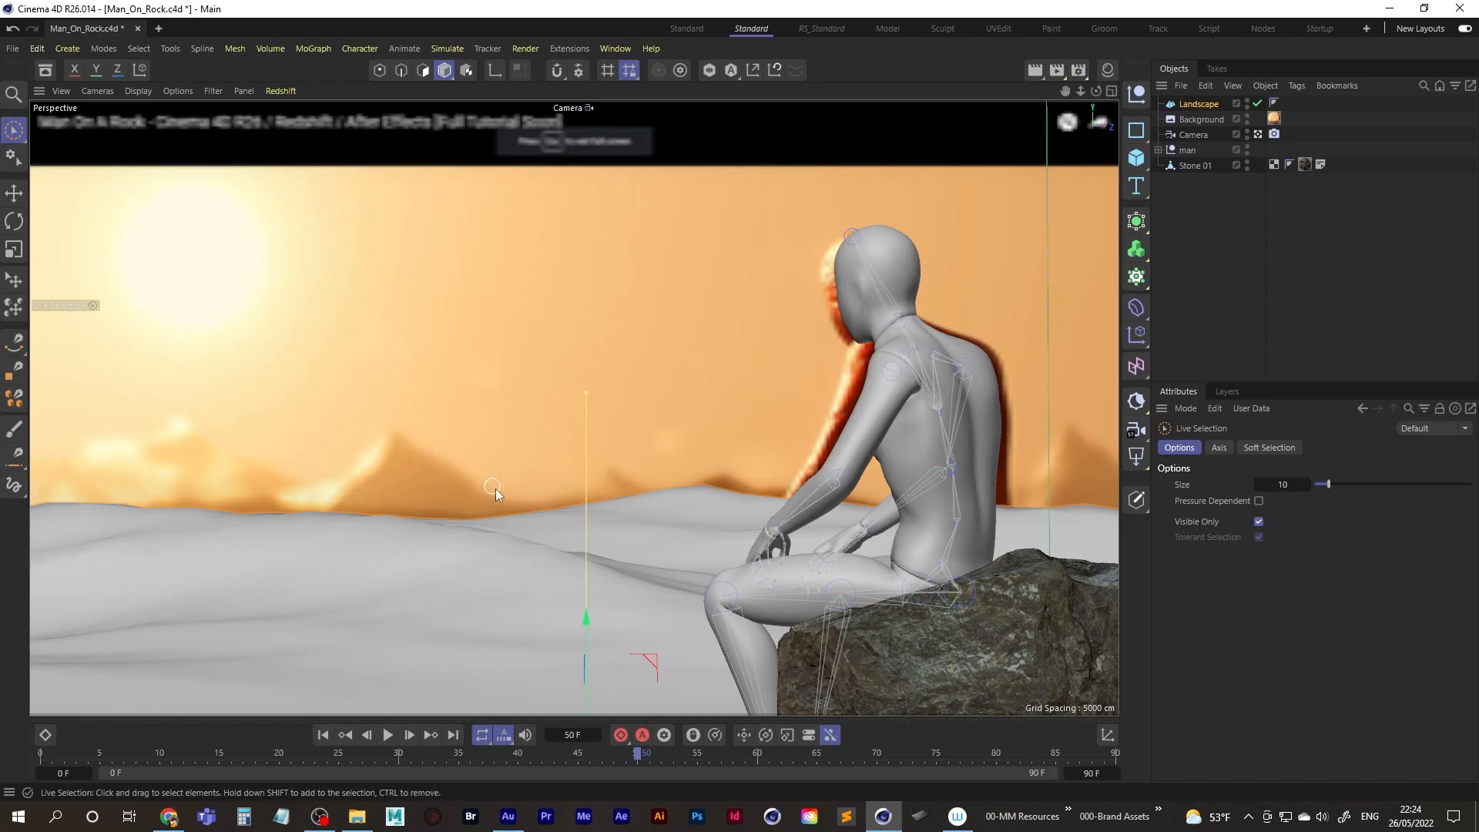
pyautogui.middleClick(741, 336)
pyautogui.middleClick(724, 328)
pyautogui.scroll(-4, 539, 339)
pyautogui.scroll(5, 592, 391)
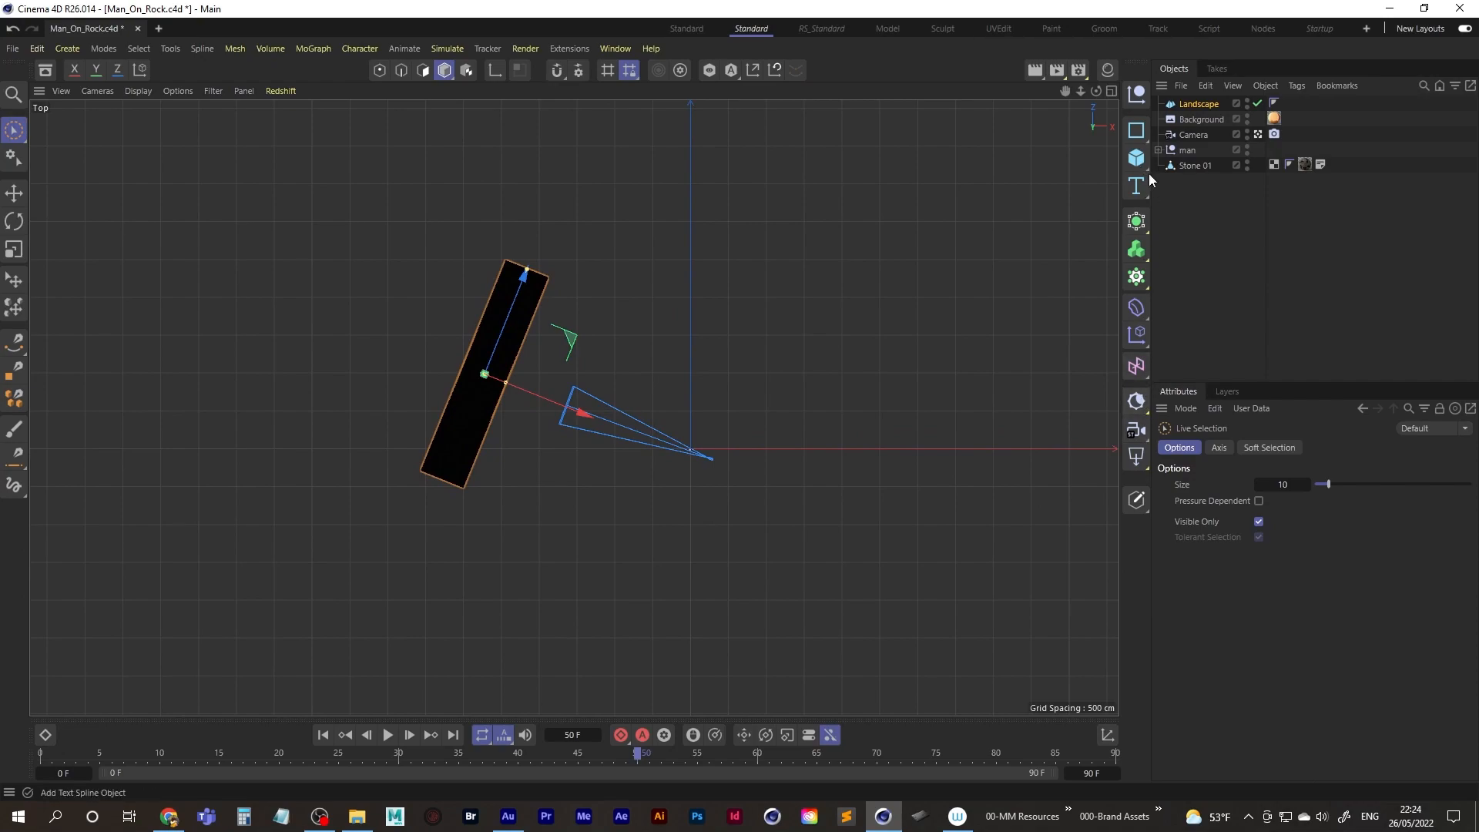
pyautogui.click(1134, 161)
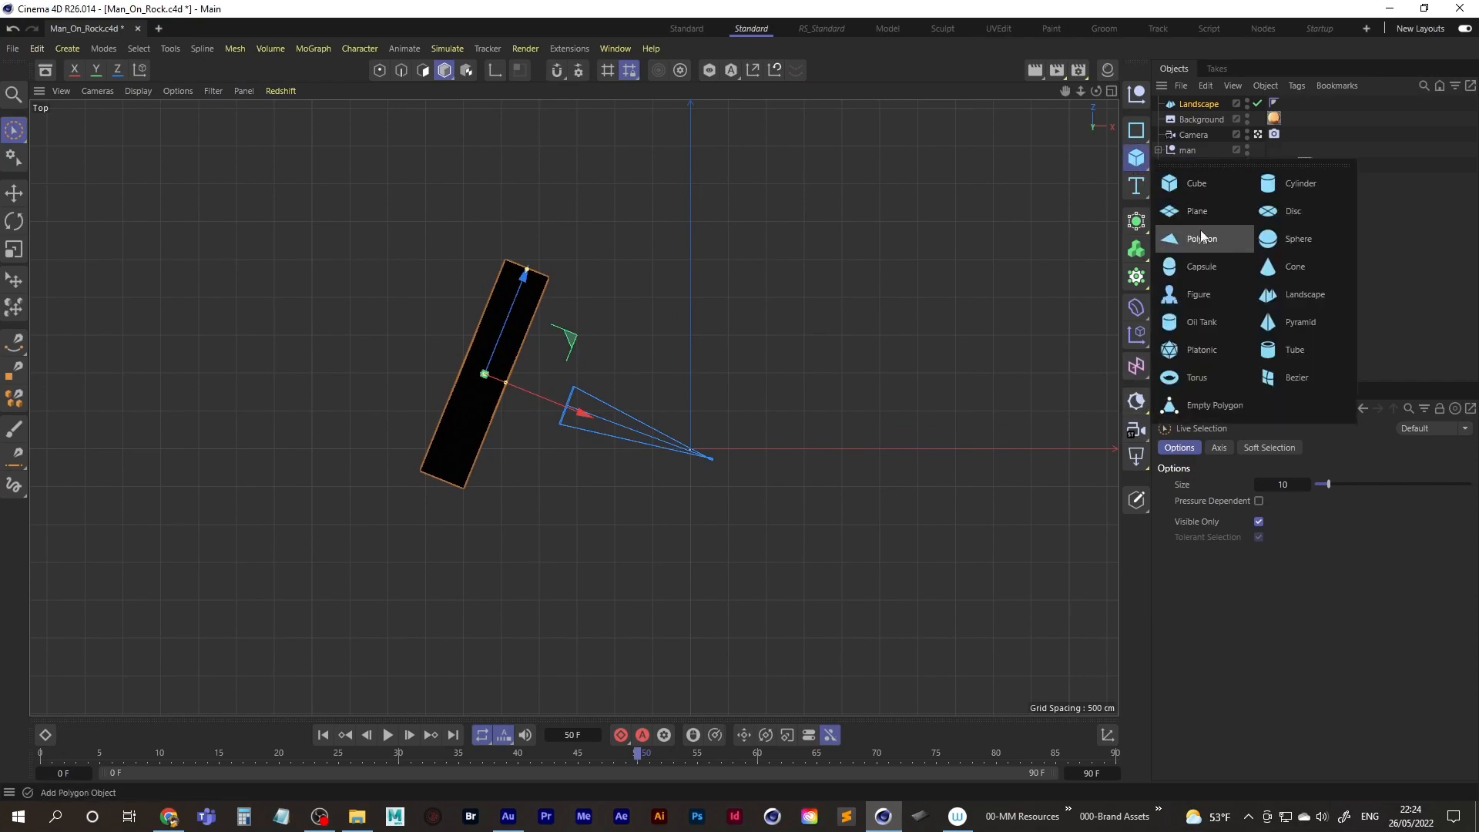
pyautogui.click(1294, 304)
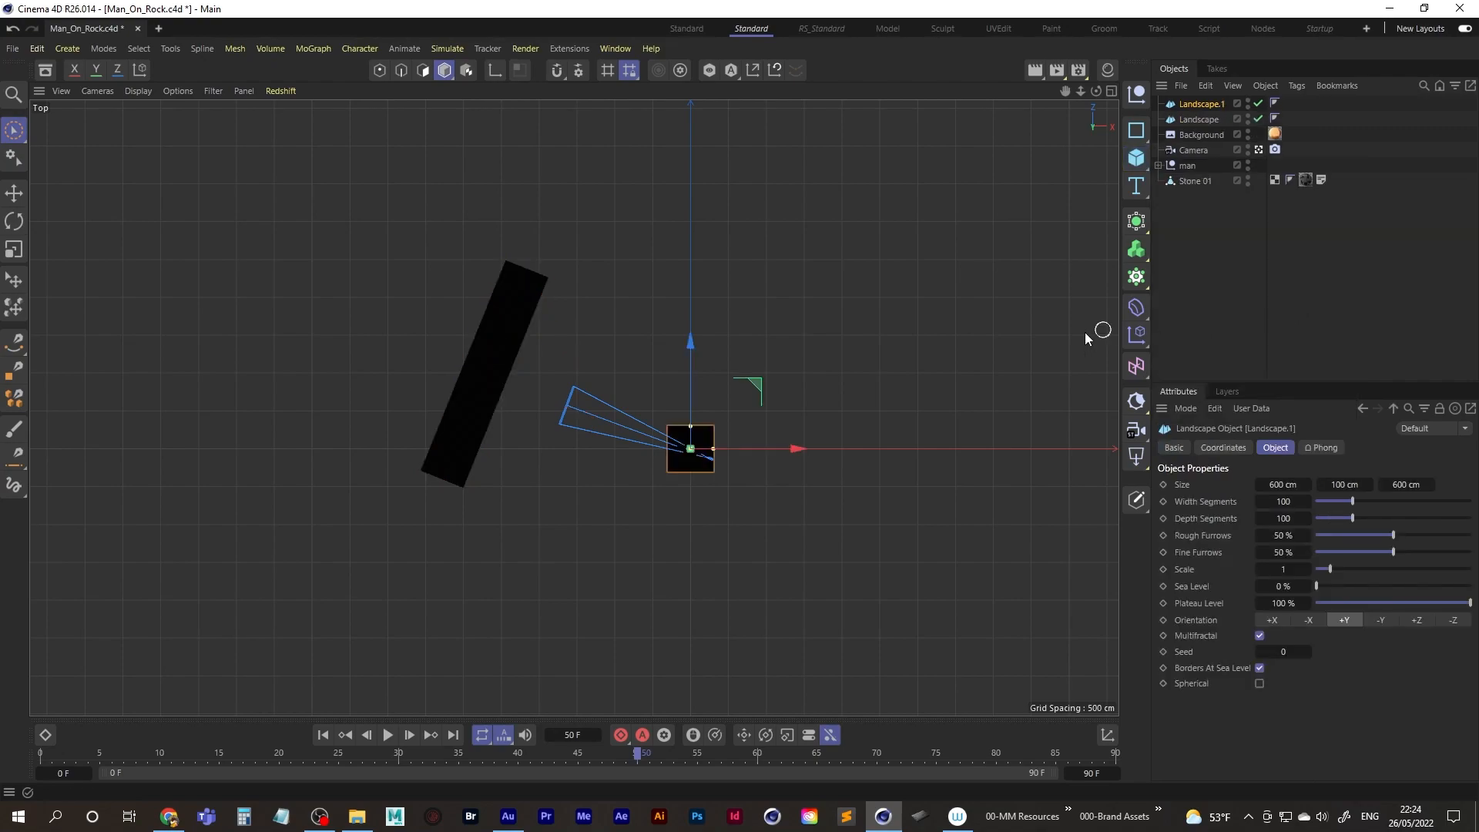
pyautogui.moveTo(754, 383); pyautogui.dragTo(412, 271)
pyautogui.middleClick(687, 294)
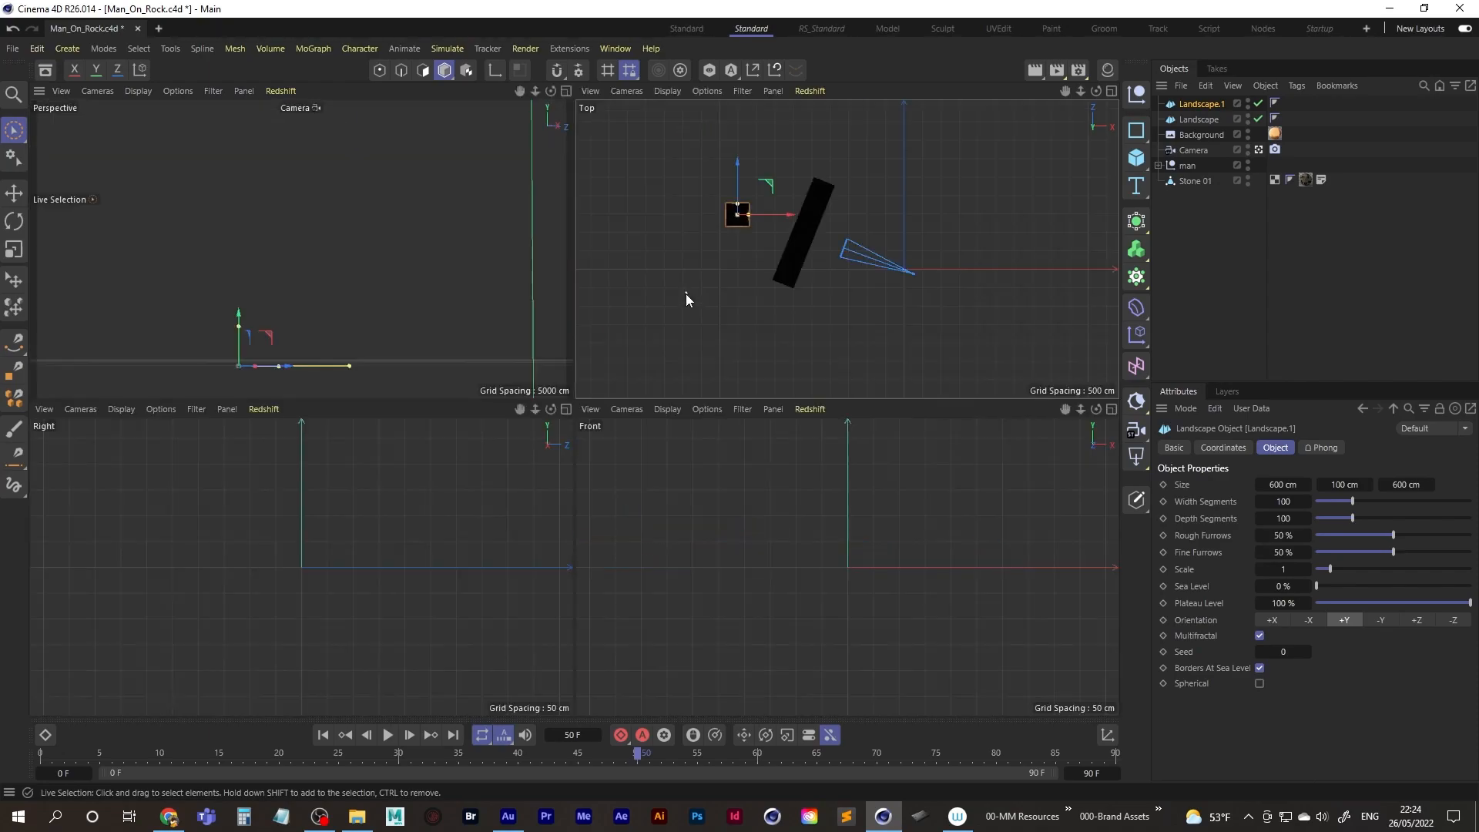
pyautogui.moveTo(774, 193); pyautogui.dragTo(742, 179)
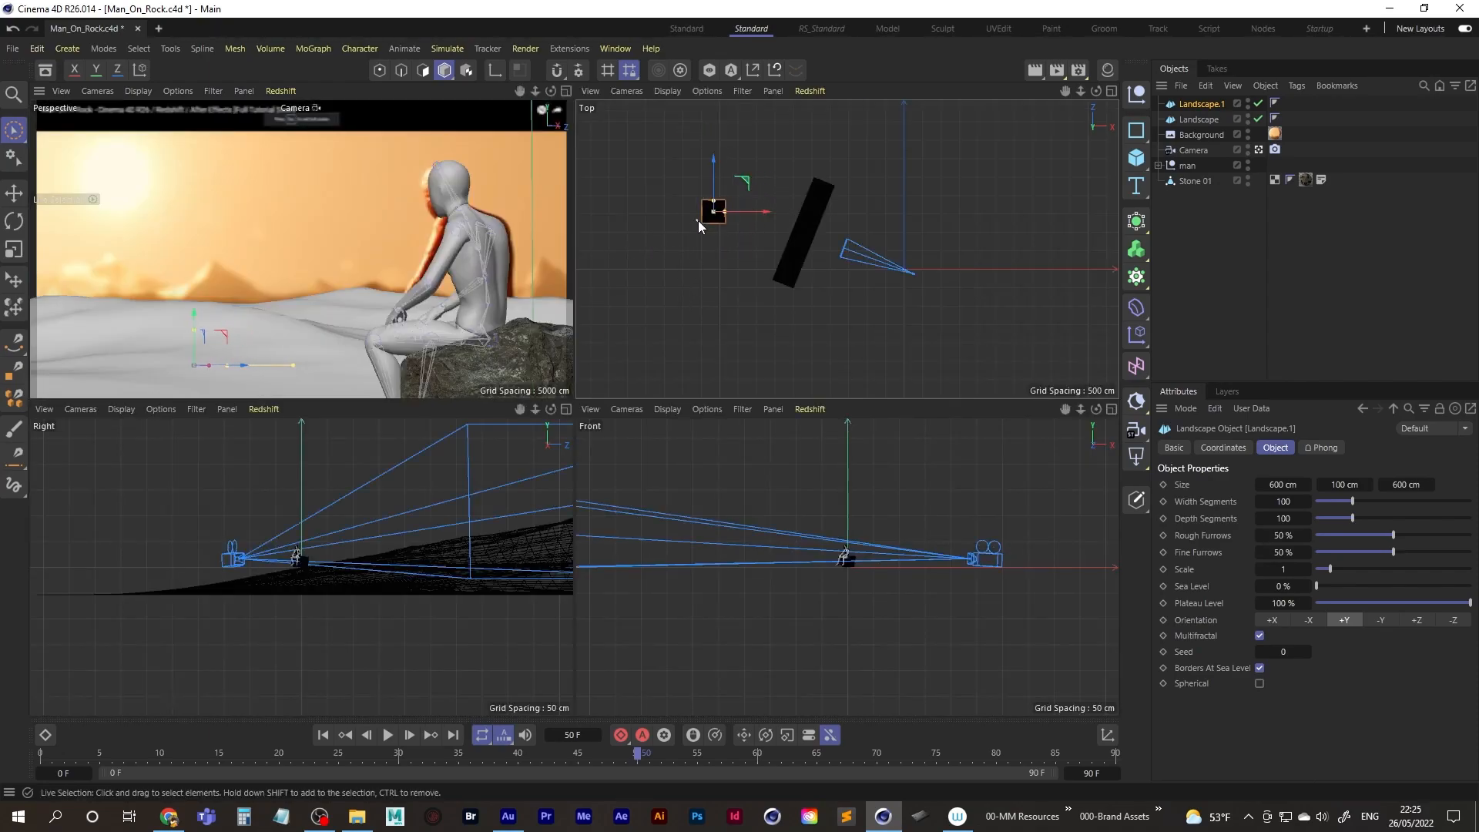
# Step: Shape the new landscape into a single peak with seed 1, a height of about 397 cm and a depth of about 1682 cm
pyautogui.moveTo(197, 336); pyautogui.dragTo(194, 322)
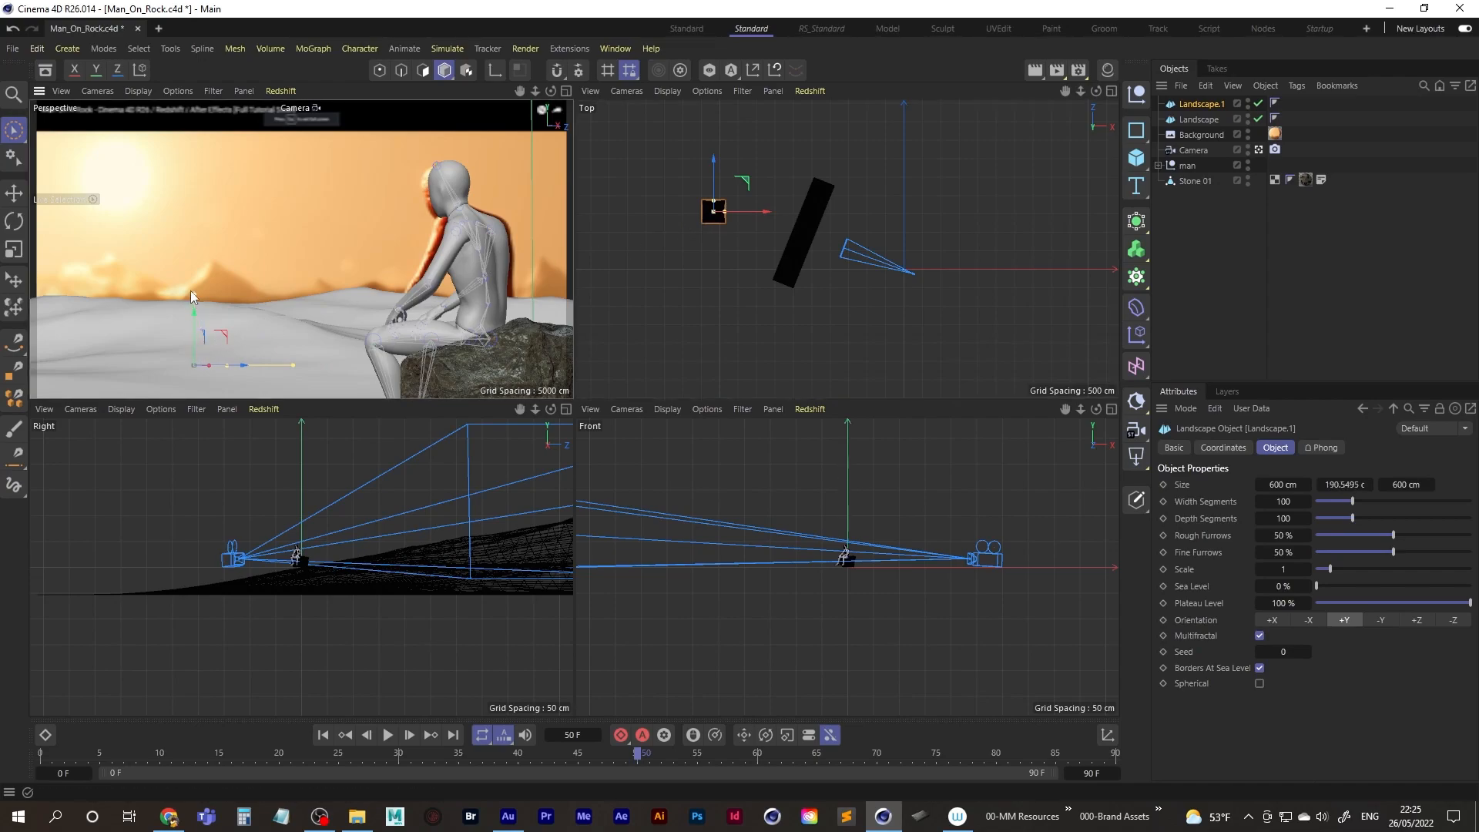
pyautogui.moveTo(187, 225); pyautogui.dragTo(186, 227)
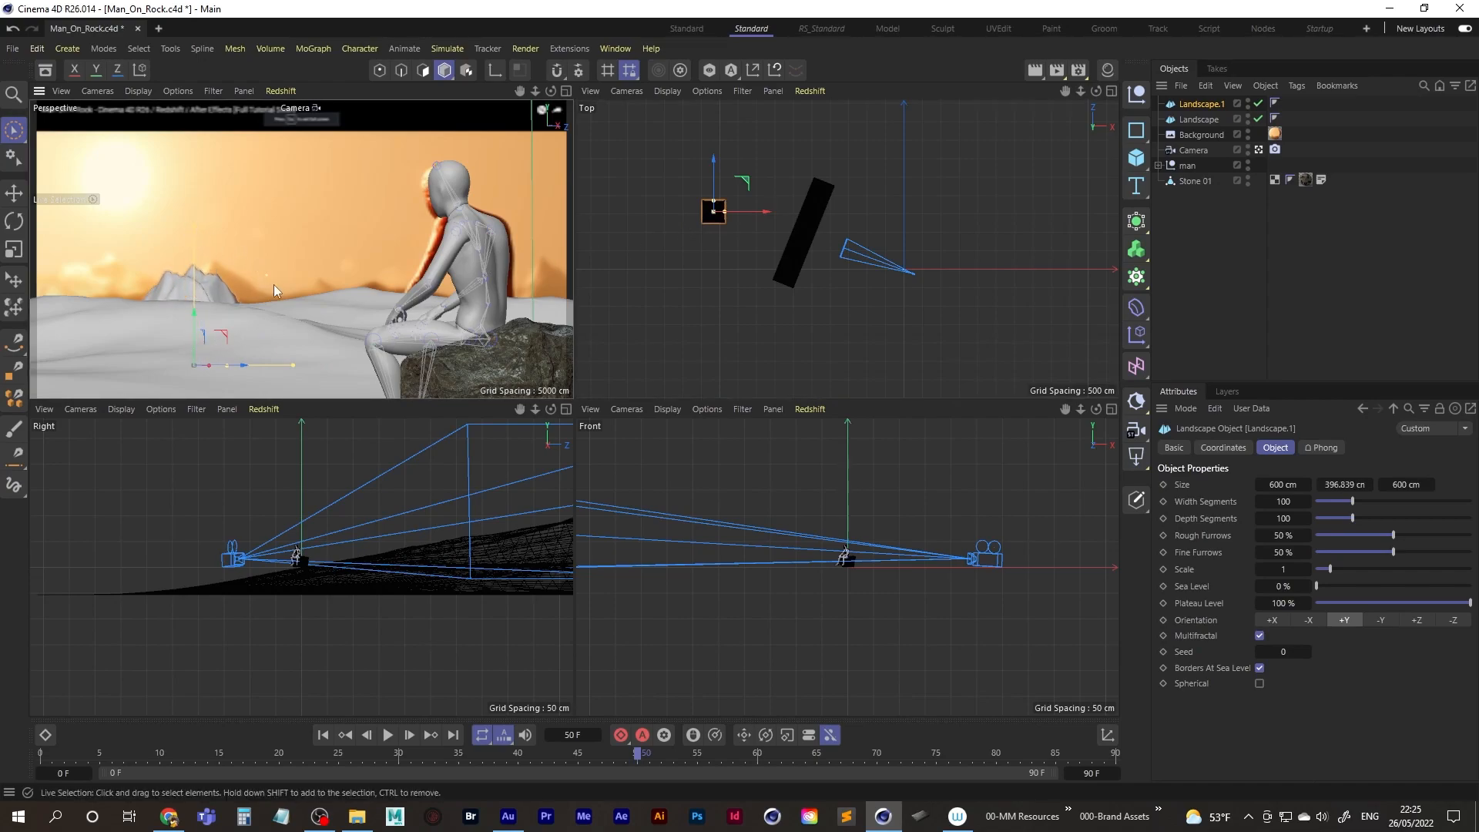
pyautogui.moveTo(294, 364); pyautogui.dragTo(339, 363)
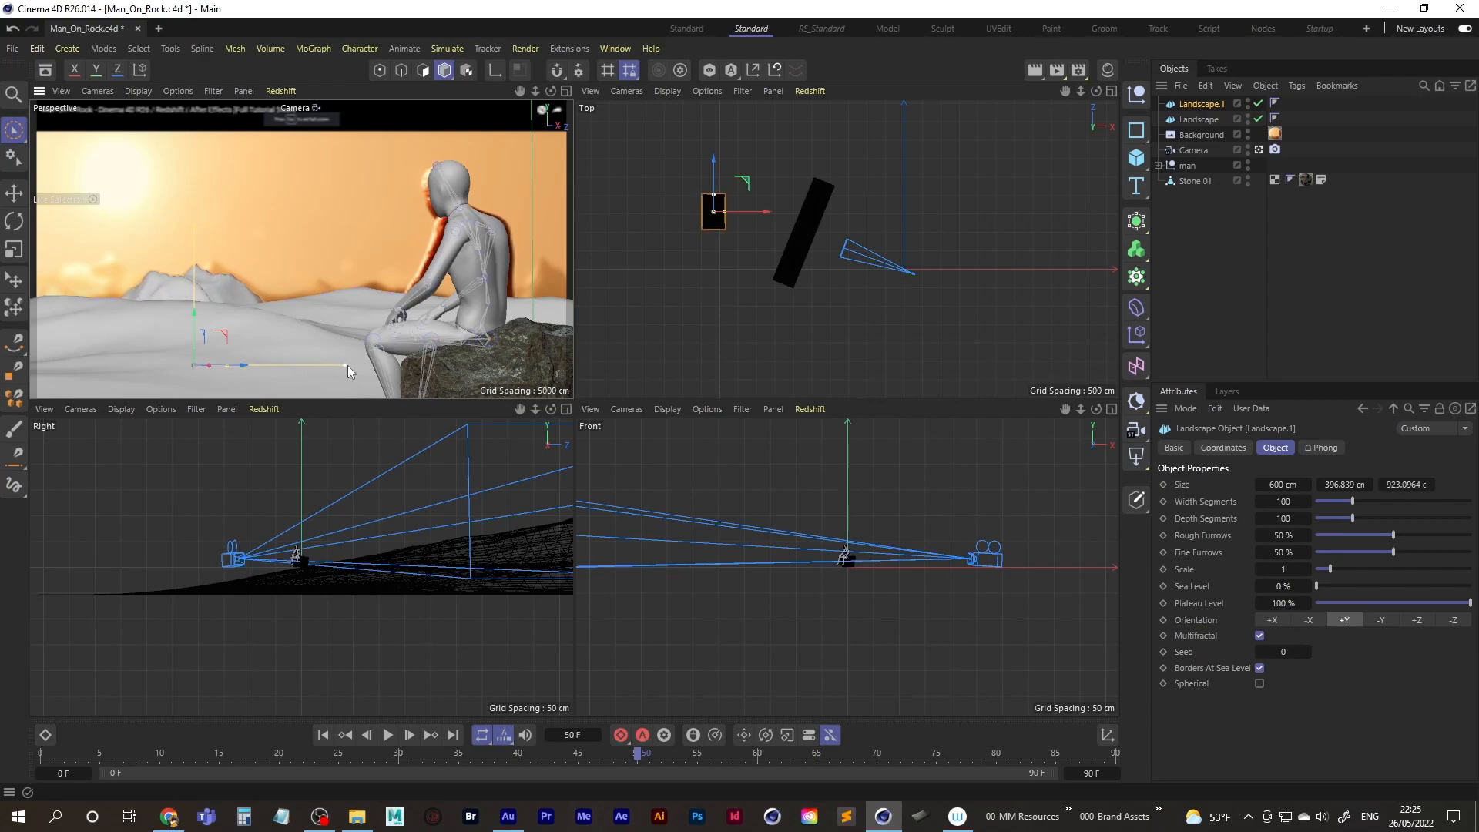
pyautogui.moveTo(240, 367); pyautogui.dragTo(291, 363)
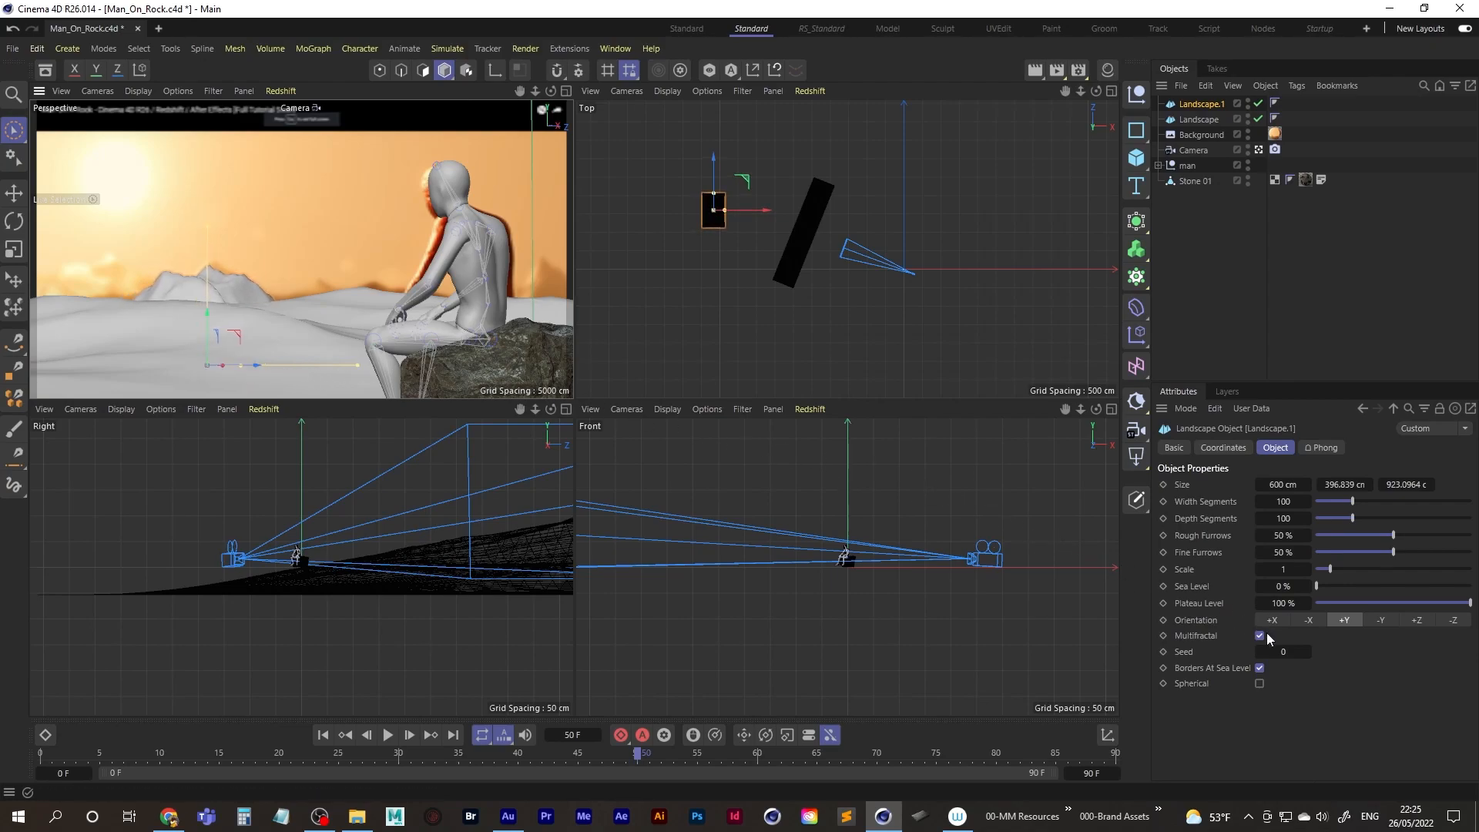
pyautogui.click(1307, 652)
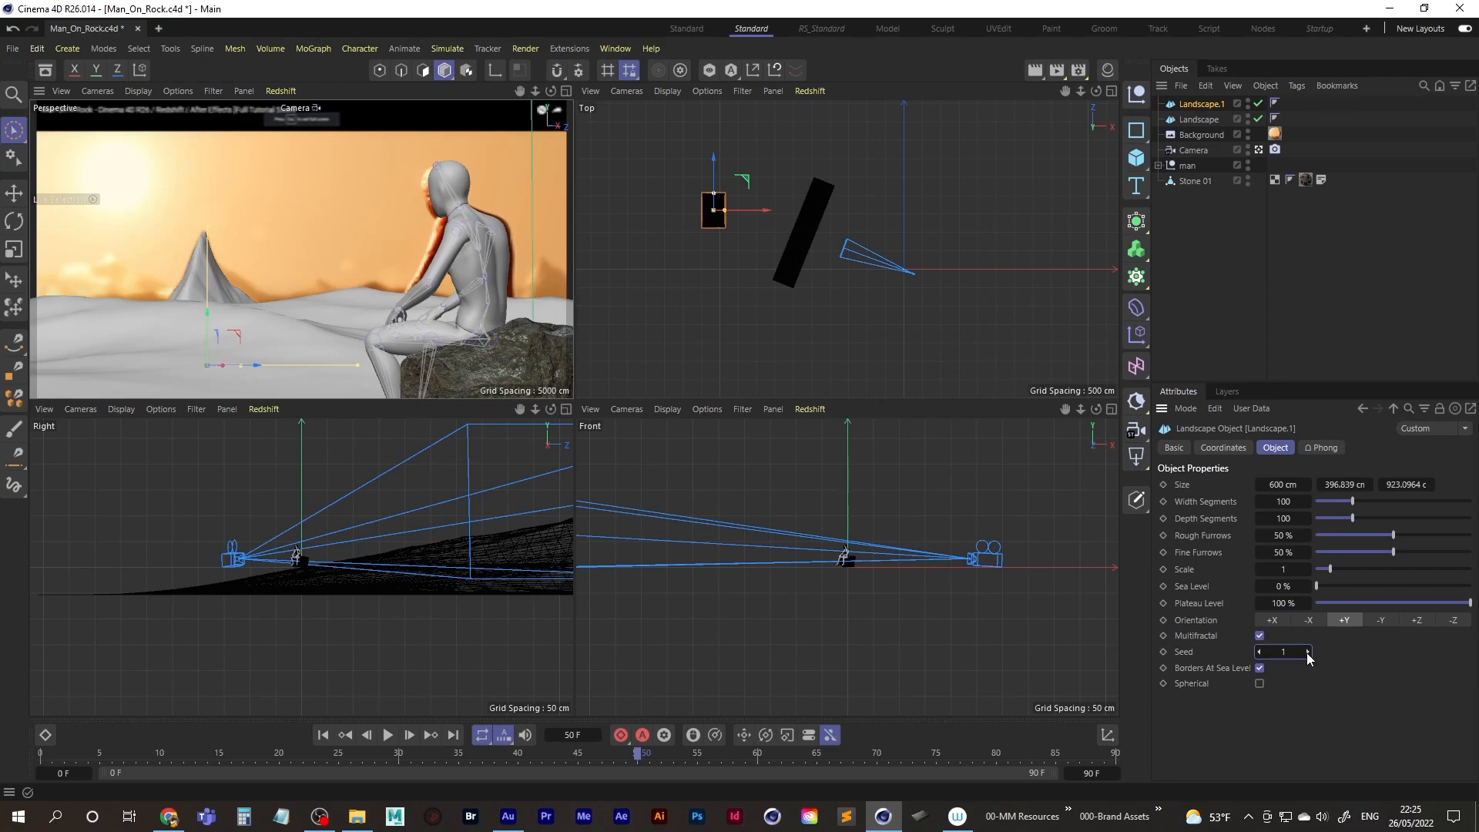
pyautogui.moveTo(357, 365); pyautogui.dragTo(476, 364)
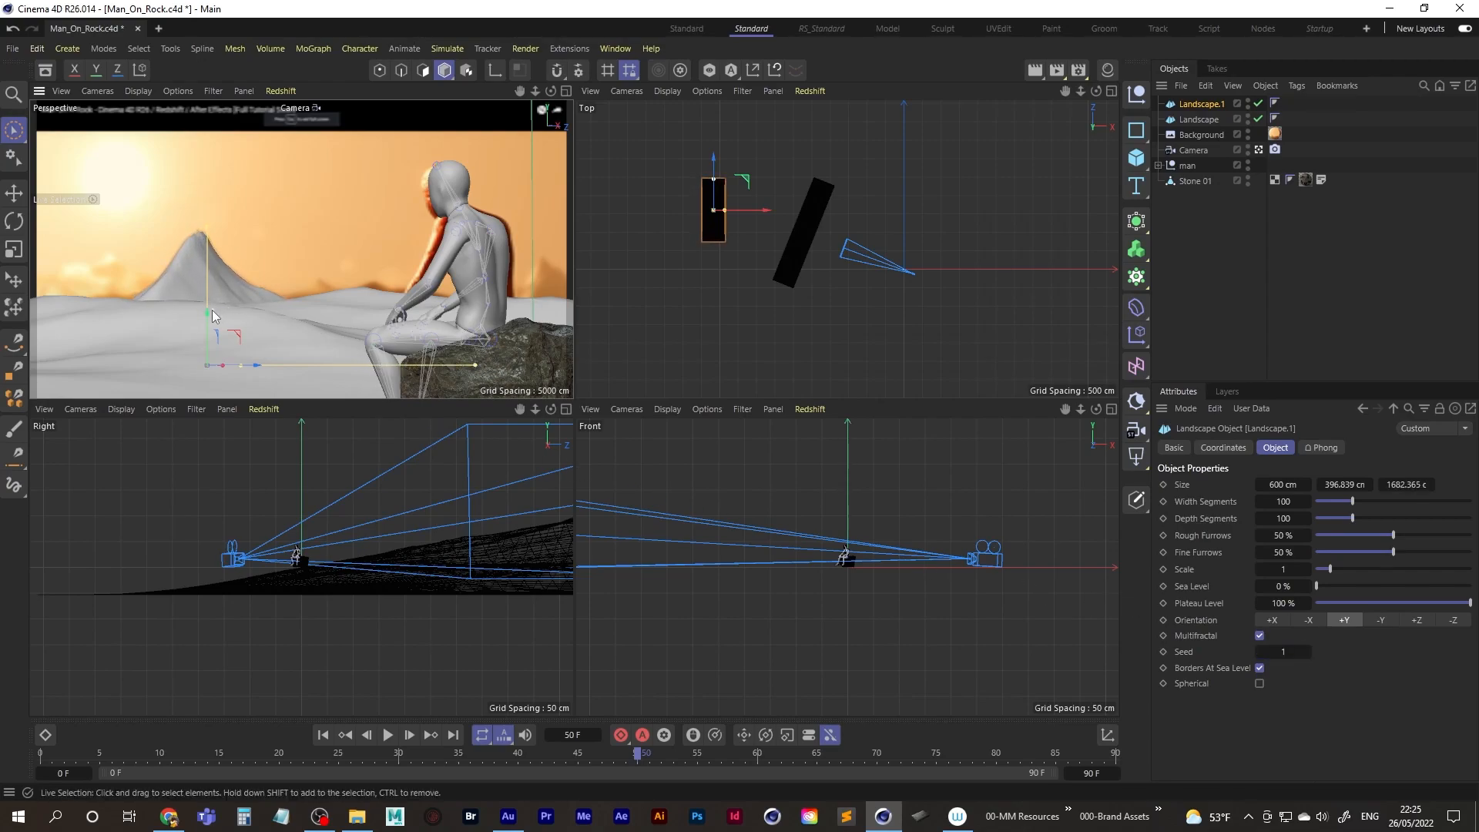
# Step: Move the mountain farther from the camera and adjust its vertical position so its peak rises just above the foreground dunes
pyautogui.moveTo(205, 316); pyautogui.dragTo(203, 358)
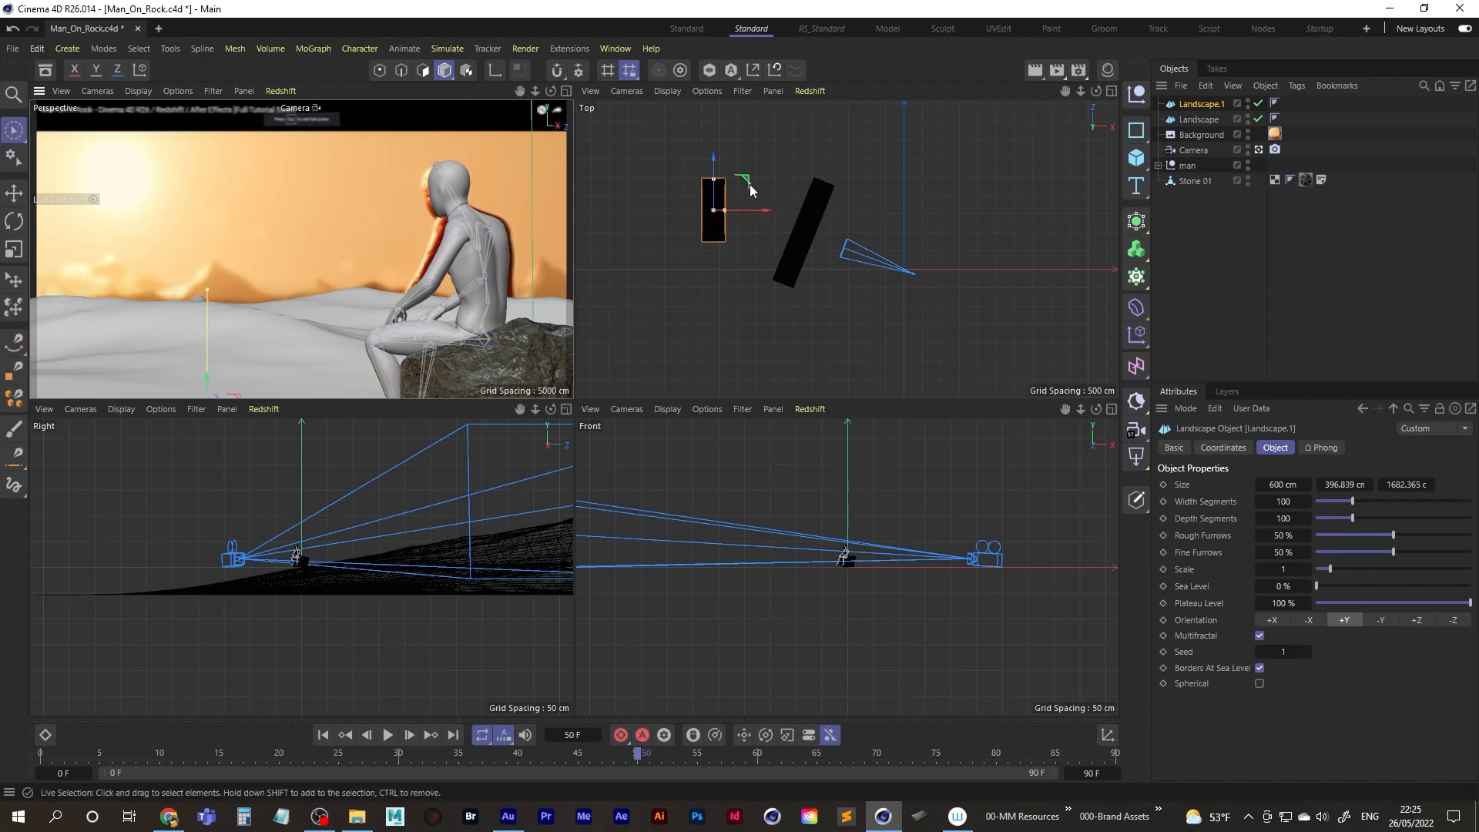
pyautogui.moveTo(743, 191); pyautogui.dragTo(728, 170)
pyautogui.moveTo(235, 382); pyautogui.dragTo(225, 336)
pyautogui.moveTo(276, 382); pyautogui.dragTo(274, 381)
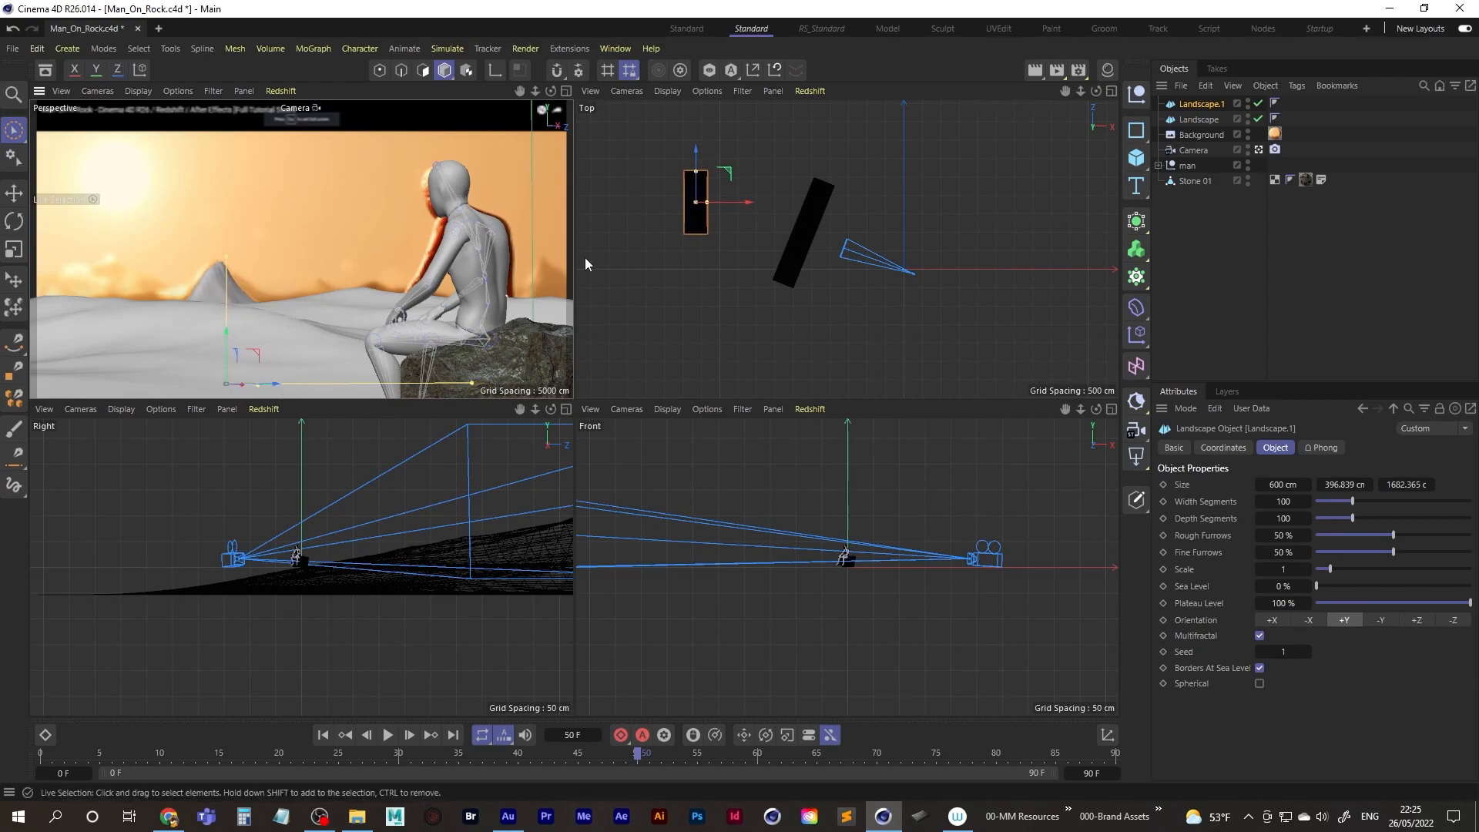
# Step: Widen the mountain to about 2203 cm and rotate it slightly in the top view
pyautogui.moveTo(707, 202); pyautogui.dragTo(737, 203)
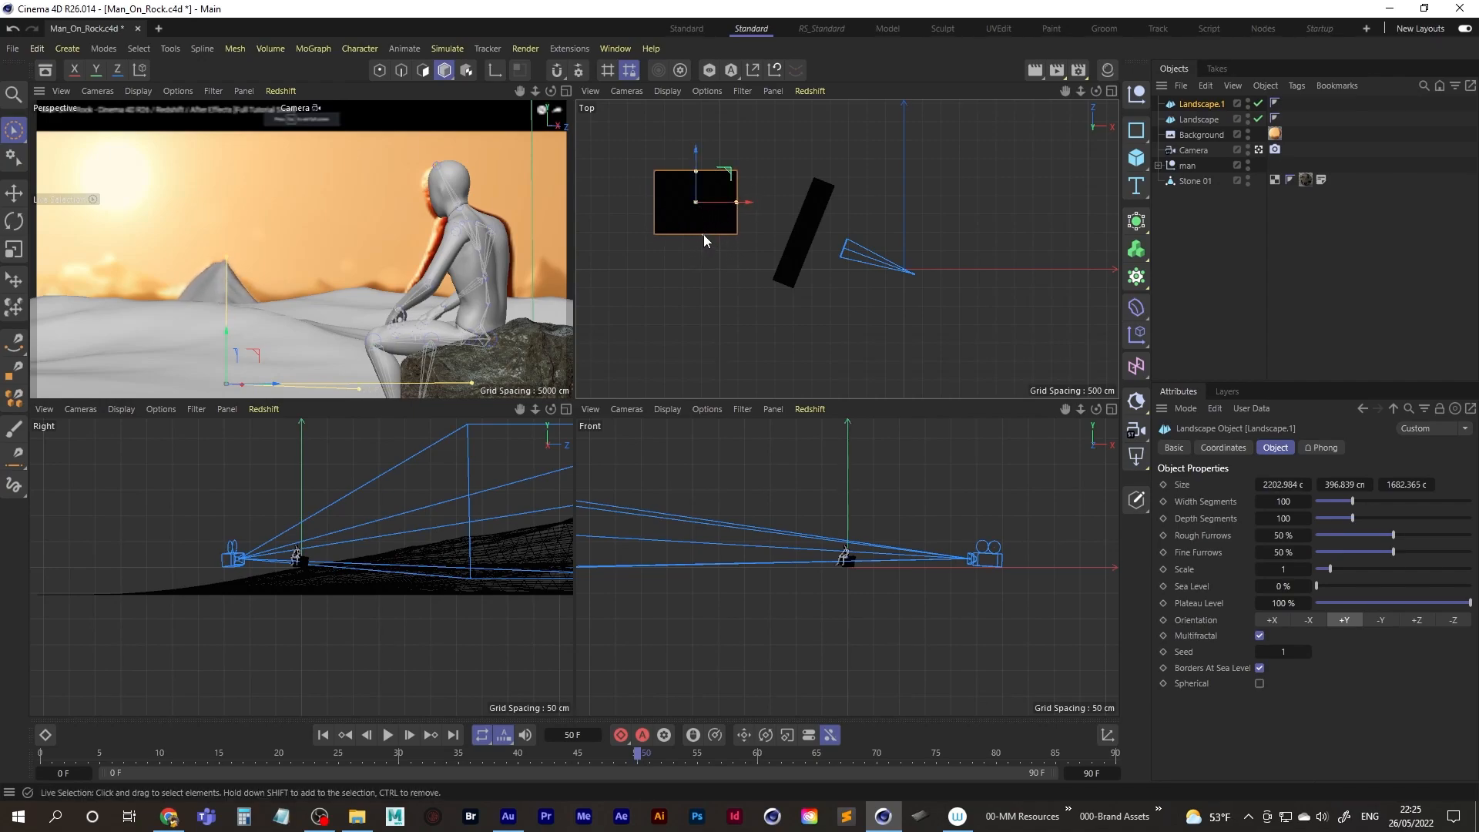
pyautogui.press('r')
pyautogui.moveTo(714, 228)
pyautogui.mouseDown()
pyautogui.moveTo(694, 237)
pyautogui.moveTo(724, 220)
pyautogui.moveTo(724, 232)
pyautogui.mouseUp()
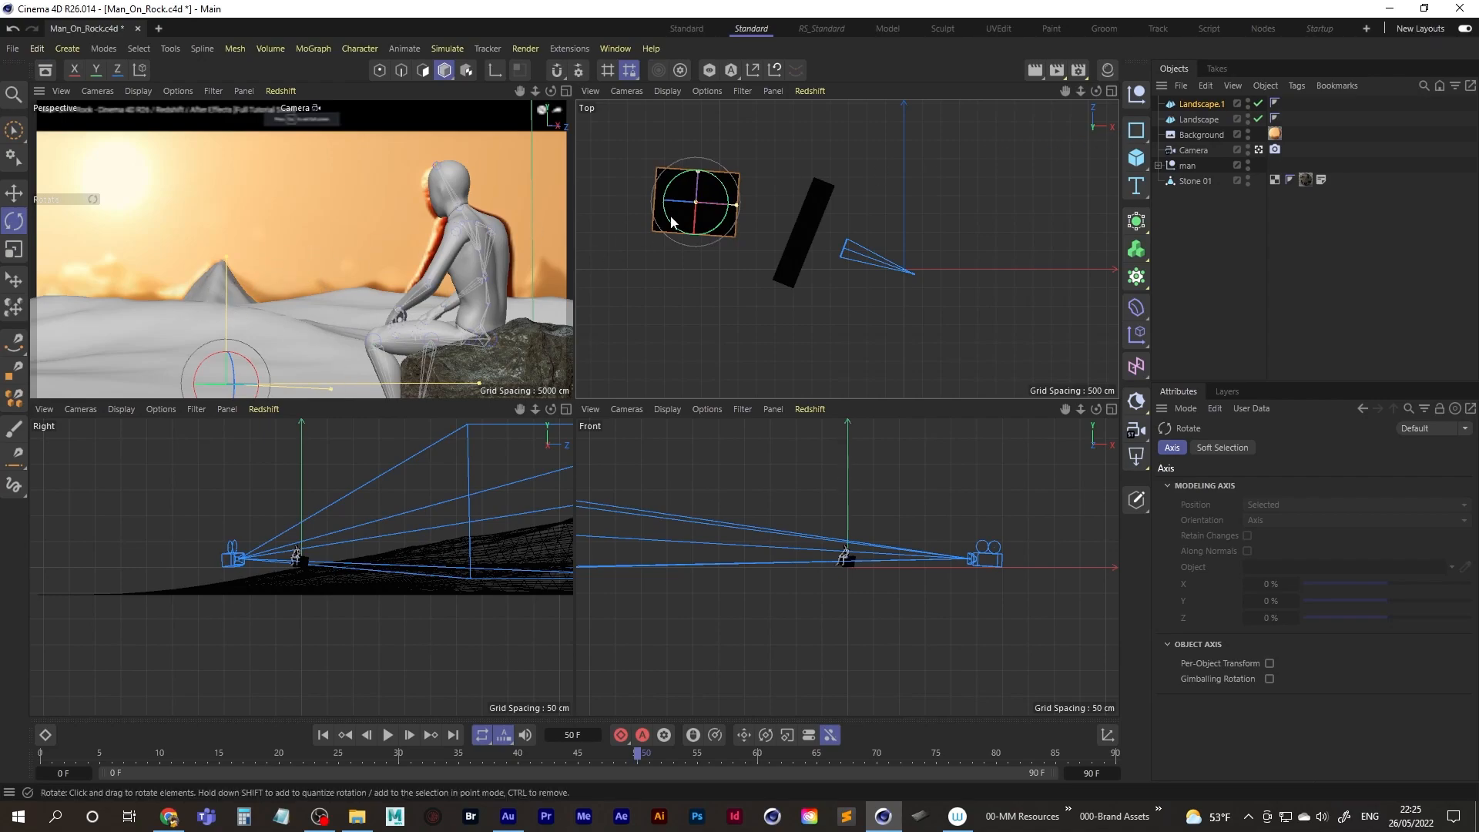
# Step: Duplicate the mountain and place the copy much farther from the camera, as a smaller peak between the first mountain and the man
pyautogui.click(1202, 105)
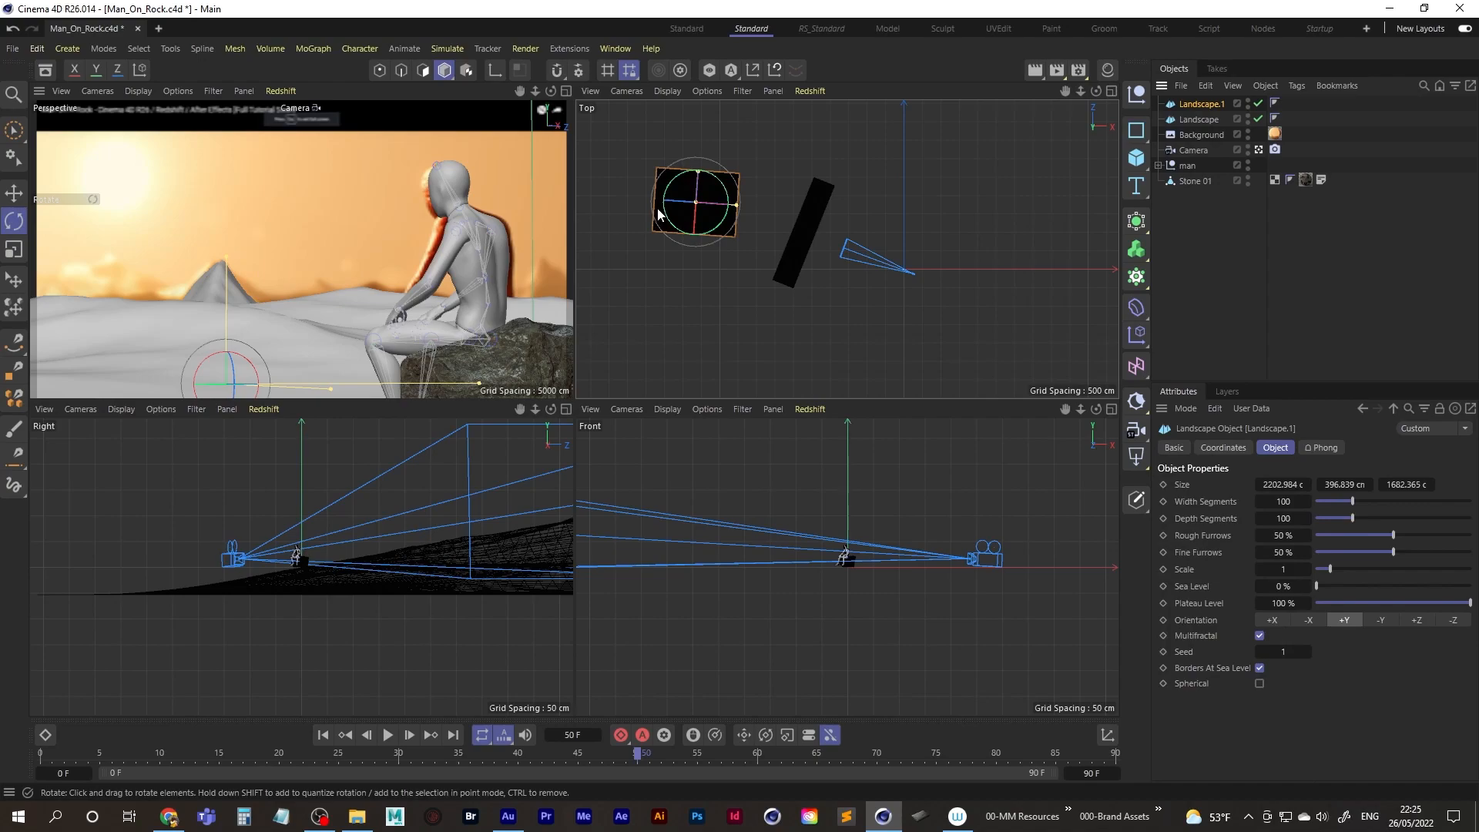
pyautogui.click(17, 194)
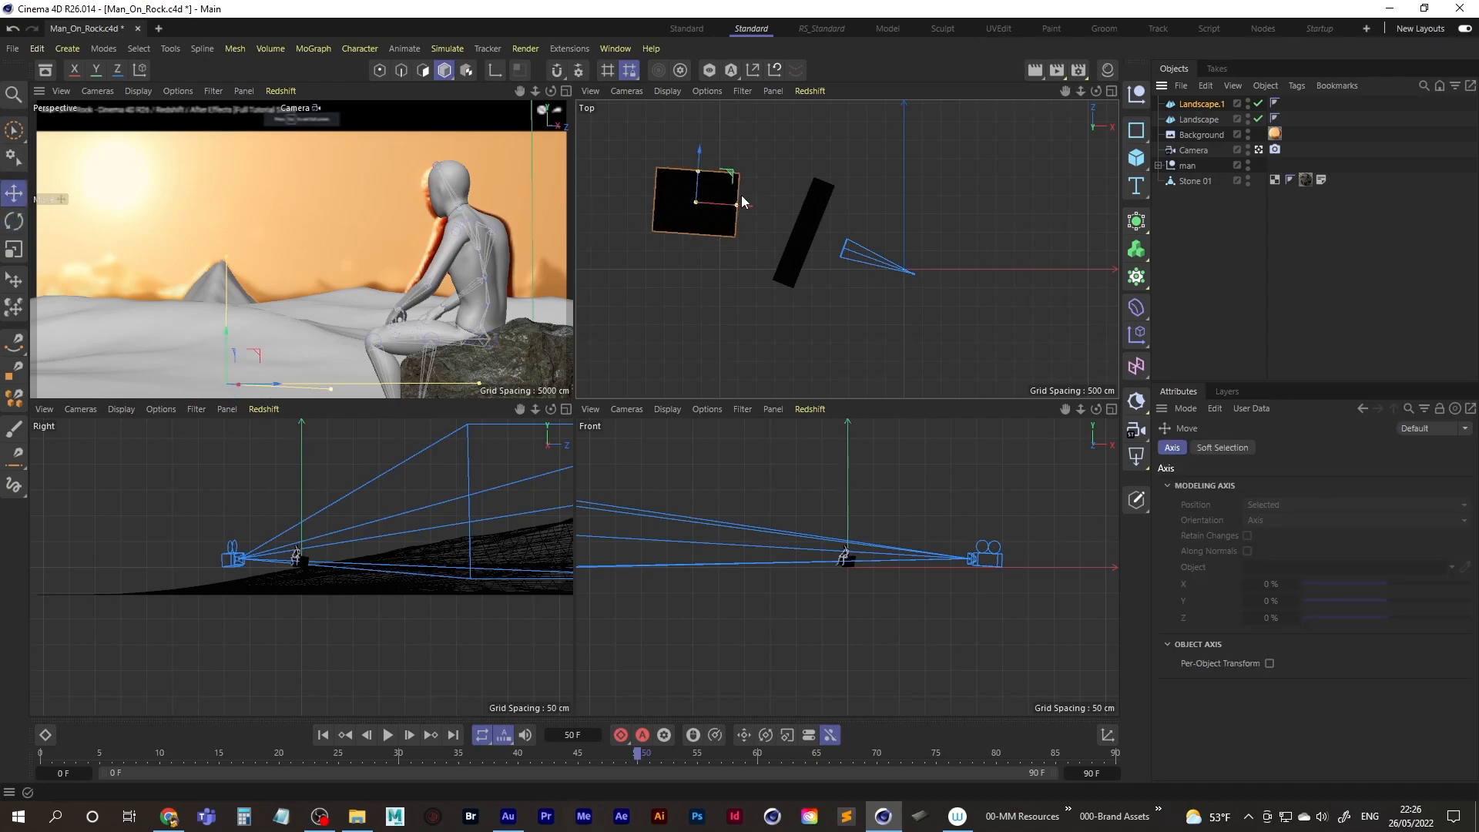
pyautogui.moveTo(730, 177); pyautogui.dragTo(760, 177)
pyautogui.keyDown('alt'); pyautogui.moveTo(768, 191); pyautogui.dragTo(818, 233, button='middle'); pyautogui.keyUp('alt')
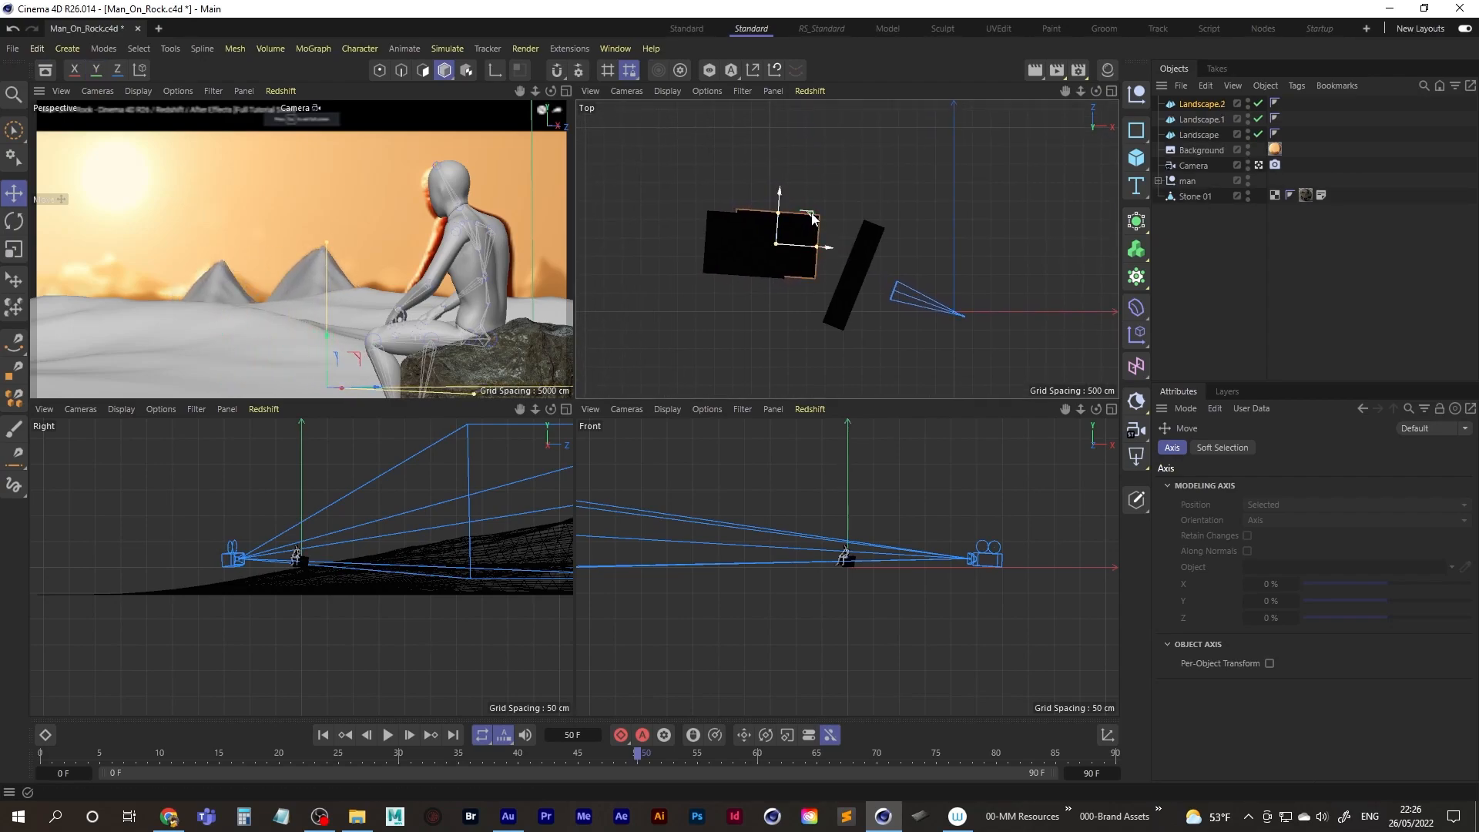
pyautogui.moveTo(818, 233); pyautogui.dragTo(808, 258)
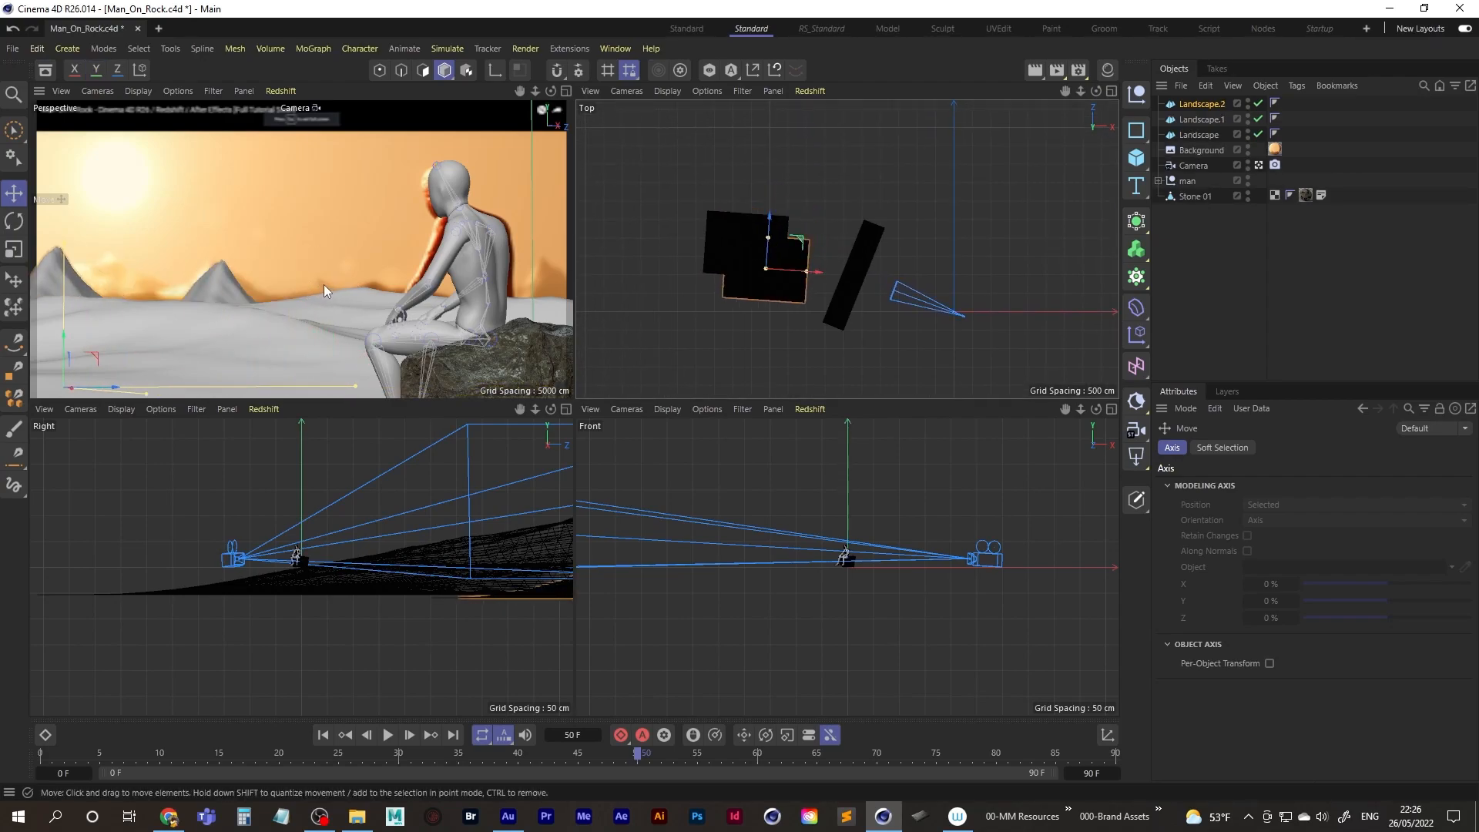
pyautogui.moveTo(800, 246); pyautogui.dragTo(656, 159)
pyautogui.moveTo(320, 327); pyautogui.dragTo(322, 314)
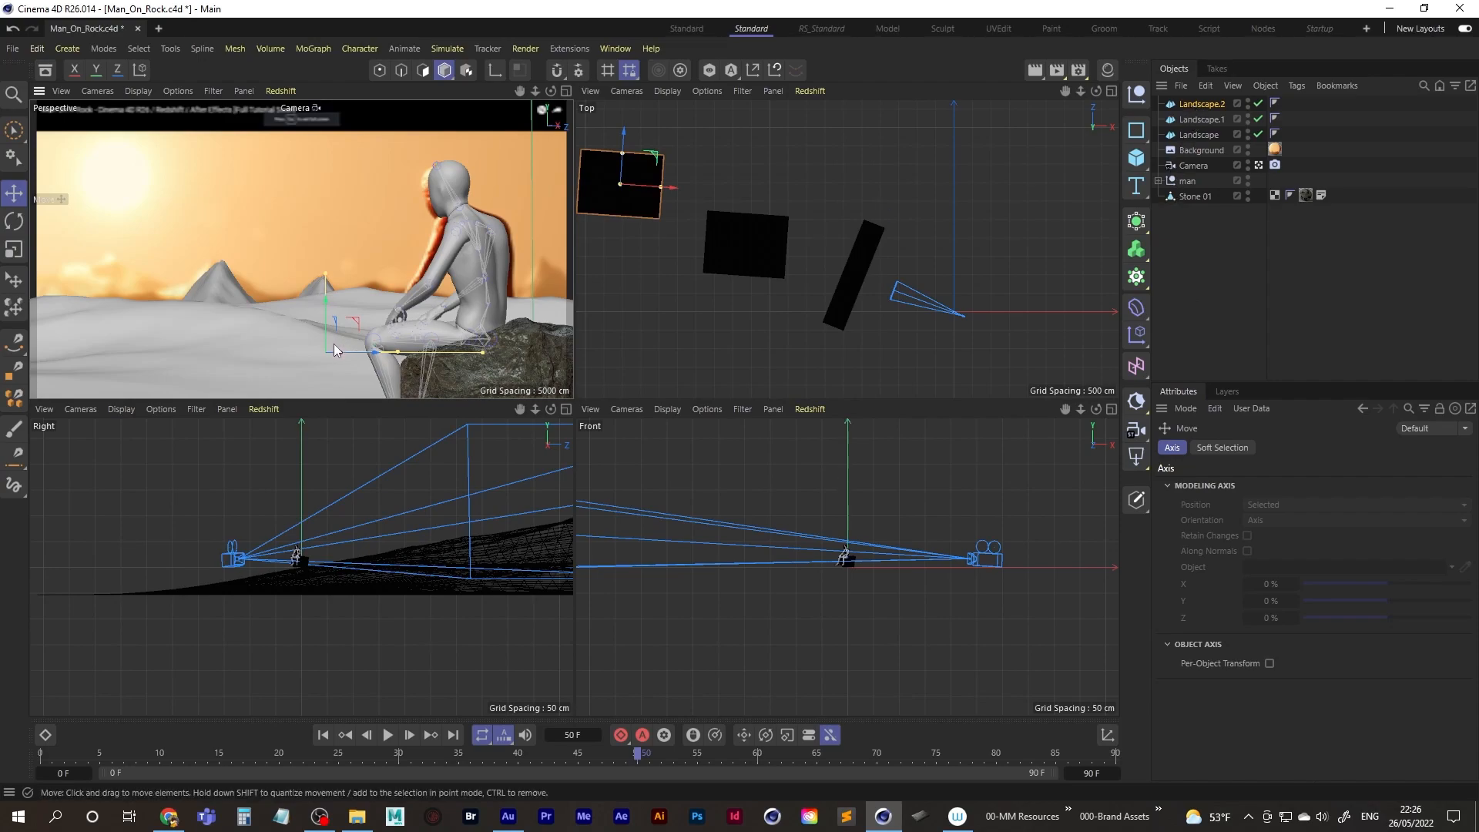
# Step: Rotate the duplicated mountain about its vertical axis and shift it slightly away from the man
pyautogui.press('r')
pyautogui.moveTo(313, 352); pyautogui.dragTo(617, 342)
pyautogui.press('space')
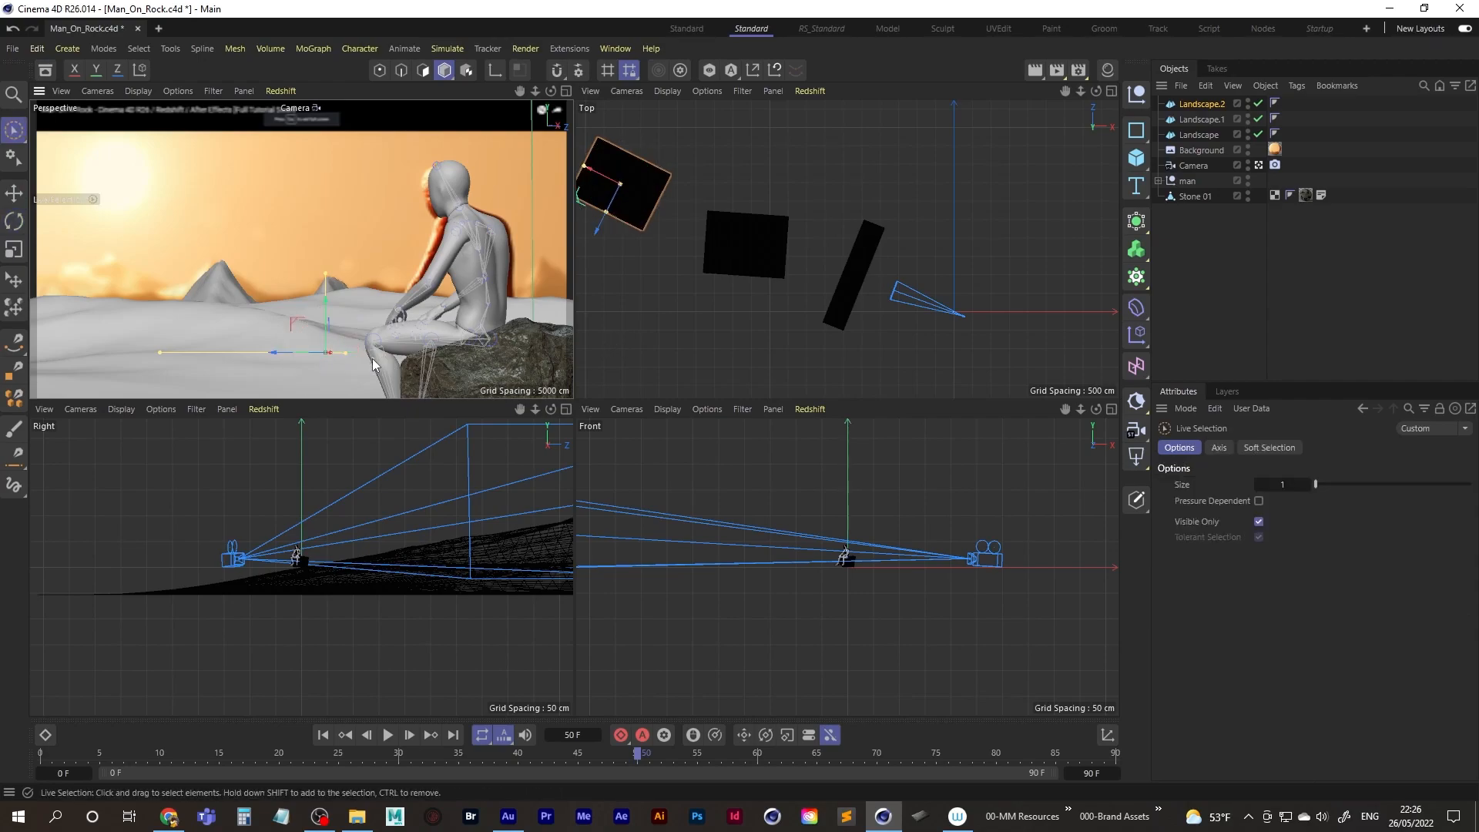
pyautogui.moveTo(279, 354); pyautogui.dragTo(269, 353)
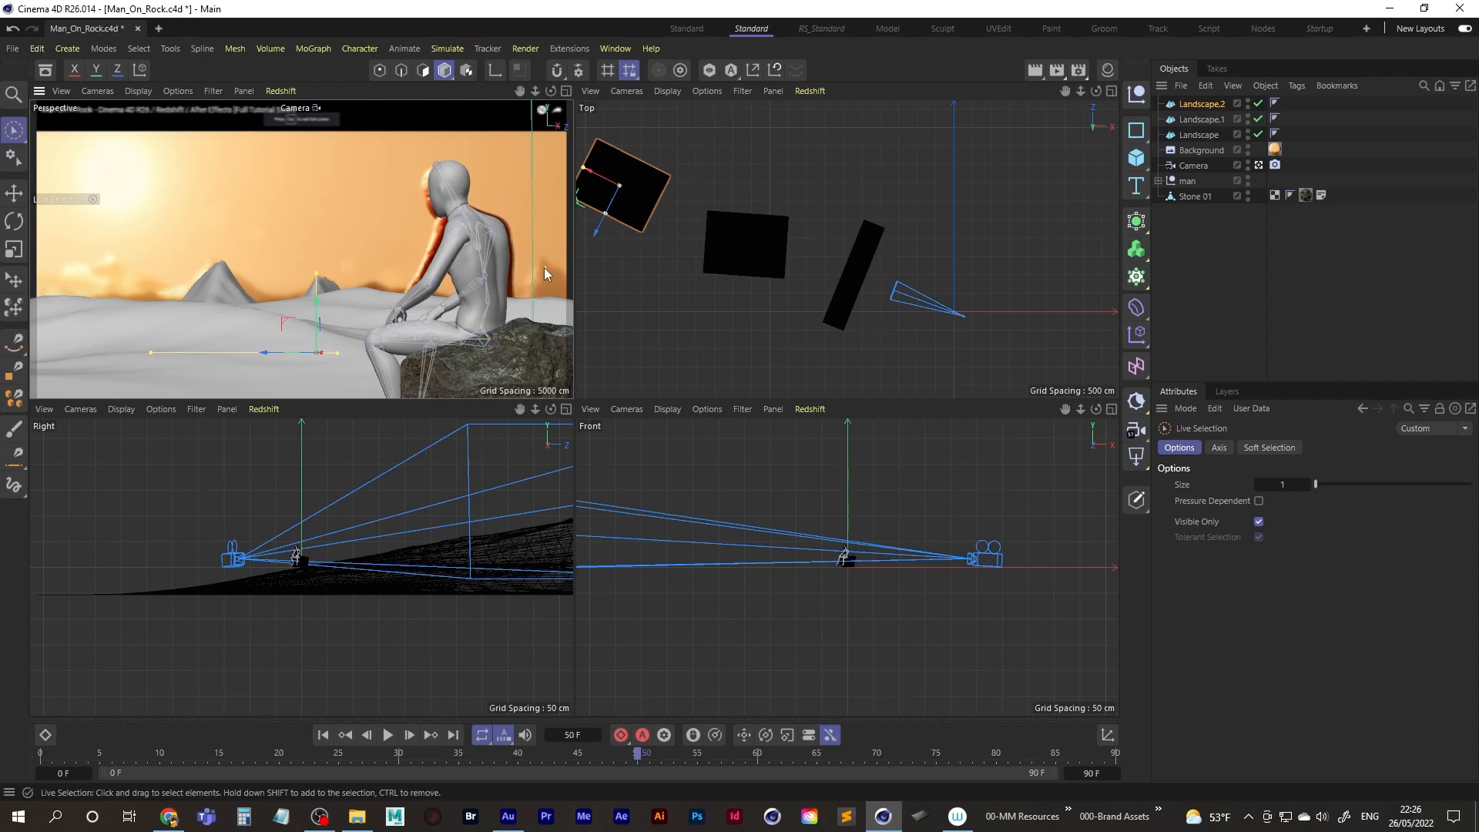
# Step: Duplicate the distant mountain, place the copy behind the man's back at the edge of the shot, and increase its height to about 459 cm
pyautogui.keyDown('alt'); pyautogui.moveTo(731, 212); pyautogui.dragTo(802, 256, button='middle'); pyautogui.keyUp('alt')
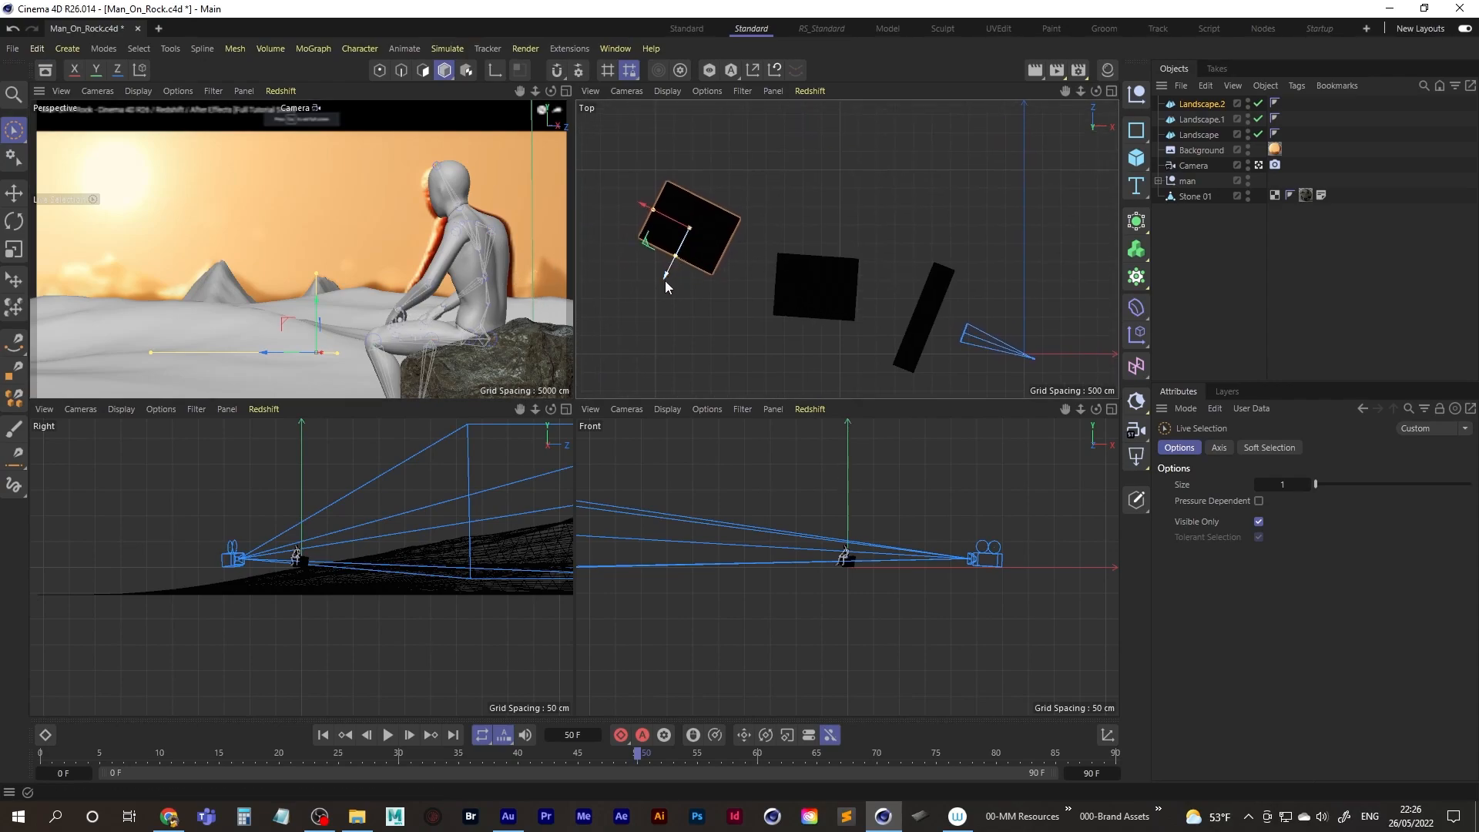
pyautogui.moveTo(669, 278); pyautogui.dragTo(682, 244)
pyautogui.keyDown('ctrl'); pyautogui.moveTo(683, 240); pyautogui.dragTo(681, 243); pyautogui.keyUp('ctrl')
pyautogui.moveTo(528, 272); pyautogui.dragTo(536, 260)
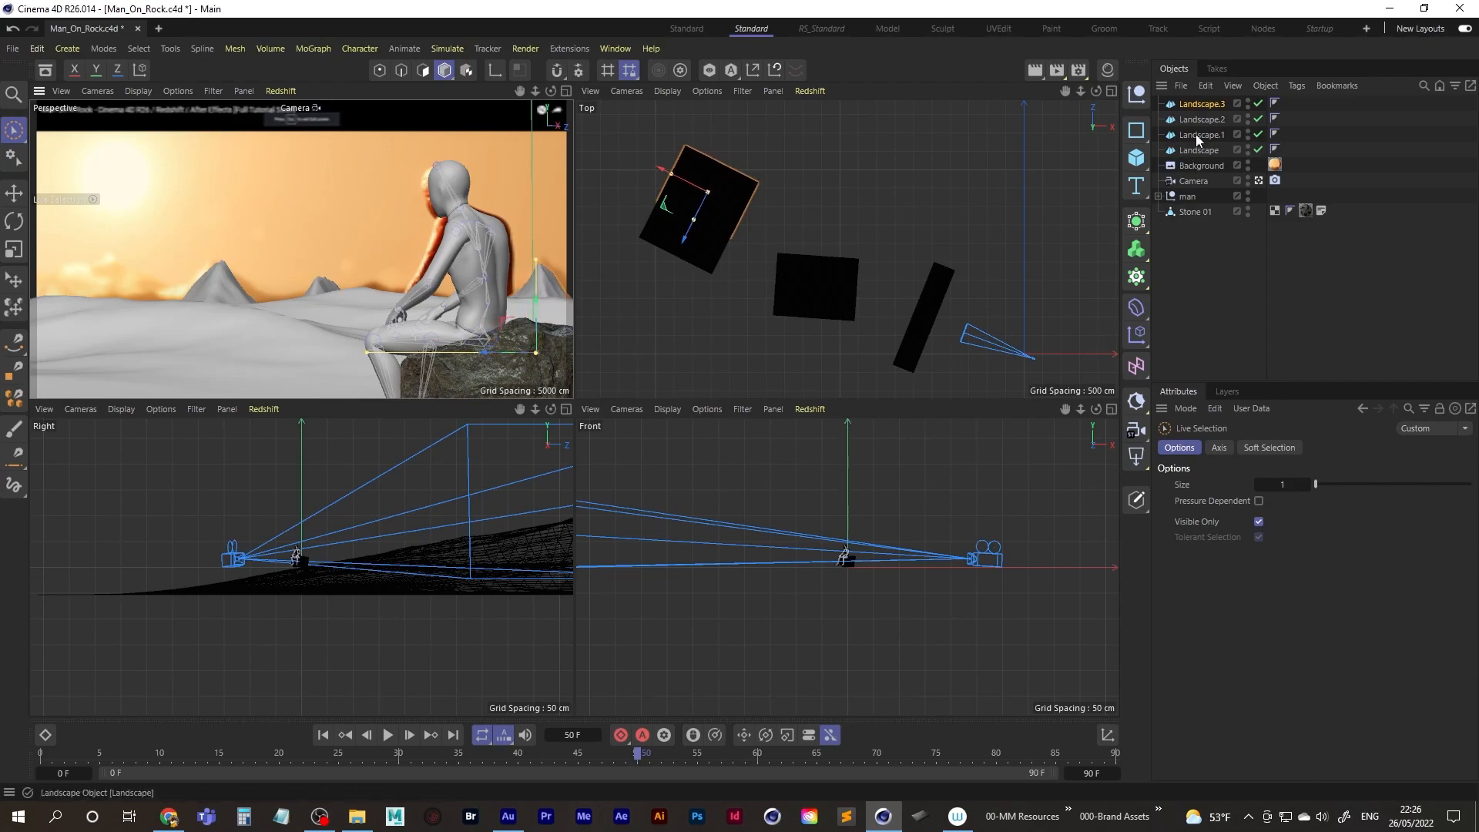
# Step: Set the seed of the mountain behind the man's back to 17
pyautogui.click(1203, 104)
pyautogui.click(1307, 653)
pyautogui.click(1308, 652)
pyautogui.click(1308, 652)
pyautogui.click(1308, 651)
pyautogui.click(1308, 652)
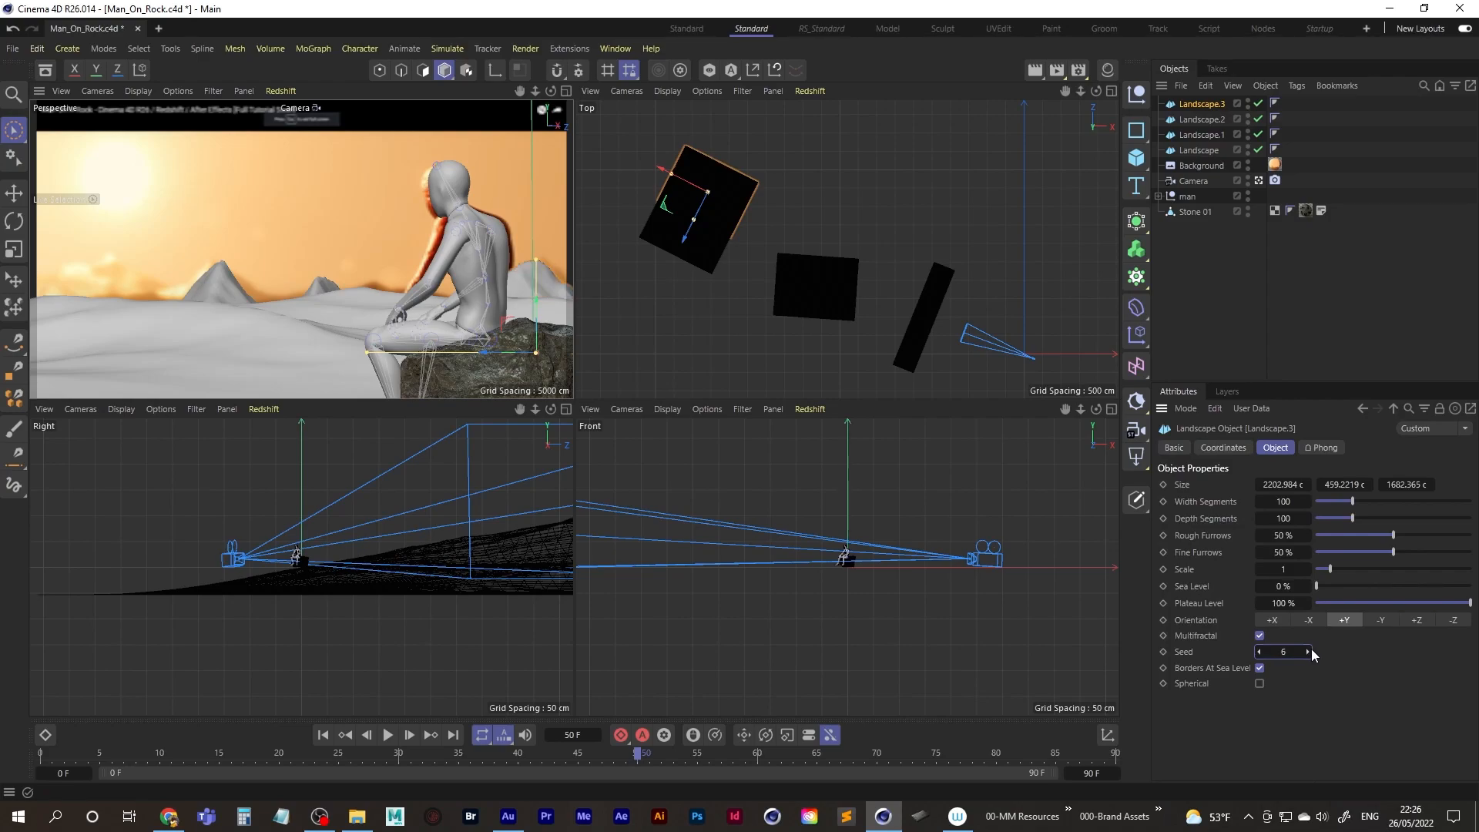
pyautogui.click(1308, 652)
pyautogui.click(1308, 652)
pyautogui.click(1308, 651)
pyautogui.click(1308, 652)
pyautogui.click(1308, 652)
pyautogui.click(1308, 652)
pyautogui.click(1308, 652)
pyautogui.click(1308, 652)
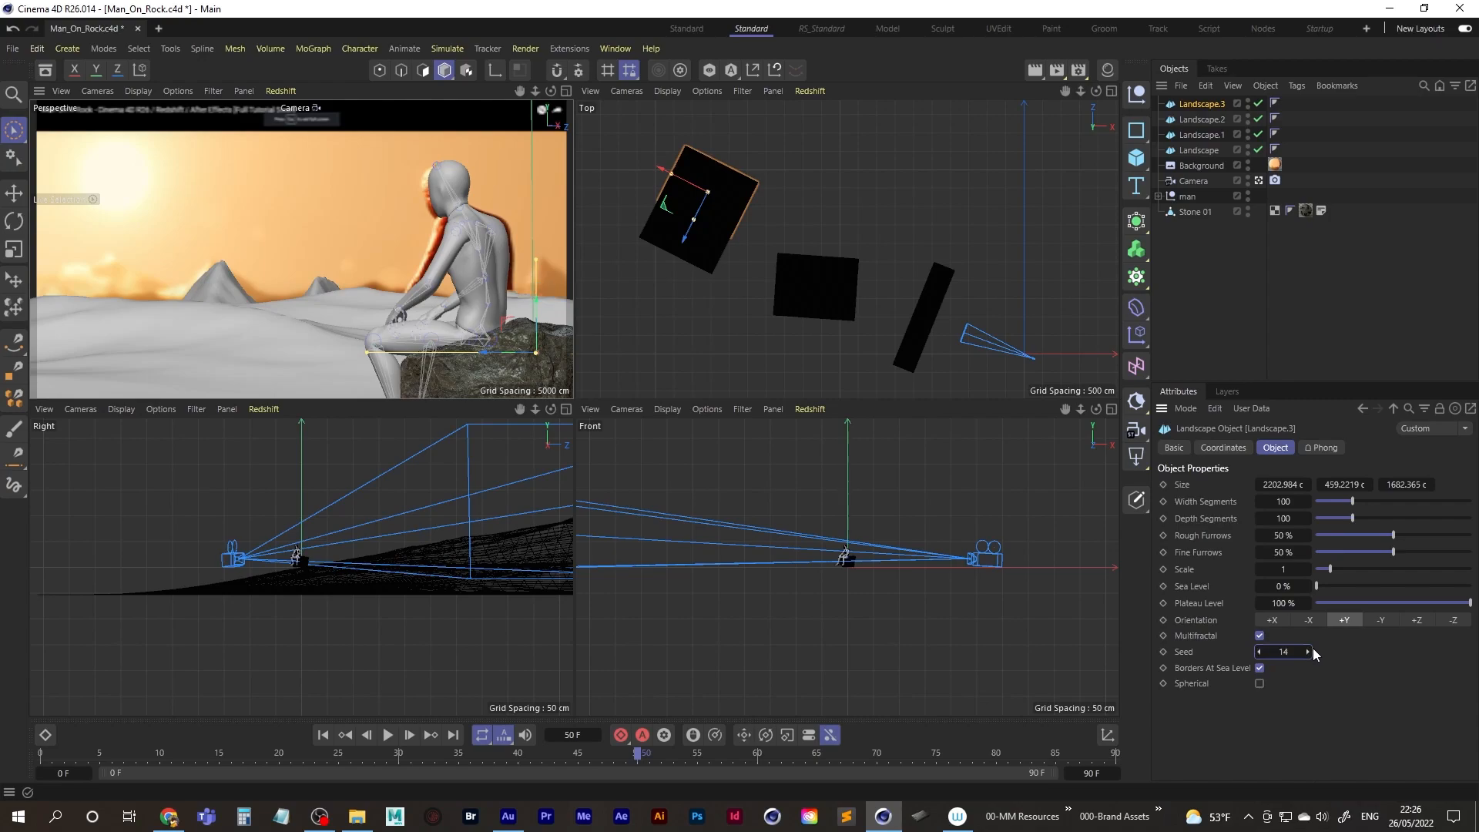
pyautogui.click(1309, 651)
pyautogui.click(1309, 652)
# Step: Move the mountain behind the man's back farther from the camera and raise it above the horizon
pyautogui.moveTo(536, 304); pyautogui.dragTo(538, 298)
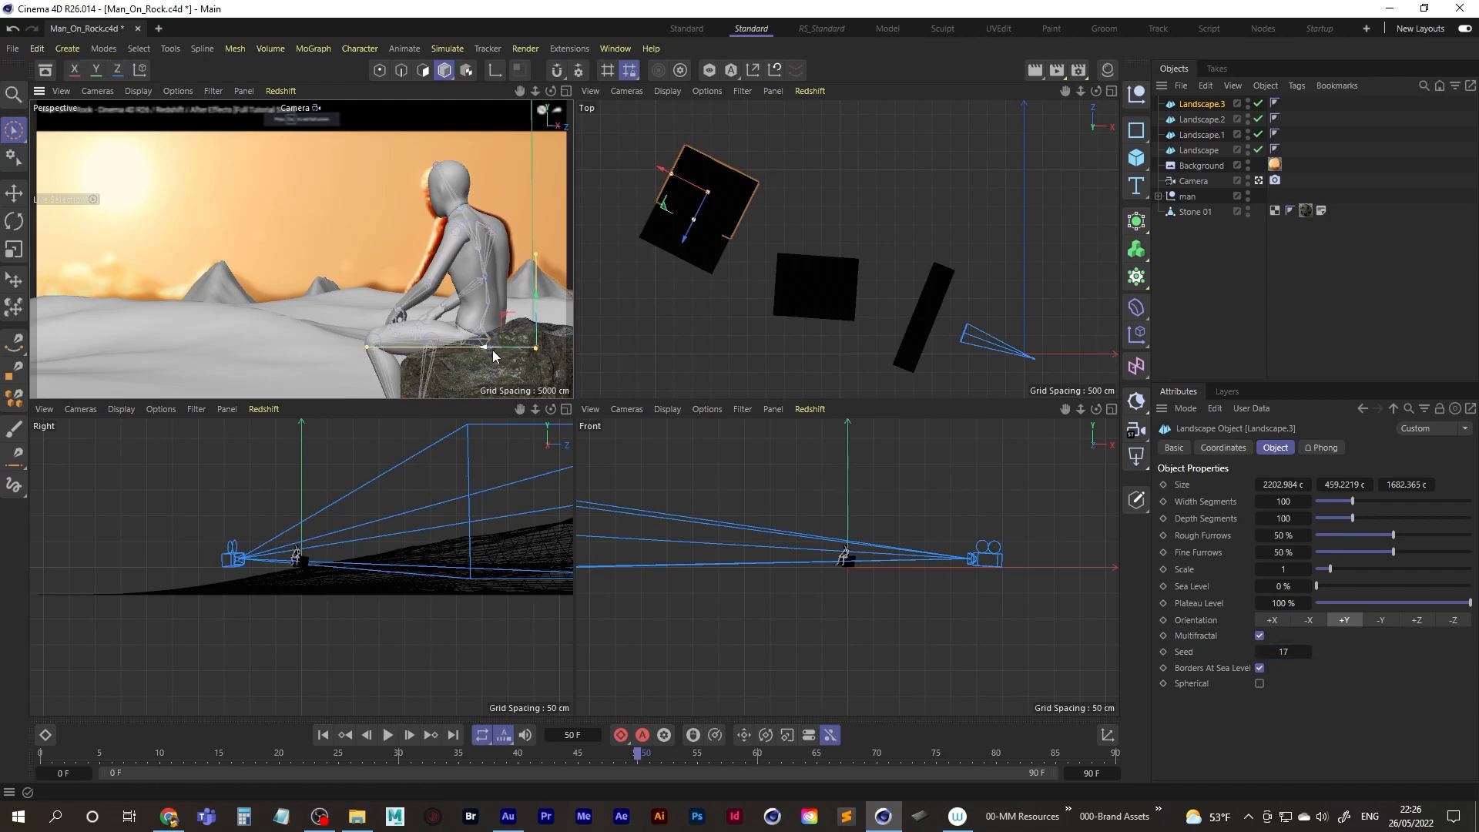
pyautogui.moveTo(670, 209); pyautogui.dragTo(614, 187)
pyautogui.moveTo(558, 333); pyautogui.dragTo(556, 298)
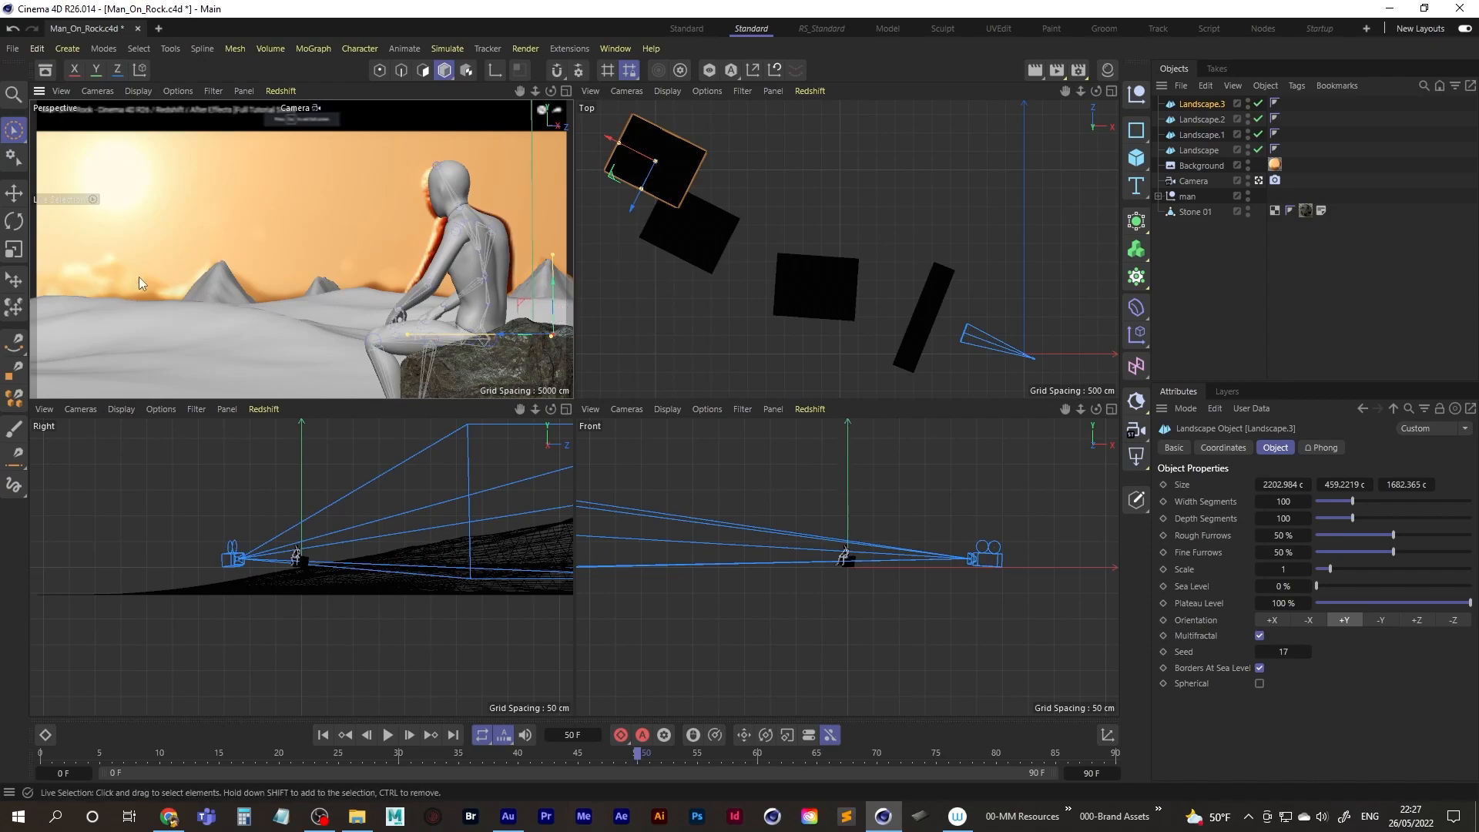
# Step: Duplicate that mountain, place the copy beneath the sun, and rotate it about its vertical axis to show a broader ridge
pyautogui.moveTo(813, 266); pyautogui.dragTo(915, 258, button='middle')
pyautogui.moveTo(752, 215); pyautogui.dragTo(682, 299)
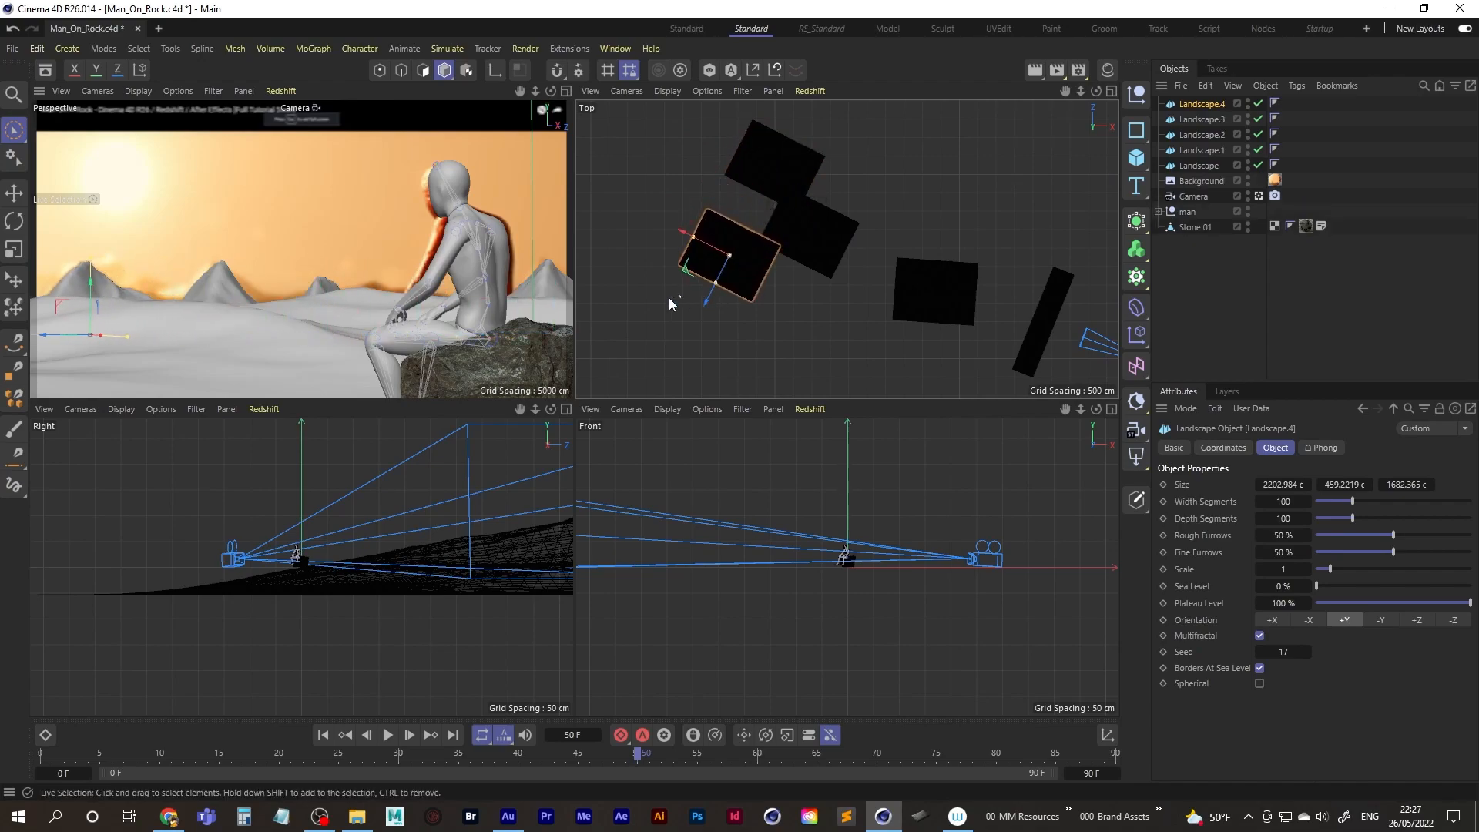
pyautogui.press('r')
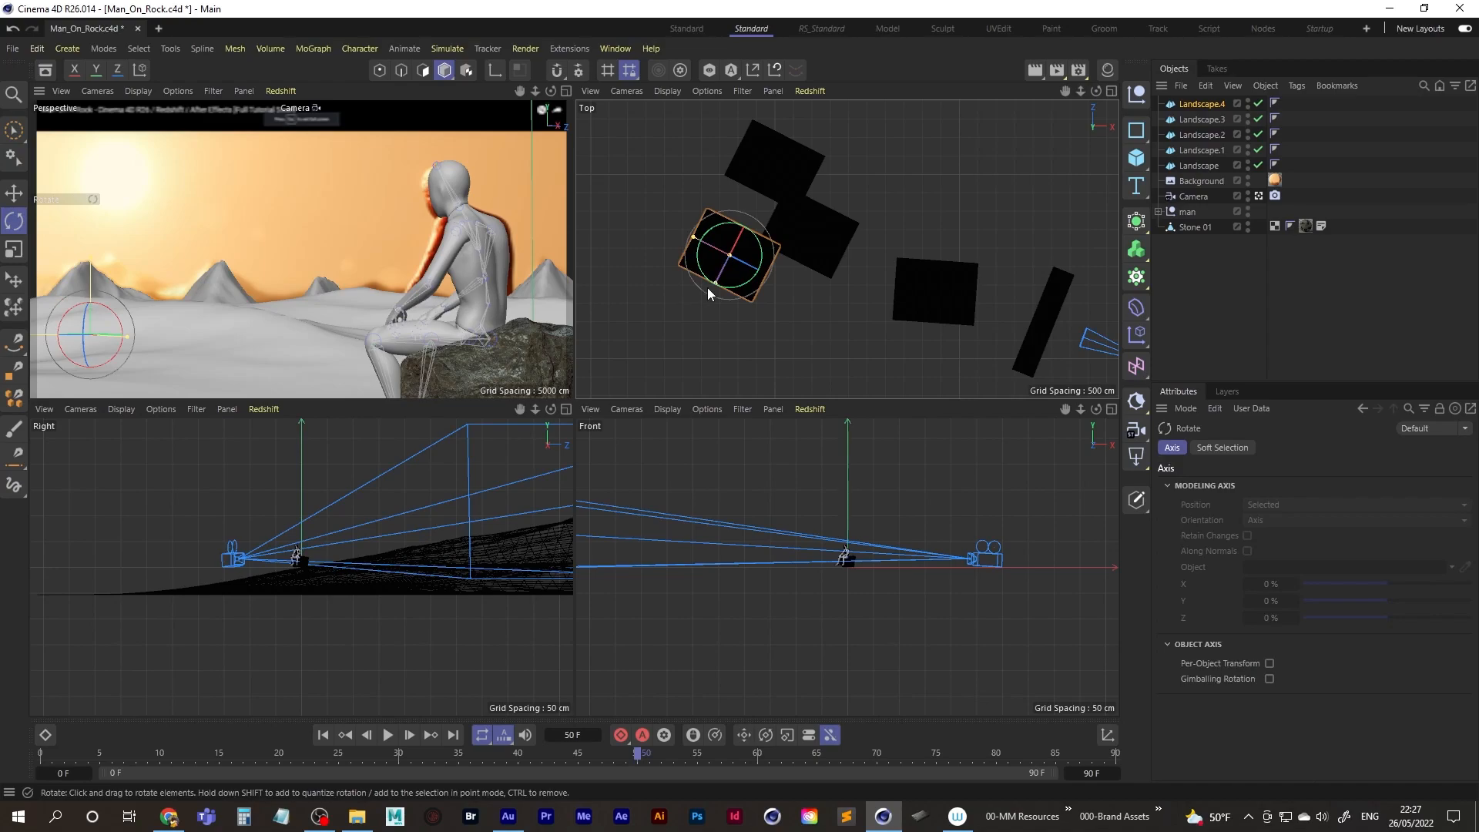
pyautogui.moveTo(745, 287)
pyautogui.mouseDown()
pyautogui.moveTo(724, 292)
pyautogui.moveTo(769, 284)
pyautogui.moveTo(724, 285)
pyautogui.mouseUp()
pyautogui.moveTo(226, 340); pyautogui.dragTo(148, 341)
pyautogui.press('space')
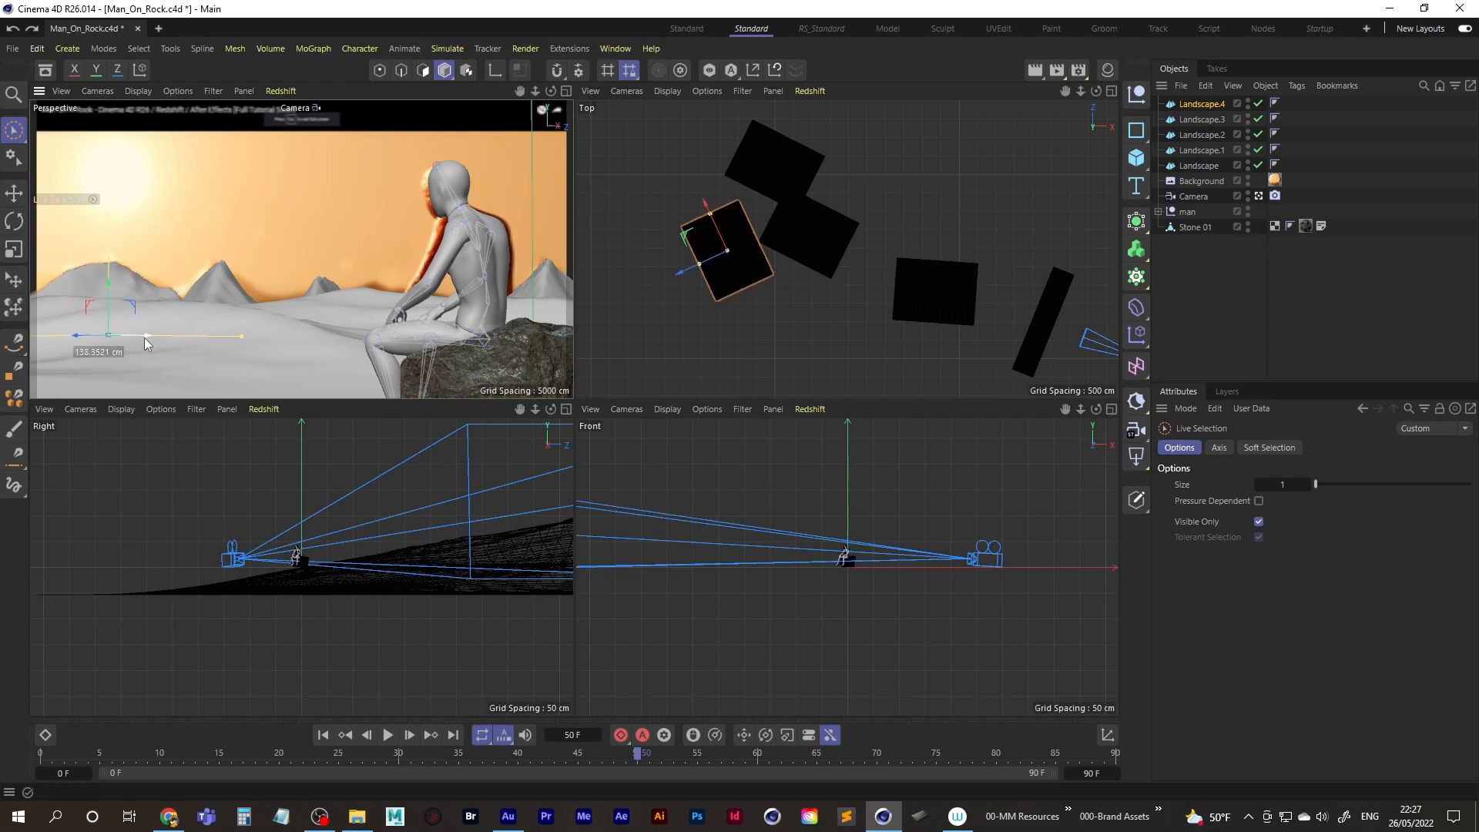
# Step: Move the mountain beneath the sun farther from the camera and raise it above the horizon
pyautogui.keyDown('shift'); pyautogui.click(110, 296); pyautogui.keyUp('shift')
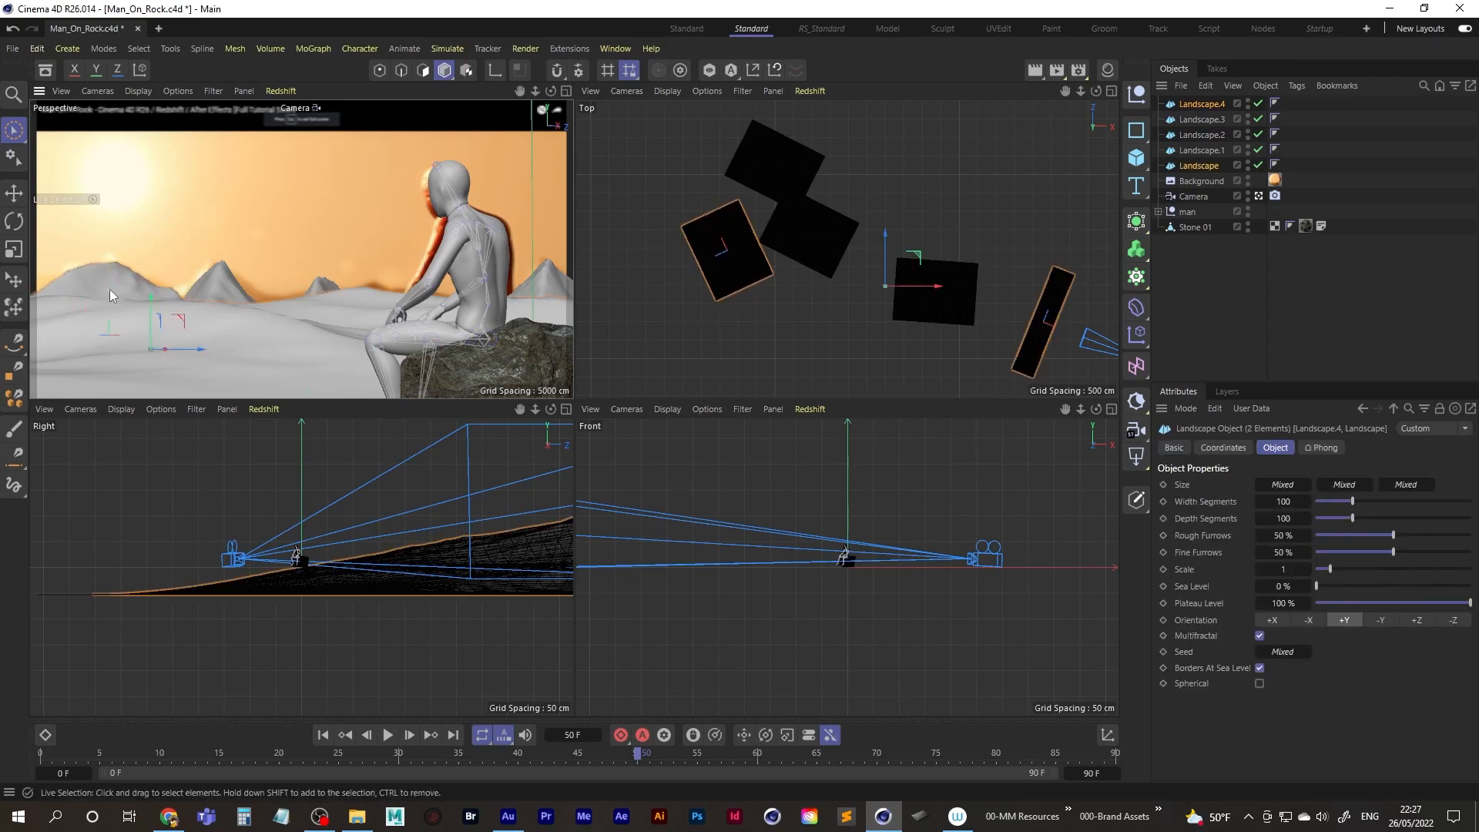
pyautogui.keyDown('ctrl'); pyautogui.click(114, 292); pyautogui.keyUp('ctrl')
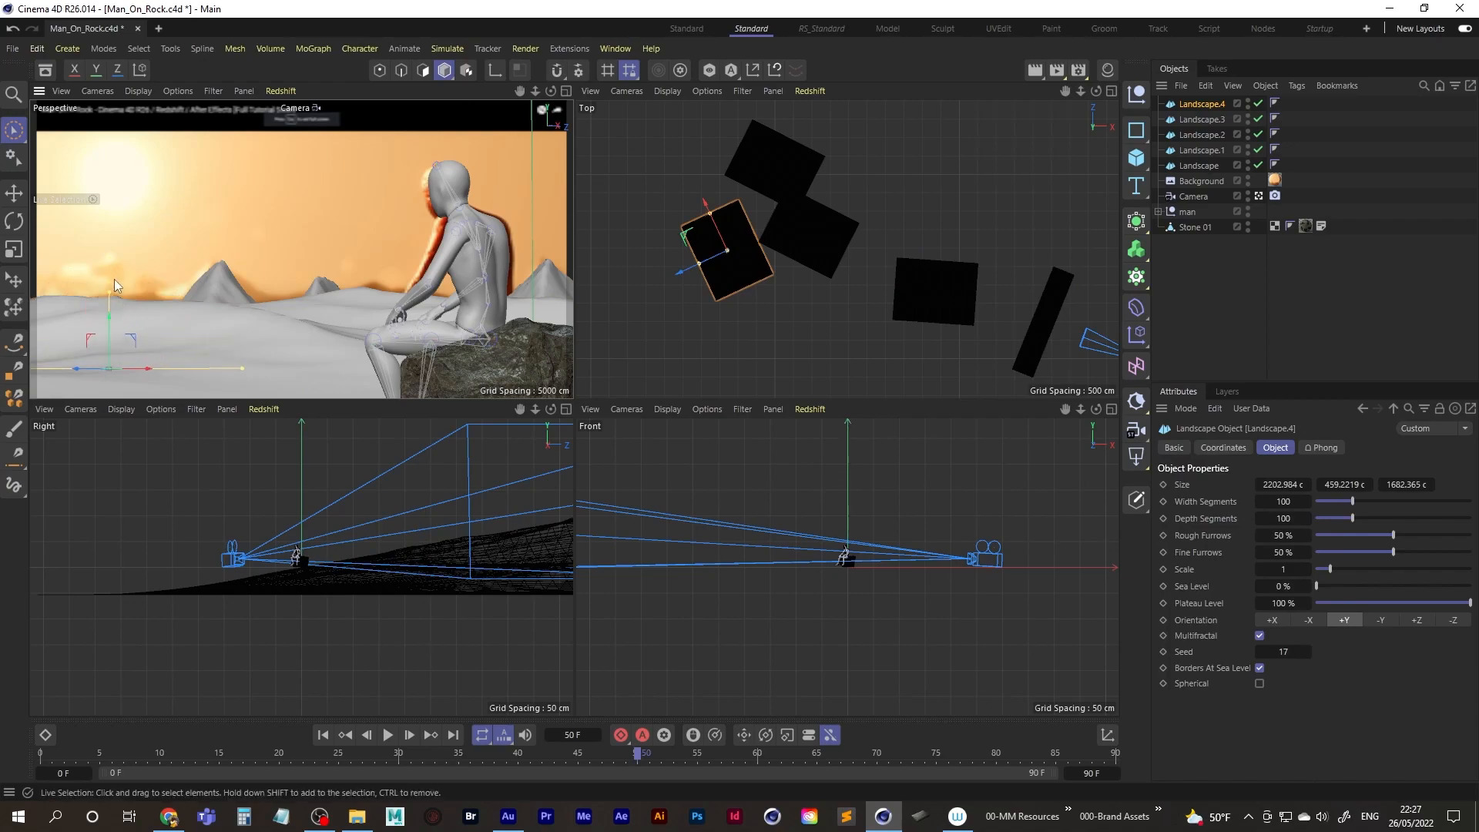
pyautogui.moveTo(685, 232); pyautogui.dragTo(573, 212)
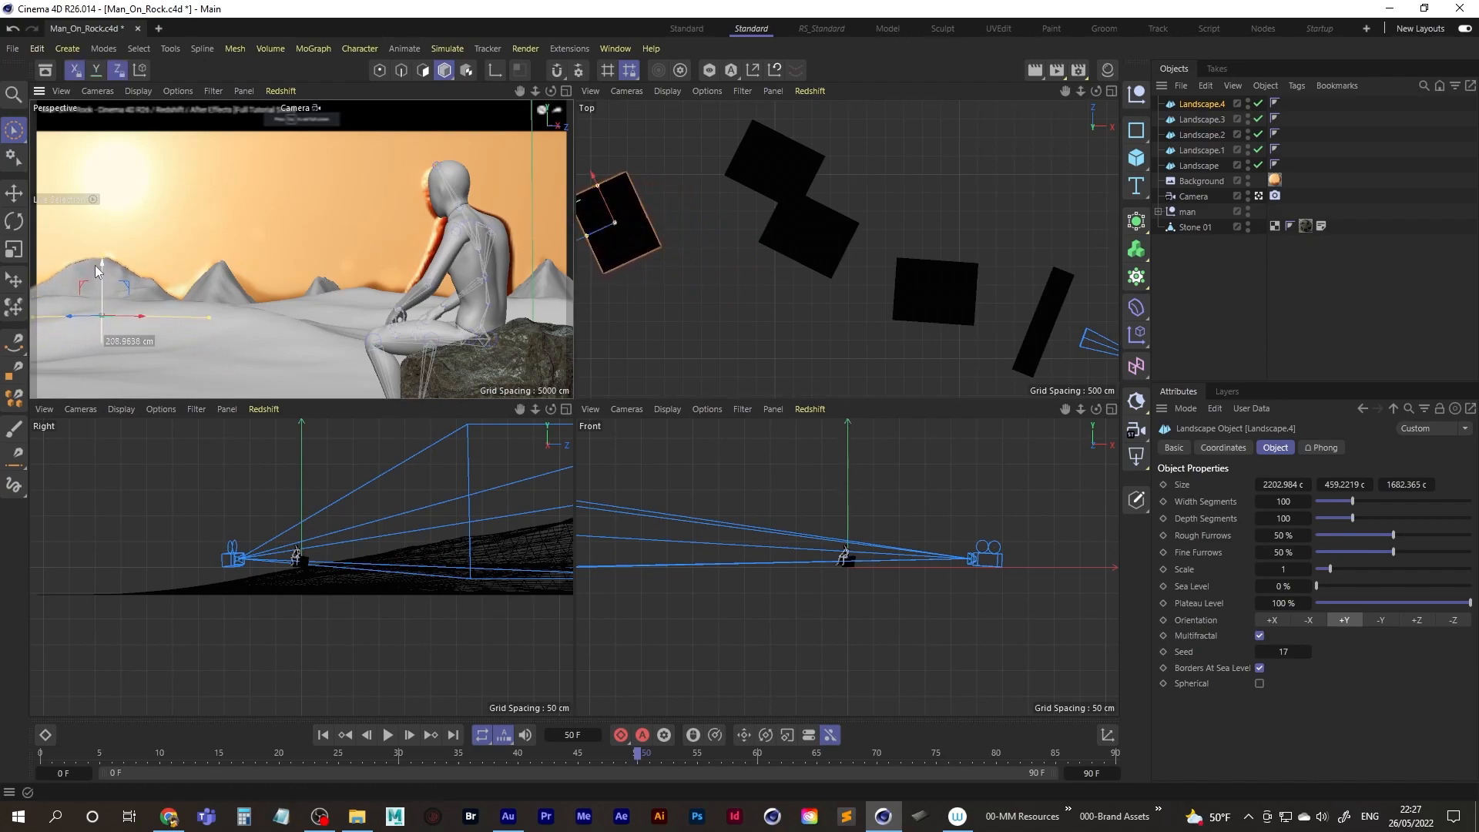
# Step: Set the seed of the mountain beneath the sun to 18
pyautogui.click(1306, 653)
pyautogui.click(1308, 653)
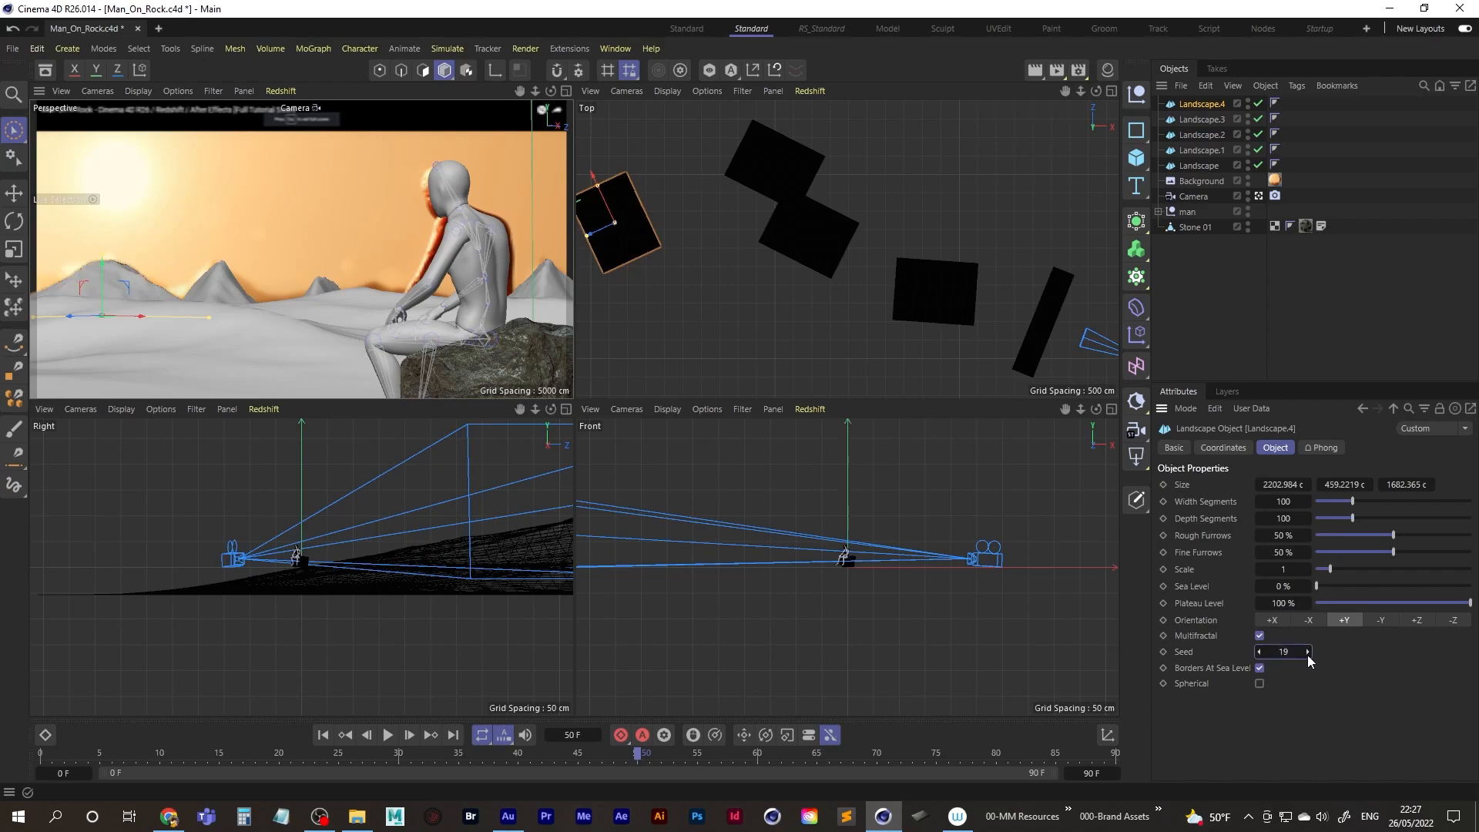
pyautogui.click(1258, 652)
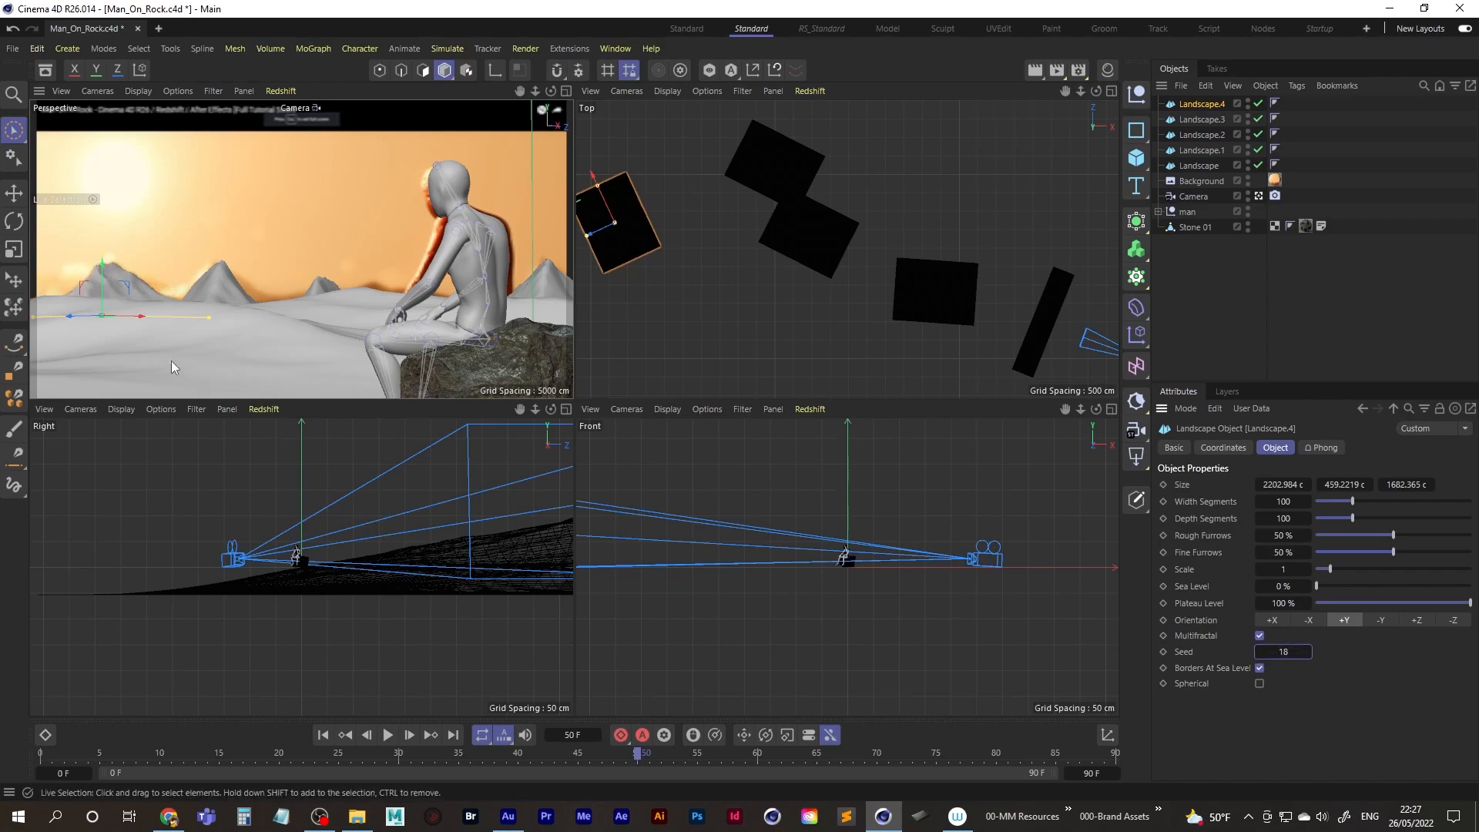
# Step: Rotate the mountain beneath the sun about its vertical axis, then widen it slightly and raise it a little above the dunes
pyautogui.press('r')
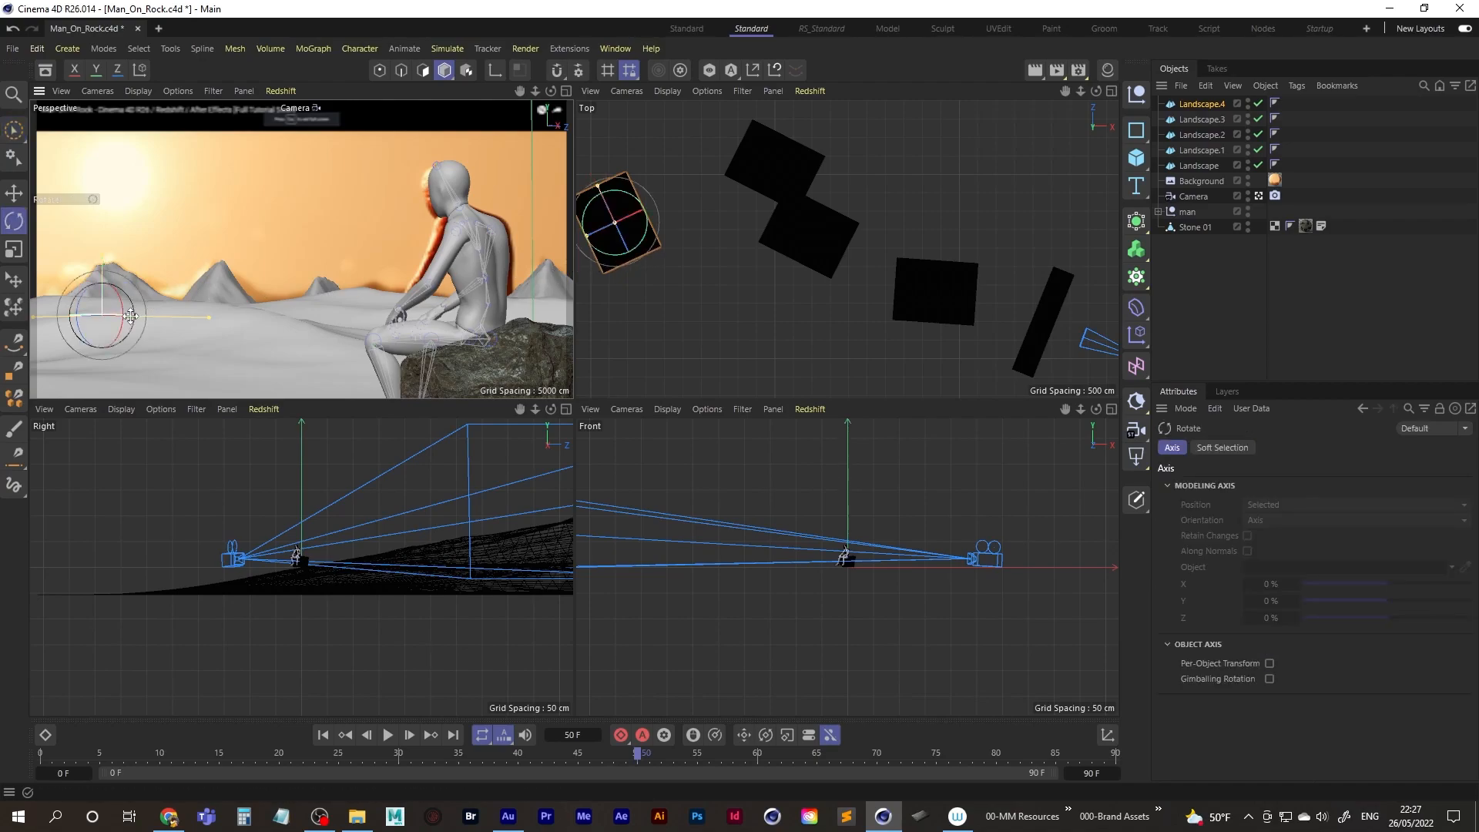
pyautogui.moveTo(109, 314); pyautogui.dragTo(75, 316)
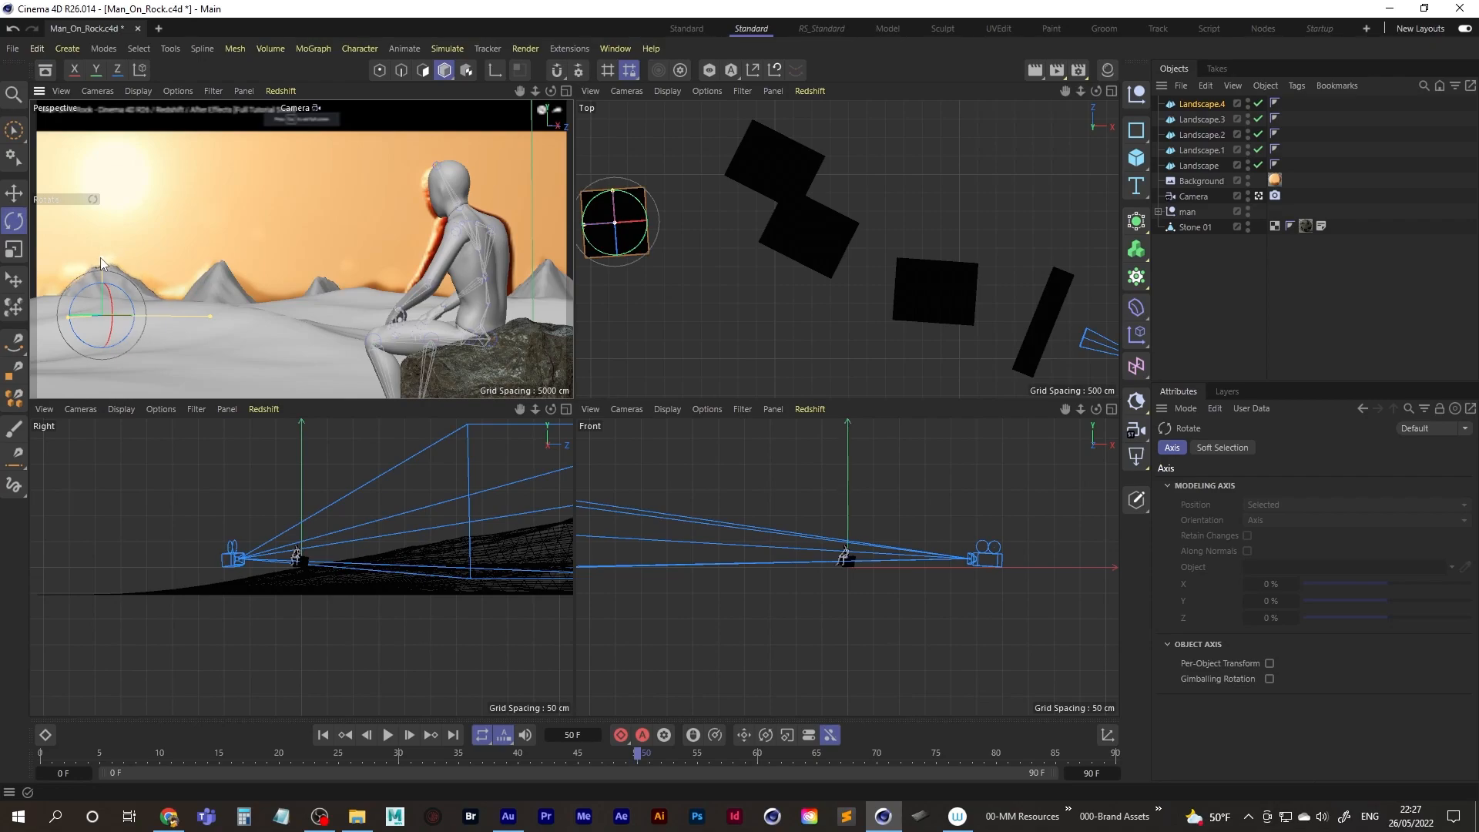
pyautogui.moveTo(211, 319); pyautogui.dragTo(238, 311)
pyautogui.press('9')
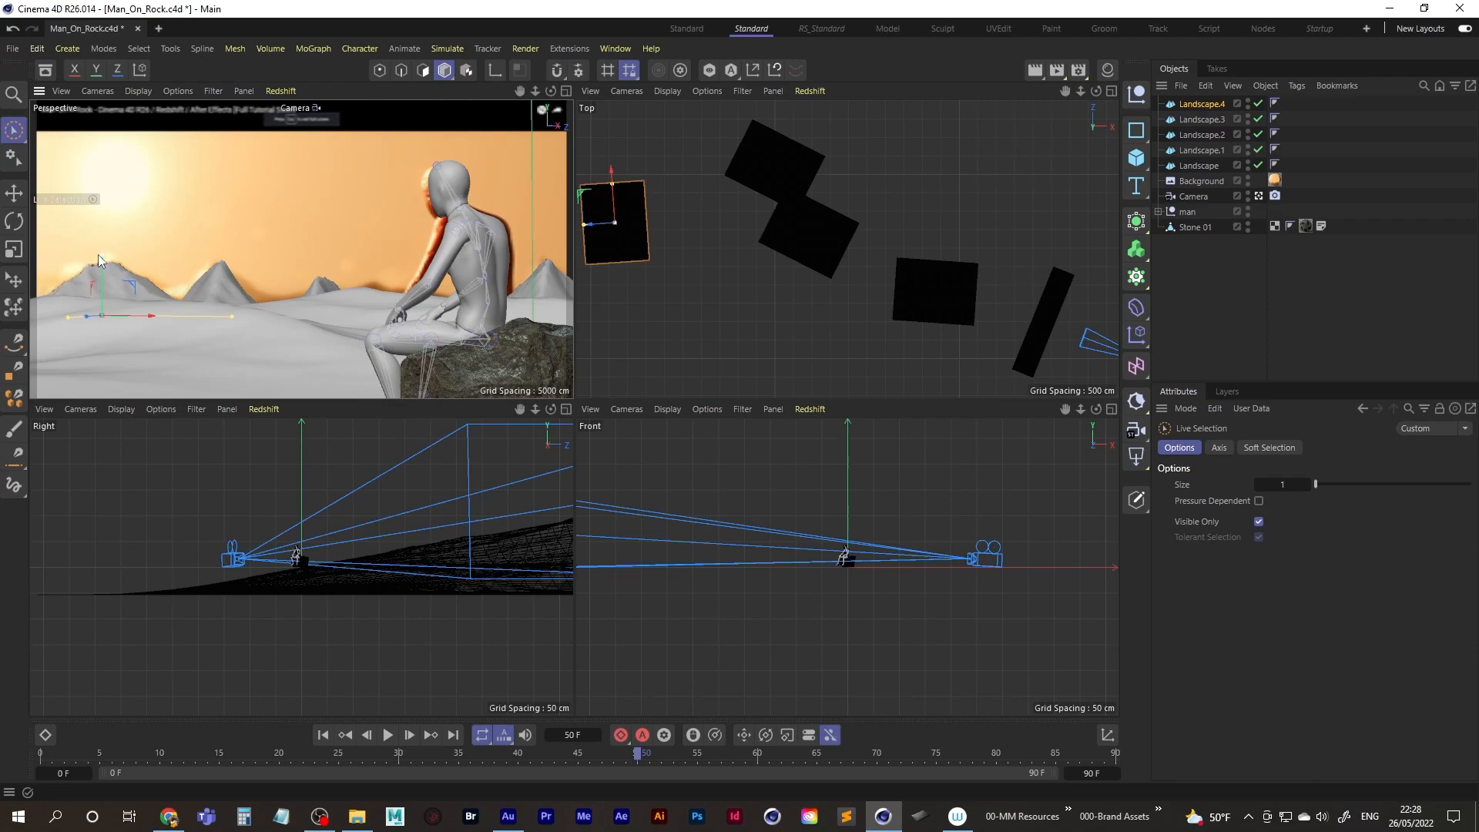
pyautogui.moveTo(106, 291); pyautogui.dragTo(106, 285)
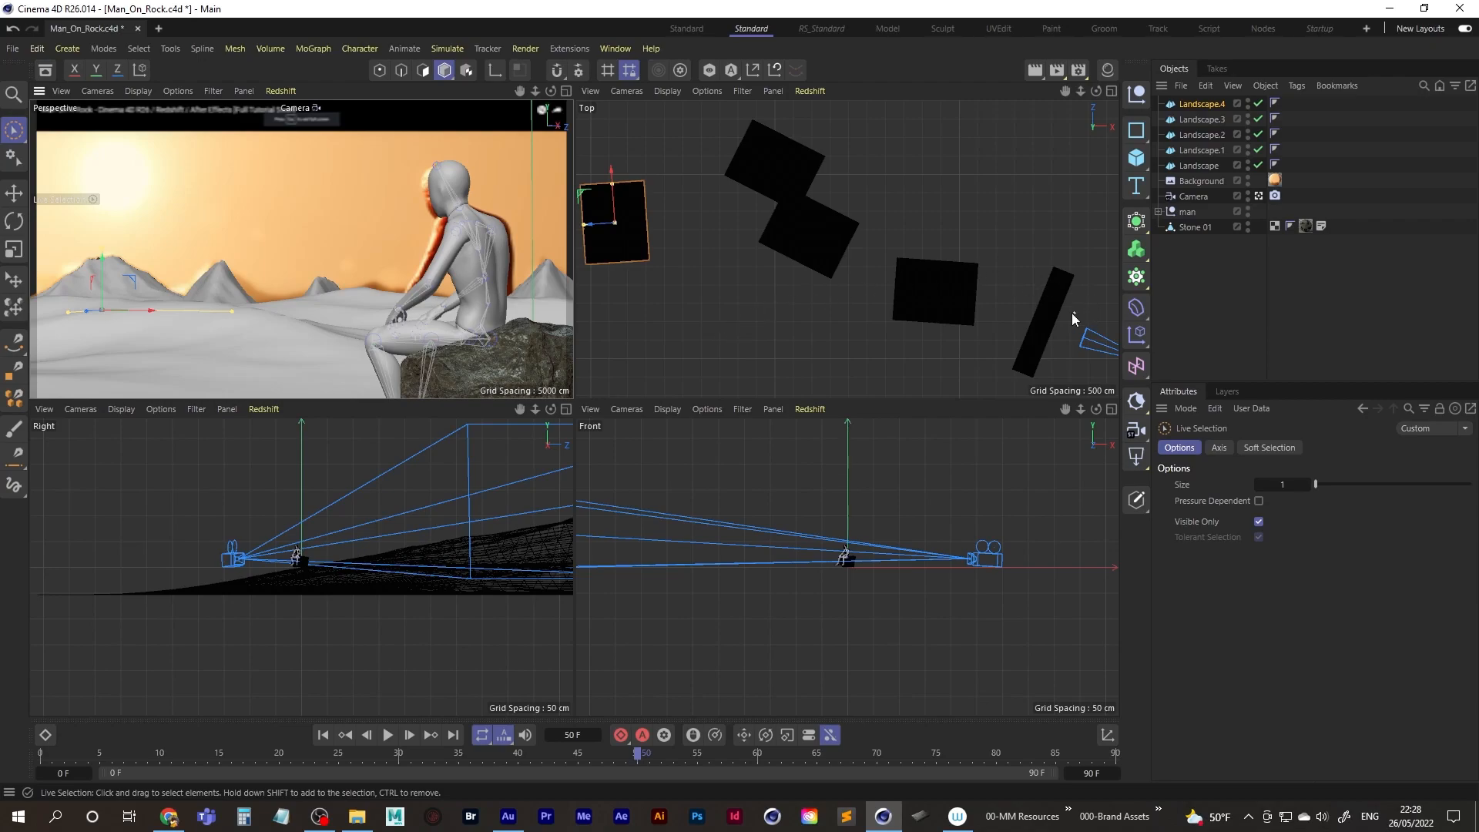
# Step: Lengthen the foreground dune landscape to about 3294 cm, keeping its 600 cm width
pyautogui.click(1050, 322)
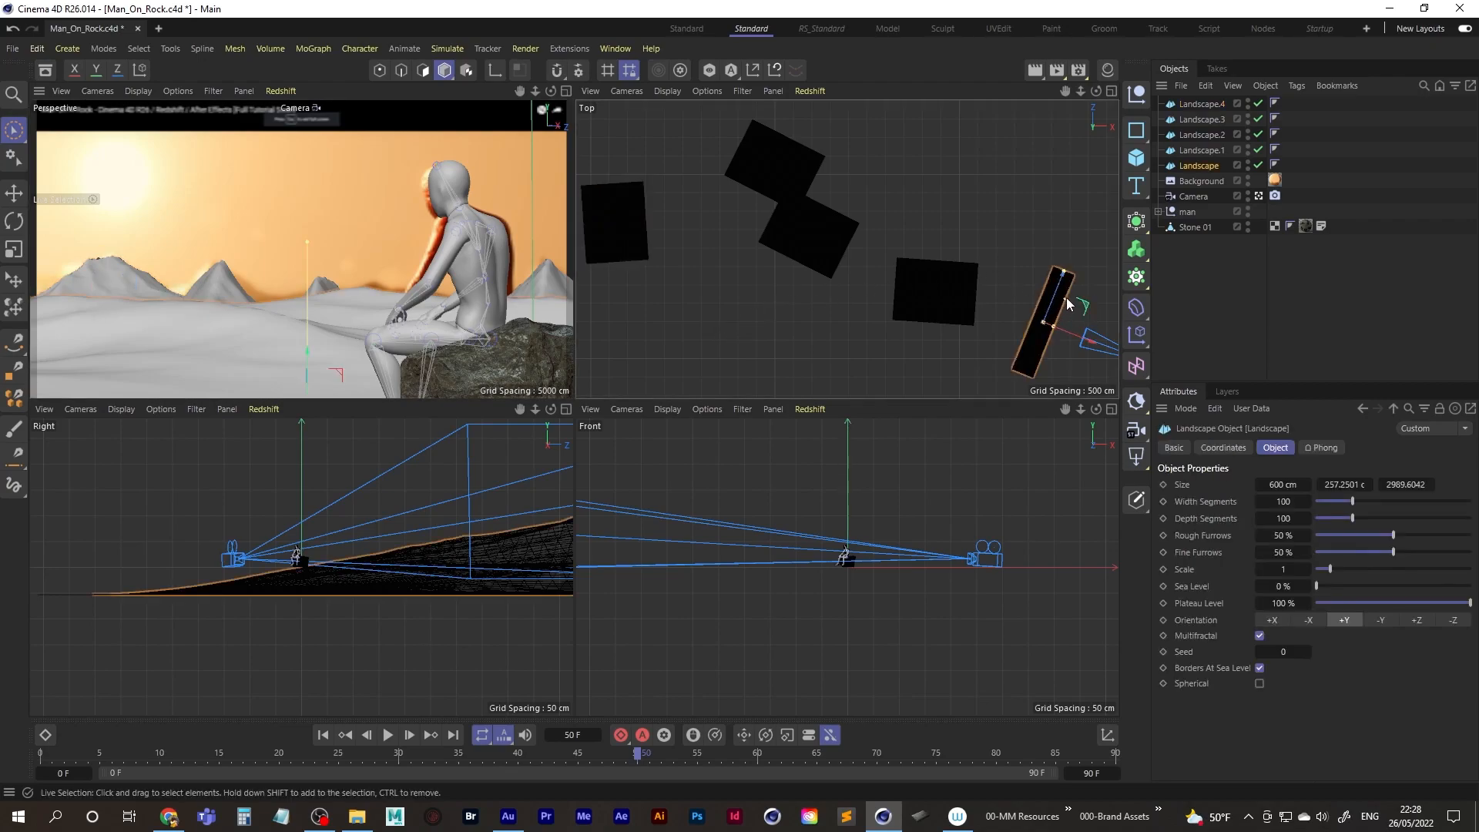
pyautogui.moveTo(1066, 277)
pyautogui.mouseDown()
pyautogui.moveTo(1034, 321)
pyautogui.moveTo(1049, 264)
pyautogui.mouseUp()
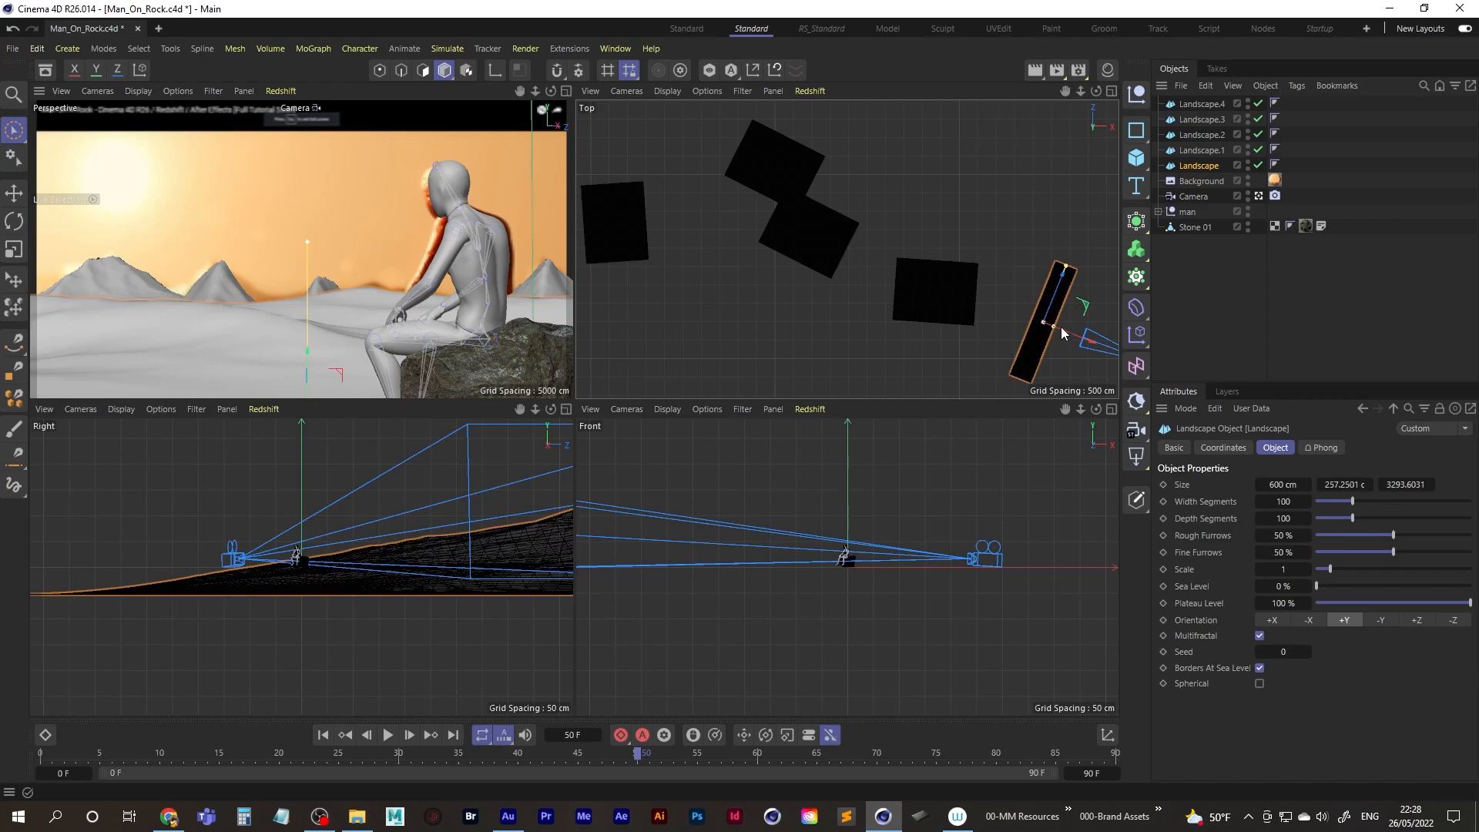
pyautogui.moveTo(1054, 329)
pyautogui.mouseDown()
pyautogui.moveTo(1072, 333)
pyautogui.moveTo(1034, 327)
pyautogui.moveTo(1080, 334)
pyautogui.mouseUp()
pyautogui.hotkey('ctrl', 'z')
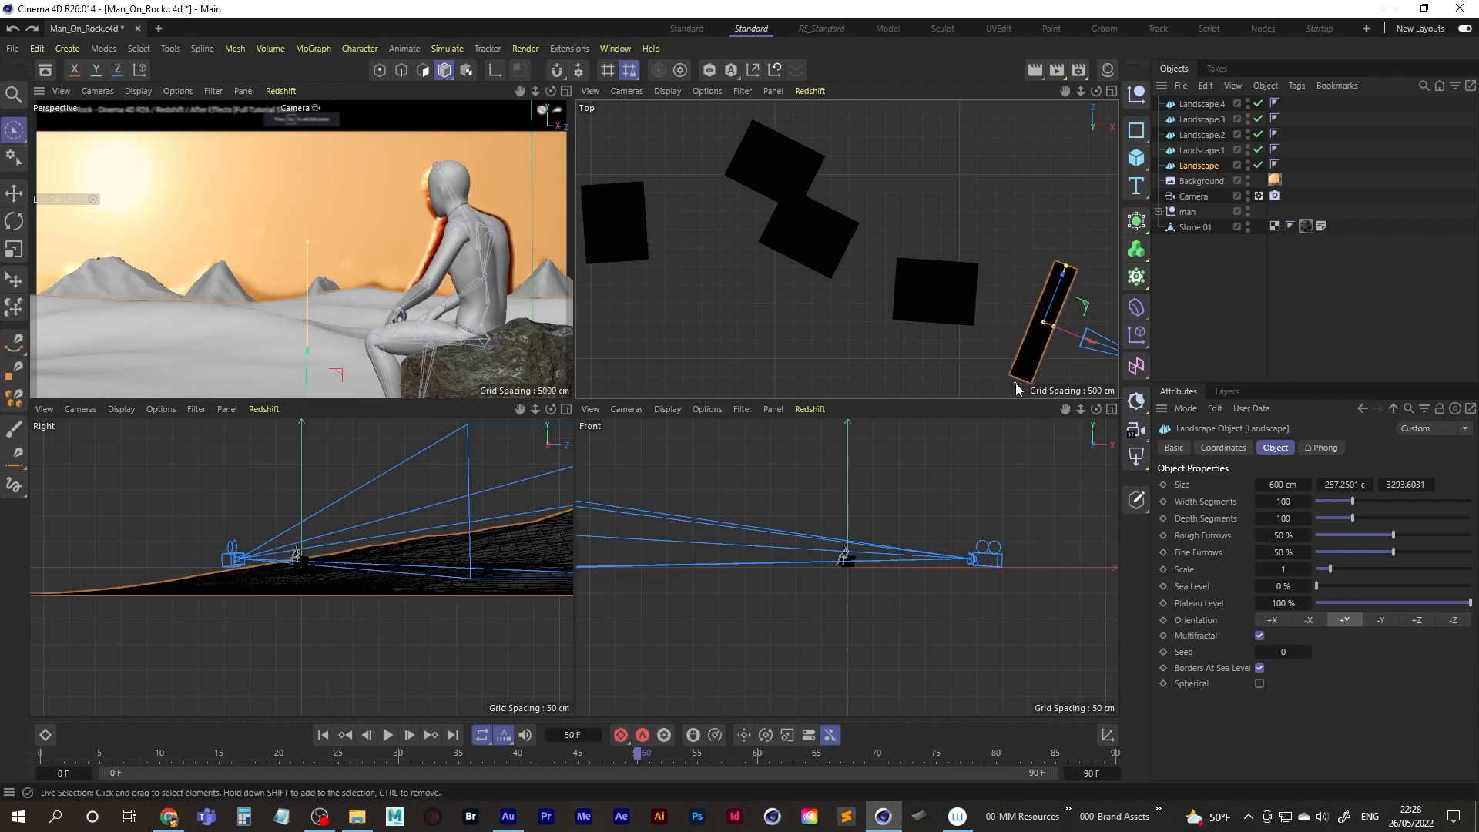
# Step: Try seeds 1 to 21 on the foreground dune and return the seed to 0
pyautogui.click(1308, 653)
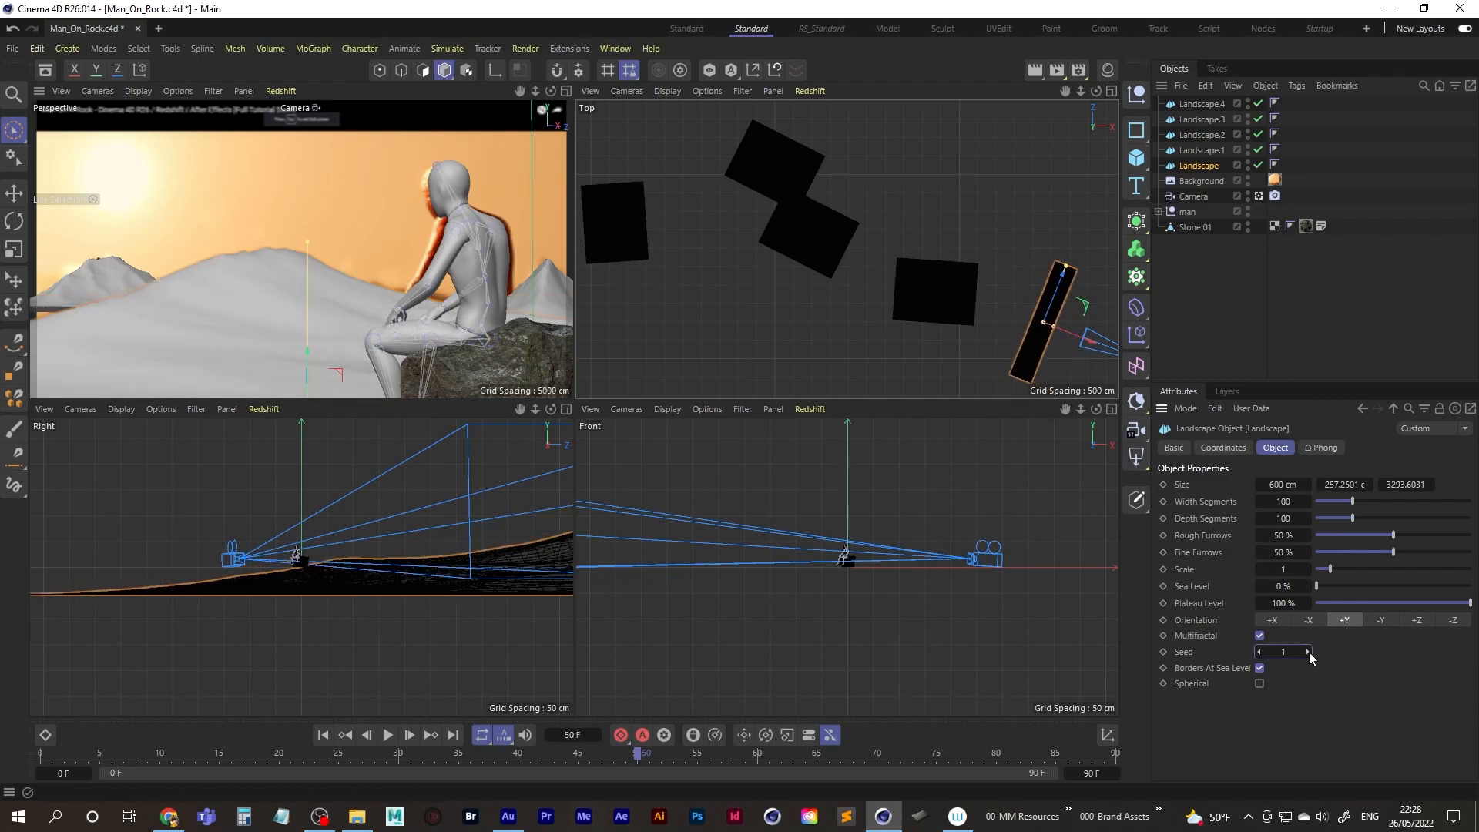
pyautogui.click(1308, 652)
pyautogui.click(1308, 652)
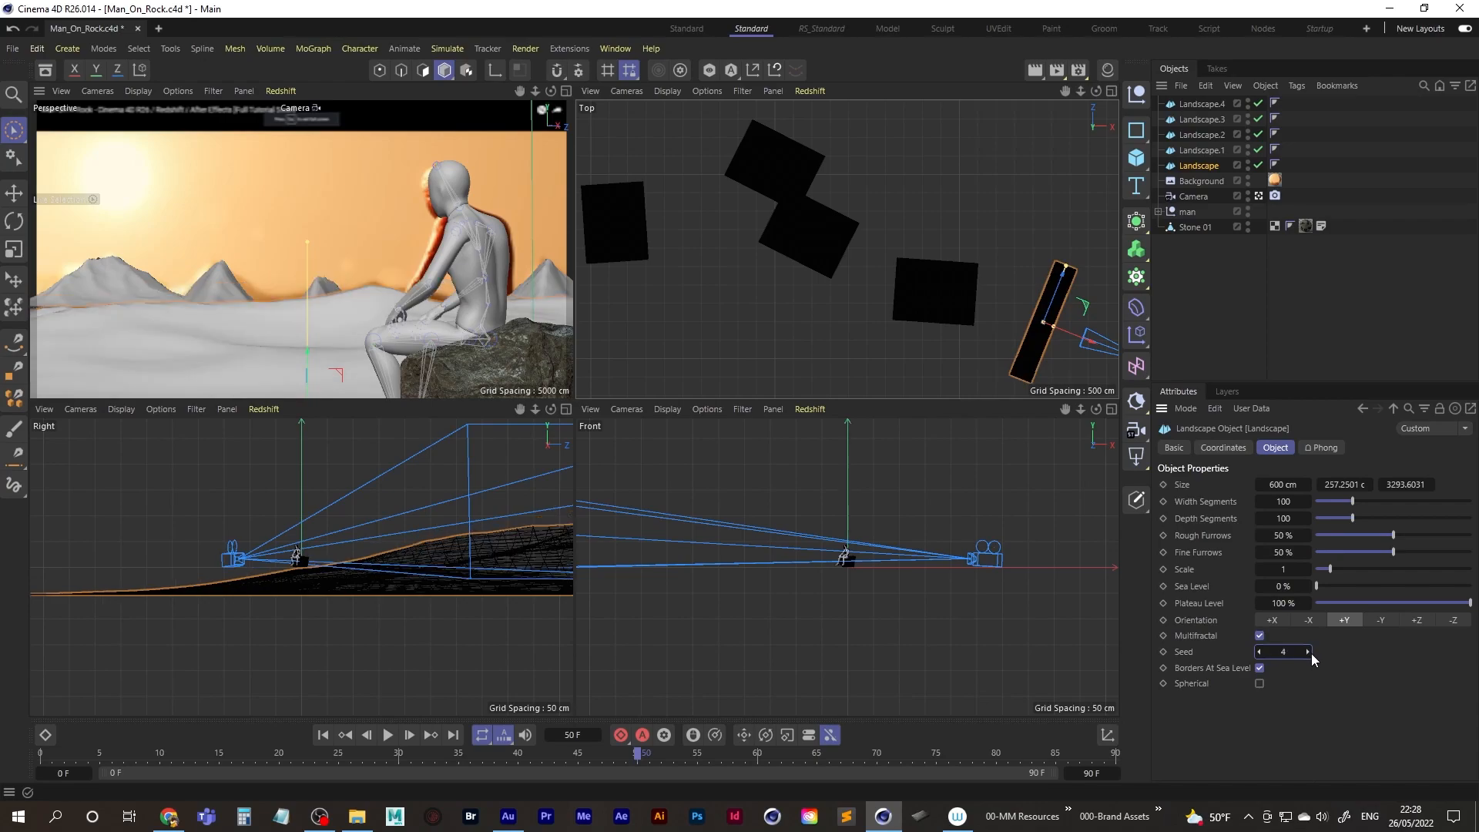
pyautogui.click(1308, 653)
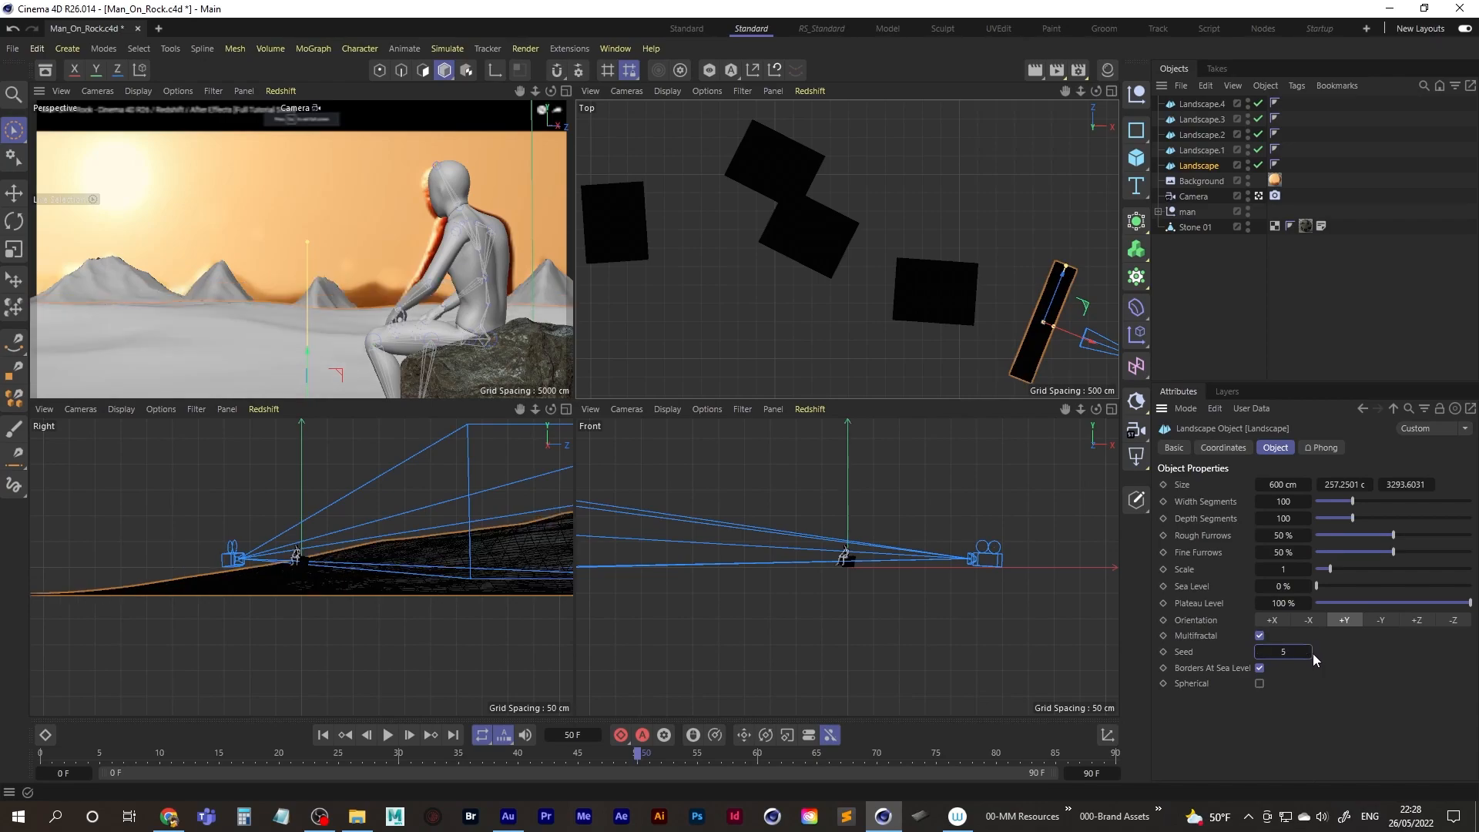
pyautogui.click(1308, 653)
pyautogui.click(1308, 652)
pyautogui.click(1308, 652)
pyautogui.click(1308, 652)
pyautogui.click(1308, 652)
pyautogui.click(1308, 652)
pyautogui.click(1308, 652)
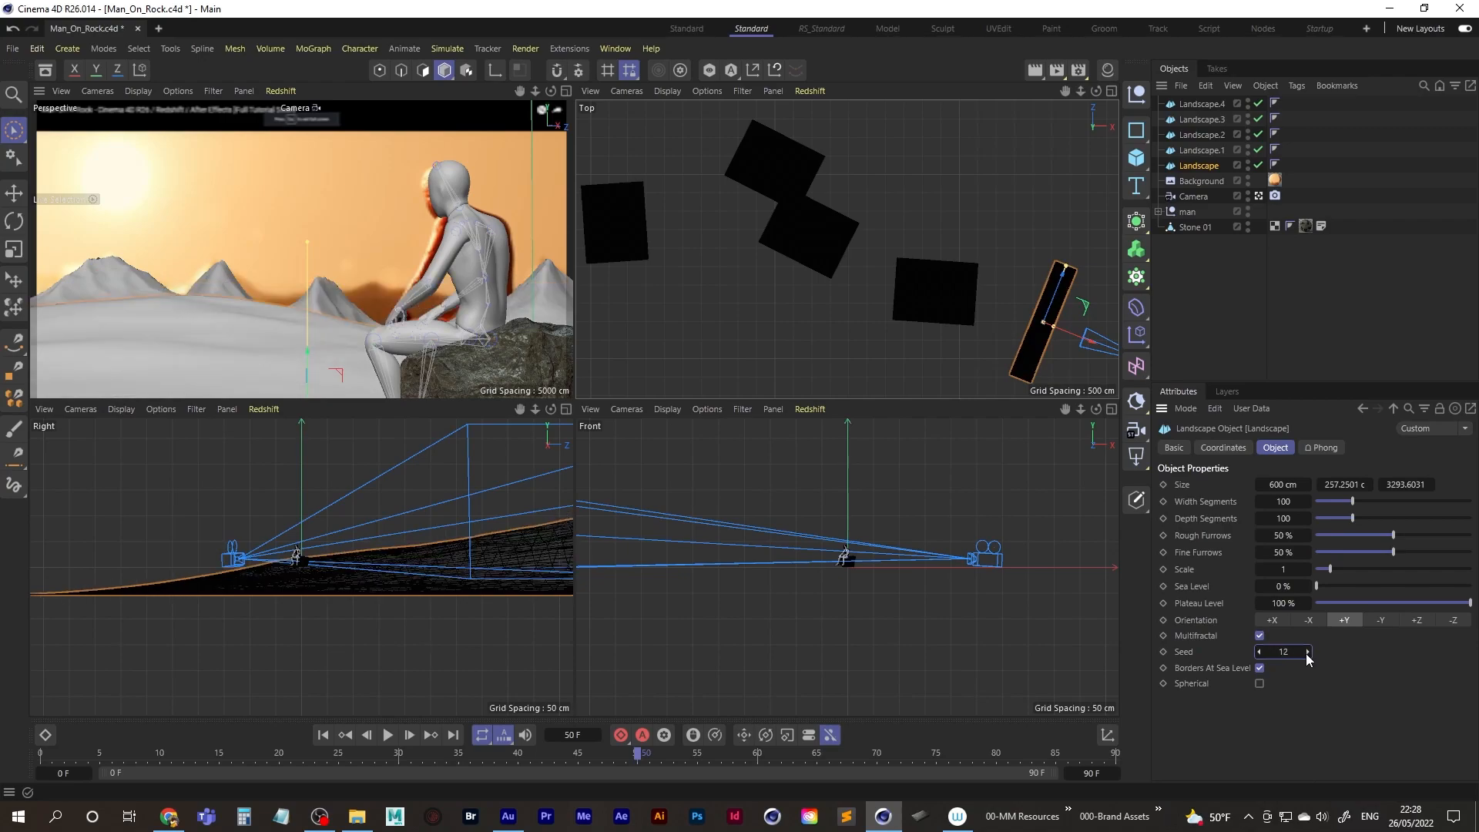
pyautogui.click(1308, 652)
pyautogui.click(1308, 653)
pyautogui.click(1308, 652)
pyautogui.click(1308, 652)
pyautogui.click(1308, 652)
pyautogui.click(1308, 652)
pyautogui.click(1308, 653)
pyautogui.click(1308, 652)
pyautogui.click(1308, 652)
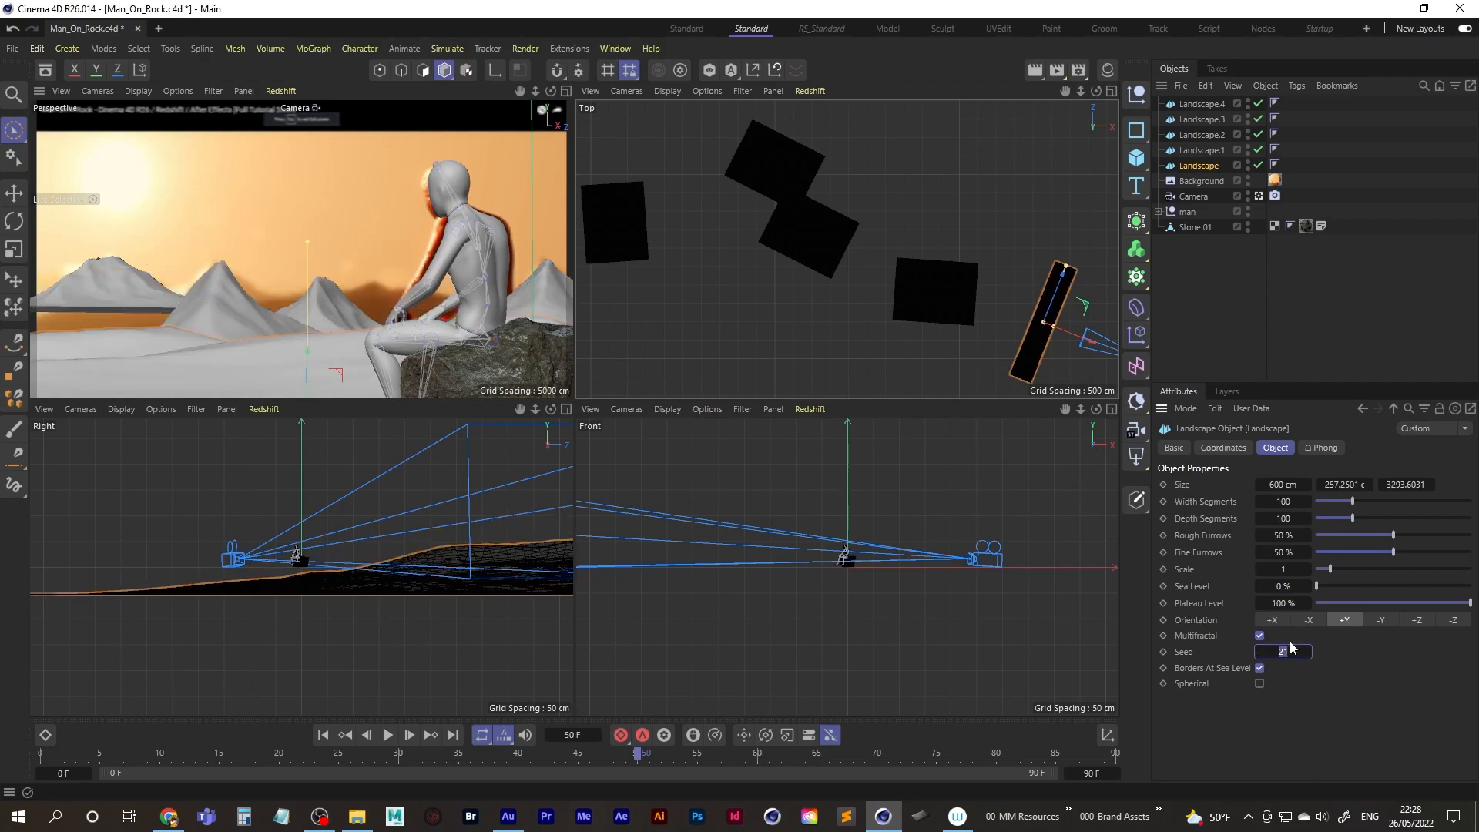
pyautogui.press('Return')
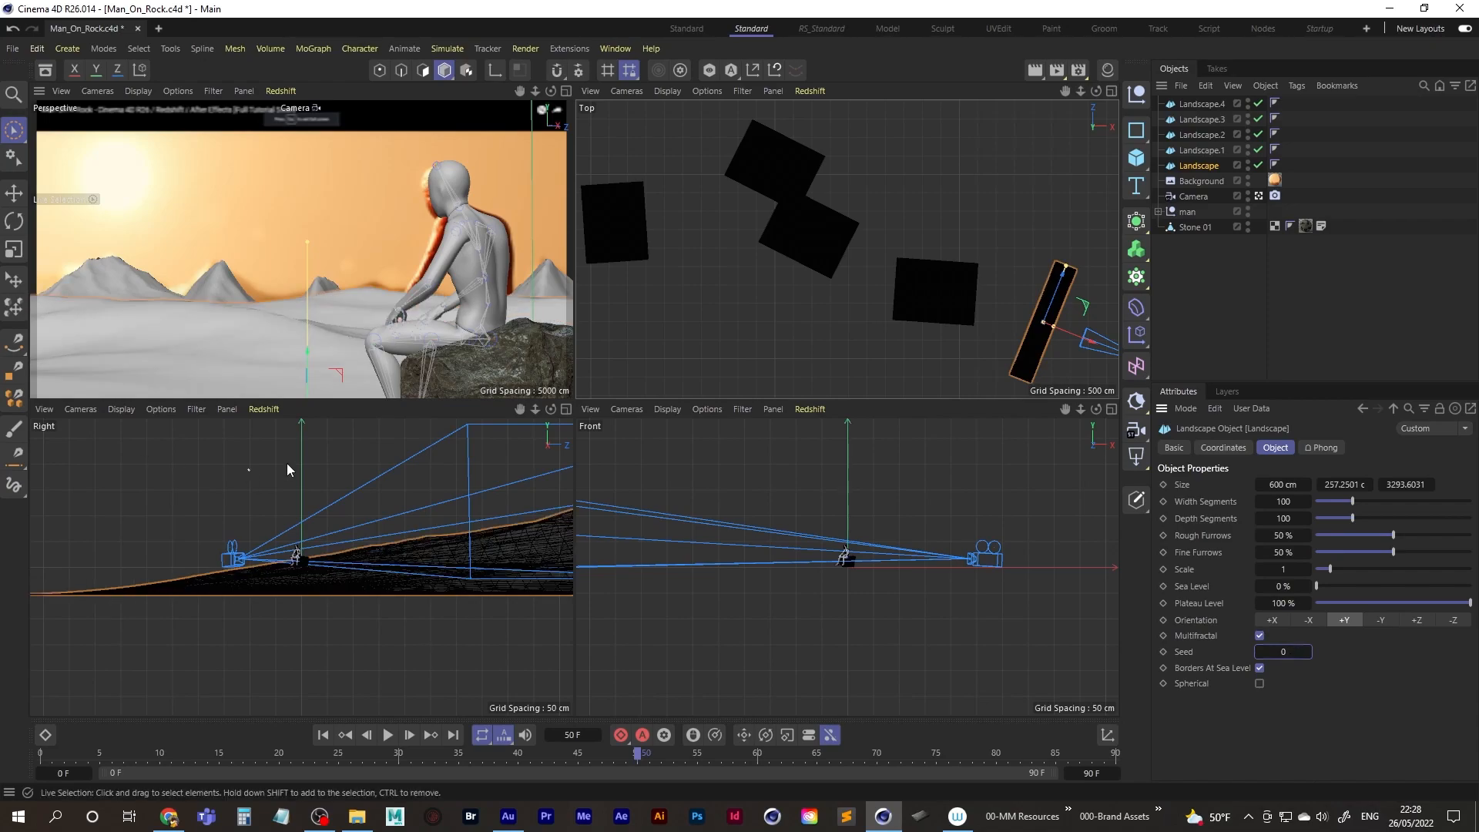
# Step: Lower the foreground dune slightly and lower the mountain beneath the sun to sit behind it
pyautogui.moveTo(309, 360); pyautogui.dragTo(315, 371)
pyautogui.click(123, 282)
pyautogui.moveTo(105, 266); pyautogui.dragTo(101, 277)
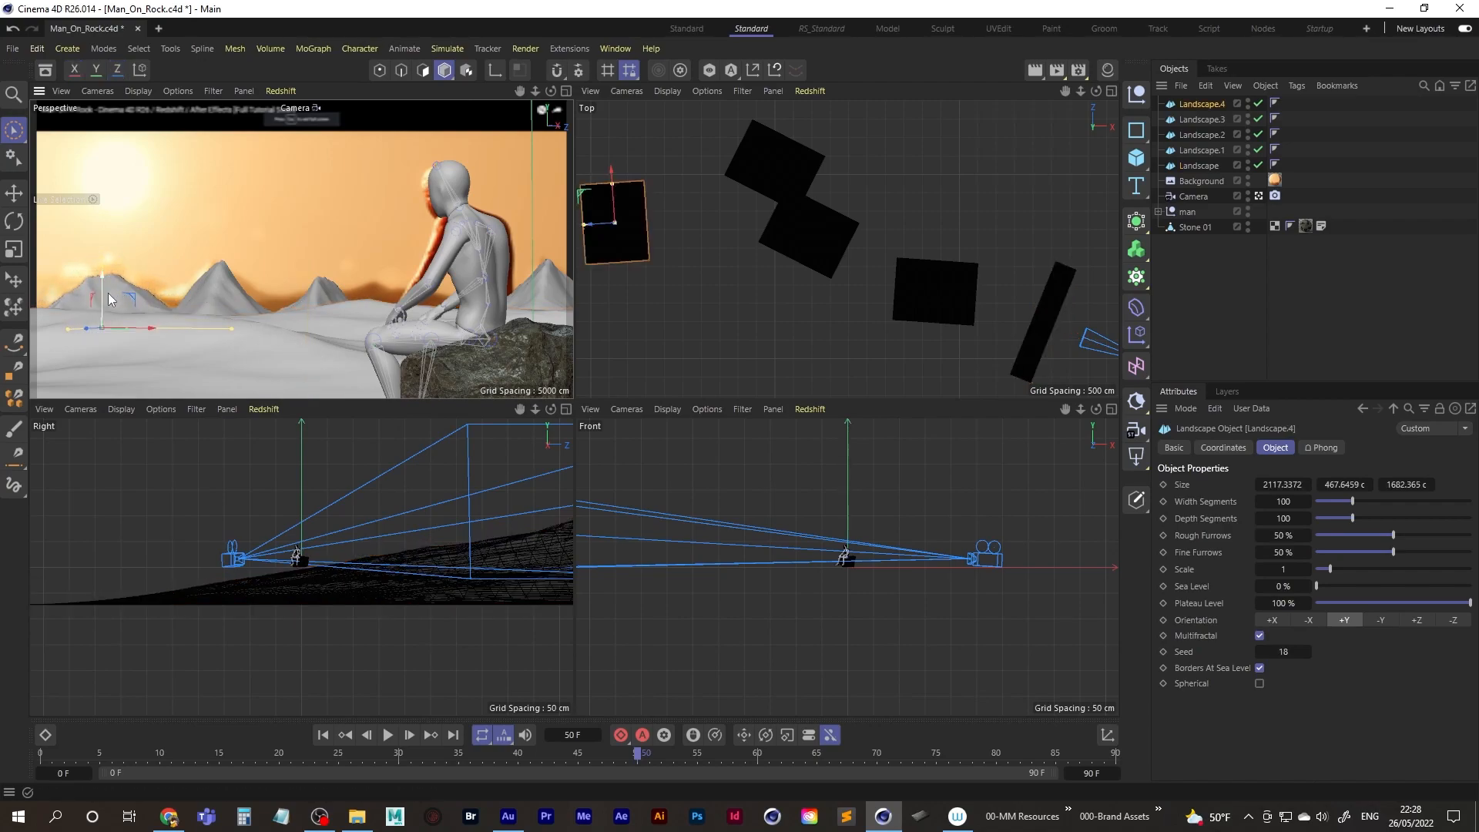
# Step: Enlarge the mountain beneath the sun to about 2782 cm wide, 573 cm high and 2811 cm deep
pyautogui.moveTo(101, 266); pyautogui.dragTo(103, 253)
pyautogui.moveTo(233, 330); pyautogui.dragTo(271, 329)
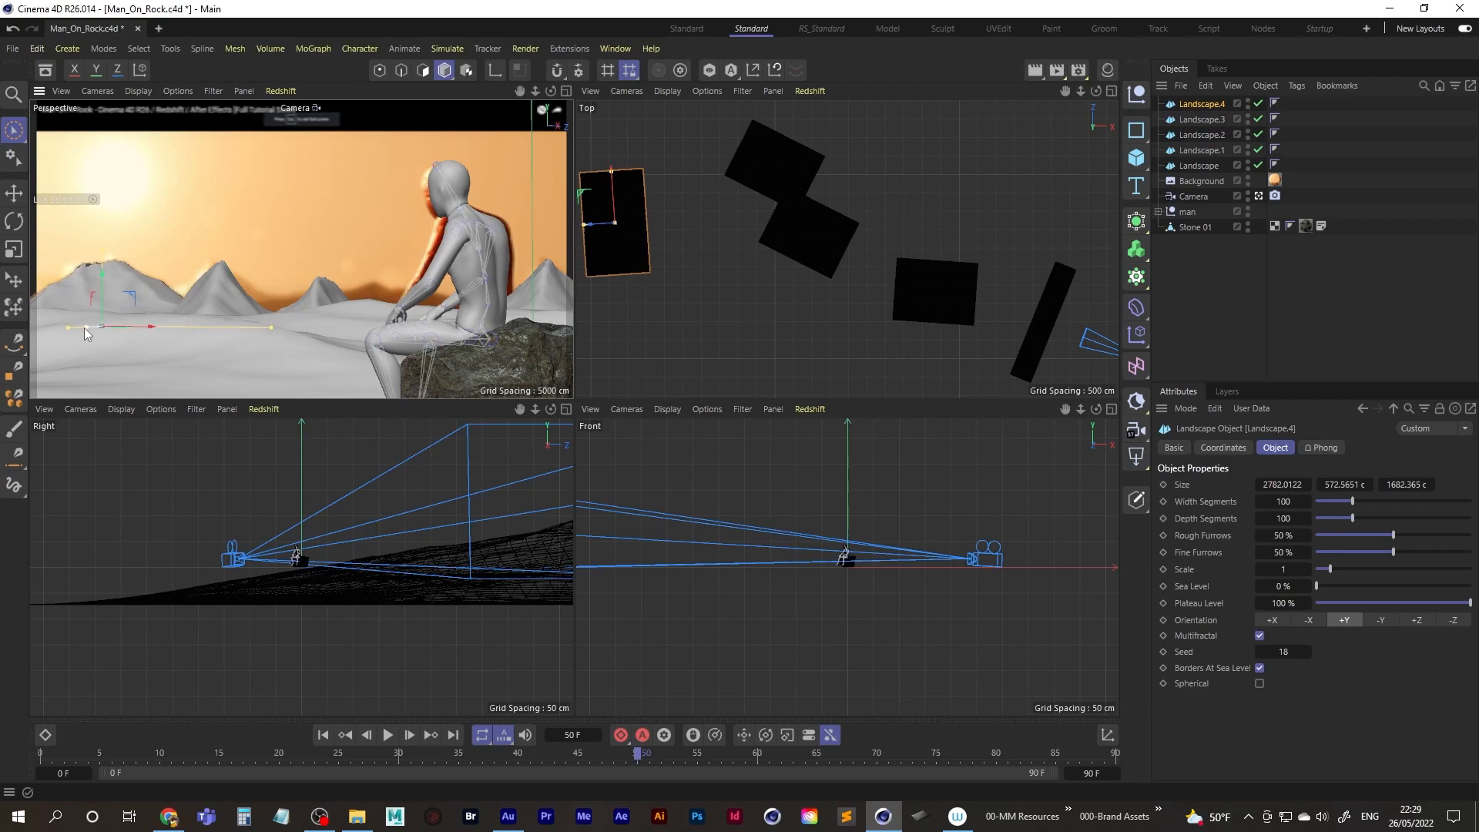
pyautogui.moveTo(67, 333); pyautogui.dragTo(47, 331)
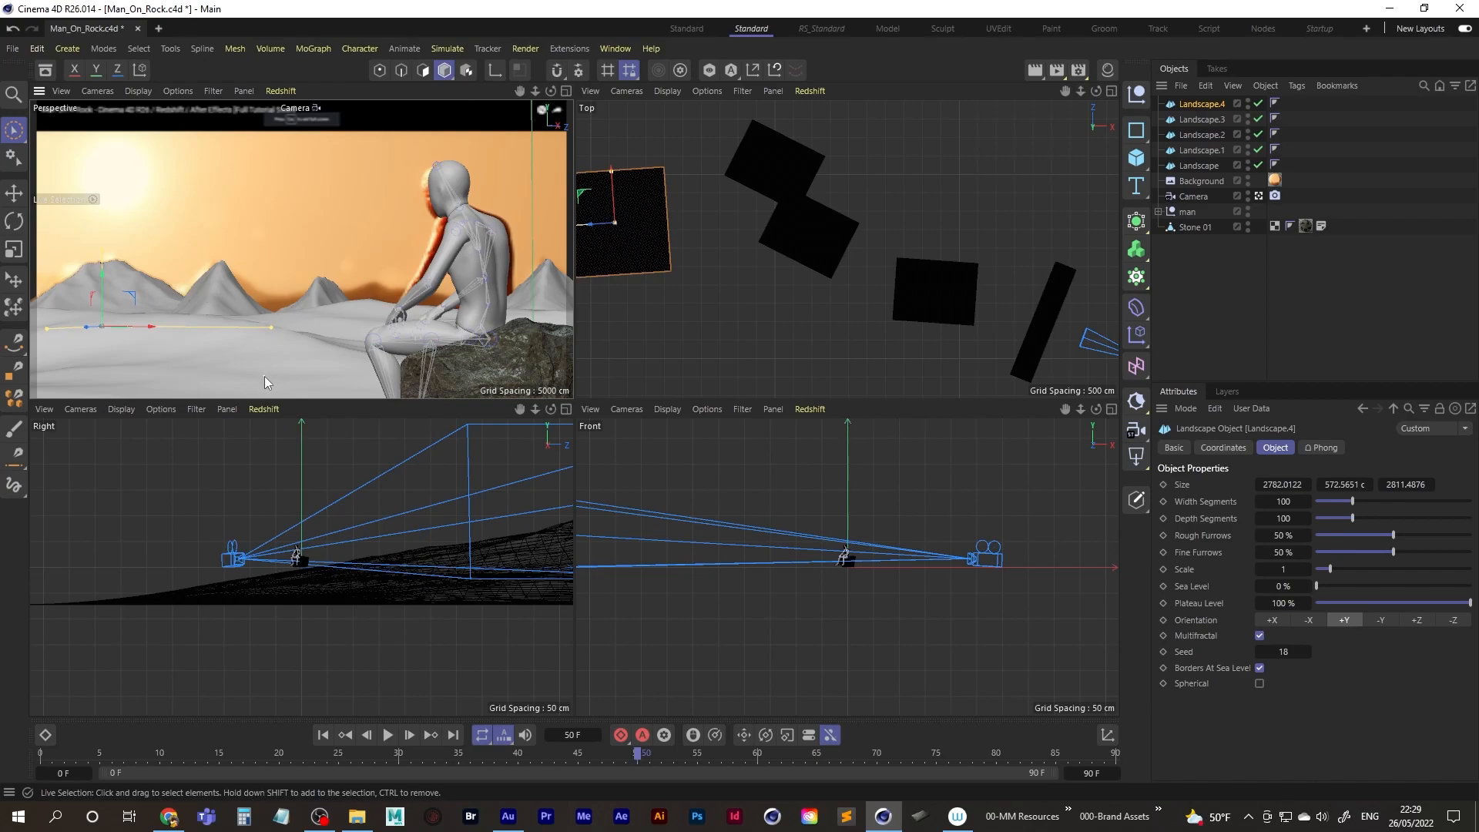
# Step: Examine from above how the mountains, dune, seated man and camera are spaced, and return to the full camera view
pyautogui.keyDown('alt'); pyautogui.moveTo(776, 291); pyautogui.dragTo(638, 325, button='middle'); pyautogui.keyUp('alt')
pyautogui.middleClick(833, 297)
pyautogui.keyDown('alt'); pyautogui.moveTo(655, 322); pyautogui.dragTo(602, 354, button='right'); pyautogui.keyUp('alt')
pyautogui.keyDown('alt'); pyautogui.moveTo(773, 395); pyautogui.dragTo(807, 368, button='right'); pyautogui.keyUp('alt')
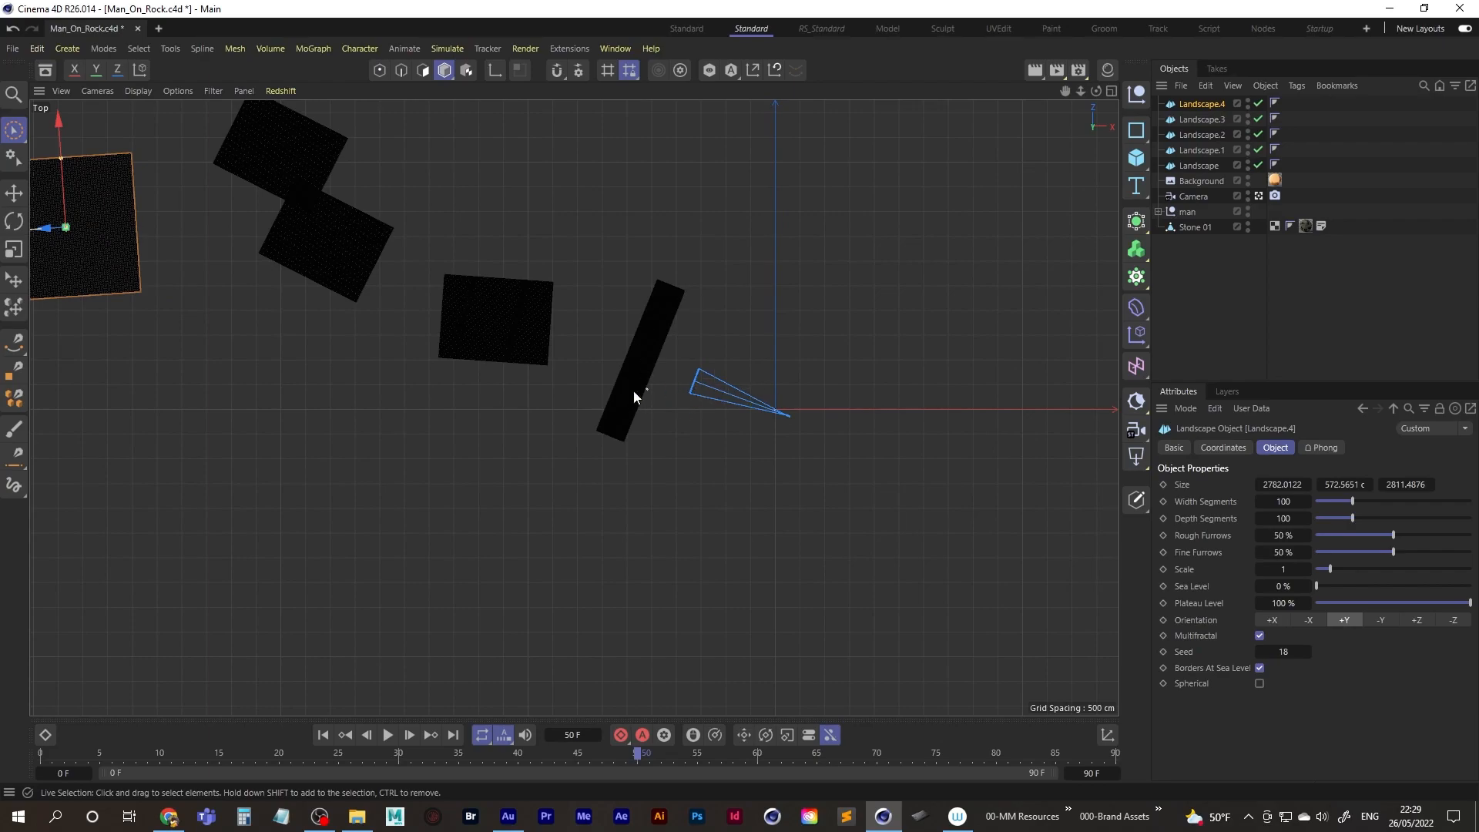
pyautogui.keyDown('alt'); pyautogui.moveTo(647, 390); pyautogui.dragTo(740, 406, button='middle'); pyautogui.keyUp('alt')
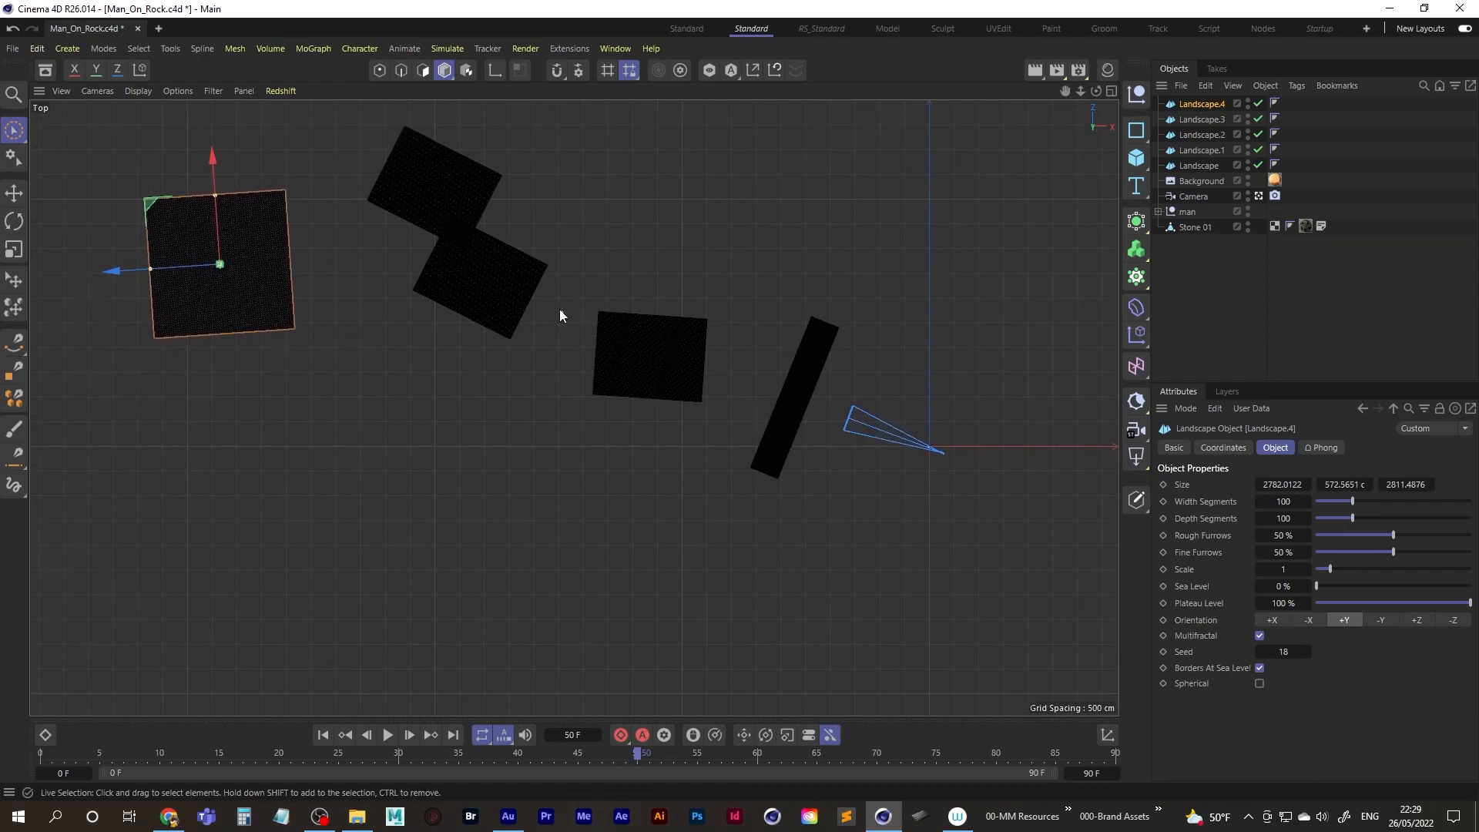
pyautogui.keyDown('alt'); pyautogui.moveTo(565, 314); pyautogui.dragTo(600, 358, button='middle'); pyautogui.keyUp('alt')
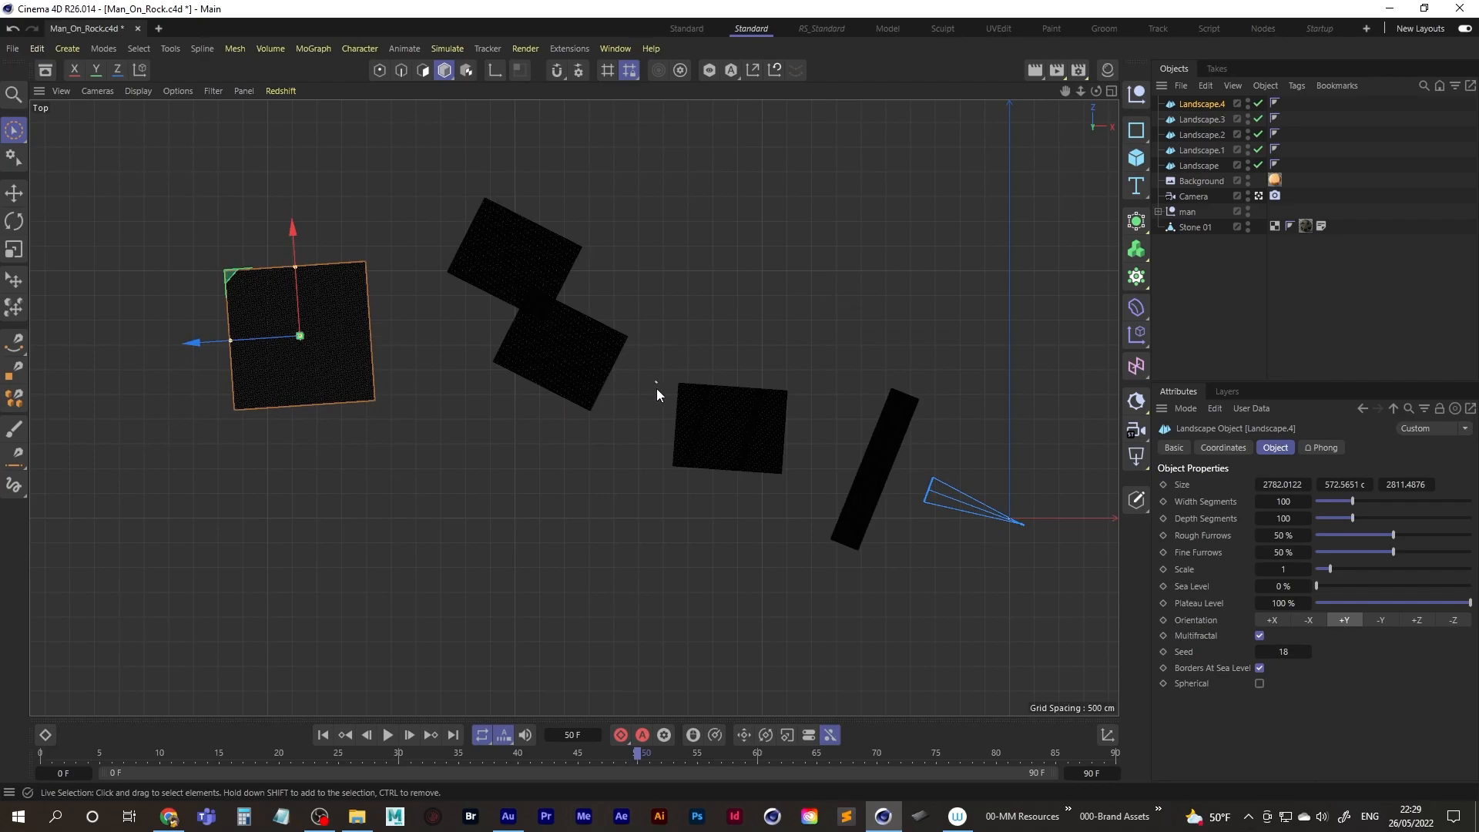
pyautogui.keyDown('alt'); pyautogui.moveTo(959, 538); pyautogui.dragTo(660, 476, button='middle'); pyautogui.keyUp('alt')
pyautogui.keyDown('alt'); pyautogui.moveTo(680, 465); pyautogui.dragTo(801, 446, button='right'); pyautogui.keyUp('alt')
pyautogui.keyDown('alt'); pyautogui.moveTo(794, 442); pyautogui.dragTo(709, 460, button='middle'); pyautogui.keyUp('alt')
pyautogui.scroll(10, 709, 461)
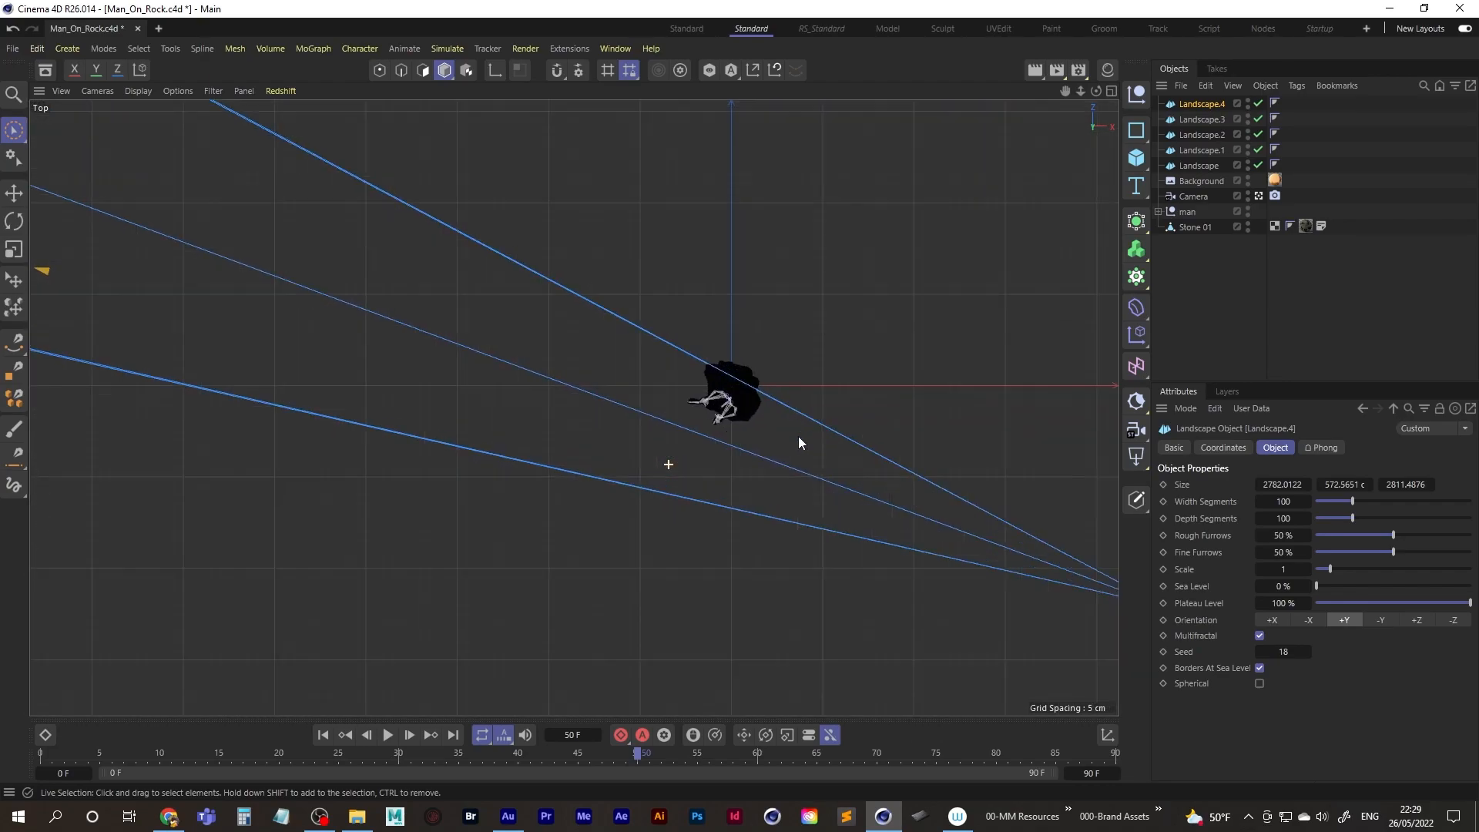
pyautogui.moveTo(621, 416)
pyautogui.keyDown('alt'); pyautogui.mouseDown(button='middle')
pyautogui.moveTo(584, 443)
pyautogui.moveTo(618, 435)
pyautogui.mouseUp(button='middle'); pyautogui.keyUp('alt')
pyautogui.keyDown('alt'); pyautogui.moveTo(622, 433); pyautogui.dragTo(446, 487, button='right'); pyautogui.keyUp('alt')
pyautogui.keyDown('alt'); pyautogui.moveTo(446, 487); pyautogui.dragTo(829, 479, button='middle'); pyautogui.keyUp('alt')
pyautogui.keyDown('alt'); pyautogui.moveTo(842, 433); pyautogui.dragTo(797, 462, button='right'); pyautogui.keyUp('alt')
pyautogui.keyDown('alt'); pyautogui.moveTo(798, 462); pyautogui.dragTo(795, 485, button='middle'); pyautogui.keyUp('alt')
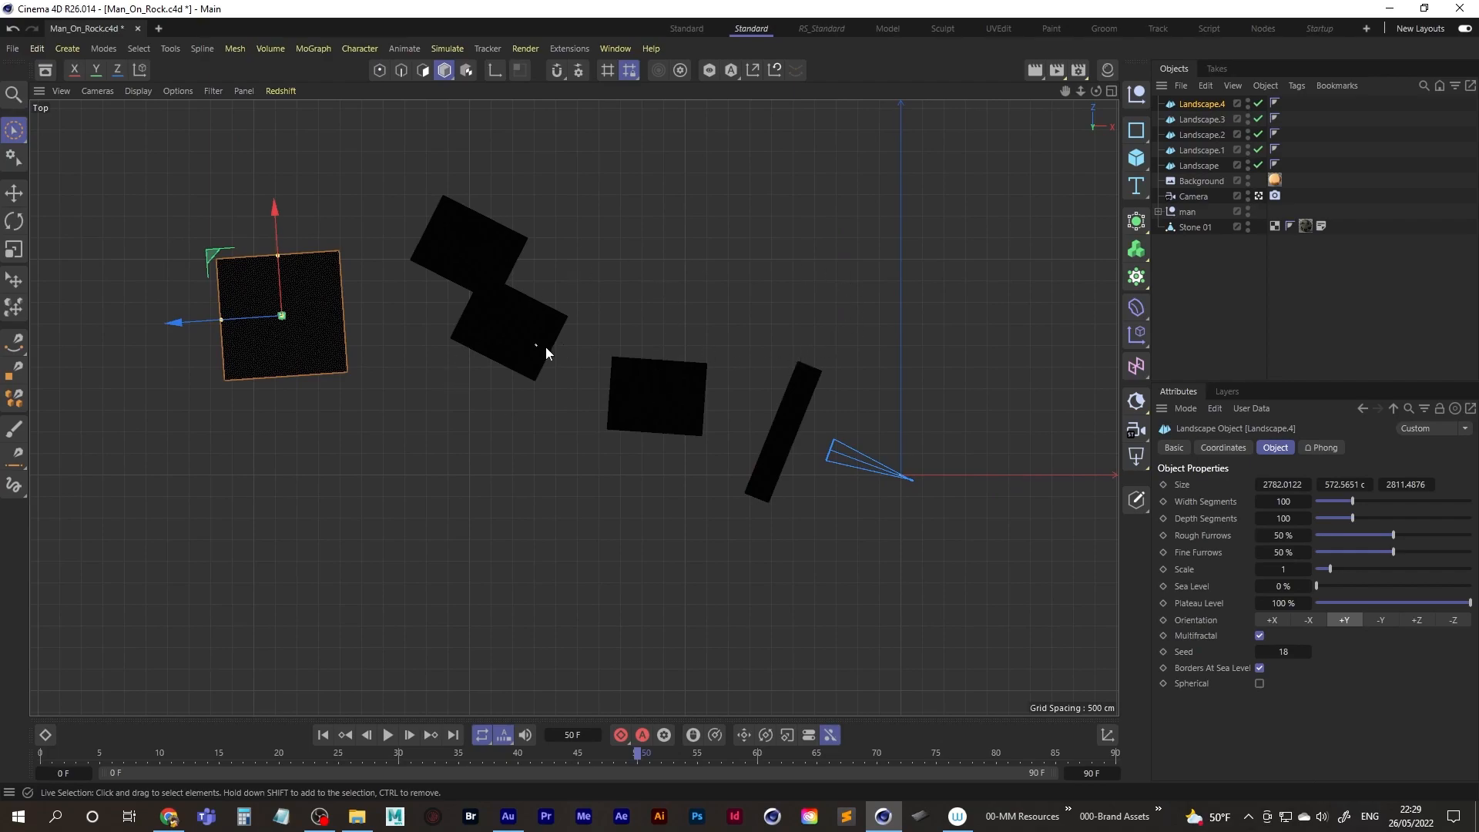
pyautogui.middleClick(629, 280)
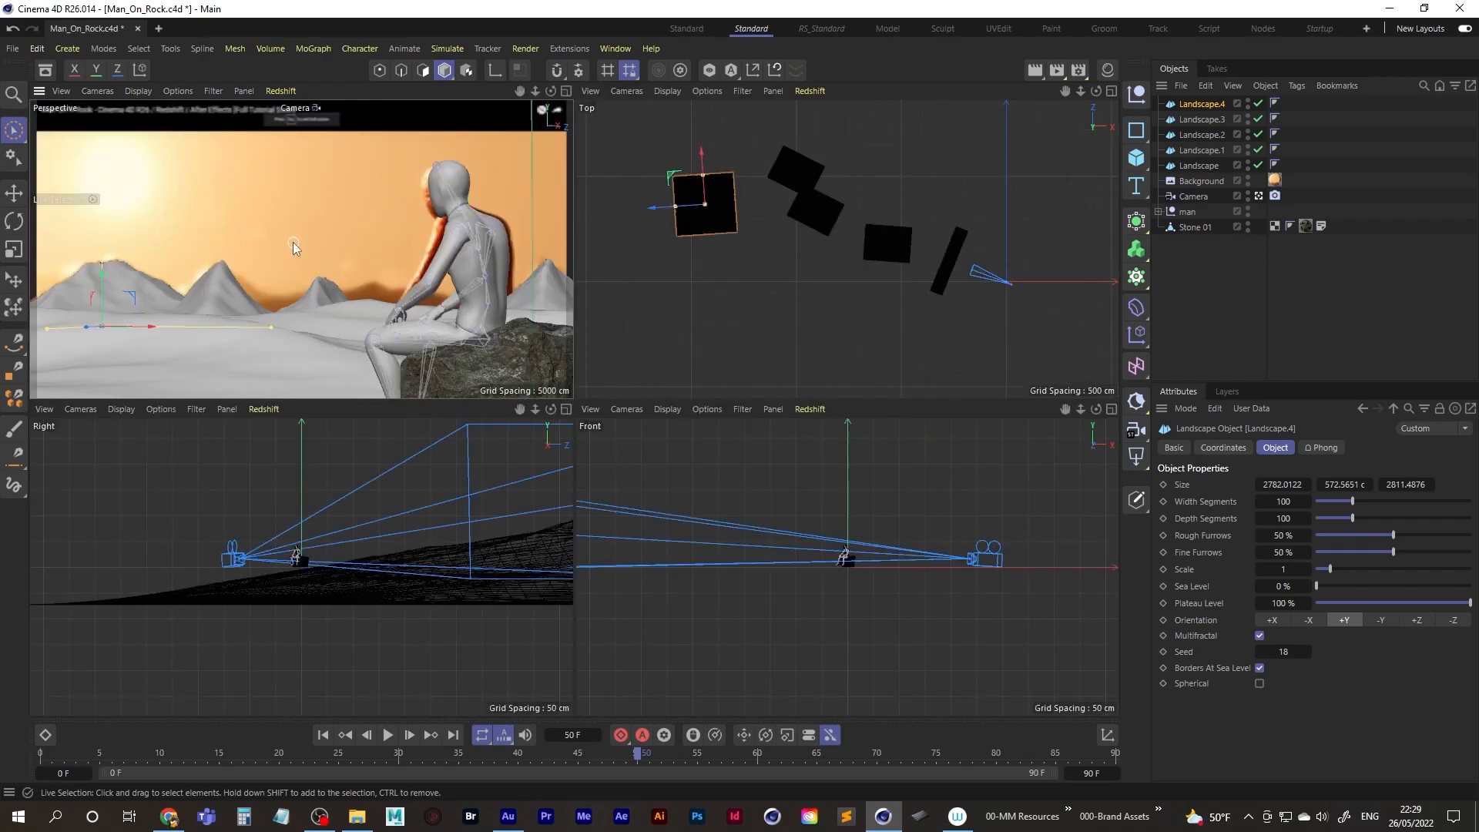
pyautogui.middleClick(293, 242)
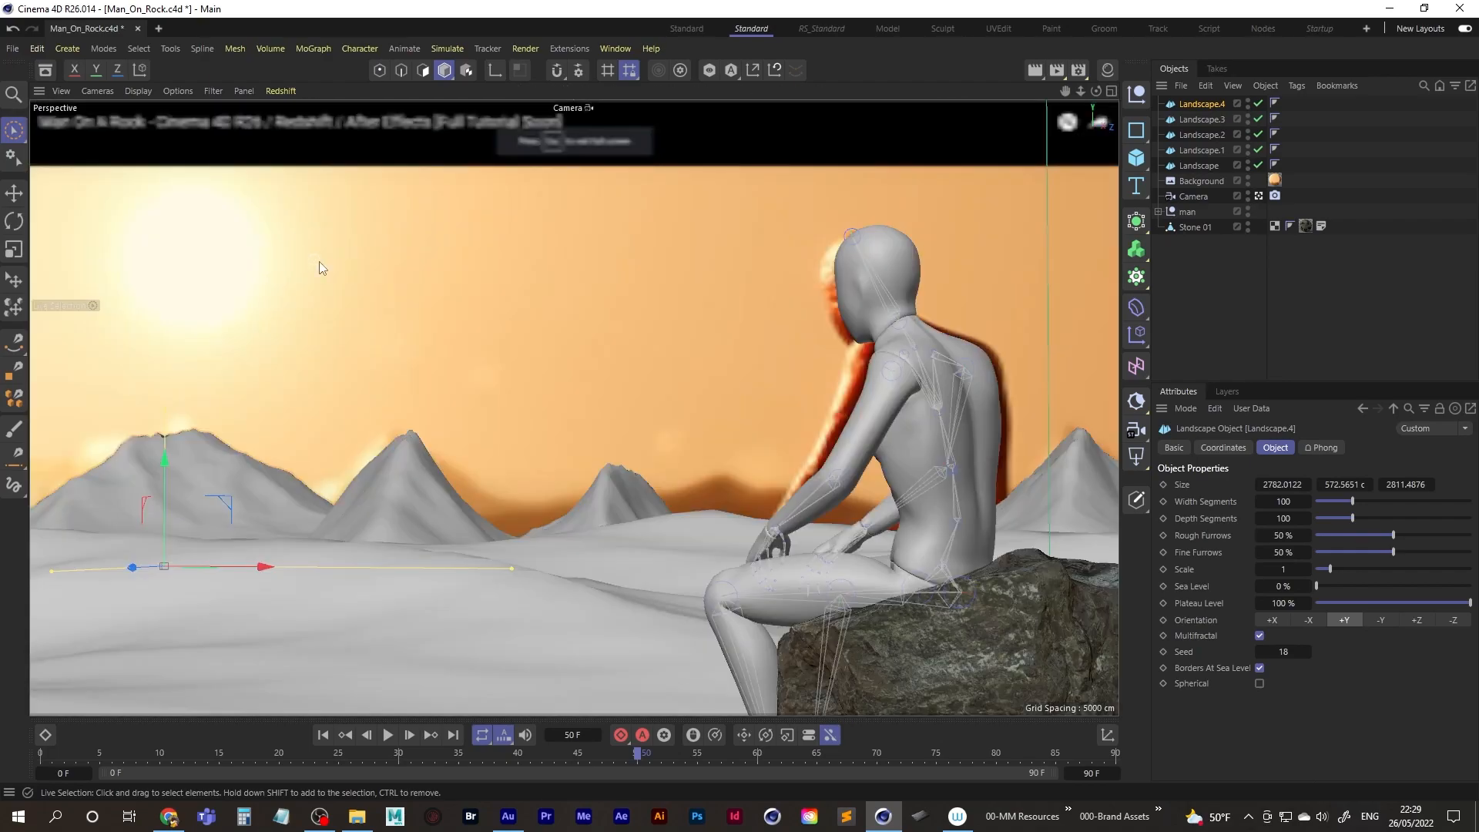
# Step: Group all five landscape objects under a null and name it Landscapes
pyautogui.click(1202, 181)
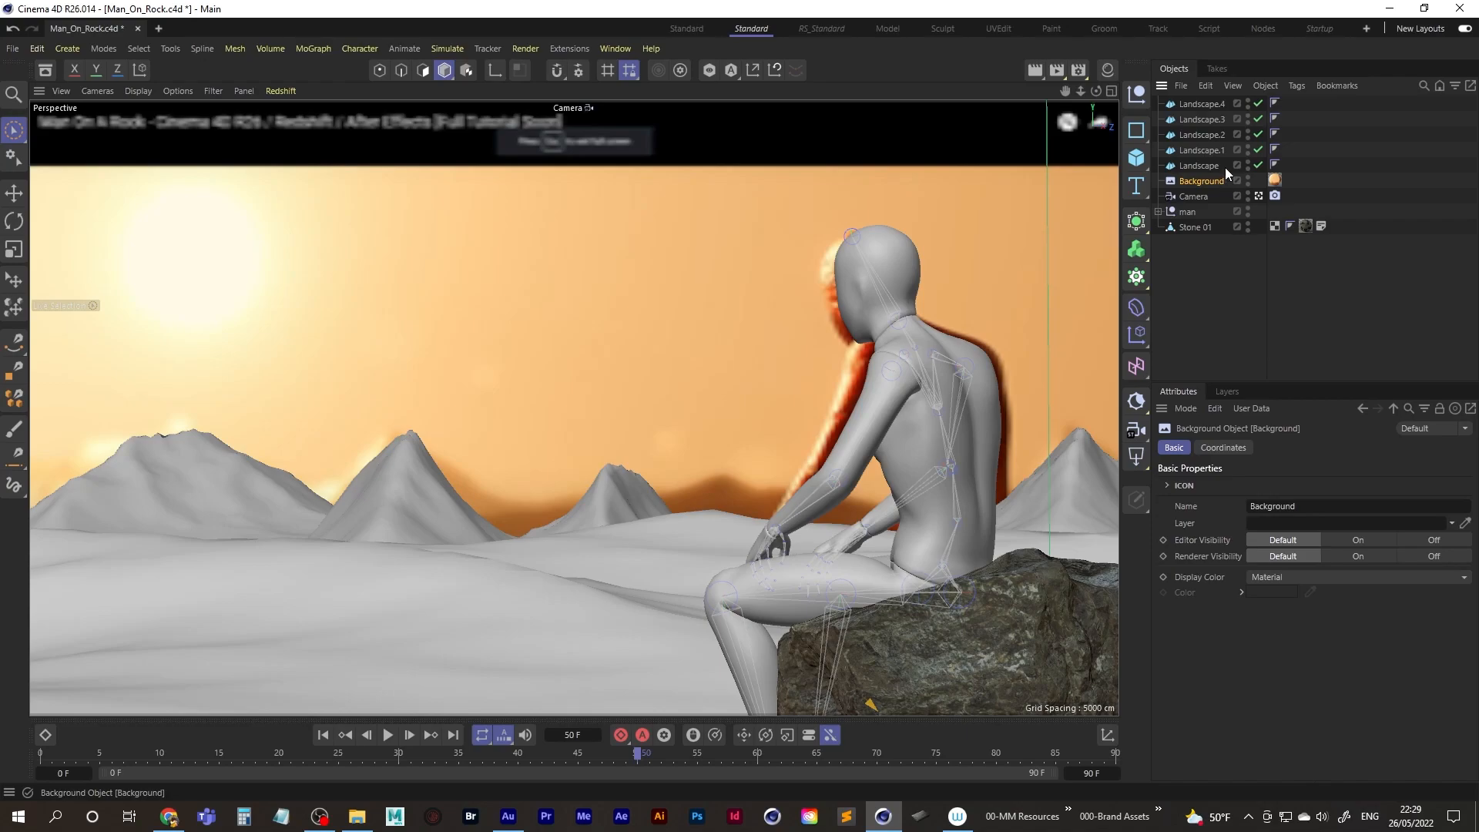
pyautogui.click(1200, 104)
pyautogui.keyDown('shift'); pyautogui.click(1199, 165); pyautogui.keyUp('shift')
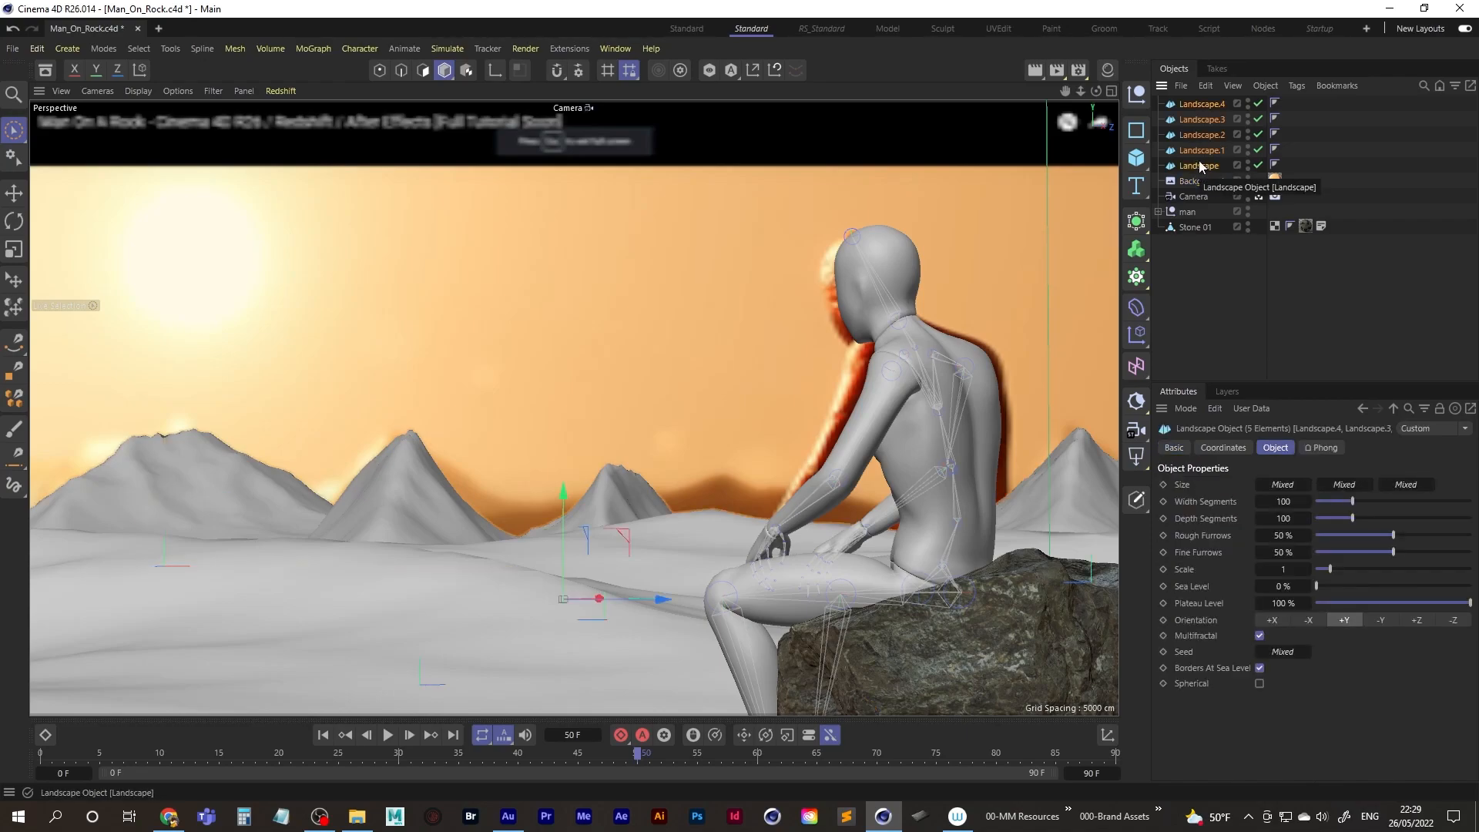
pyautogui.hotkey('alt', 'g')
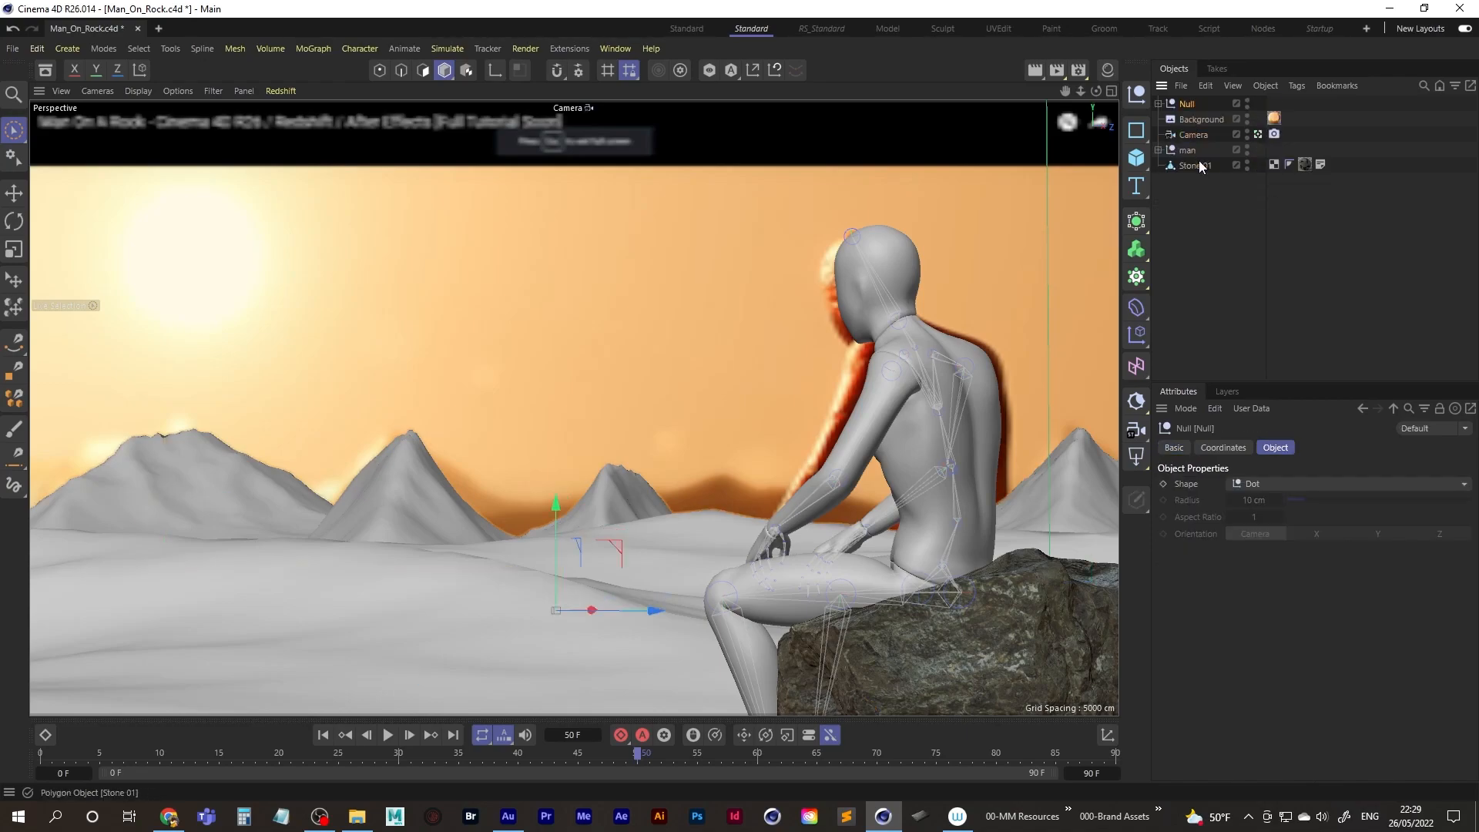
pyautogui.doubleClick(1188, 105)
pyautogui.write('Landscapes')
pyautogui.press('Return')
# Step: Hide and show the Landscapes group to compare the mountains with the background reference image
pyautogui.click(1247, 102)
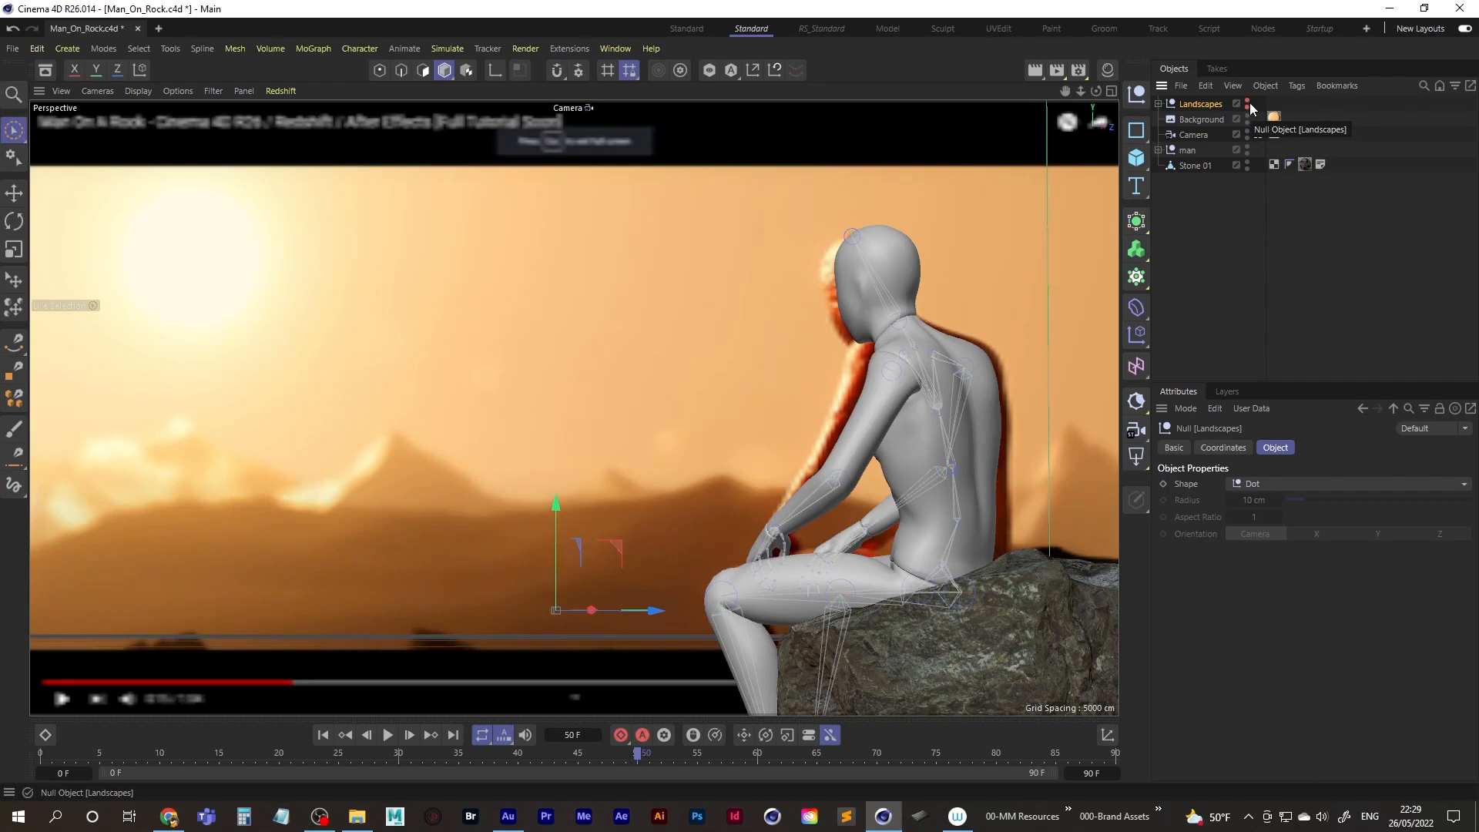
pyautogui.click(1248, 104)
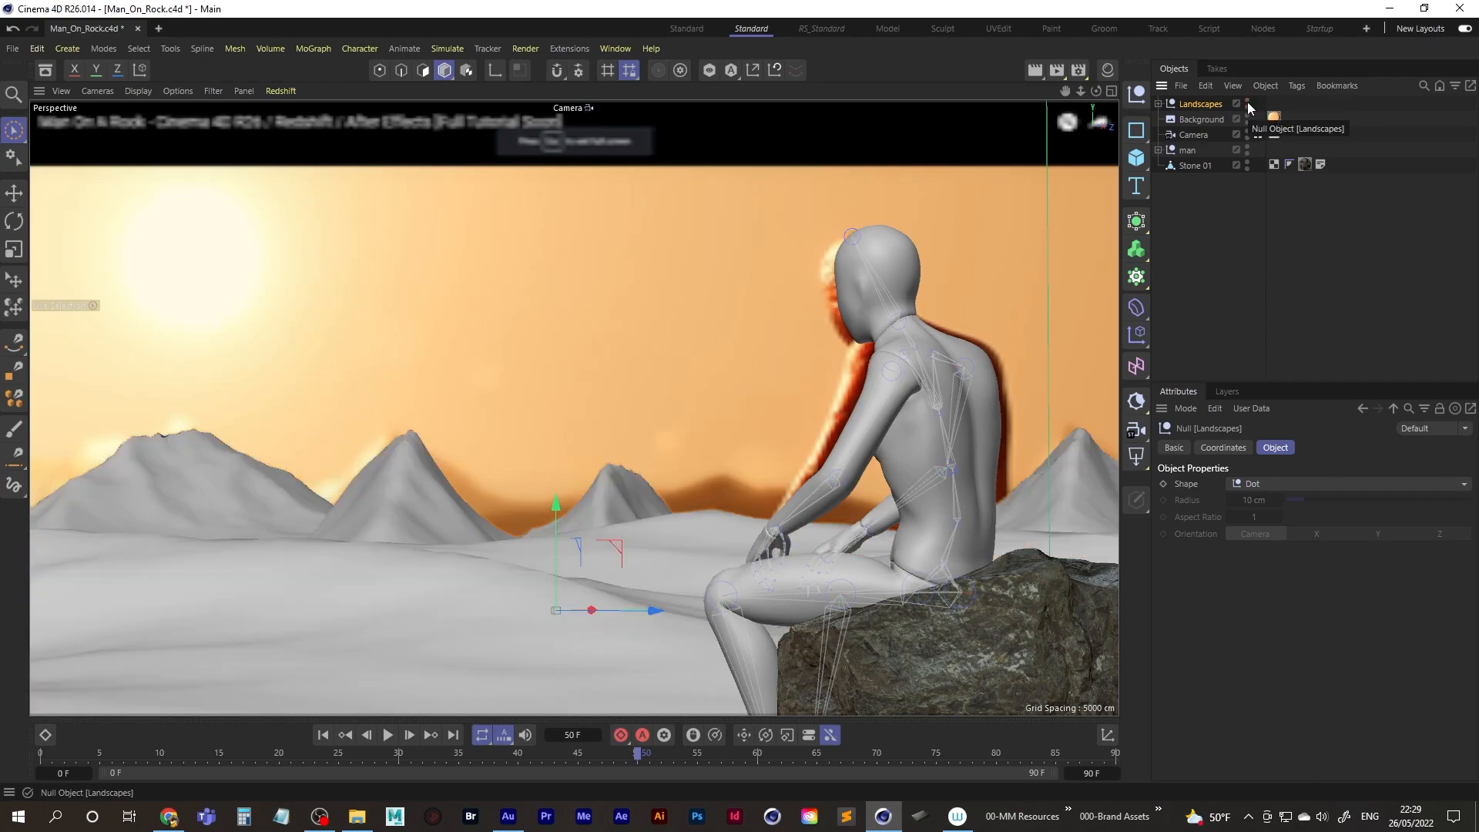
pyautogui.click(1223, 272)
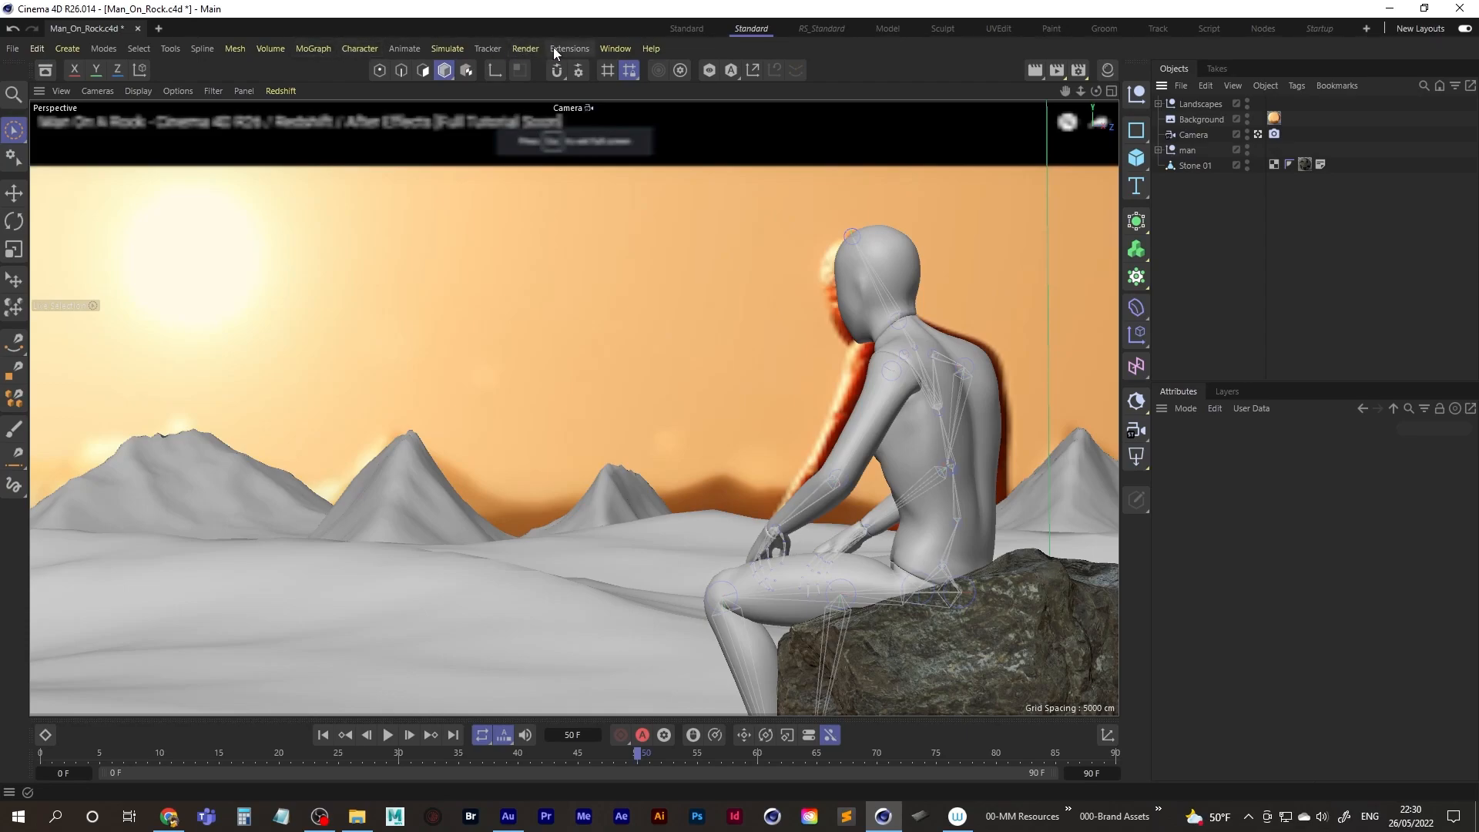
pyautogui.click(625, 48)
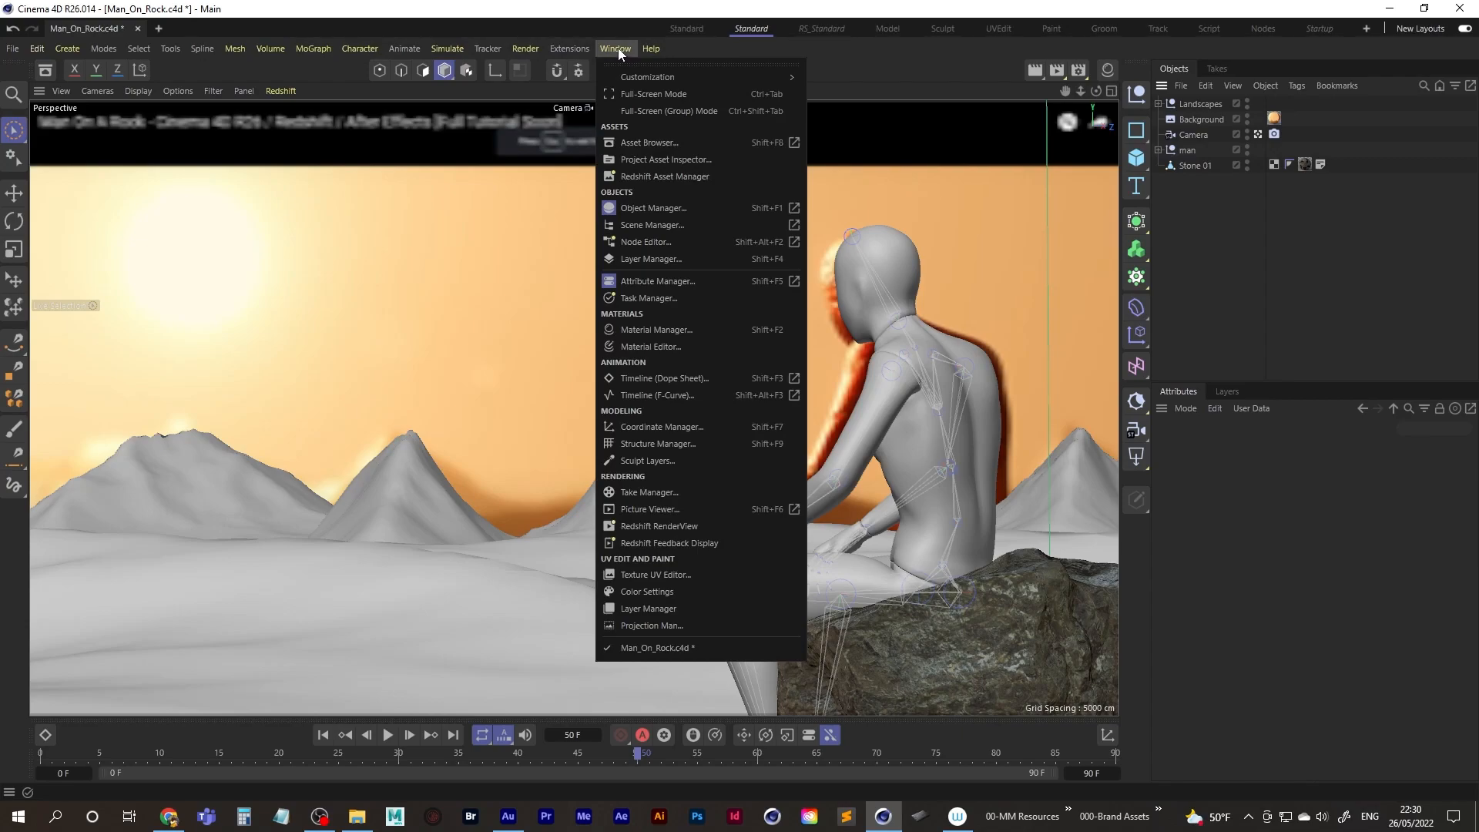
pyautogui.click(617, 48)
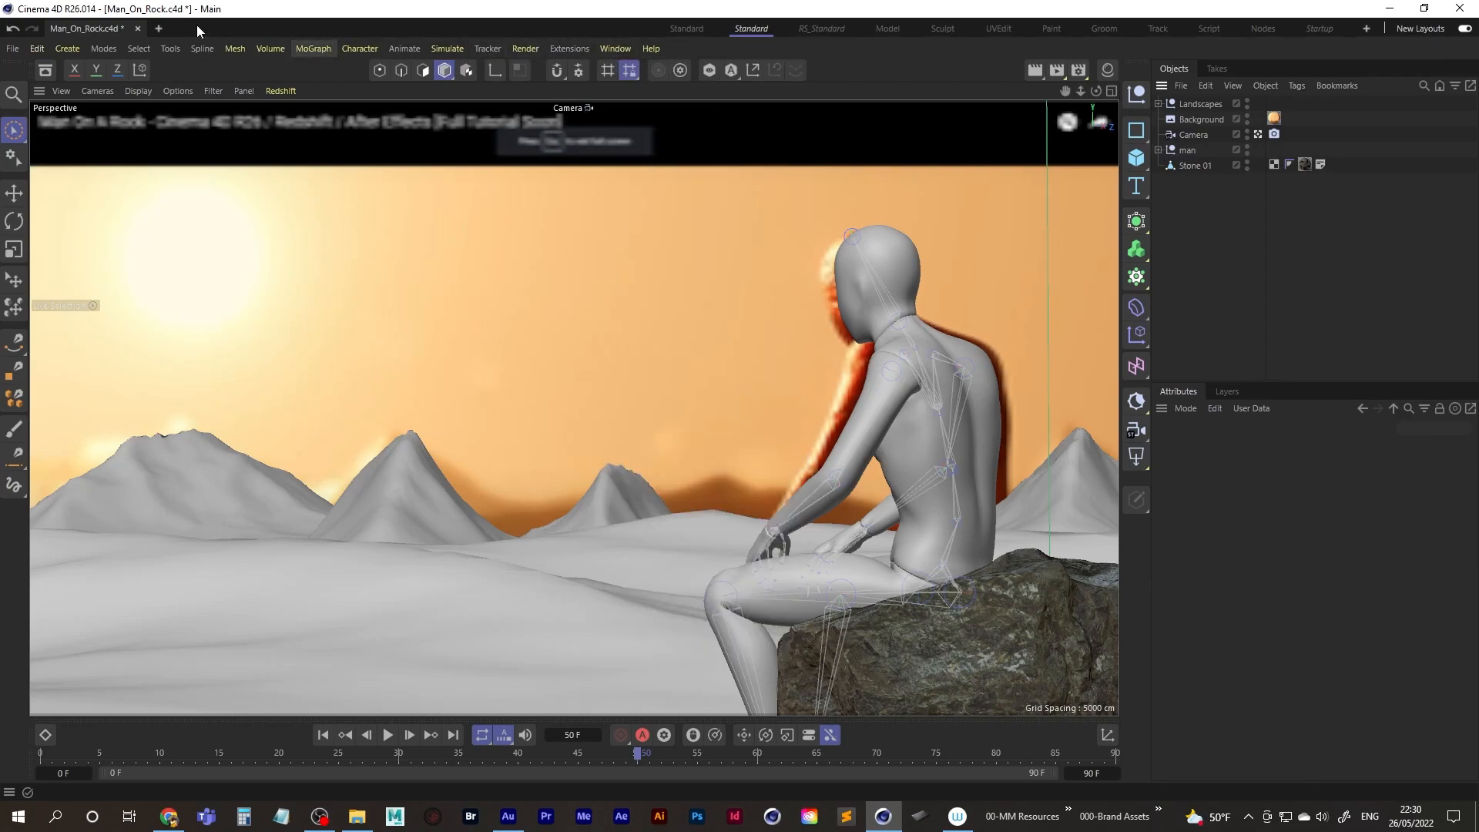
pyautogui.click(487, 49)
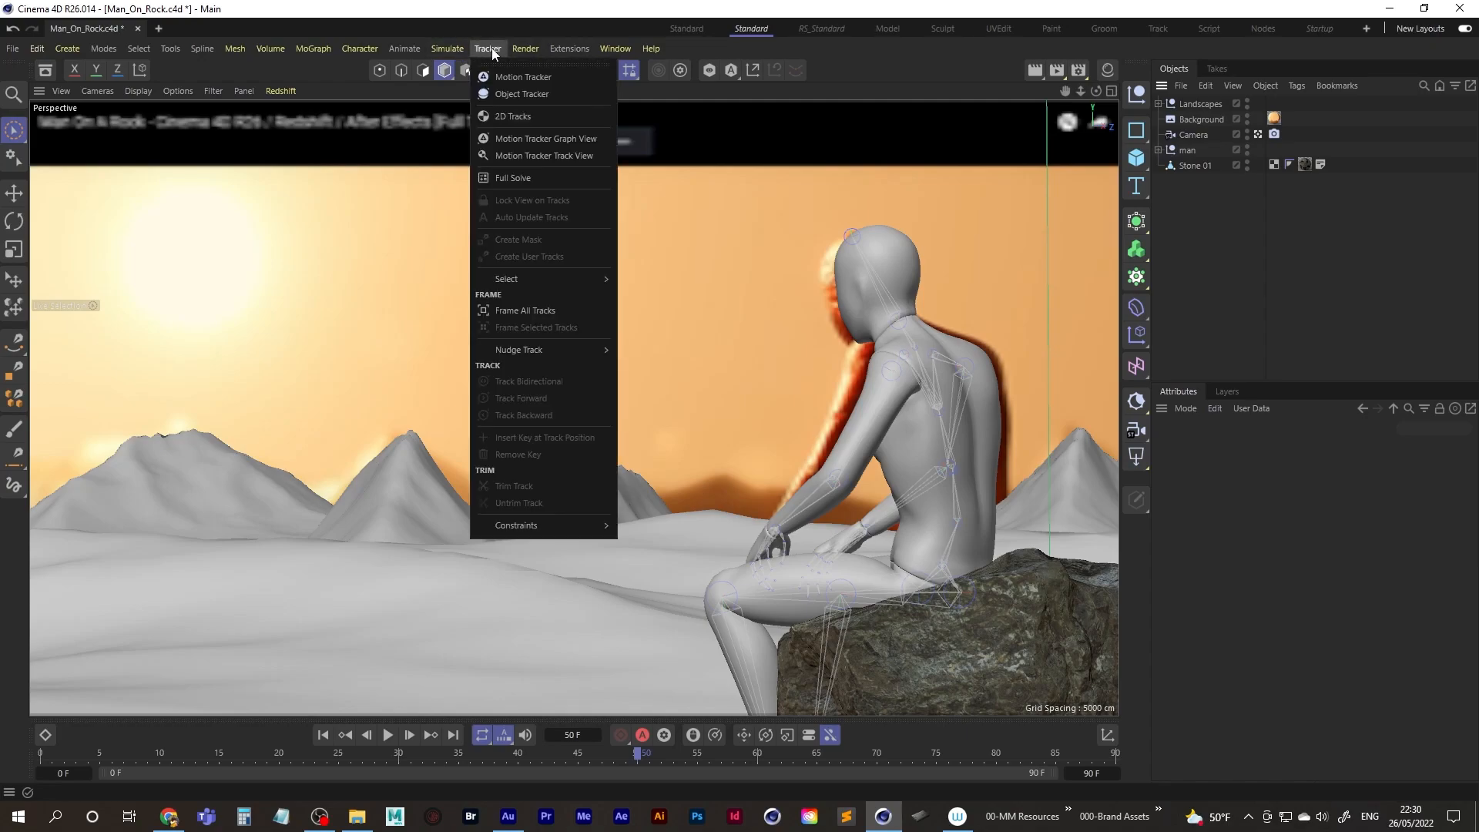
pyautogui.moveTo(525, 50)
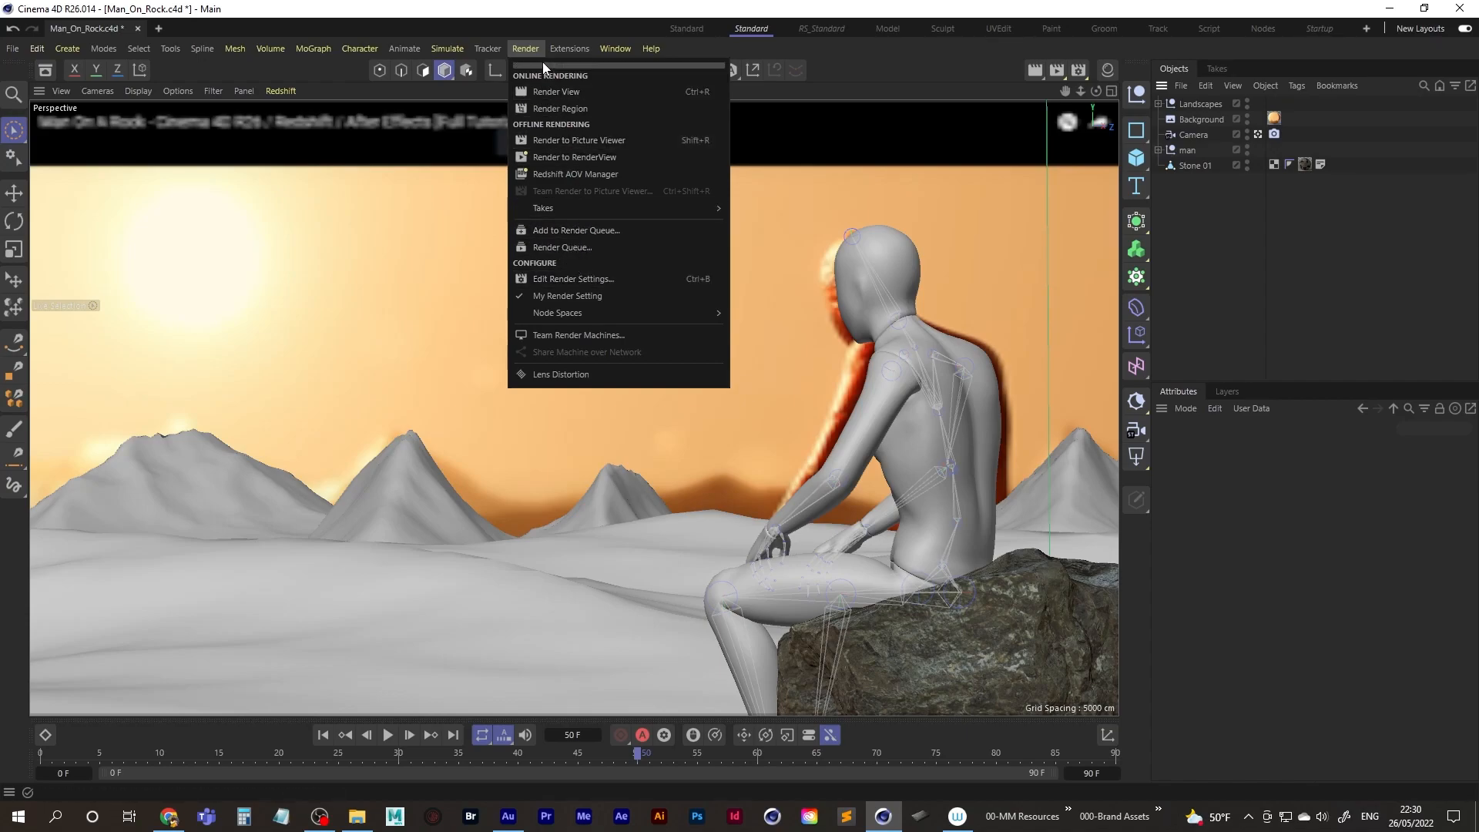
# Step: Switch to the RS_Standard layout and start a live Redshift preview render of the scene
pyautogui.click(522, 47)
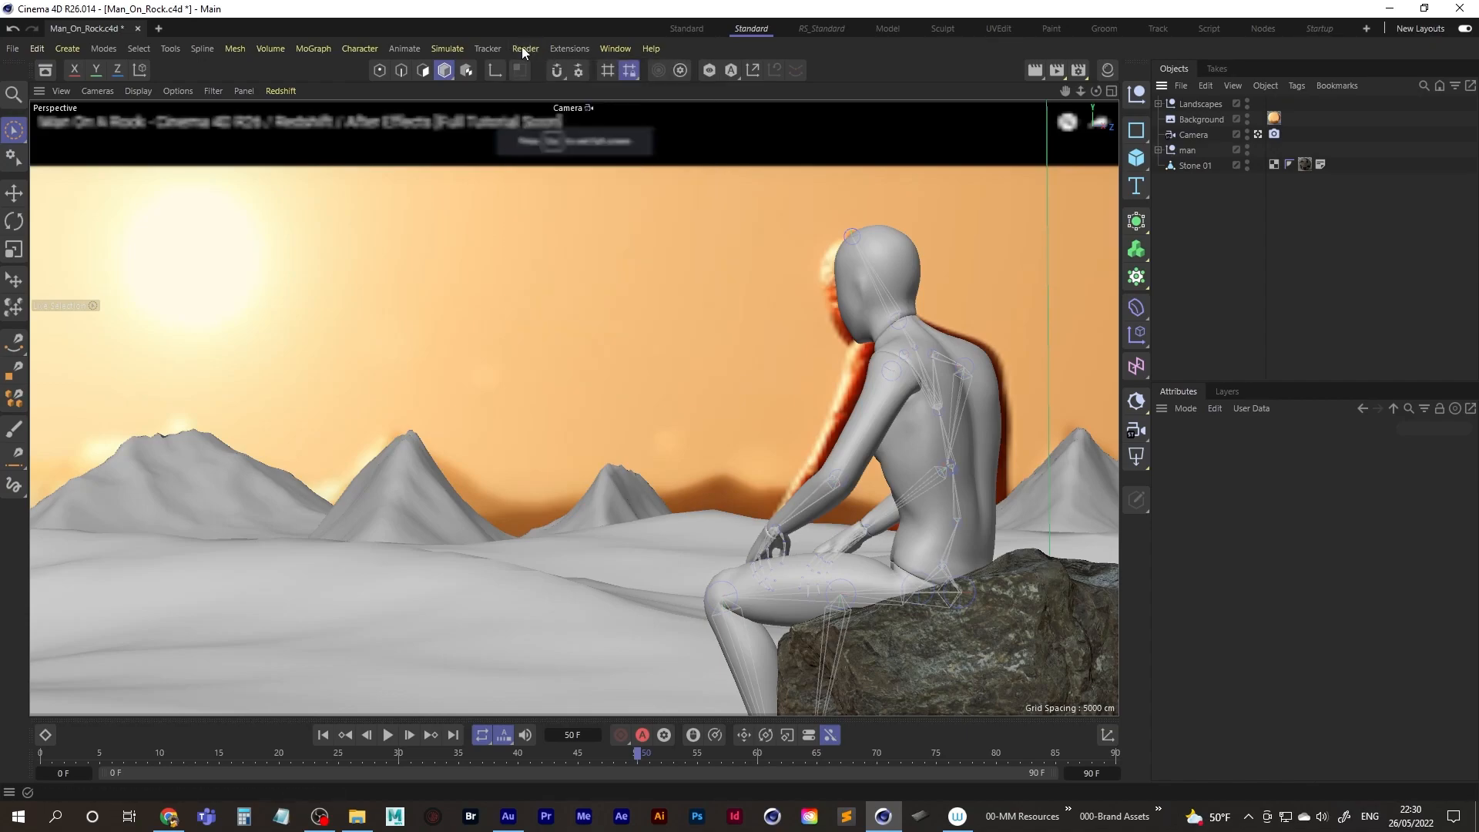
pyautogui.click(821, 29)
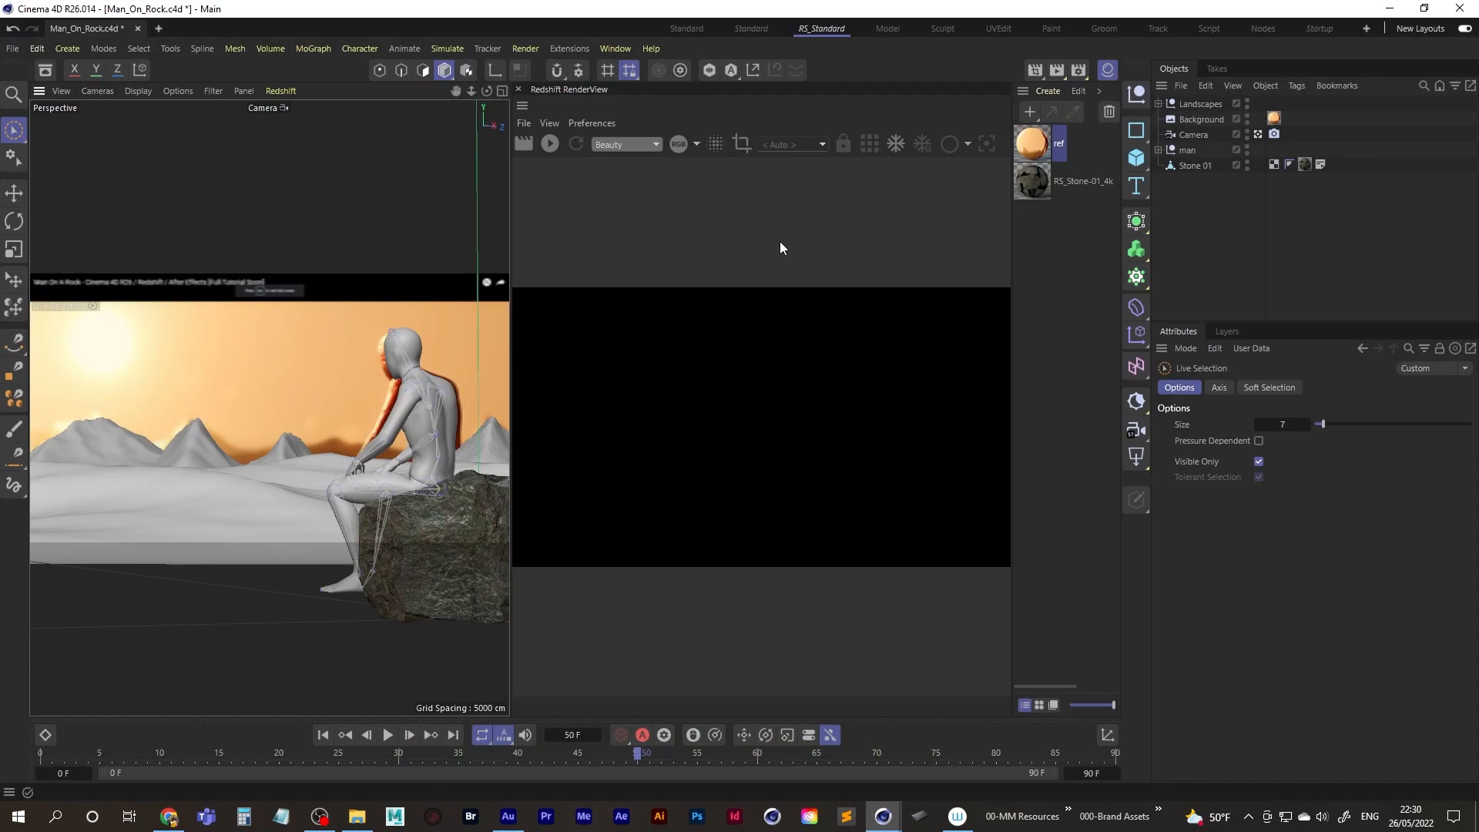
pyautogui.click(553, 148)
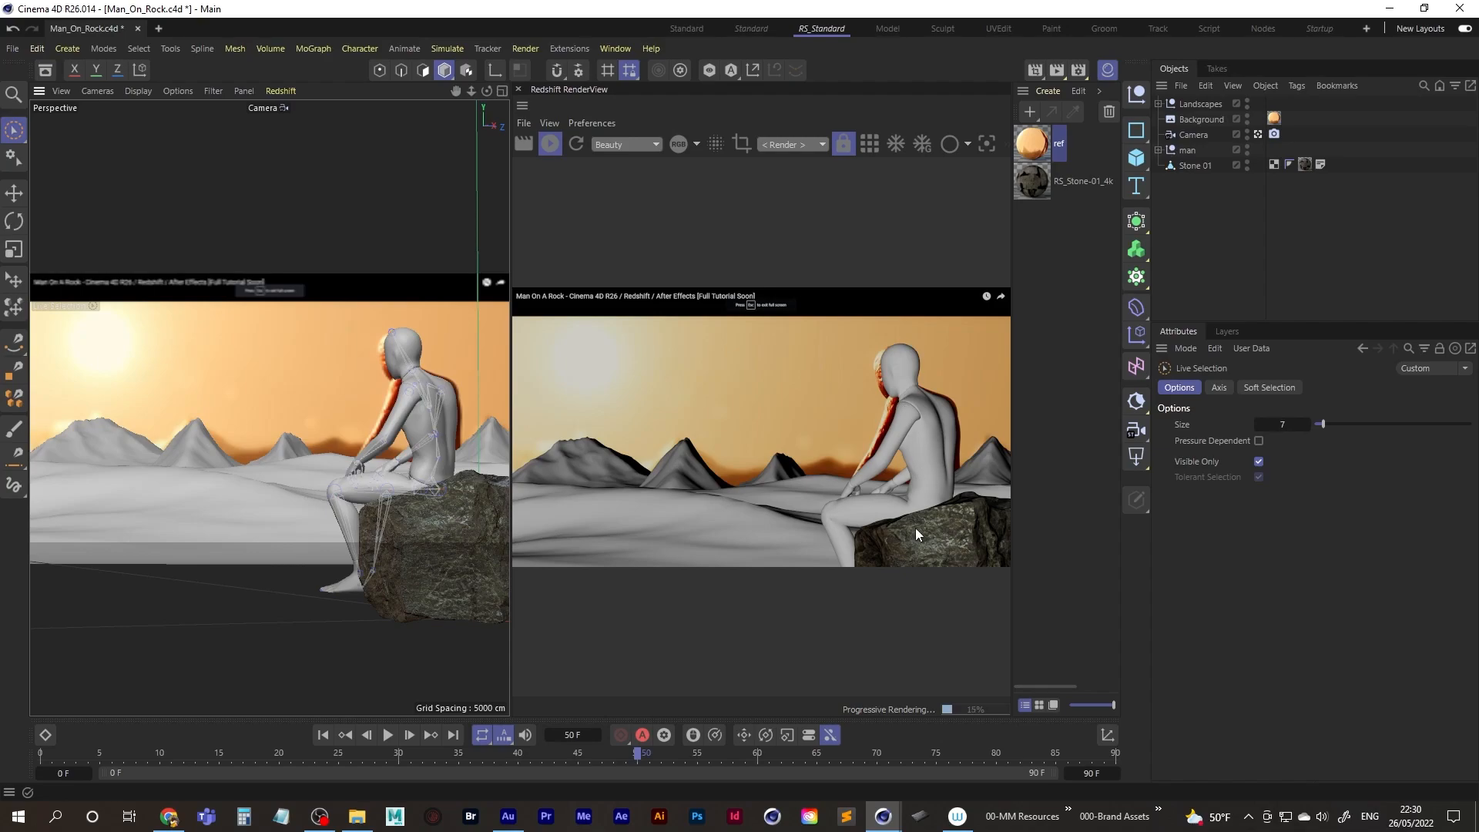
# Step: Hide the Background reference object in both the editor and the render, and close the material list
pyautogui.click(1079, 70)
pyautogui.moveTo(1080, 64); pyautogui.dragTo(878, 81)
pyautogui.click(1255, 72)
pyautogui.keyDown('ctrl'); pyautogui.click(1248, 115); pyautogui.keyUp('ctrl')
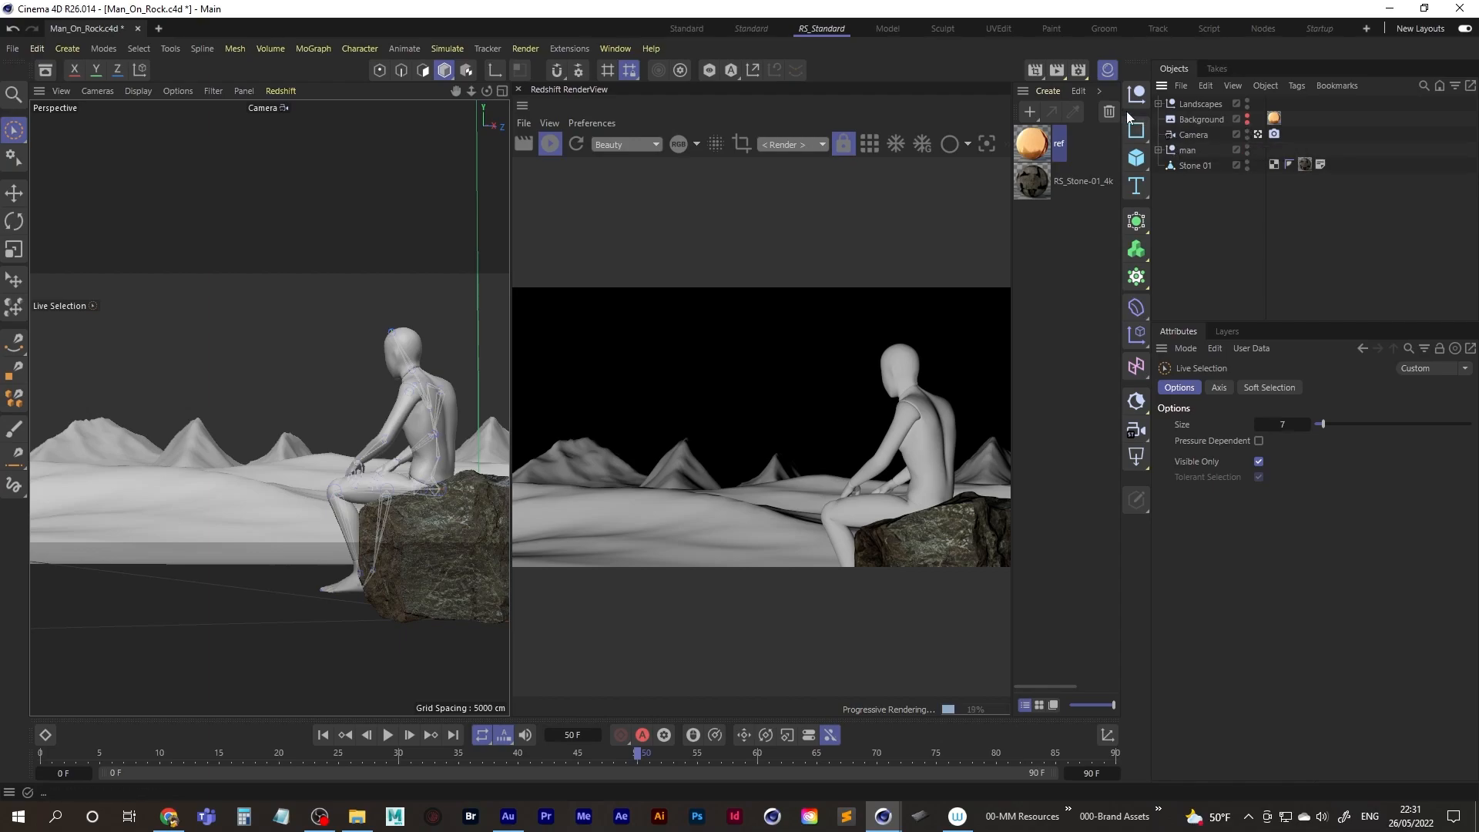
pyautogui.click(1110, 70)
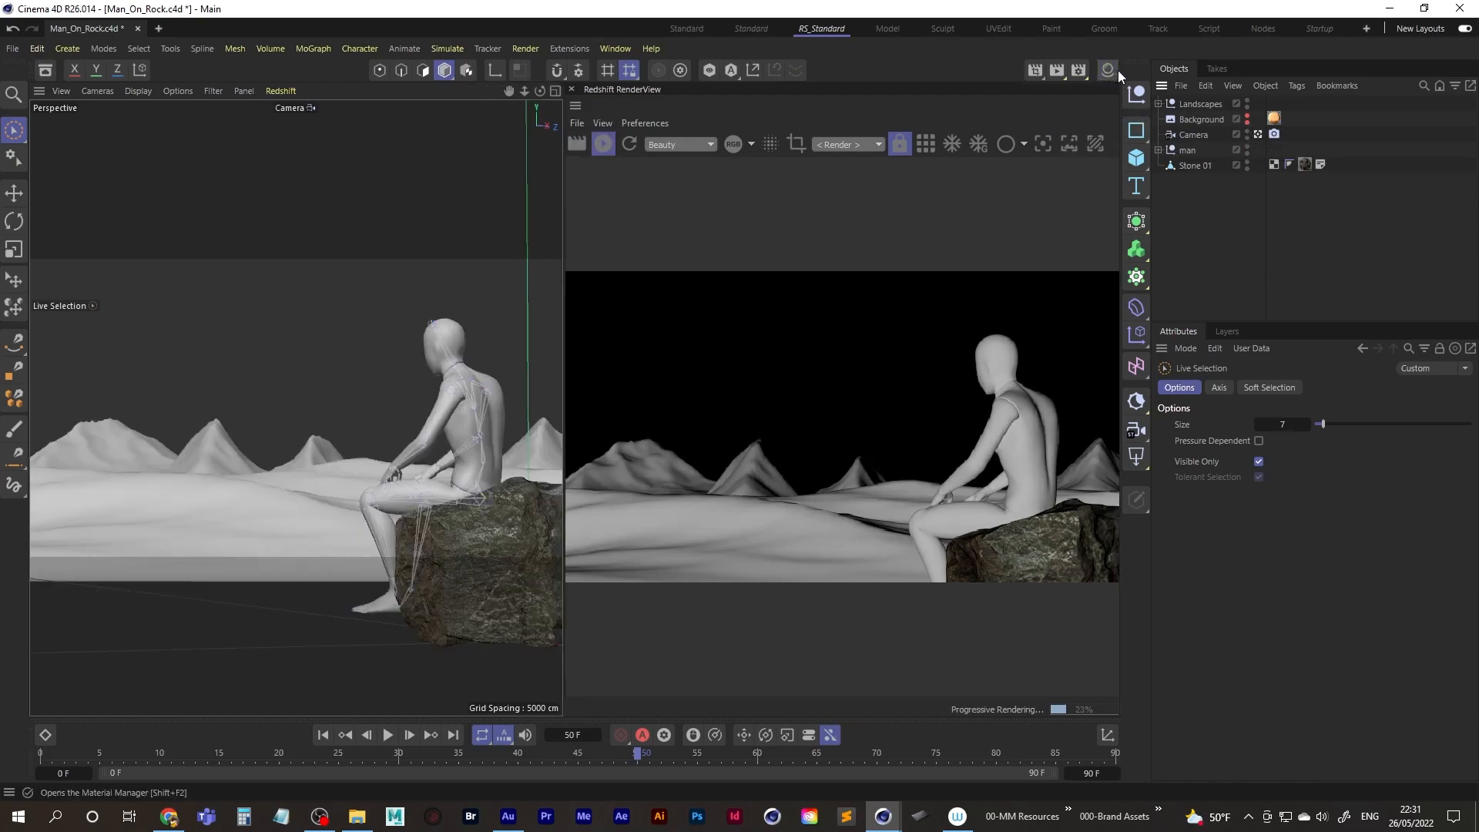
# Step: Add a Redshift Sun & Sky Rig and set its heading rotation to -68°
pyautogui.click(1138, 409)
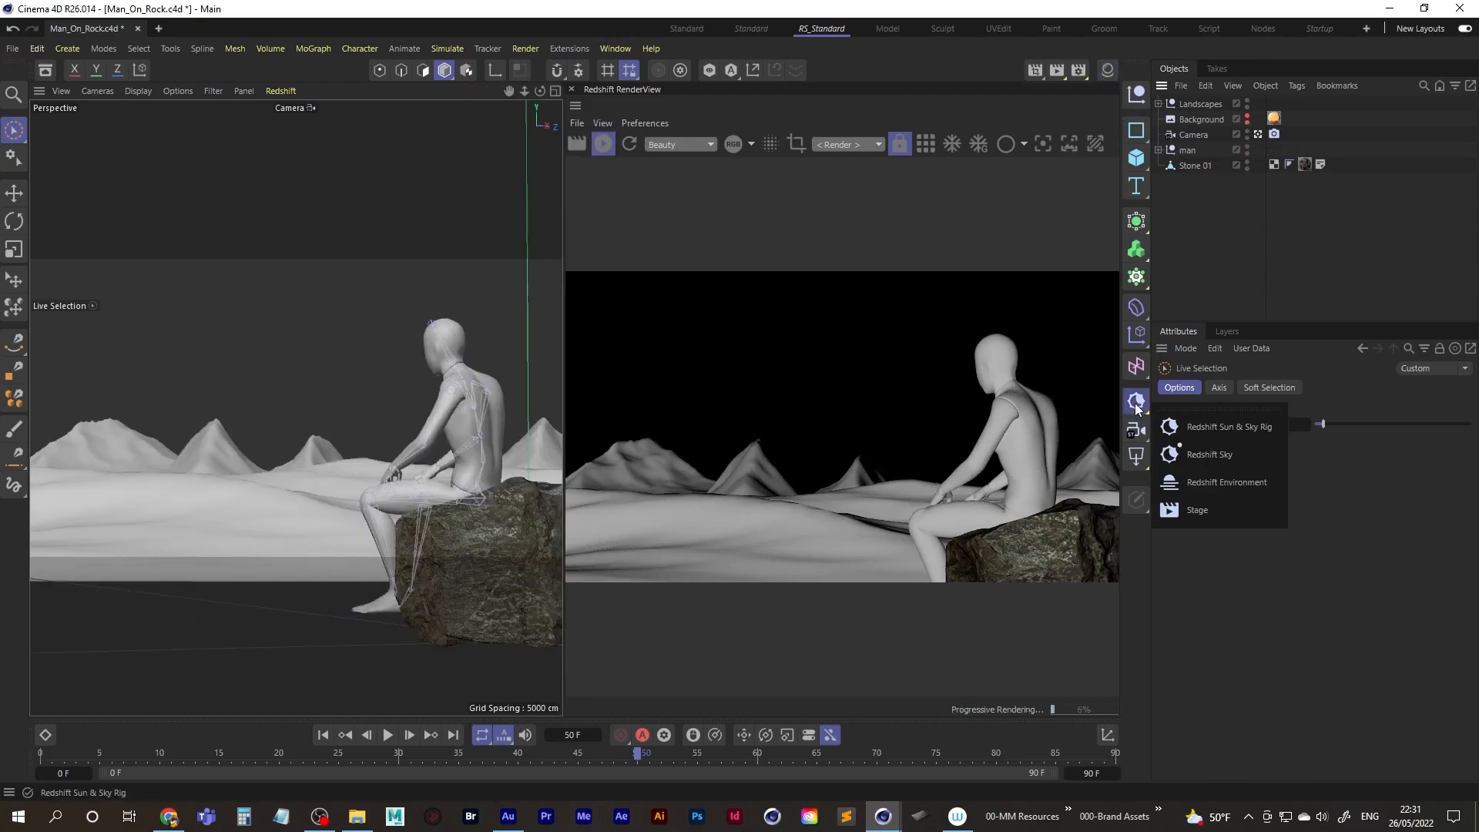
pyautogui.click(1235, 433)
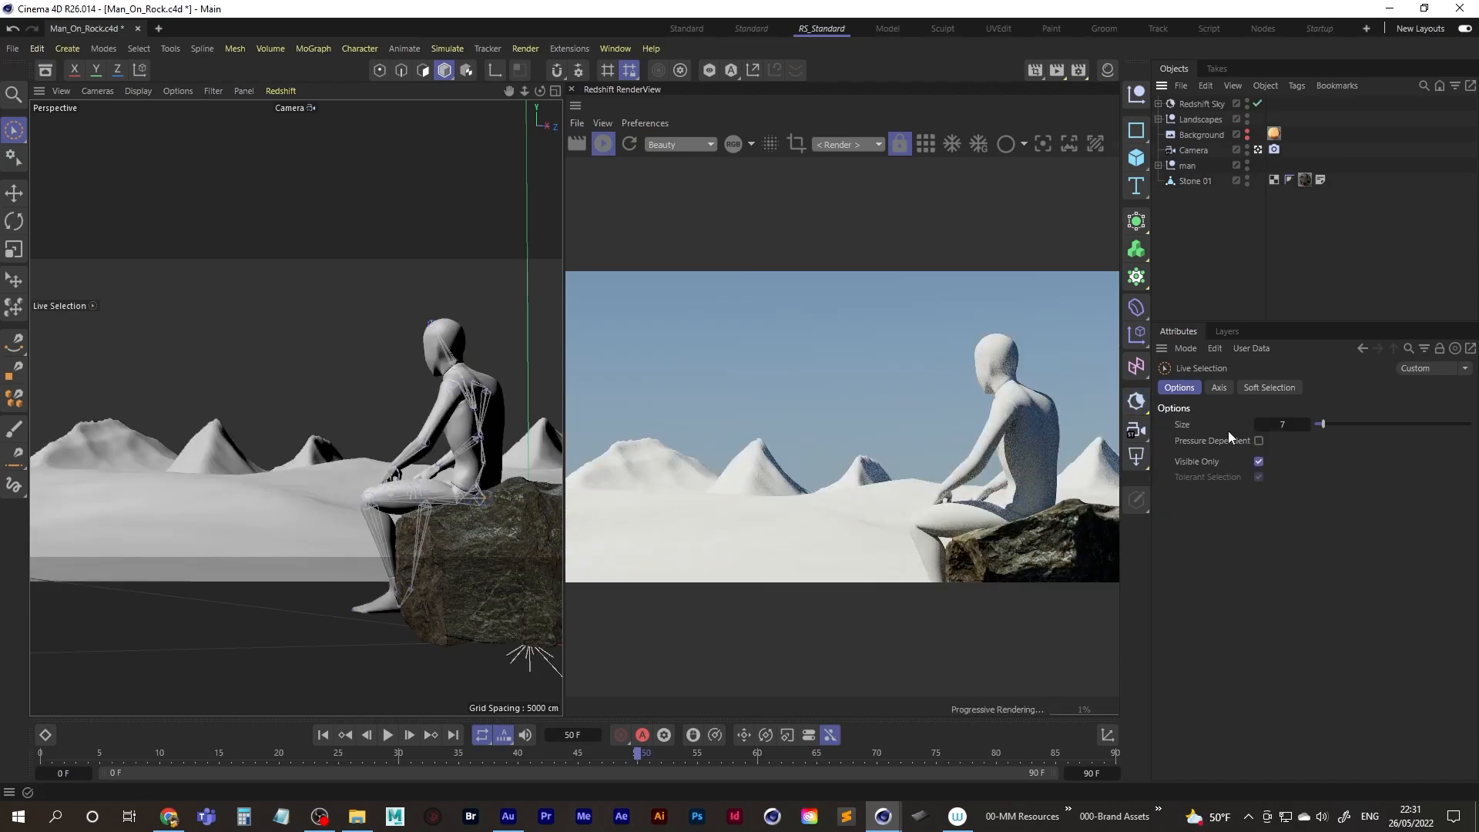
pyautogui.click(1195, 105)
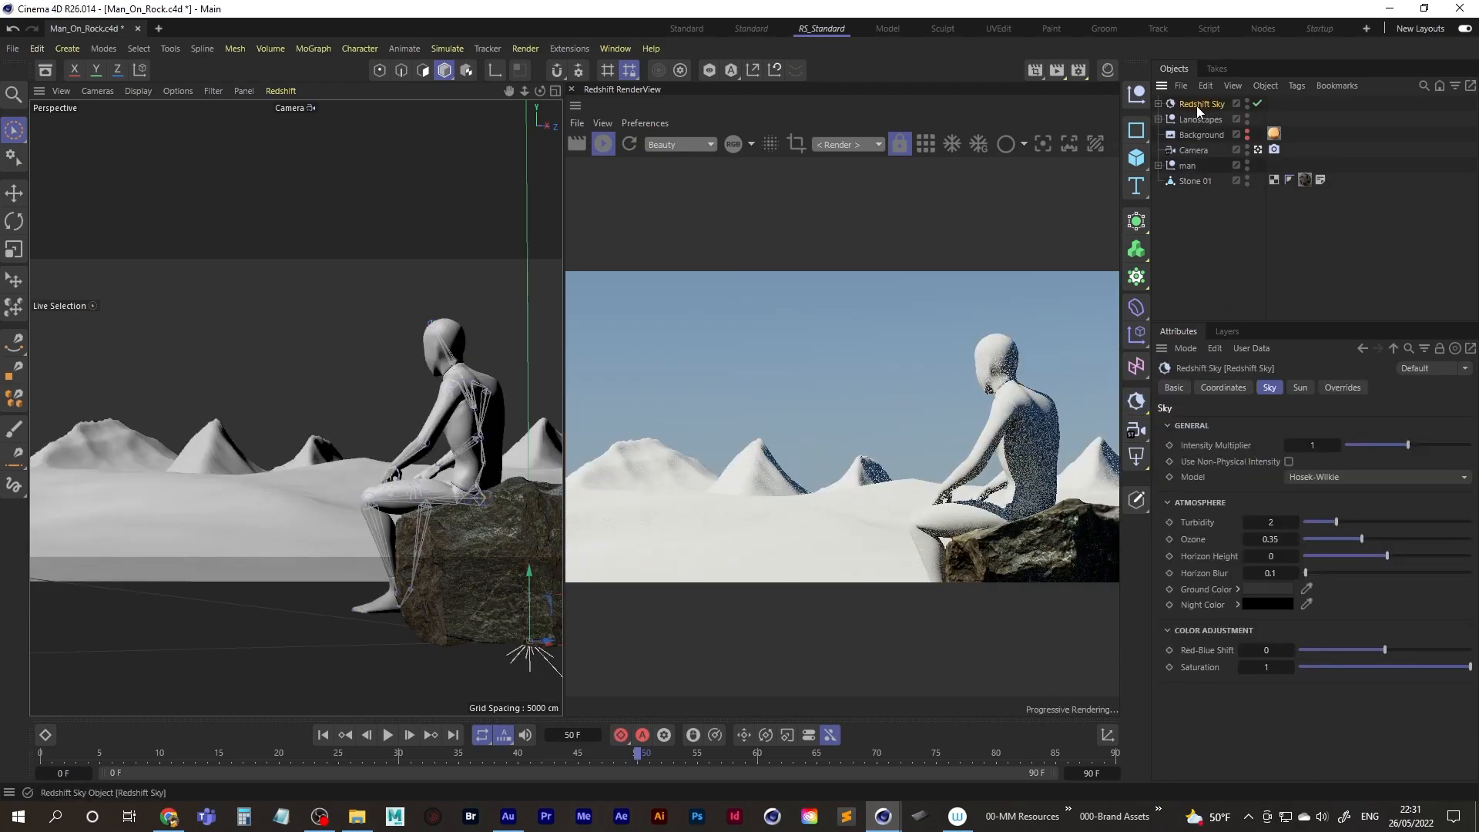
pyautogui.click(1225, 388)
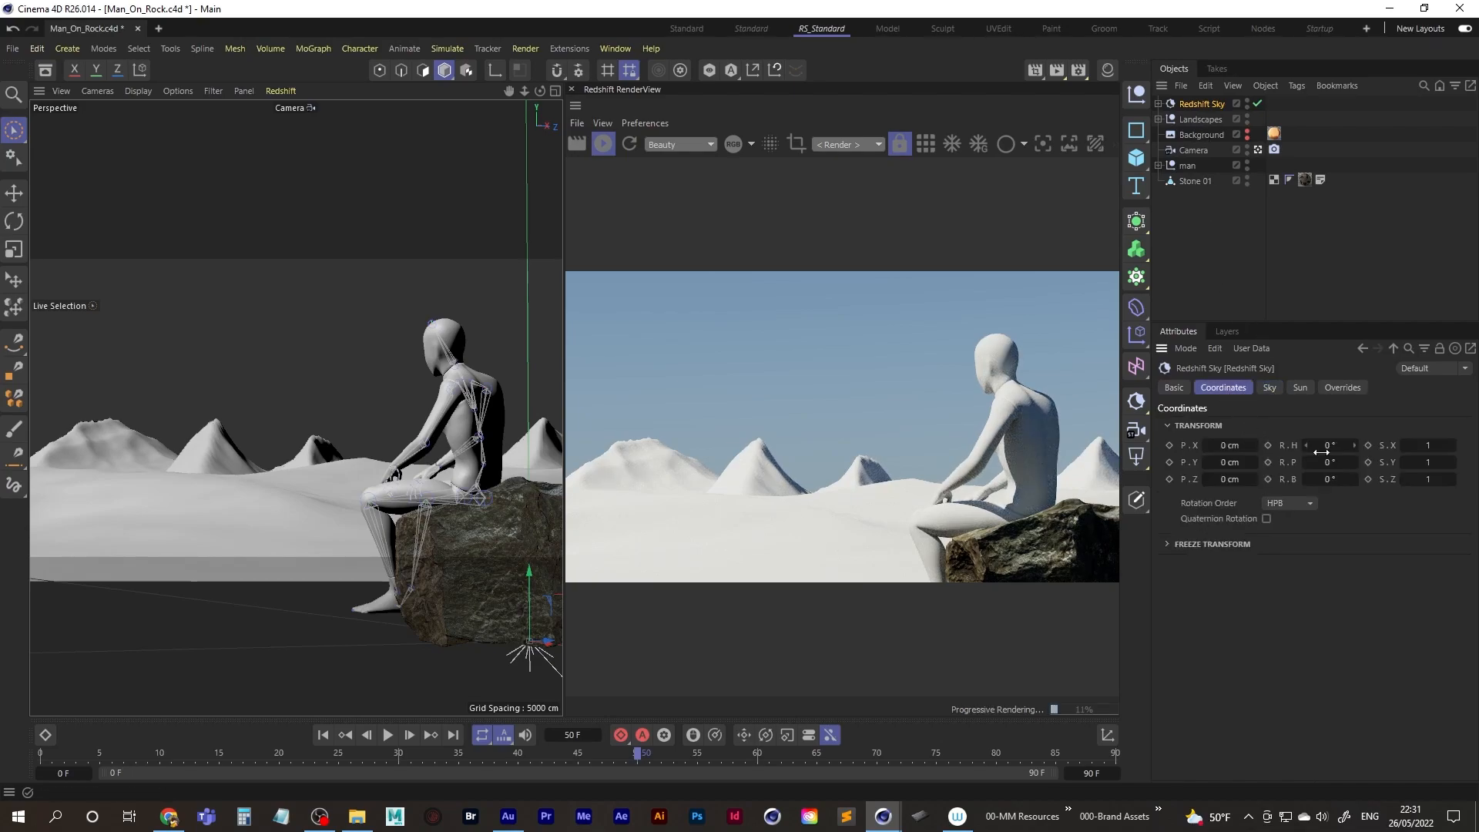
pyautogui.moveTo(1332, 447)
pyautogui.mouseDown()
pyautogui.moveTo(1359, 447)
pyautogui.moveTo(1231, 458)
pyautogui.moveTo(1471, 448)
pyautogui.moveTo(1206, 453)
pyautogui.moveTo(1282, 450)
pyautogui.mouseUp()
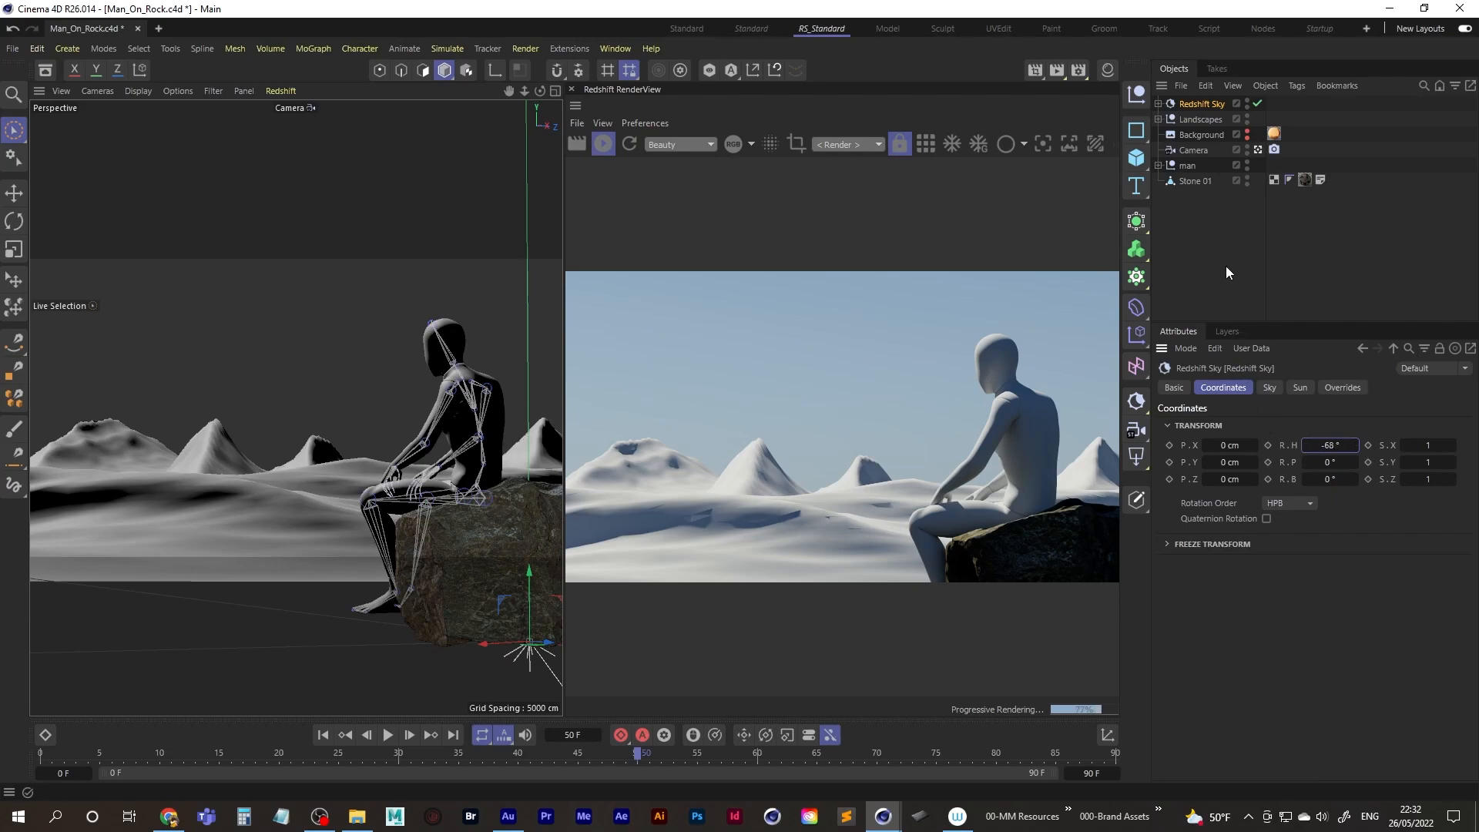
# Step: Expand the Landscapes group and rotate the Landscape.2 mountain slightly in the top view
pyautogui.middleClick(281, 369)
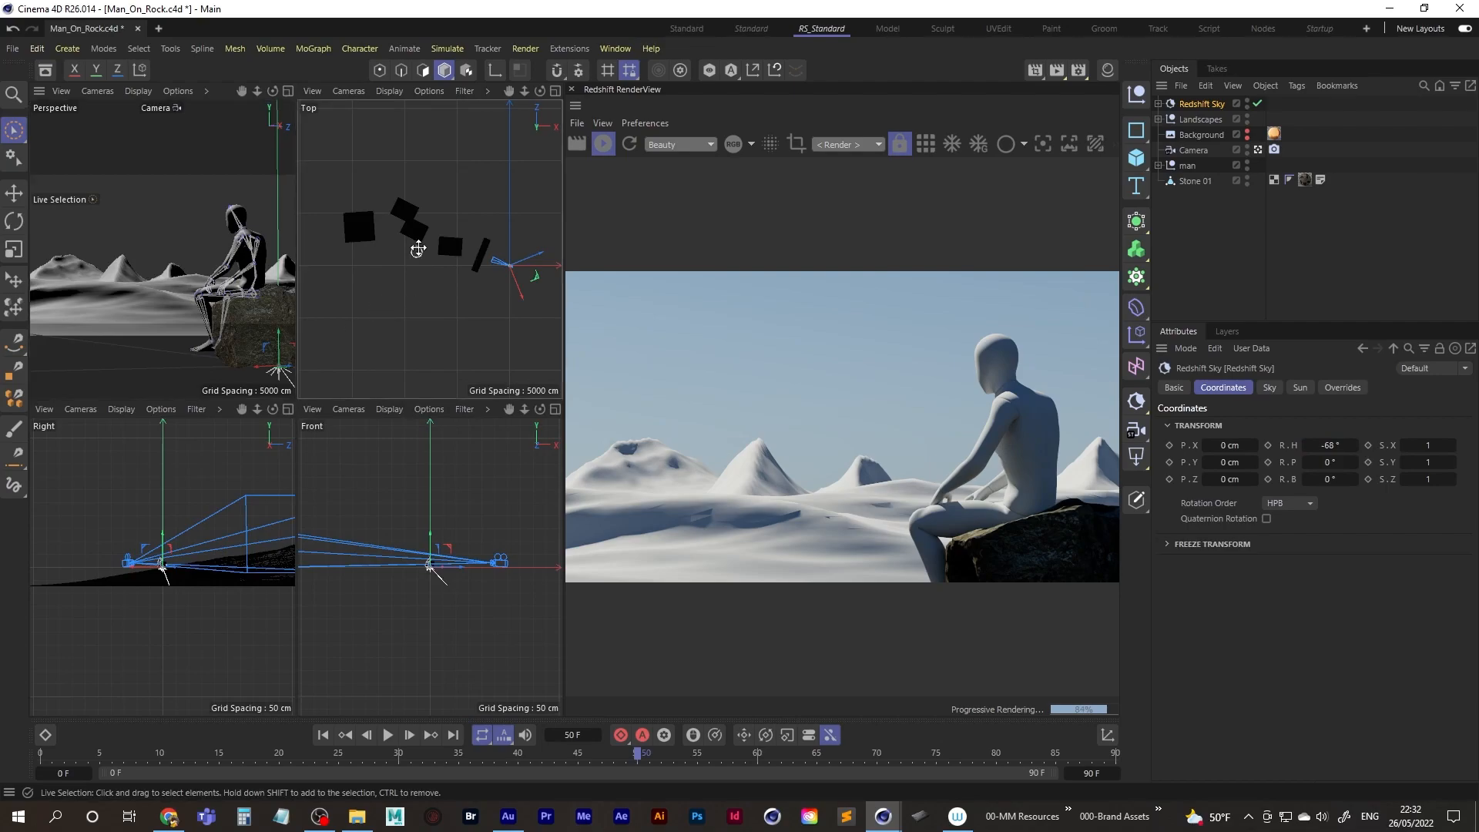
pyautogui.middleClick(447, 223)
pyautogui.click(1159, 119)
pyautogui.click(1211, 135)
pyautogui.moveTo(108, 327); pyautogui.dragTo(255, 358)
pyautogui.hotkey('ctrl', 'z')
pyautogui.click(260, 376)
pyautogui.press('r')
pyautogui.moveTo(286, 410)
pyautogui.mouseDown()
pyautogui.moveTo(307, 399)
pyautogui.moveTo(271, 411)
pyautogui.moveTo(321, 394)
pyautogui.moveTo(281, 414)
pyautogui.mouseUp()
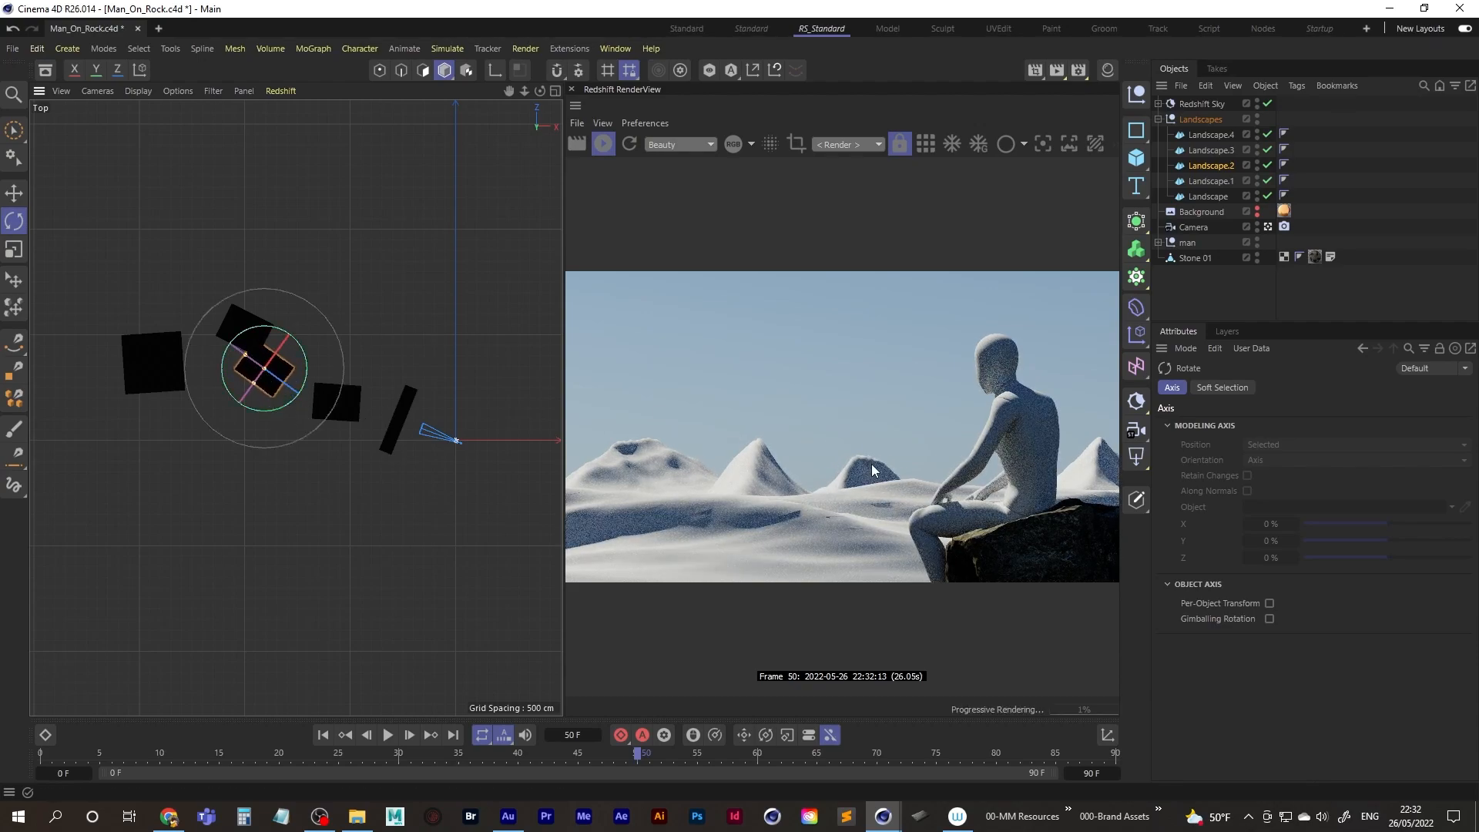
# Step: Try to rotate the Landscape.3 mountain by about 45° in the top view
pyautogui.click(248, 331)
pyautogui.moveTo(271, 366)
pyautogui.mouseDown()
pyautogui.moveTo(256, 374)
pyautogui.moveTo(274, 358)
pyautogui.moveTo(282, 370)
pyautogui.mouseUp()
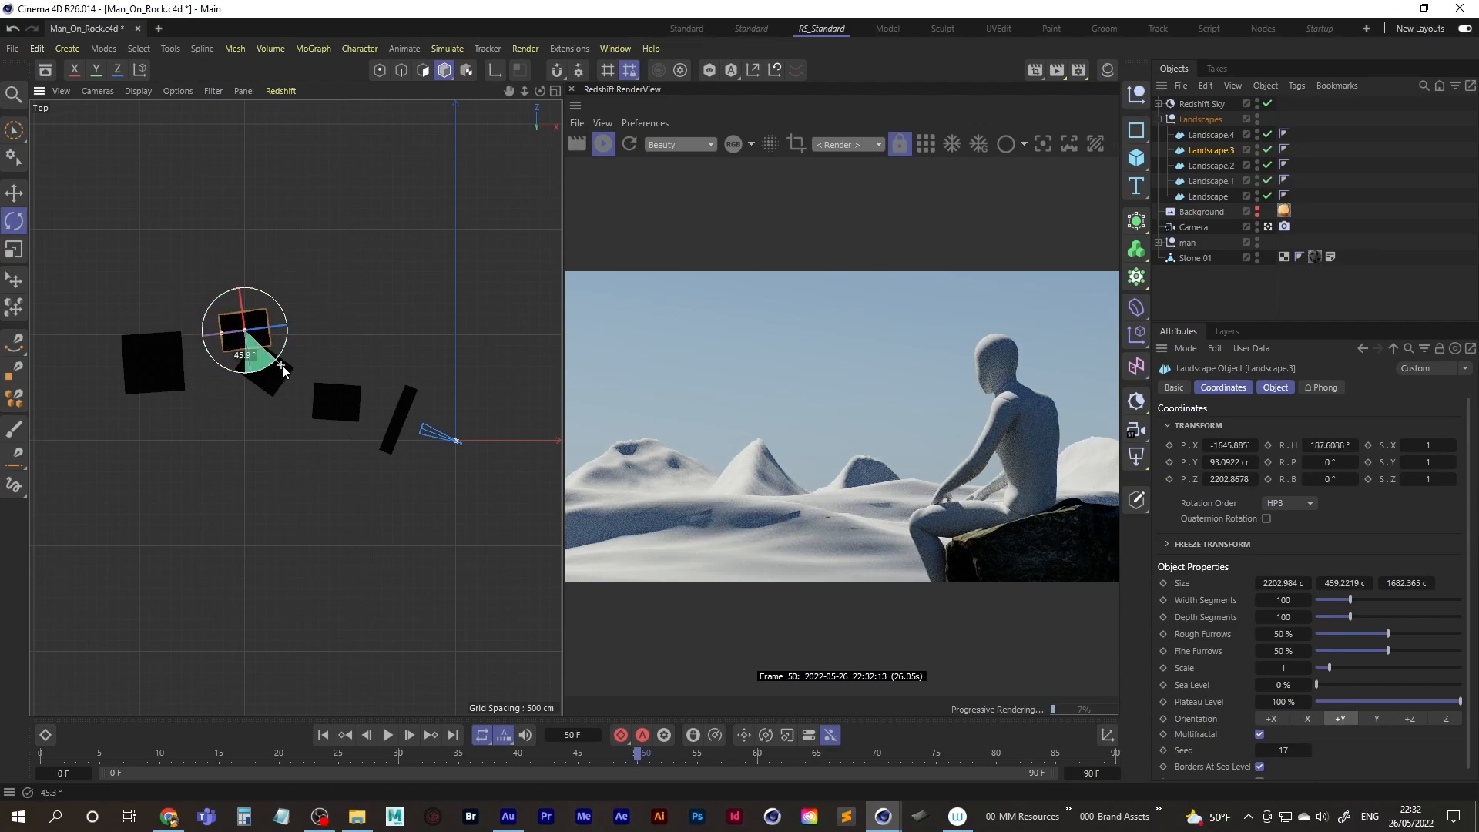
pyautogui.hotkey('ctrl', 'z')
# Step: Rotate the Landscape.1 mountain to a heading of about -21.2° in the top view
pyautogui.click(1210, 181)
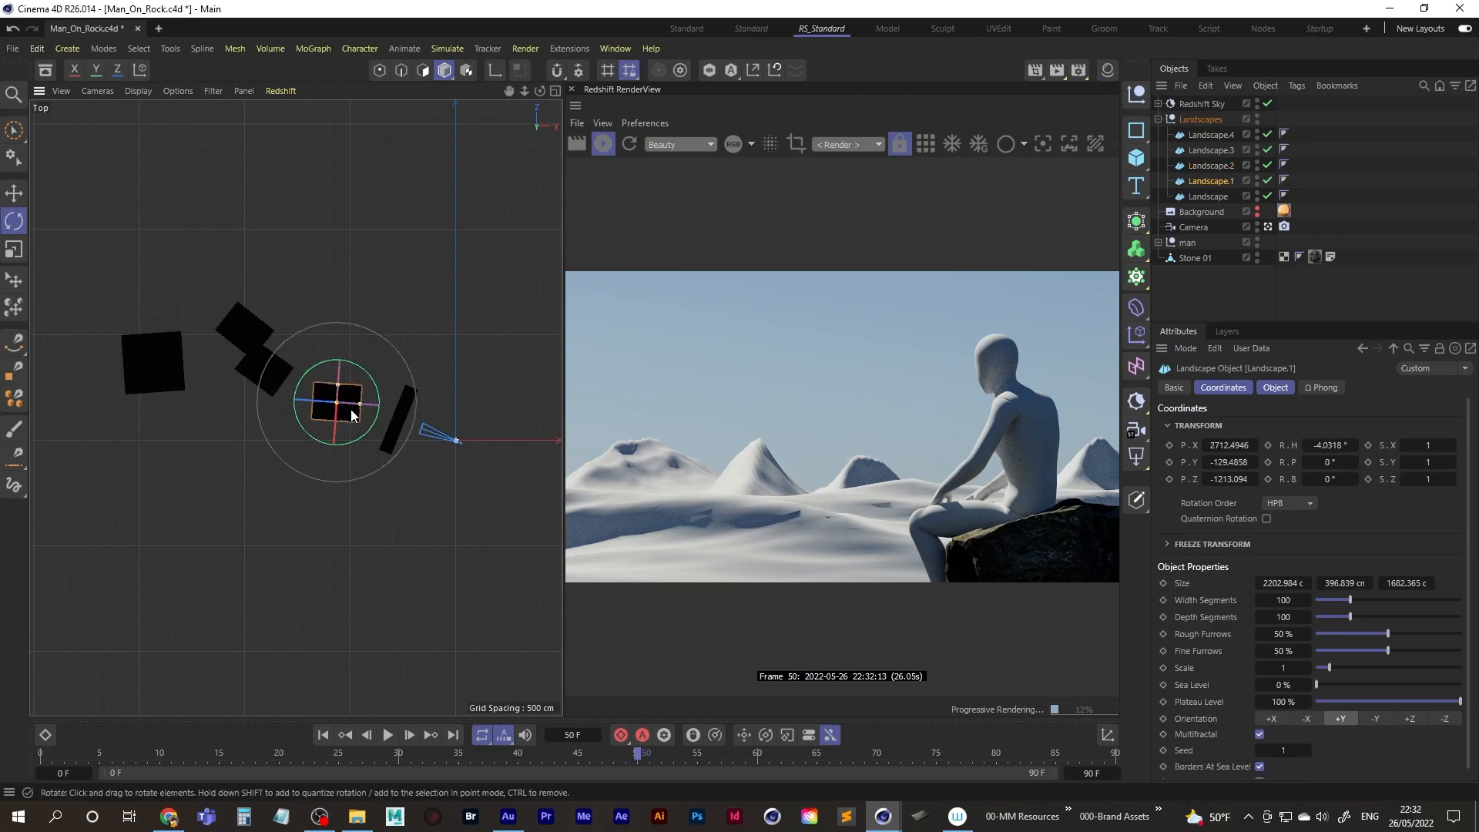
pyautogui.moveTo(362, 436); pyautogui.dragTo(364, 472)
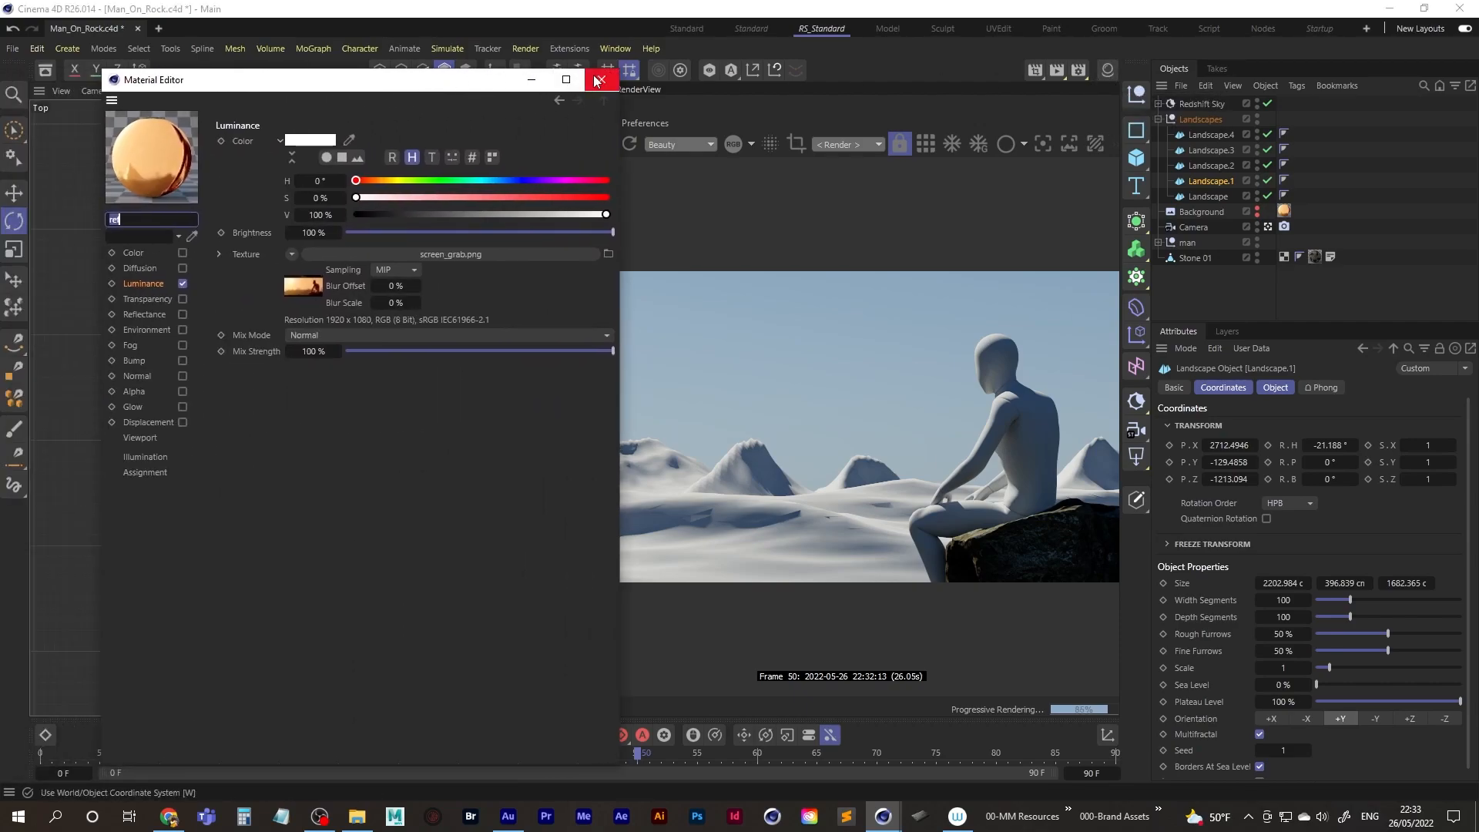
pyautogui.click(604, 63)
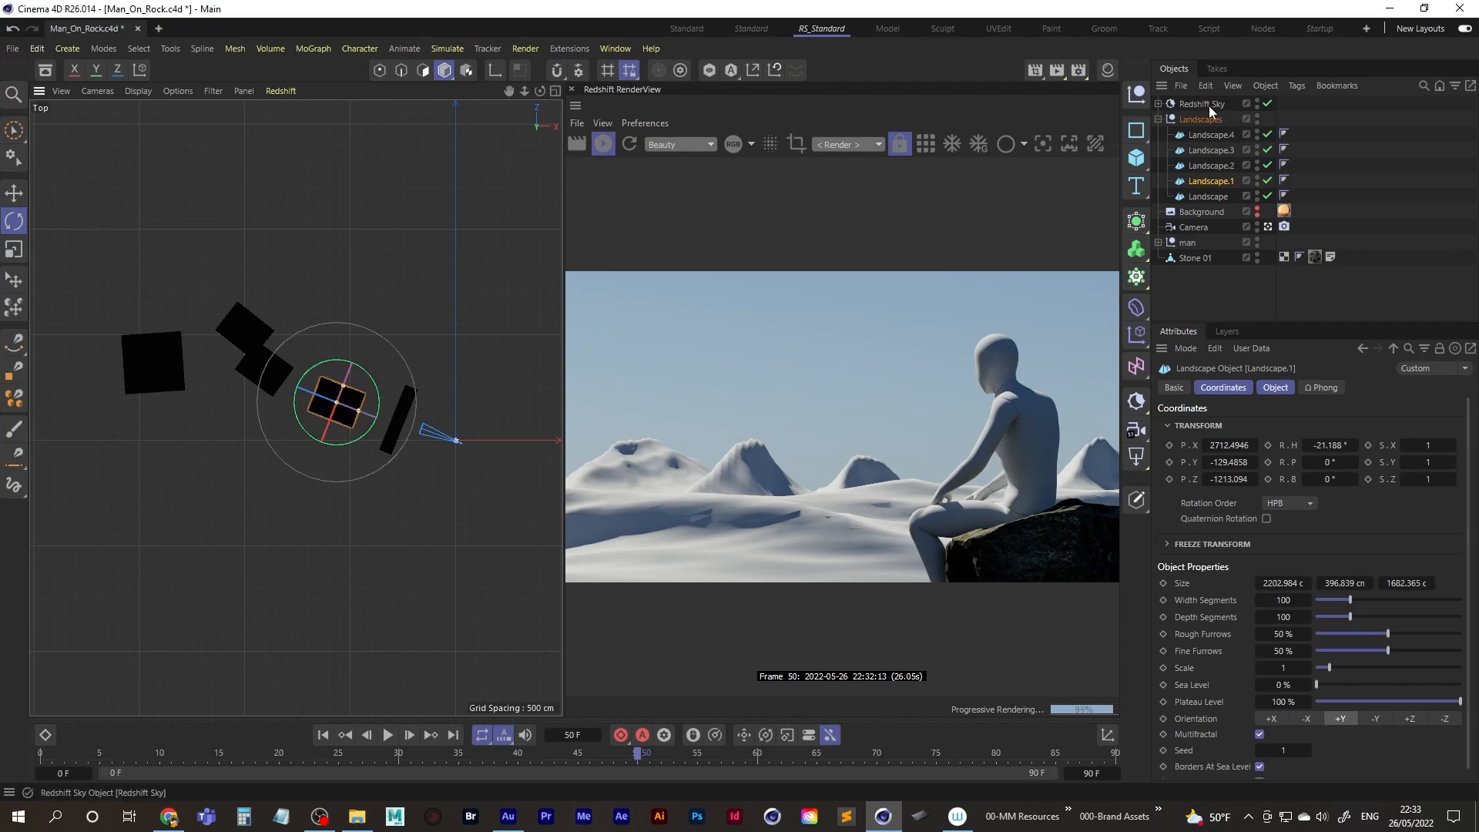
# Step: Save the project and apply the RS_Stone-01_4k material to the Landscapes group
pyautogui.click(13, 49)
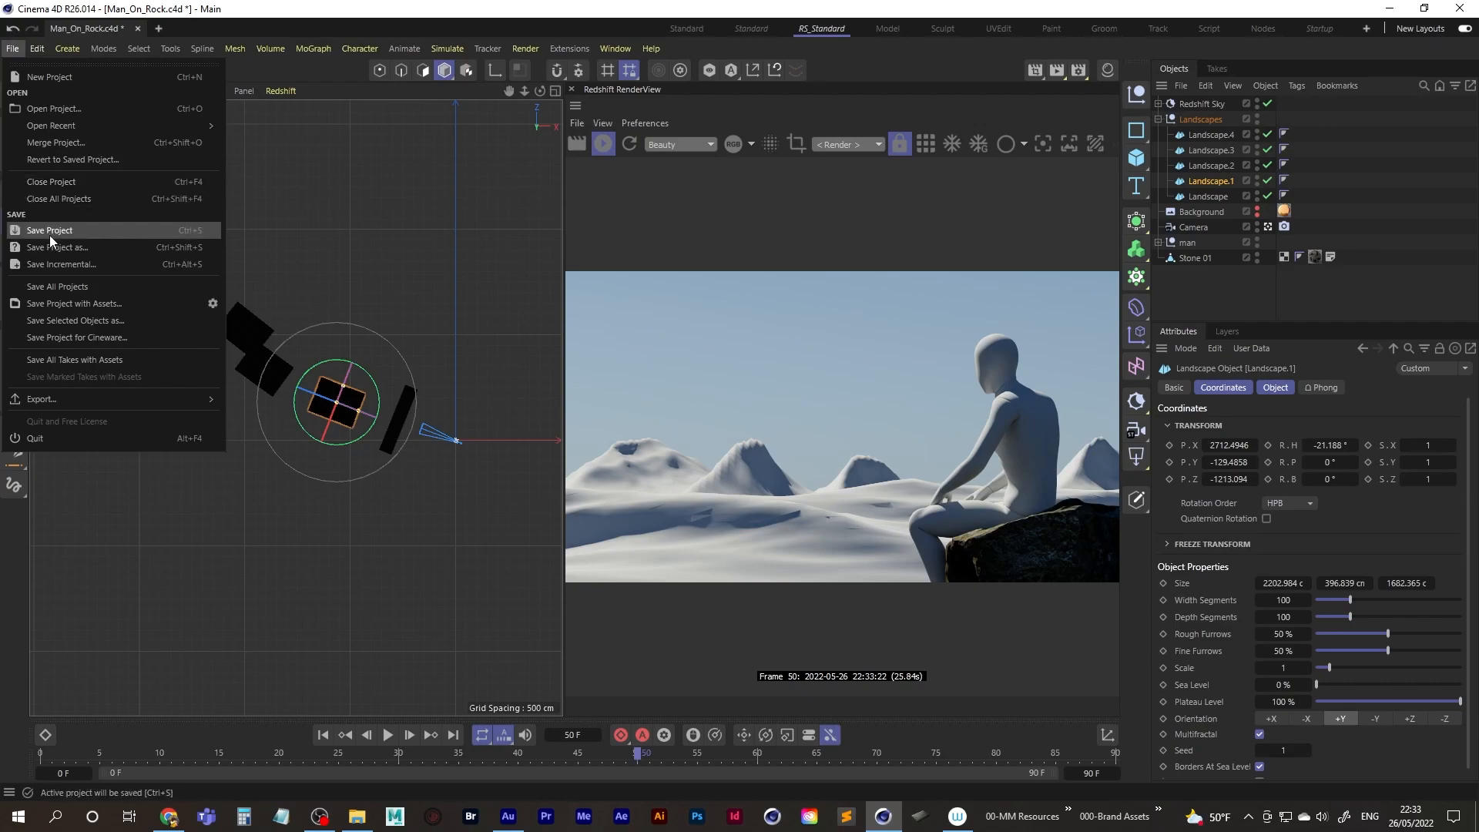
pyautogui.click(70, 230)
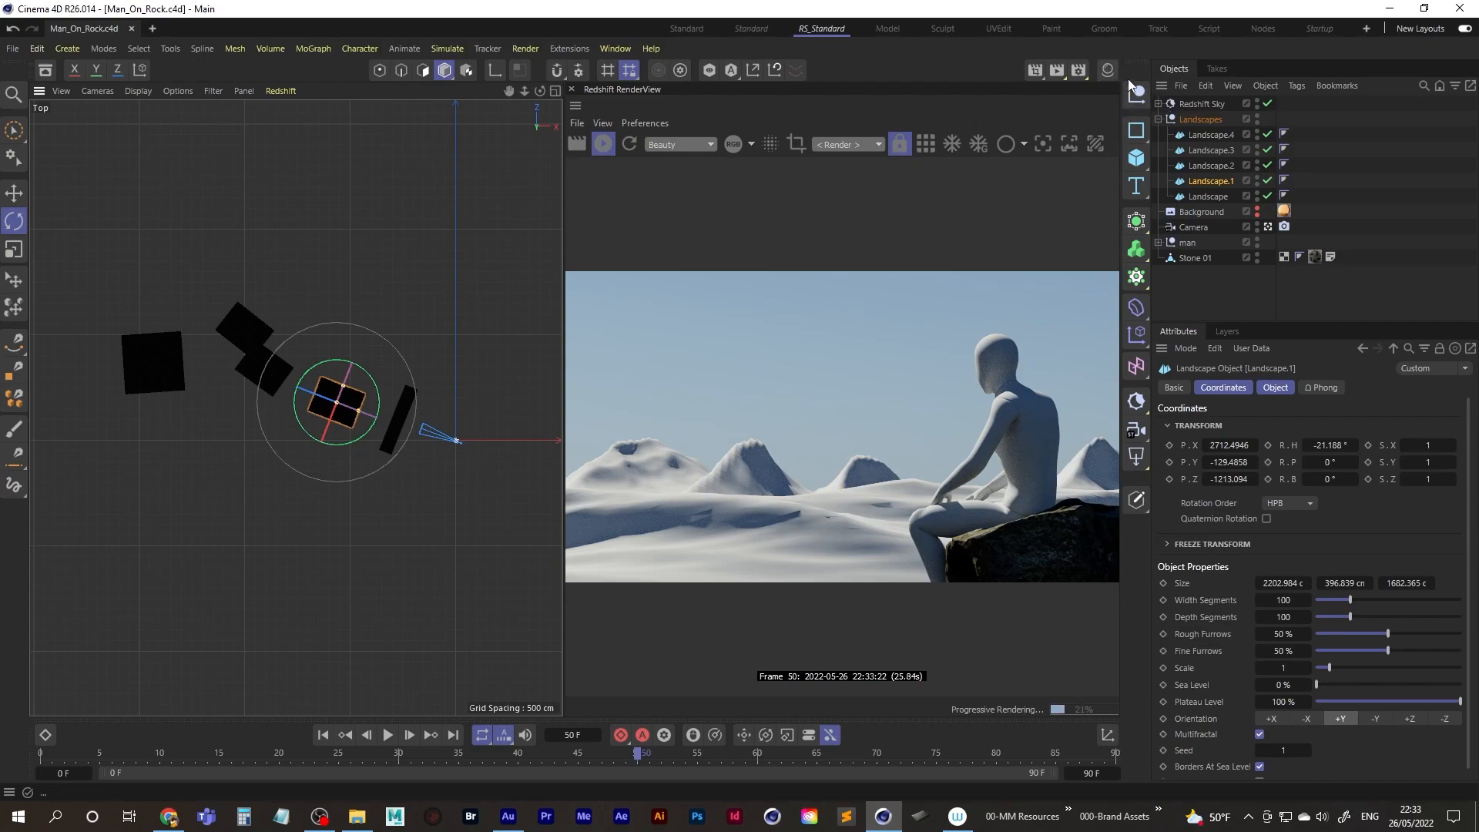
pyautogui.click(1108, 71)
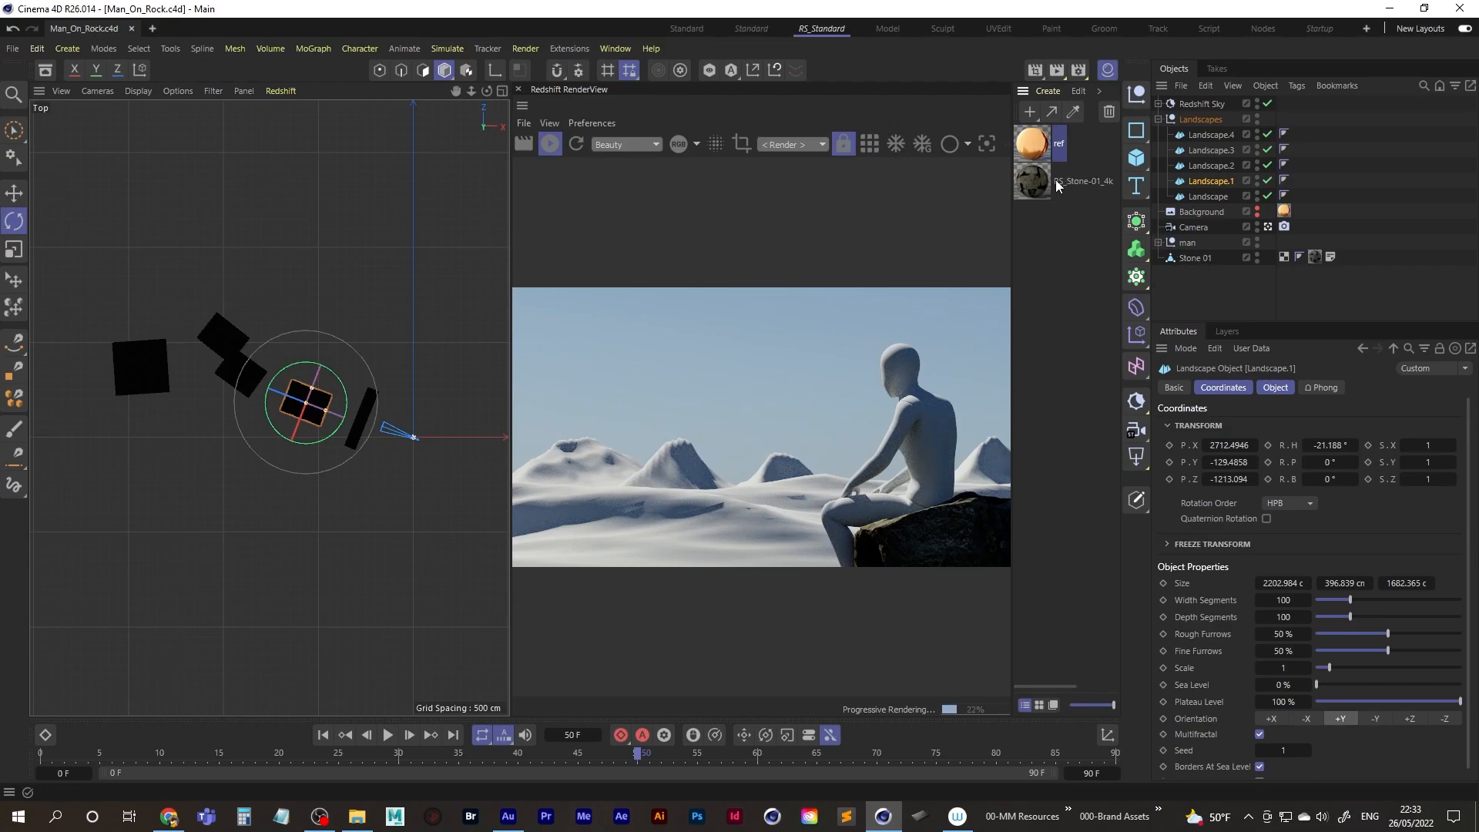
pyautogui.moveTo(1032, 182); pyautogui.dragTo(1211, 121)
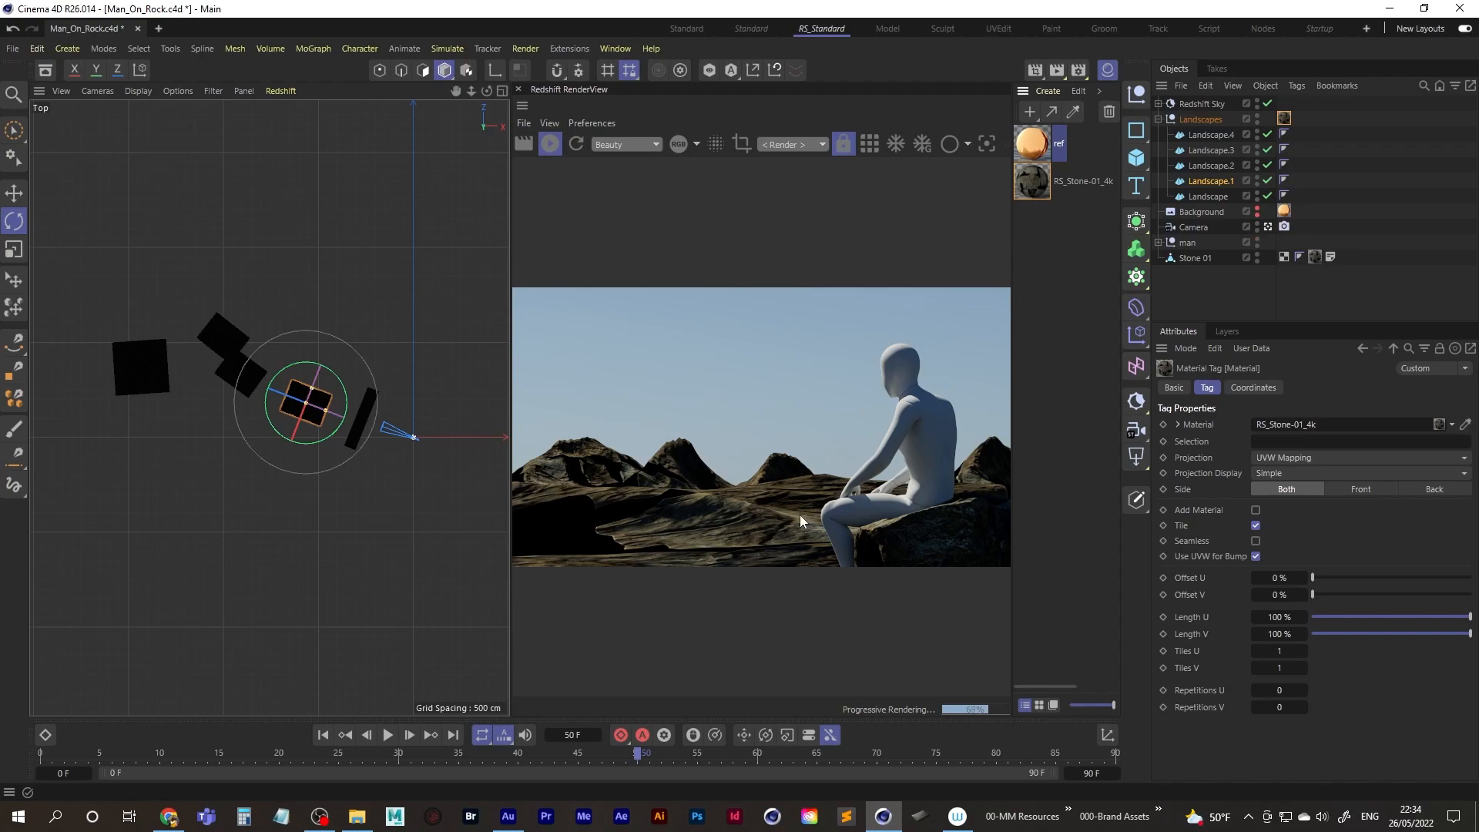
# Step: Override and enable the Bokeh settings on the camera's Redshift Camera tag
pyautogui.click(1286, 232)
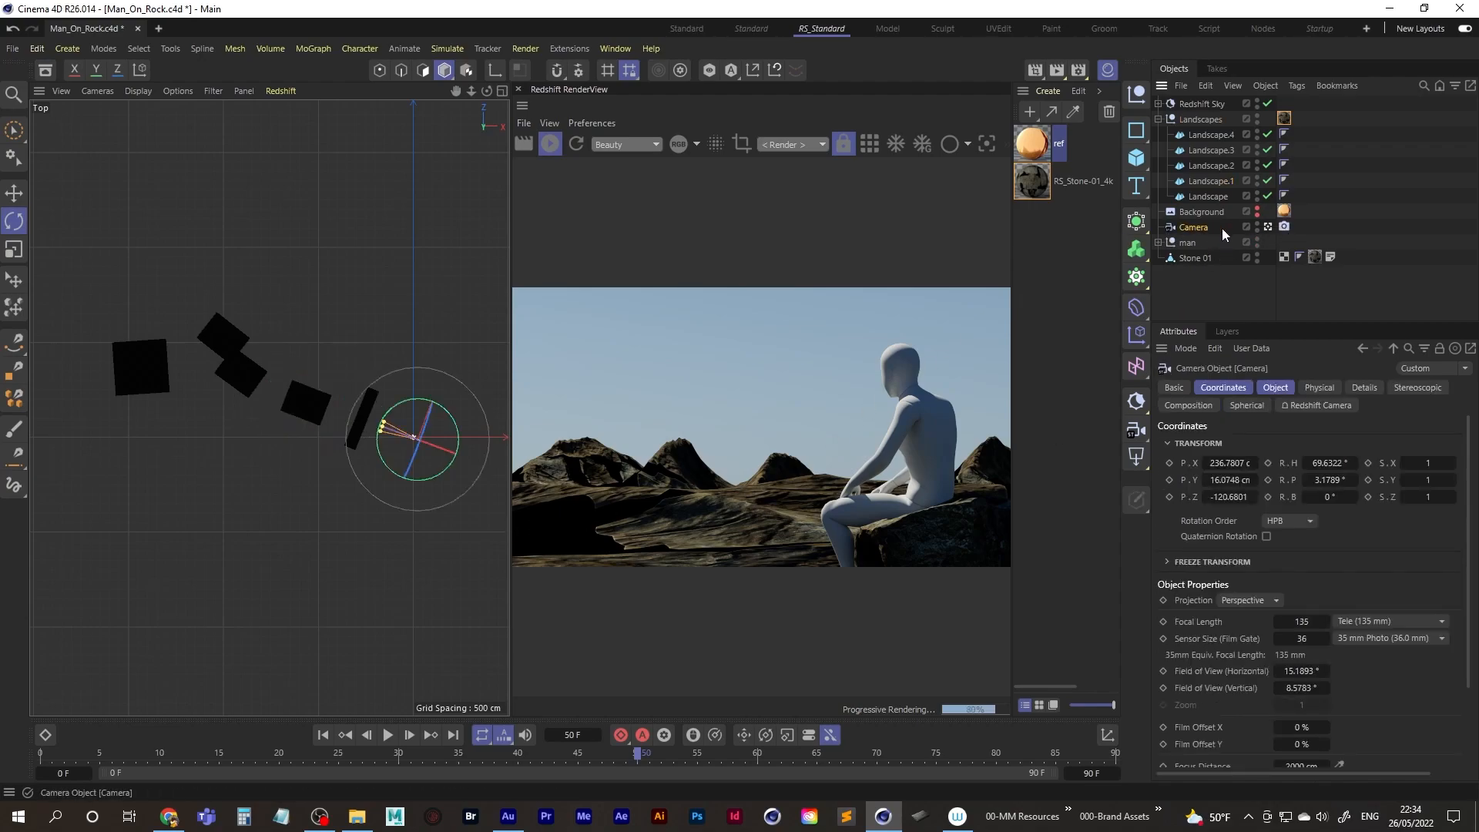
pyautogui.click(1284, 227)
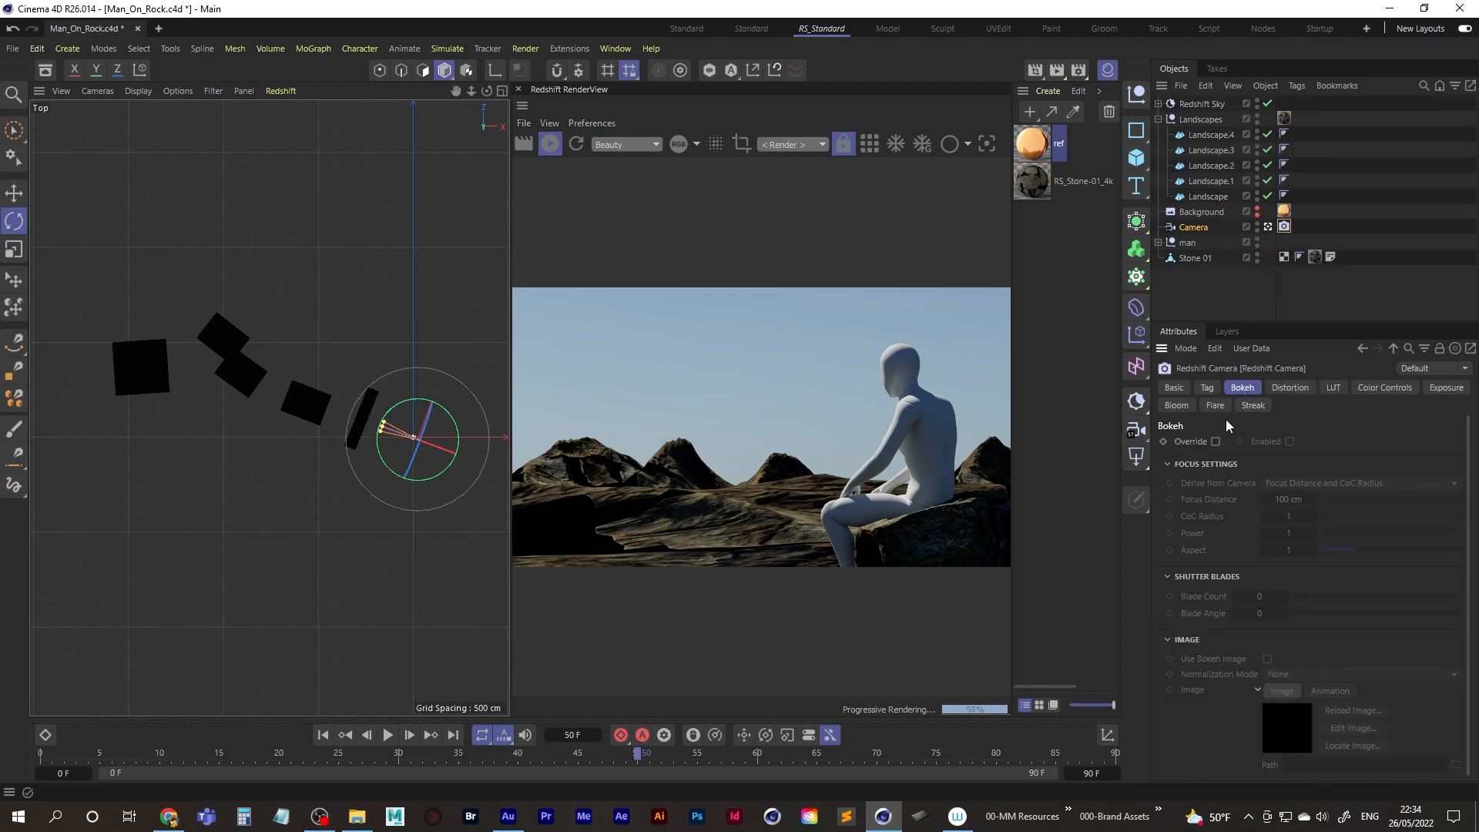
pyautogui.click(1216, 442)
pyautogui.click(1288, 442)
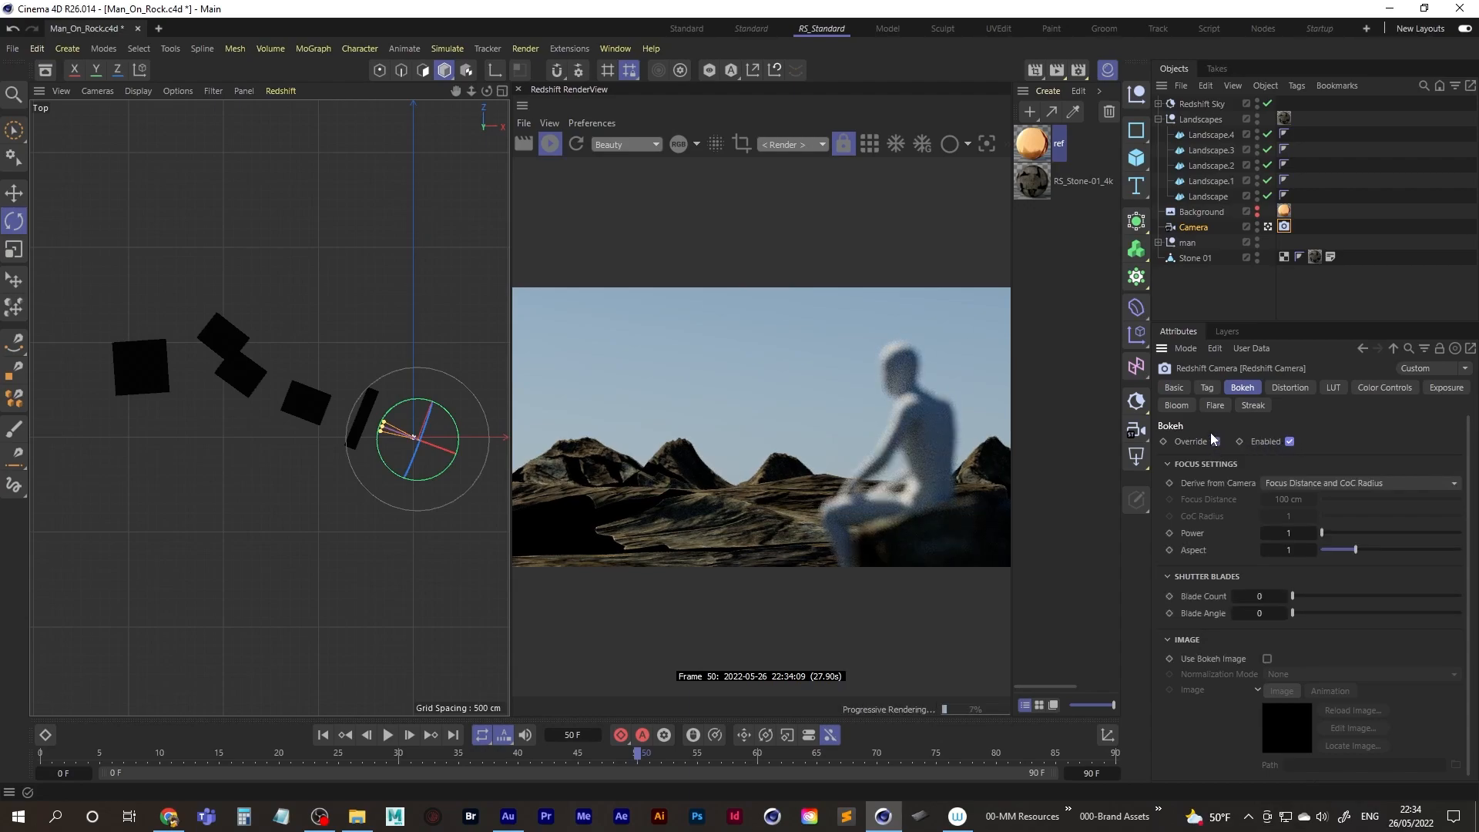
# Step: Set the camera's focus distance to about 266 cm so the focal plane reaches the seated man in the top view
pyautogui.click(1199, 228)
pyautogui.click(1327, 387)
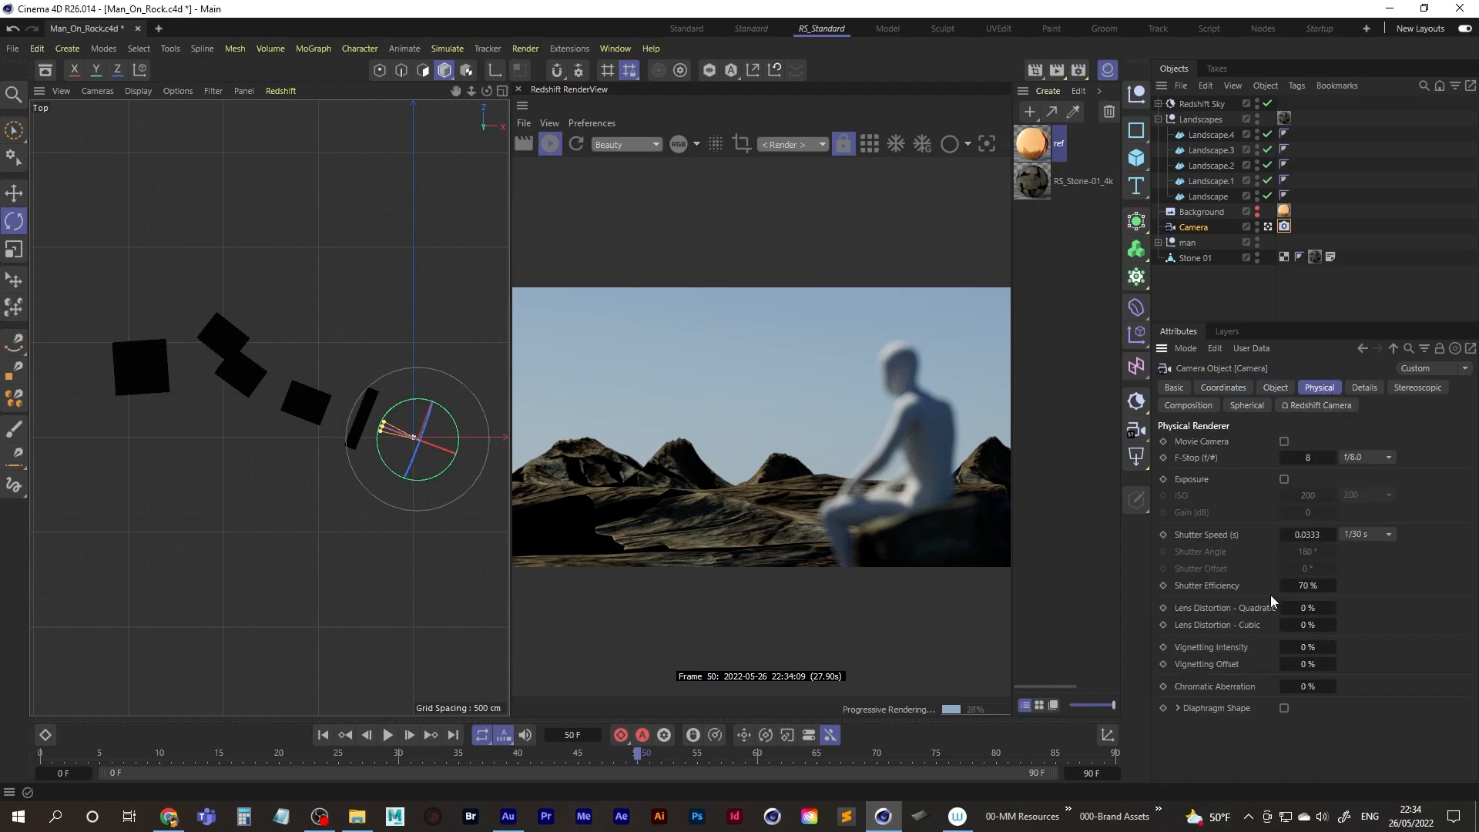
pyautogui.click(1272, 390)
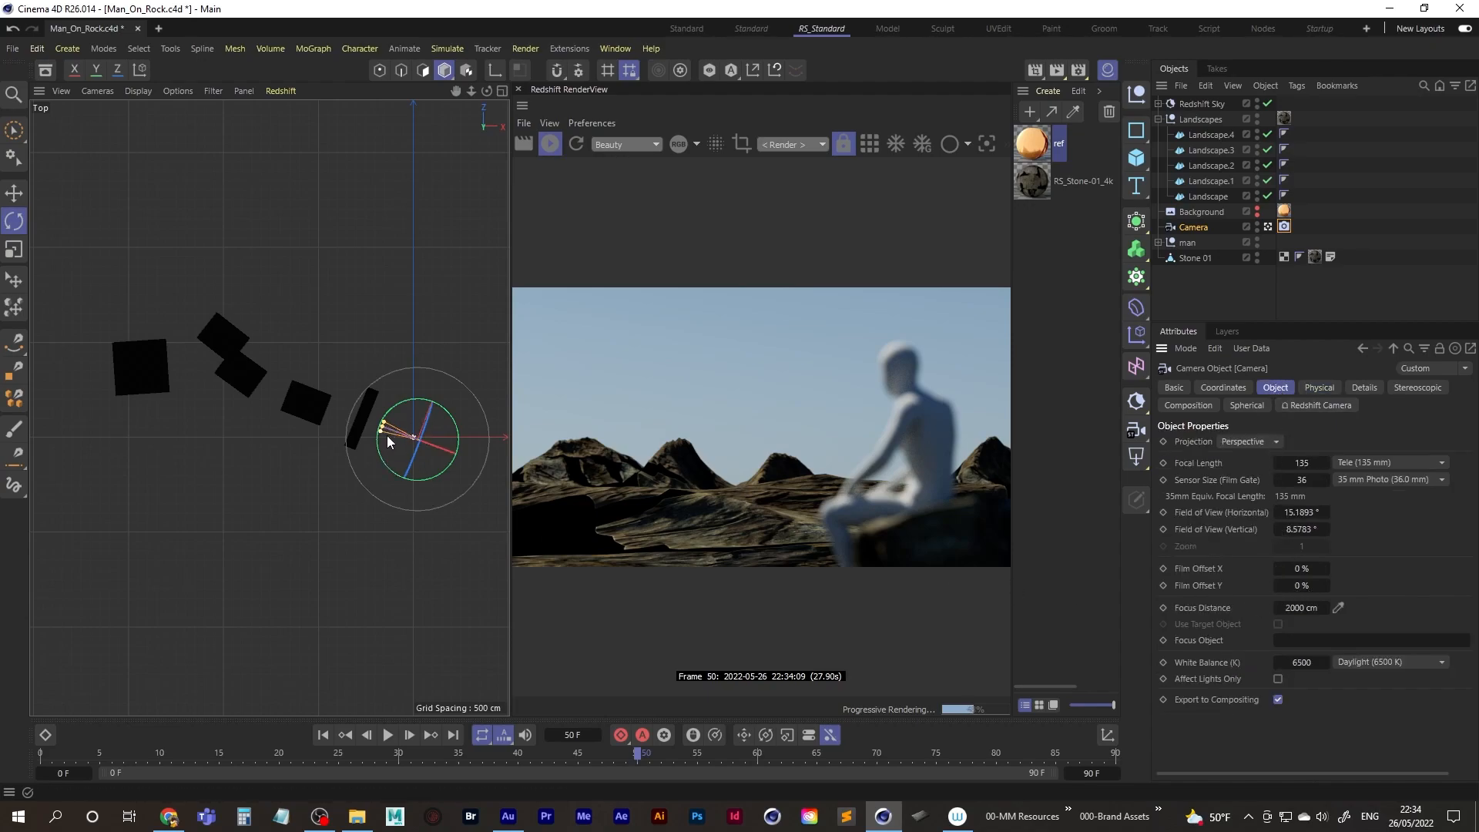
pyautogui.scroll(10, 387, 440)
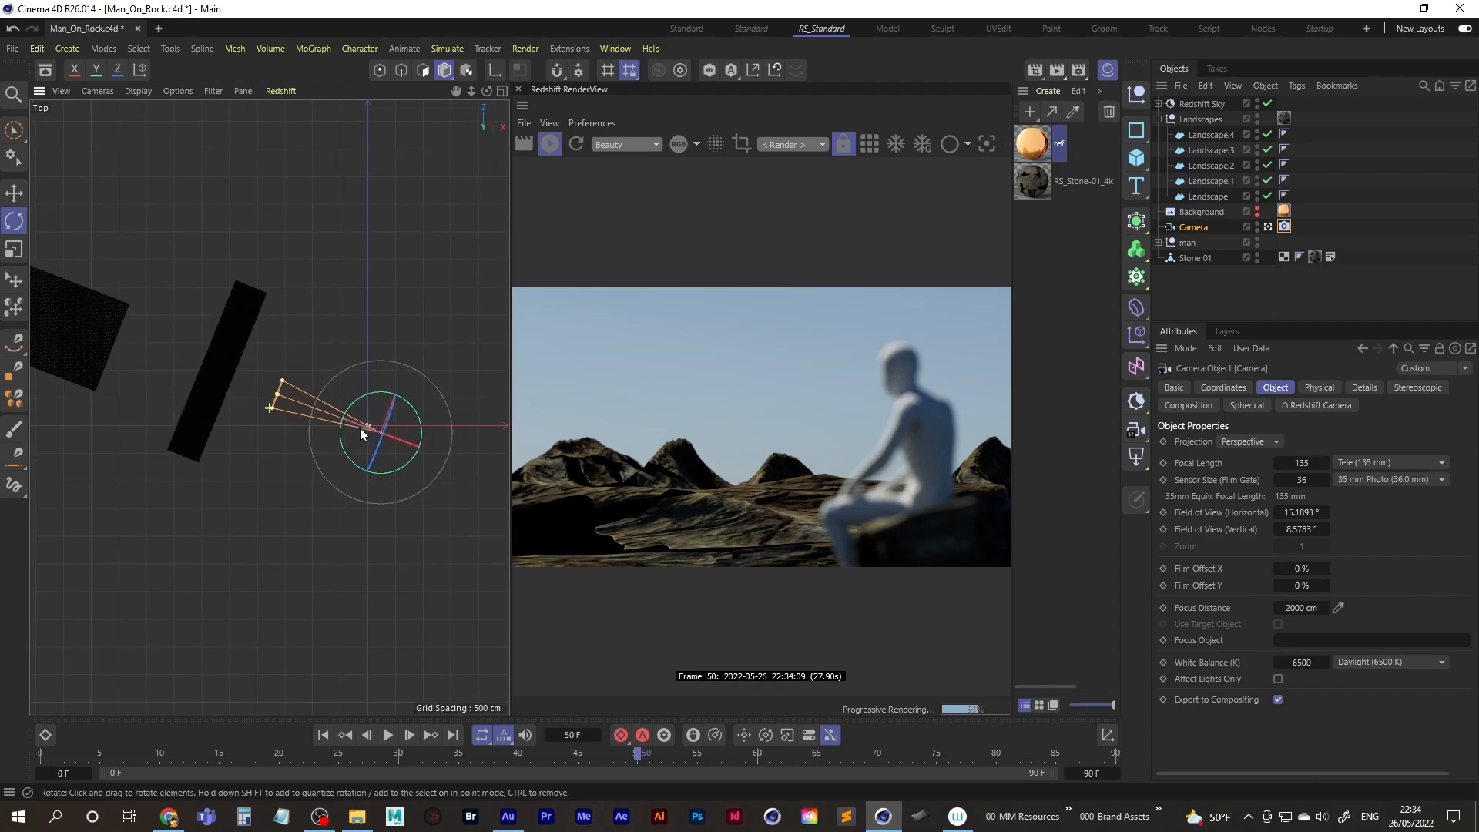
pyautogui.scroll(5, 358, 437)
pyautogui.scroll(8, 393, 389)
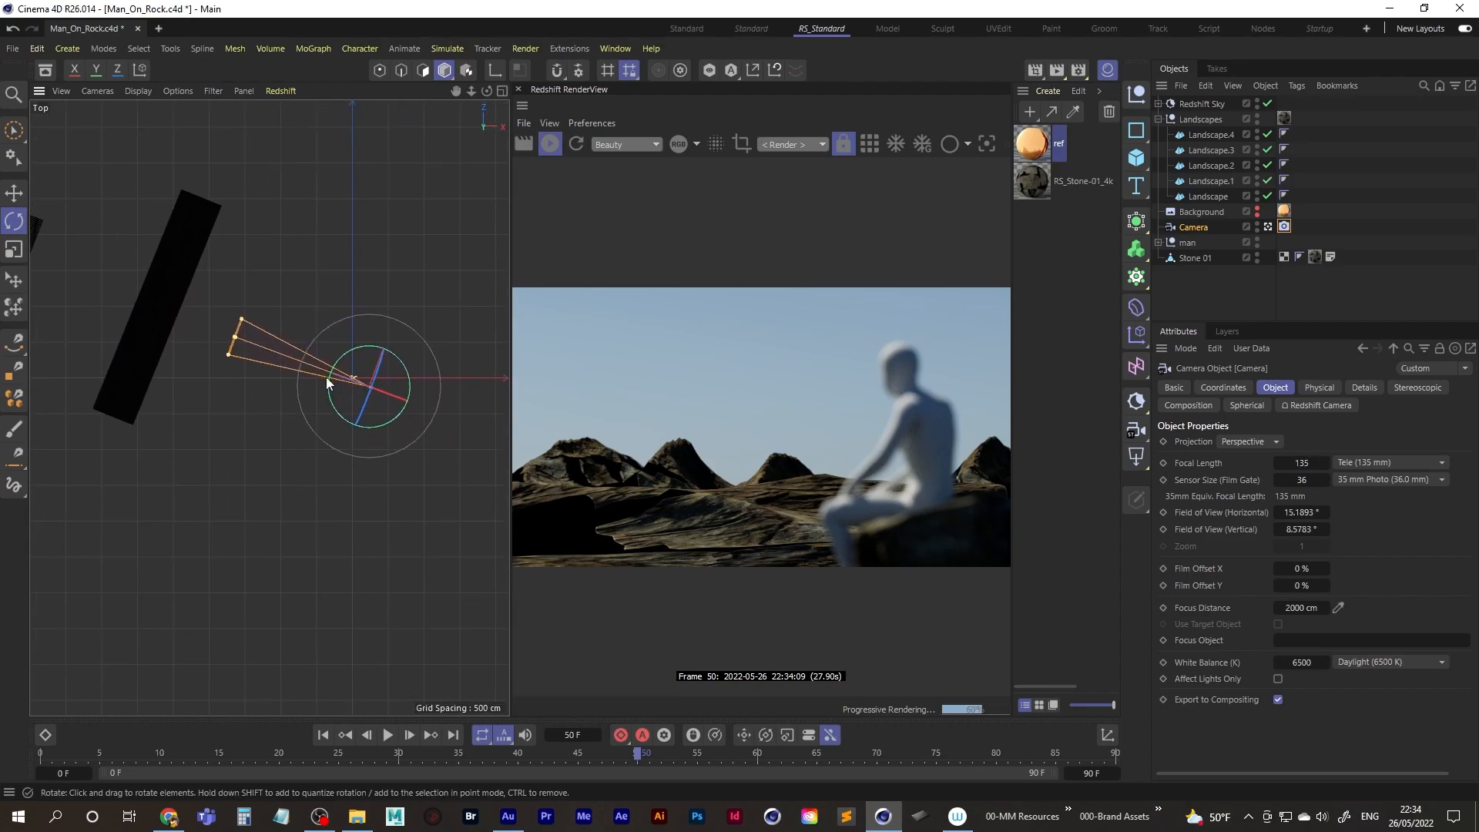
pyautogui.scroll(10, 370, 396)
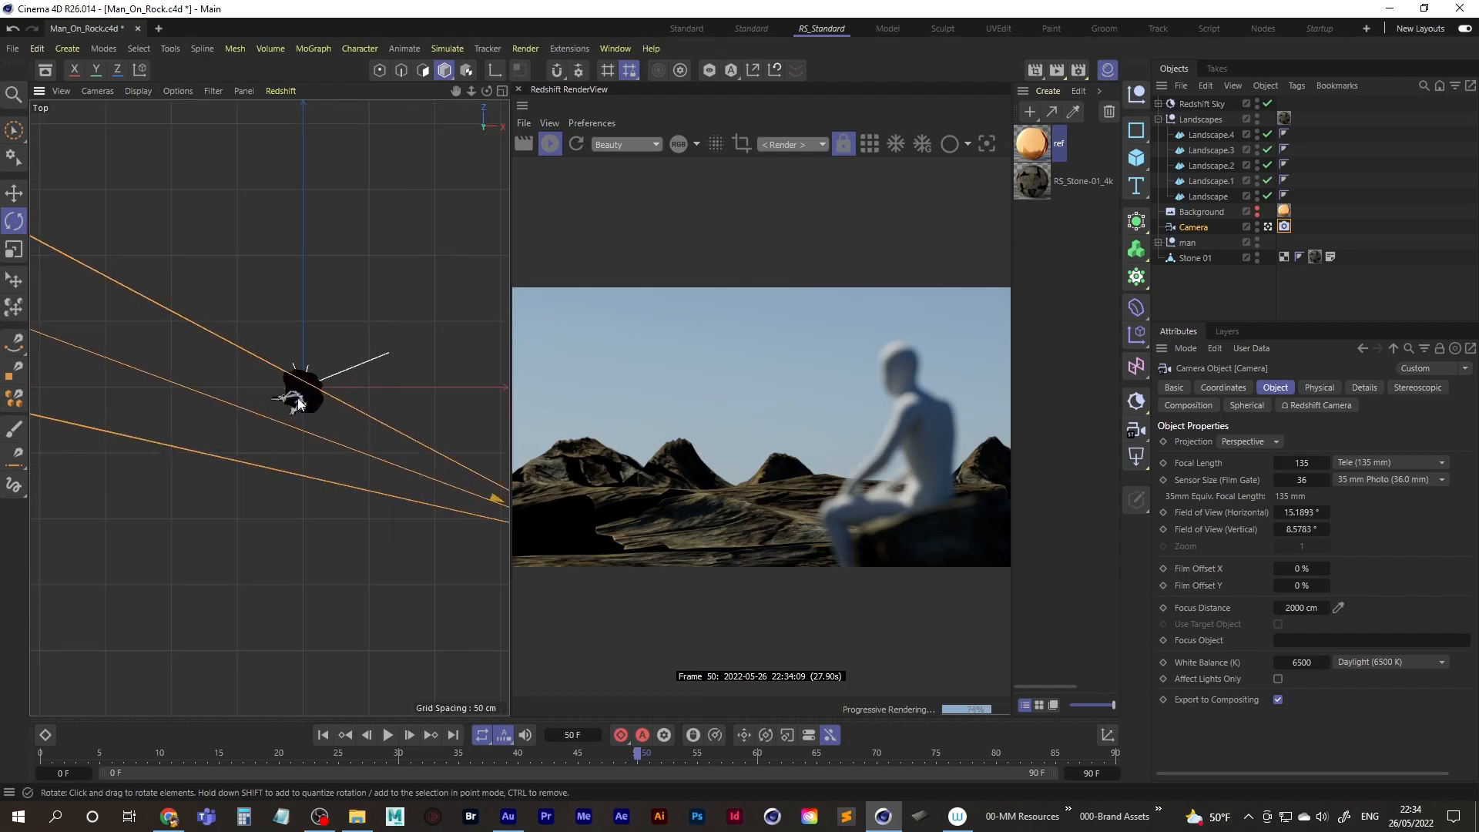
pyautogui.moveTo(1315, 607); pyautogui.dragTo(60, 613)
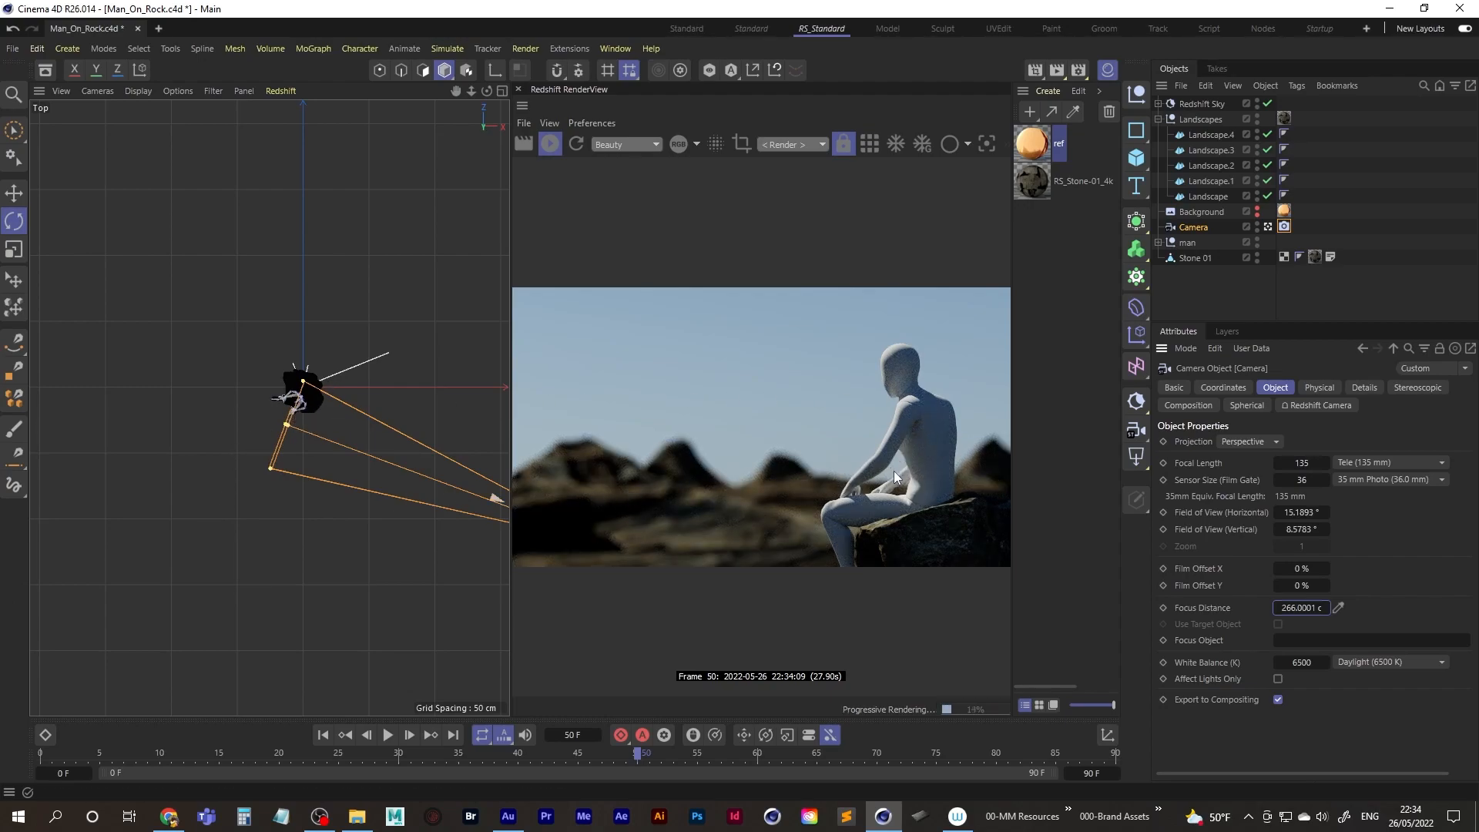
# Step: Set the Redshift Camera tag's bokeh Power to 0.6 and save the project
pyautogui.click(1314, 387)
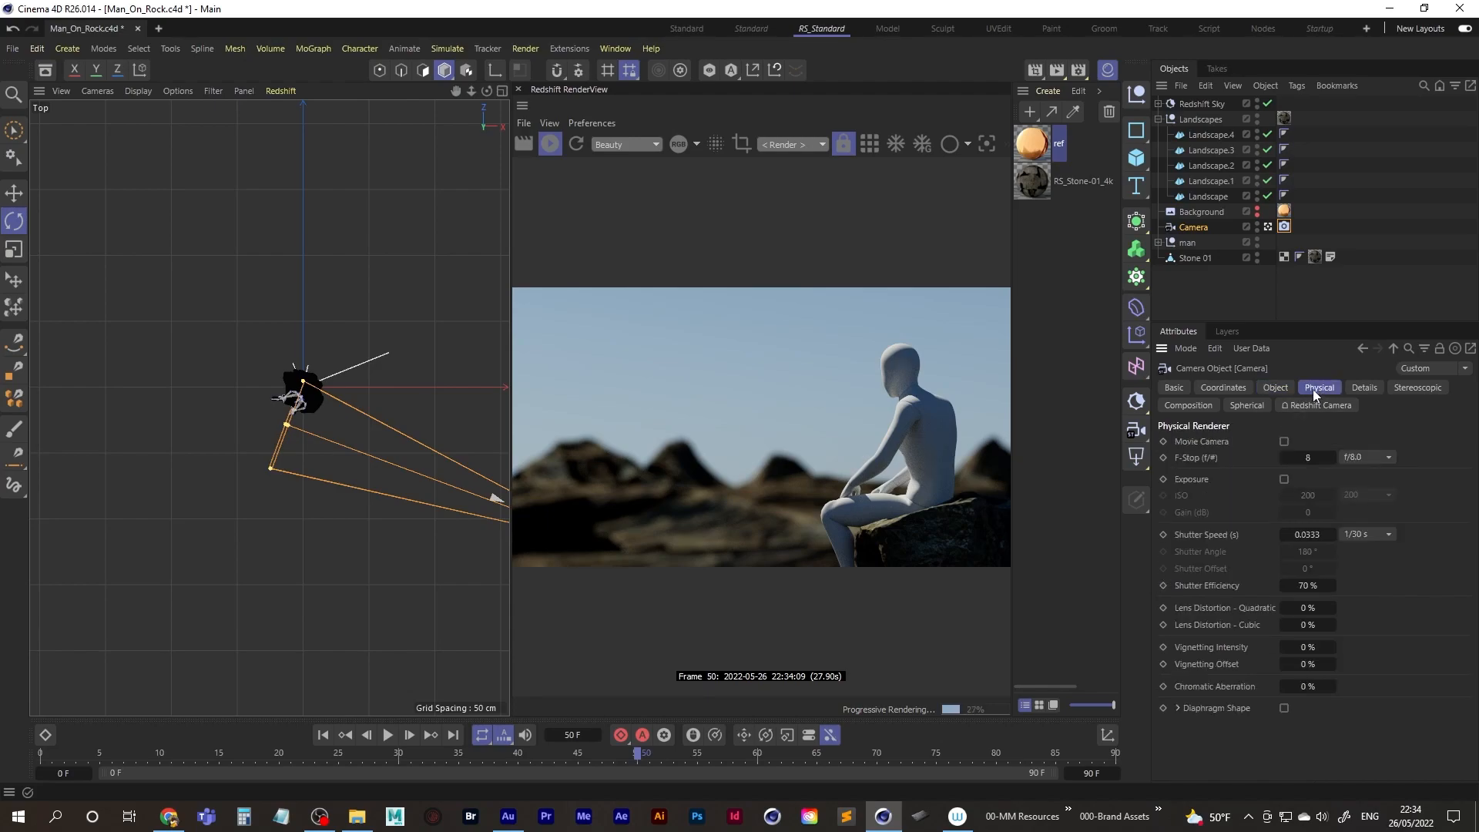
pyautogui.click(1283, 226)
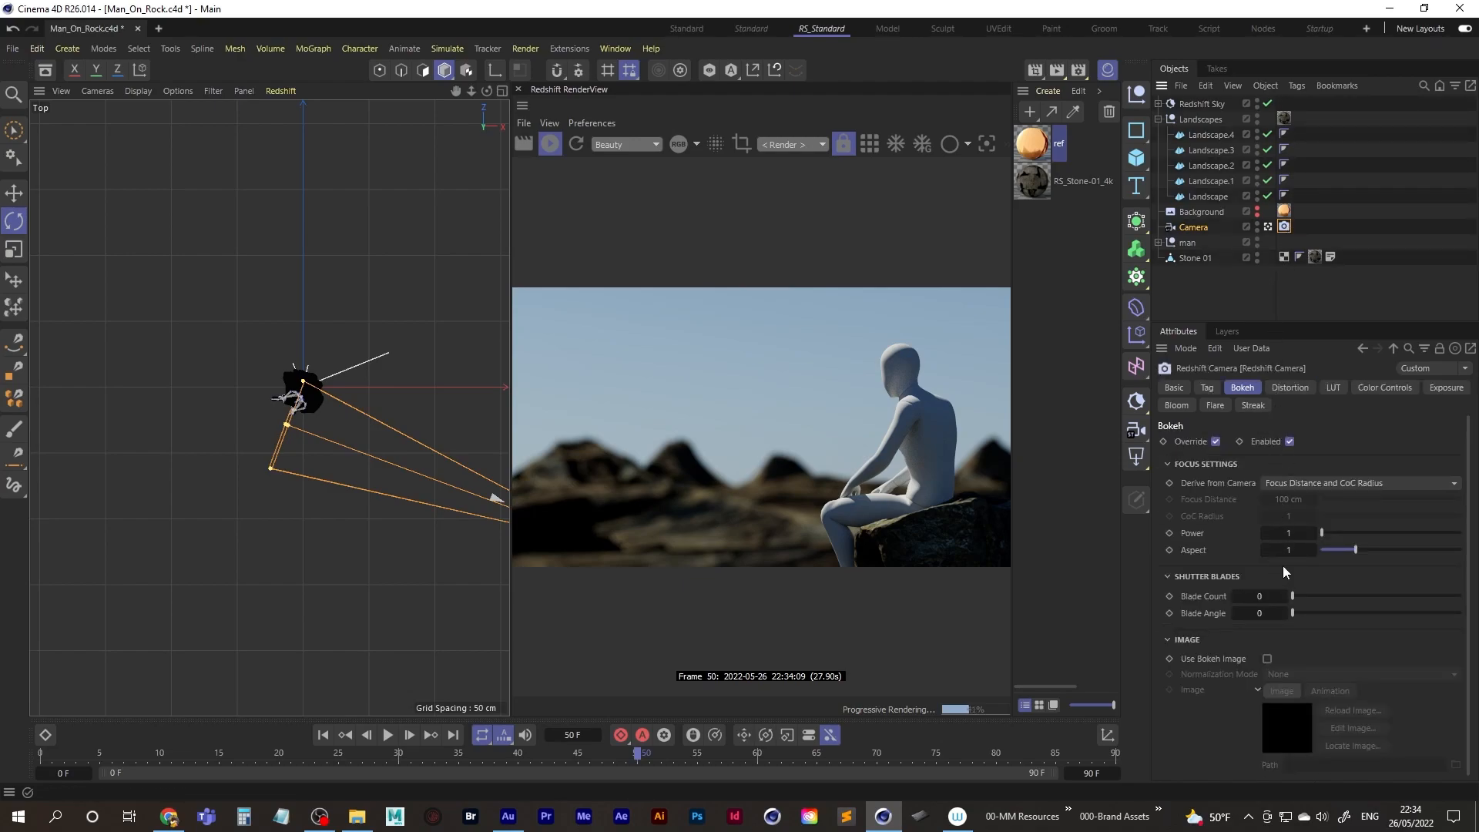
pyautogui.click(1278, 535)
pyautogui.write('.6')
pyautogui.press('Return')
pyautogui.click(1216, 284)
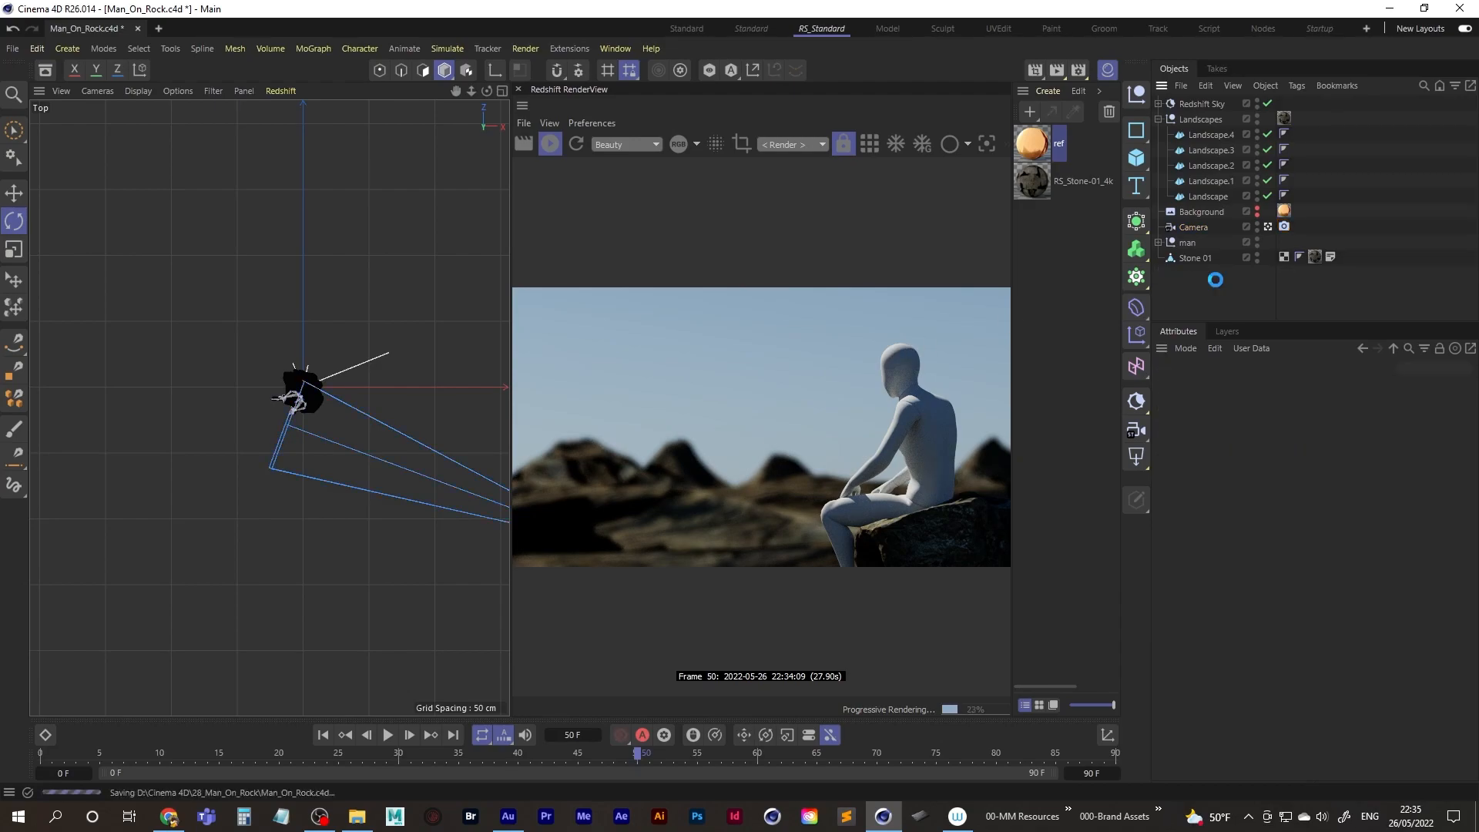
# Step: Collapse the Landscapes group and add a Redshift Environment object for volumetric fog
pyautogui.click(1158, 119)
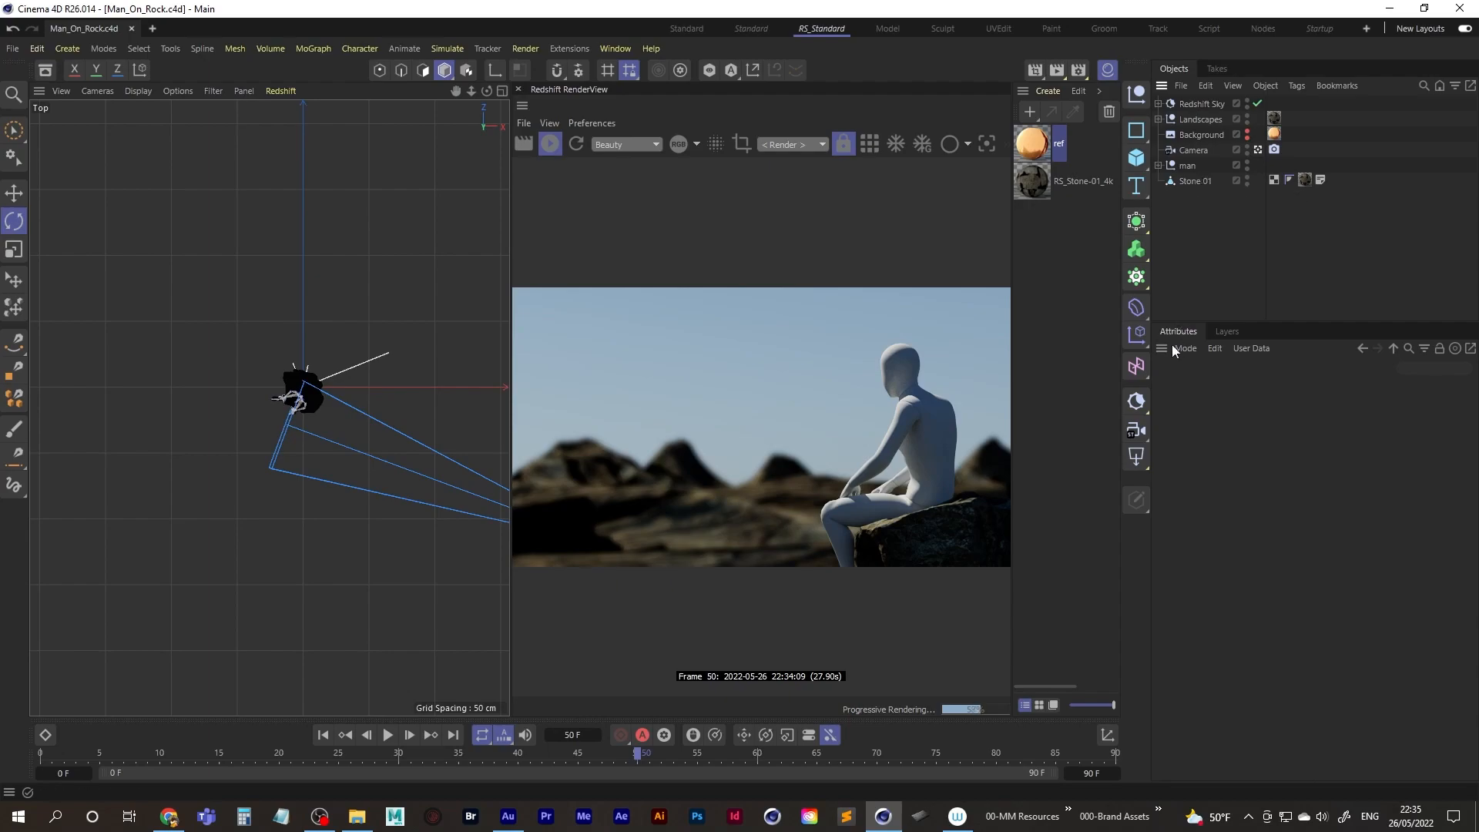
pyautogui.click(1135, 402)
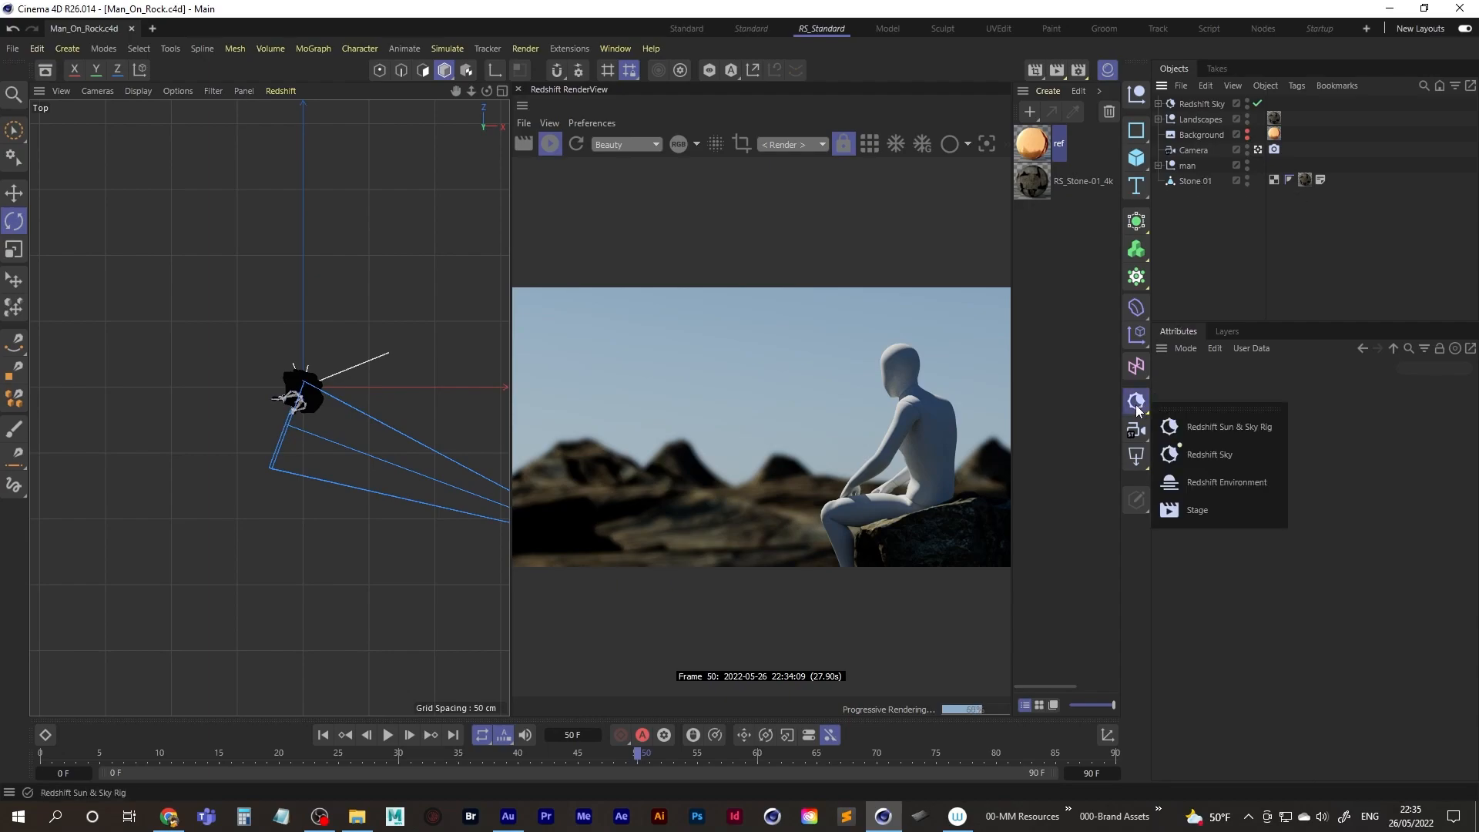
pyautogui.click(1204, 485)
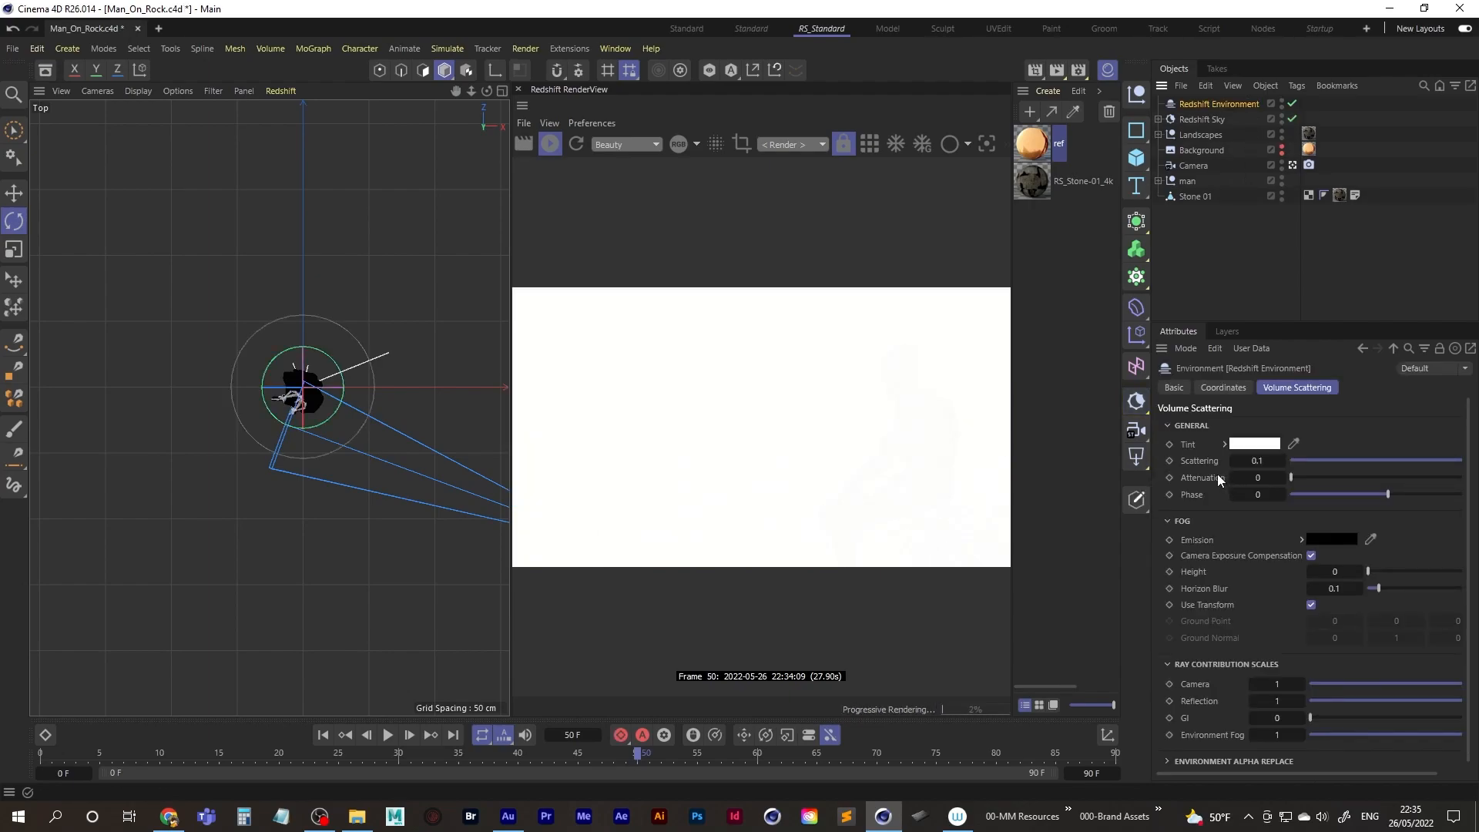
# Step: Set the Redshift Environment's volume Scattering to 0.0001
pyautogui.click(1257, 460)
pyautogui.write('0.0001')
pyautogui.press('Return')
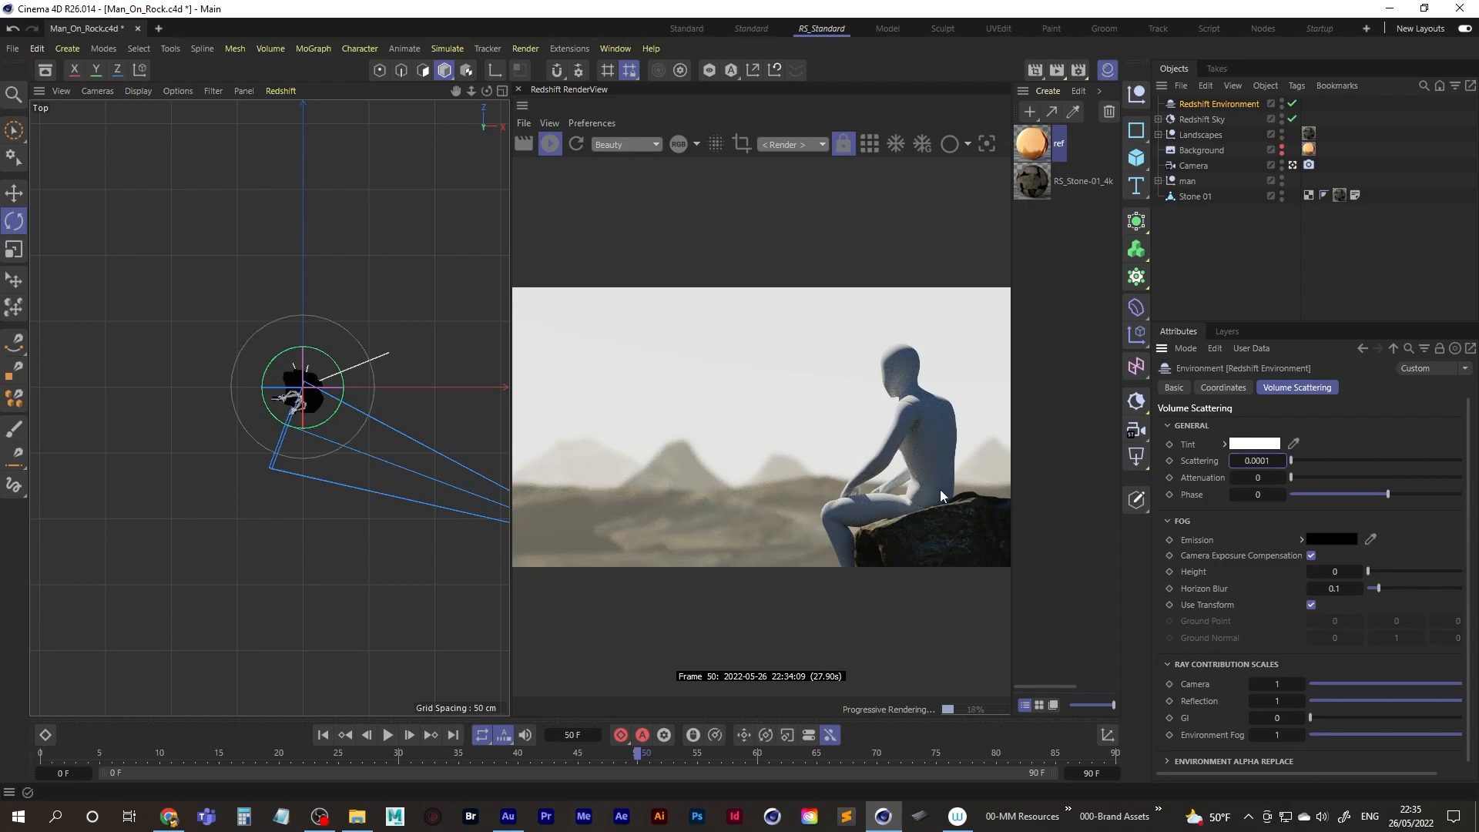
pyautogui.click(1255, 444)
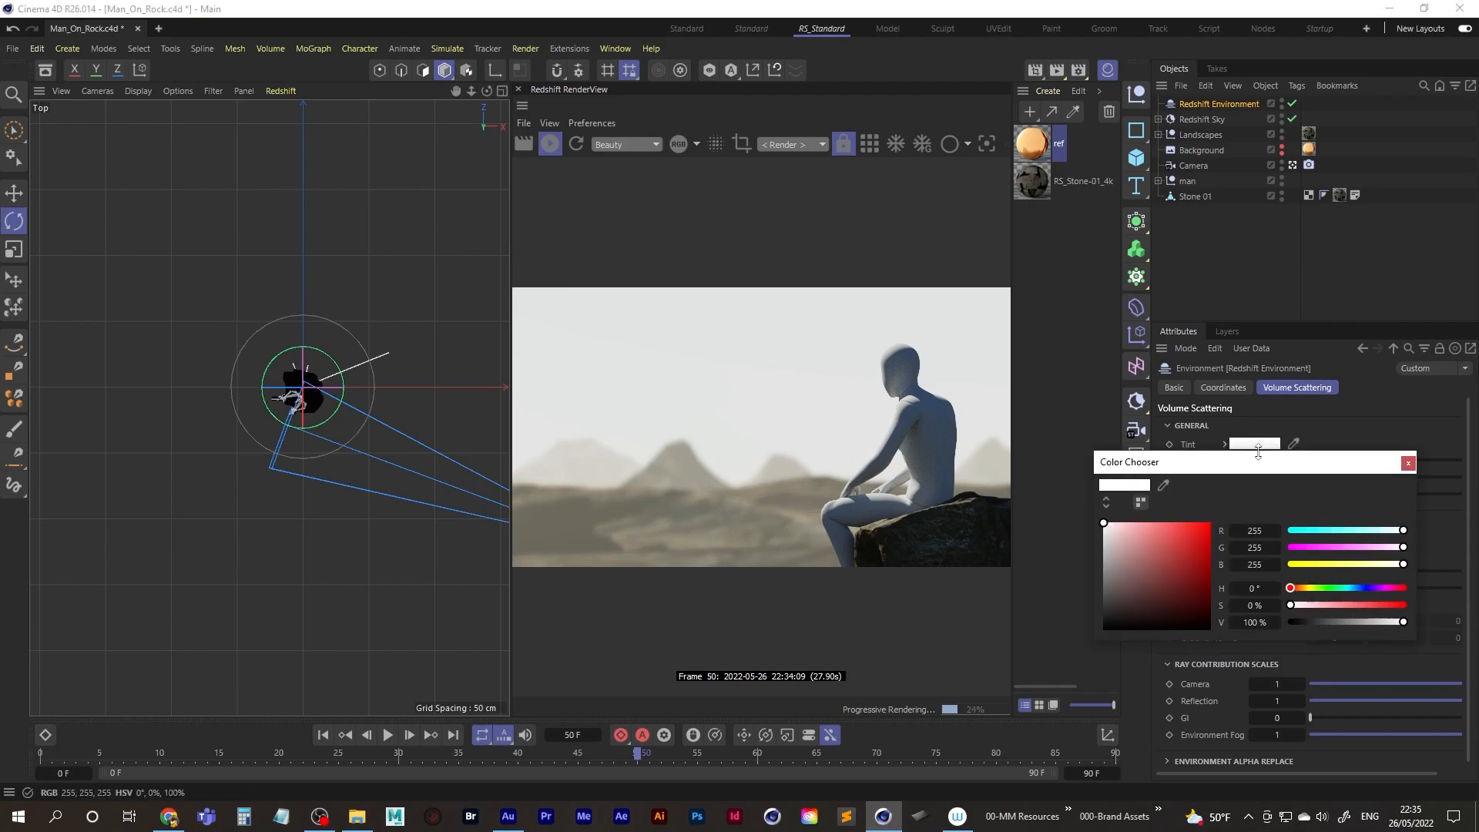
pyautogui.click(1409, 464)
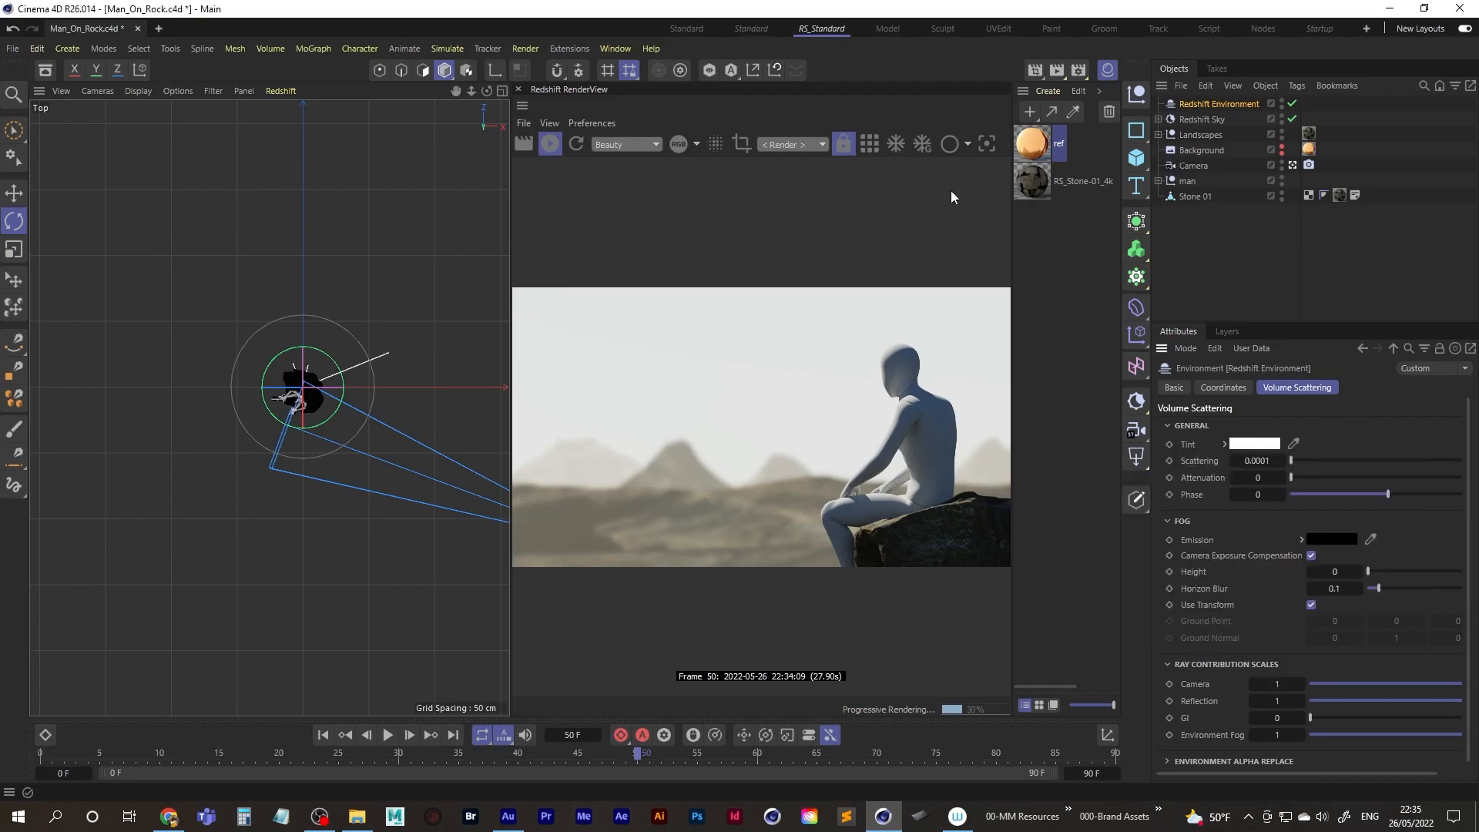
# Step: Return to the perspective camera view and briefly show the Background reference image to compare its colours with the render
pyautogui.middleClick(316, 302)
pyautogui.middleClick(169, 269)
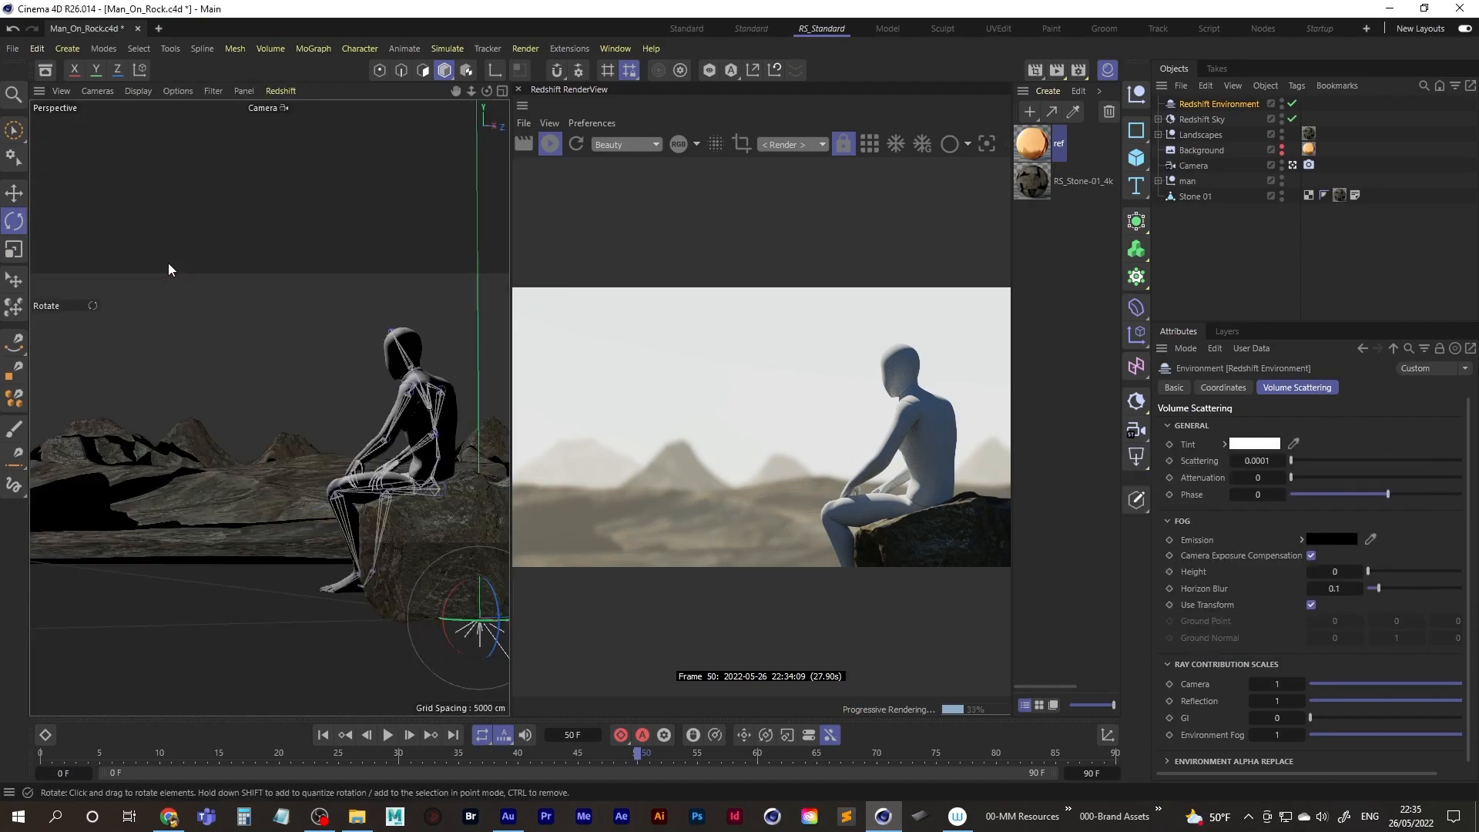
pyautogui.click(1281, 149)
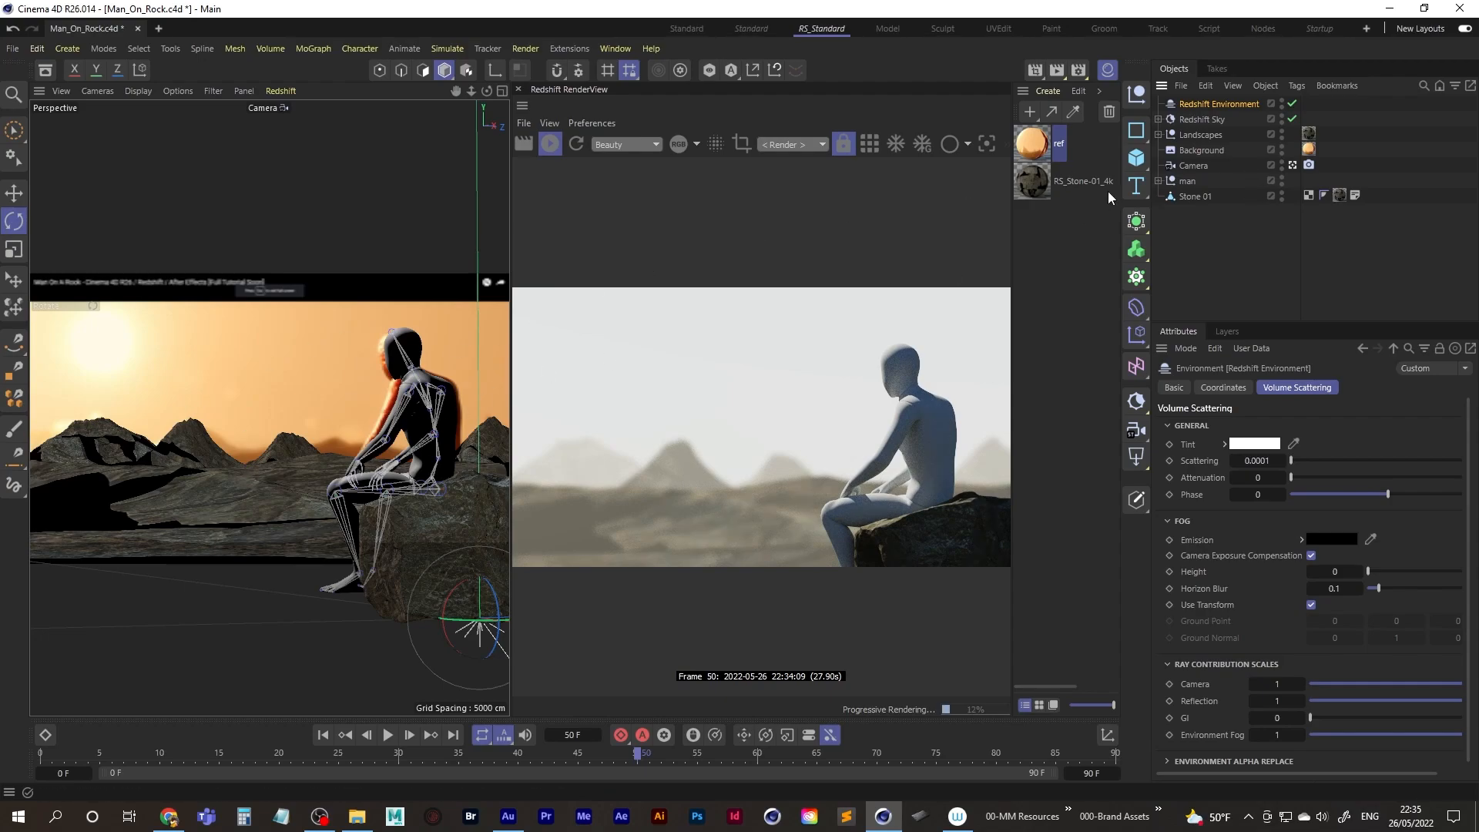
pyautogui.click(1282, 146)
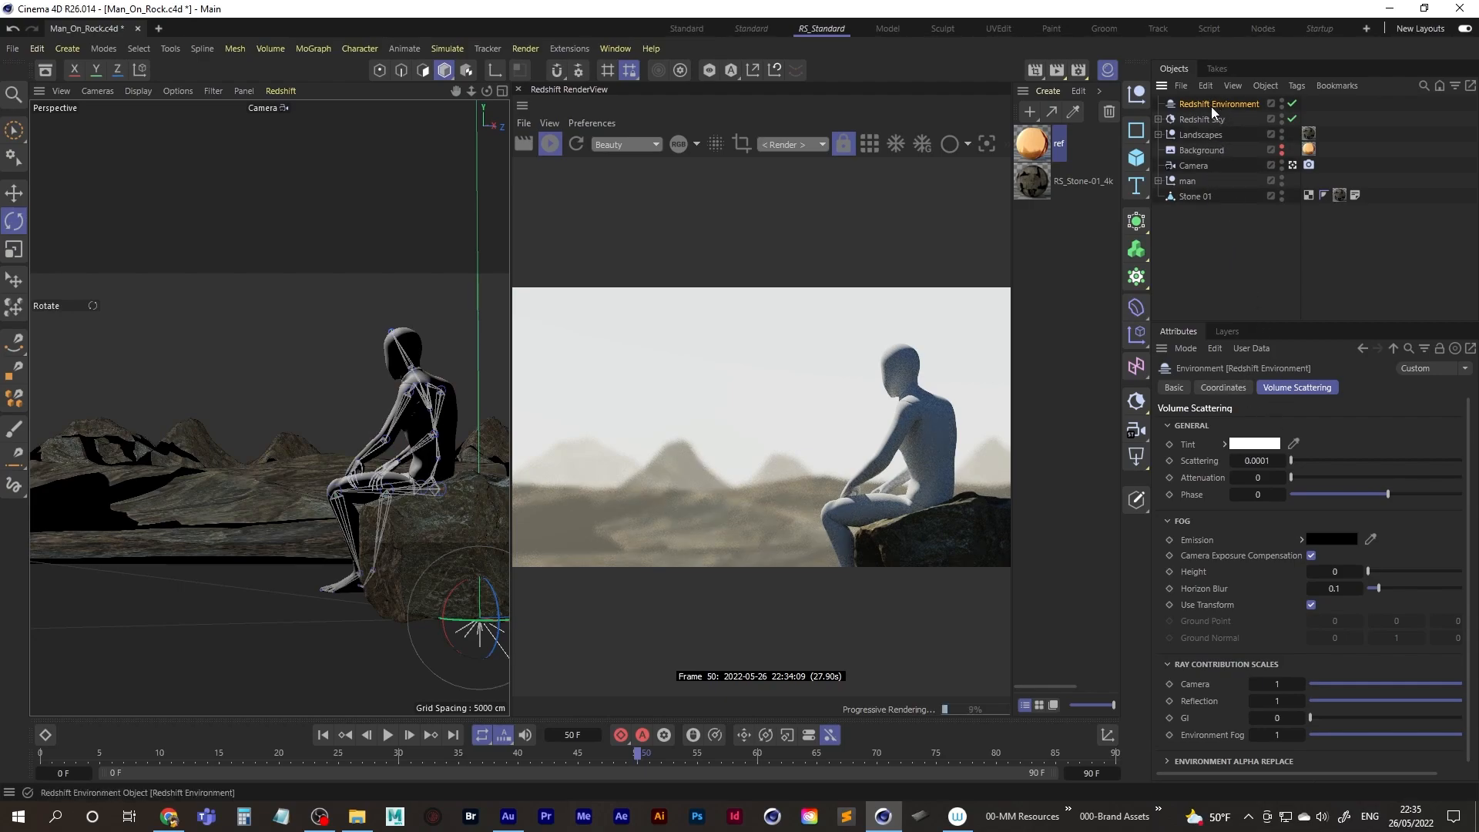
# Step: Tint the Redshift Environment's fog dark orange with hue 36°, saturation 84% and value 72%
pyautogui.click(1257, 445)
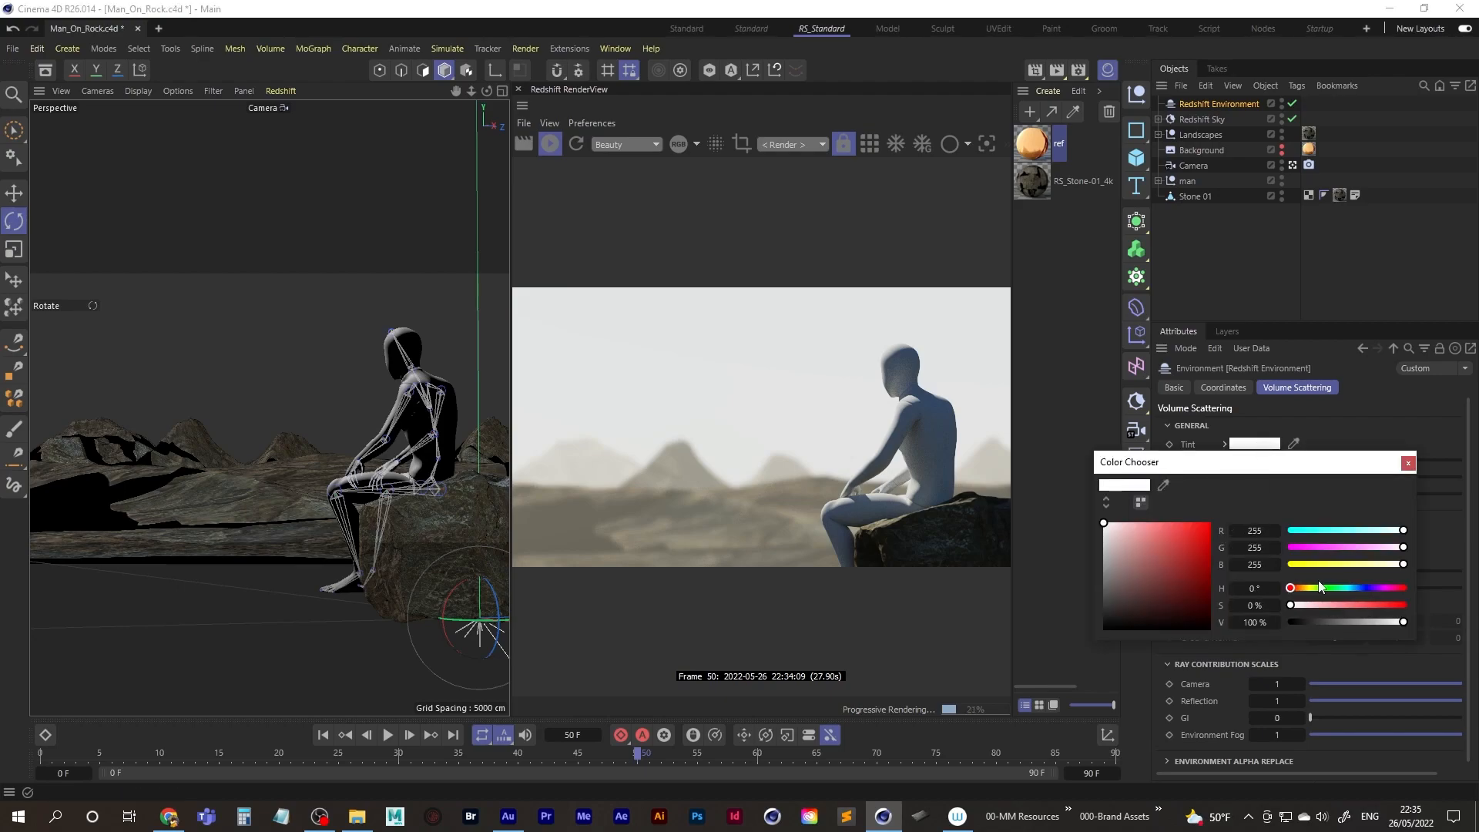
pyautogui.click(1302, 587)
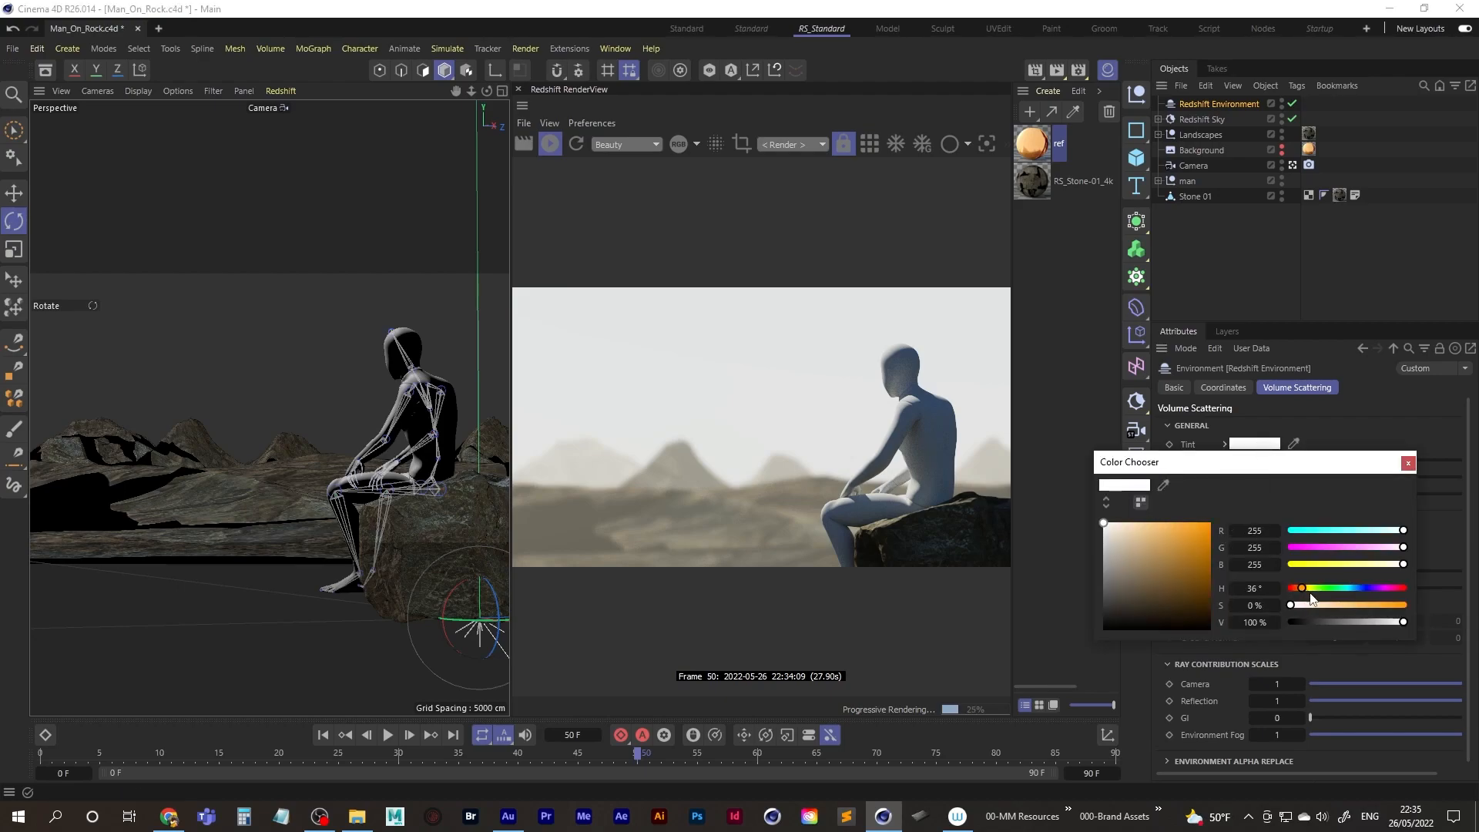
pyautogui.click(1356, 605)
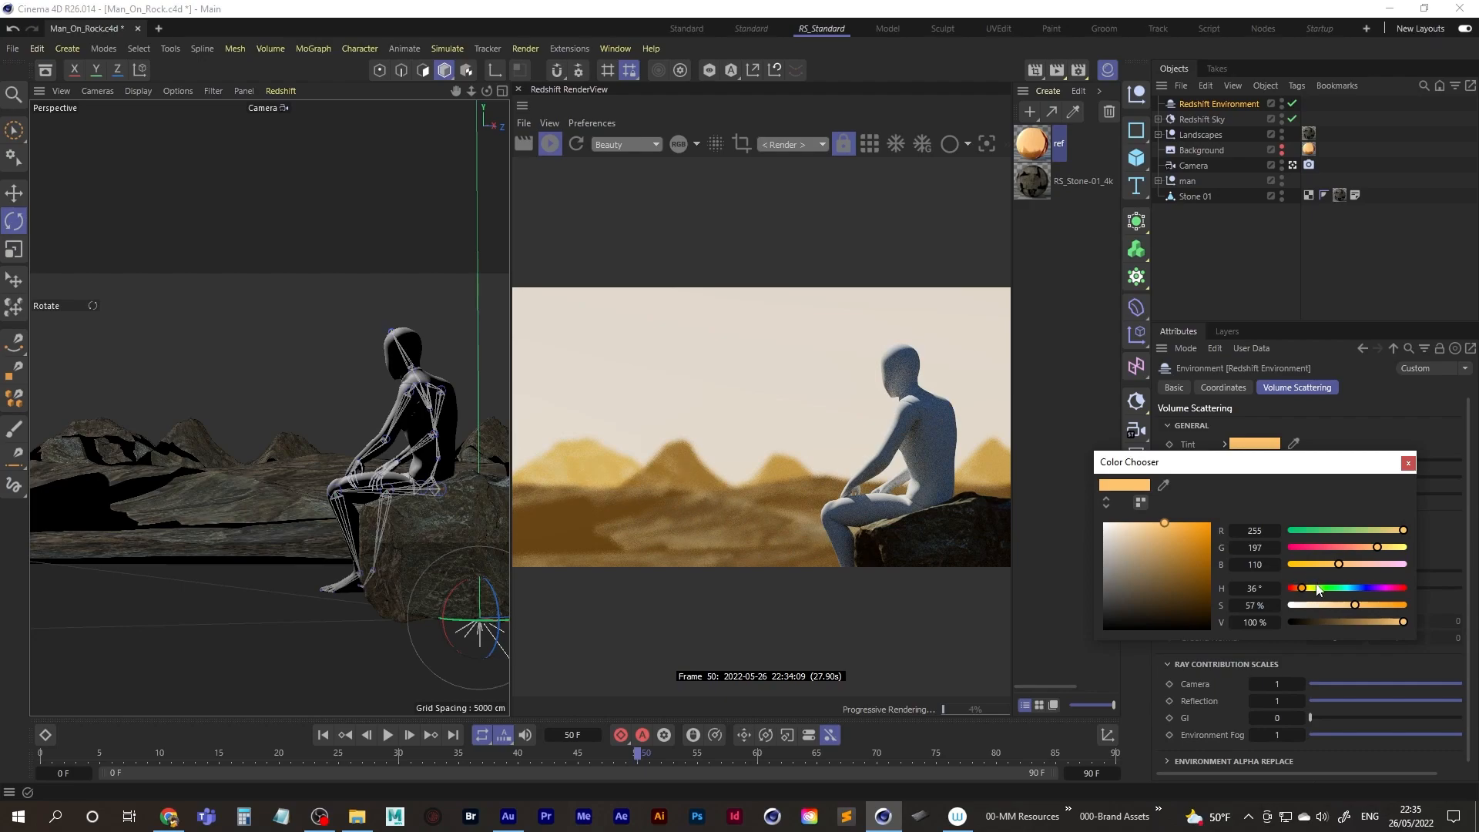
pyautogui.moveTo(1355, 605)
pyautogui.mouseDown()
pyautogui.moveTo(1384, 605)
pyautogui.moveTo(1360, 621)
pyautogui.moveTo(1376, 622)
pyautogui.mouseUp()
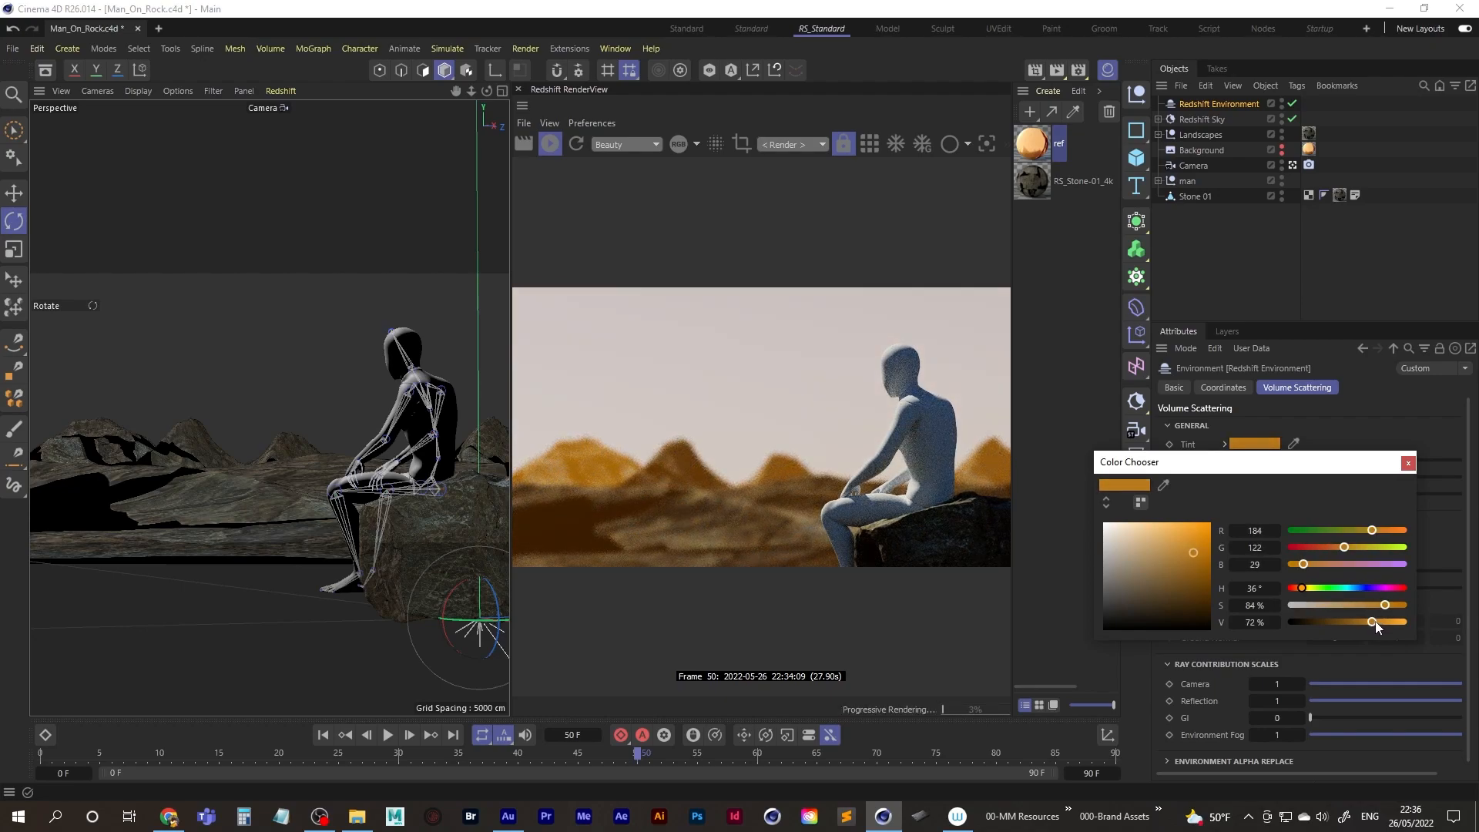
pyautogui.click(1408, 463)
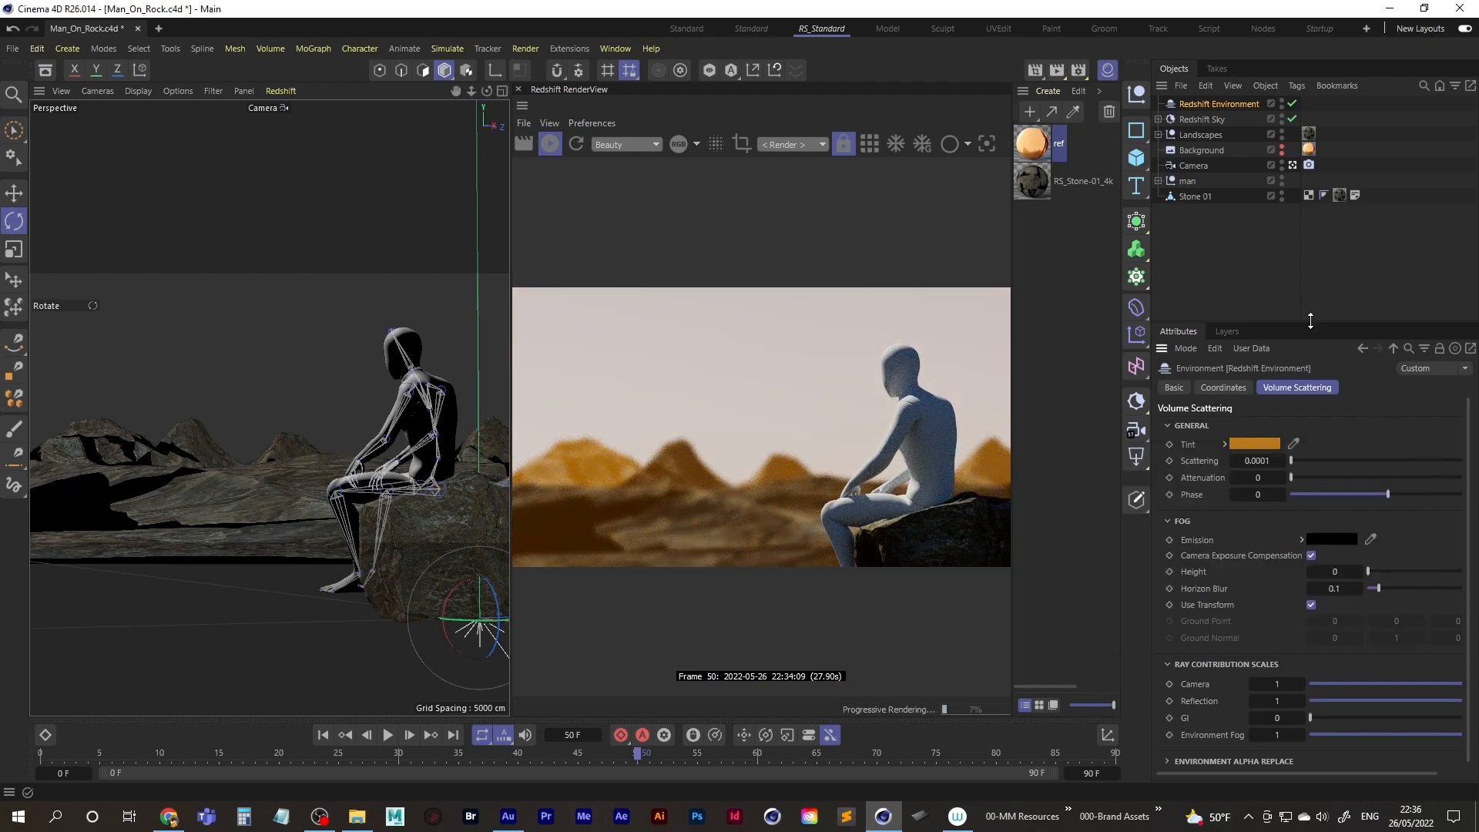
# Step: Warm the Redshift Sky by setting its Red-Blue Shift to about 0.425
pyautogui.click(1196, 121)
pyautogui.scroll(-2, 1441, 539)
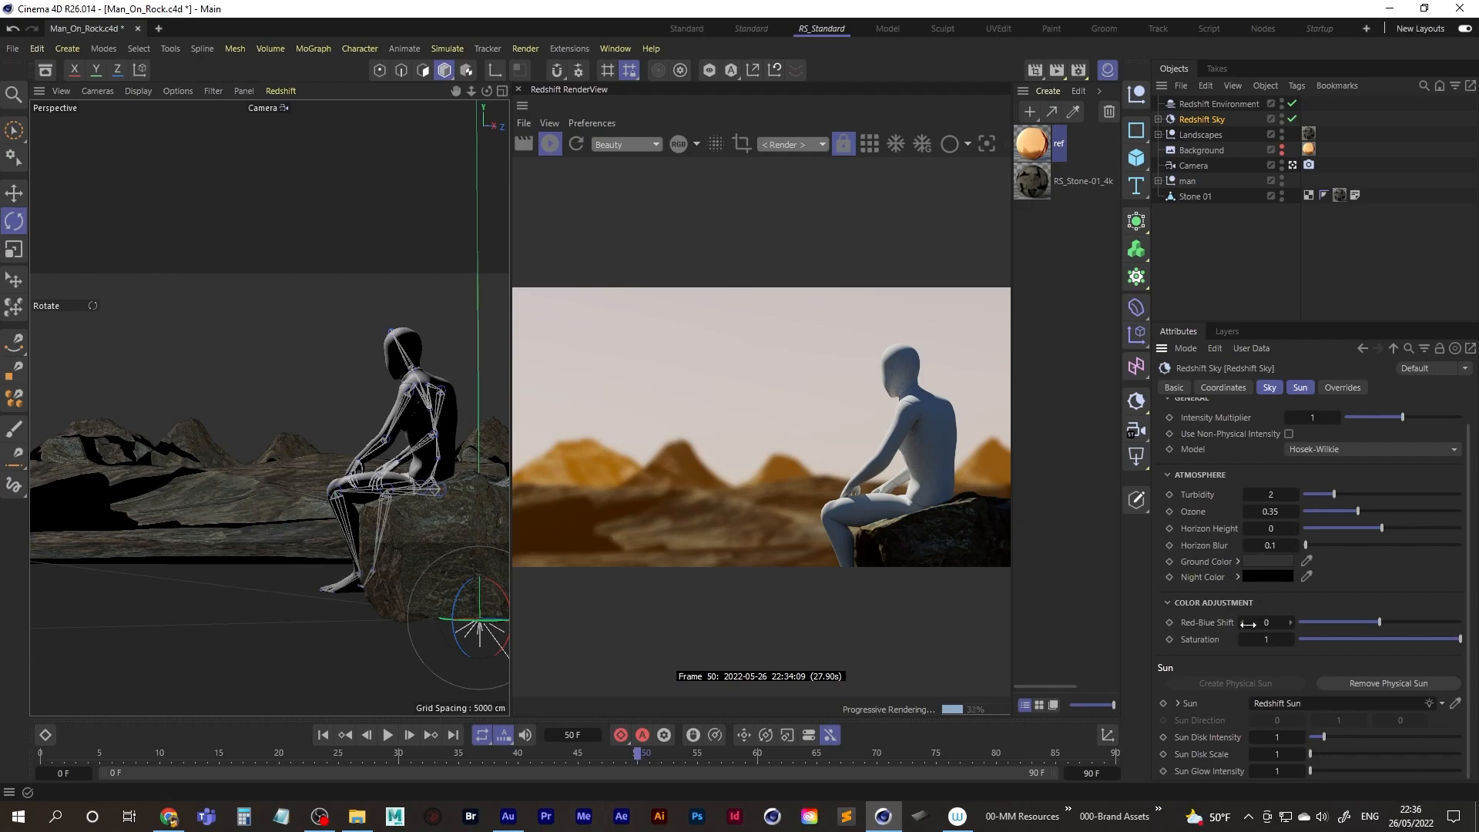
pyautogui.moveTo(1381, 622); pyautogui.dragTo(1384, 623)
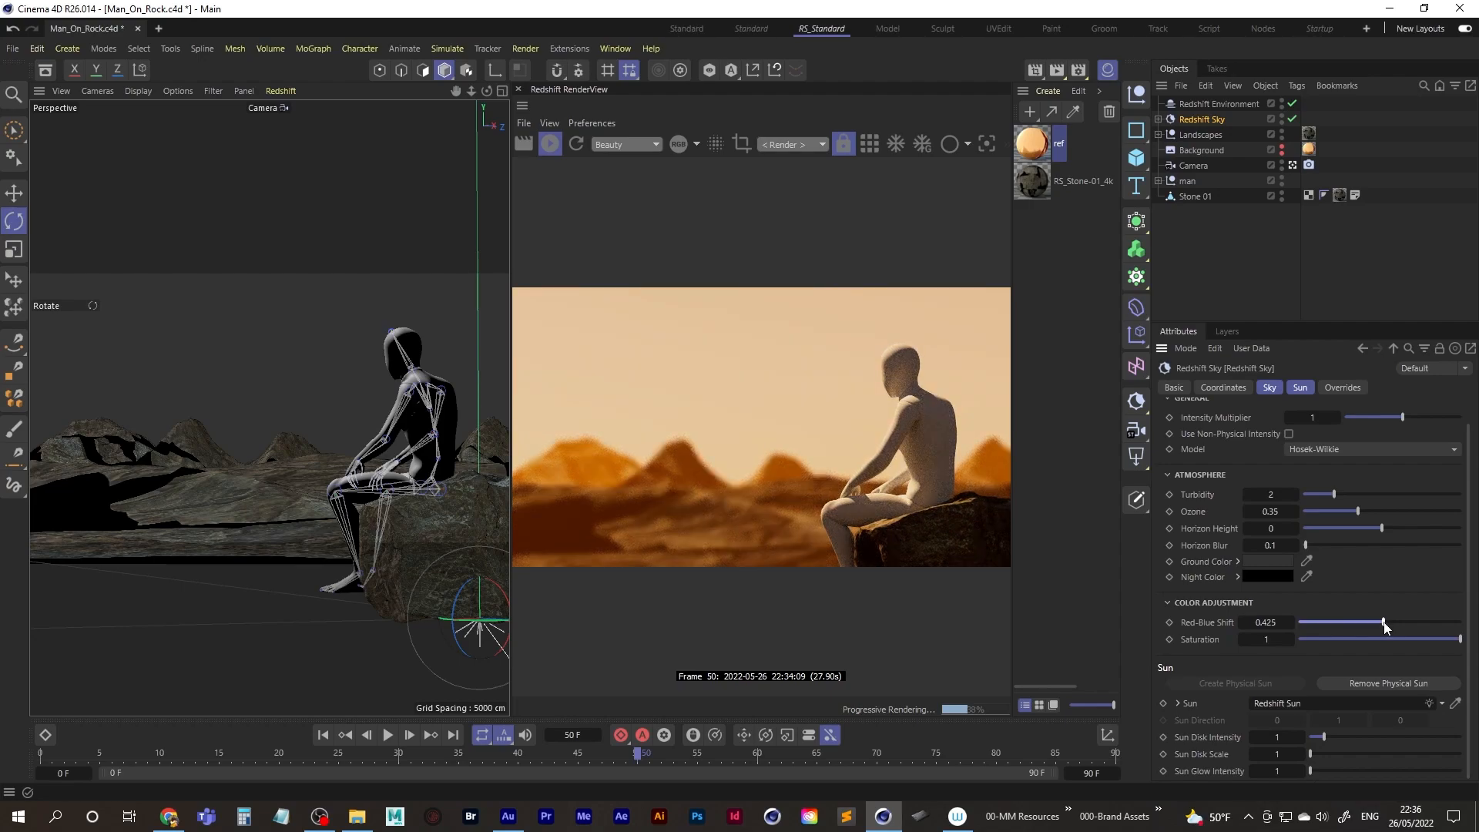
# Step: Compare the render with the background reference image and examine the Redshift Environment's volume scattering settings
pyautogui.moveTo(1384, 622); pyautogui.dragTo(1385, 623)
pyautogui.click(1283, 149)
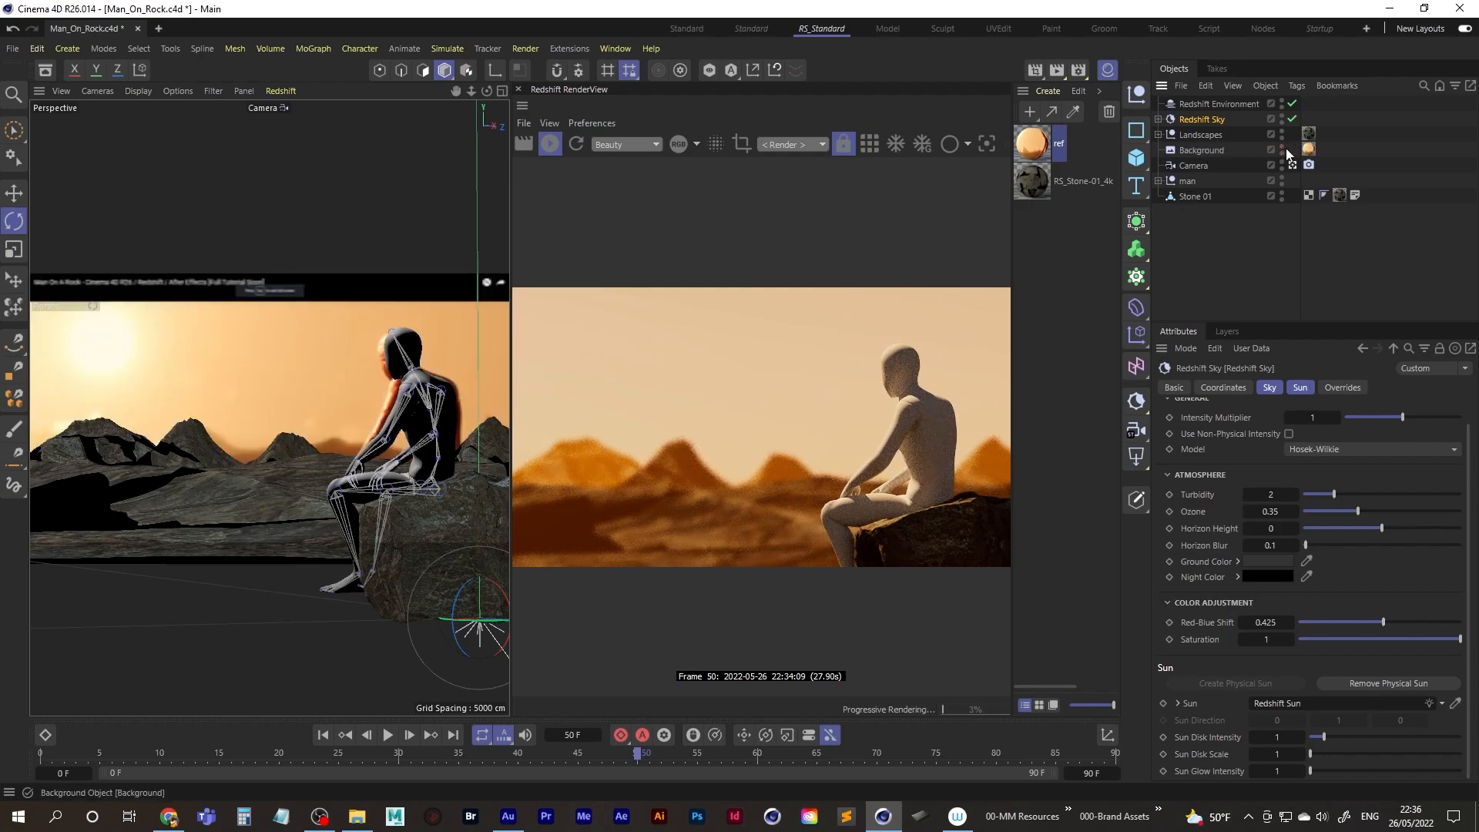
pyautogui.click(1283, 146)
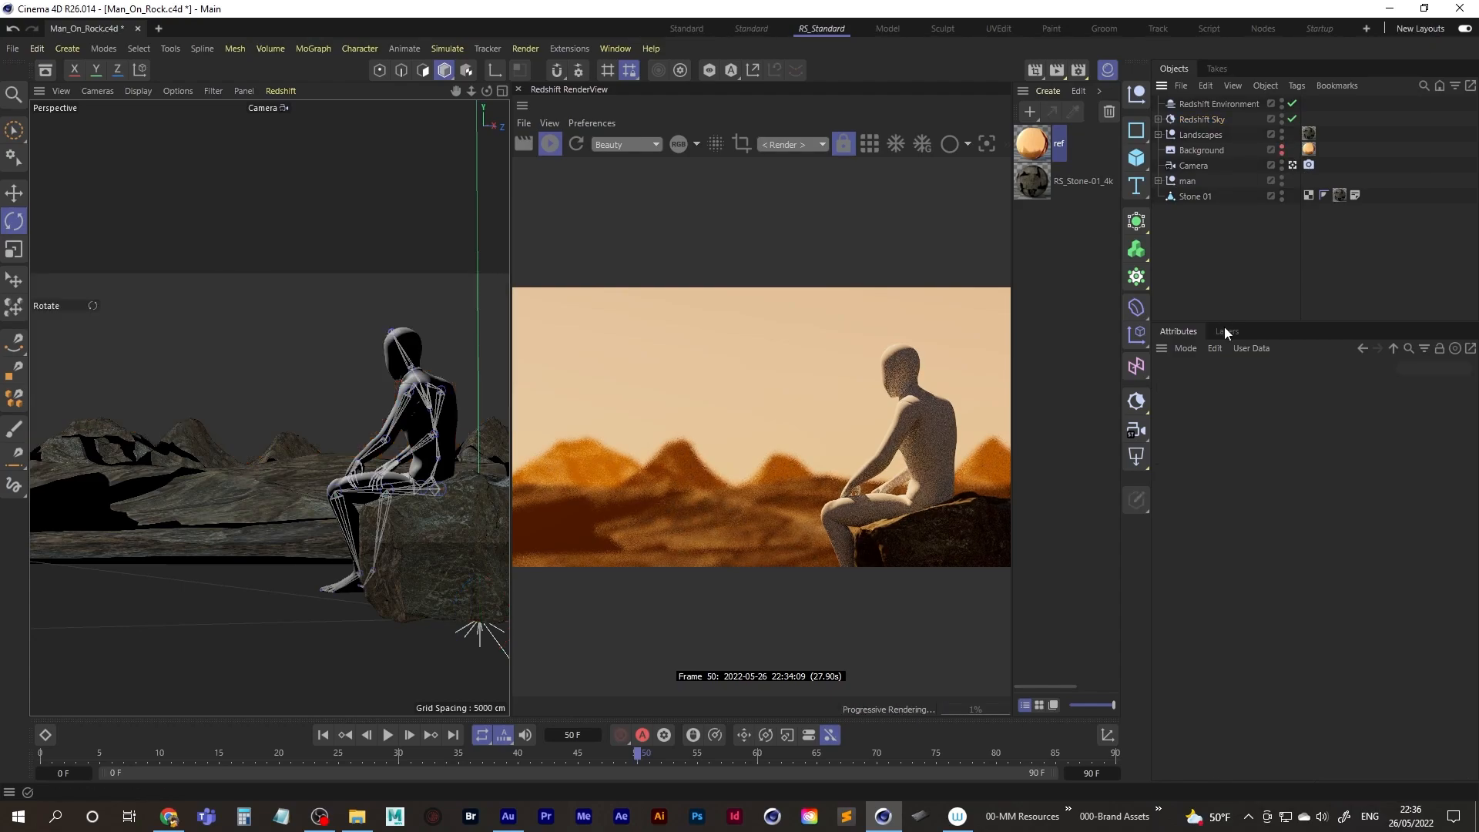
pyautogui.click(1206, 104)
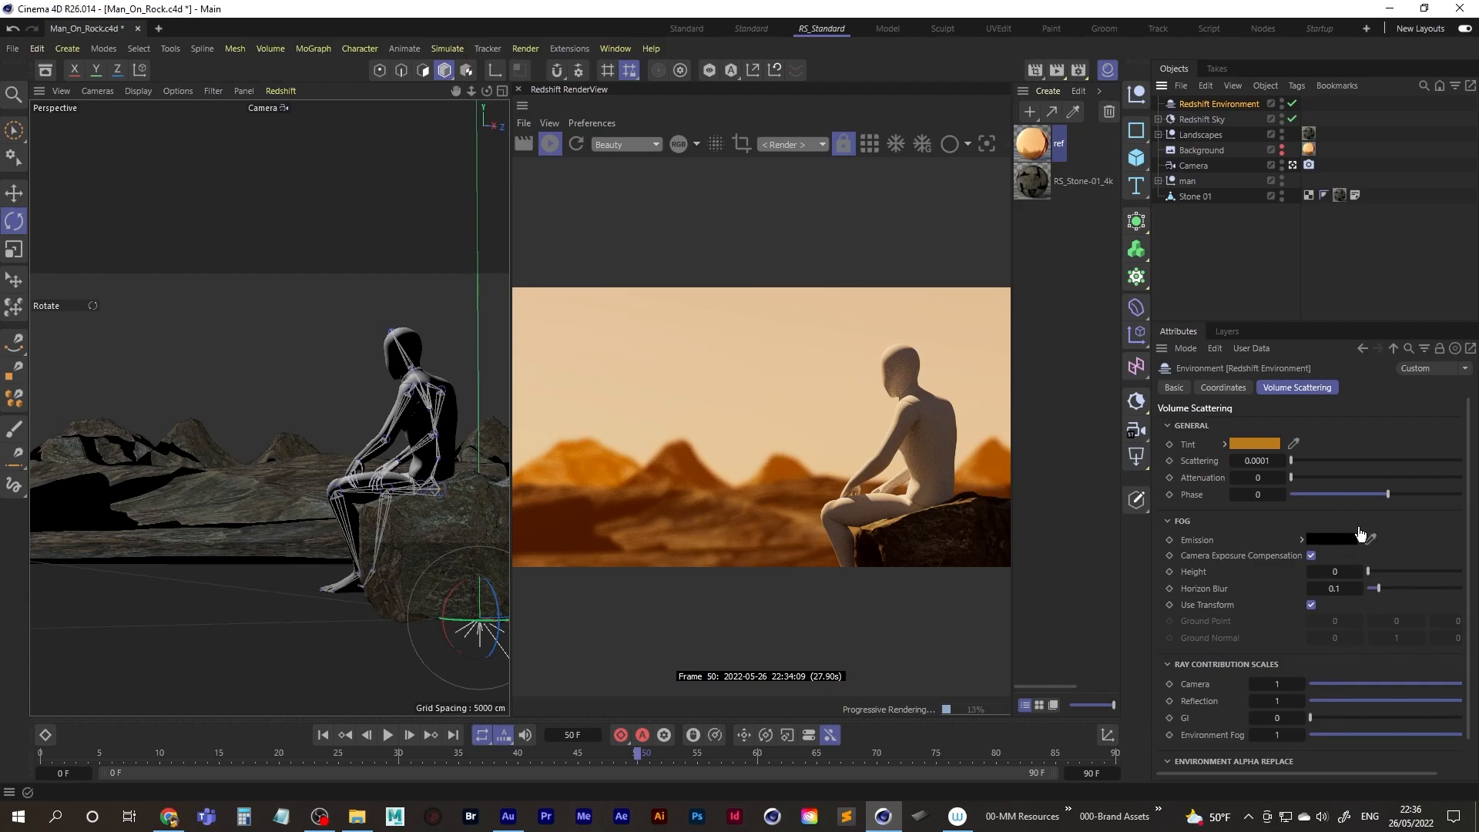
pyautogui.scroll(-2, 1463, 554)
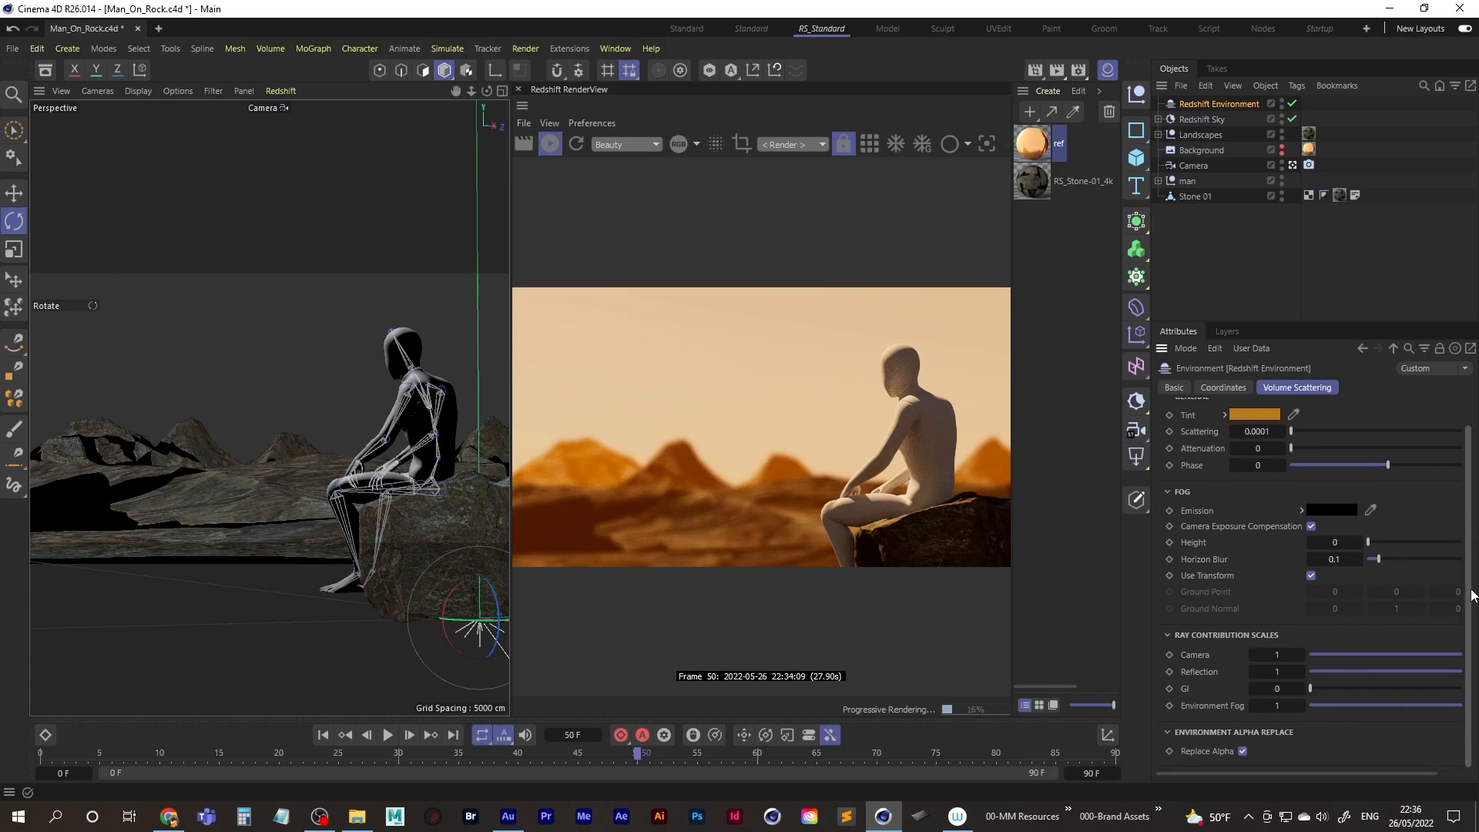
# Step: Set the Redshift Sky's Red-Blue Shift to 0.5
pyautogui.click(1205, 119)
pyautogui.moveTo(1384, 624); pyautogui.dragTo(1385, 625)
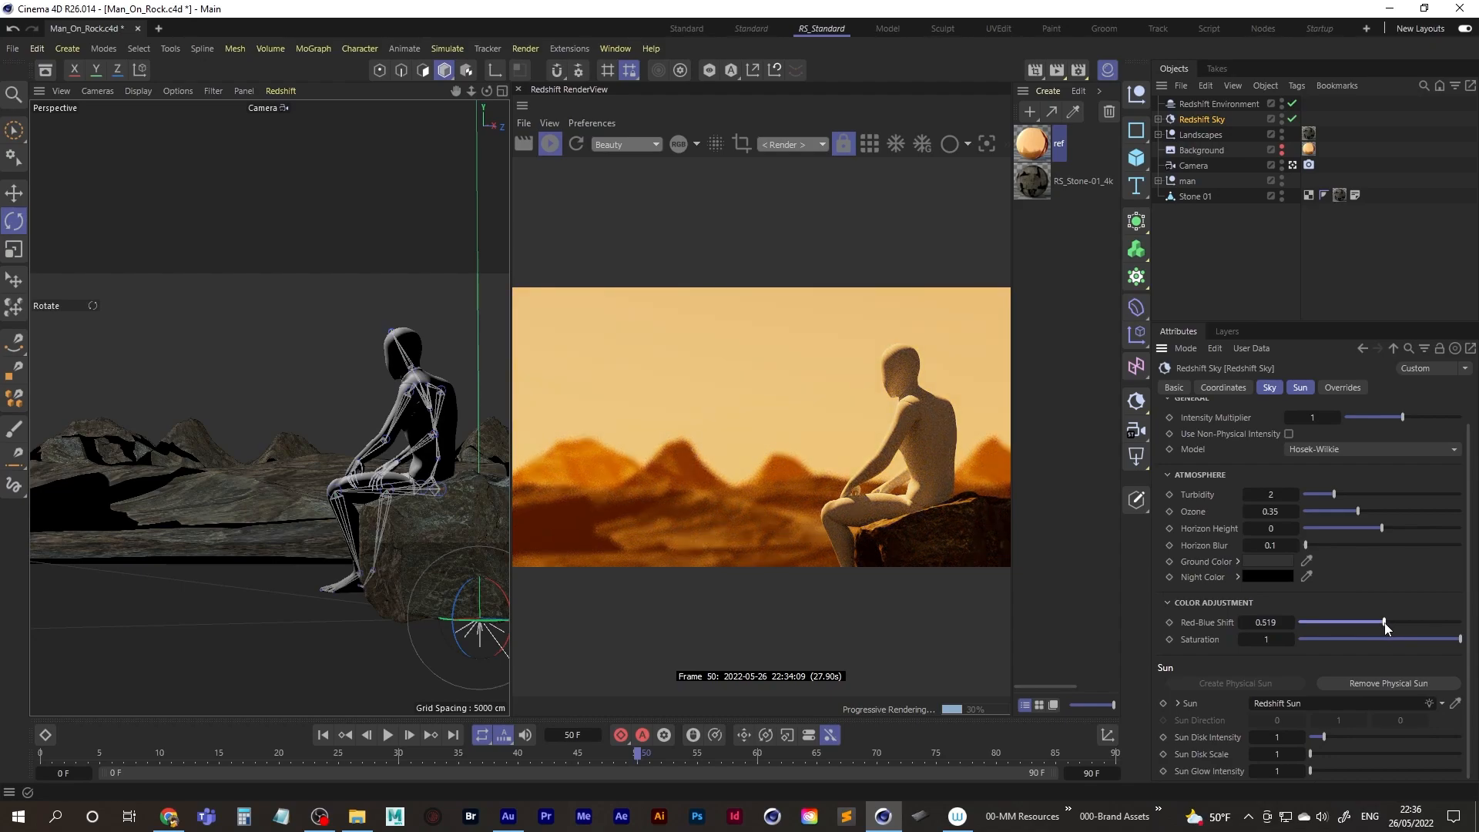
pyautogui.moveTo(1392, 622); pyautogui.dragTo(1384, 624)
pyautogui.hotkey('ctrl', 'z')
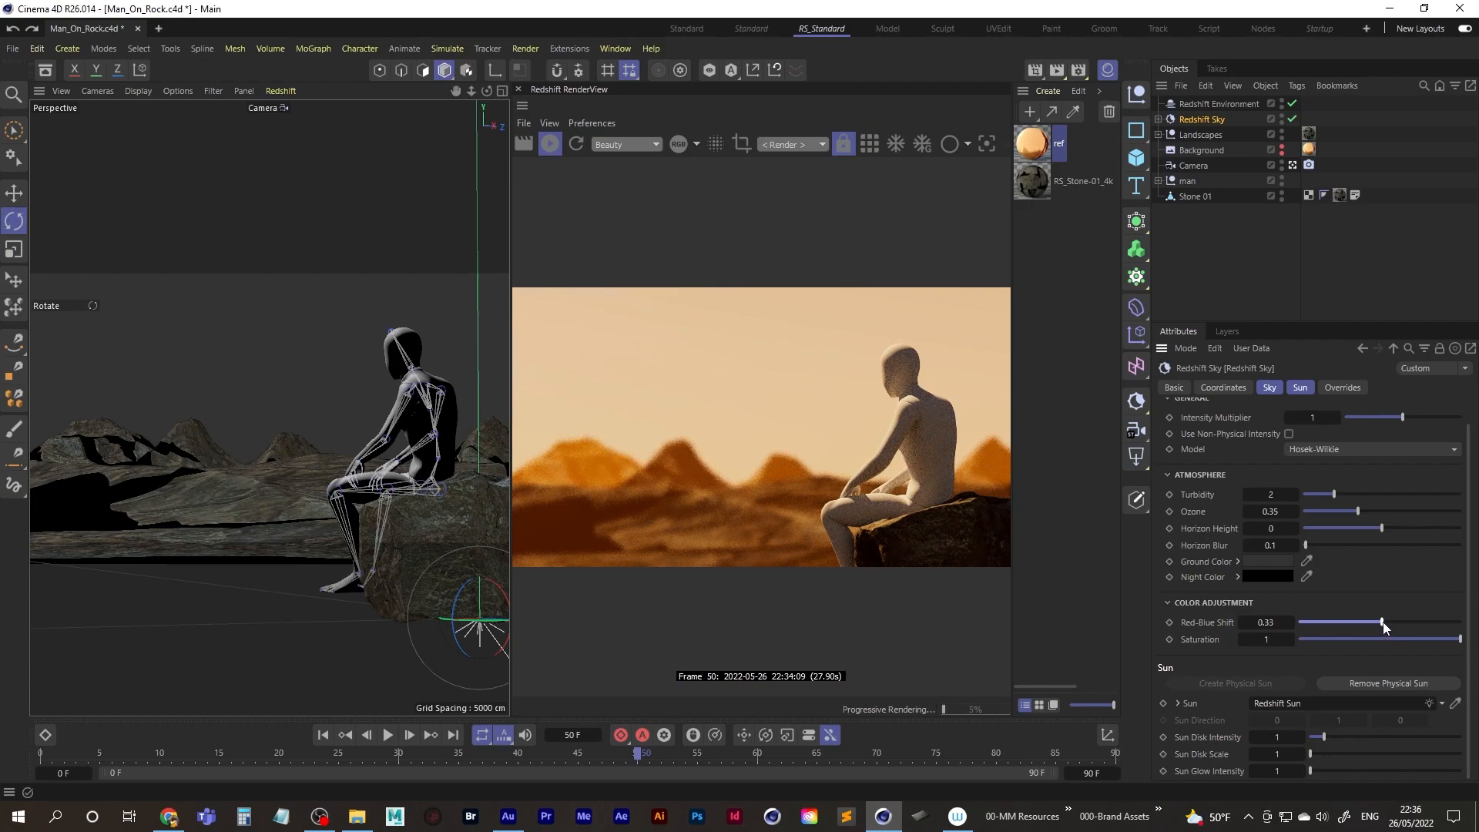
pyautogui.click(1272, 624)
pyautogui.write('0.5')
pyautogui.press('Return')
pyautogui.click(1225, 258)
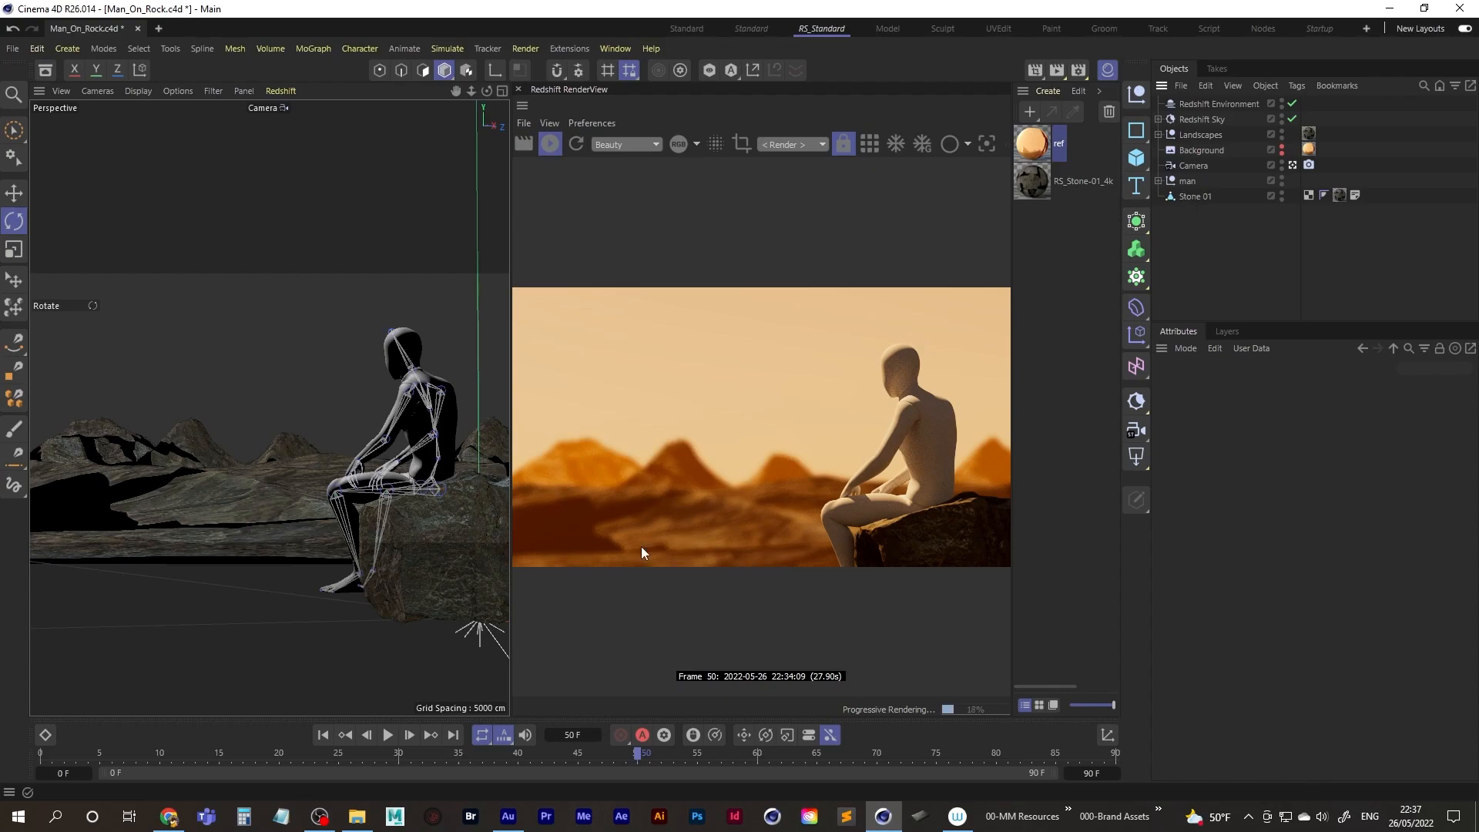
# Step: Duplicate Stone 01 and place the copy nearer the camera, in the left foreground of the shot
pyautogui.click(1194, 197)
pyautogui.press('e')
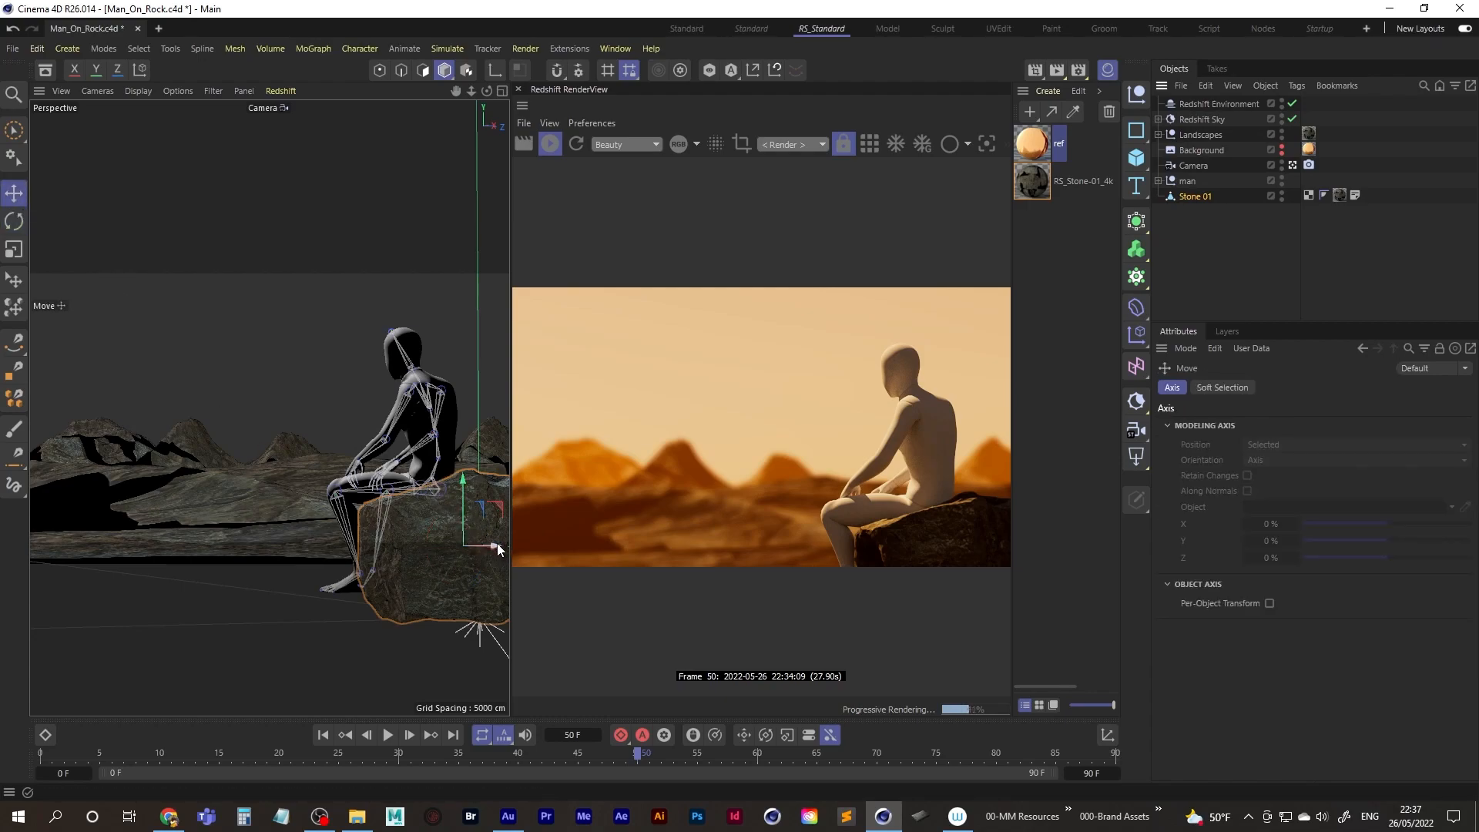
pyautogui.middleClick(416, 398)
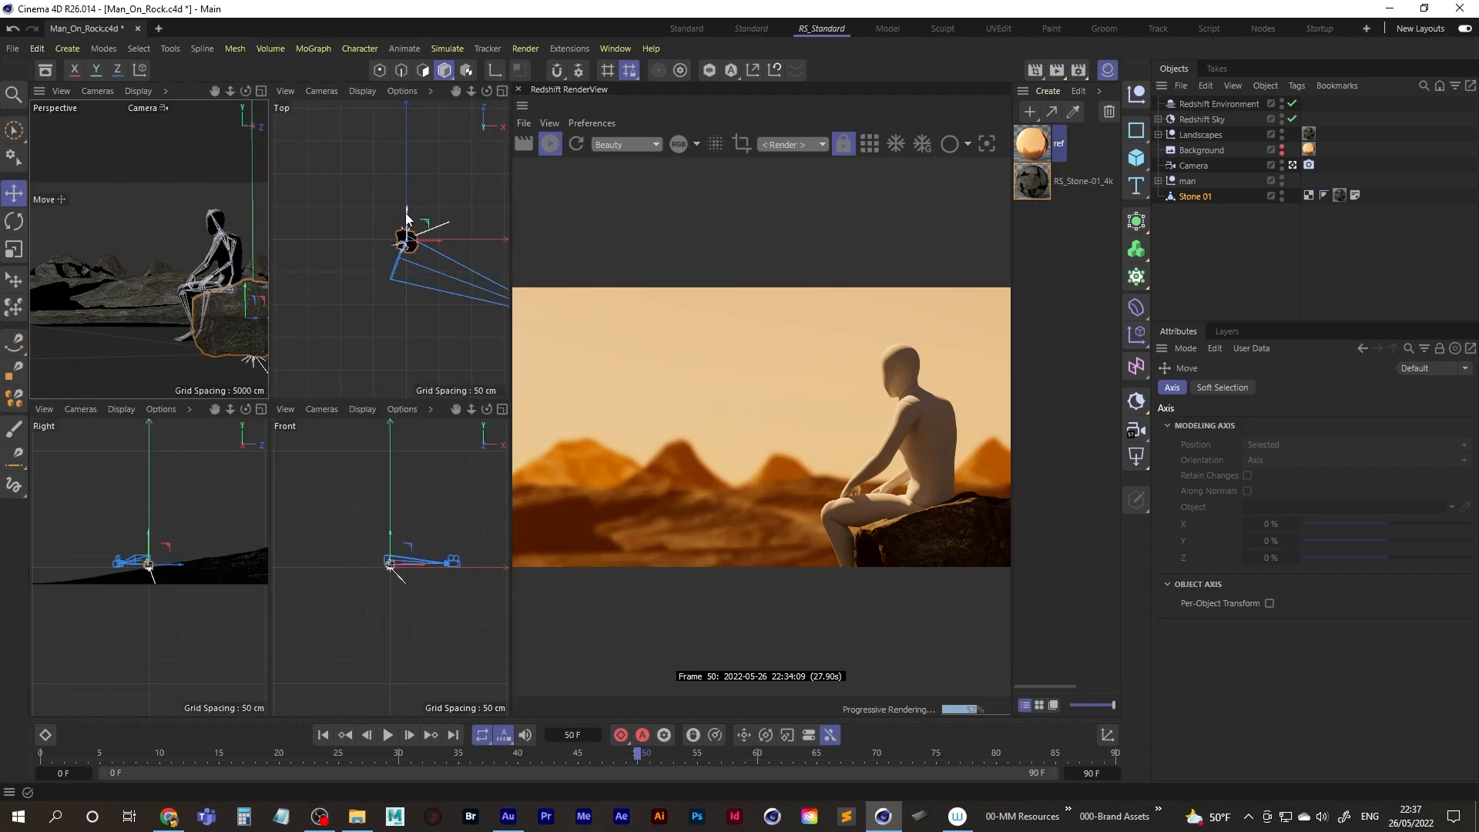
pyautogui.moveTo(408, 214); pyautogui.dragTo(414, 256)
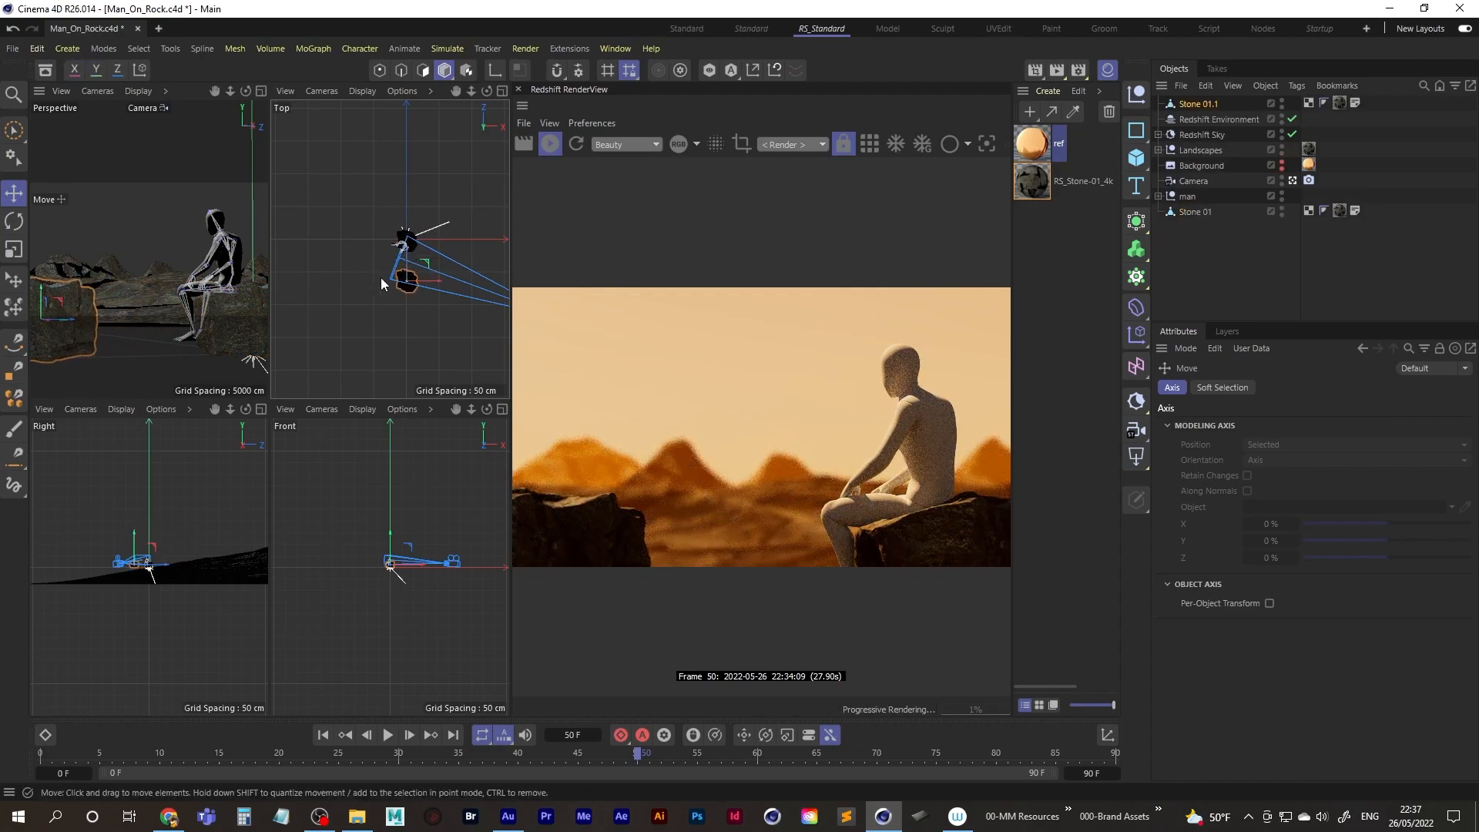
# Step: Rotate the foreground stone copy so its edge slopes down toward the man, and lower it slightly
pyautogui.press('r')
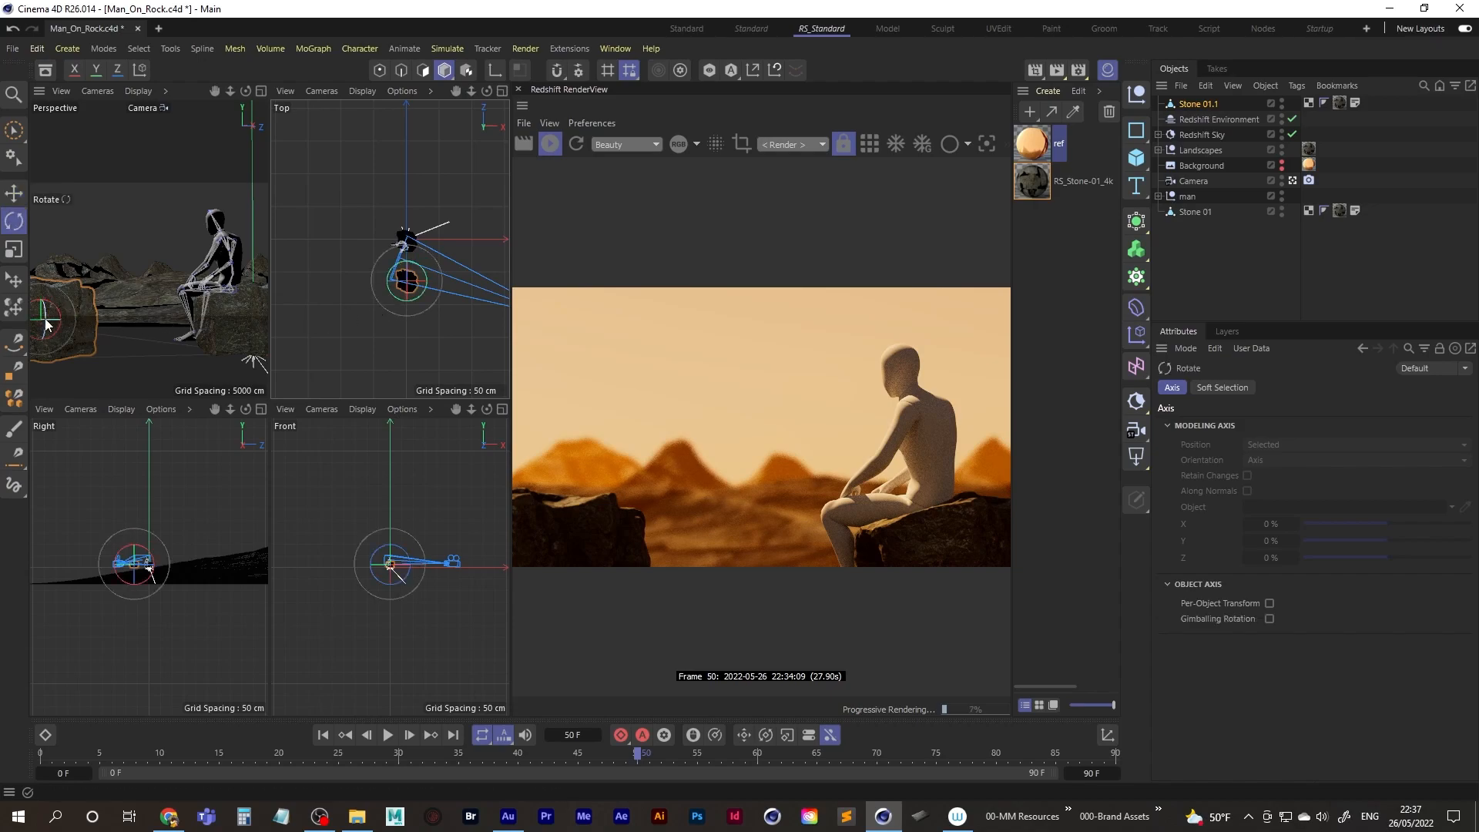
pyautogui.moveTo(37, 321); pyautogui.dragTo(241, 340)
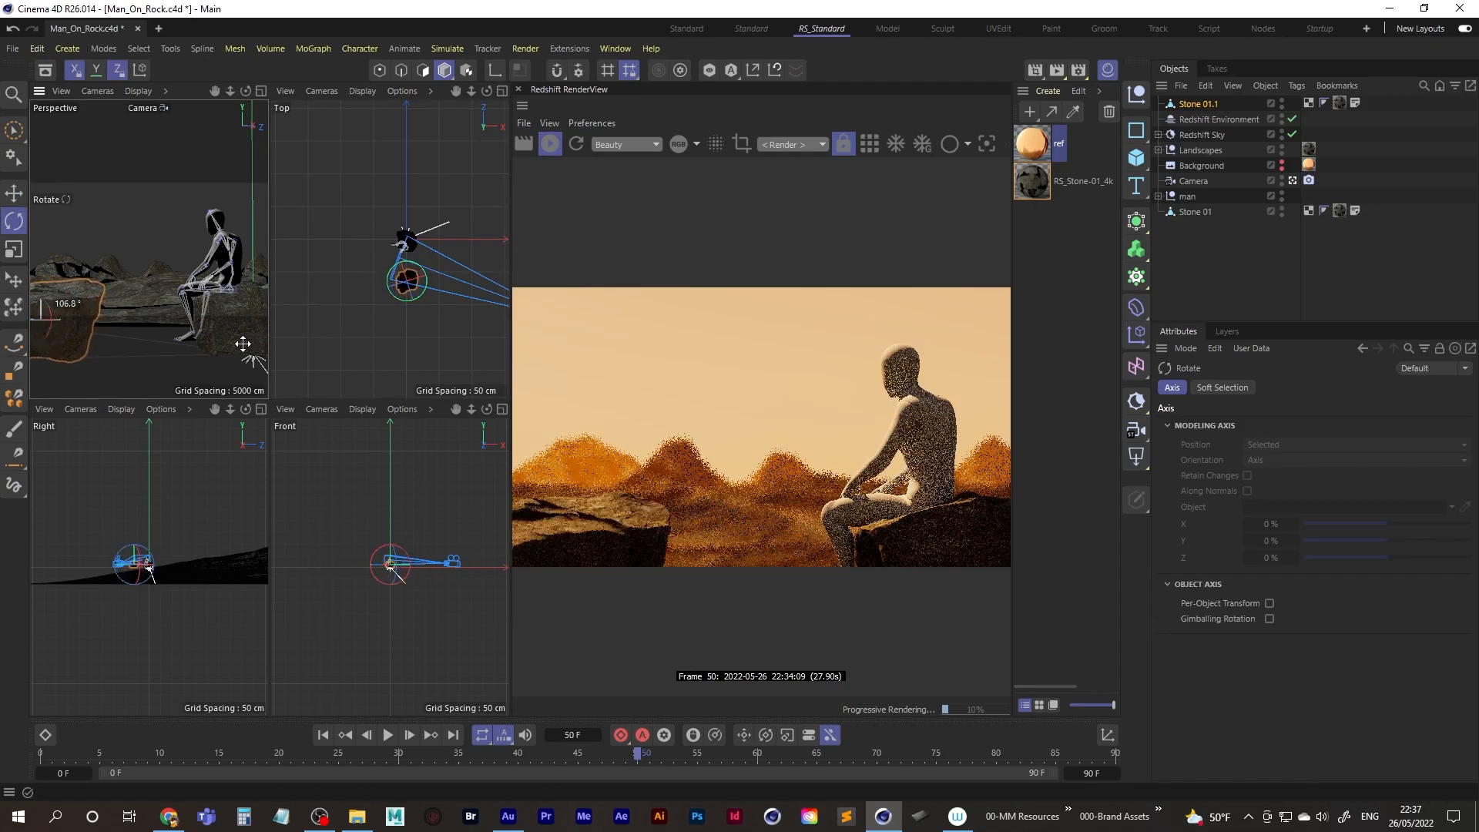
pyautogui.moveTo(40, 322); pyautogui.dragTo(84, 319)
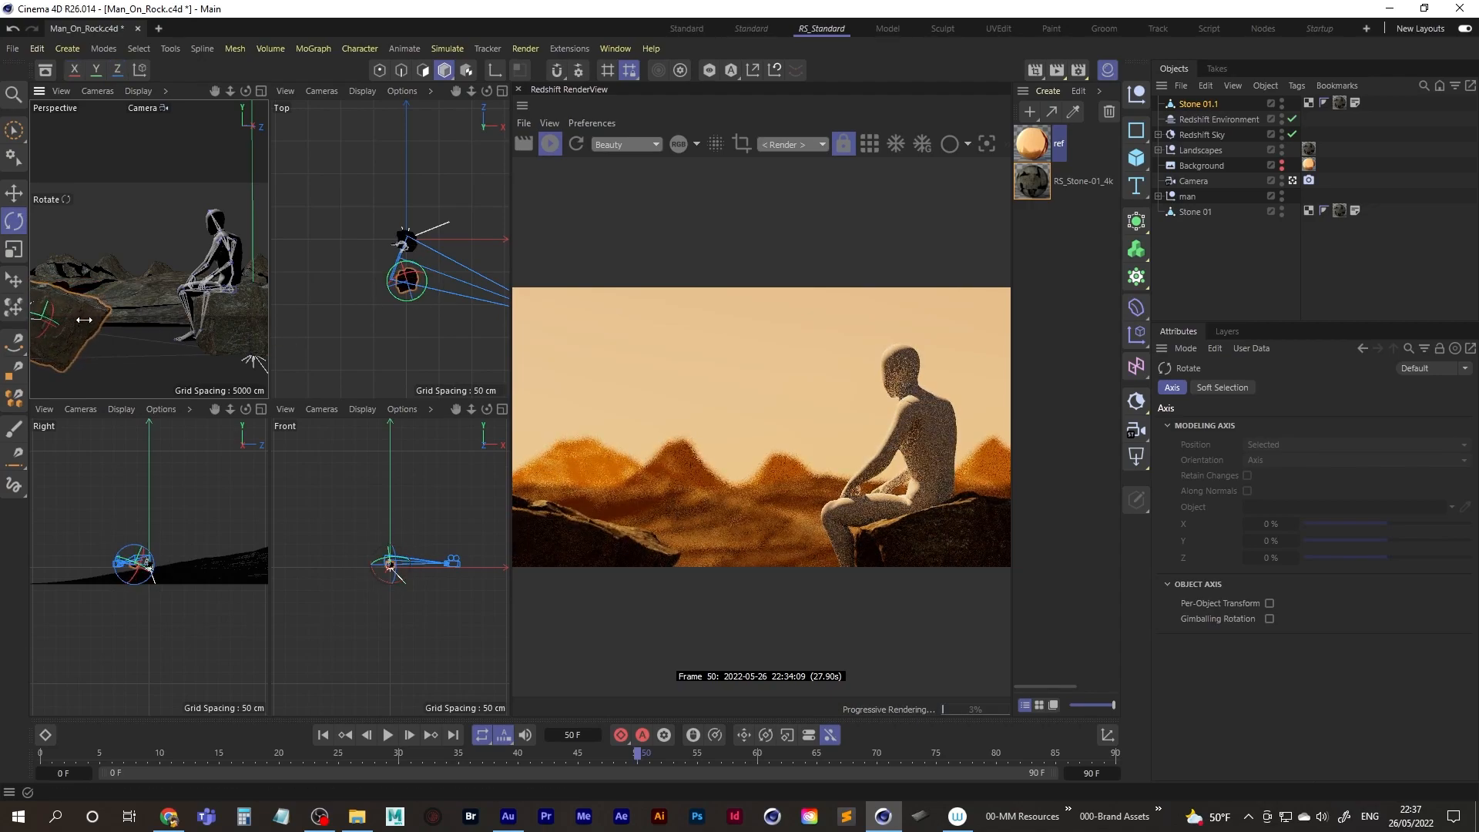
pyautogui.press('space')
pyautogui.moveTo(51, 293); pyautogui.dragTo(50, 308)
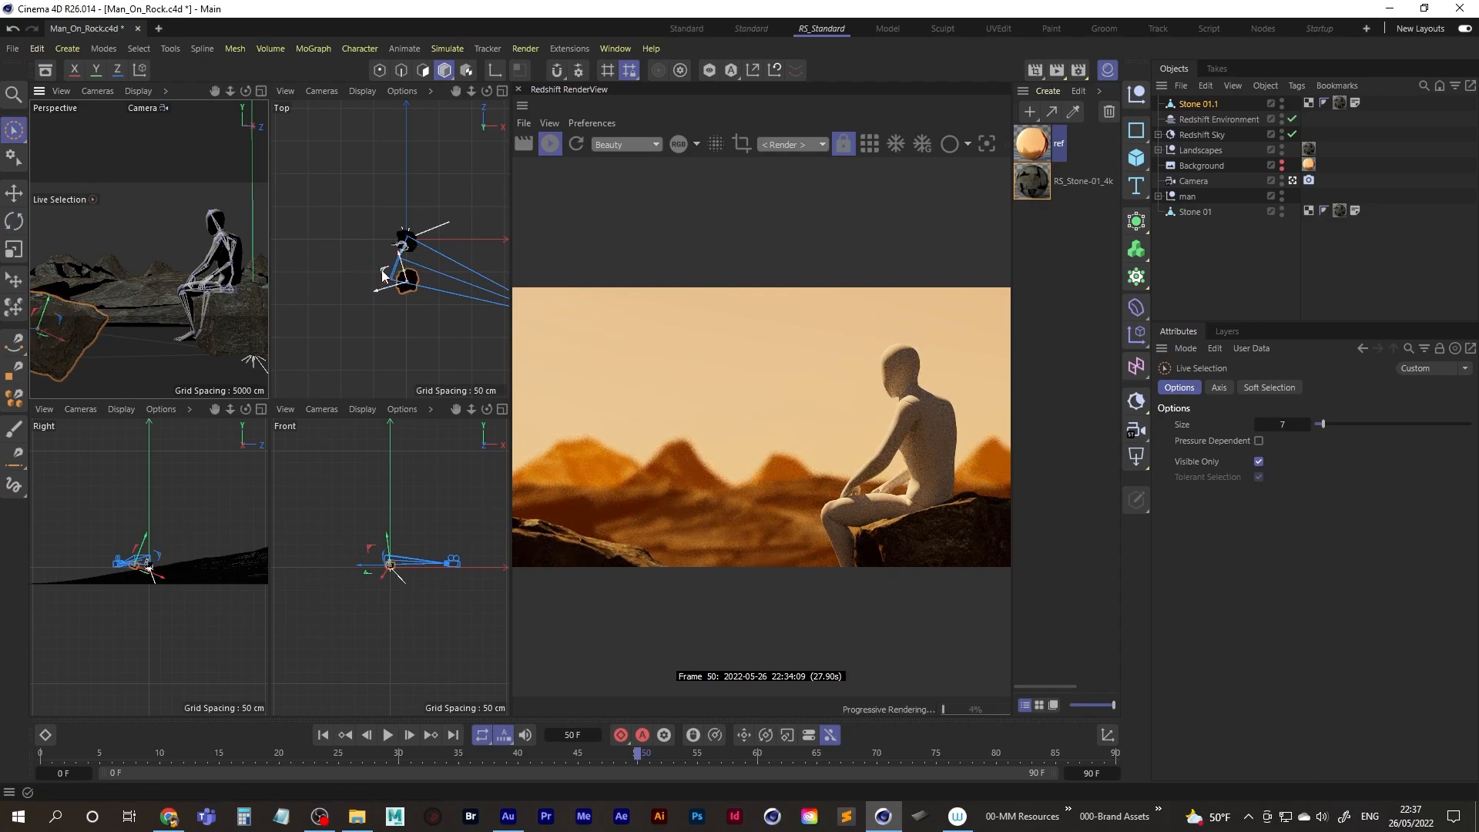
# Step: Duplicate the foreground stone, place the new copy between it and the man's rock, farther back, and rotate it
pyautogui.scroll(5, 391, 273)
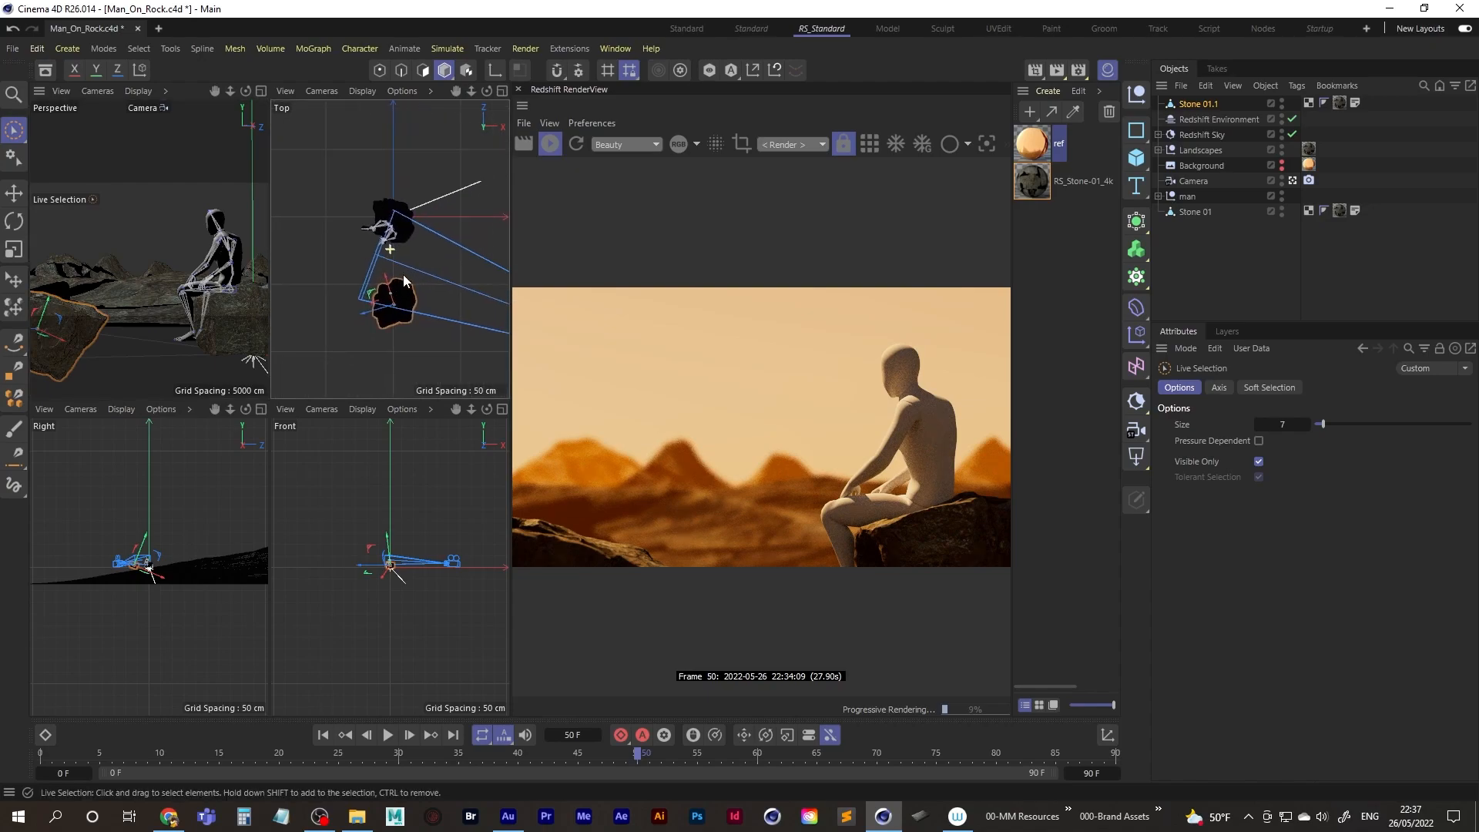
pyautogui.moveTo(362, 296); pyautogui.dragTo(302, 240)
pyautogui.moveTo(131, 360); pyautogui.dragTo(376, 407)
pyautogui.press('r')
pyautogui.moveTo(134, 344); pyautogui.dragTo(254, 361)
pyautogui.press('space')
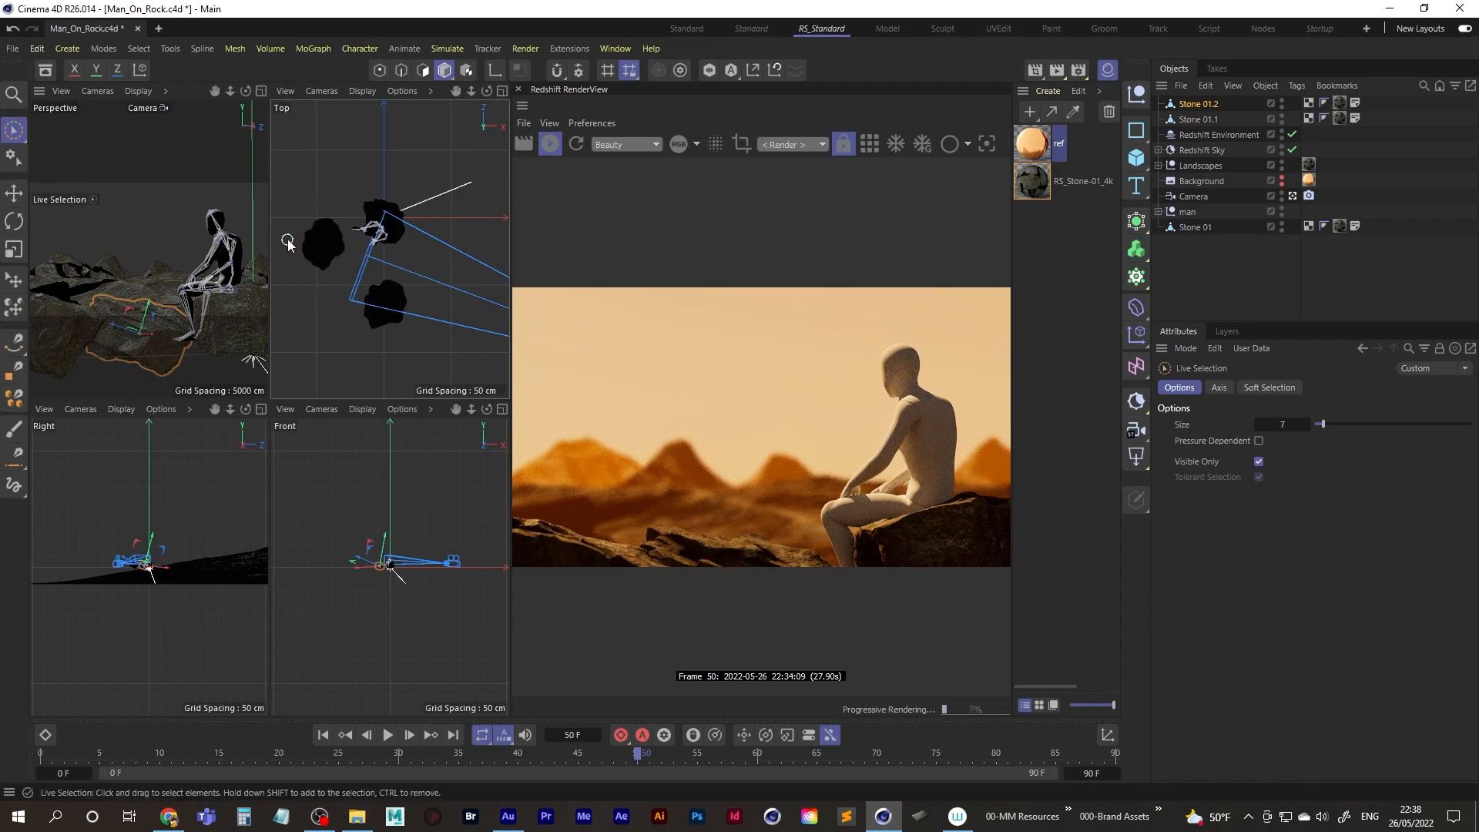
# Step: Move Stone 01.2 farther back from the camera, lower it slightly and rotate it to vary its silhouette
pyautogui.click(315, 241)
pyautogui.moveTo(293, 244); pyautogui.dragTo(196, 214)
pyautogui.moveTo(146, 280); pyautogui.dragTo(147, 297)
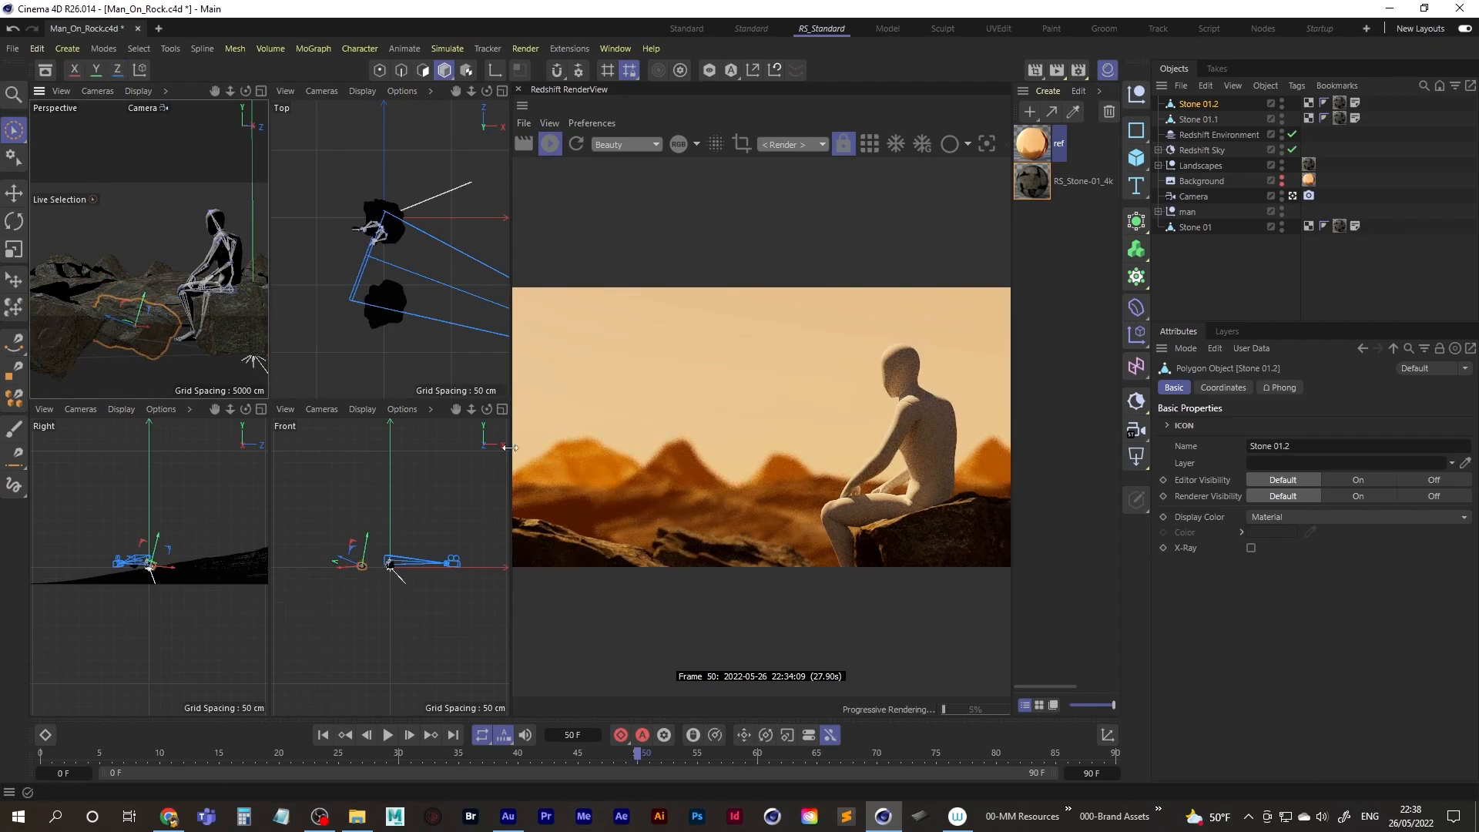
pyautogui.press('r')
pyautogui.moveTo(139, 327); pyautogui.dragTo(165, 331)
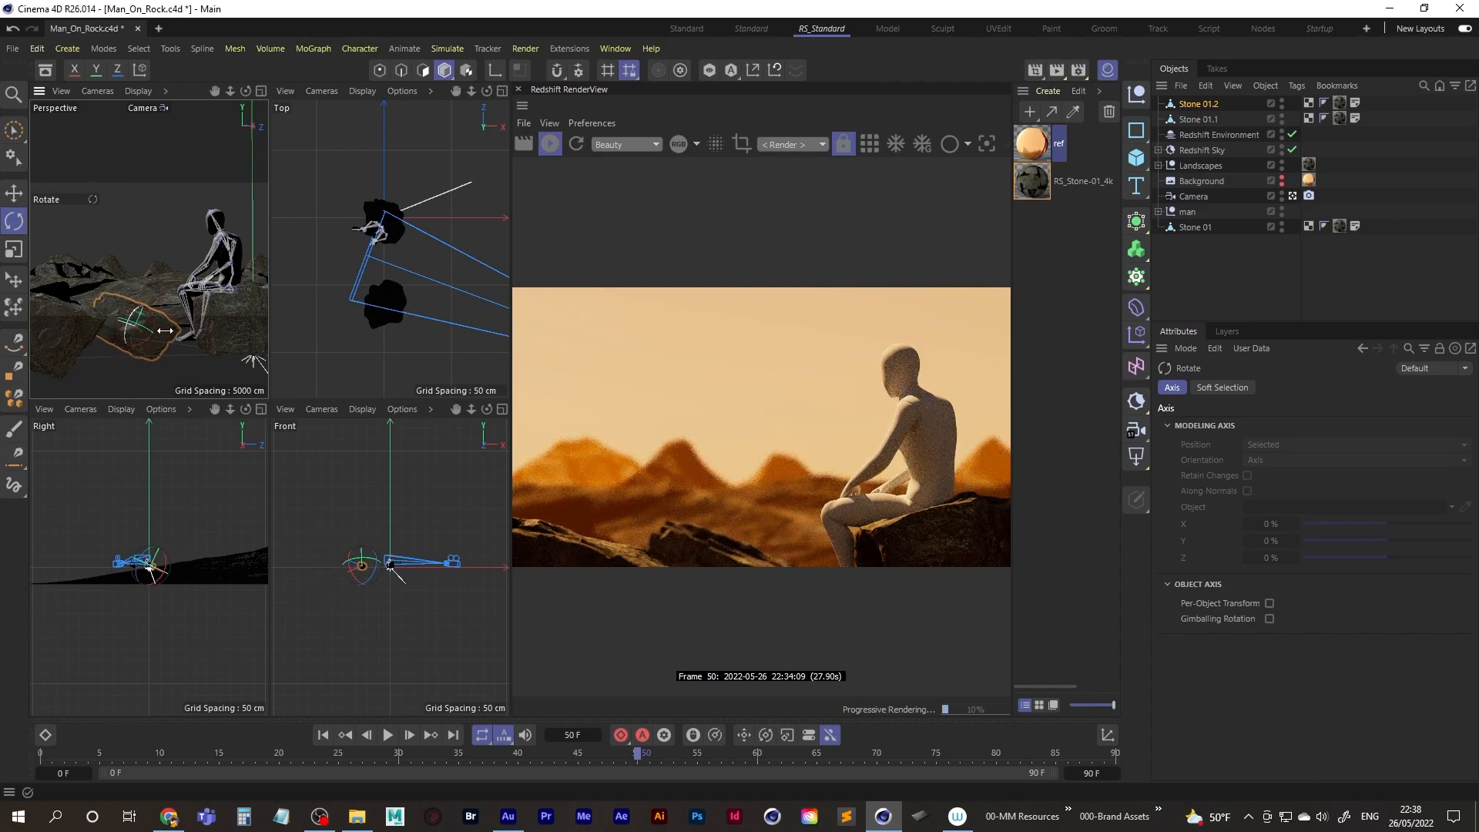
pyautogui.press('space')
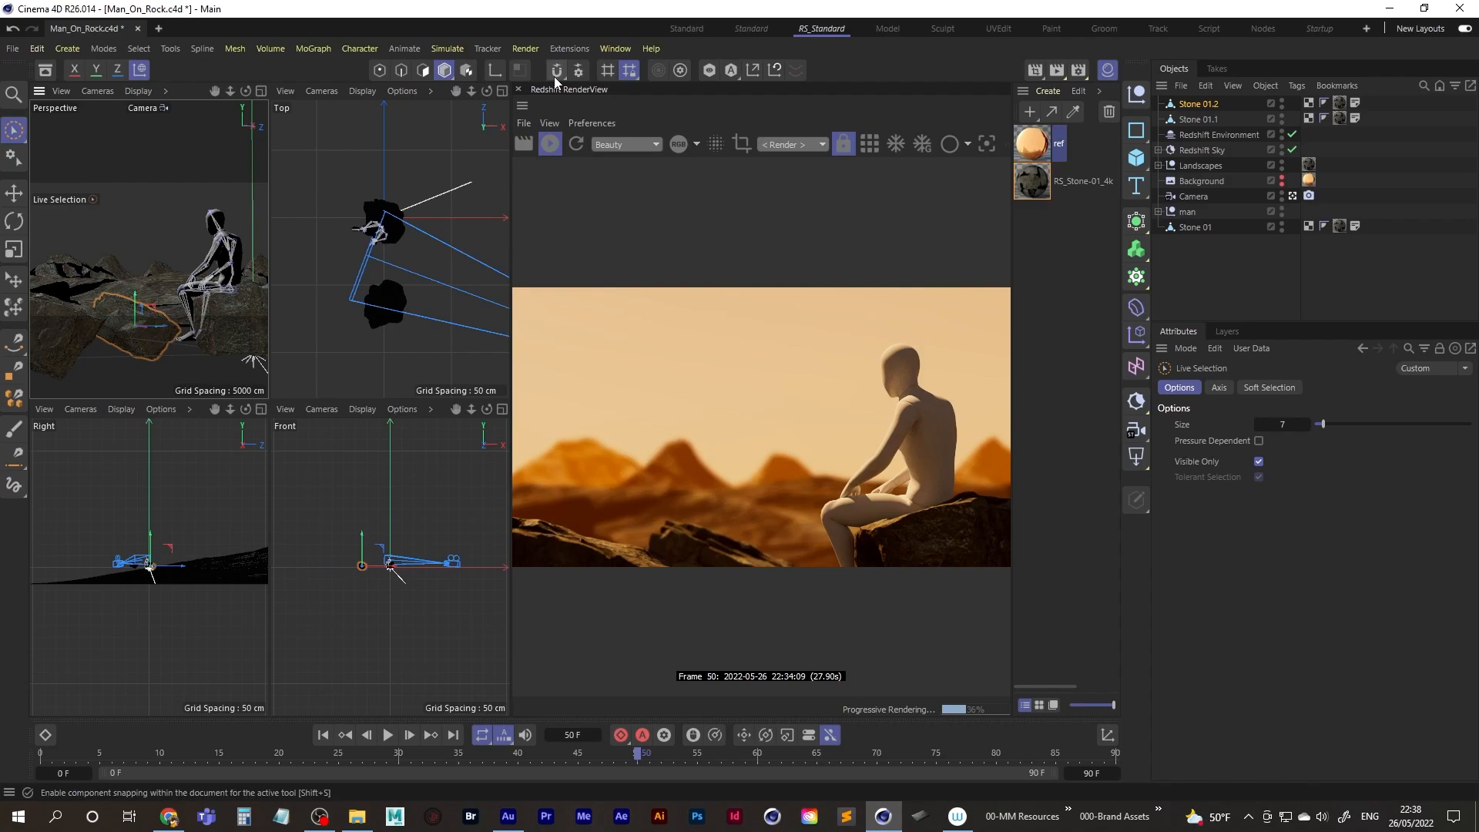
# Step: Use the world coordinate system and slide Stone 01.2 slightly toward the seated man
pyautogui.click(140, 71)
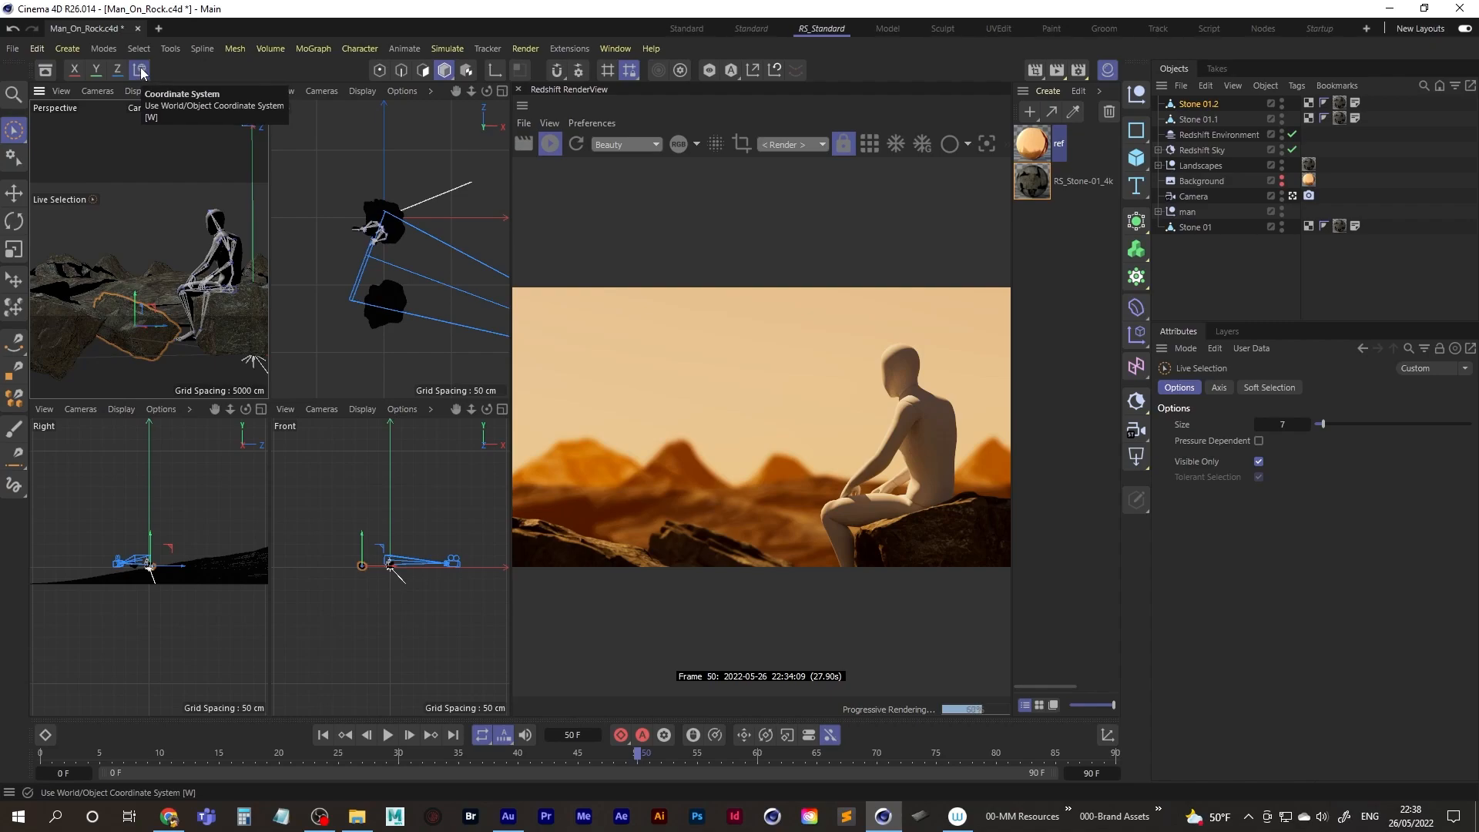
pyautogui.click(141, 70)
pyautogui.moveTo(164, 329); pyautogui.dragTo(177, 330)
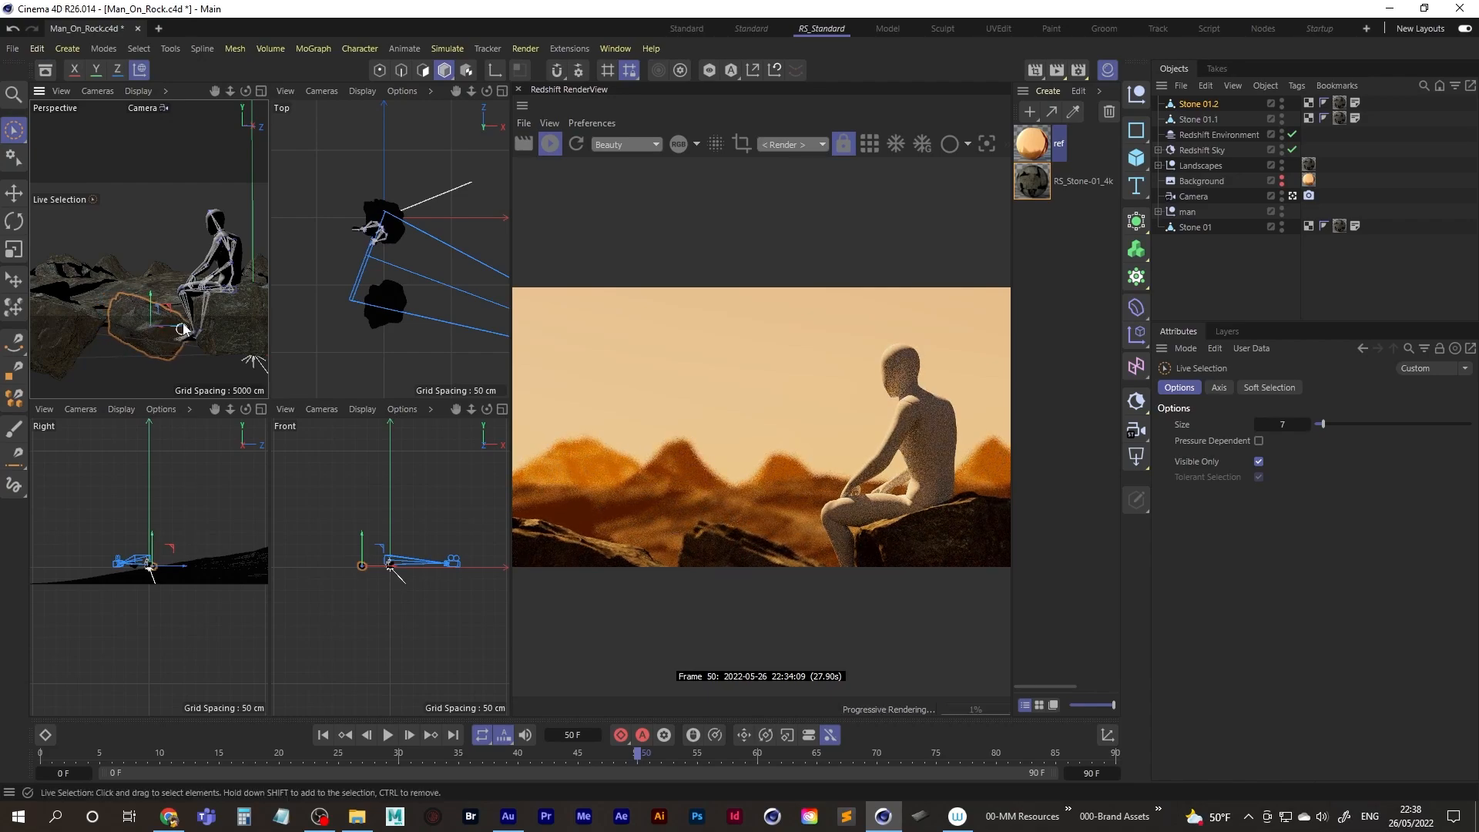
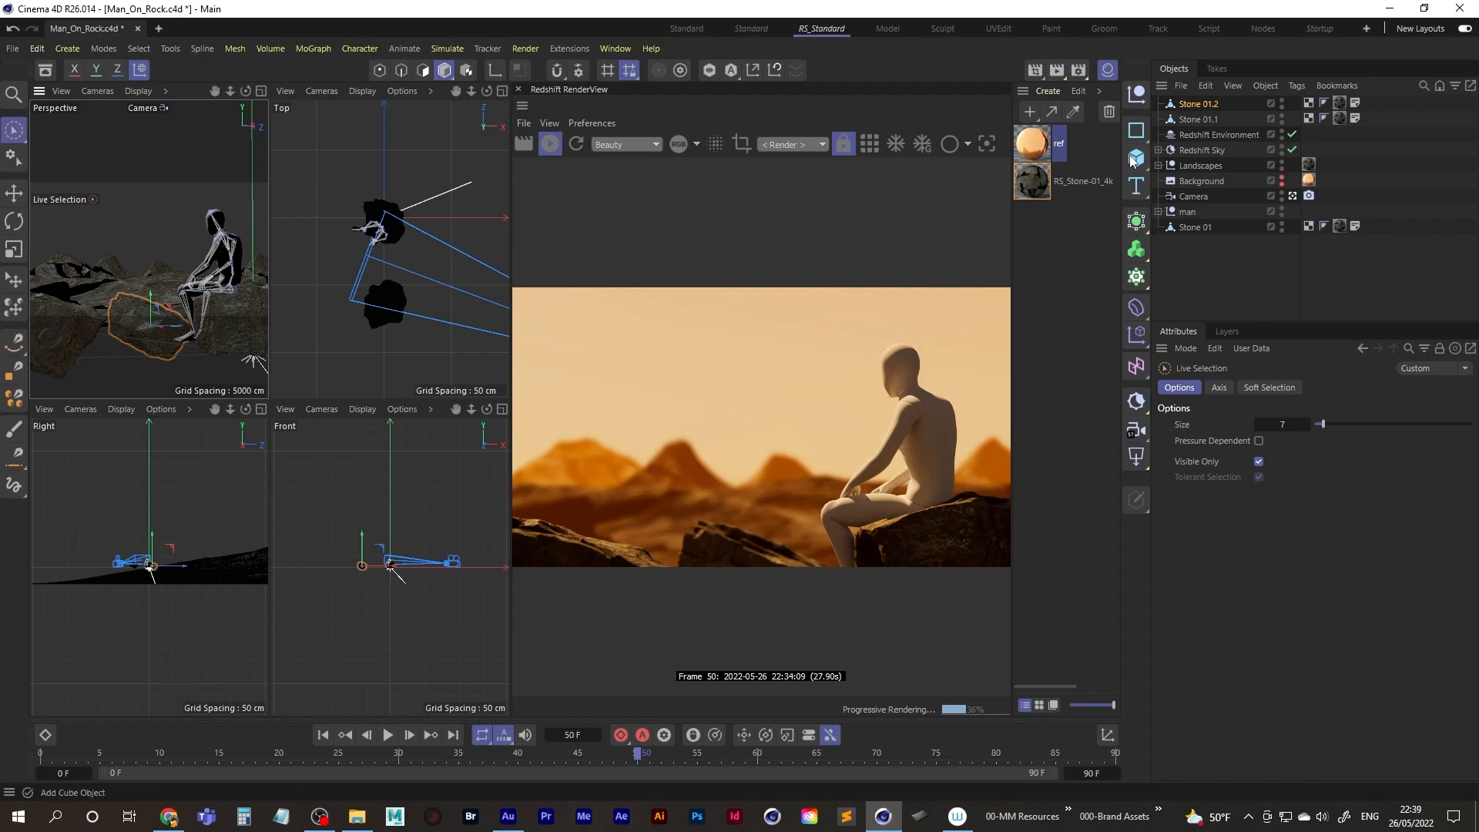
# Step: Check the stones against the reference image and from outside the scene camera, with the background hidden again at the end
pyautogui.click(1281, 183)
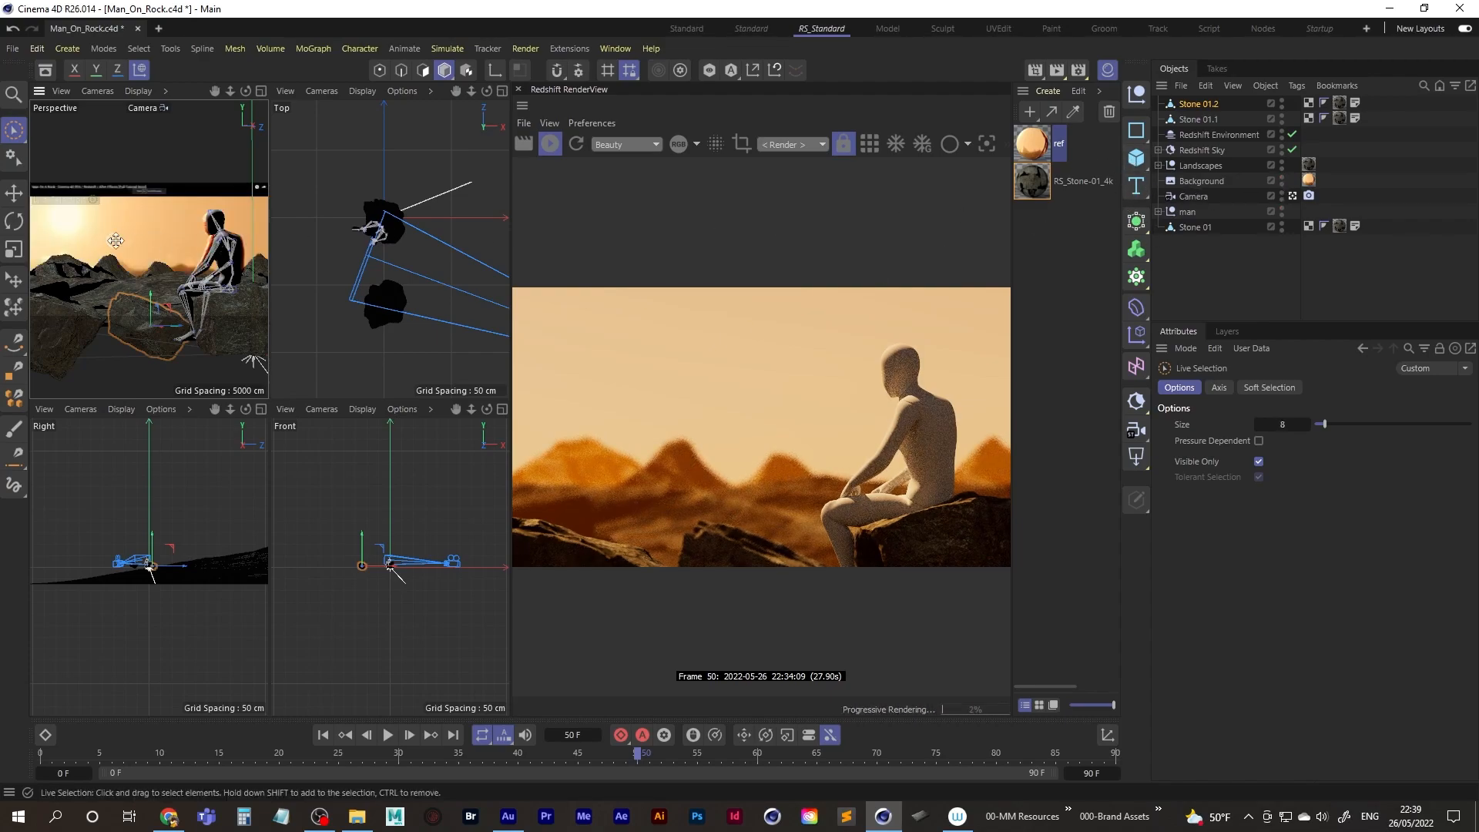
pyautogui.middleClick(117, 242)
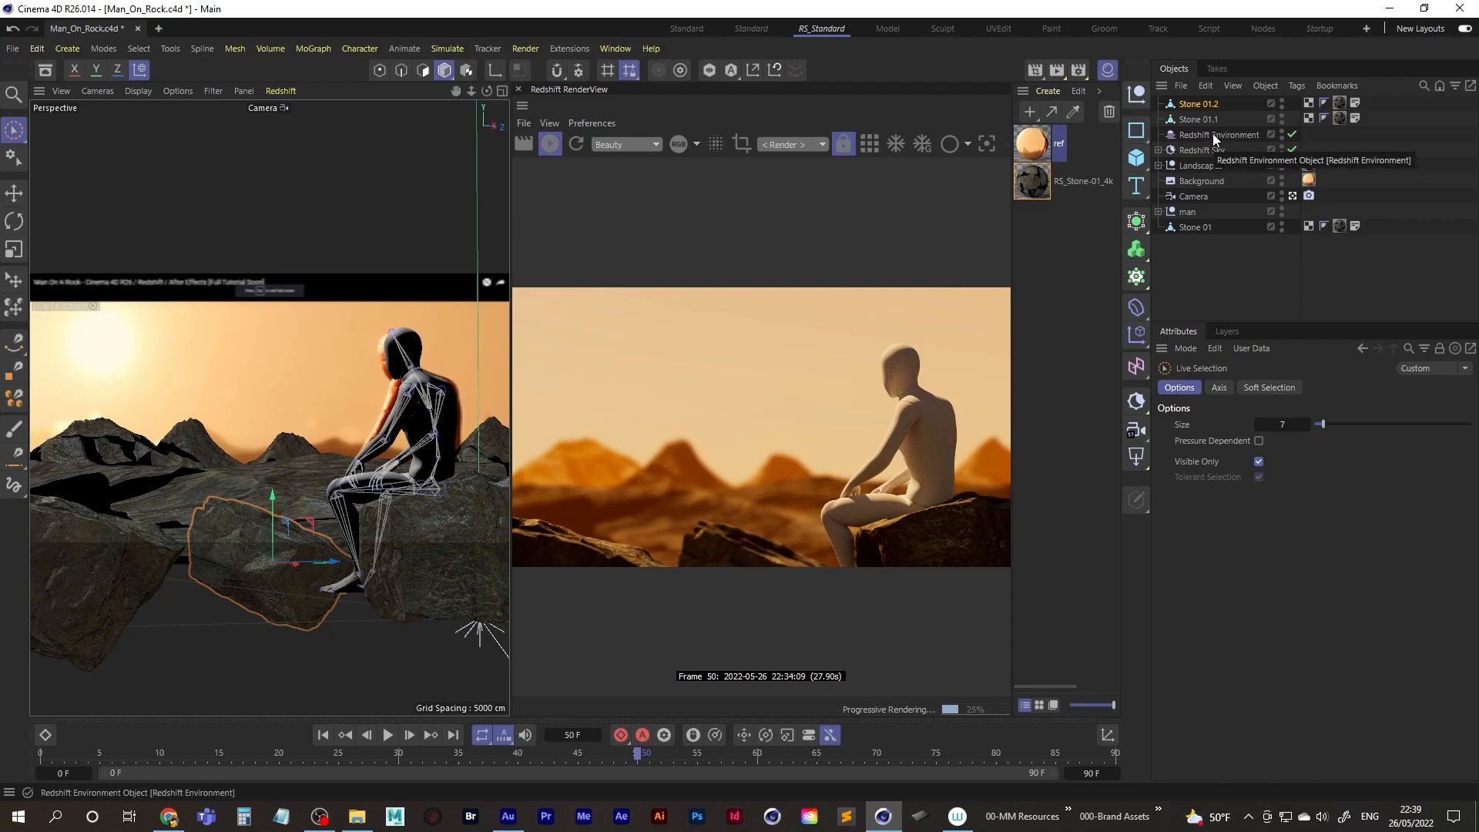
pyautogui.click(1293, 195)
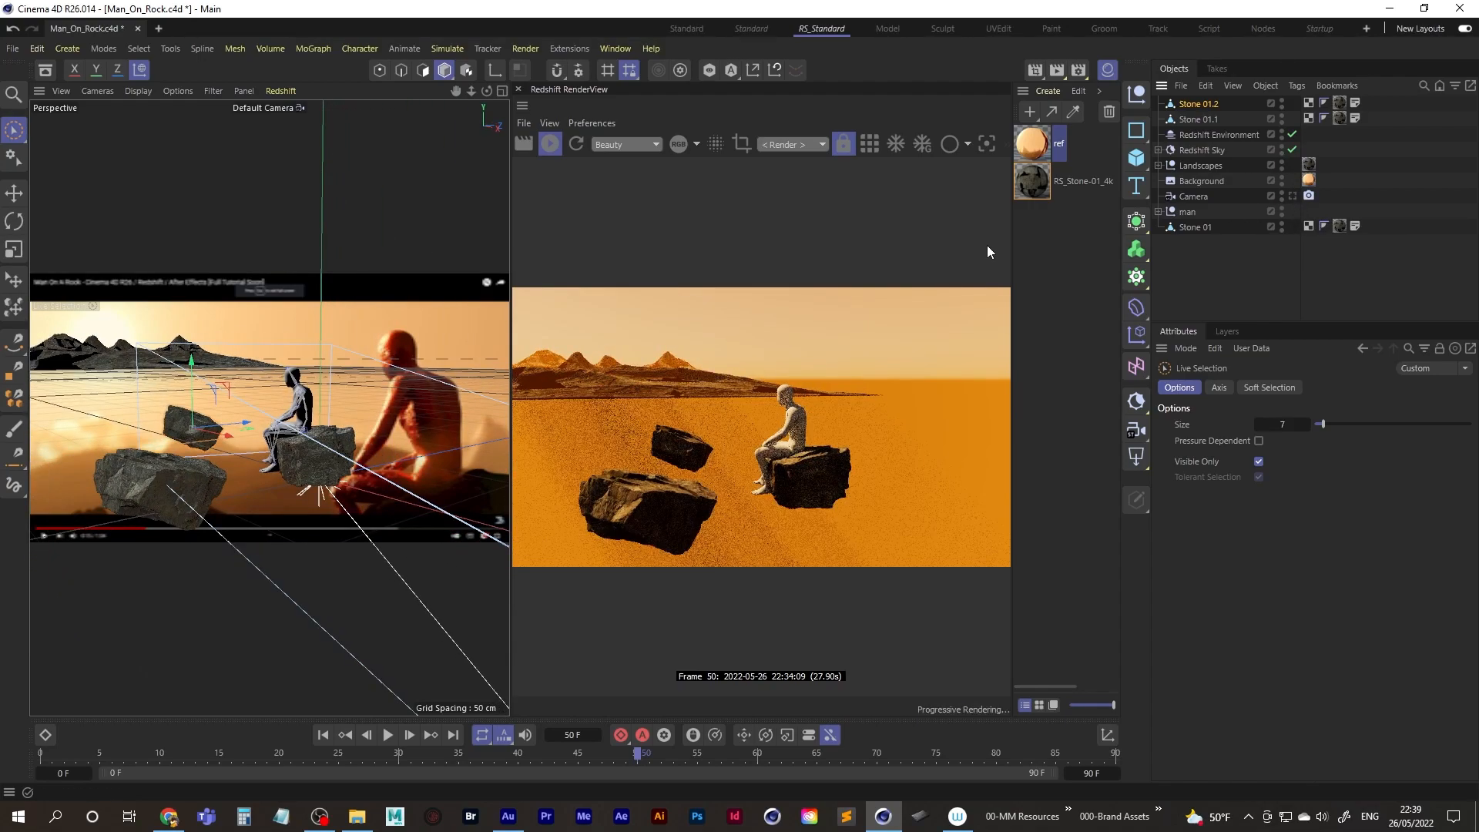
pyautogui.click(1283, 178)
pyautogui.keyDown('alt'); pyautogui.moveTo(282, 414); pyautogui.dragTo(11, 381); pyautogui.keyUp('alt')
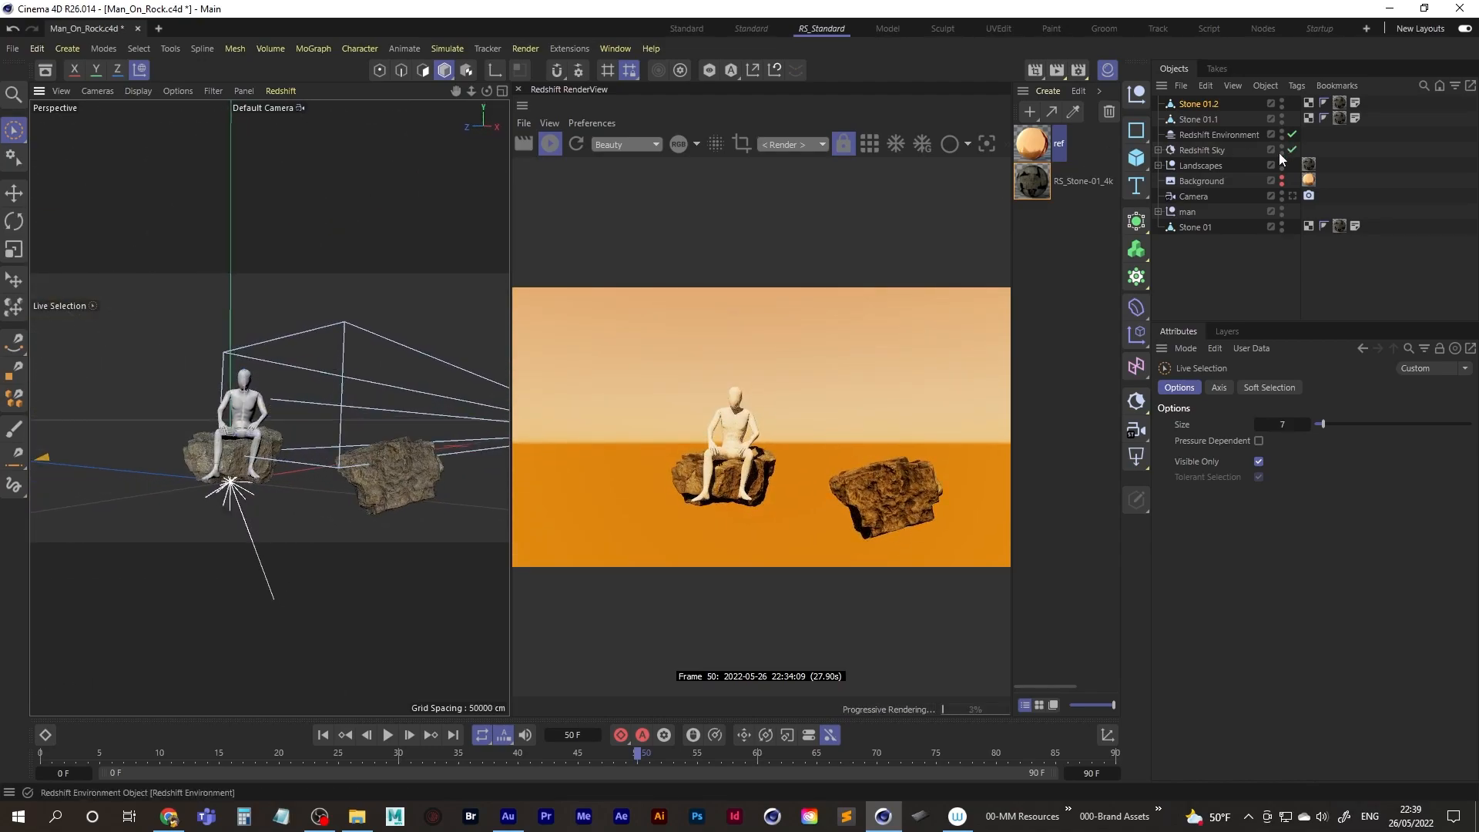
pyautogui.click(1292, 196)
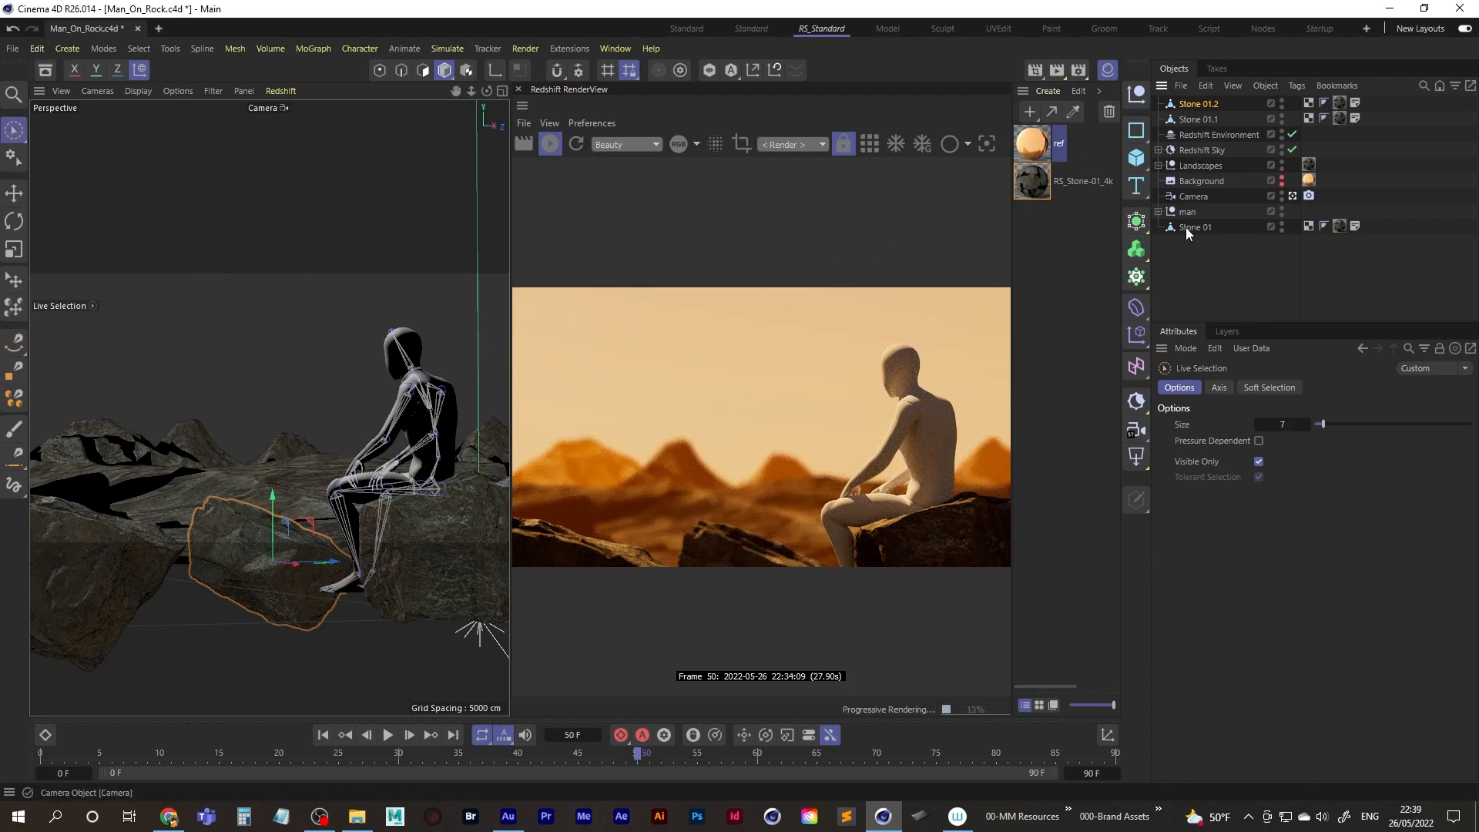
pyautogui.click(1205, 256)
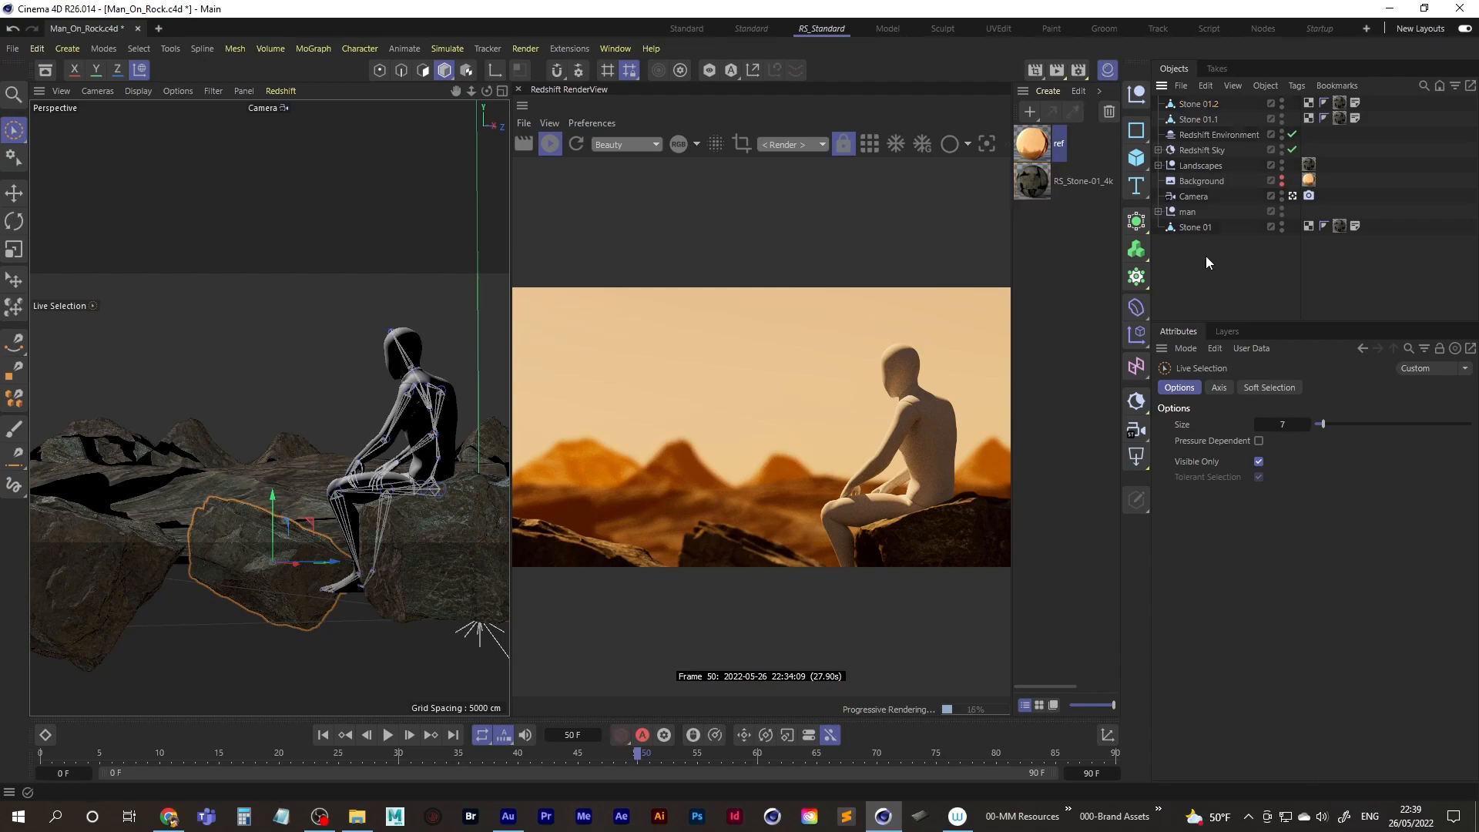
# Step: Add a sphere to the scene and name it Sun
pyautogui.click(1140, 163)
pyautogui.click(1288, 240)
pyautogui.doubleClick(1190, 104)
pyautogui.write('Sun')
pyautogui.press('Return')
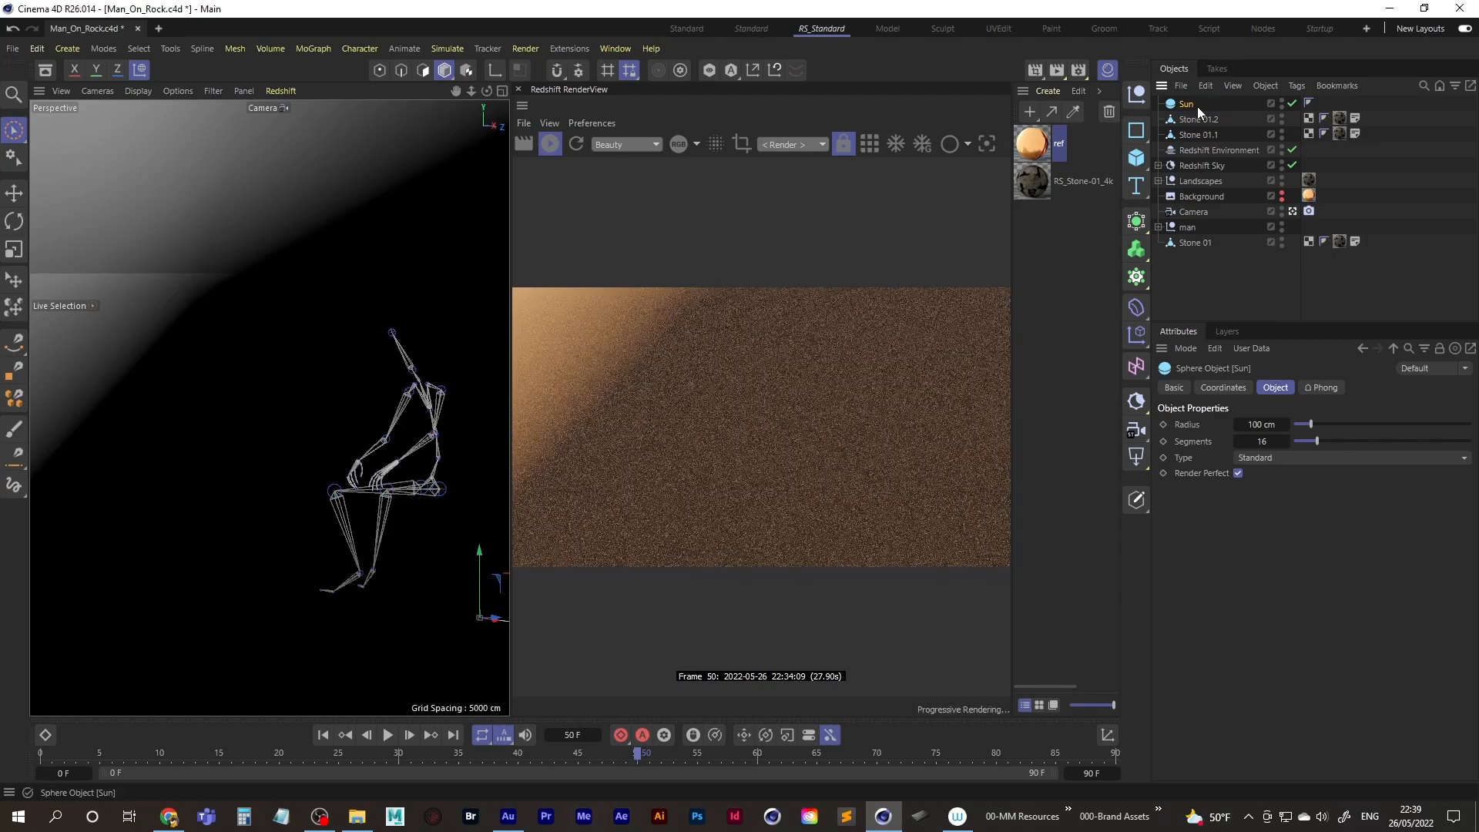
# Step: Move Stone 01.2 and Stone 01.1 below Stone 01 in the object hierarchy
pyautogui.click(1195, 120)
pyautogui.keyDown('ctrl'); pyautogui.click(1197, 136); pyautogui.keyUp('ctrl')
pyautogui.moveTo(1196, 118); pyautogui.dragTo(1201, 250)
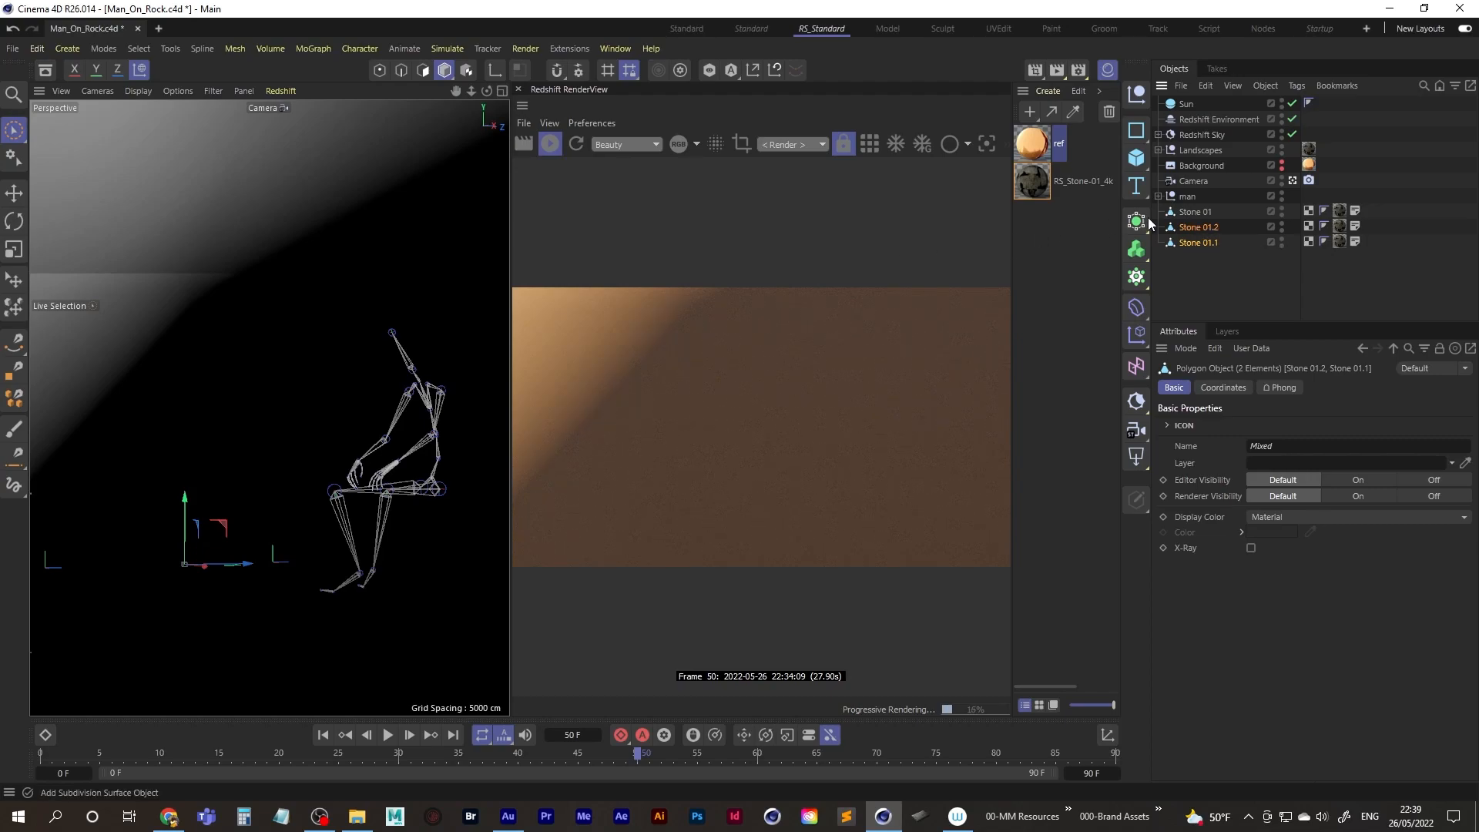
pyautogui.keyDown('ctrl'); pyautogui.click(1194, 213); pyautogui.keyUp('ctrl')
pyautogui.hotkey('alt', 'g')
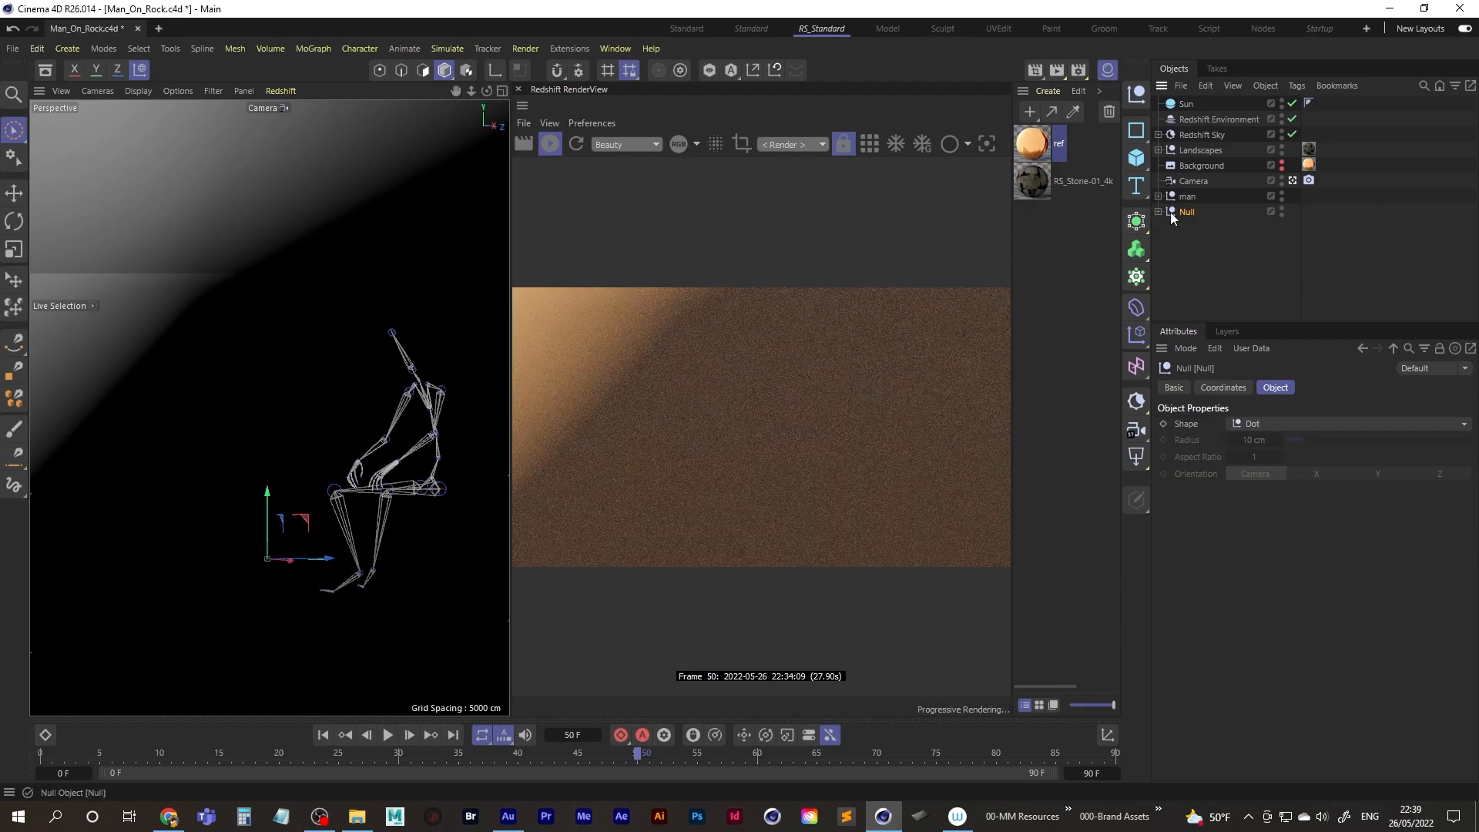
pyautogui.hotkey('shift', 'g')
pyautogui.click(1192, 262)
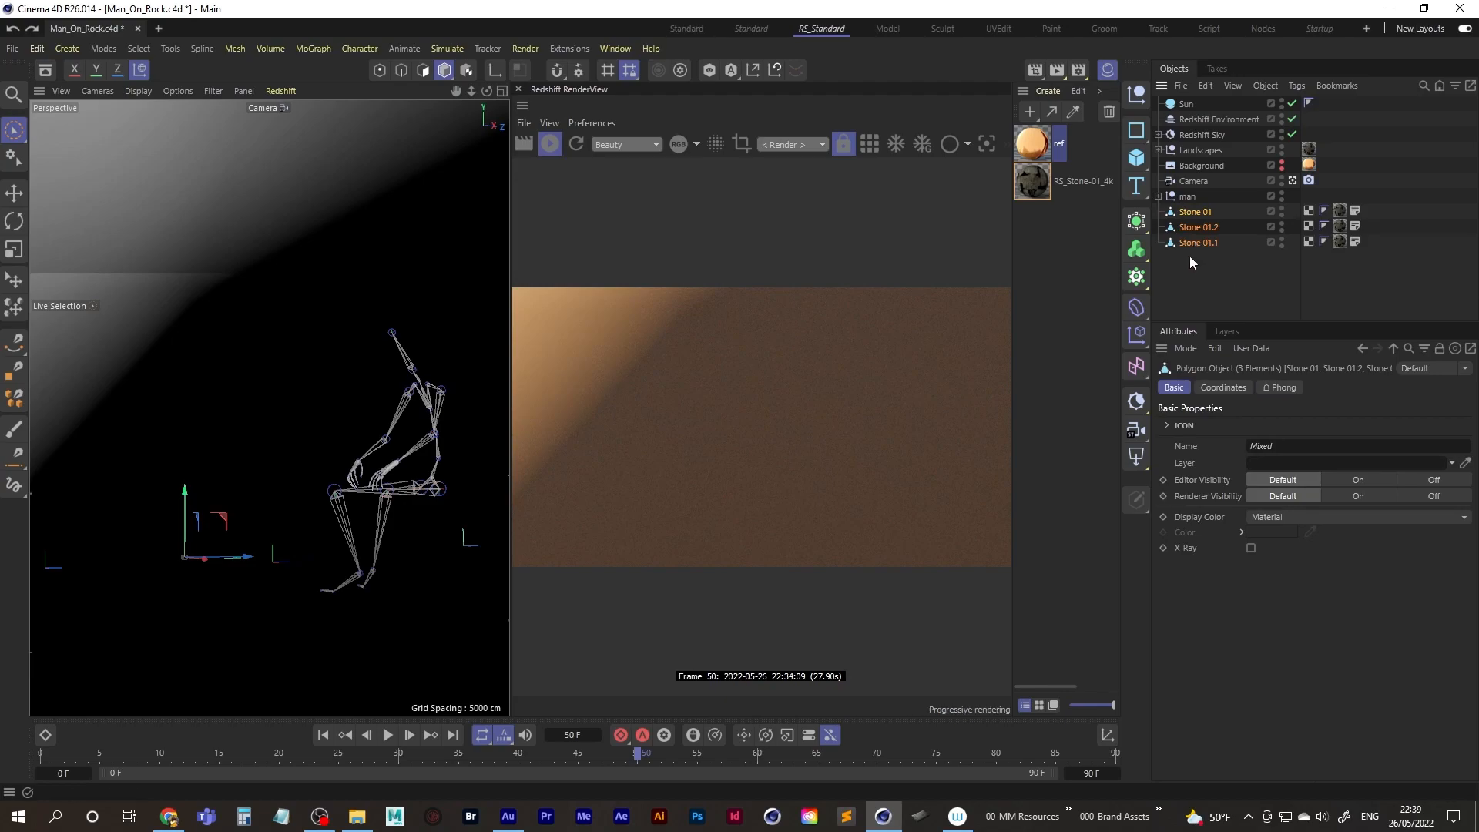
# Step: Group Stone 01.2 and Stone 01.1 under a null and name it stones, leaving Stone 01 outside the group
pyautogui.click(1197, 228)
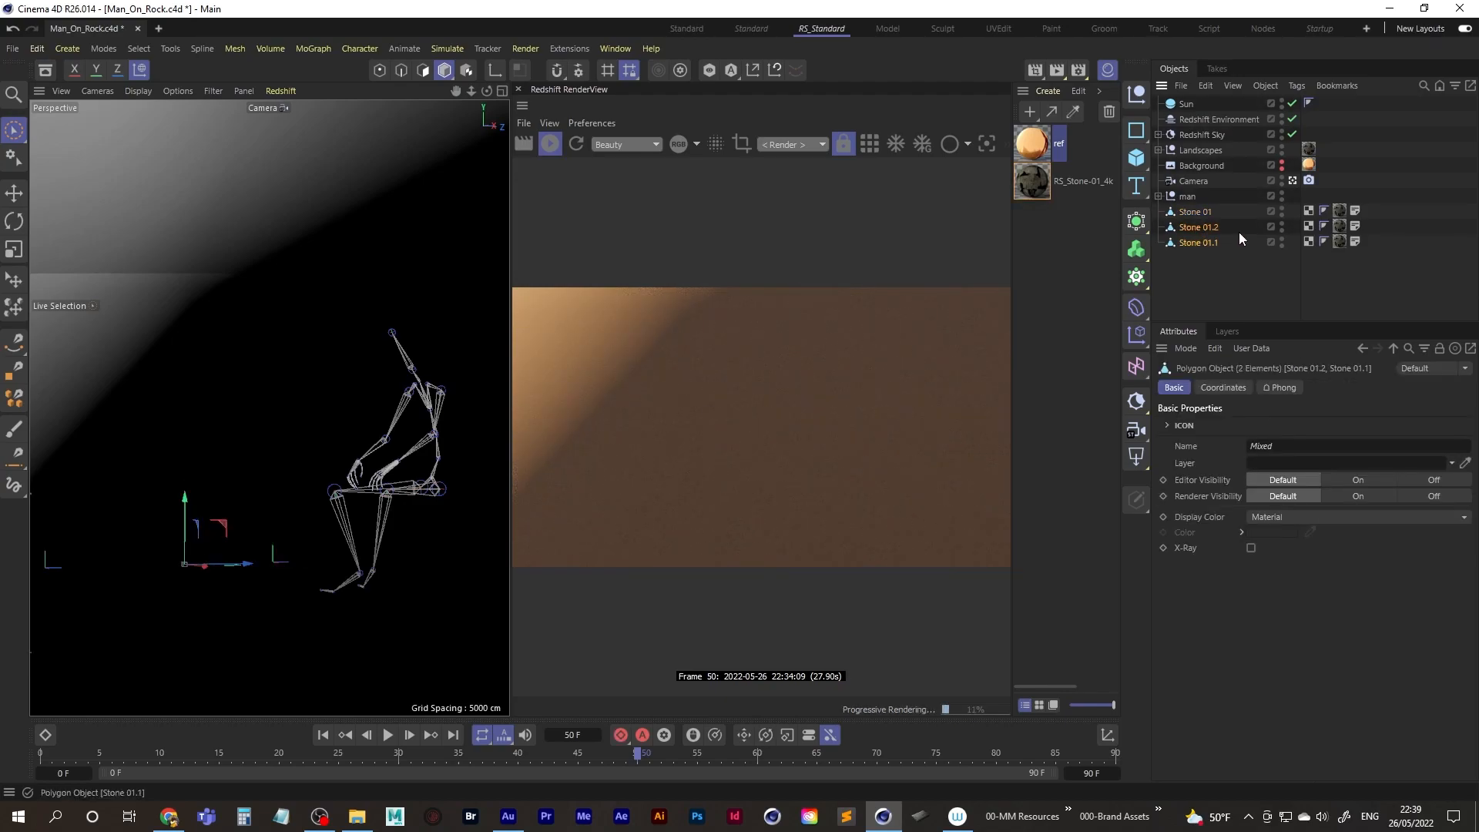
pyautogui.hotkey('alt', 'g')
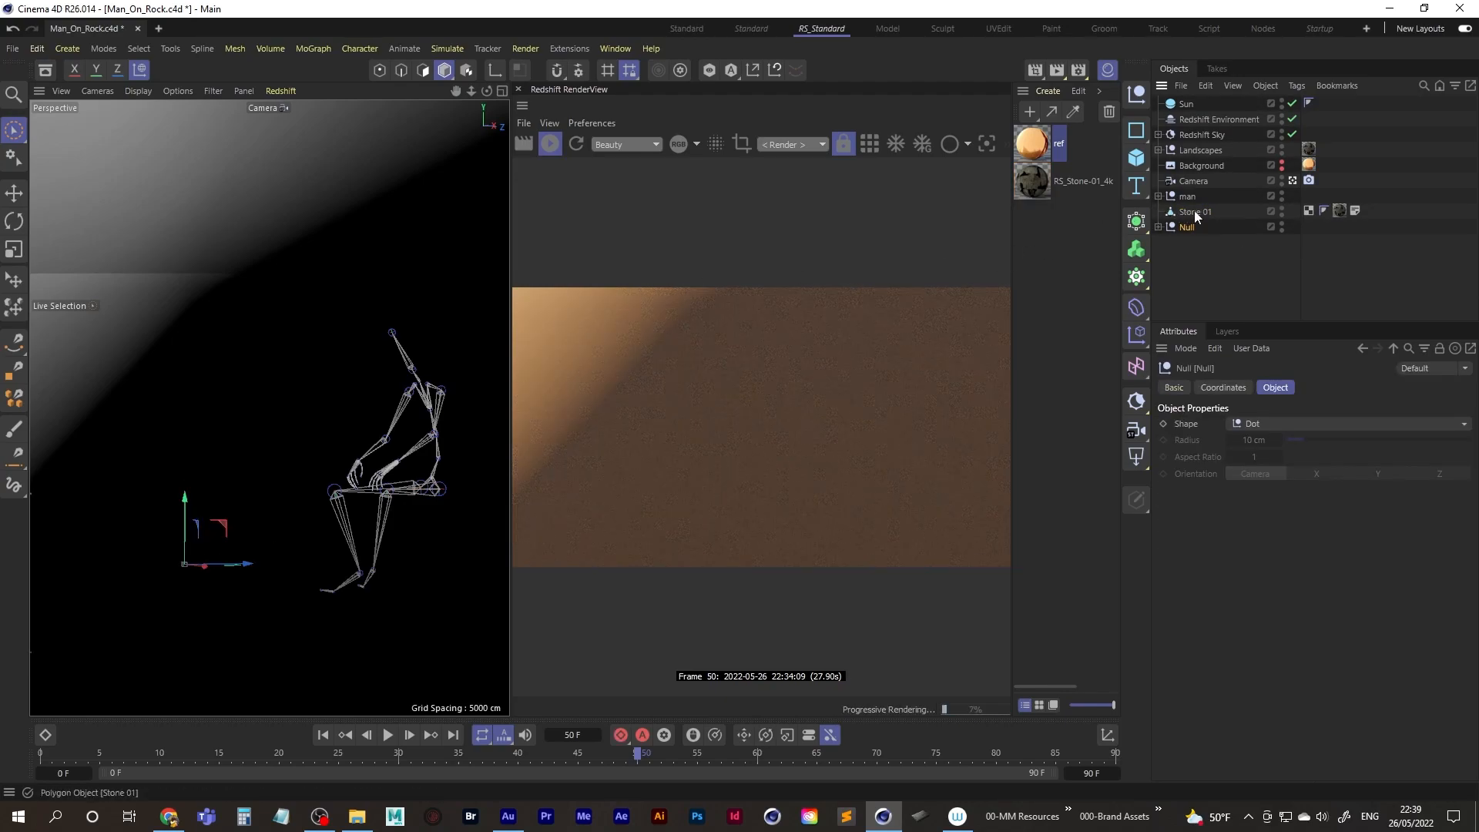
pyautogui.doubleClick(1186, 228)
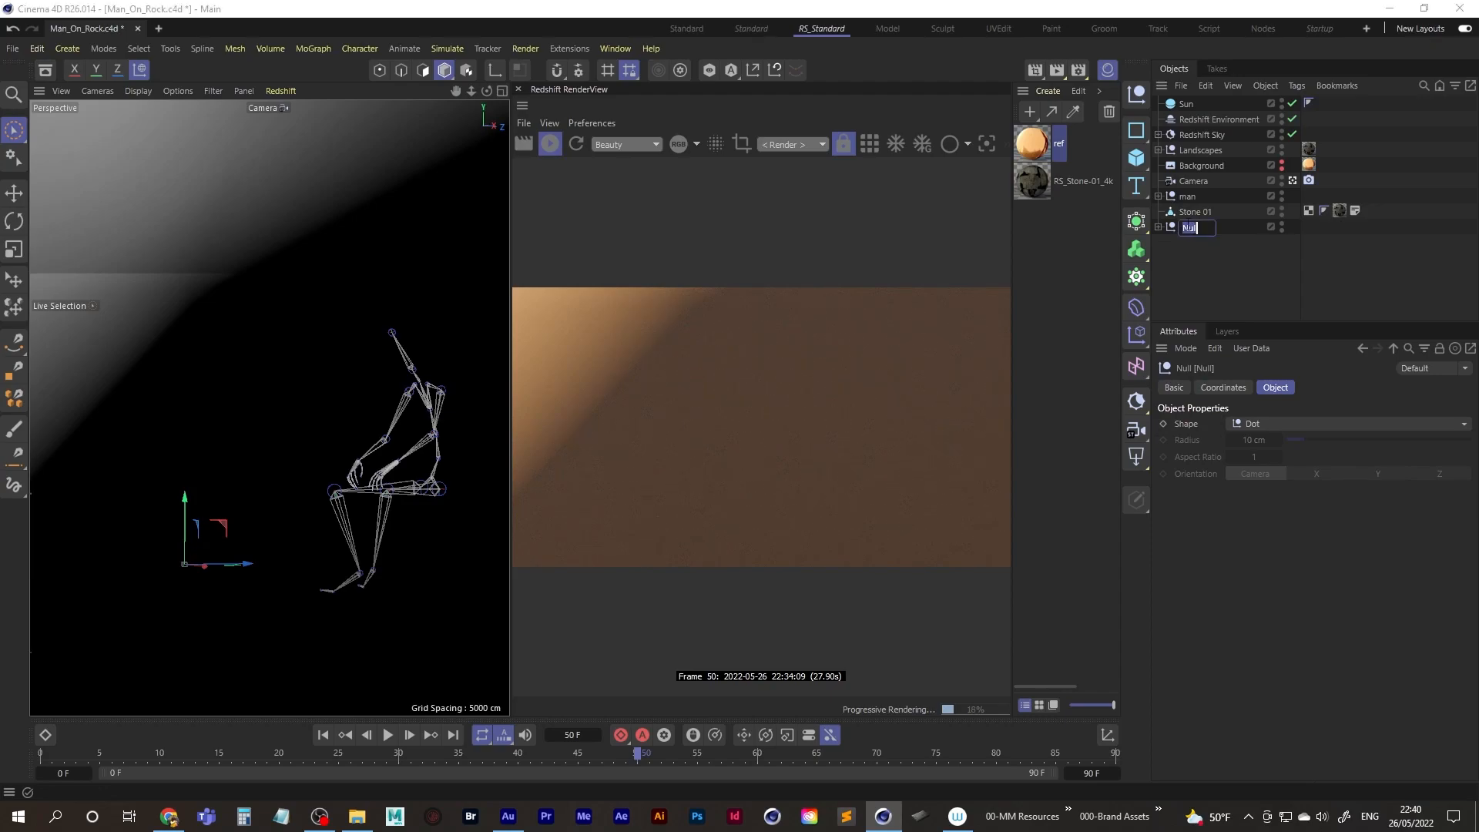
pyautogui.write('stones')
pyautogui.press('Return')
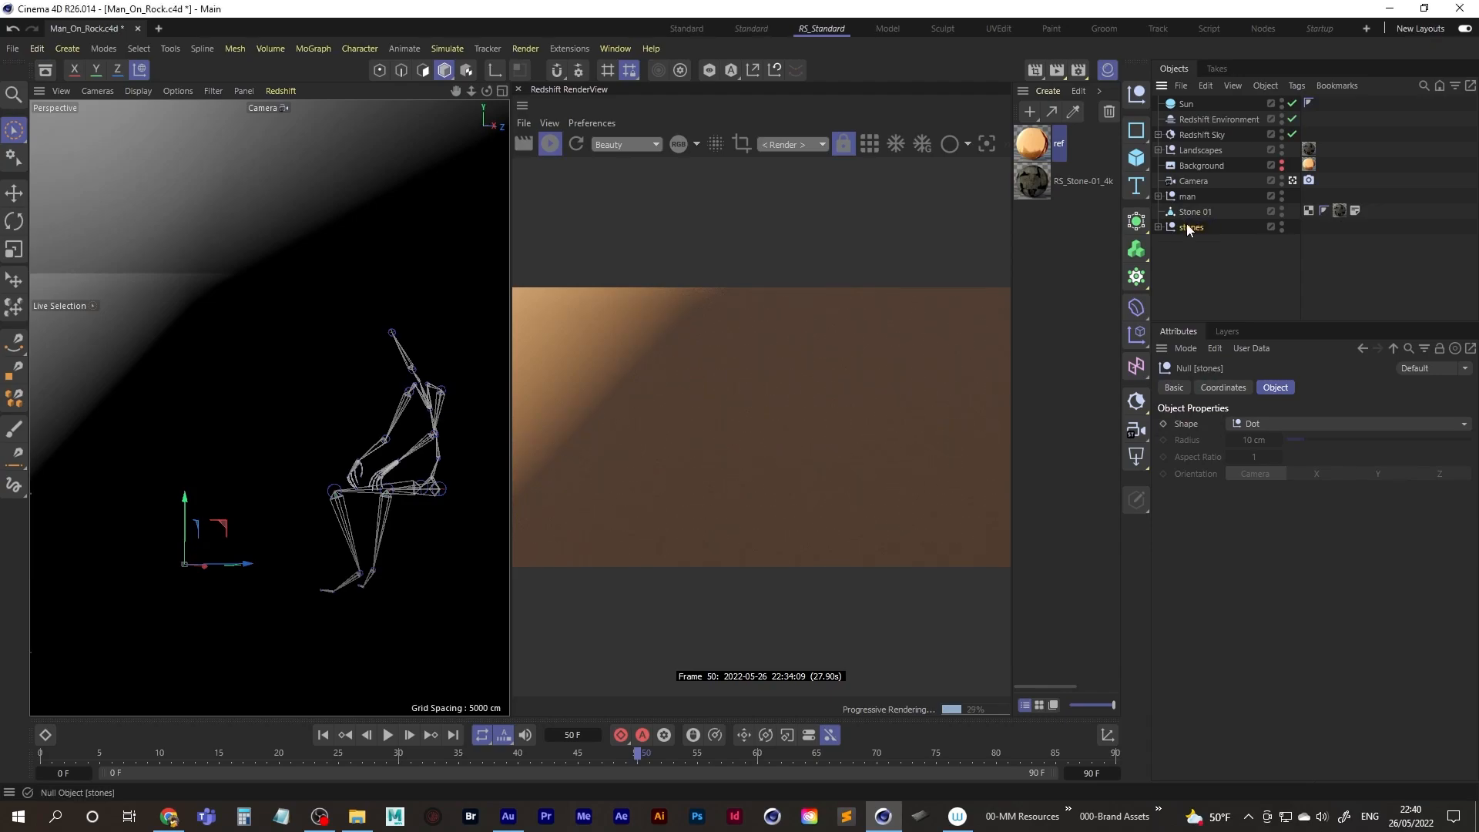
pyautogui.click(1204, 262)
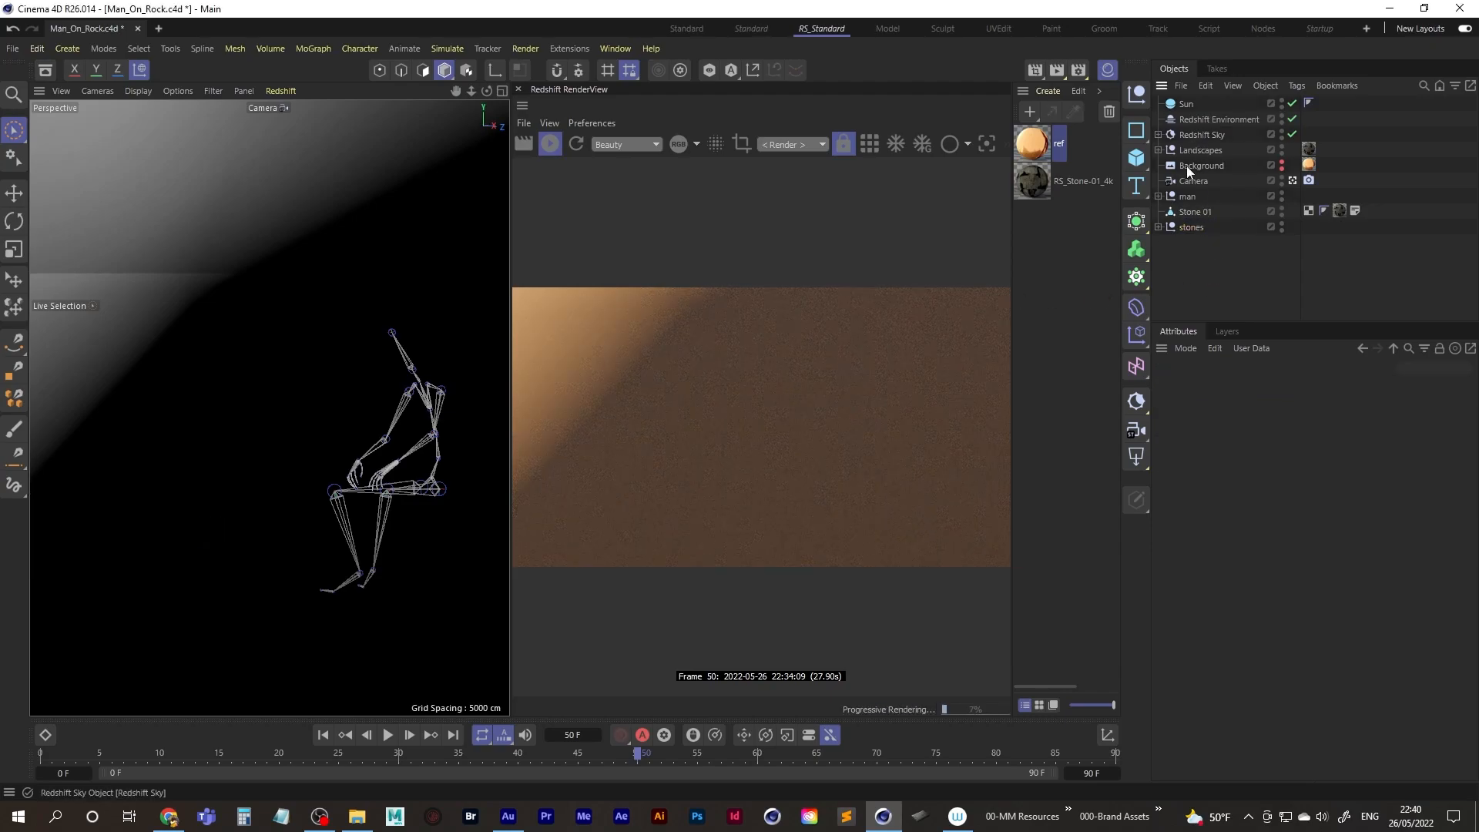
# Step: Move the Sun sphere far back among the distant landscape planes in the top view, and undo its last enlargement
pyautogui.click(1187, 107)
pyautogui.middleClick(258, 382)
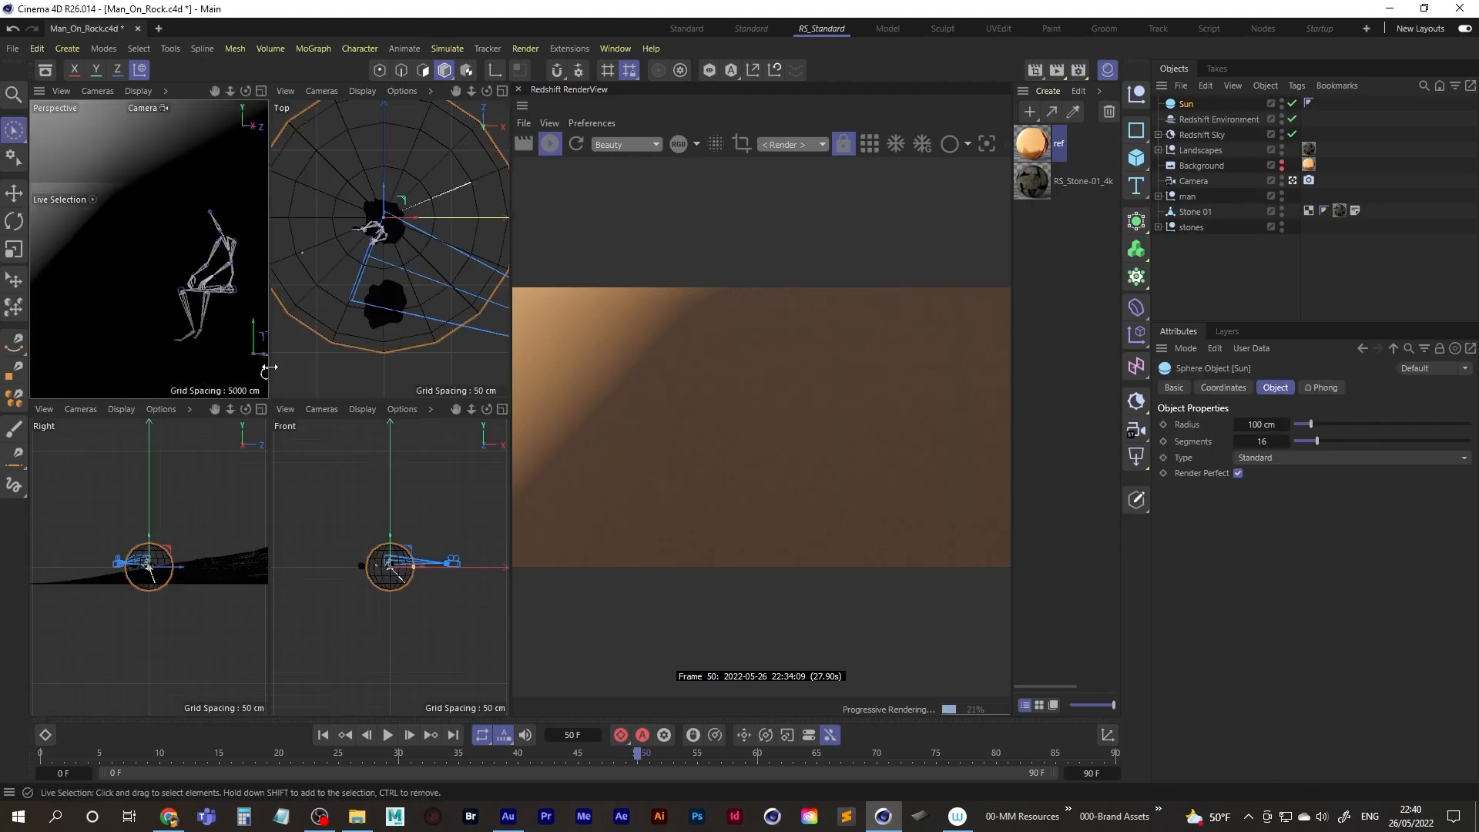
pyautogui.middleClick(400, 265)
pyautogui.scroll(-5, 284, 353)
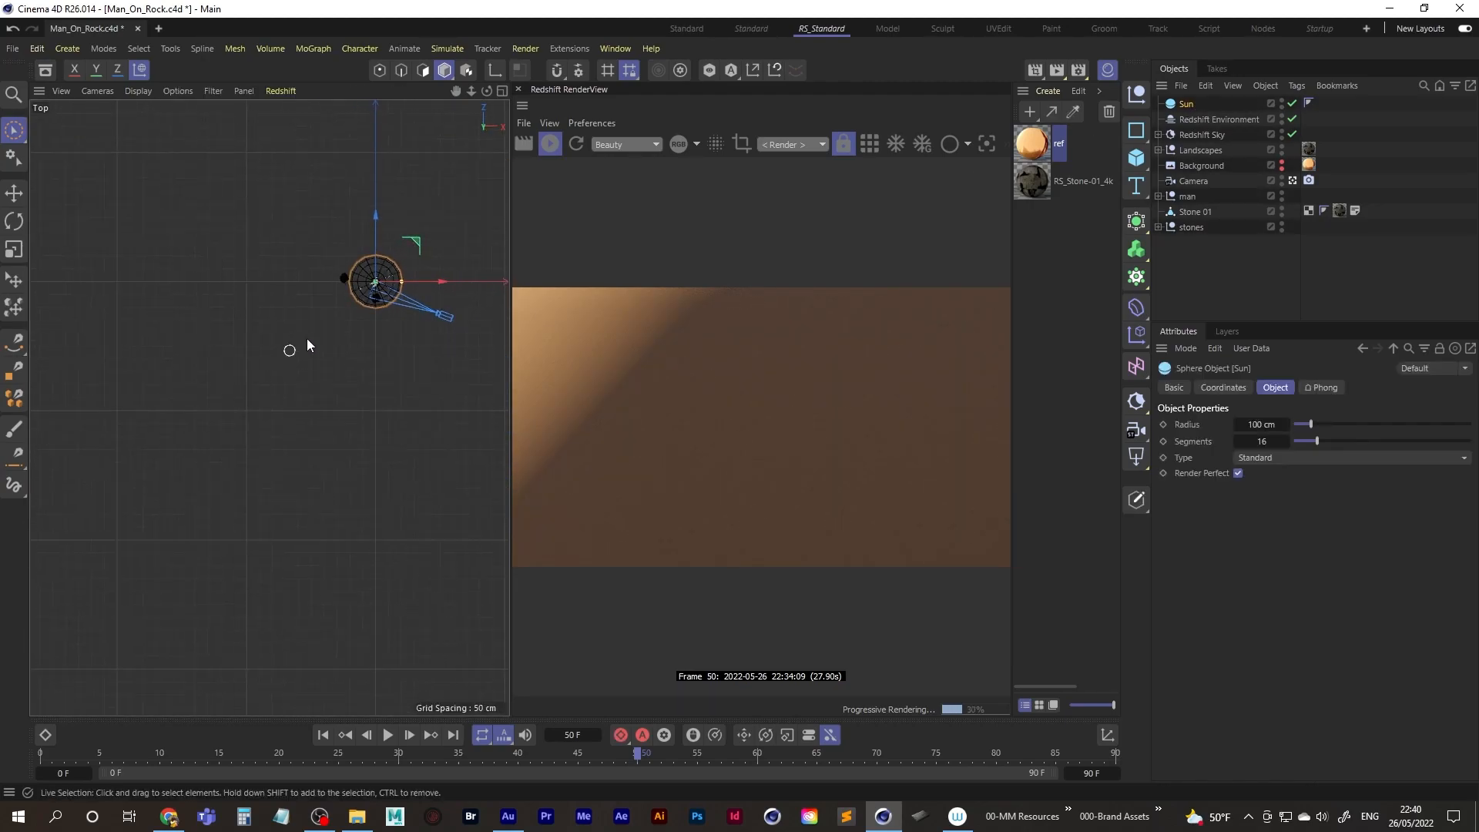
pyautogui.moveTo(414, 242); pyautogui.dragTo(221, 182)
pyautogui.hotkey('ctrl', 's')
pyautogui.keyDown('alt'); pyautogui.moveTo(305, 198); pyautogui.dragTo(248, 250, button='right'); pyautogui.keyUp('alt')
pyautogui.keyDown('alt'); pyautogui.moveTo(249, 245); pyautogui.dragTo(286, 321, button='middle'); pyautogui.keyUp('alt')
pyautogui.keyDown('alt'); pyautogui.moveTo(378, 296); pyautogui.dragTo(329, 313, button='right'); pyautogui.keyUp('alt')
pyautogui.moveTo(384, 251); pyautogui.dragTo(155, 238)
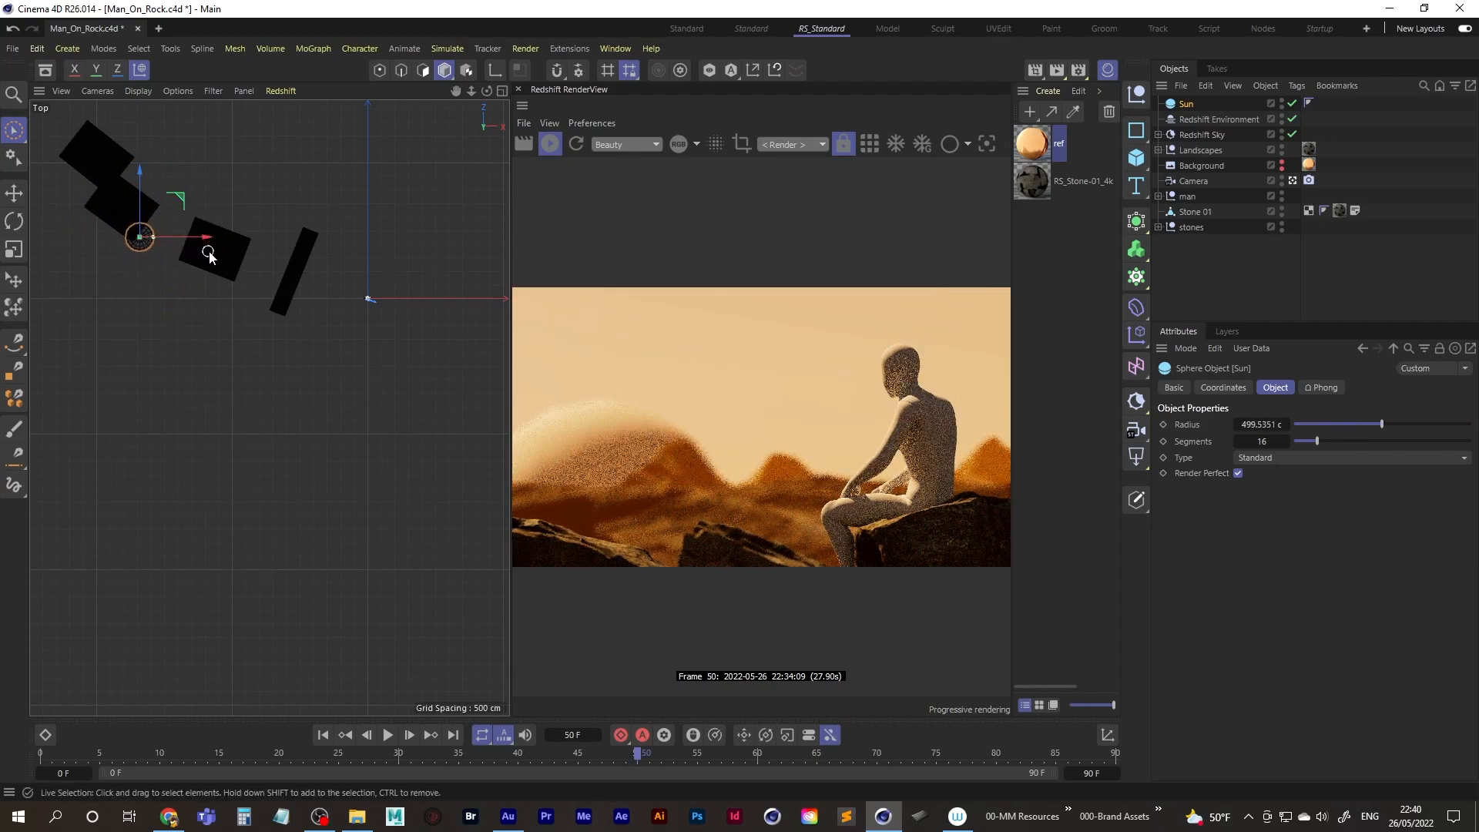
pyautogui.hotkey('ctrl', 'z')
# Step: Raise the Sun sphere into the sky in the right view and scale it to a radius of about 158.3 cm
pyautogui.middleClick(182, 443)
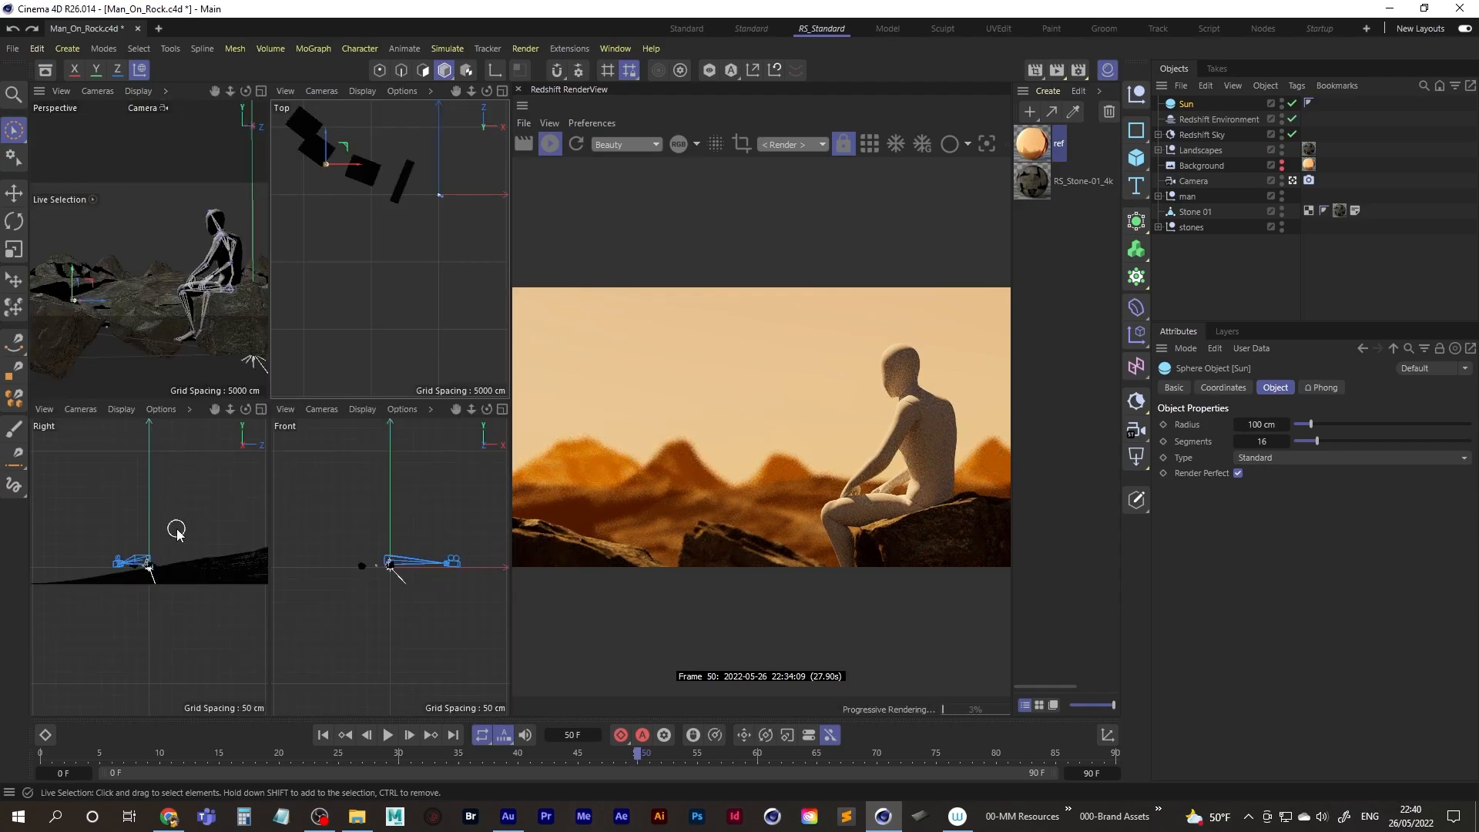
pyautogui.middleClick(172, 530)
pyautogui.press('h')
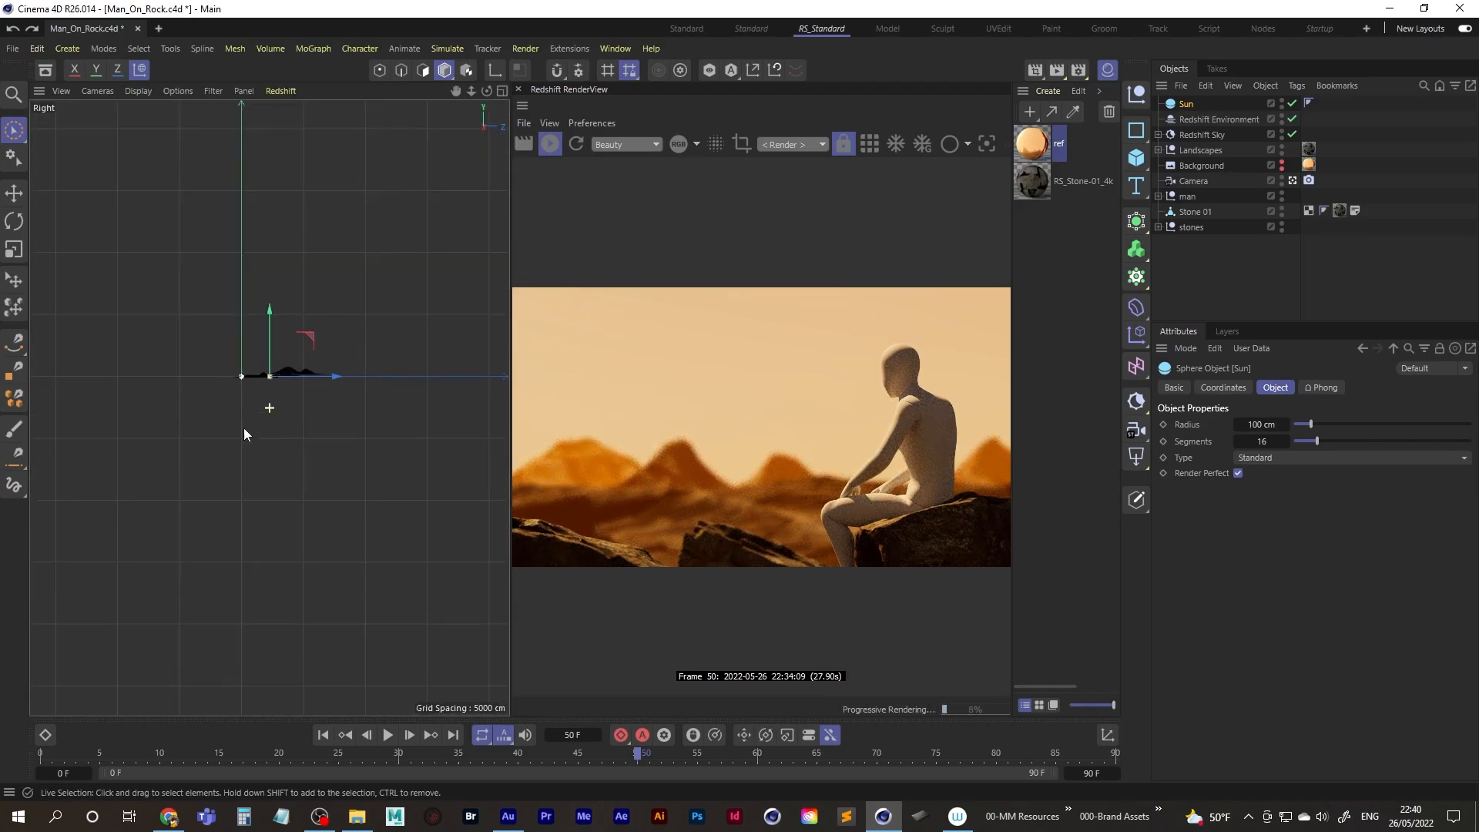
pyautogui.moveTo(247, 357); pyautogui.dragTo(242, 343)
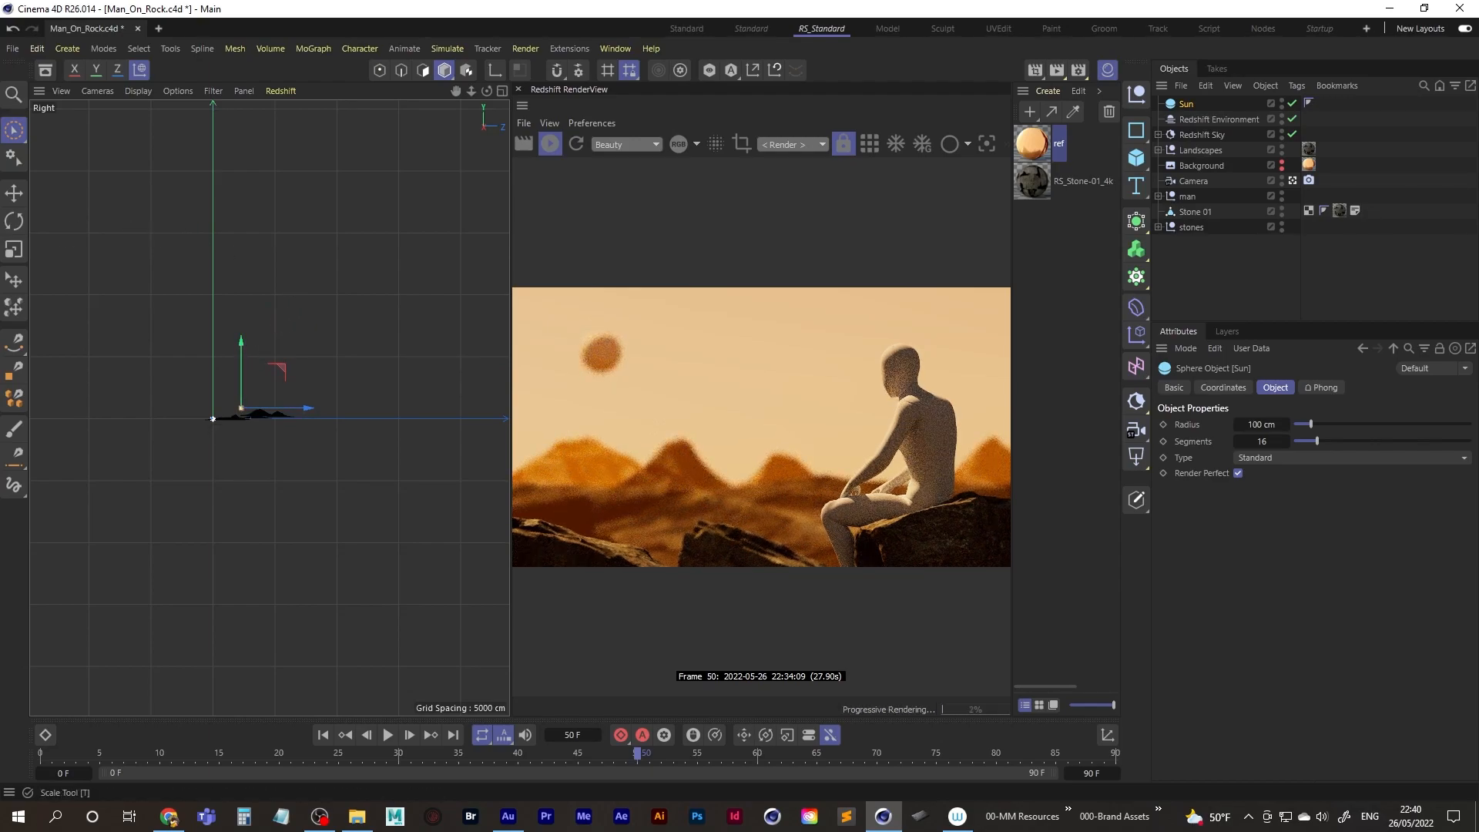
pyautogui.press('t')
pyautogui.moveTo(182, 303); pyautogui.dragTo(447, 173)
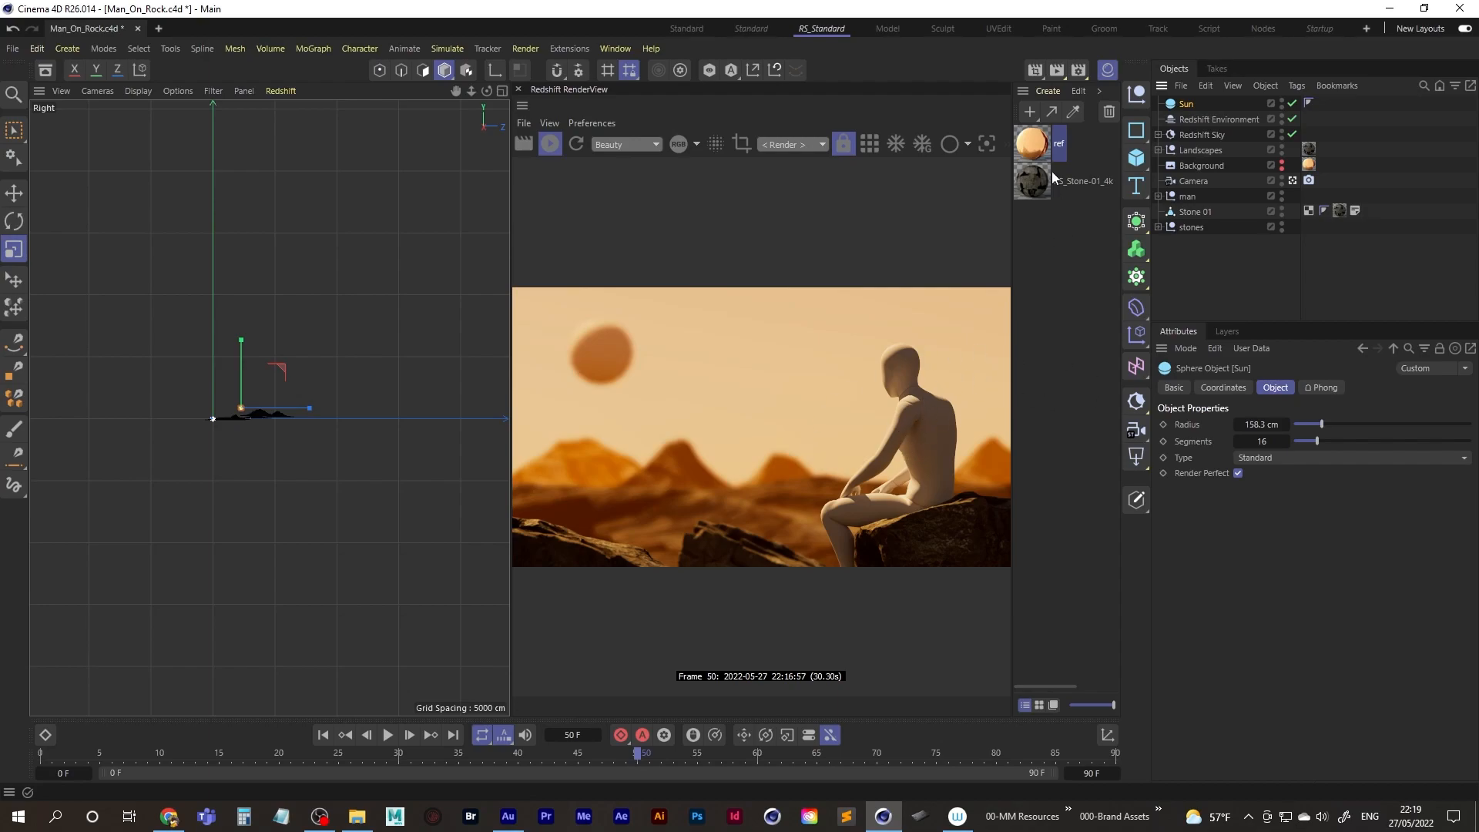
# Step: Create a Redshift material named man and assign it to the Ch36 mesh in place of its missing material
pyautogui.doubleClick(1055, 260)
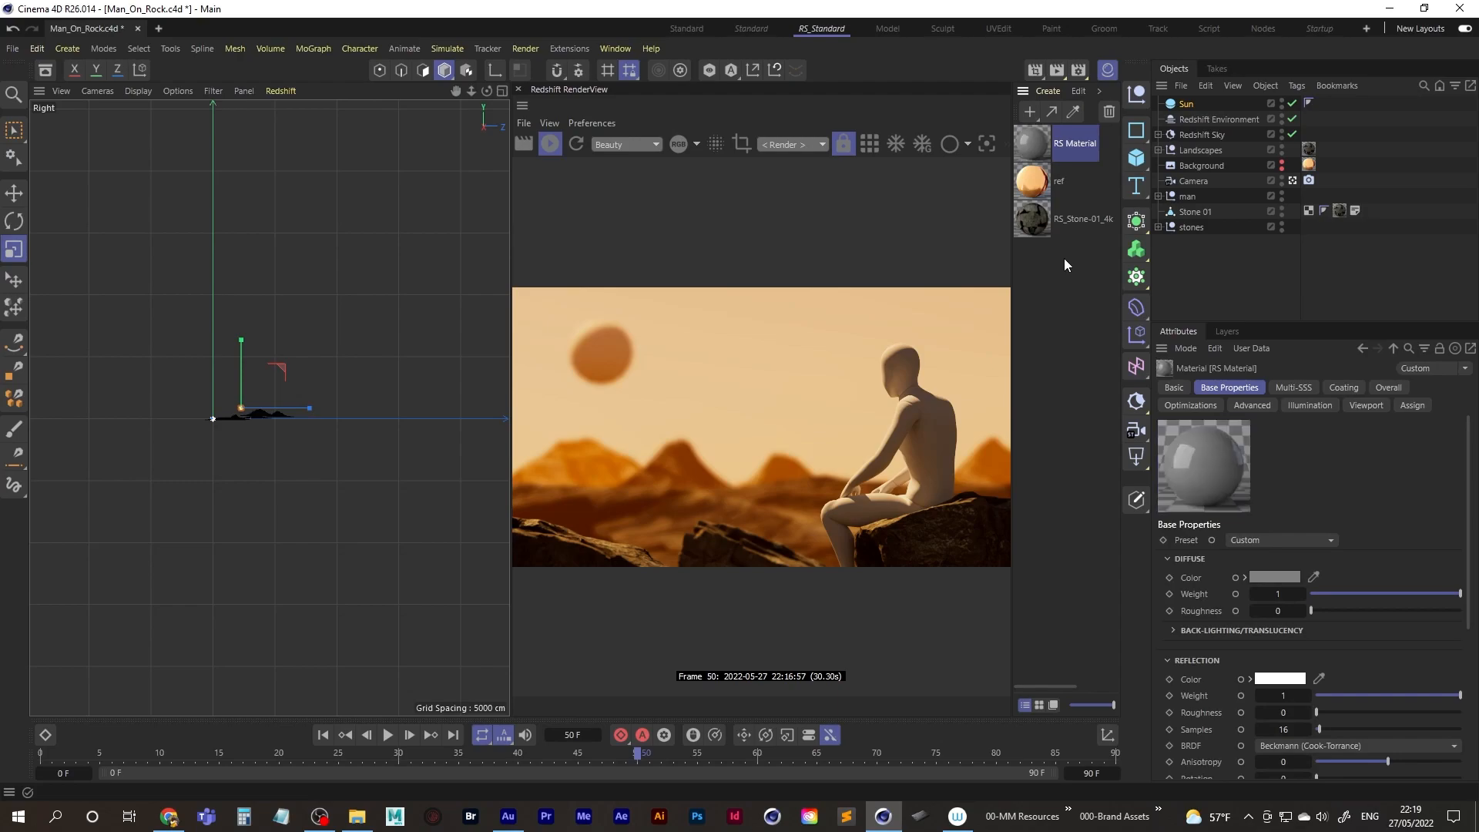
pyautogui.doubleClick(1068, 143)
pyautogui.write('man')
pyautogui.press('Return')
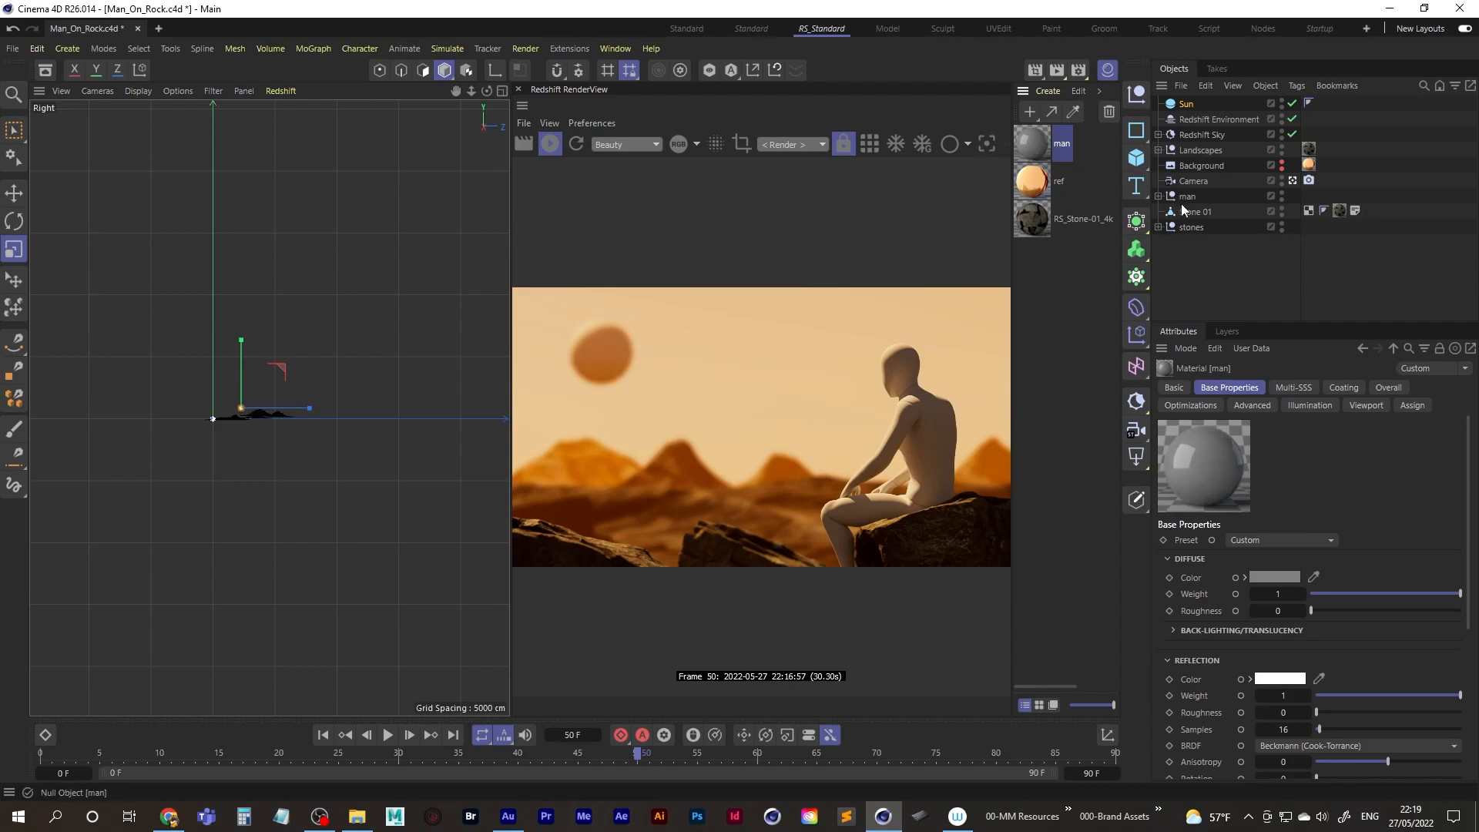
pyautogui.click(1158, 197)
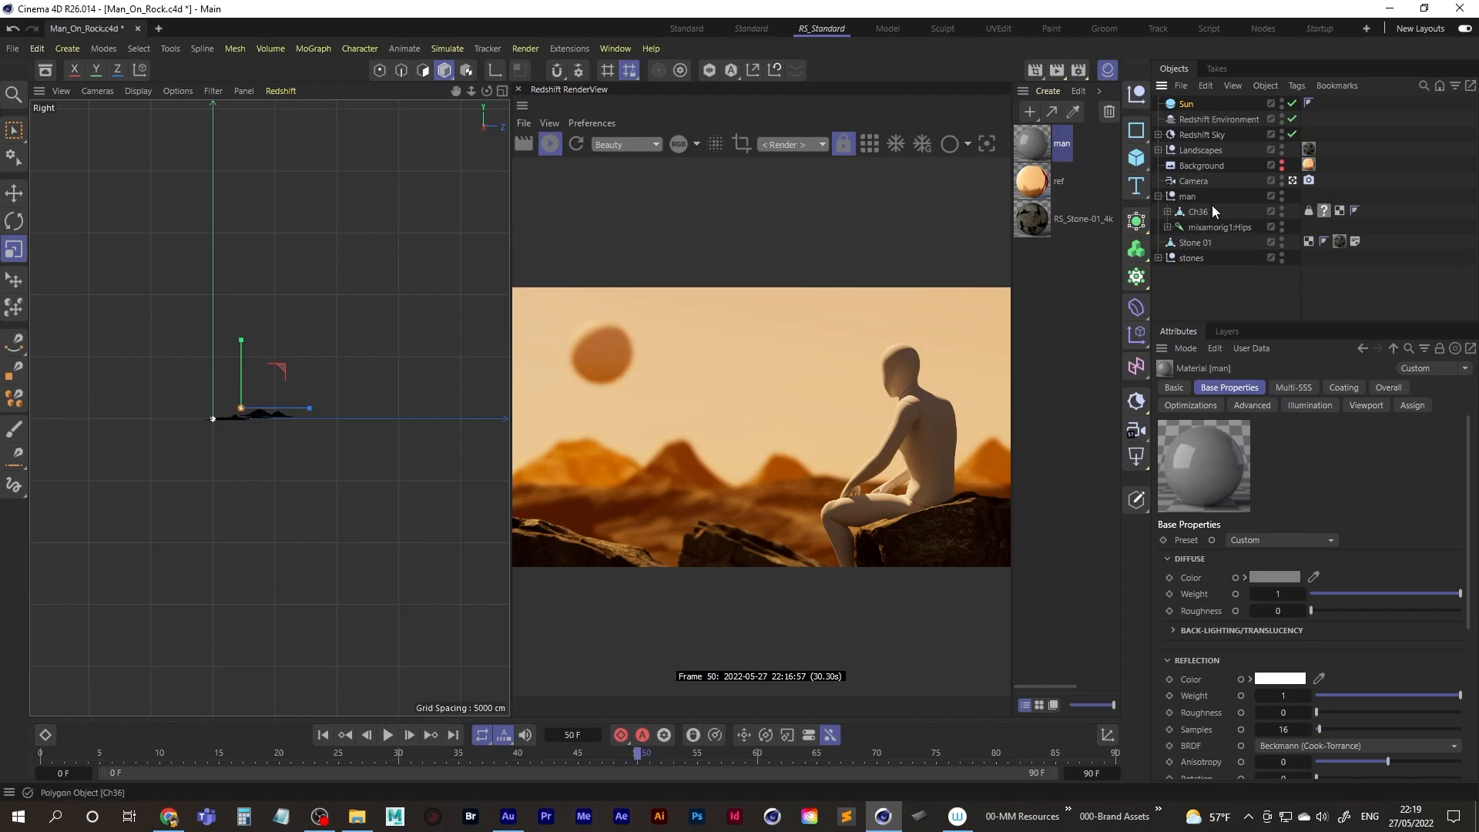
pyautogui.moveTo(1036, 140); pyautogui.dragTo(1324, 211)
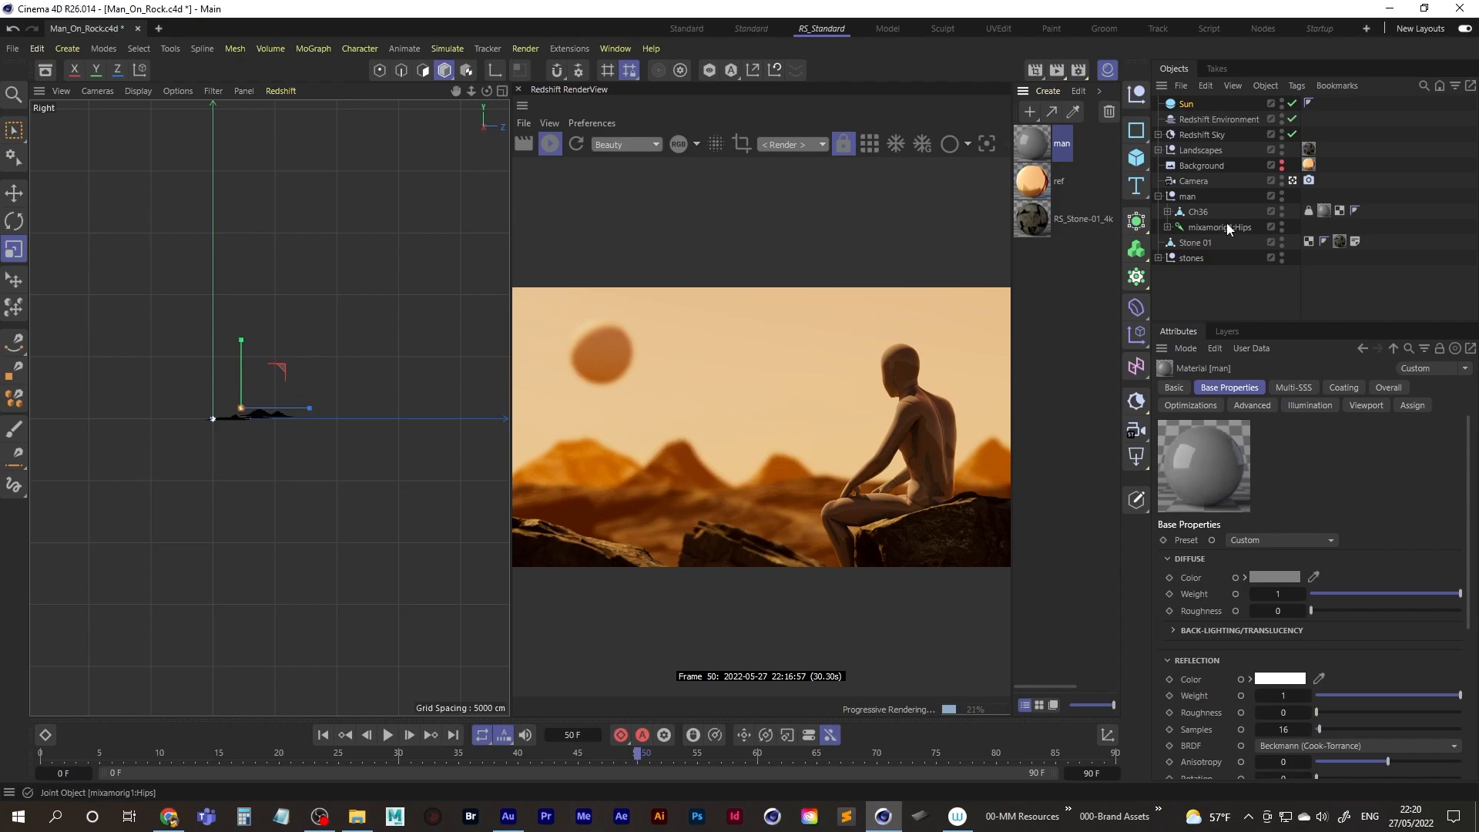
# Step: Add a Redshift Object tag to Ch36 and enable its geometry override with tessellation
pyautogui.rightClick(1198, 211)
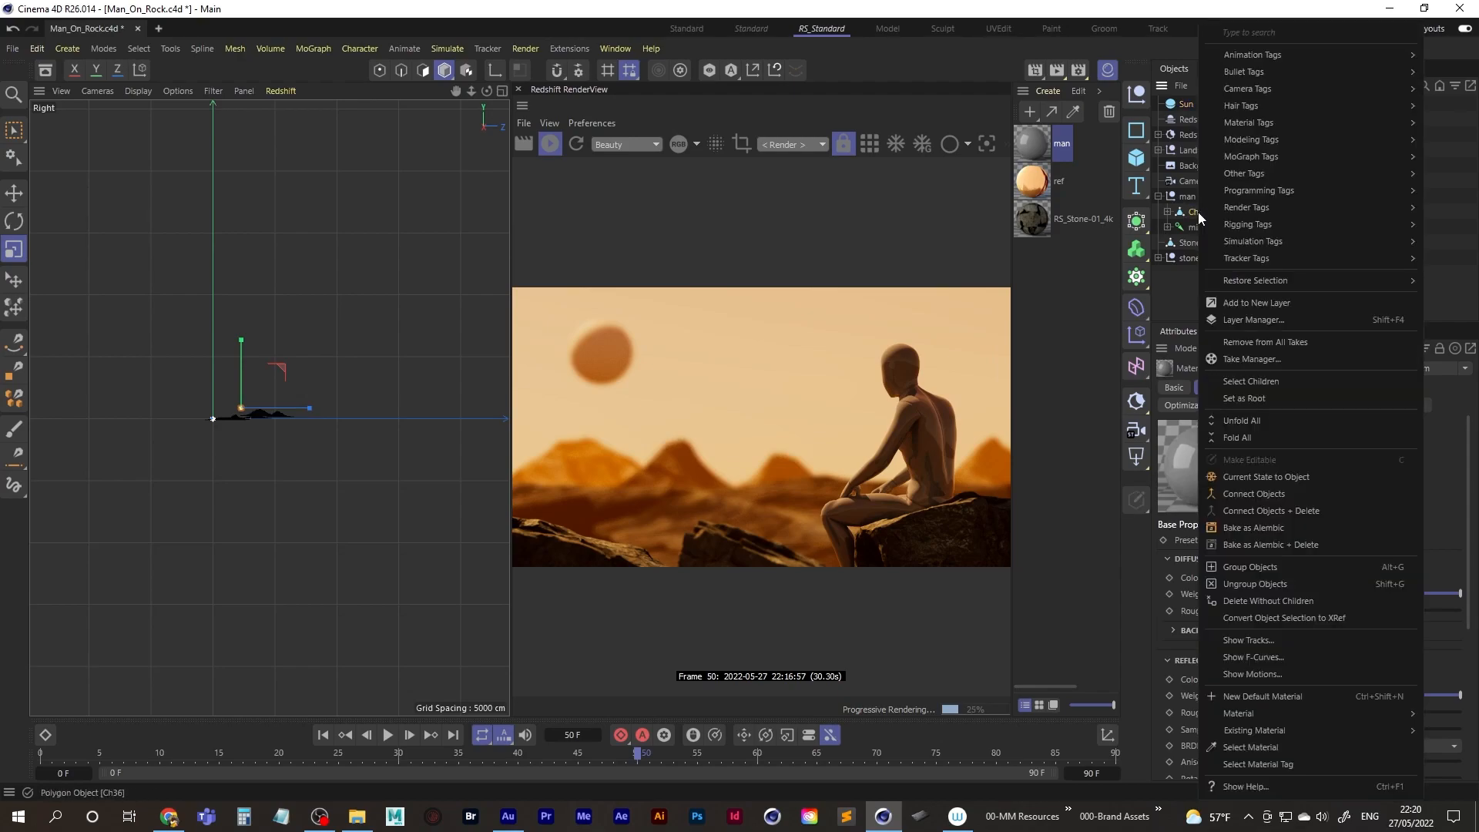
pyautogui.moveTo(1279, 210)
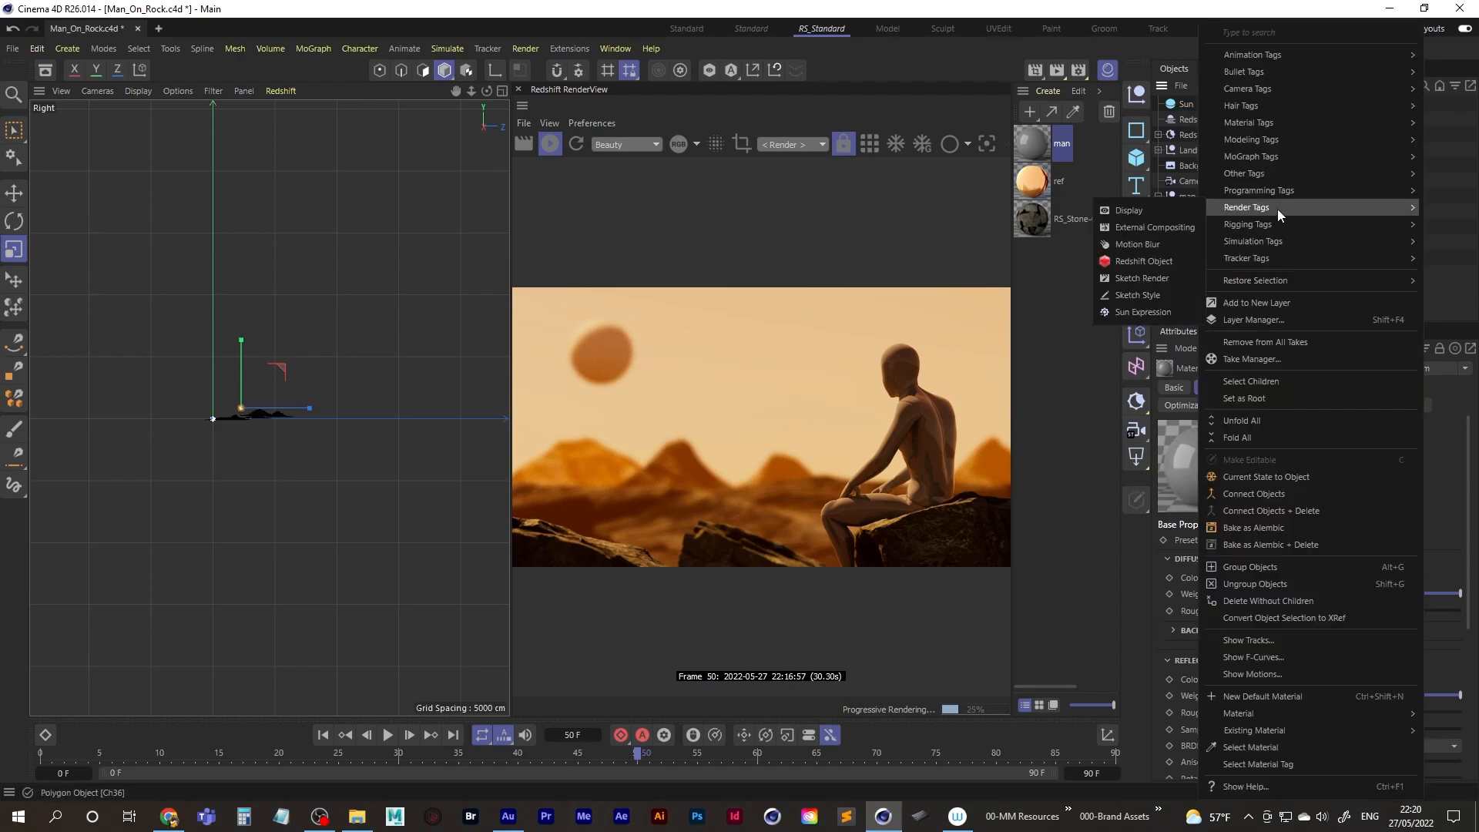
pyautogui.click(1157, 262)
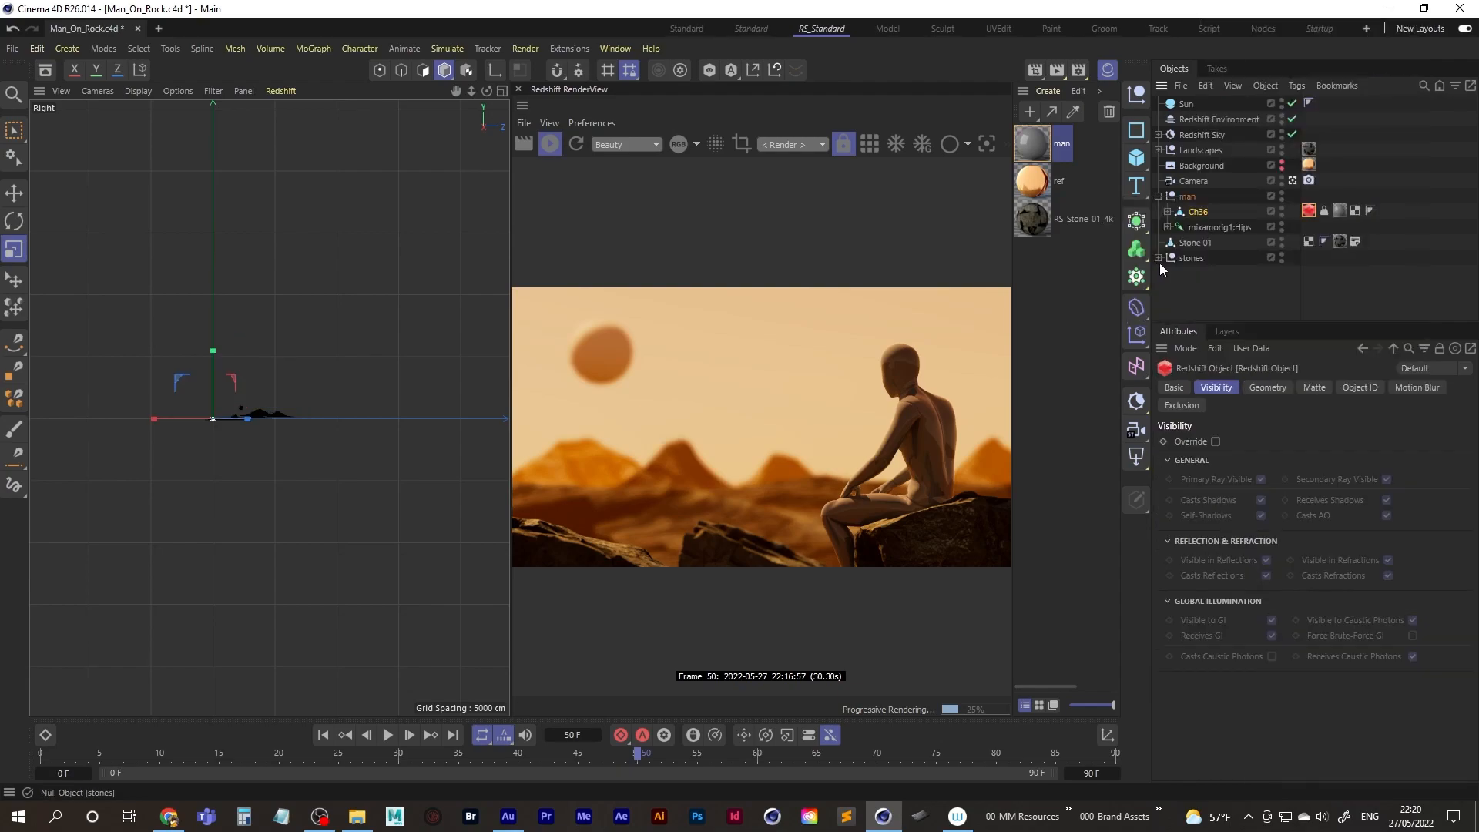
pyautogui.click(1261, 388)
pyautogui.click(1216, 441)
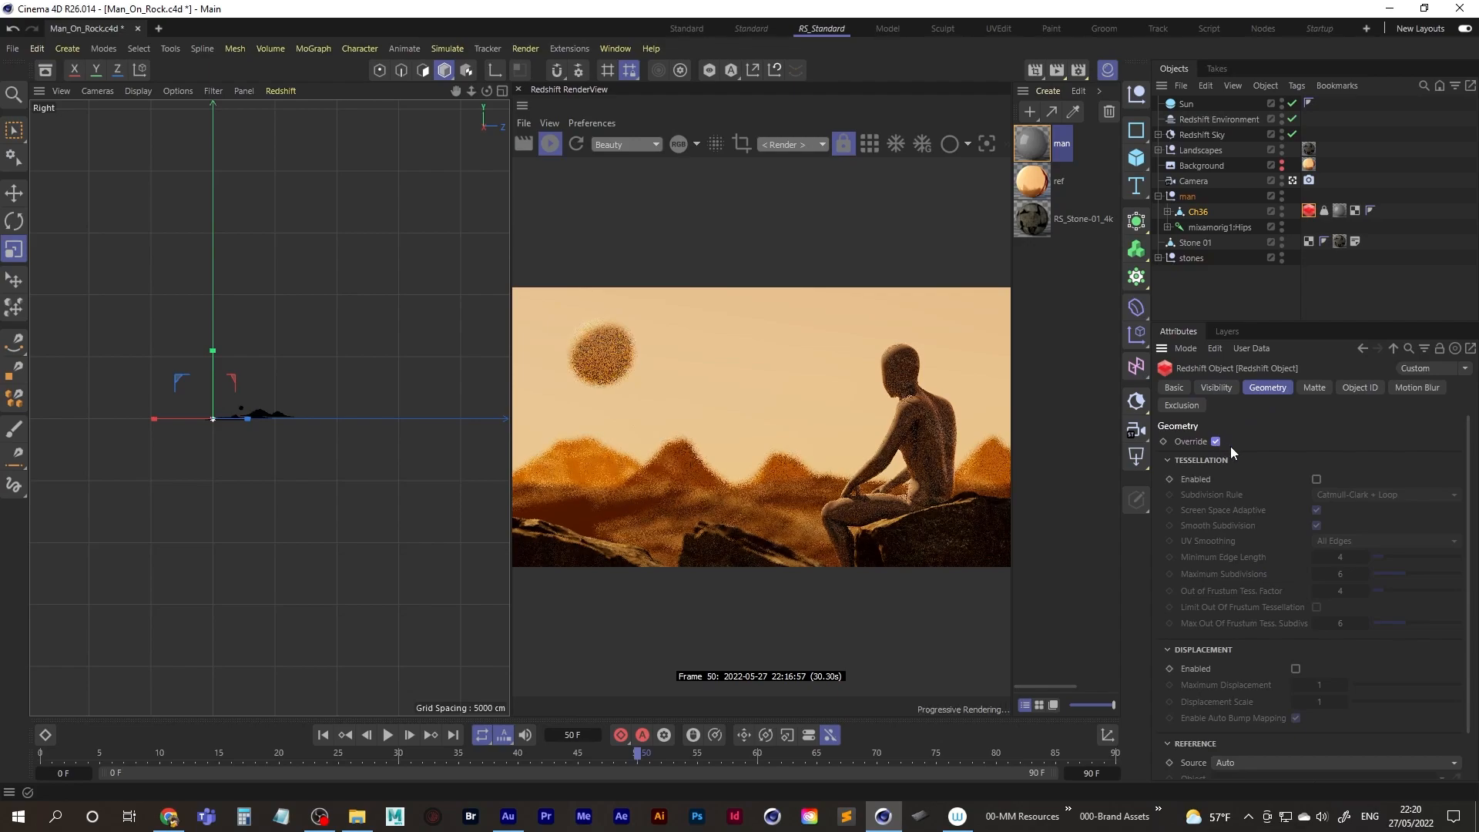
pyautogui.click(1316, 479)
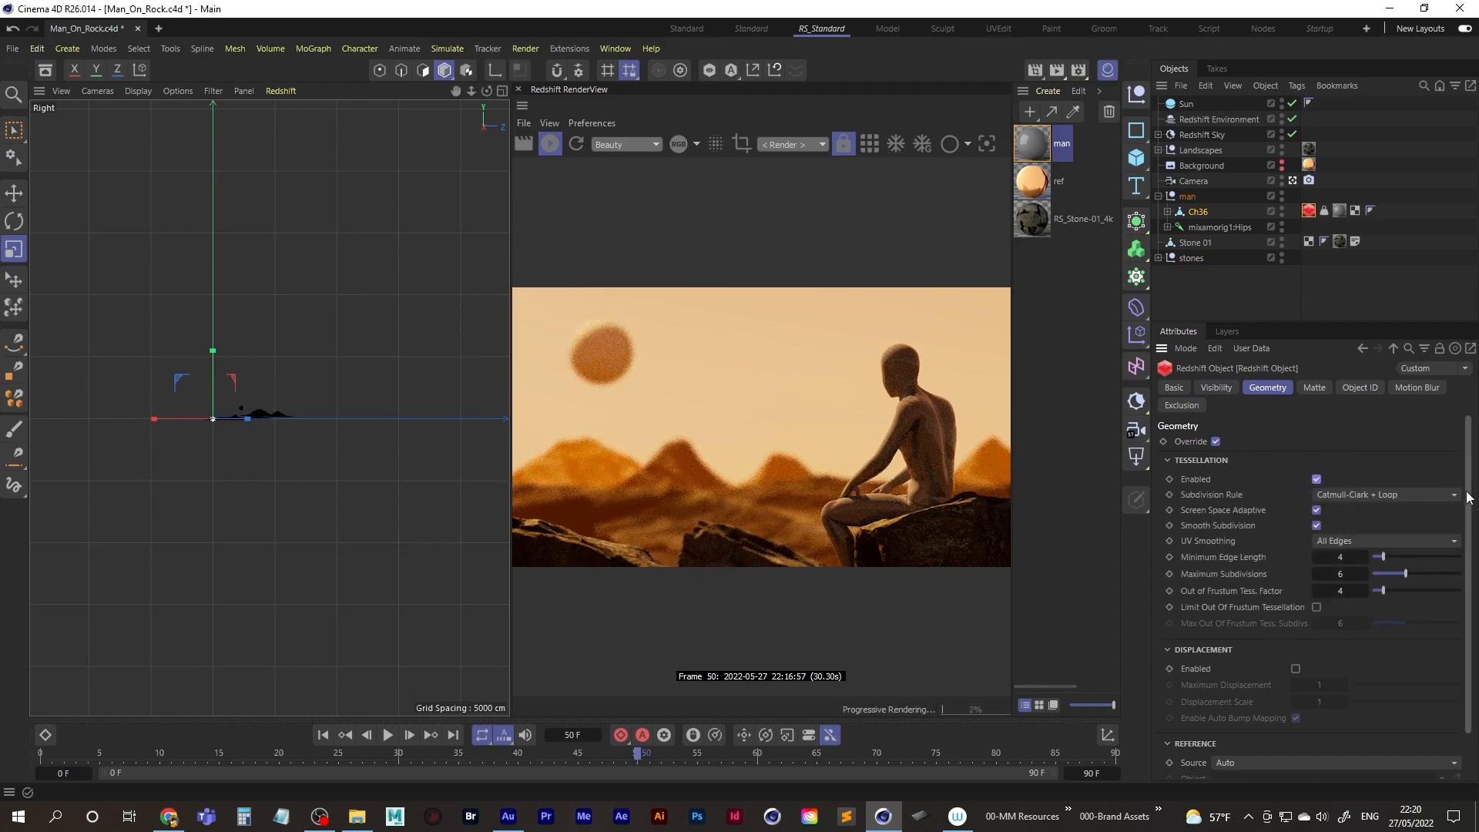
# Step: Enable displacement in the Ch36 Redshift Object tag and set the displacement scale to 2
pyautogui.scroll(-3, 1467, 497)
pyautogui.click(1295, 619)
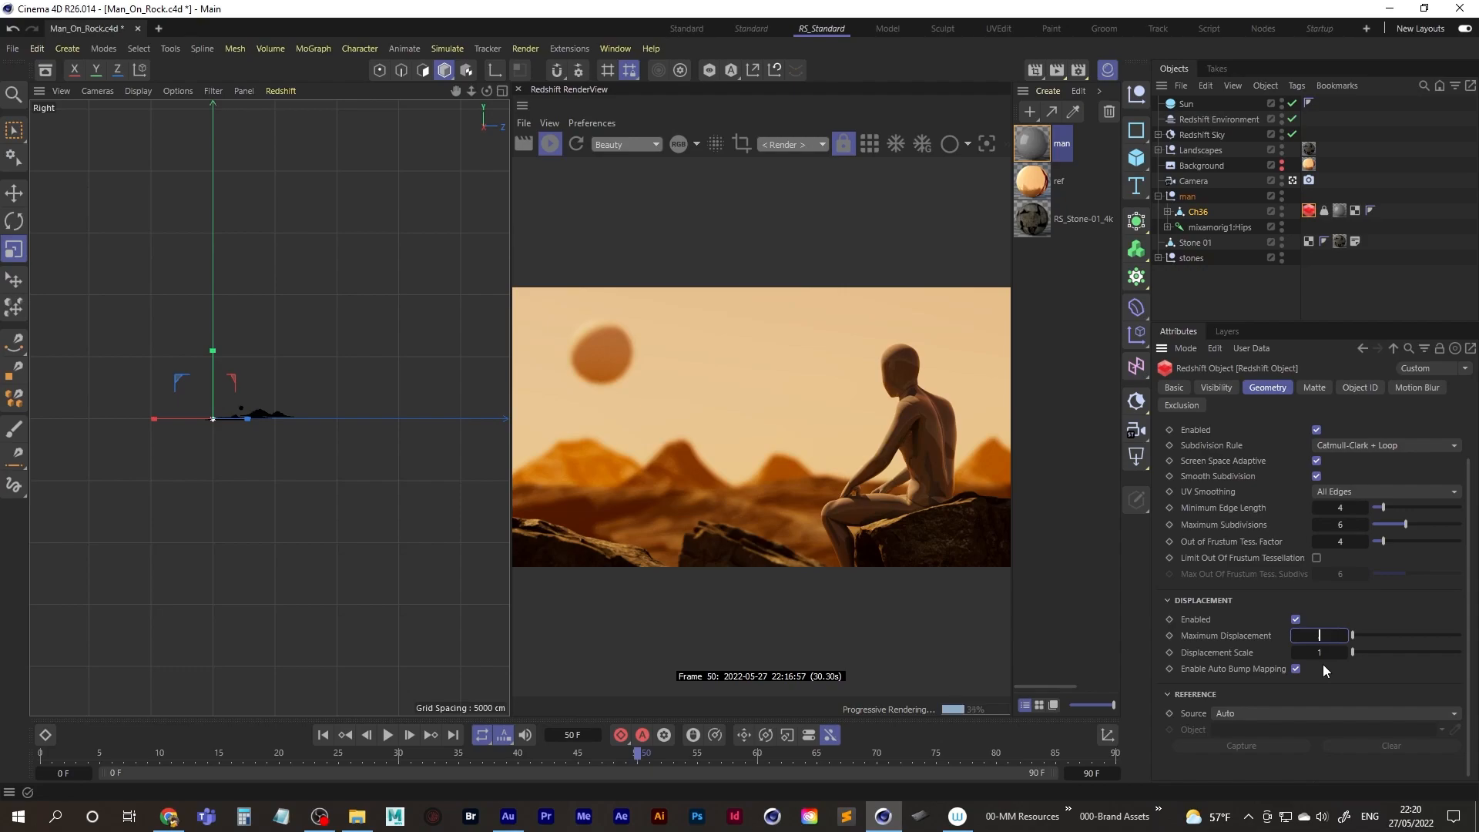
pyautogui.press('Return')
pyautogui.click(1324, 653)
pyautogui.write('2')
pyautogui.press('Return')
# Step: Open the man material's node graph and spread the RS Material and Output nodes apart
pyautogui.doubleClick(1033, 140)
pyautogui.moveTo(1129, 115); pyautogui.dragTo(185, 67)
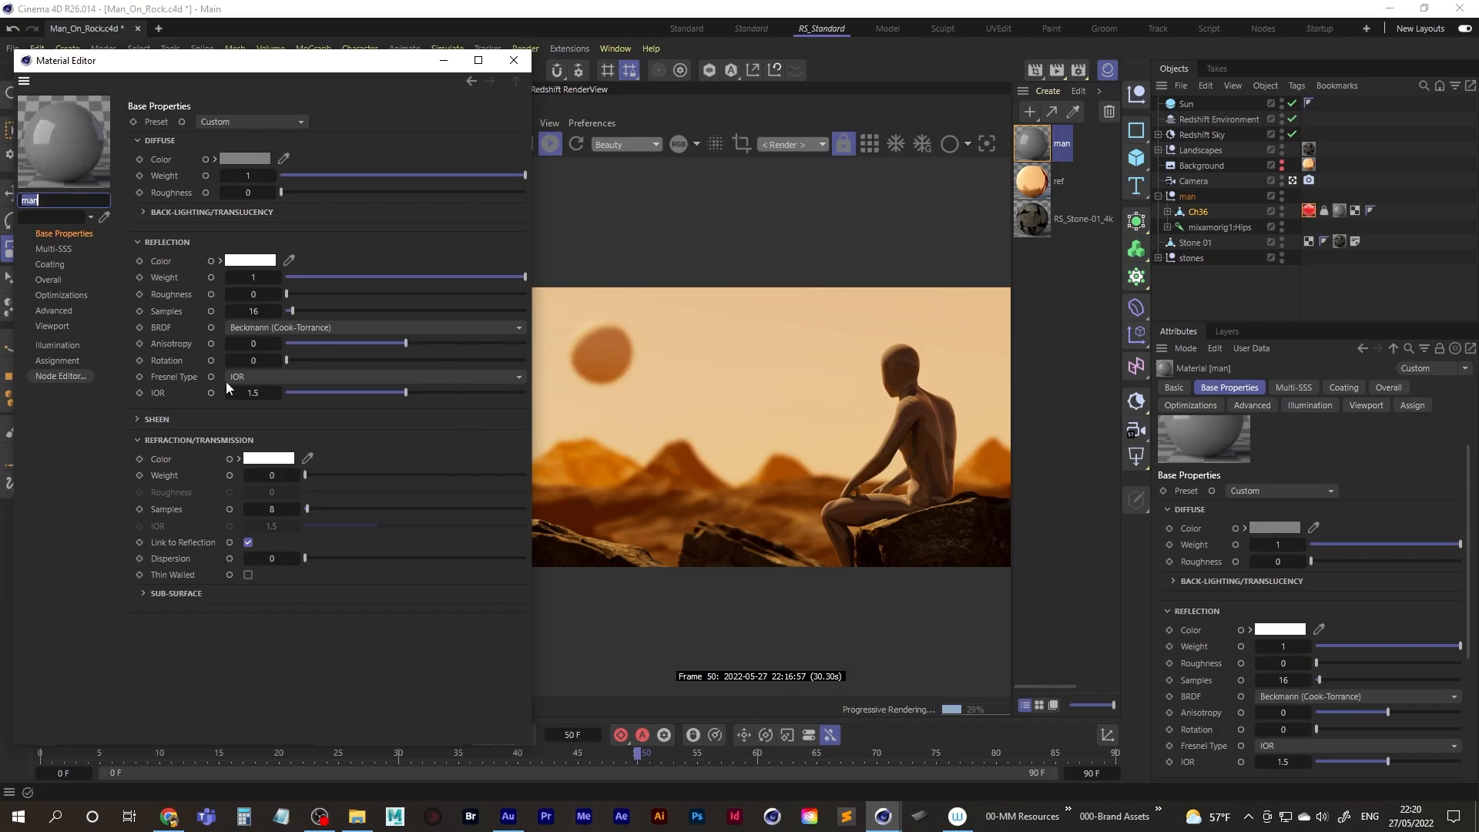
pyautogui.click(68, 376)
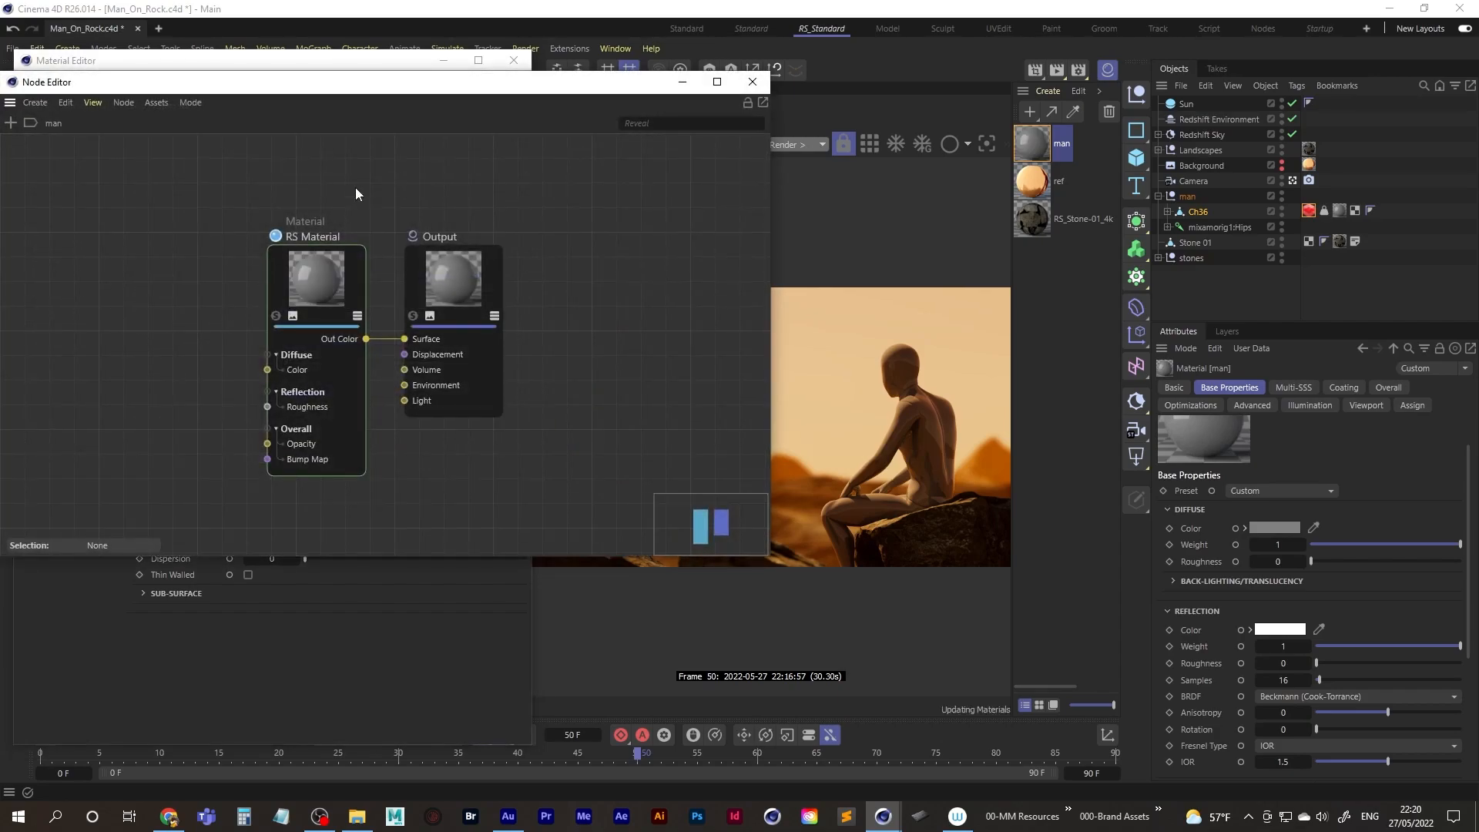
pyautogui.moveTo(444, 82); pyautogui.dragTo(474, 103)
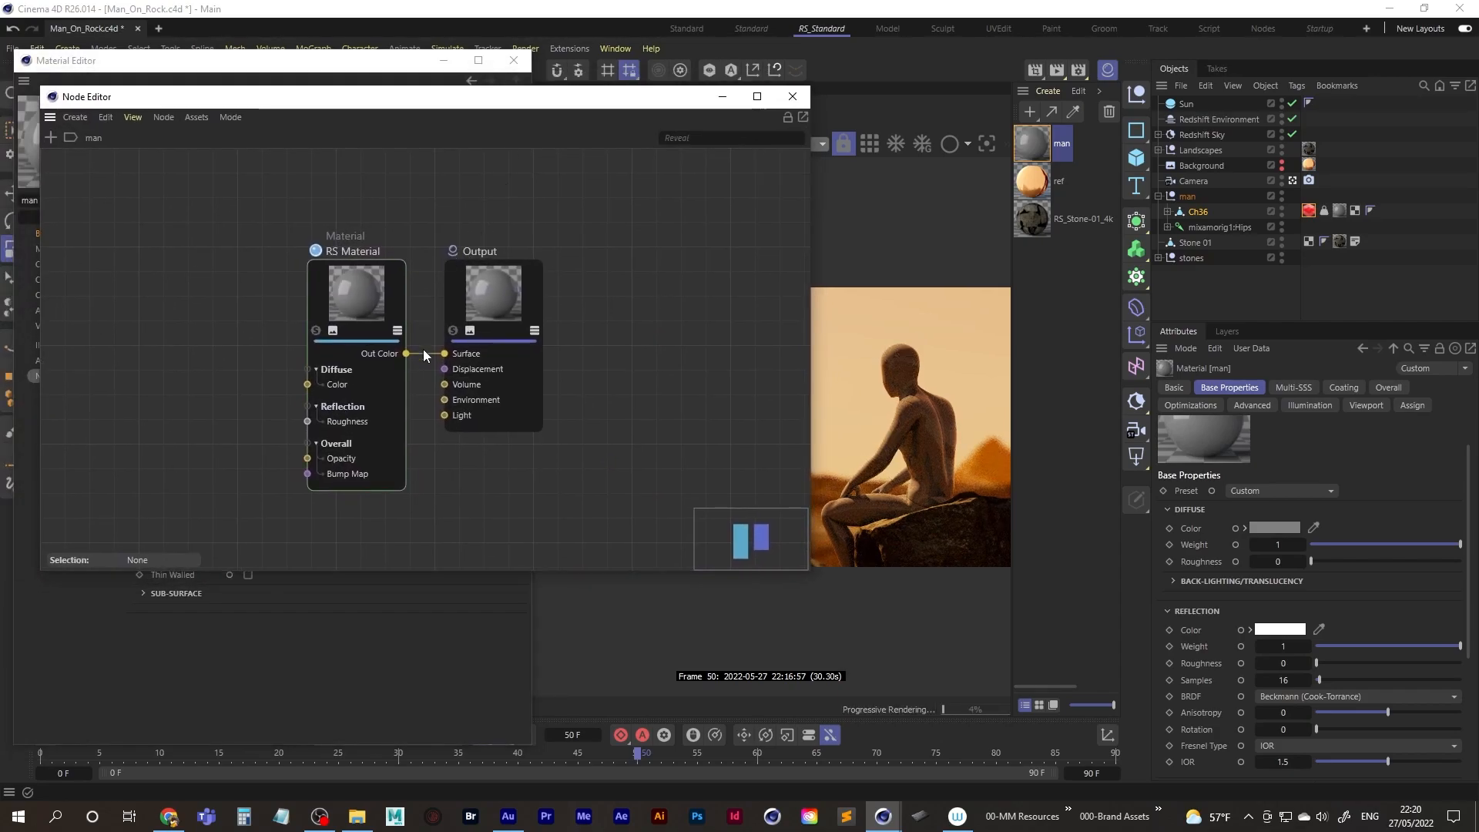
pyautogui.moveTo(355, 299); pyautogui.dragTo(317, 224)
pyautogui.moveTo(518, 286); pyautogui.dragTo(615, 238)
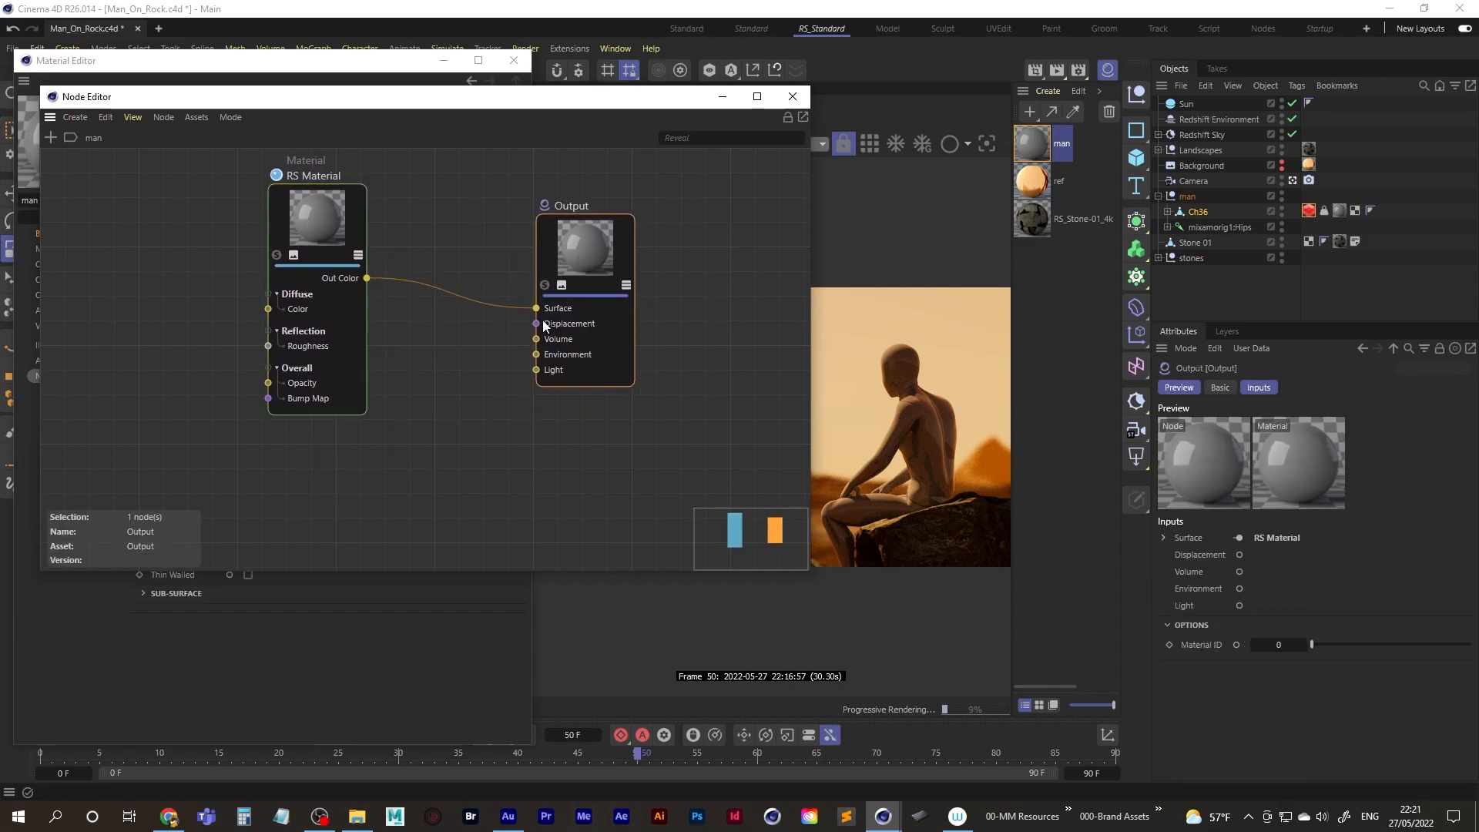
# Step: Add a Displacement node below the RS Material node and connect it to the Output node's Displacement input
pyautogui.click(434, 487)
pyautogui.doubleClick(435, 485)
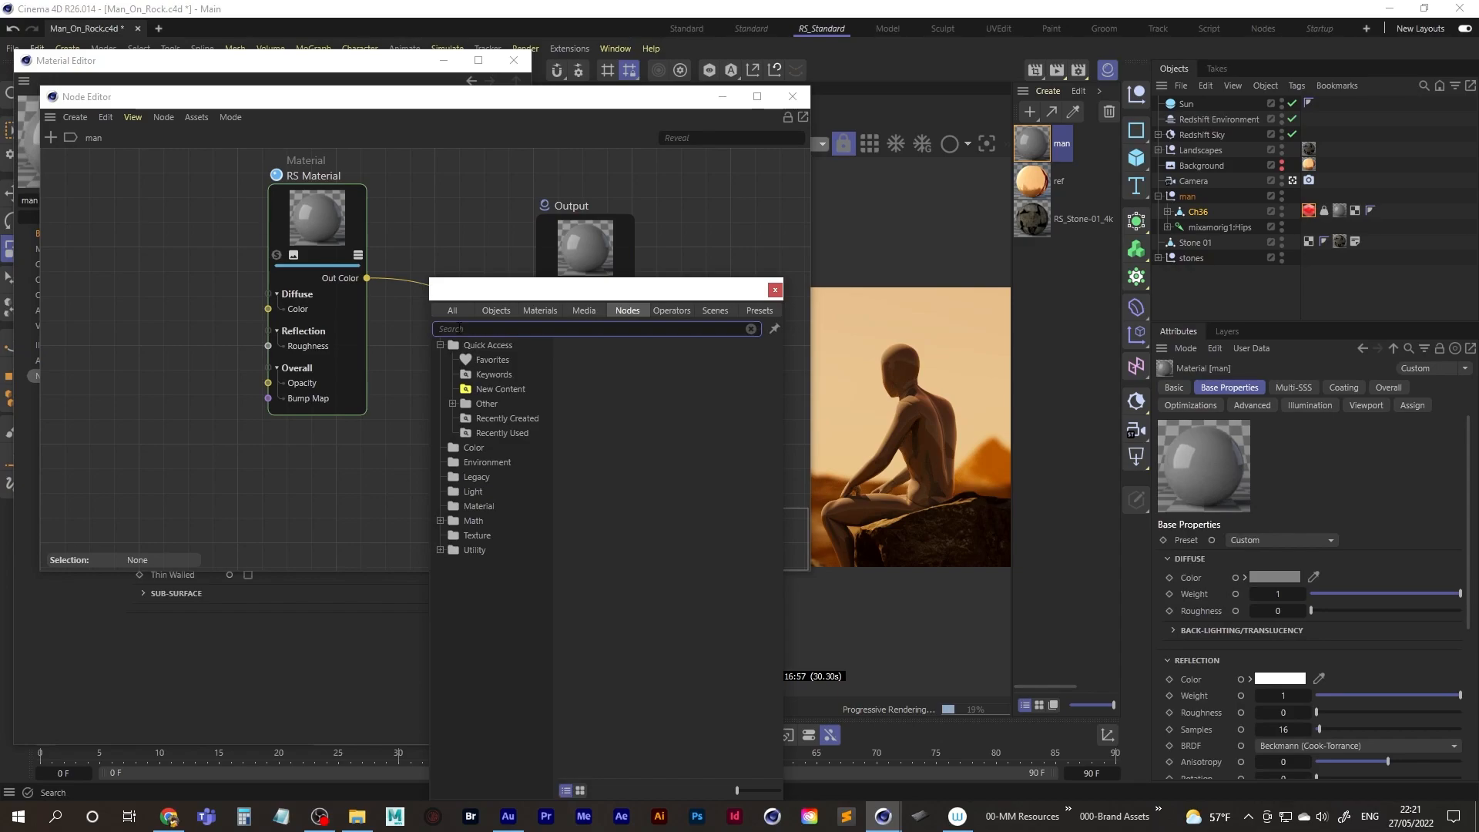
pyautogui.write('d')
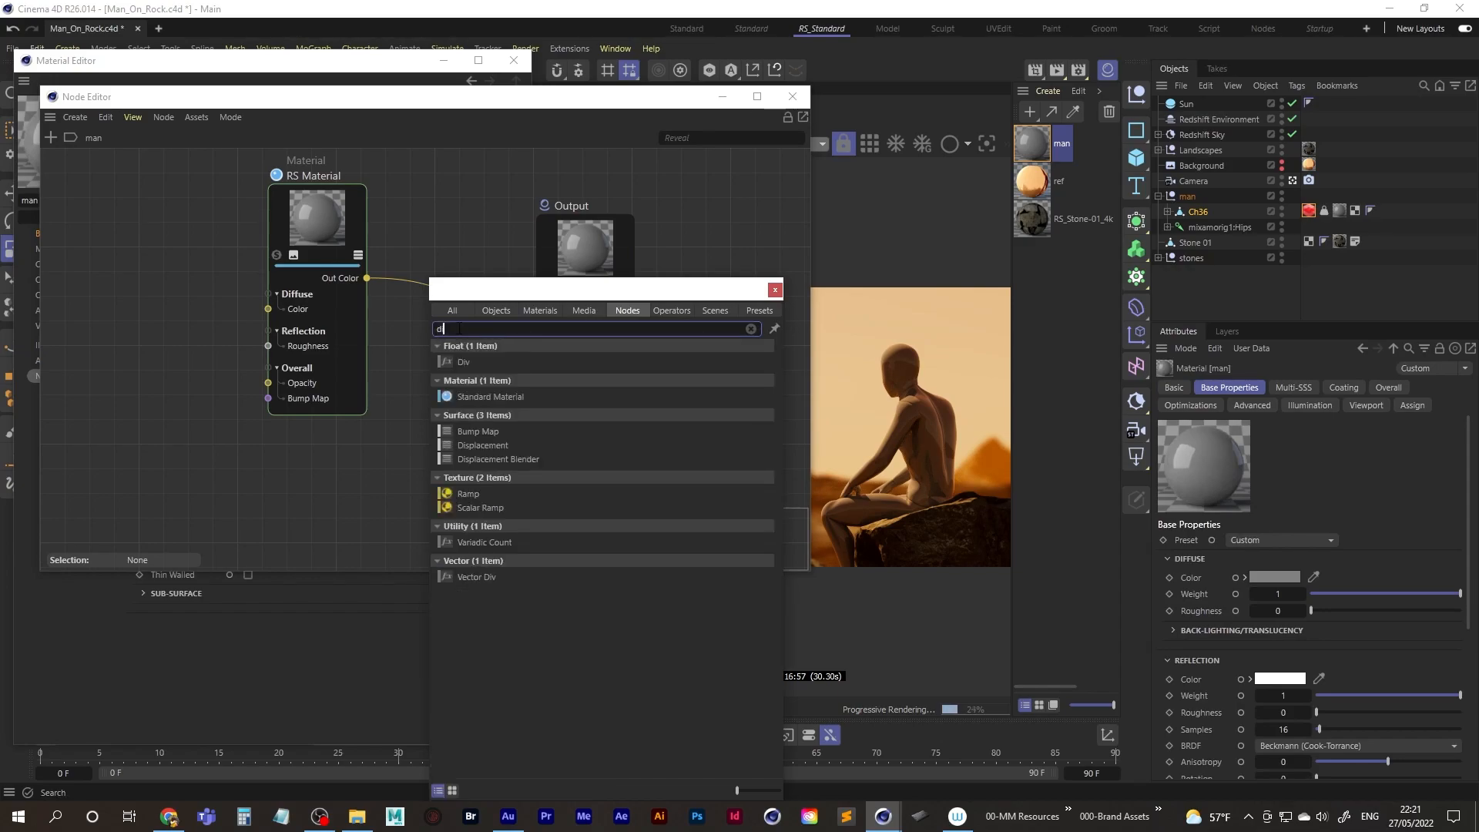
pyautogui.write('isplac')
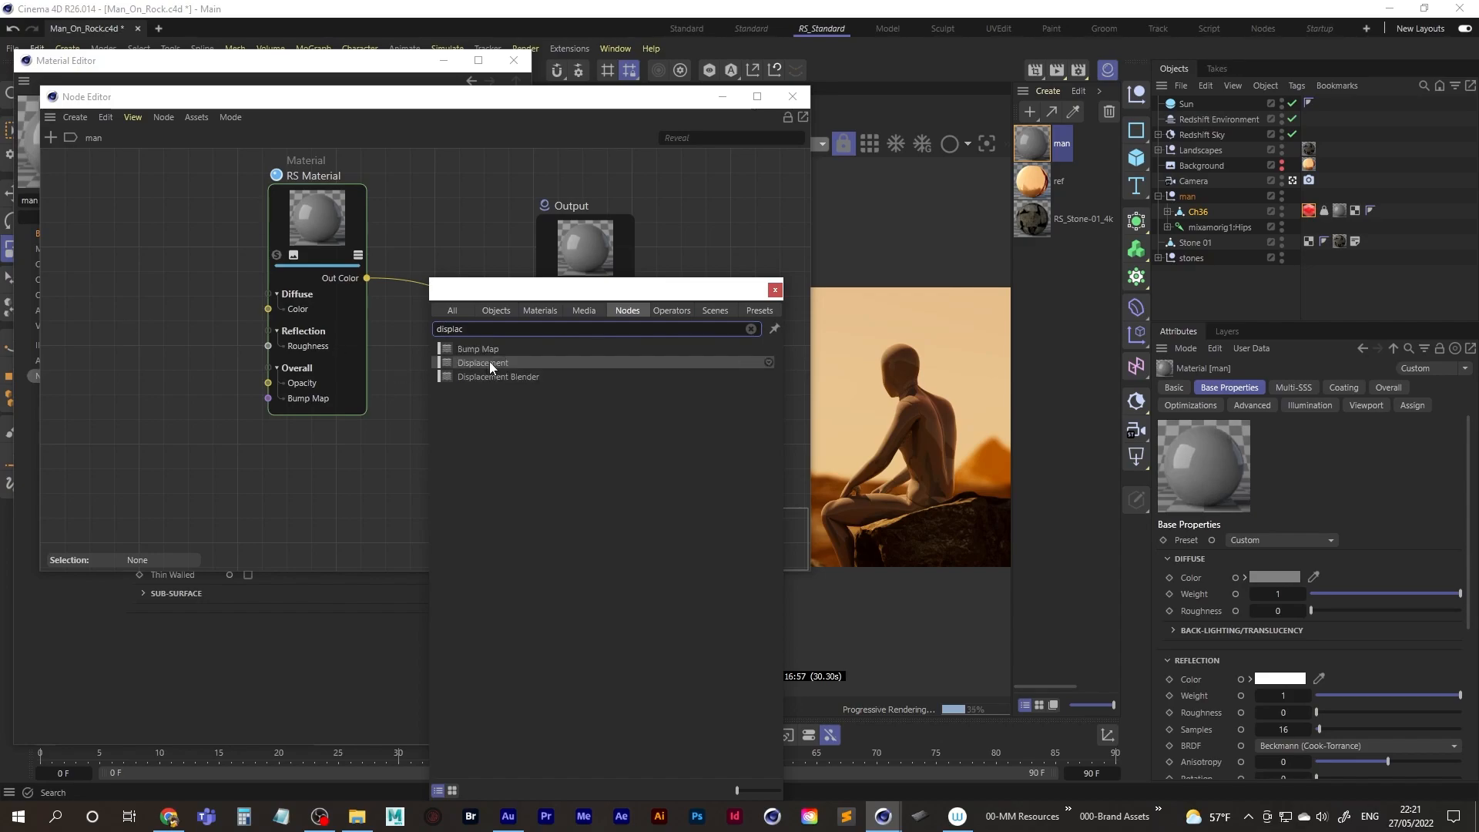
pyautogui.doubleClick(488, 362)
pyautogui.moveTo(417, 345); pyautogui.dragTo(442, 457)
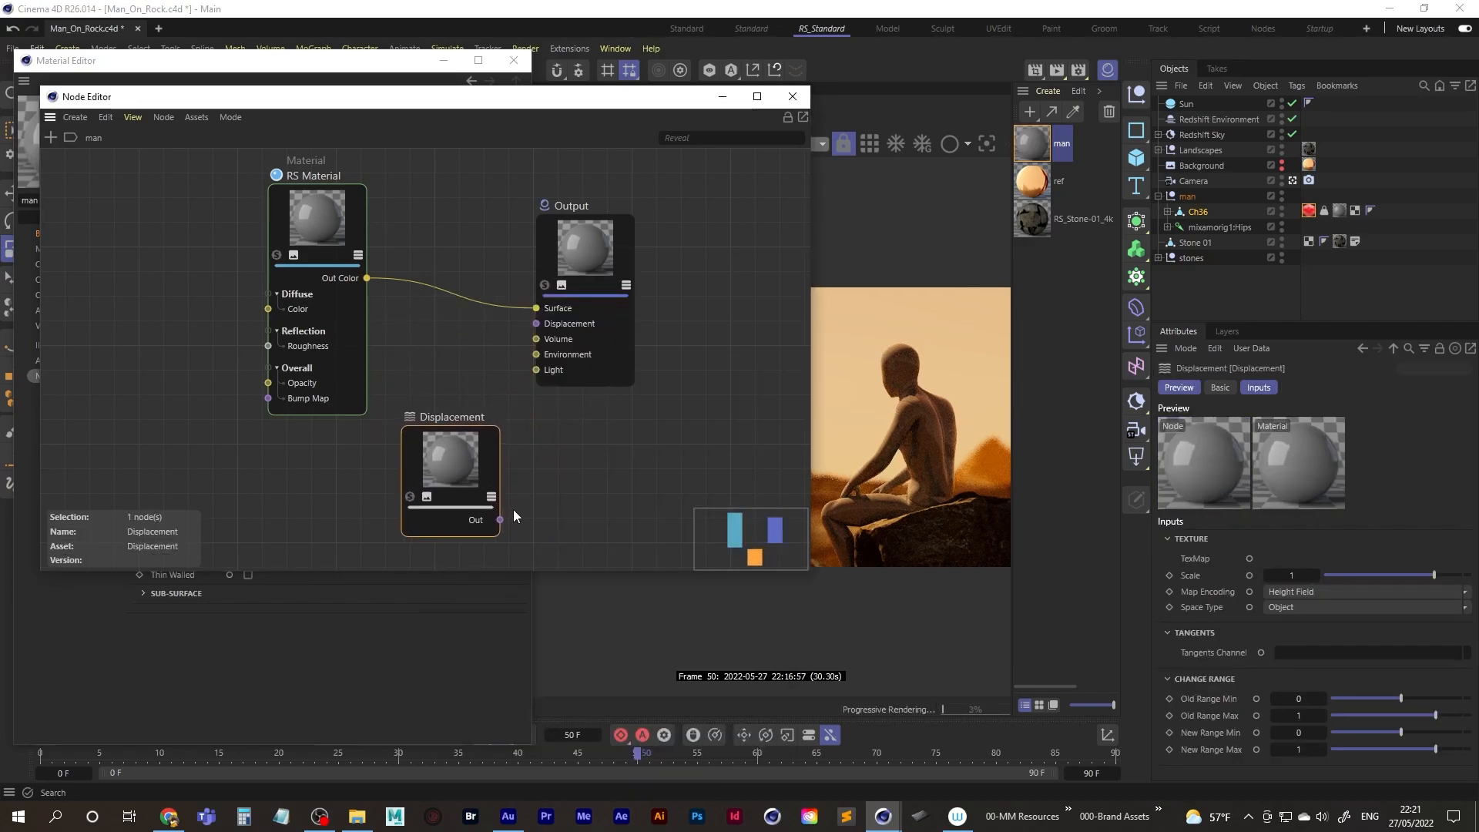
pyautogui.moveTo(524, 371); pyautogui.dragTo(535, 323)
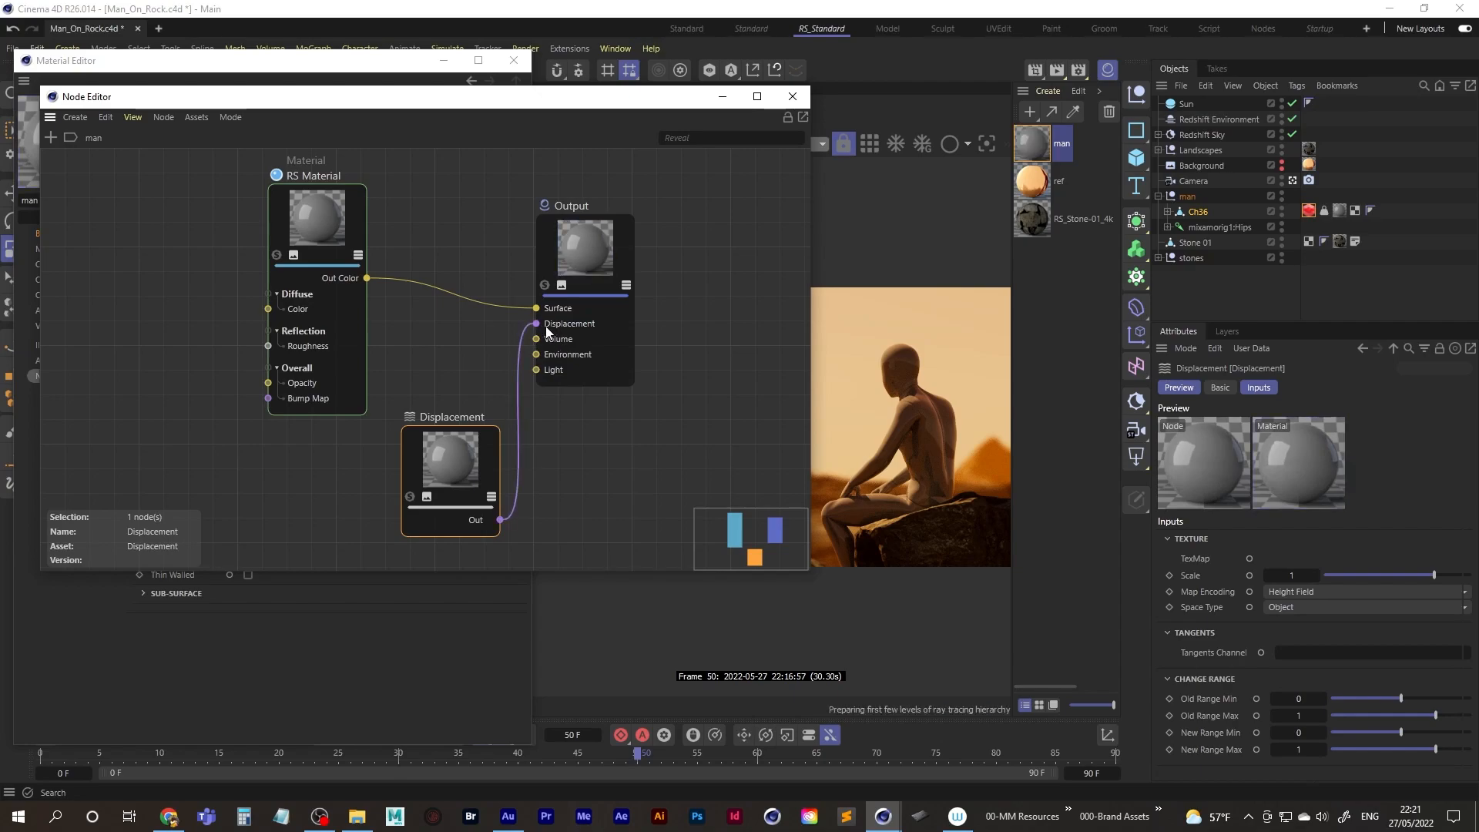
# Step: Add a Maxon Noise node beside the Displacement node and connect its Out Color to the Displacement TexMap input
pyautogui.doubleClick(294, 483)
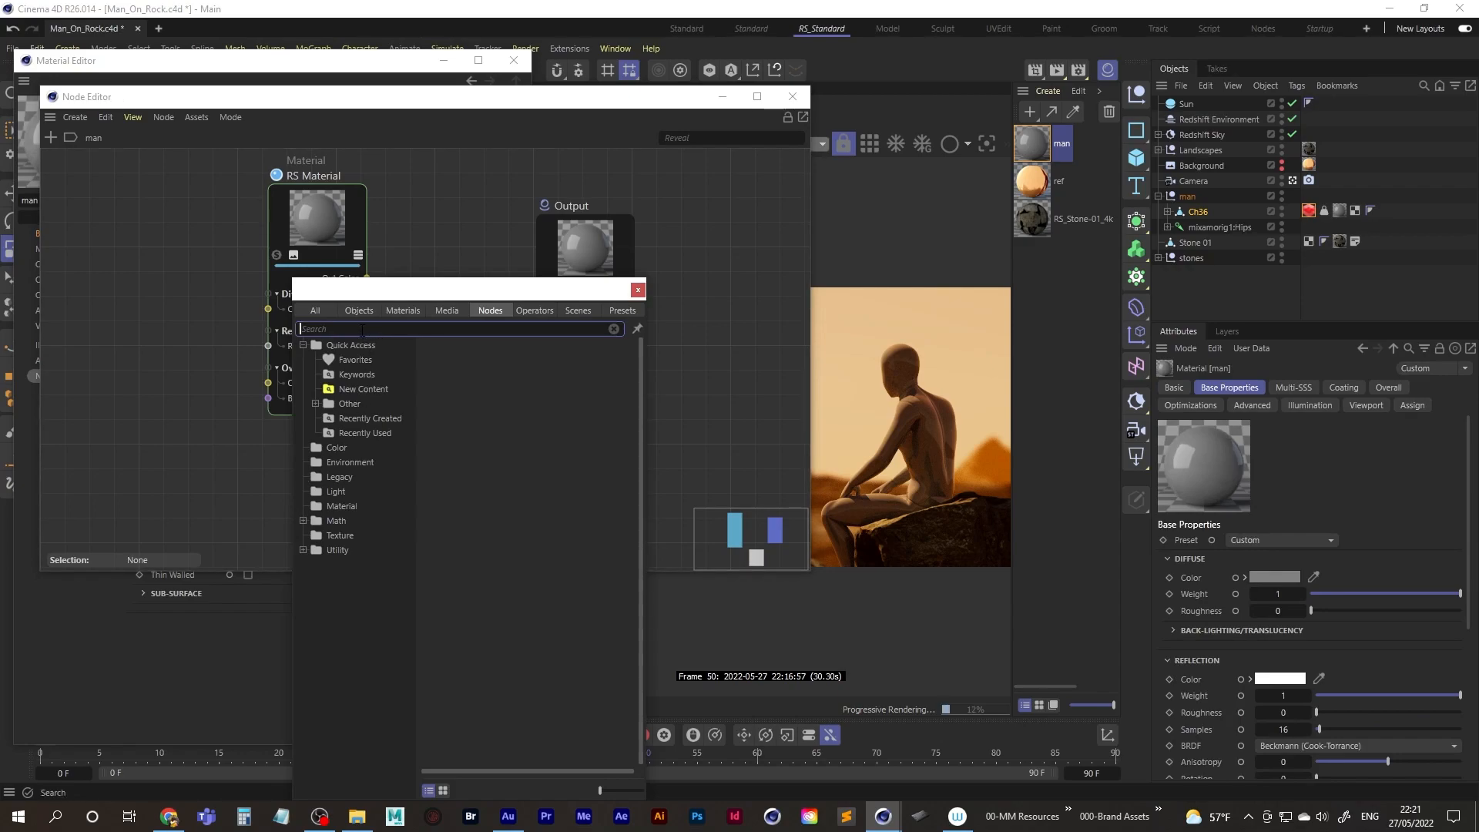
pyautogui.write('maxon')
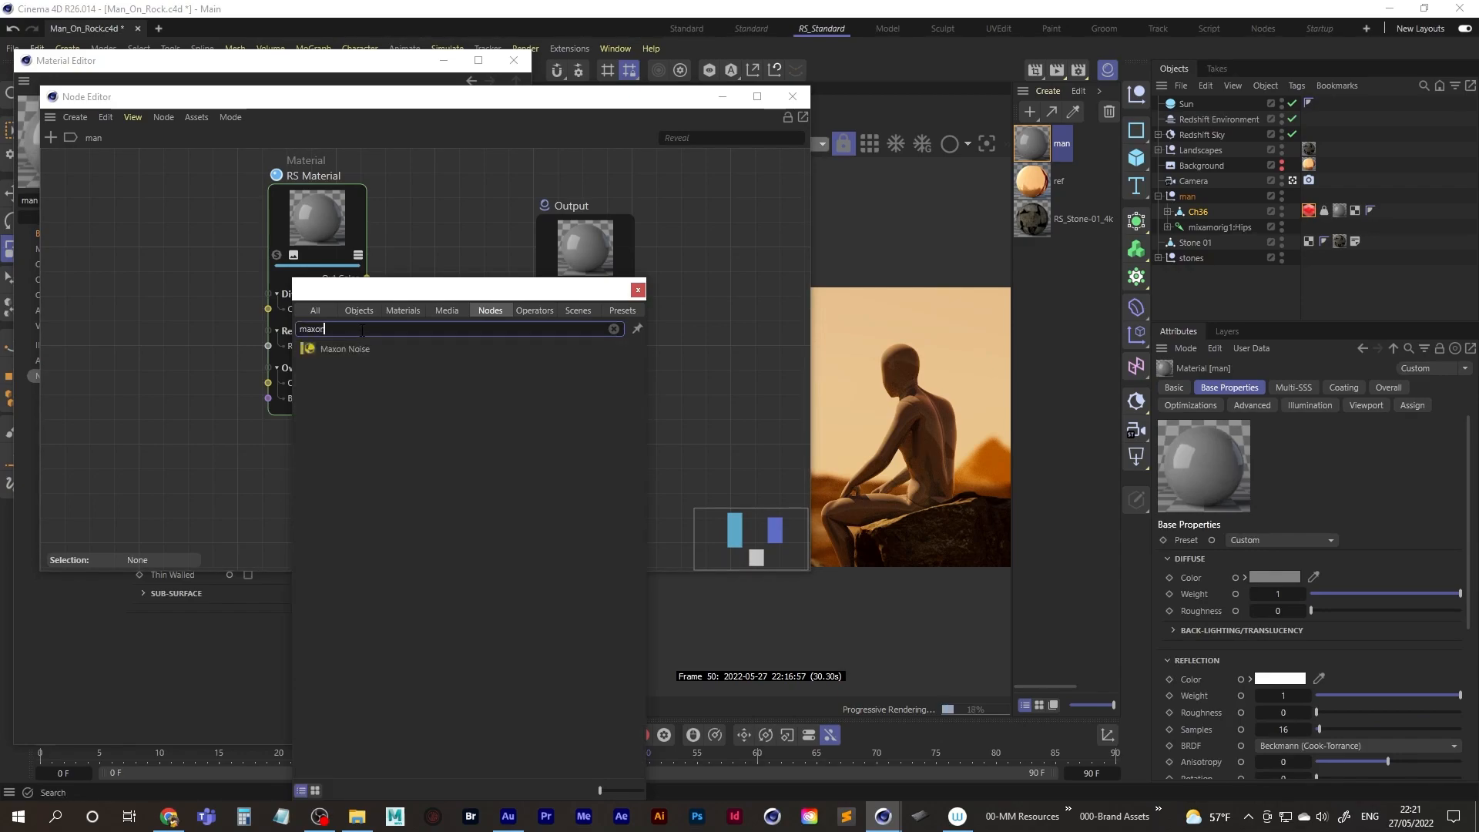
pyautogui.doubleClick(349, 353)
pyautogui.moveTo(430, 351); pyautogui.dragTo(282, 484)
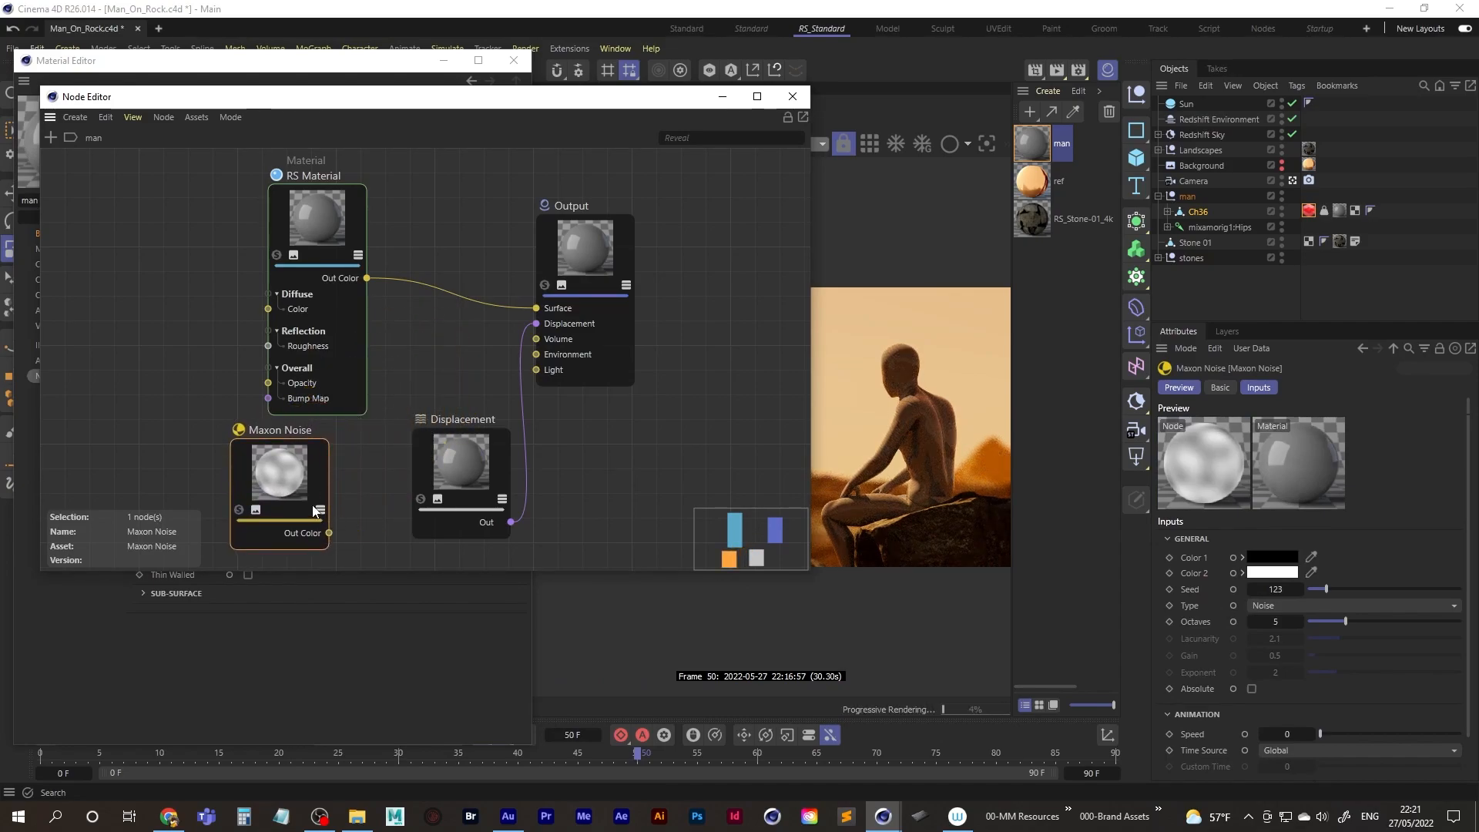
pyautogui.moveTo(329, 533); pyautogui.dragTo(419, 459)
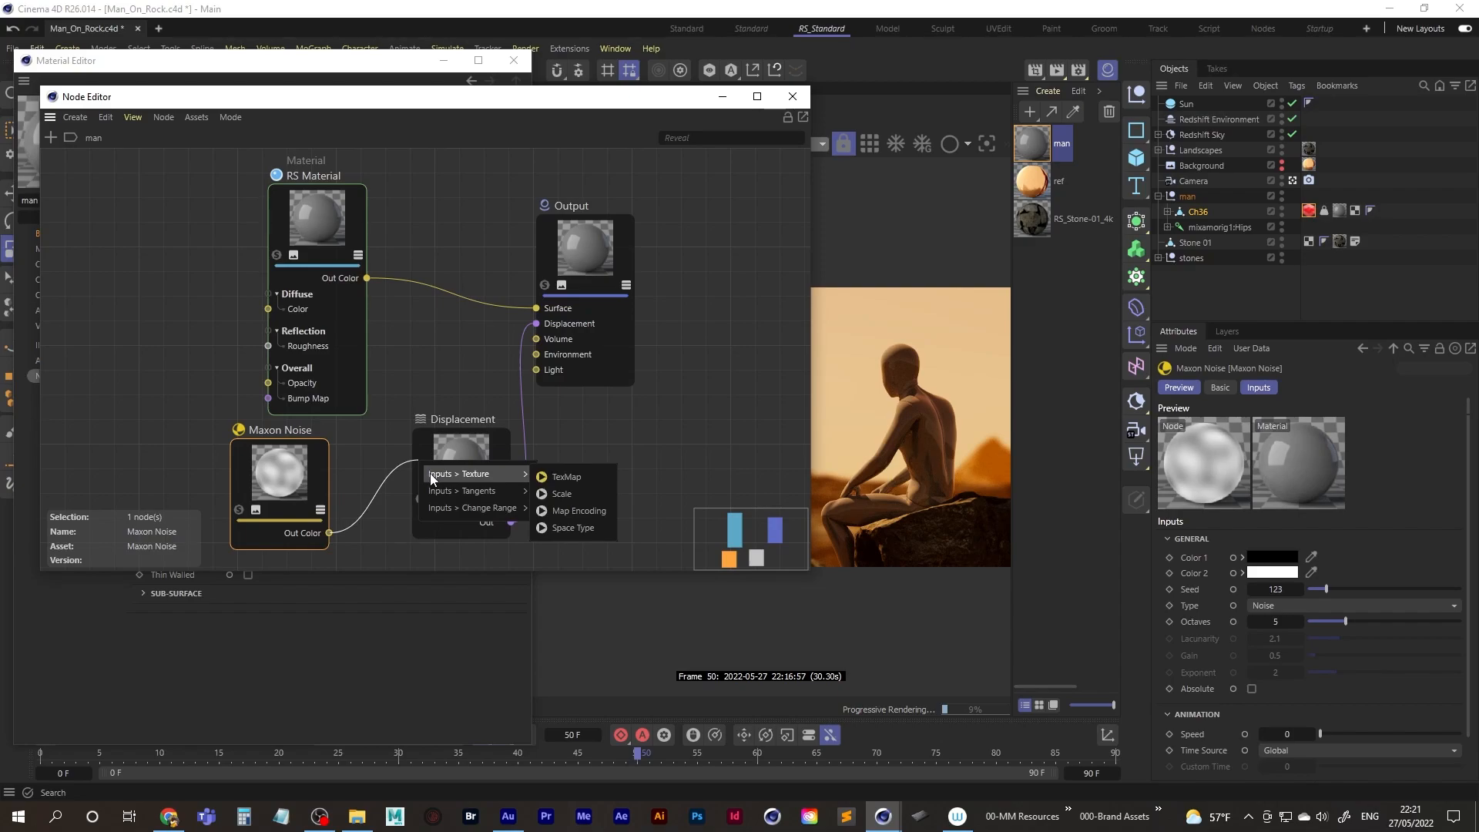
pyautogui.click(562, 478)
pyautogui.moveTo(474, 471); pyautogui.dragTo(481, 460)
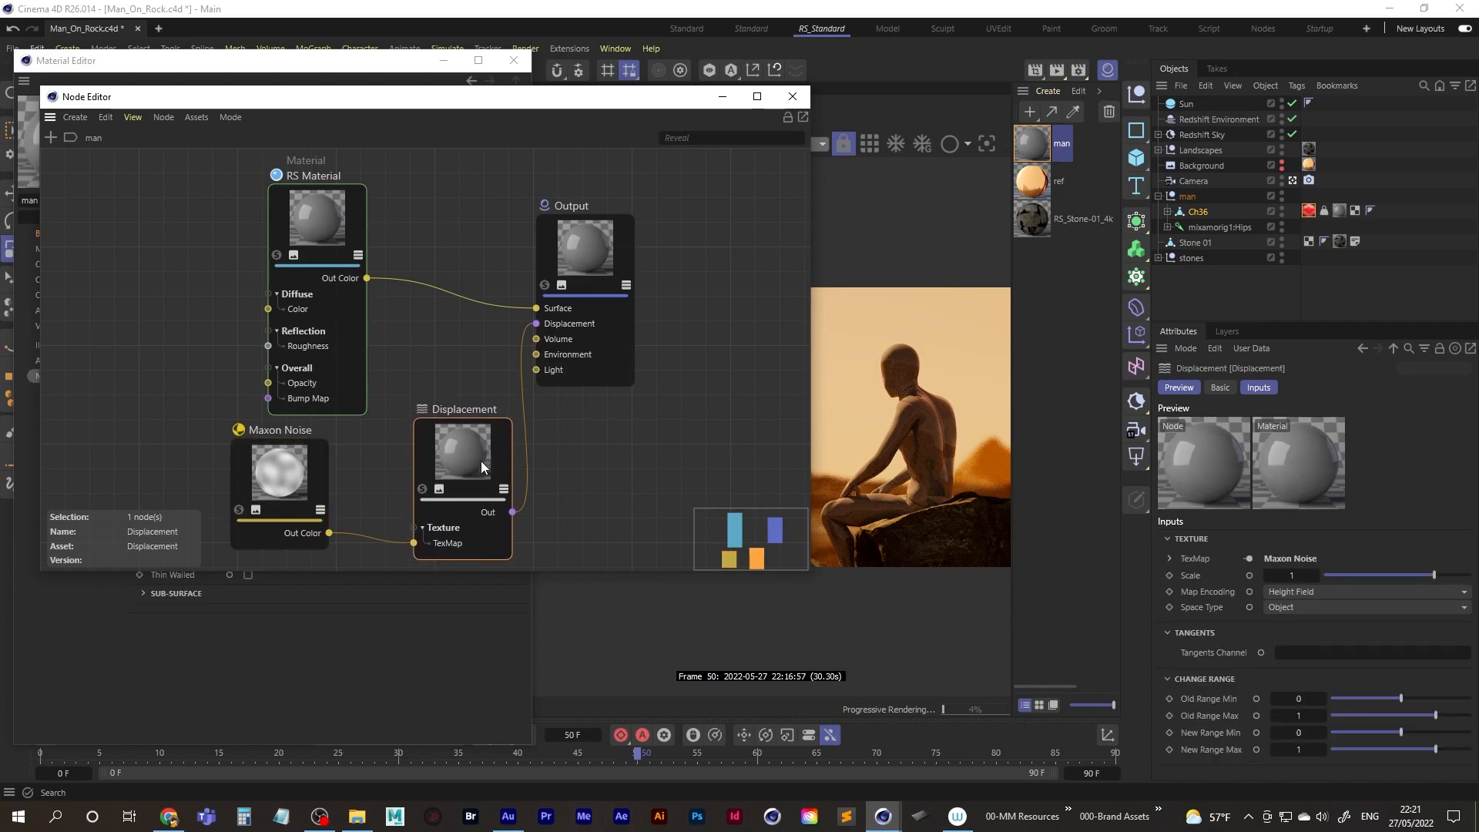
# Step: Set the Maxon Noise type to Wavy turbulence
pyautogui.click(293, 480)
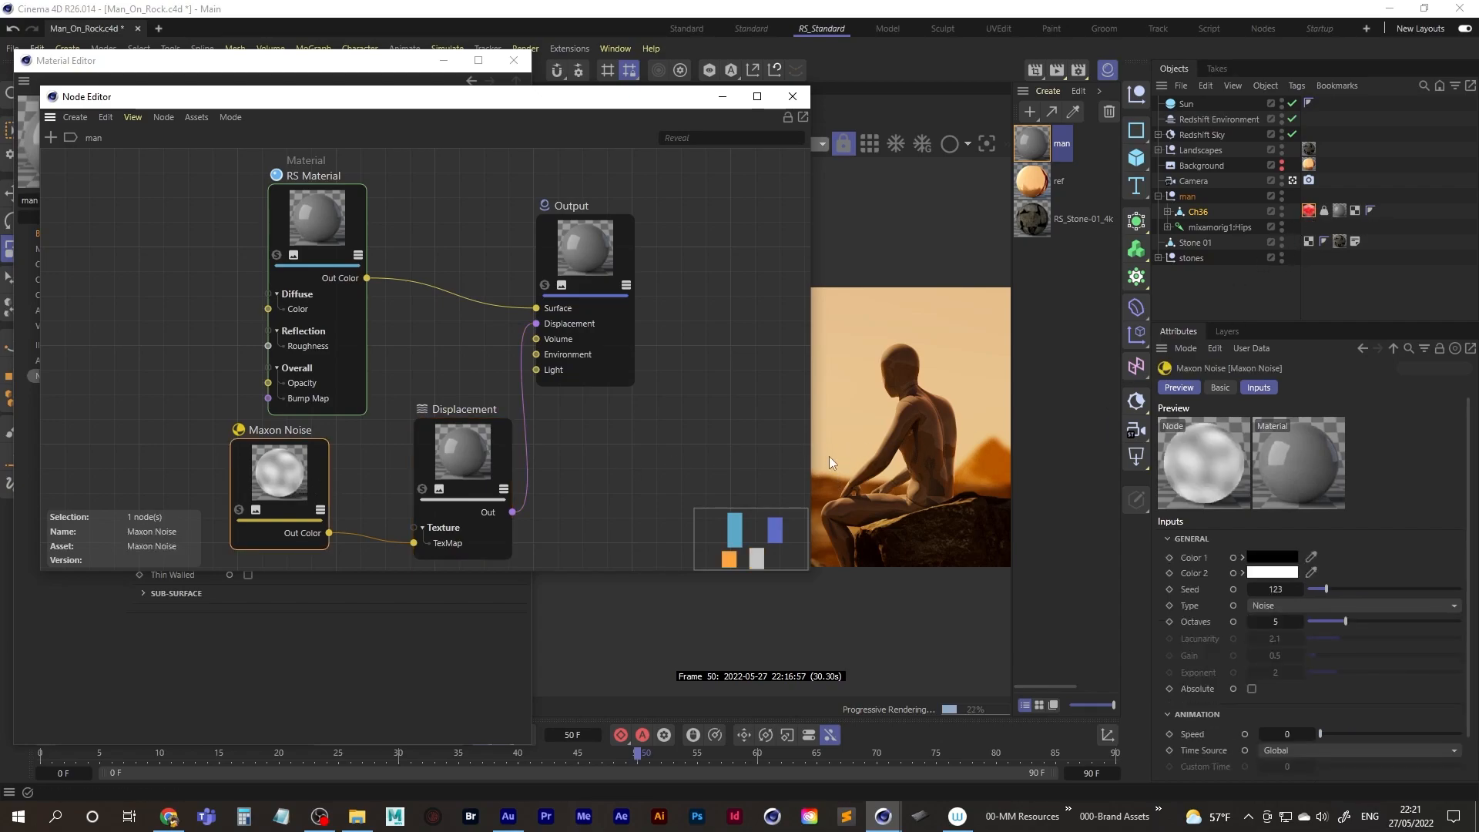
pyautogui.click(1284, 607)
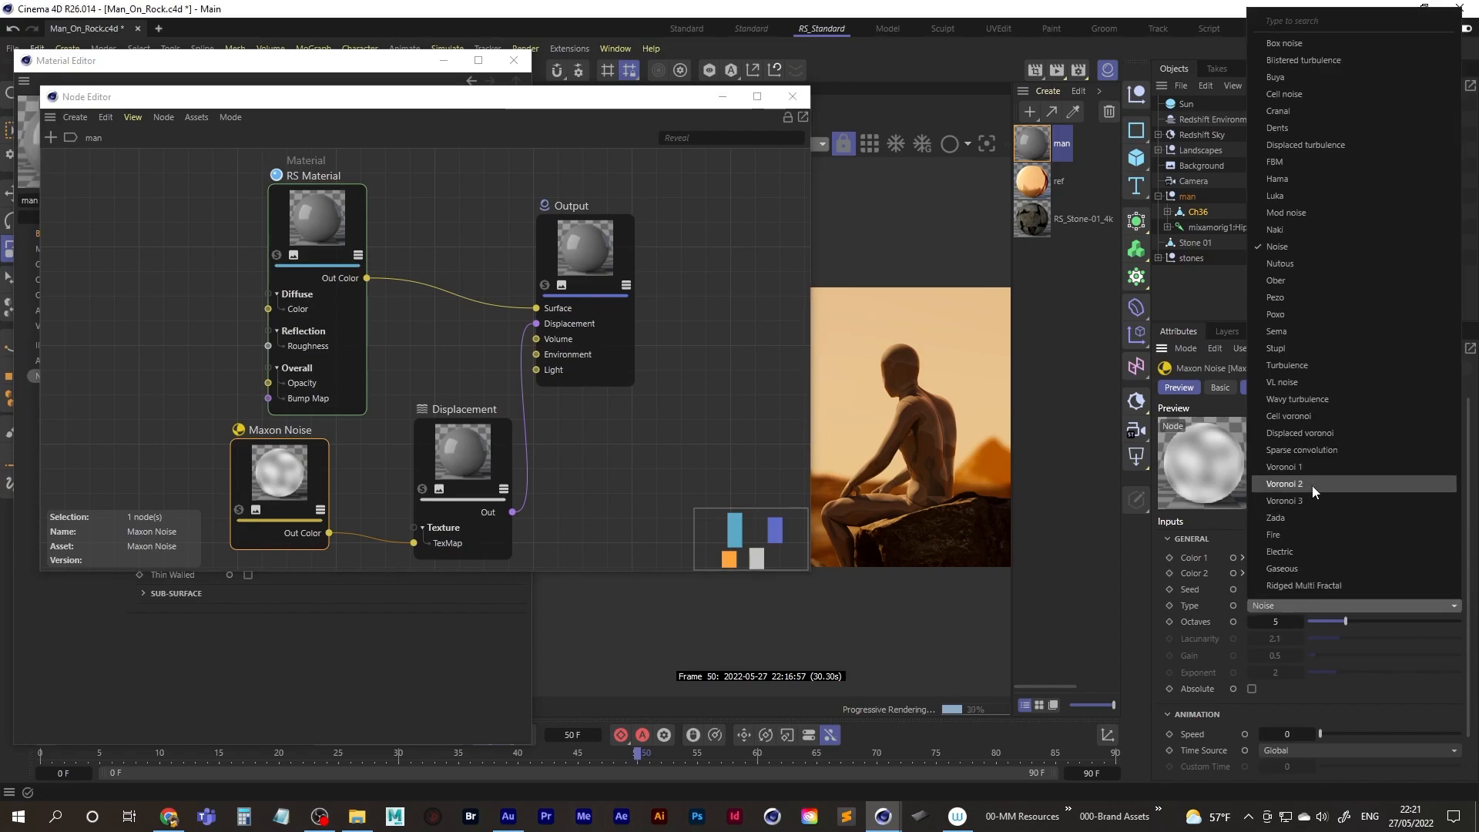
pyautogui.click(1305, 399)
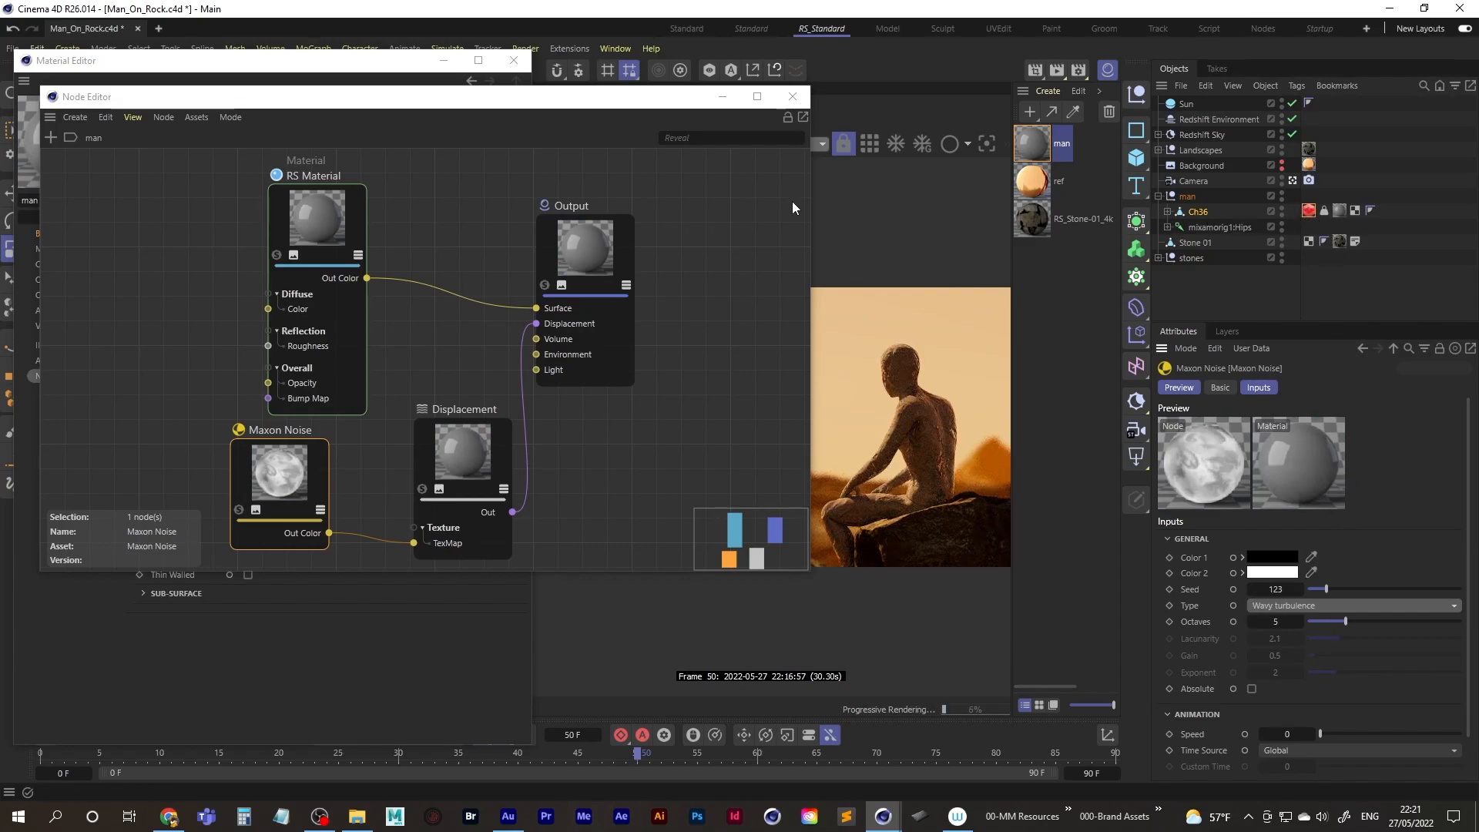
# Step: Show the Redshift render at Original Size and centre it on the man to inspect the displaced surface
pyautogui.moveTo(608, 103)
pyautogui.mouseDown()
pyautogui.moveTo(351, 163)
pyautogui.moveTo(622, 103)
pyautogui.mouseUp()
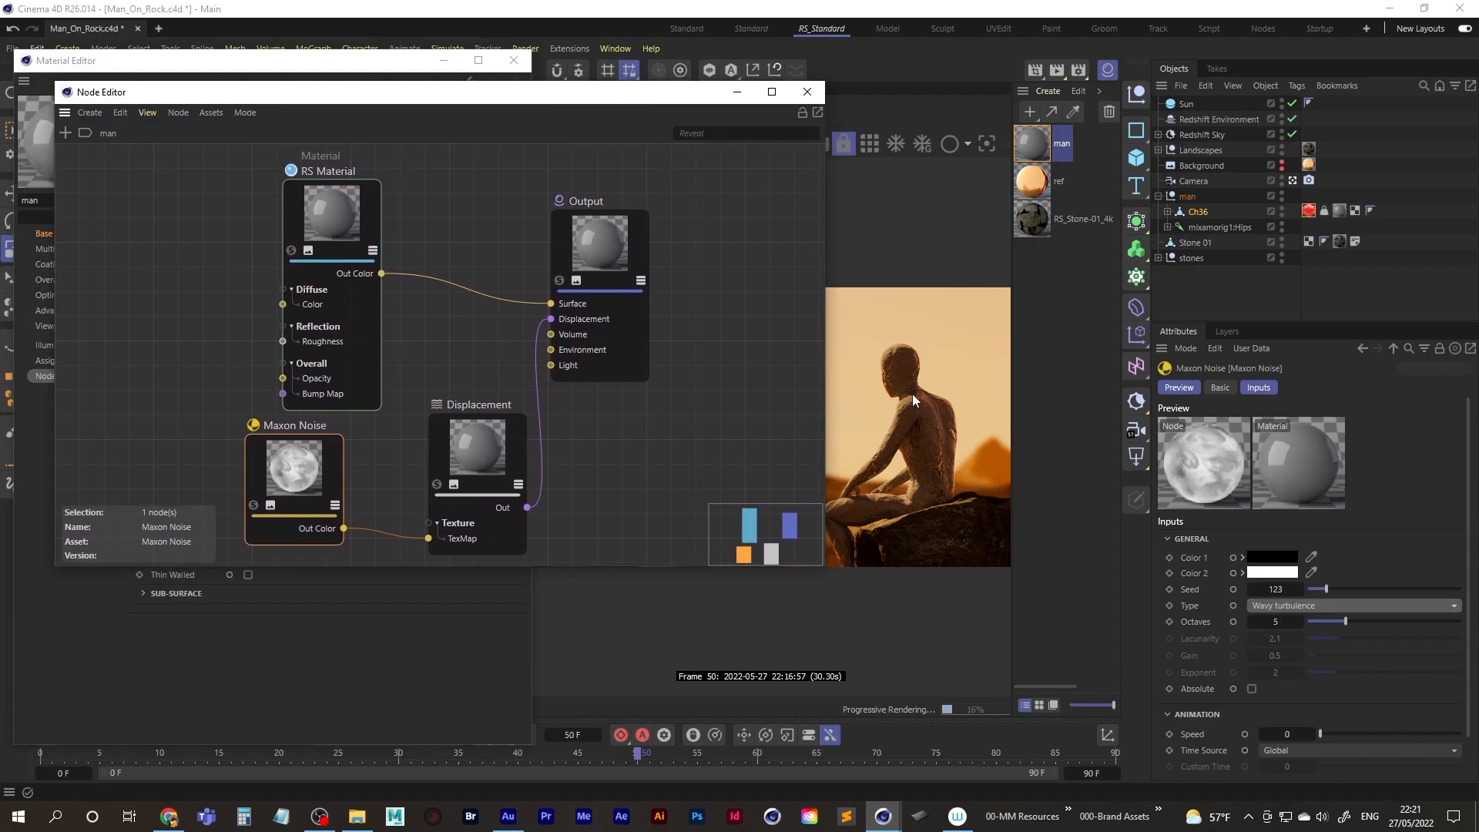
pyautogui.moveTo(615, 93); pyautogui.dragTo(295, 142)
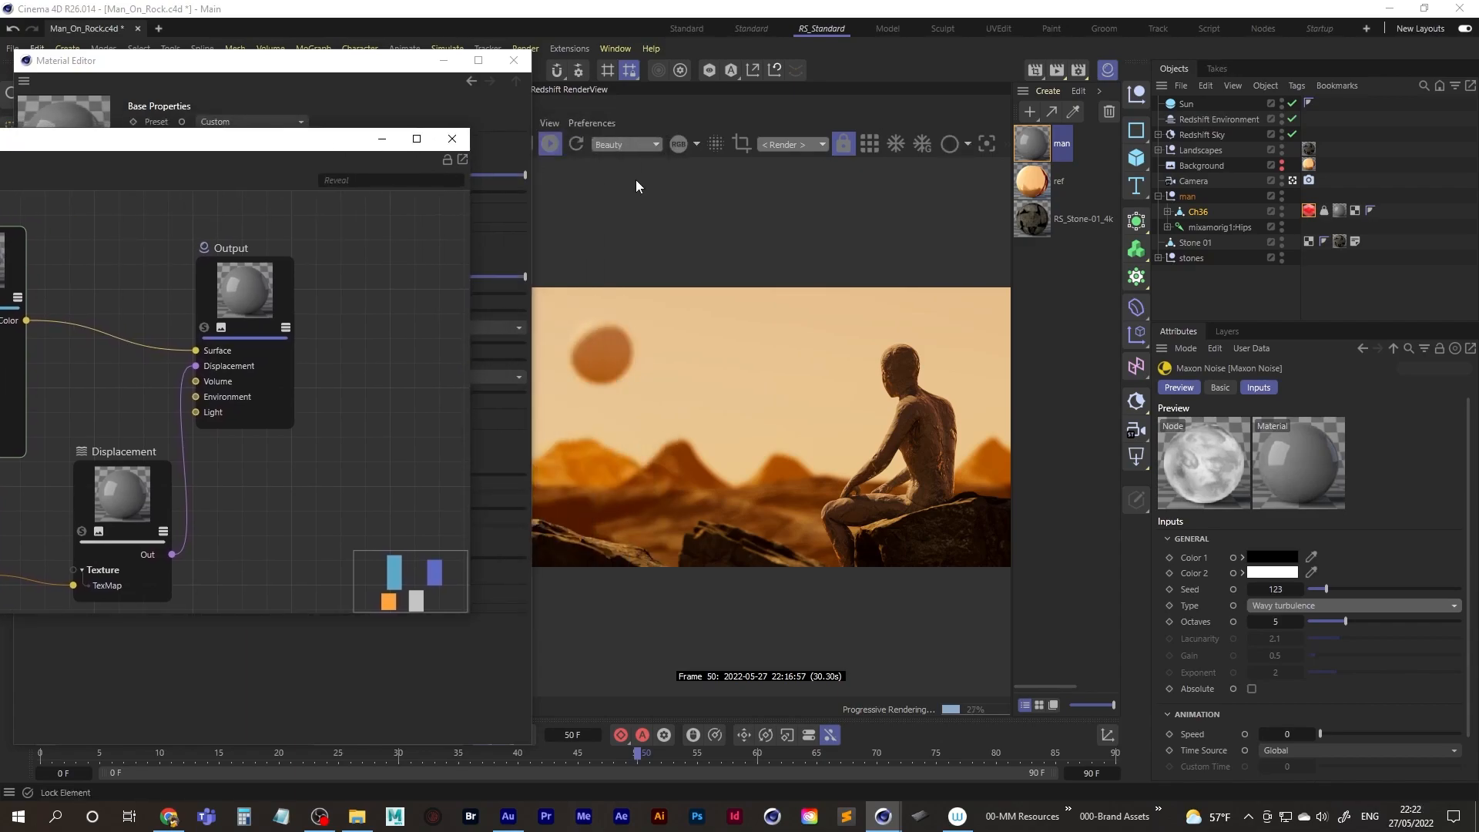
pyautogui.click(1006, 146)
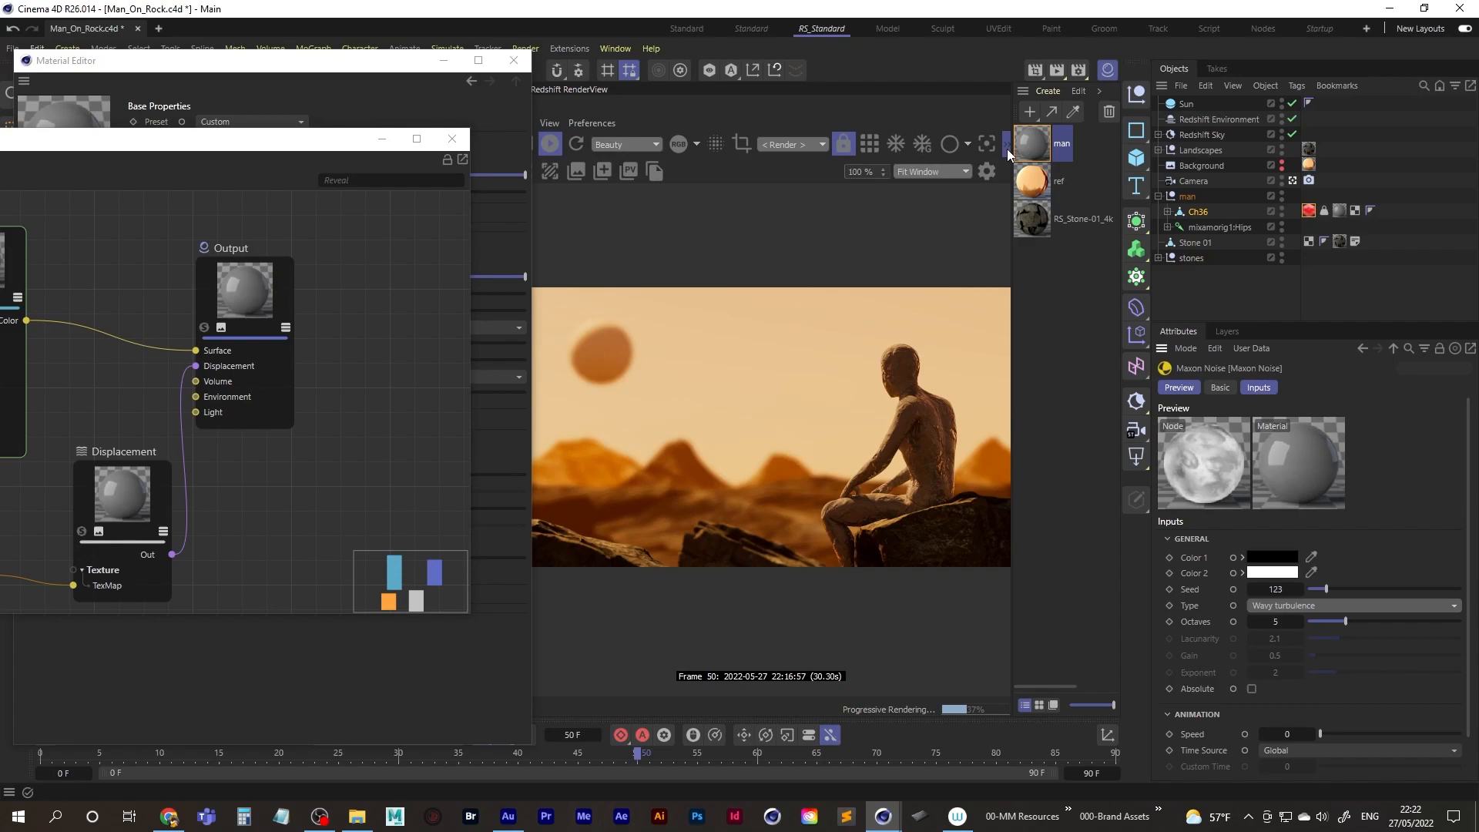
pyautogui.click(925, 185)
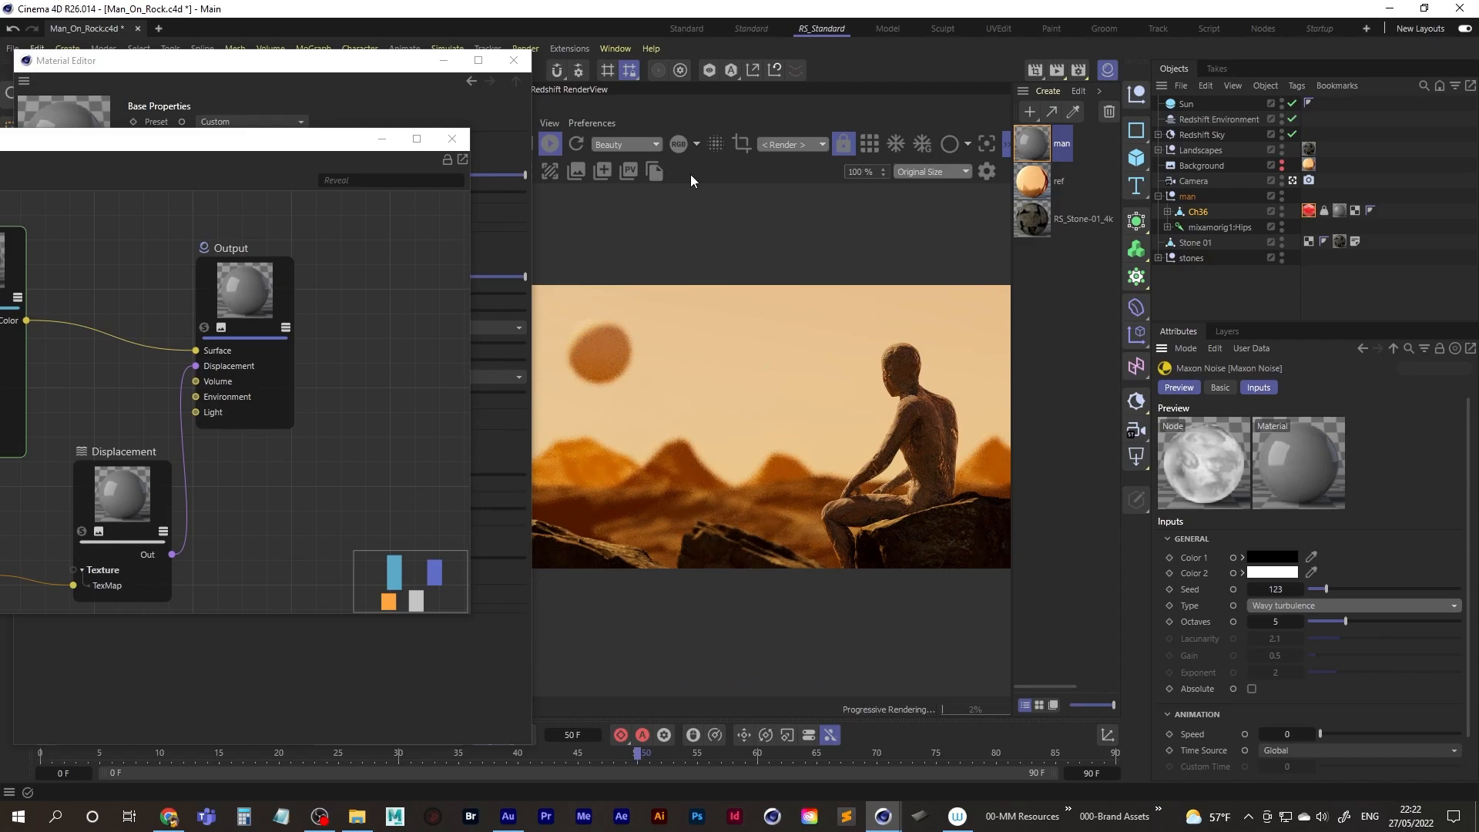
pyautogui.press('Return')
pyautogui.moveTo(955, 446); pyautogui.dragTo(796, 448)
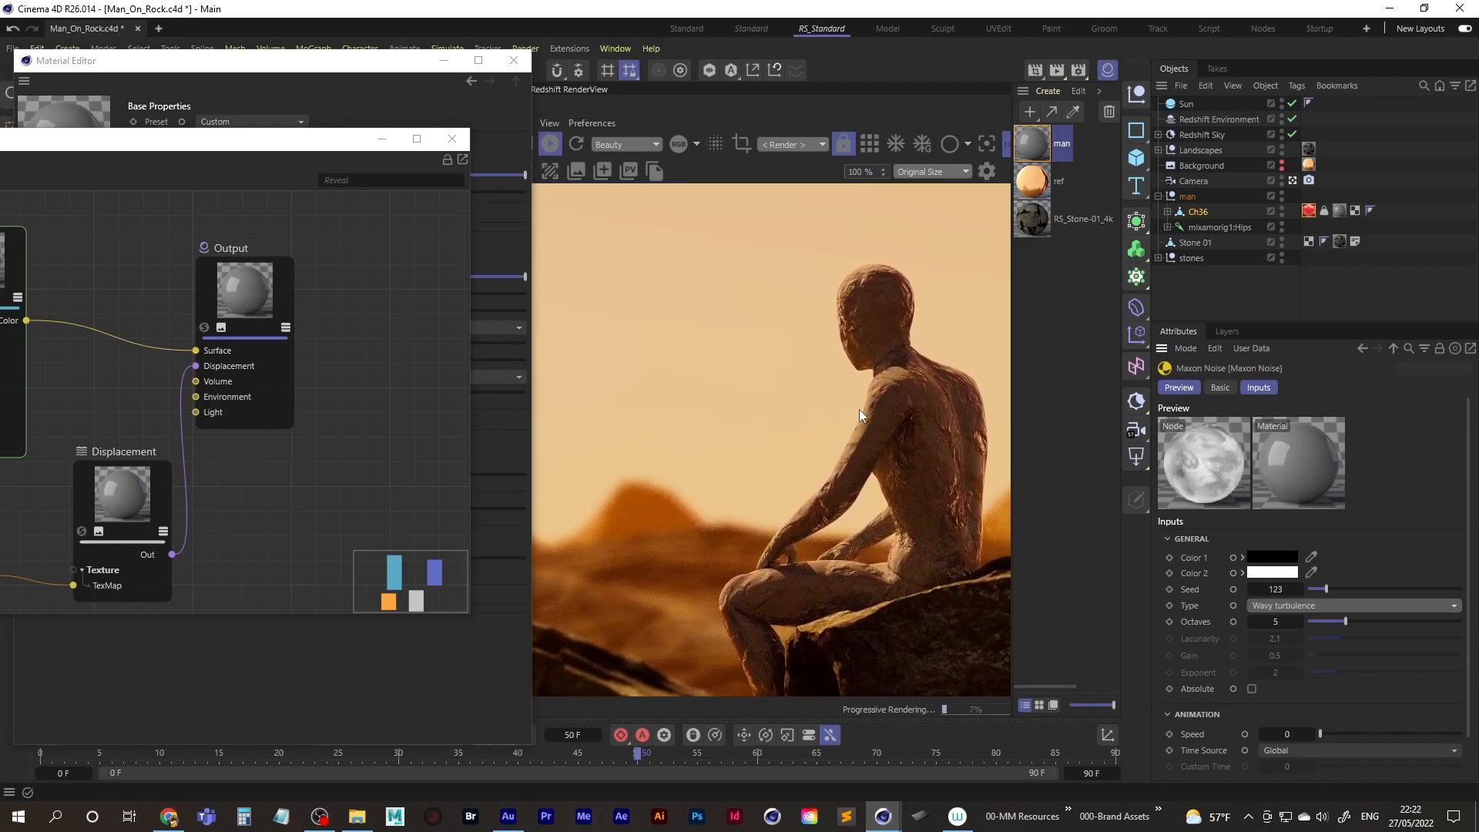
# Step: Try a reflection weight of 0 on the man material and return it to 1
pyautogui.moveTo(200, 148); pyautogui.dragTo(479, 99)
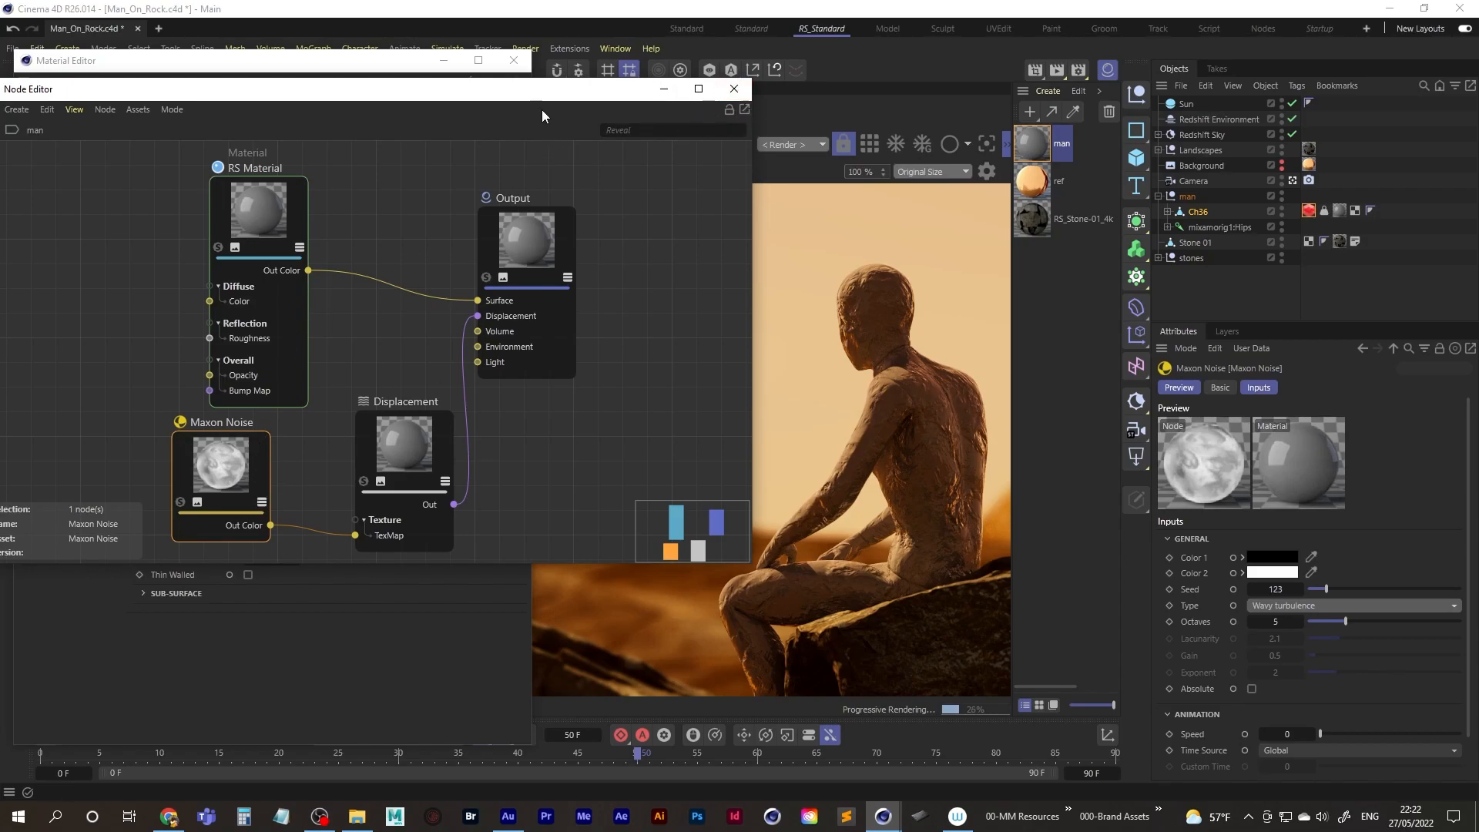
pyautogui.click(734, 89)
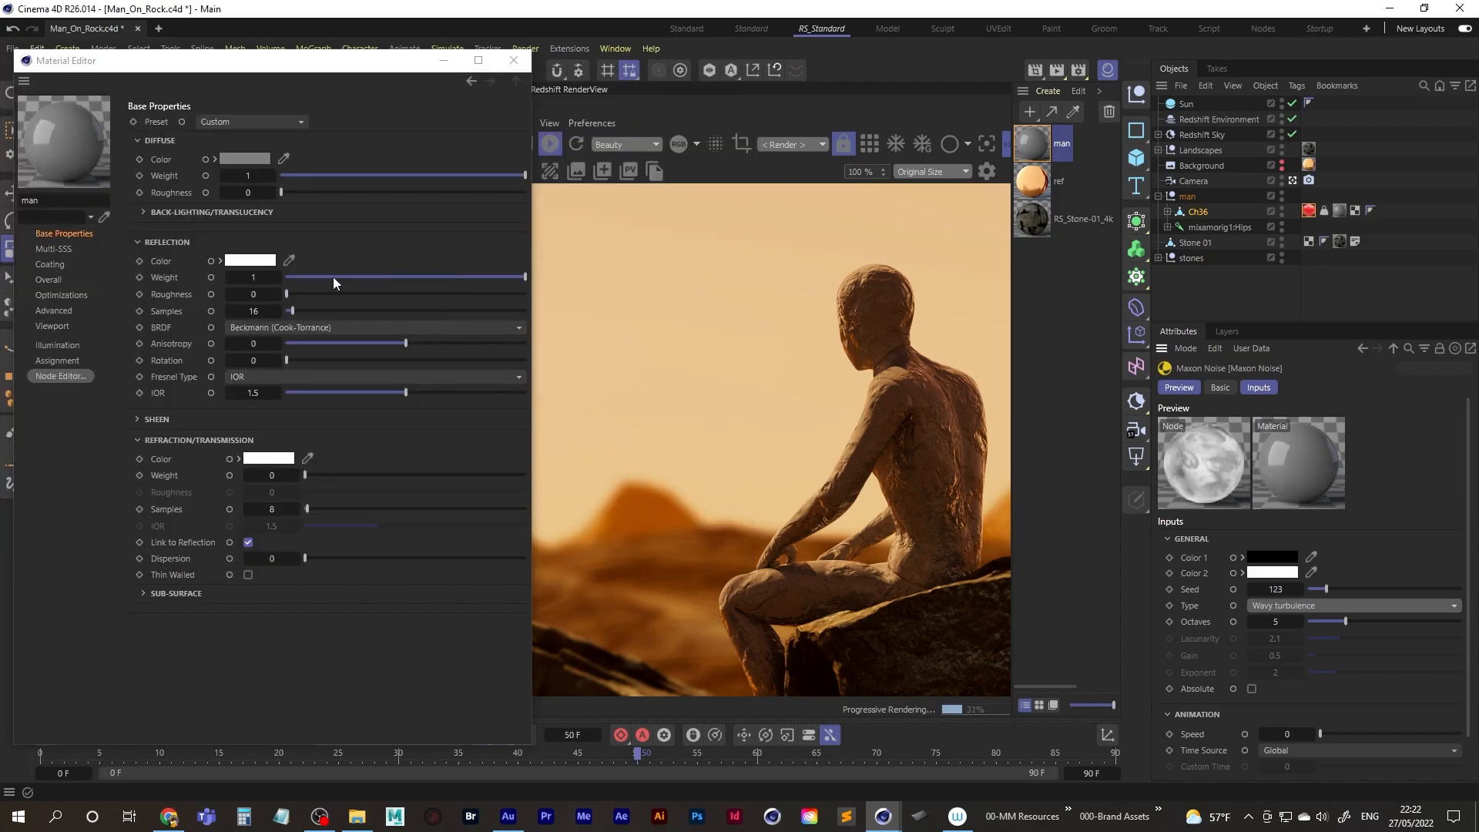
pyautogui.moveTo(386, 282); pyautogui.dragTo(284, 276)
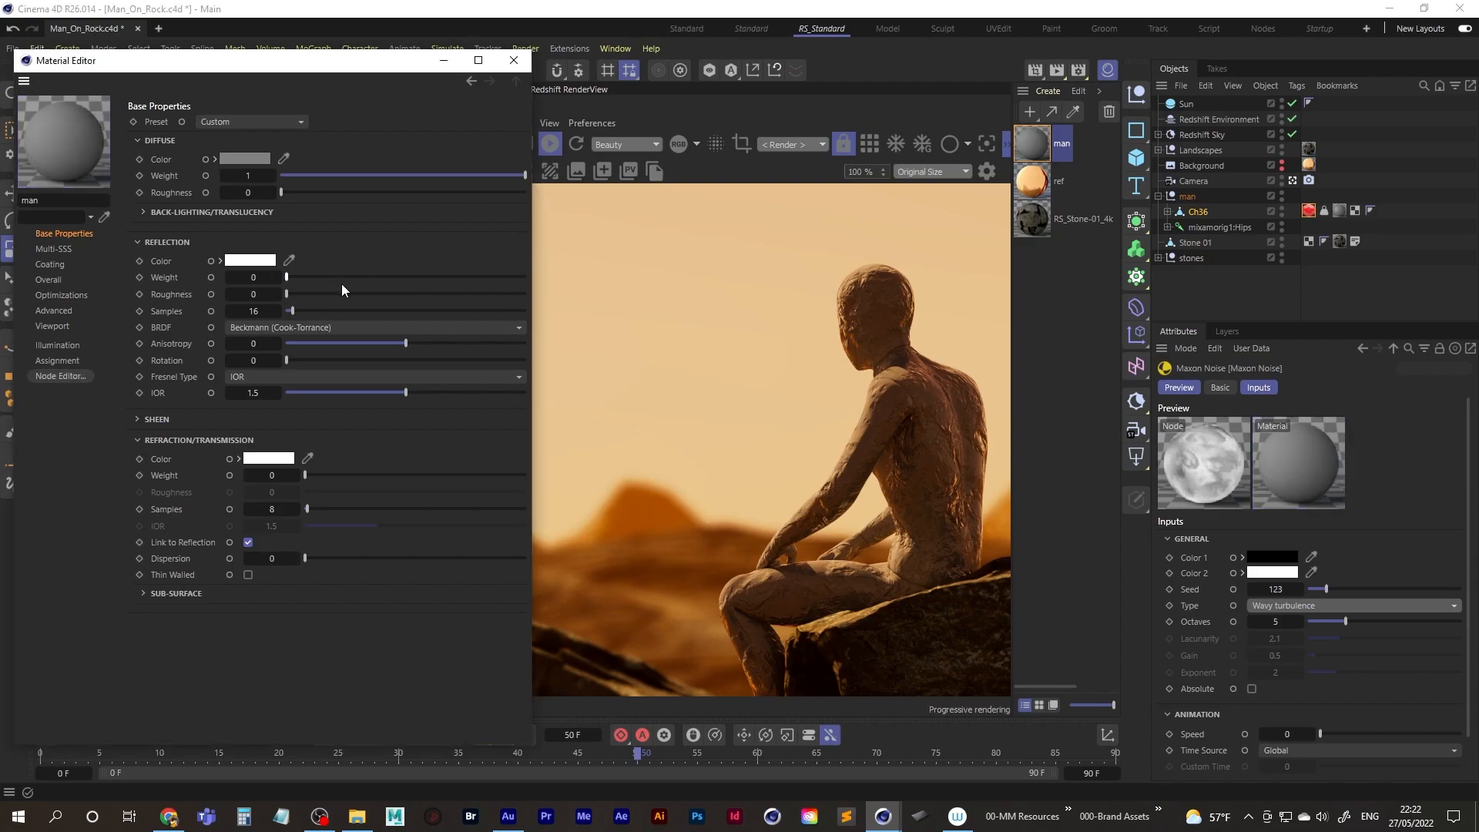
pyautogui.moveTo(331, 277); pyautogui.dragTo(533, 276)
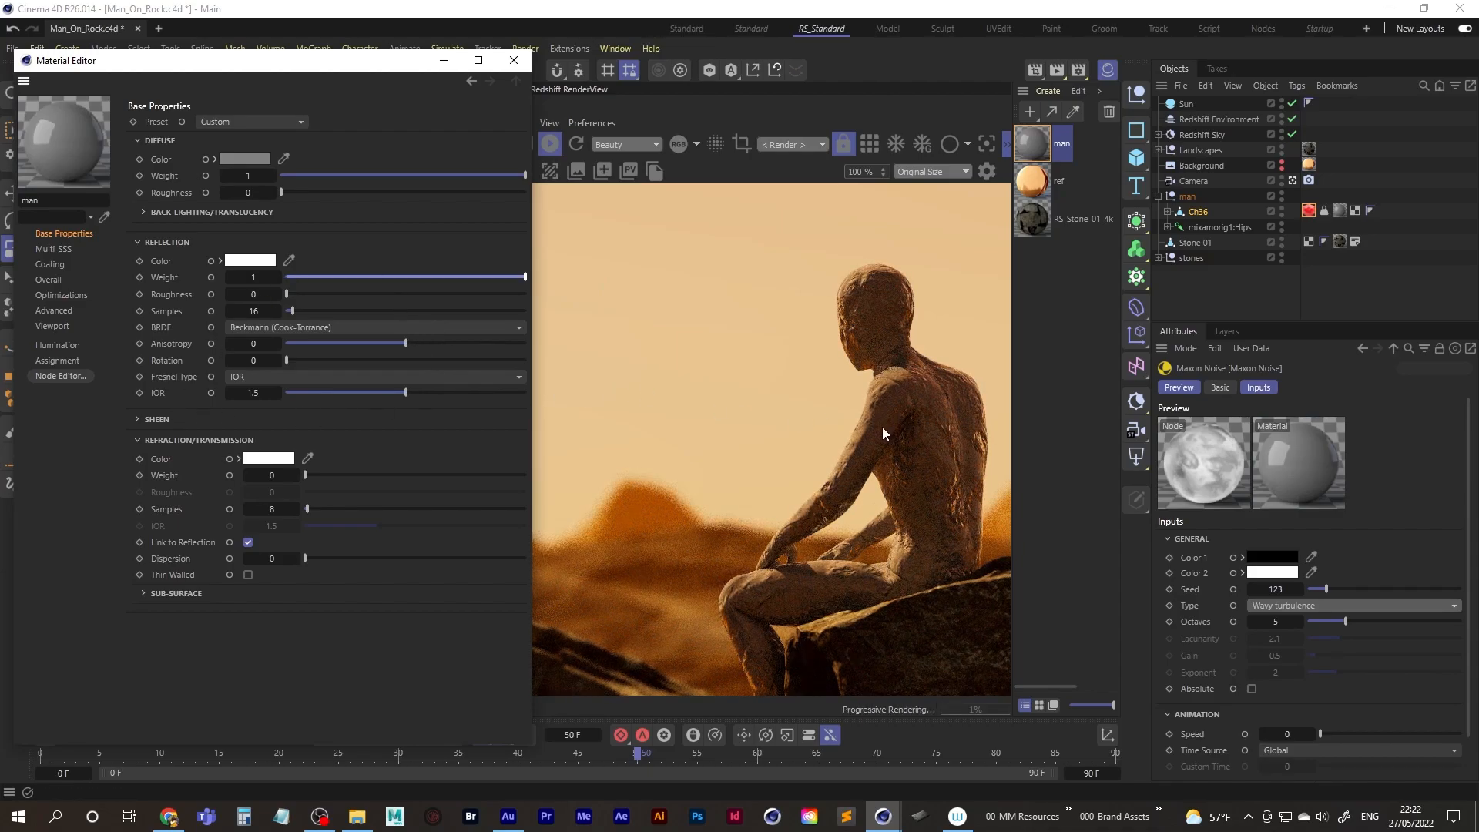
# Step: Reopen the man material's node graph and connect the Maxon Noise output to the RS Material's Reflection Roughness input
pyautogui.click(60, 376)
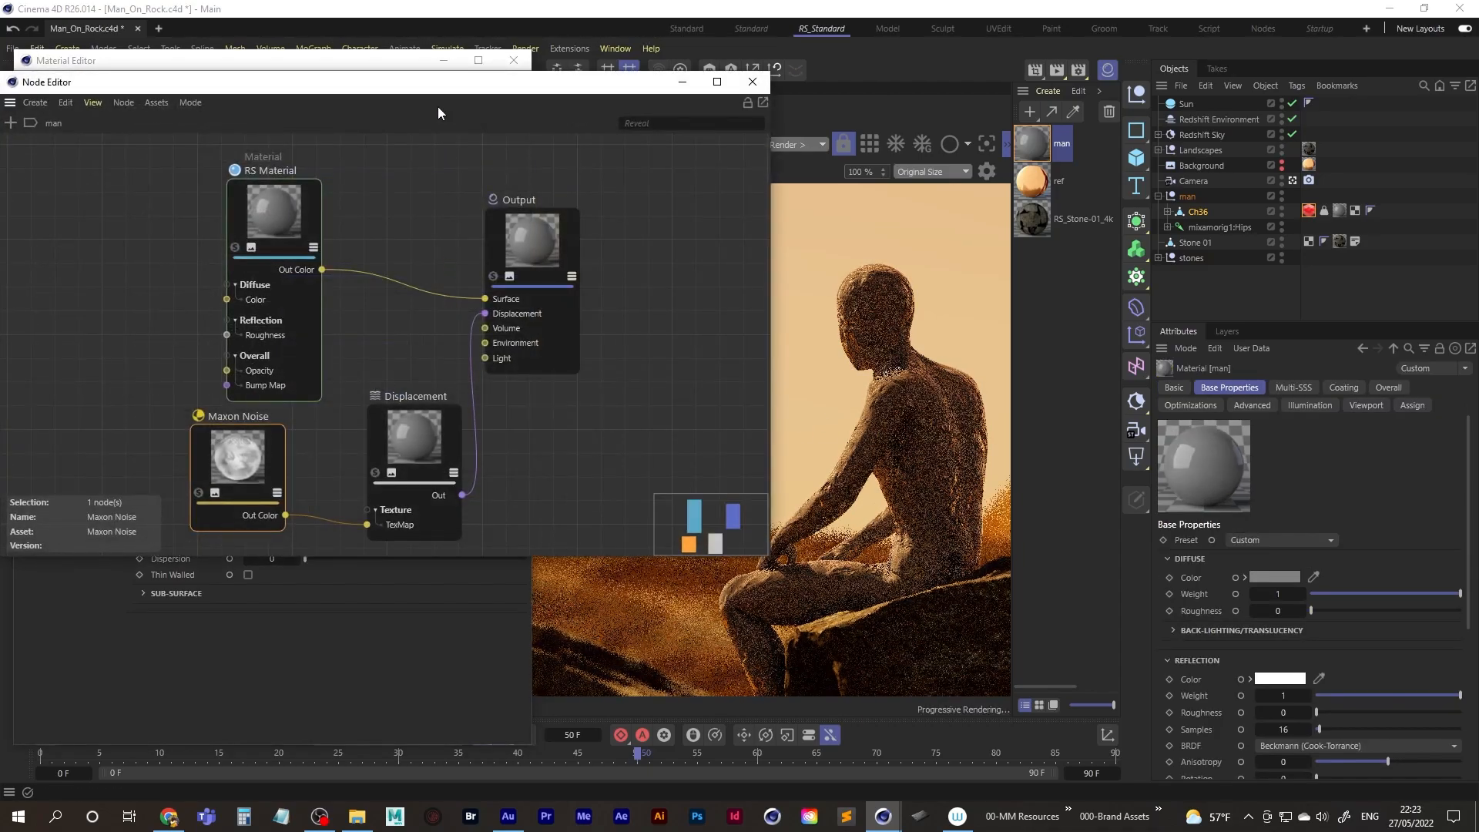
pyautogui.moveTo(437, 109); pyautogui.dragTo(458, 132)
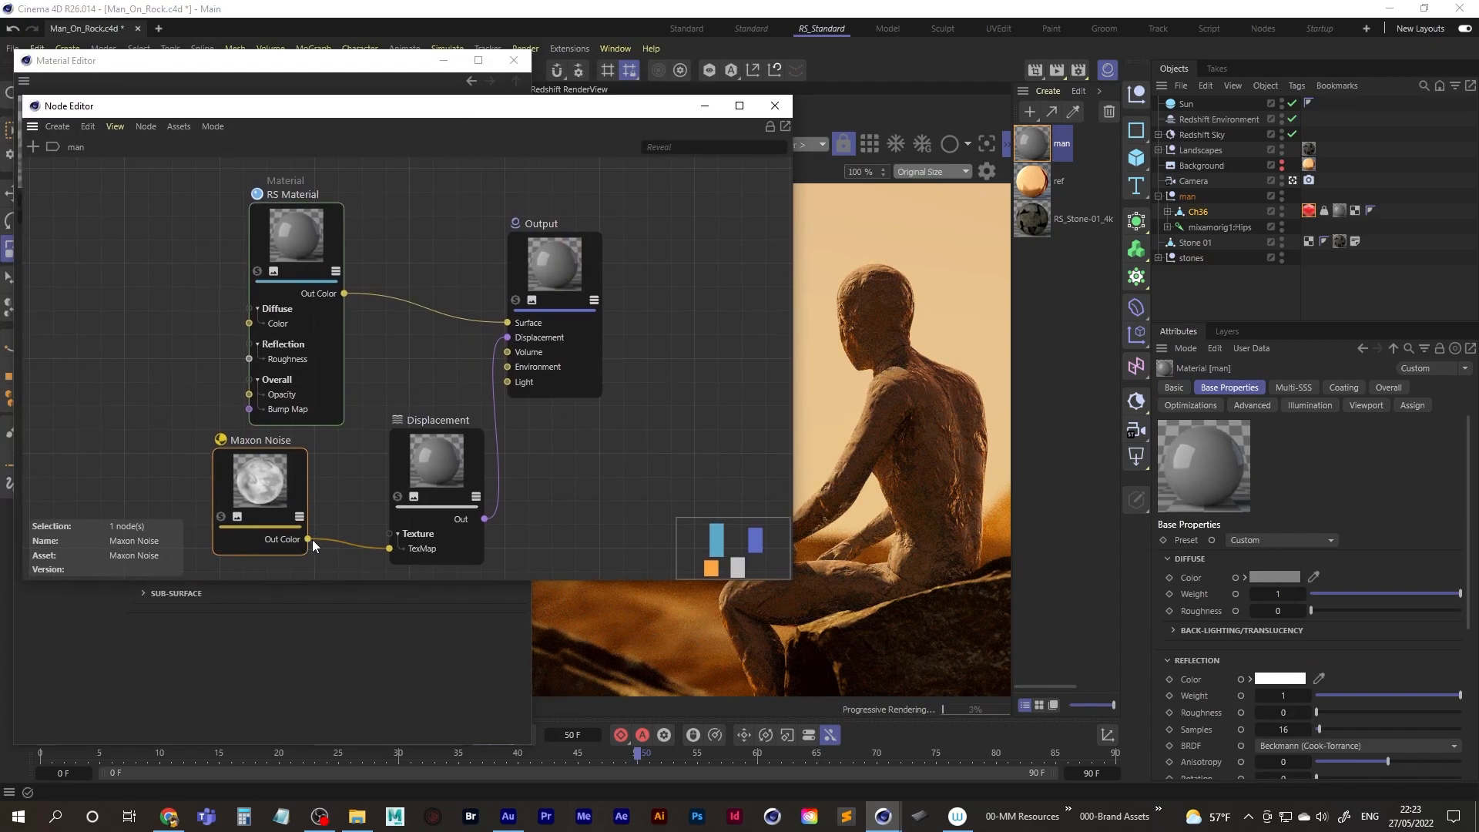
pyautogui.moveTo(307, 538); pyautogui.dragTo(249, 359)
pyautogui.moveTo(261, 489); pyautogui.dragTo(134, 430)
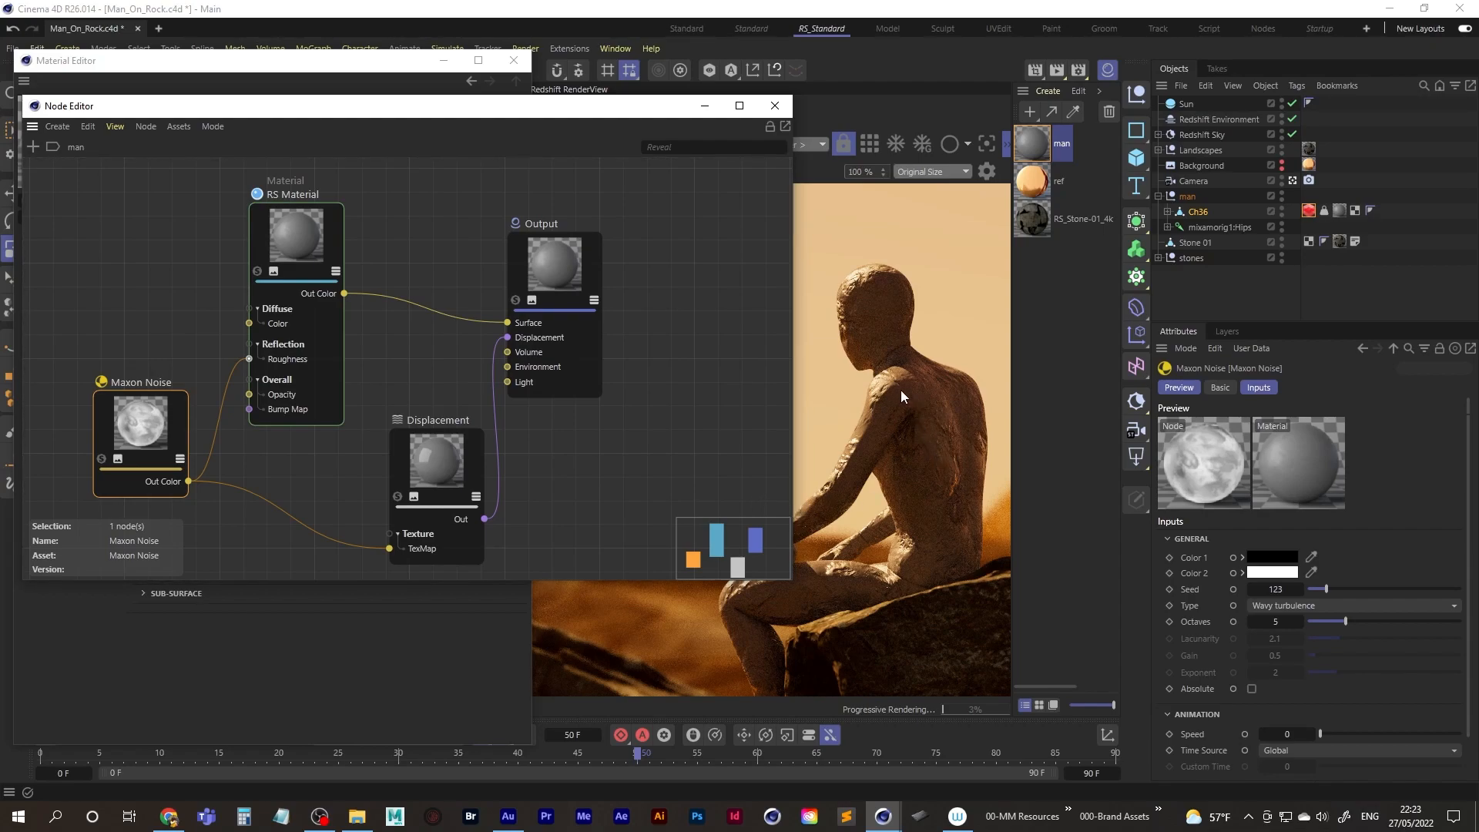
# Step: Disconnect the Maxon Noise from the Roughness input and reconnect it to compare the render
pyautogui.click(228, 387)
pyautogui.click(233, 397)
pyautogui.press('Delete')
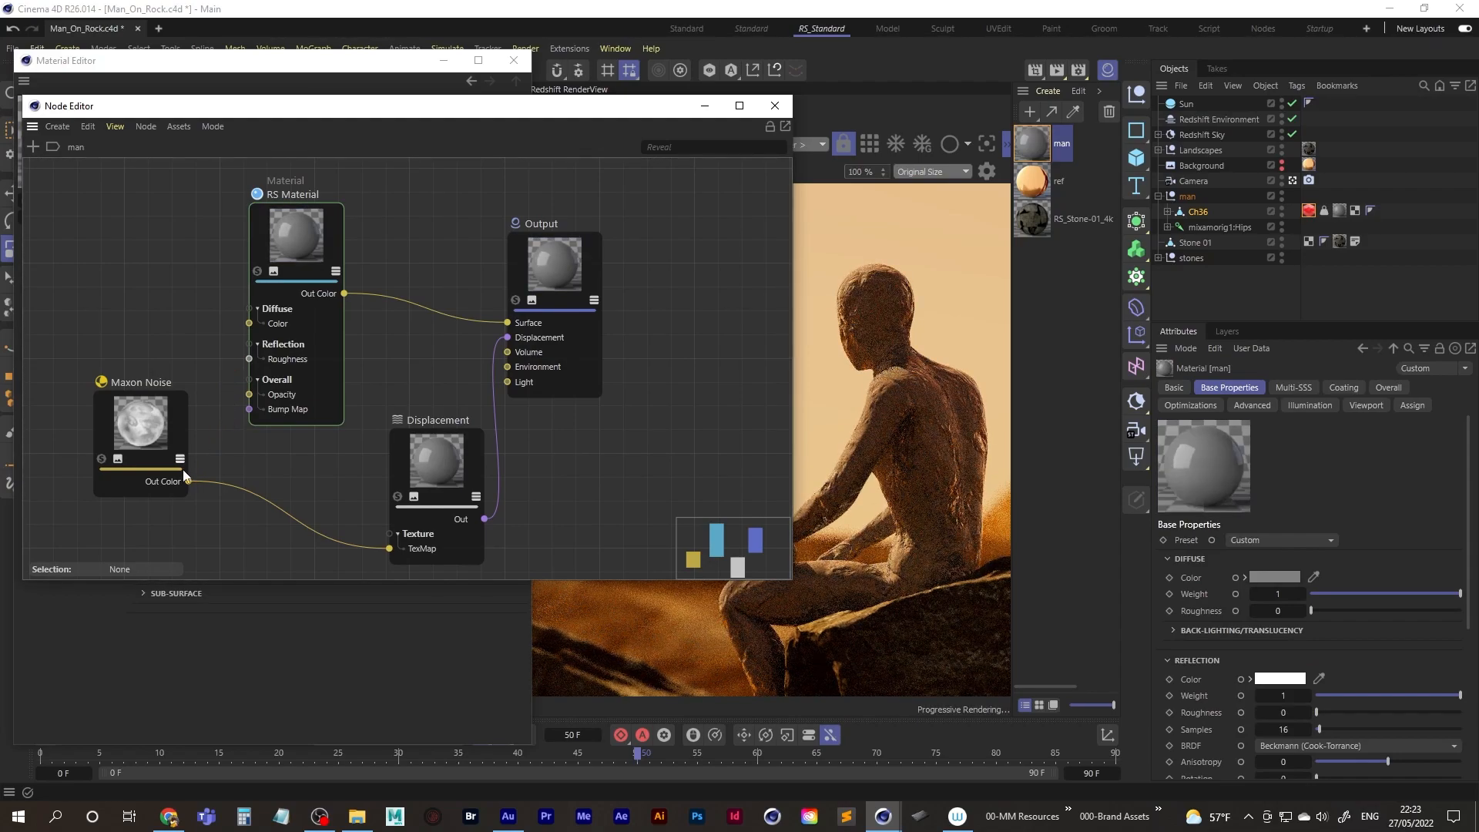
pyautogui.moveTo(188, 481); pyautogui.dragTo(249, 359)
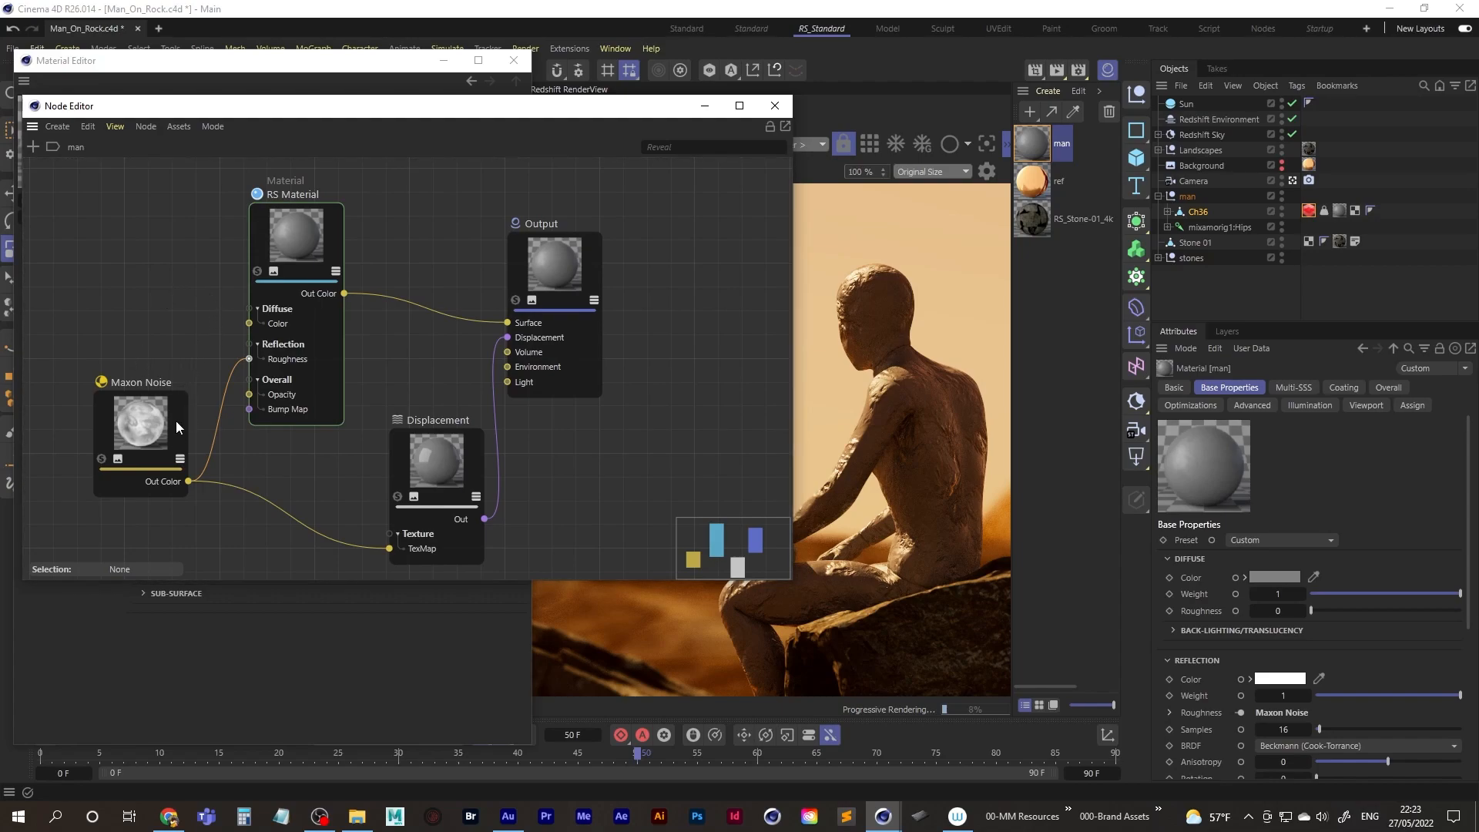
# Step: Close the node graph and set the man material's diffuse color to a dark red with value 28%
pyautogui.moveTo(373, 113); pyautogui.dragTo(381, 128)
pyautogui.click(783, 122)
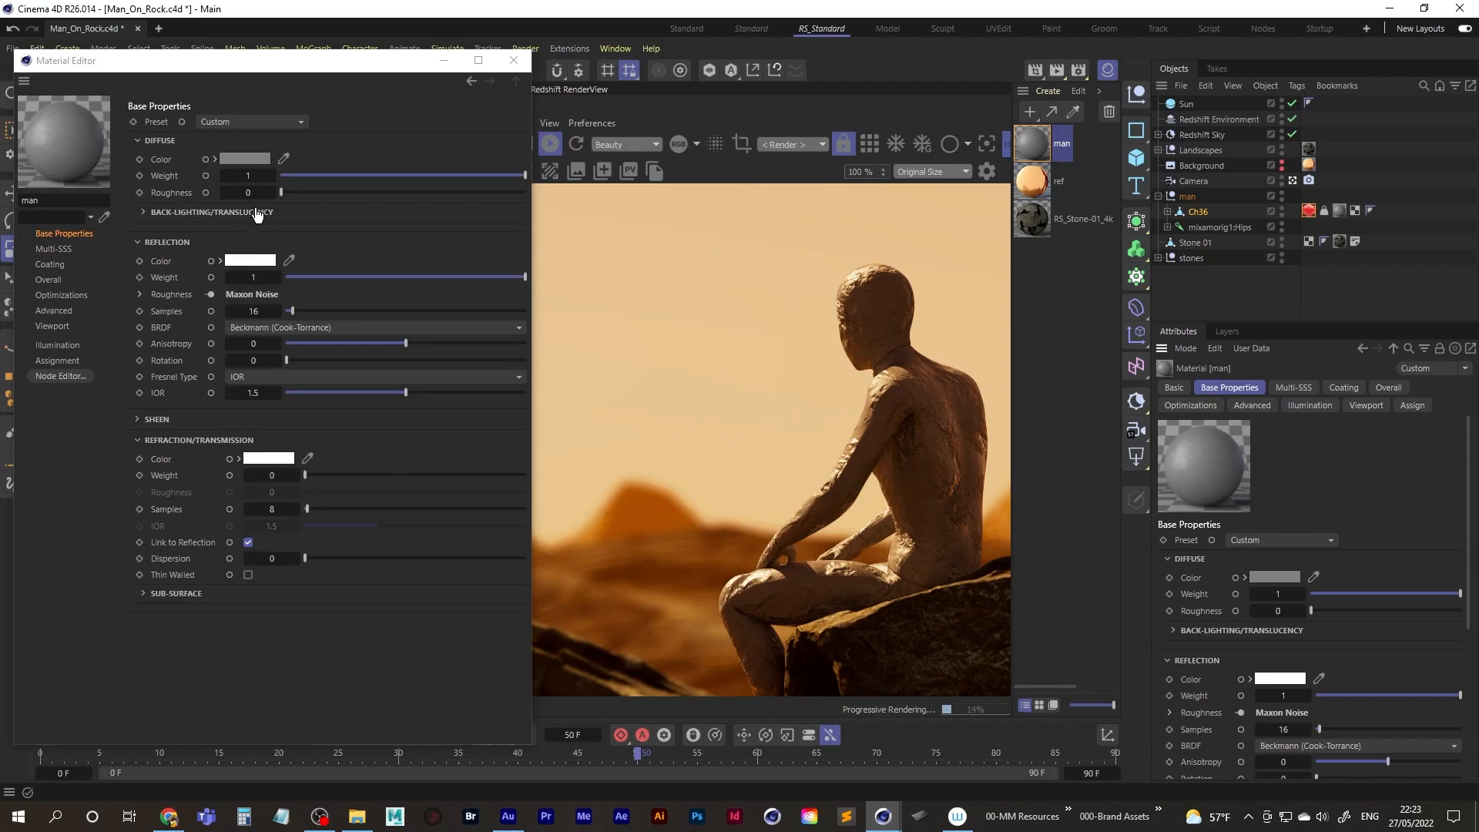
pyautogui.click(238, 159)
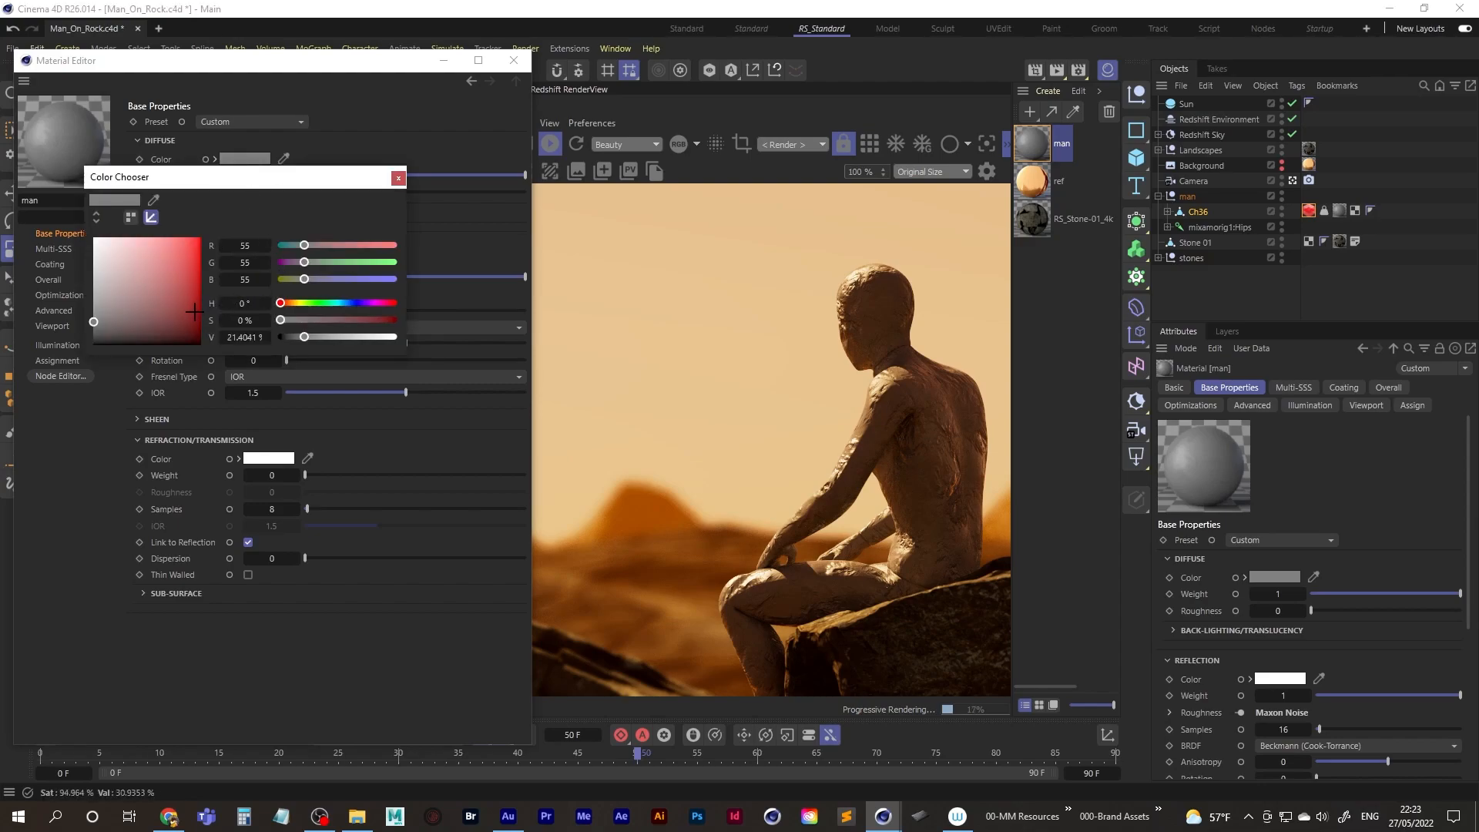
pyautogui.click(196, 317)
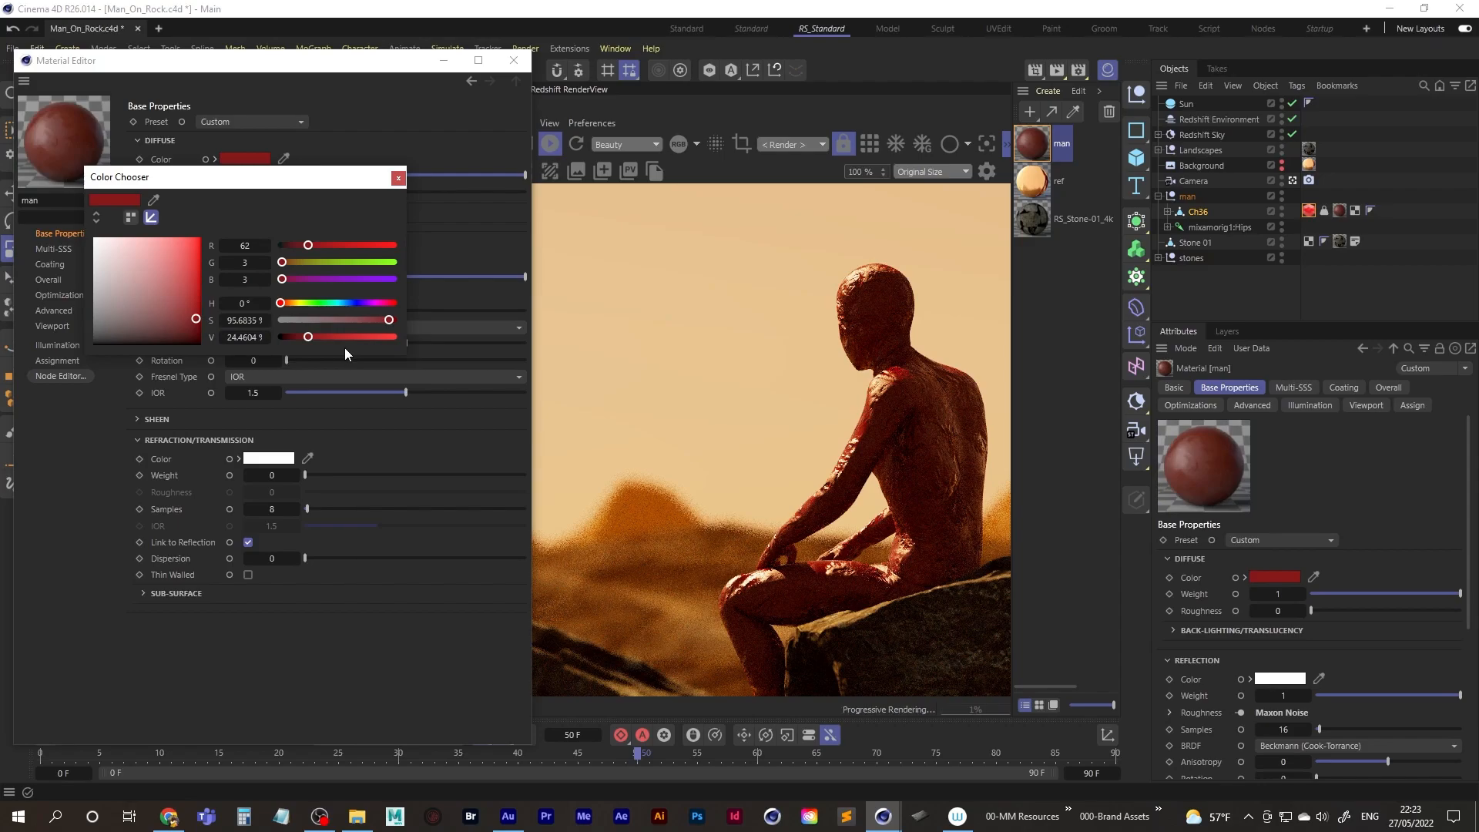
pyautogui.click(299, 338)
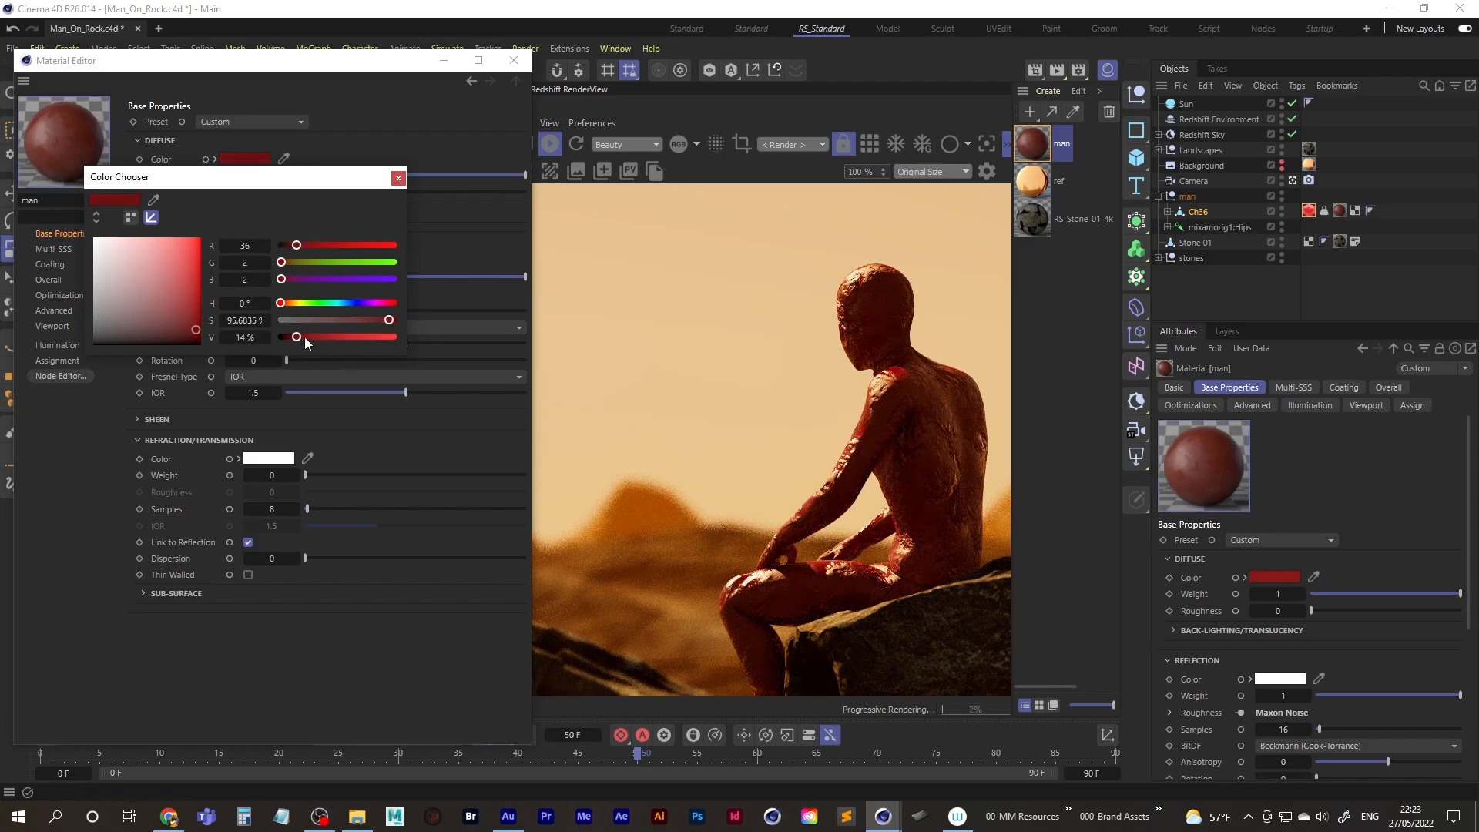
pyautogui.click(311, 336)
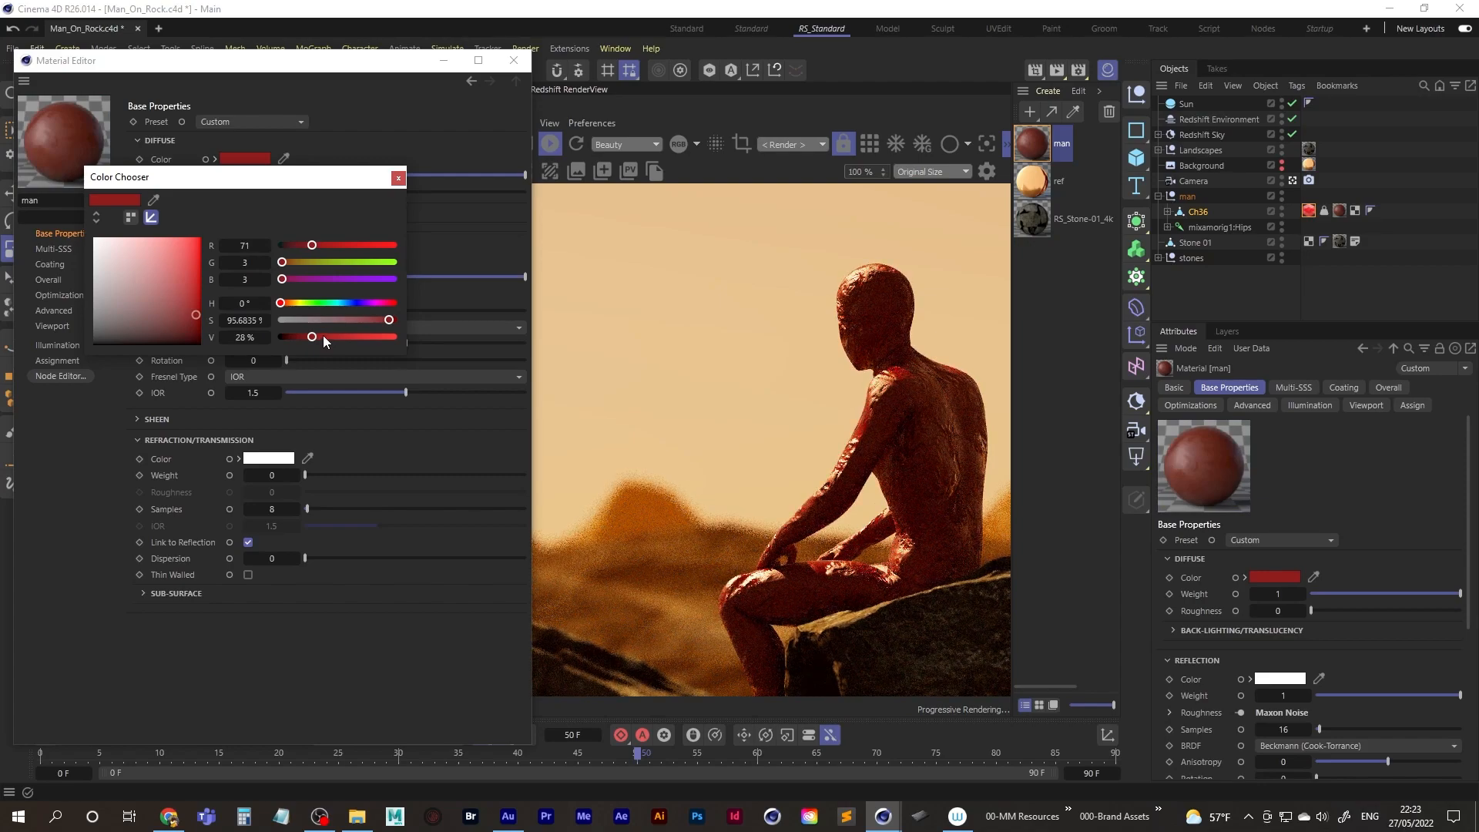
pyautogui.click(398, 178)
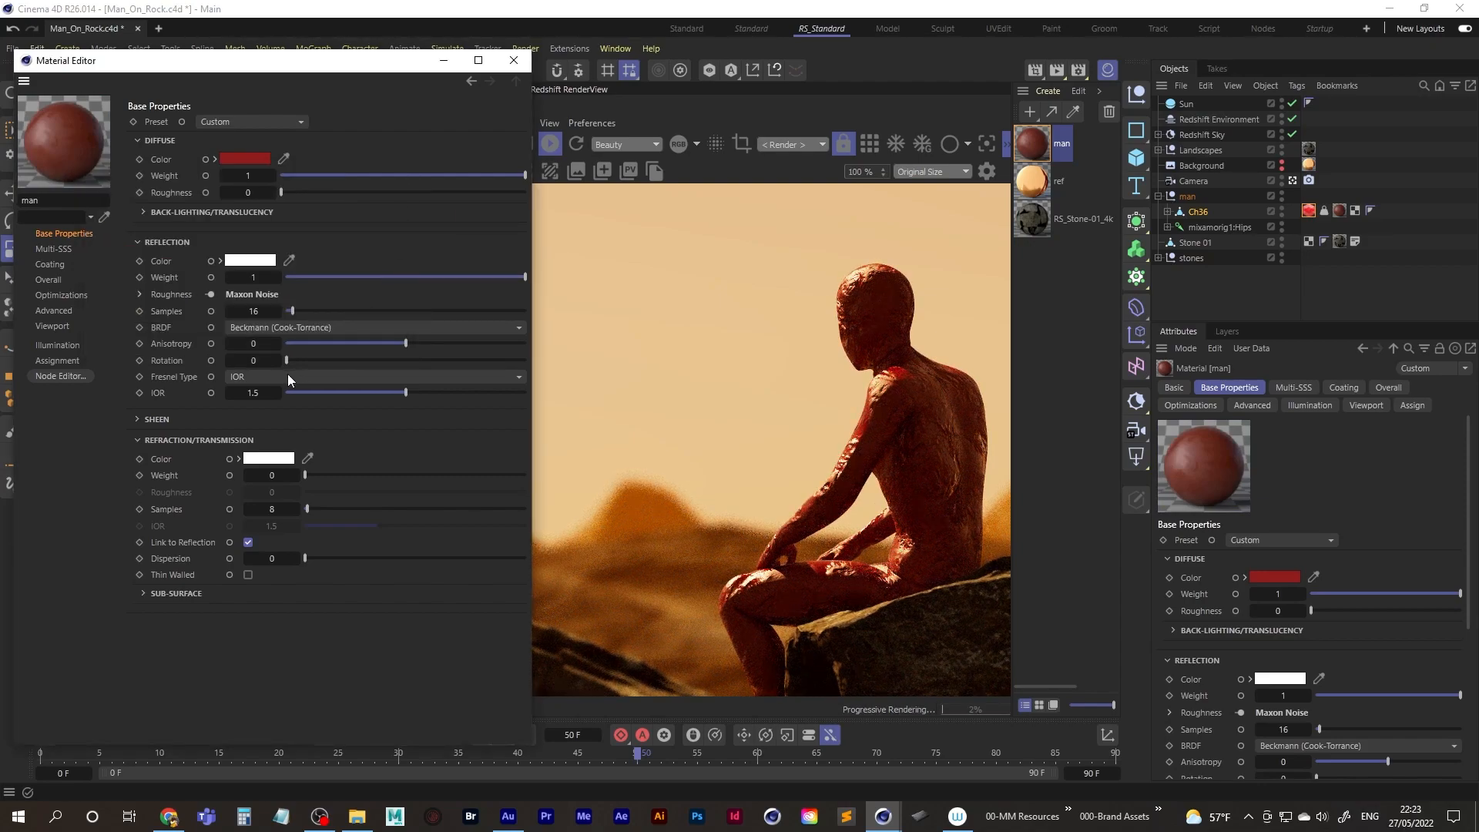
# Step: Switch the reflection's Fresnel Type to Metalness and set the metalness to 0.58
pyautogui.click(317, 376)
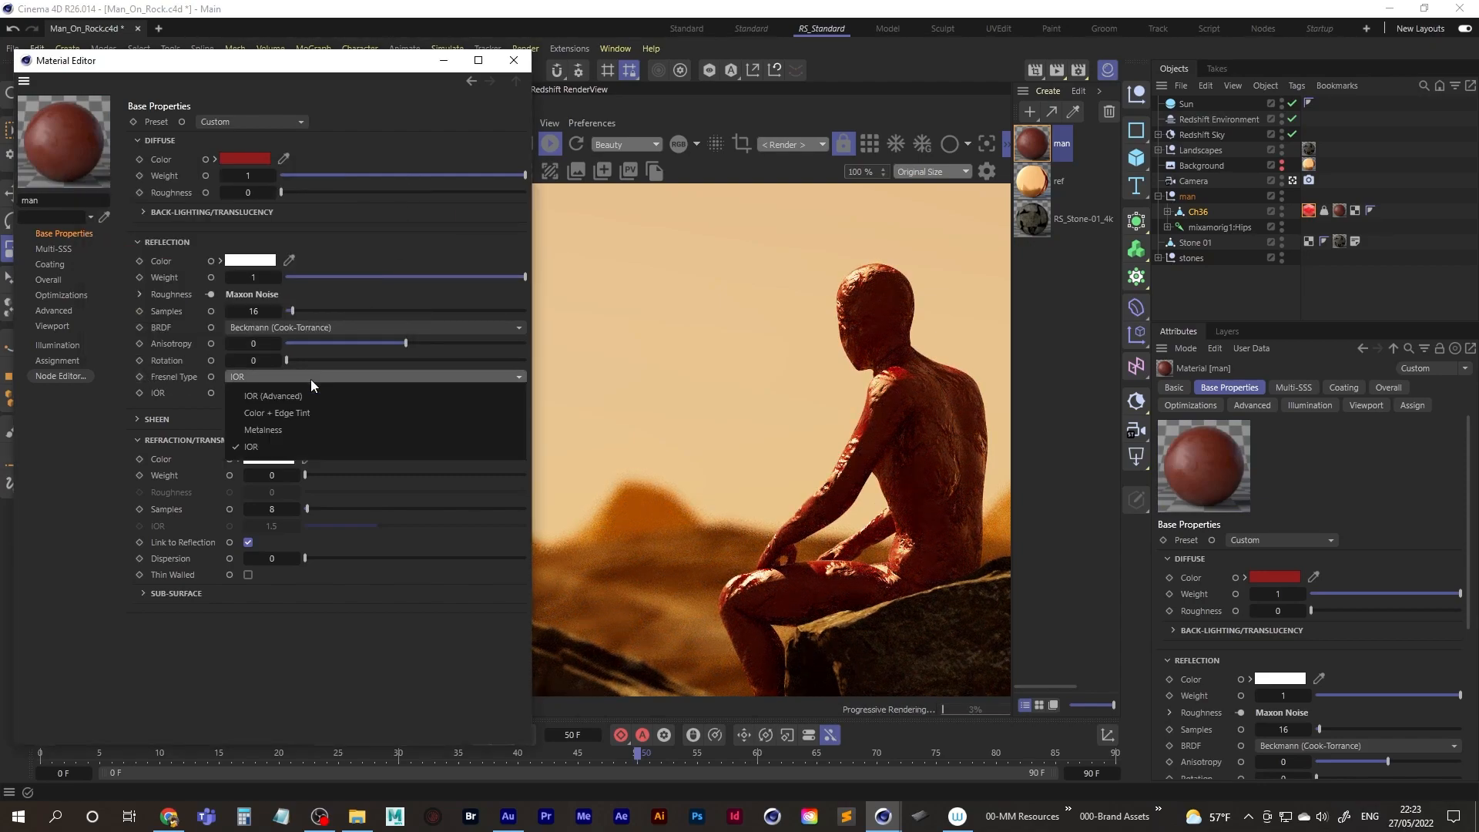
pyautogui.click(299, 430)
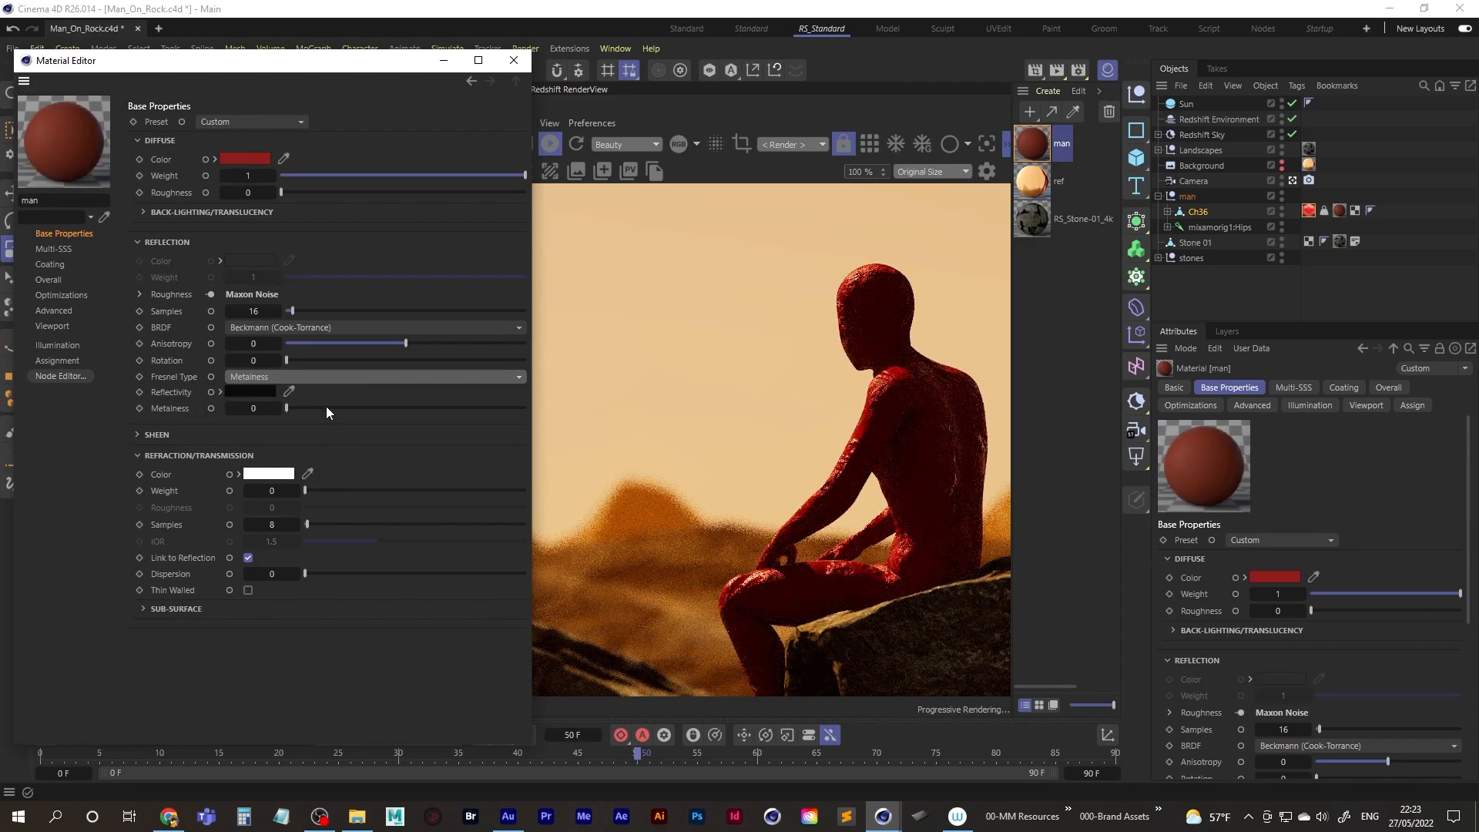
pyautogui.moveTo(287, 408); pyautogui.dragTo(431, 419)
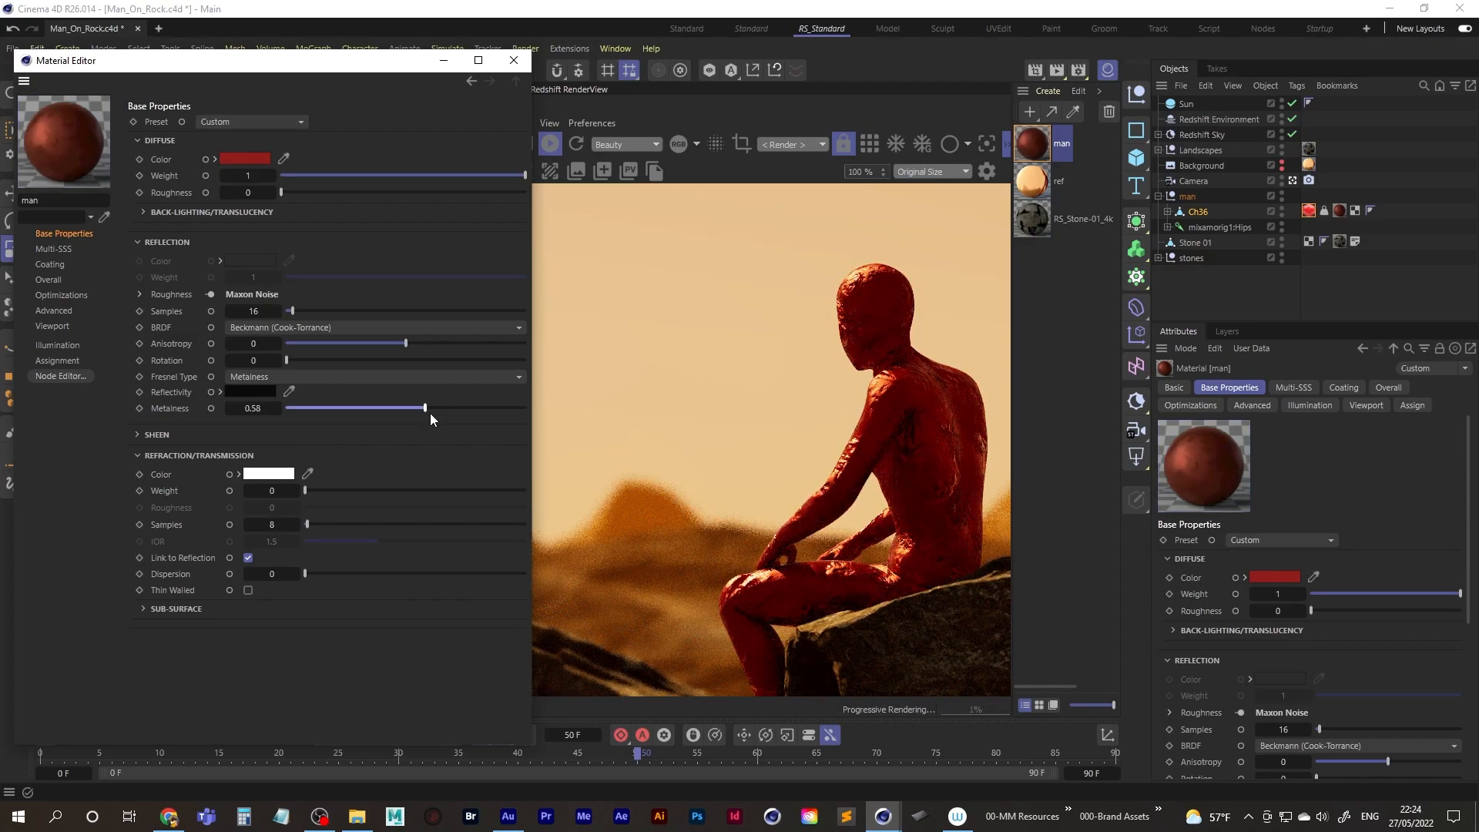
# Step: Brighten the man material's red diffuse color to value 39% and close the material editor
pyautogui.click(244, 158)
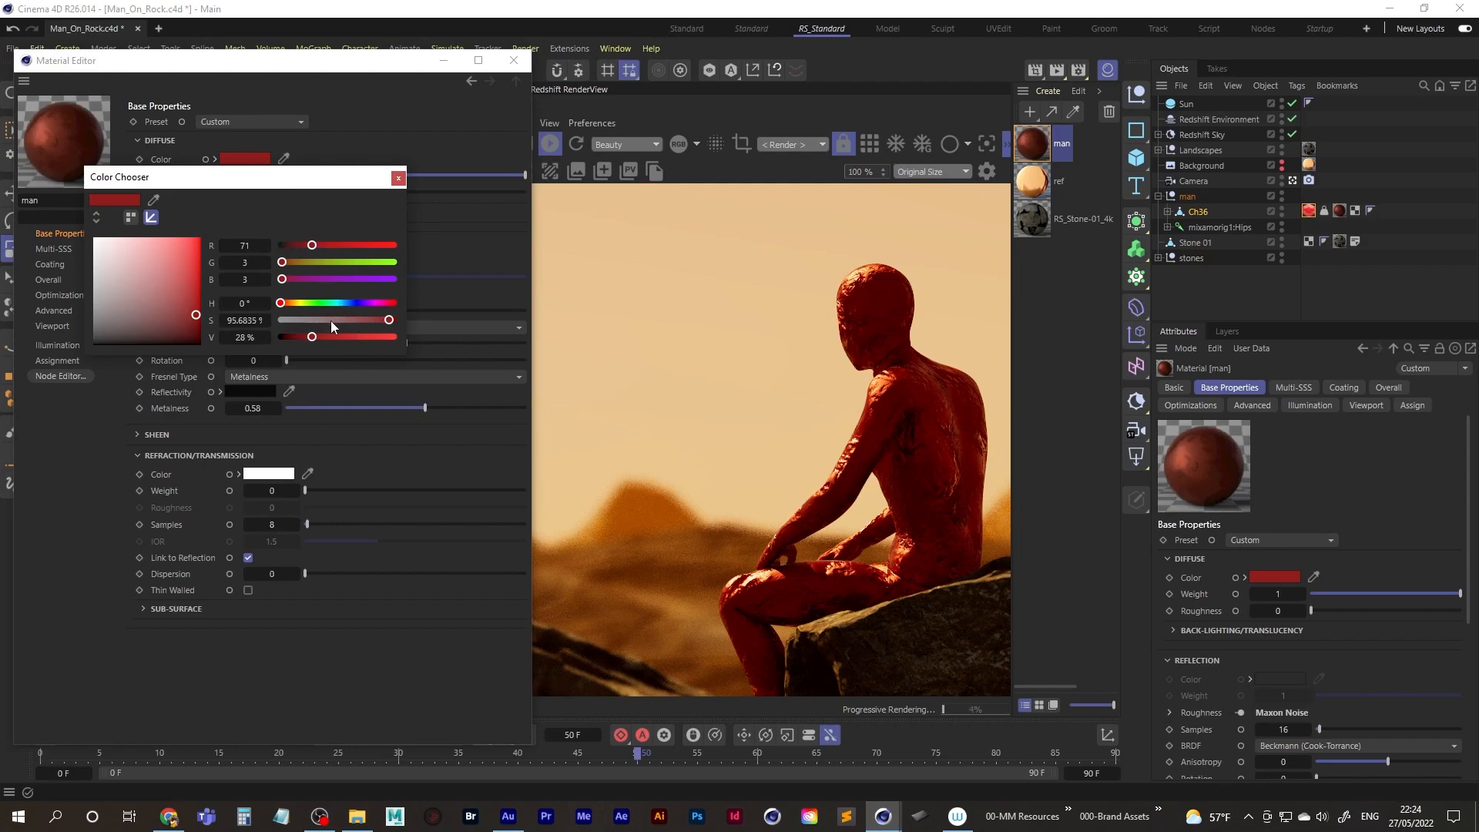
pyautogui.click(350, 338)
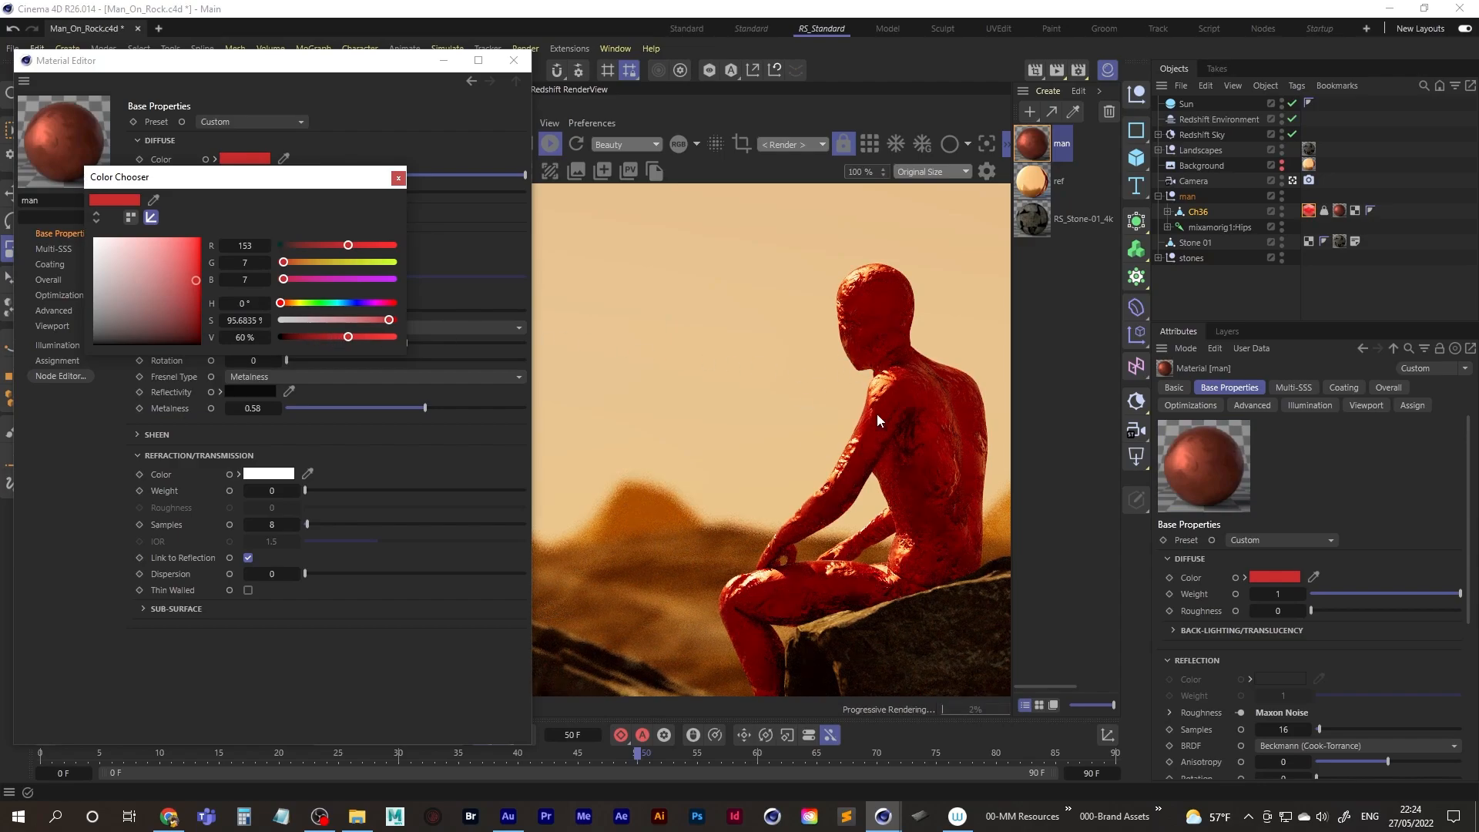
pyautogui.click(329, 337)
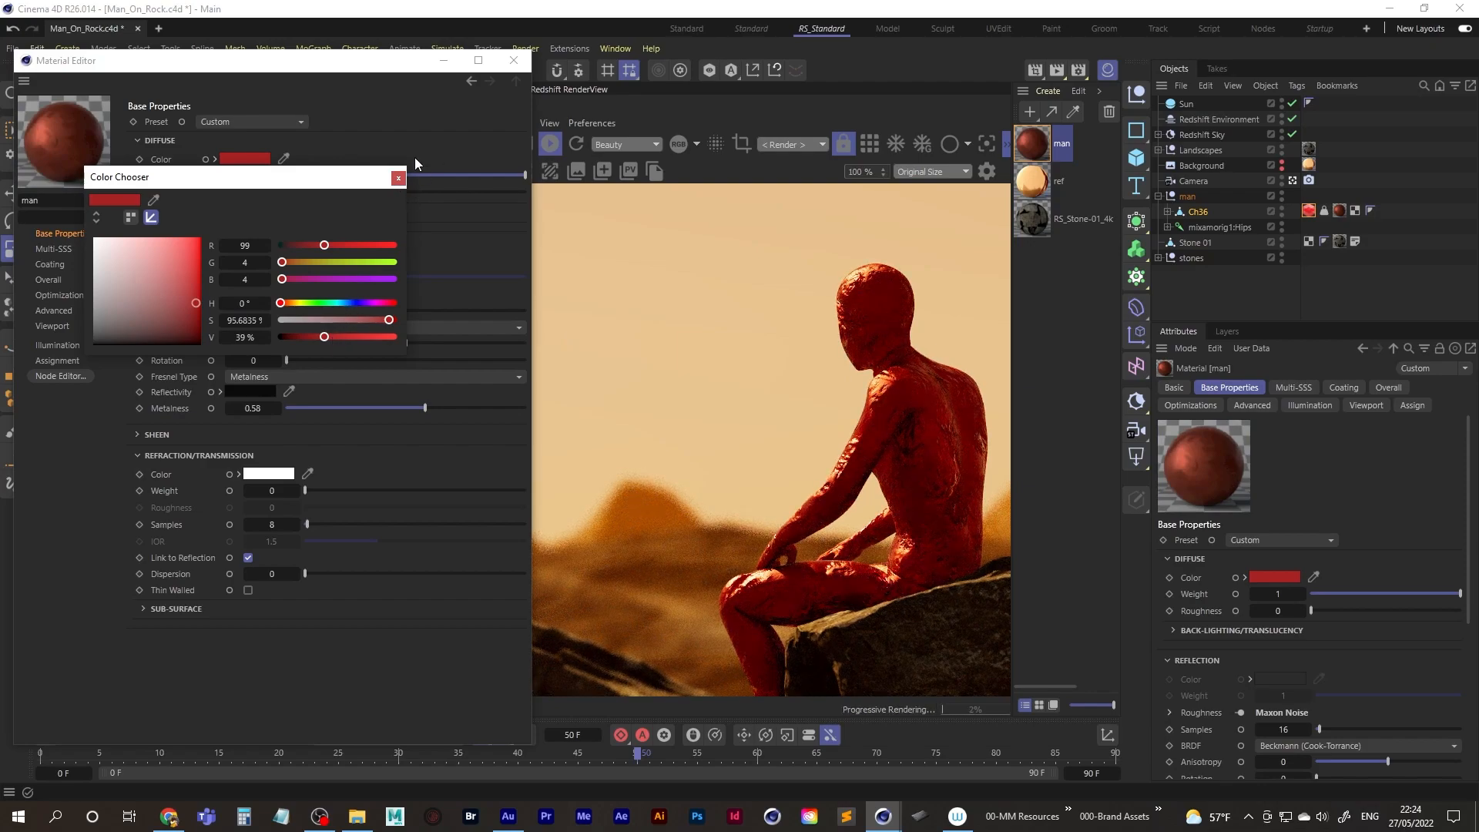
pyautogui.click(399, 178)
pyautogui.click(512, 61)
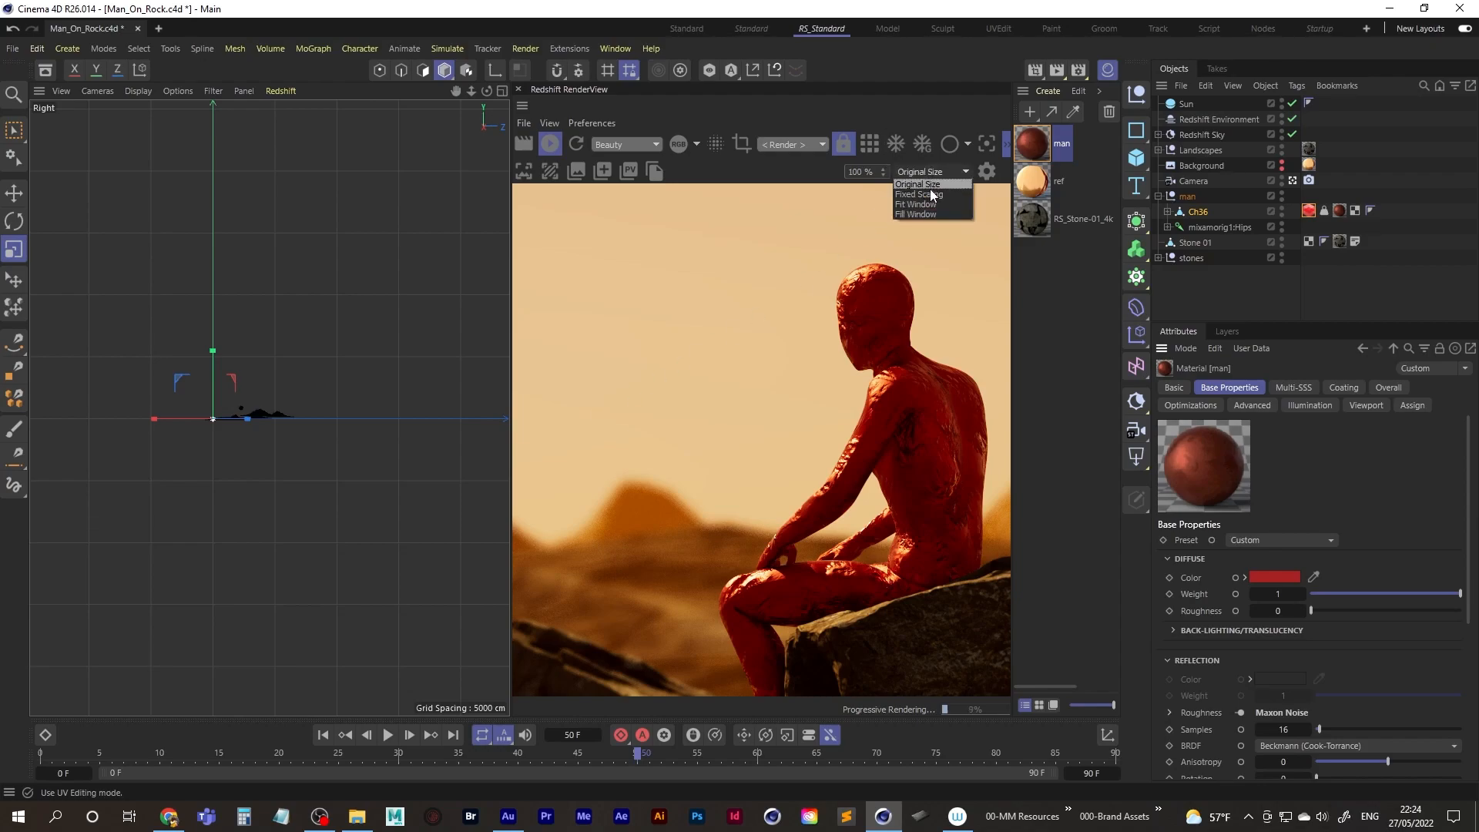
# Step: Fit the render to the window, create a Redshift Incandescent material, and assign it to the Sun object
pyautogui.click(926, 204)
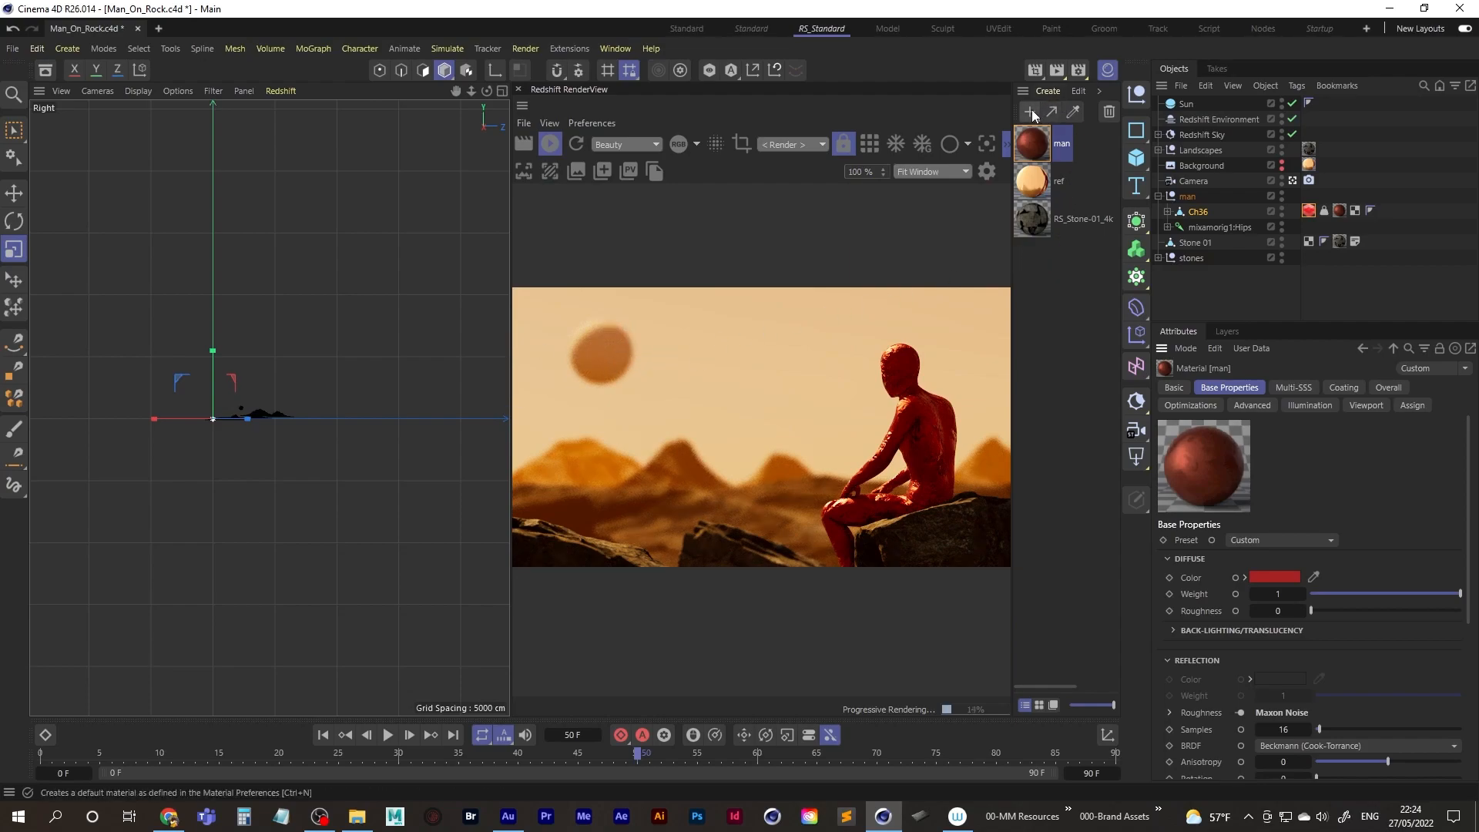
pyautogui.click(1047, 91)
pyautogui.moveTo(1079, 138)
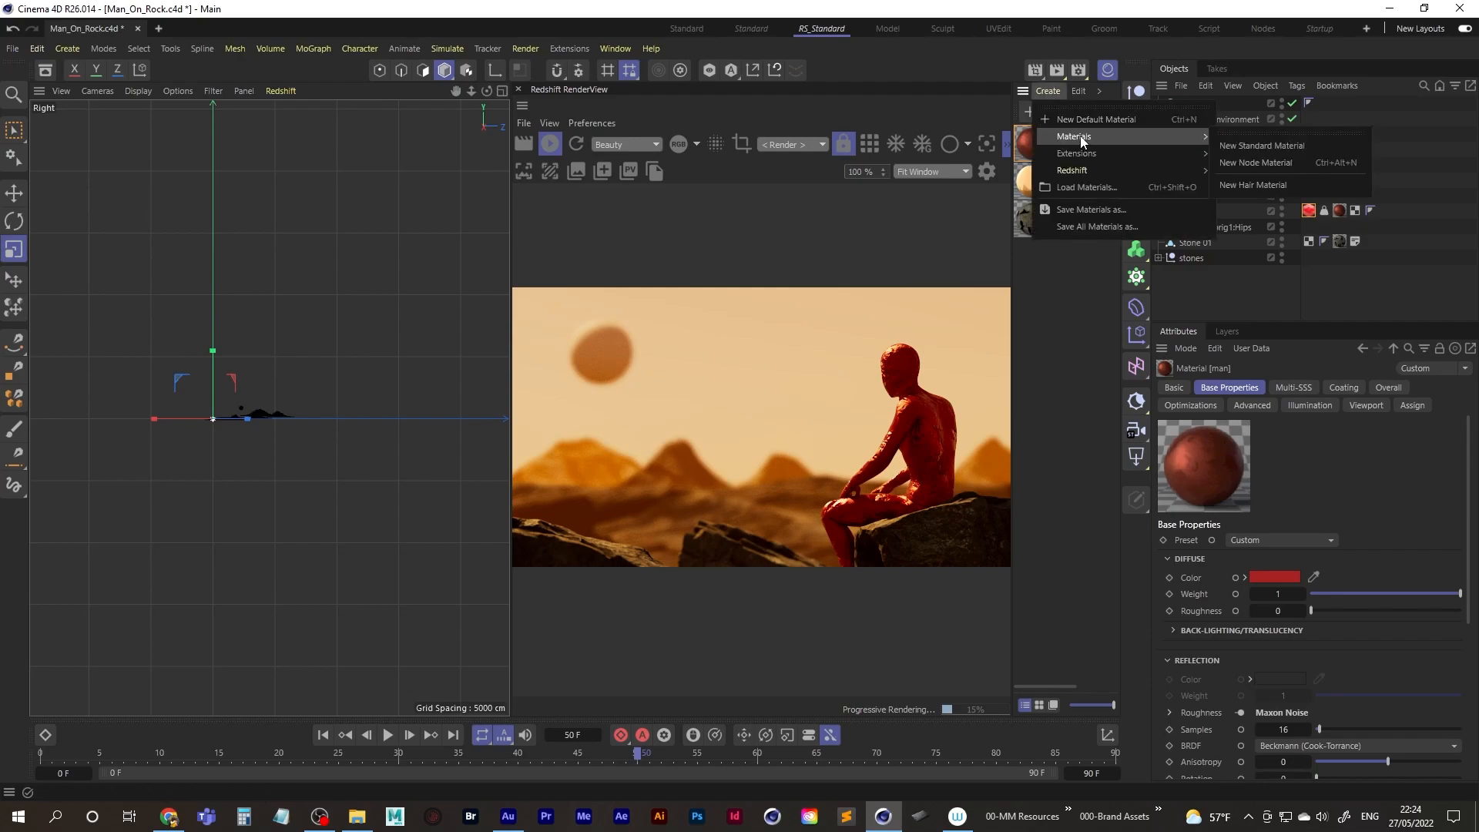
pyautogui.moveTo(1078, 170)
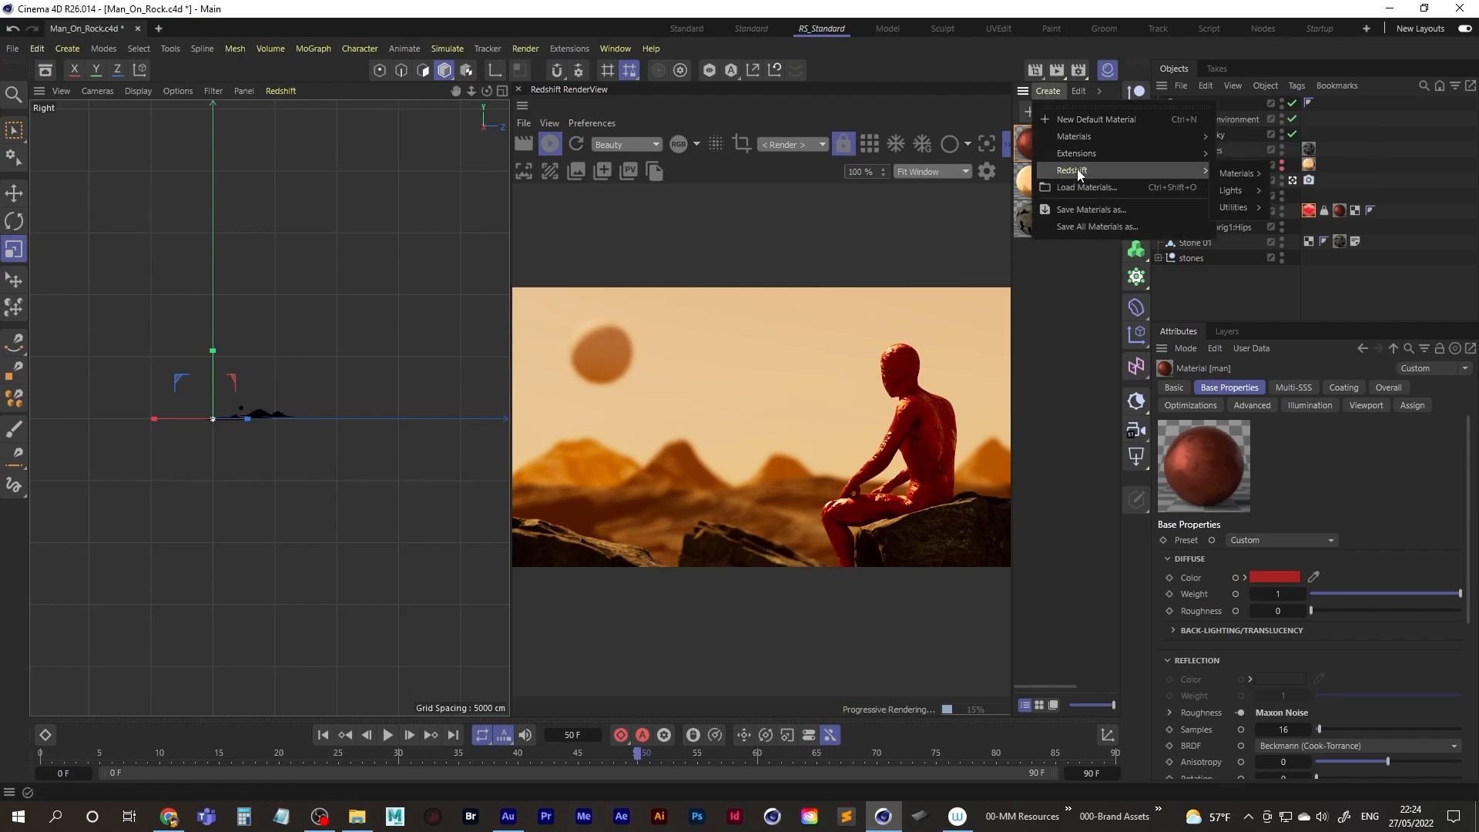
pyautogui.moveTo(1241, 172)
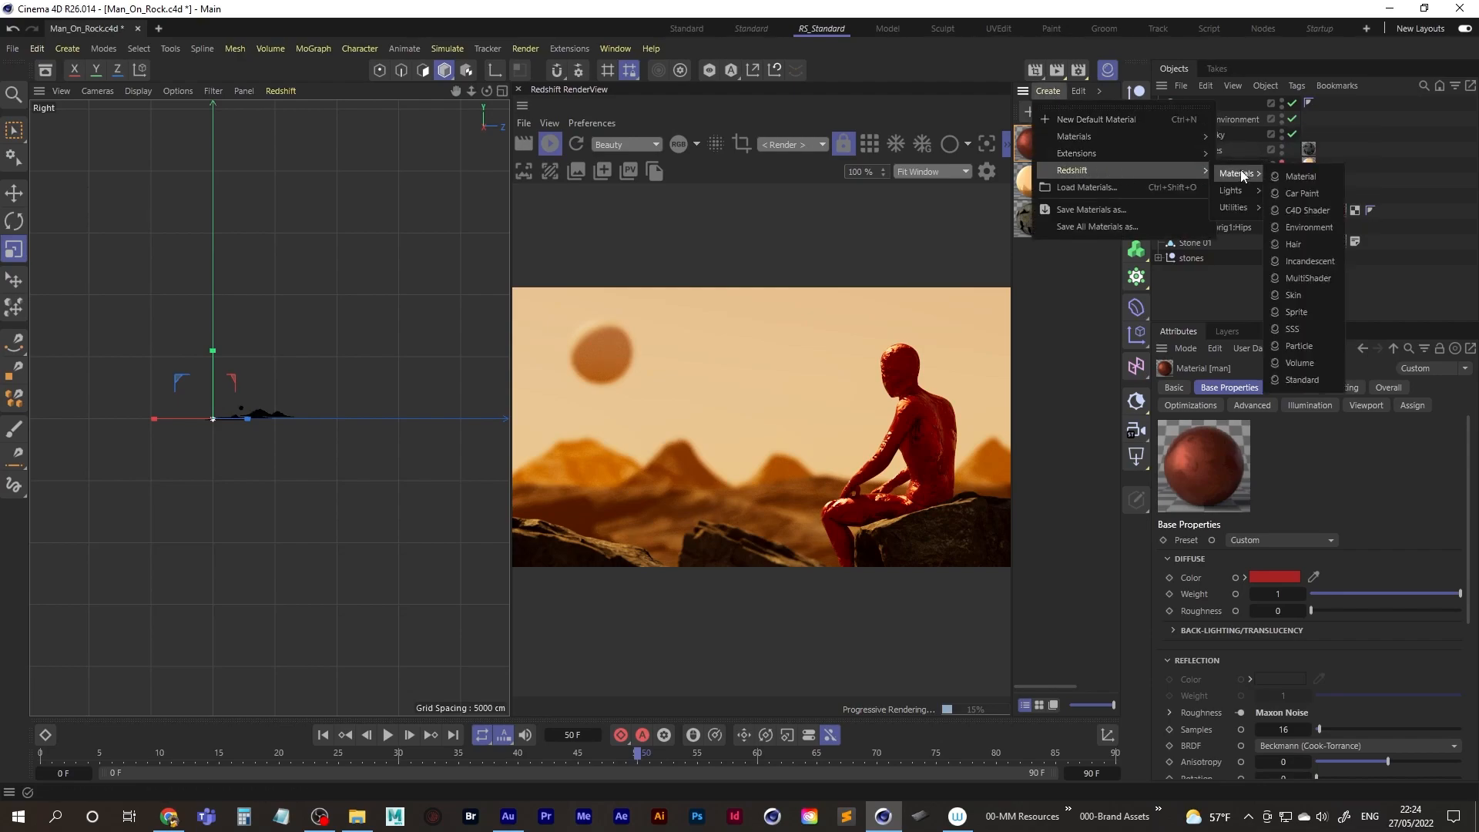
pyautogui.click(1308, 262)
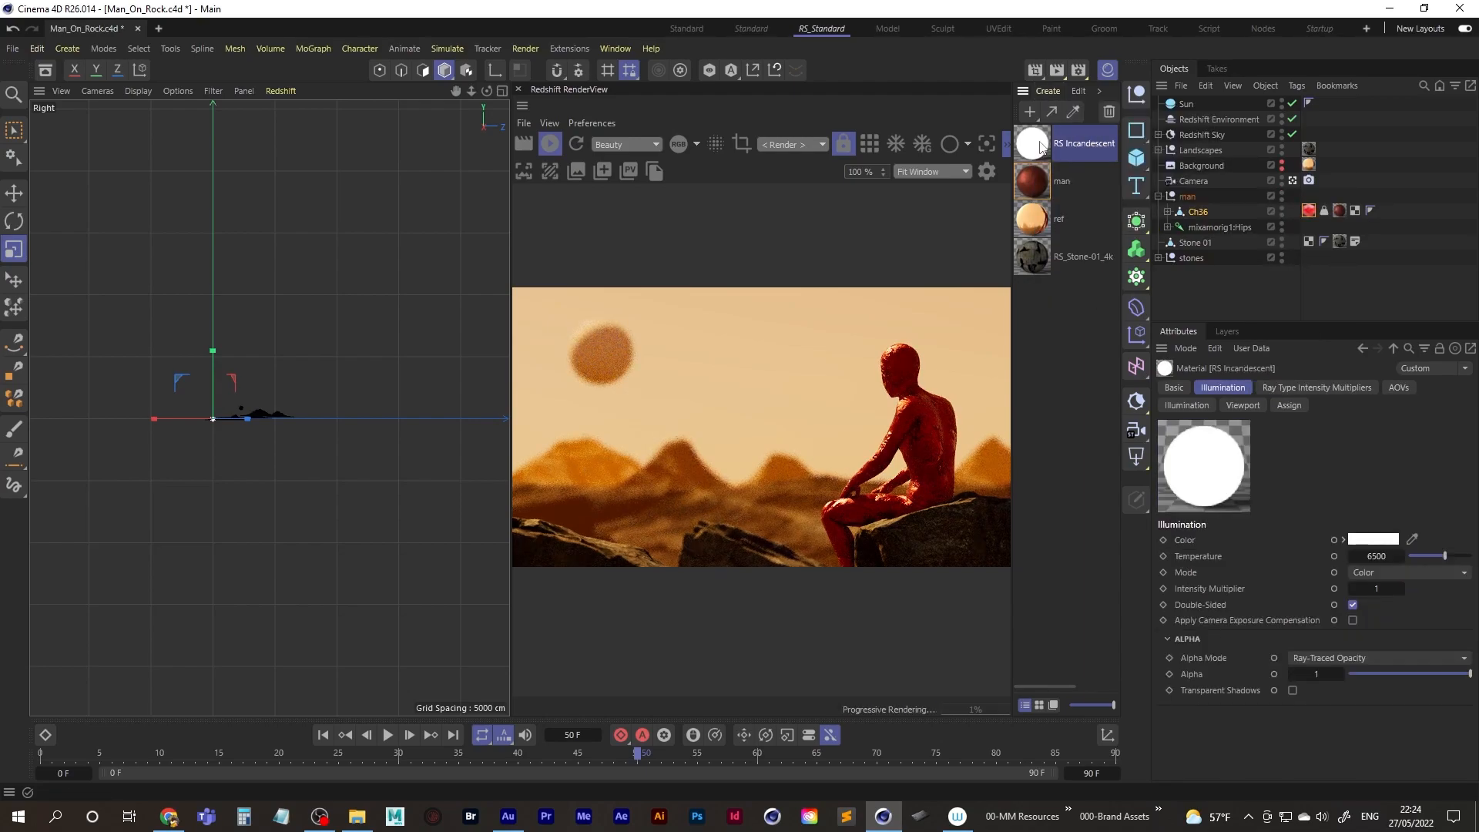
pyautogui.moveTo(1039, 149); pyautogui.dragTo(1195, 112)
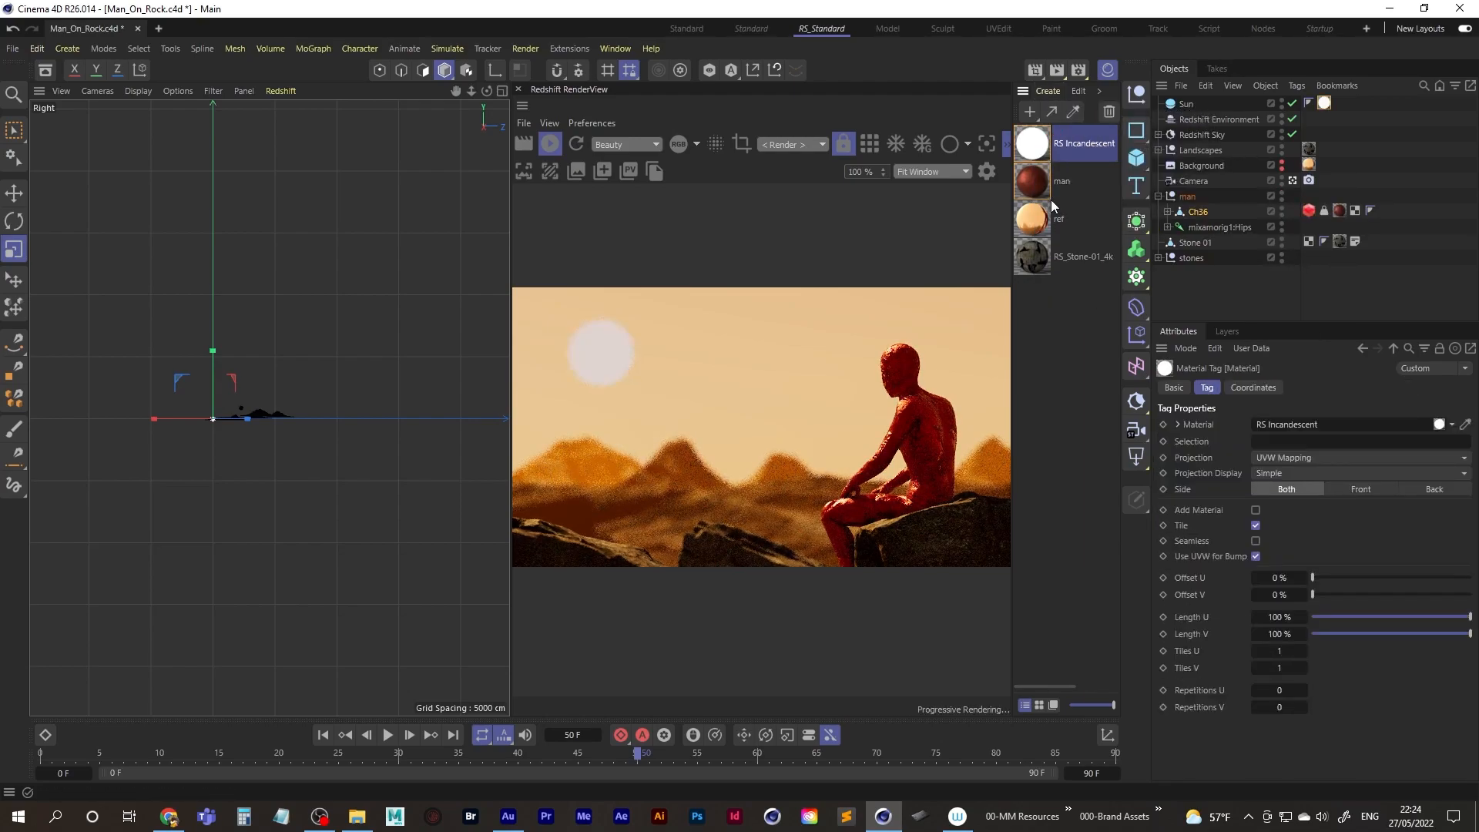
# Step: Set the RS Incandescent material's intensity multiplier to 150, raise it to 200, and close the material editor
pyautogui.click(1041, 151)
pyautogui.doubleClick(1042, 151)
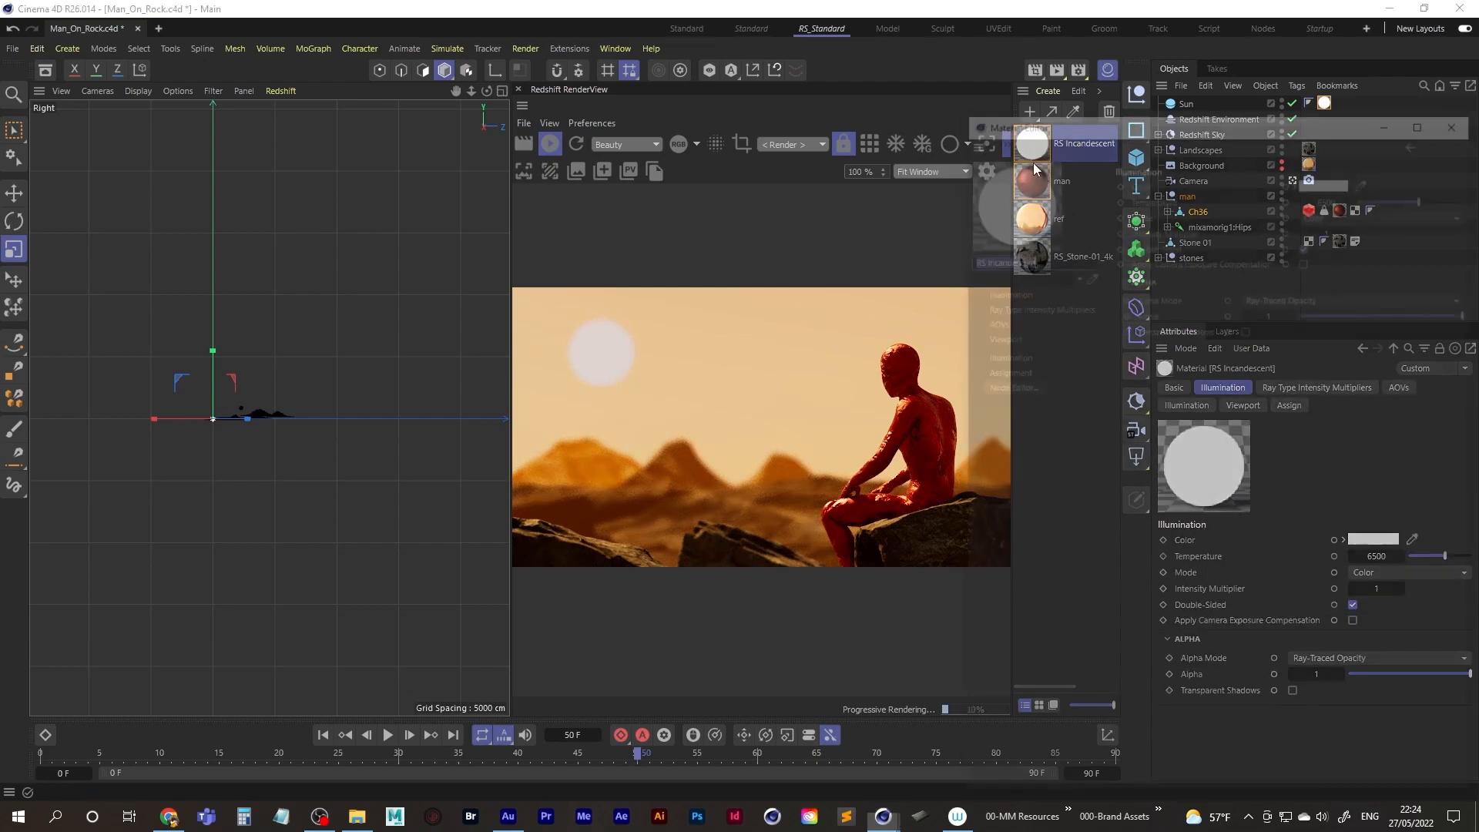
pyautogui.moveTo(1191, 127); pyautogui.dragTo(554, 76)
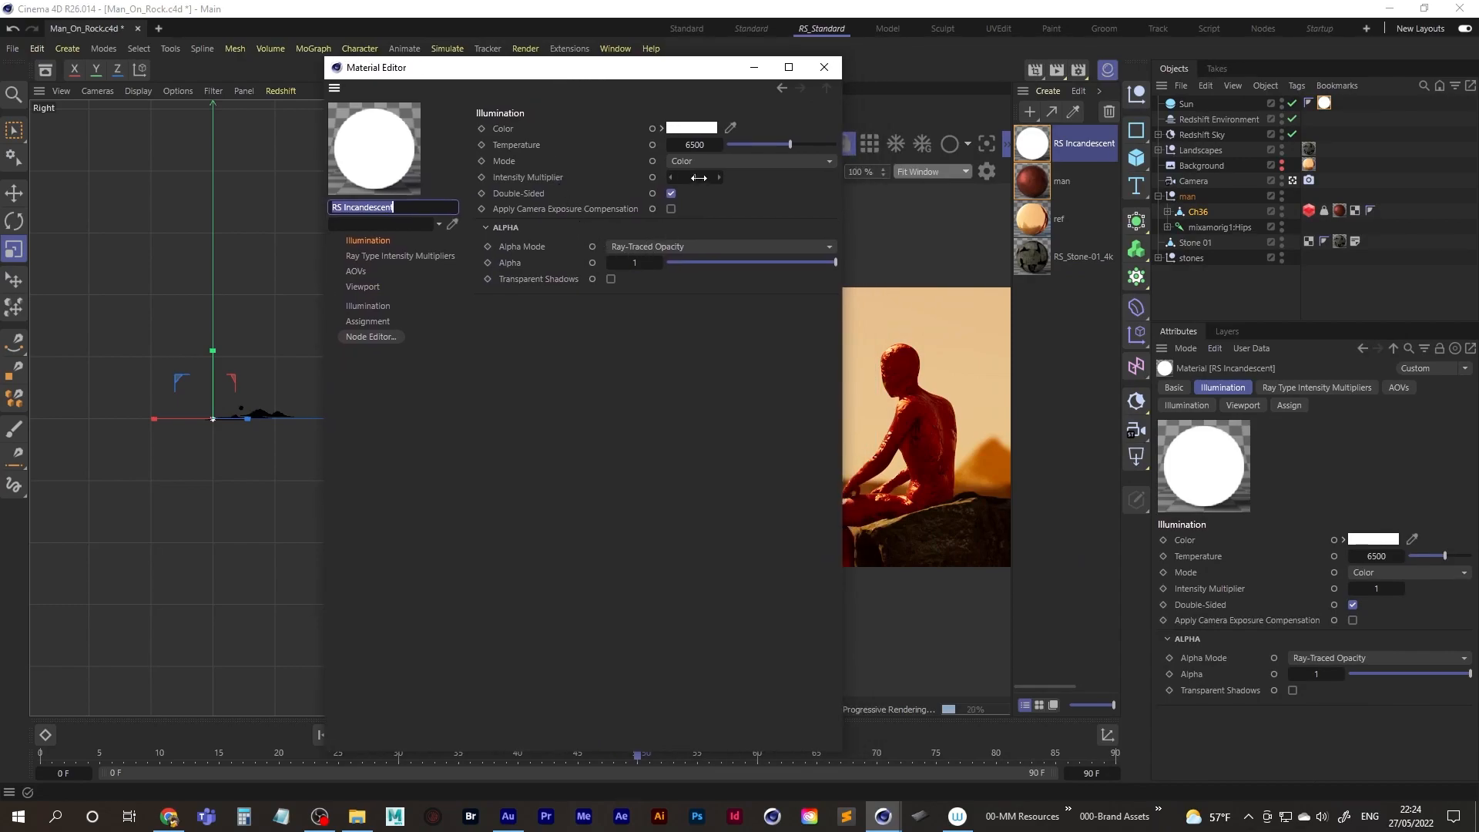
pyautogui.click(698, 178)
pyautogui.write('150')
pyautogui.press('Return')
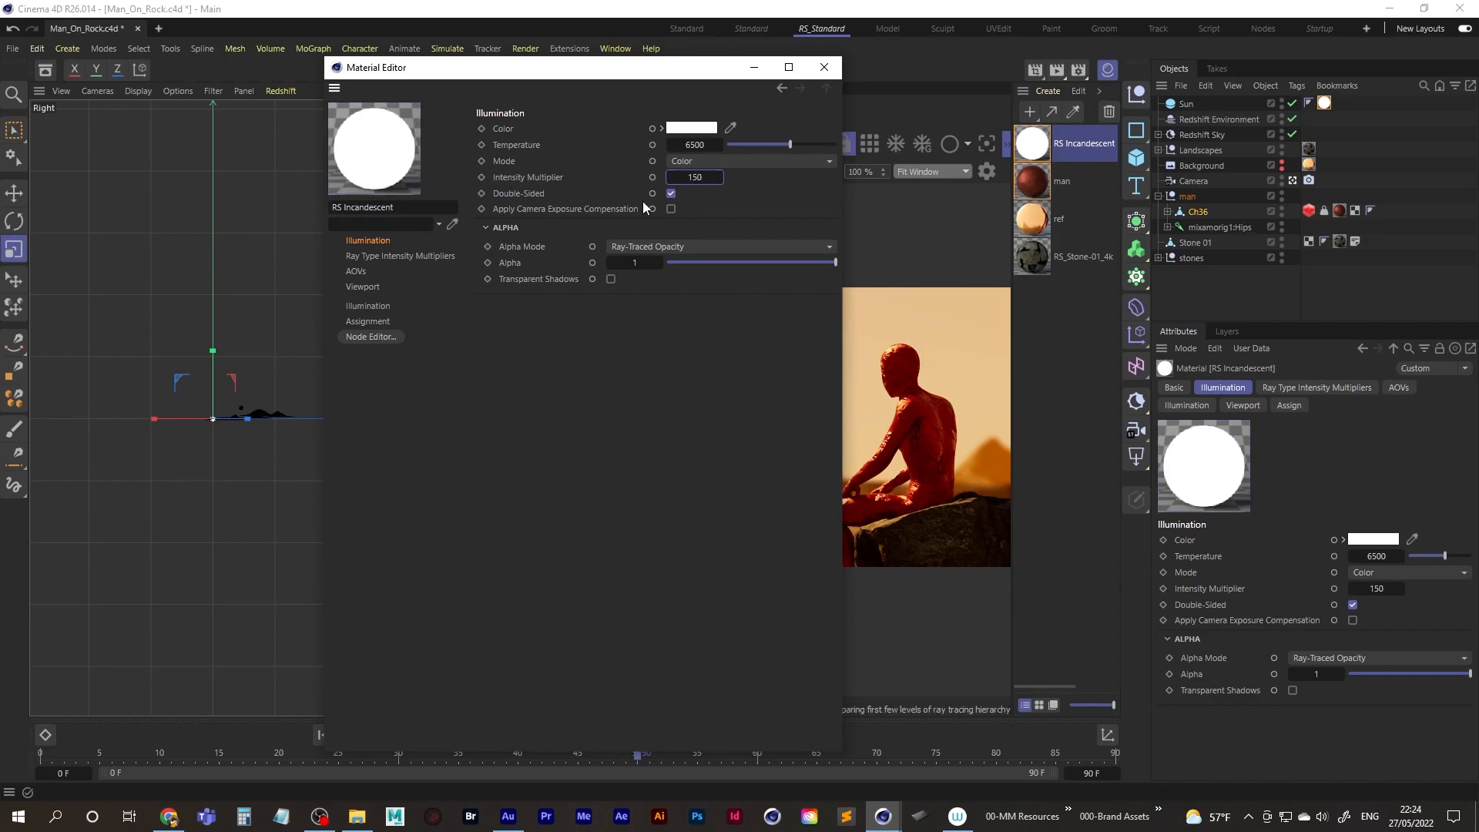
pyautogui.moveTo(555, 67); pyautogui.dragTo(242, 79)
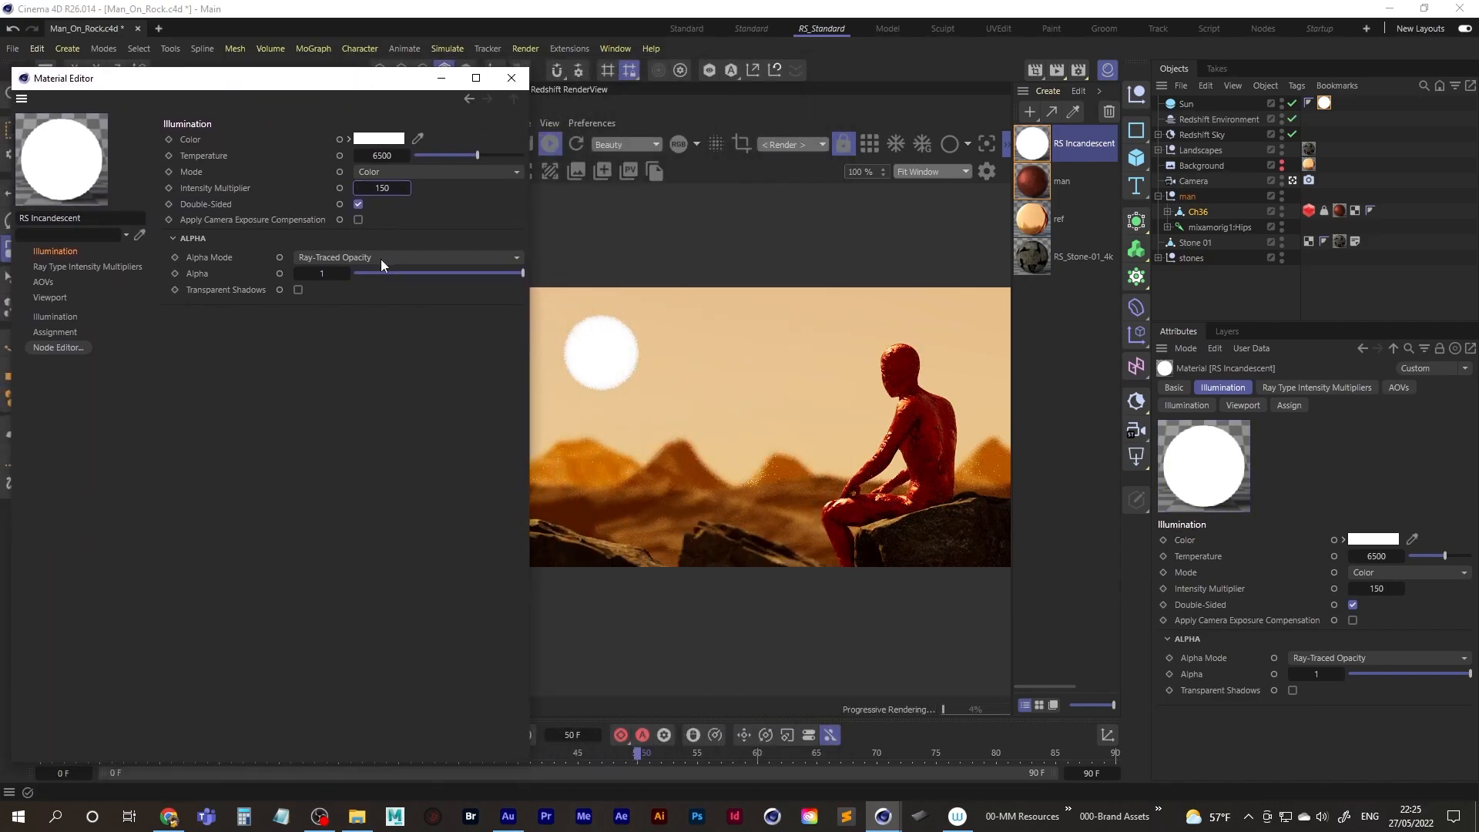
pyautogui.click(384, 187)
pyautogui.write('200')
pyautogui.press('Return')
pyautogui.click(511, 79)
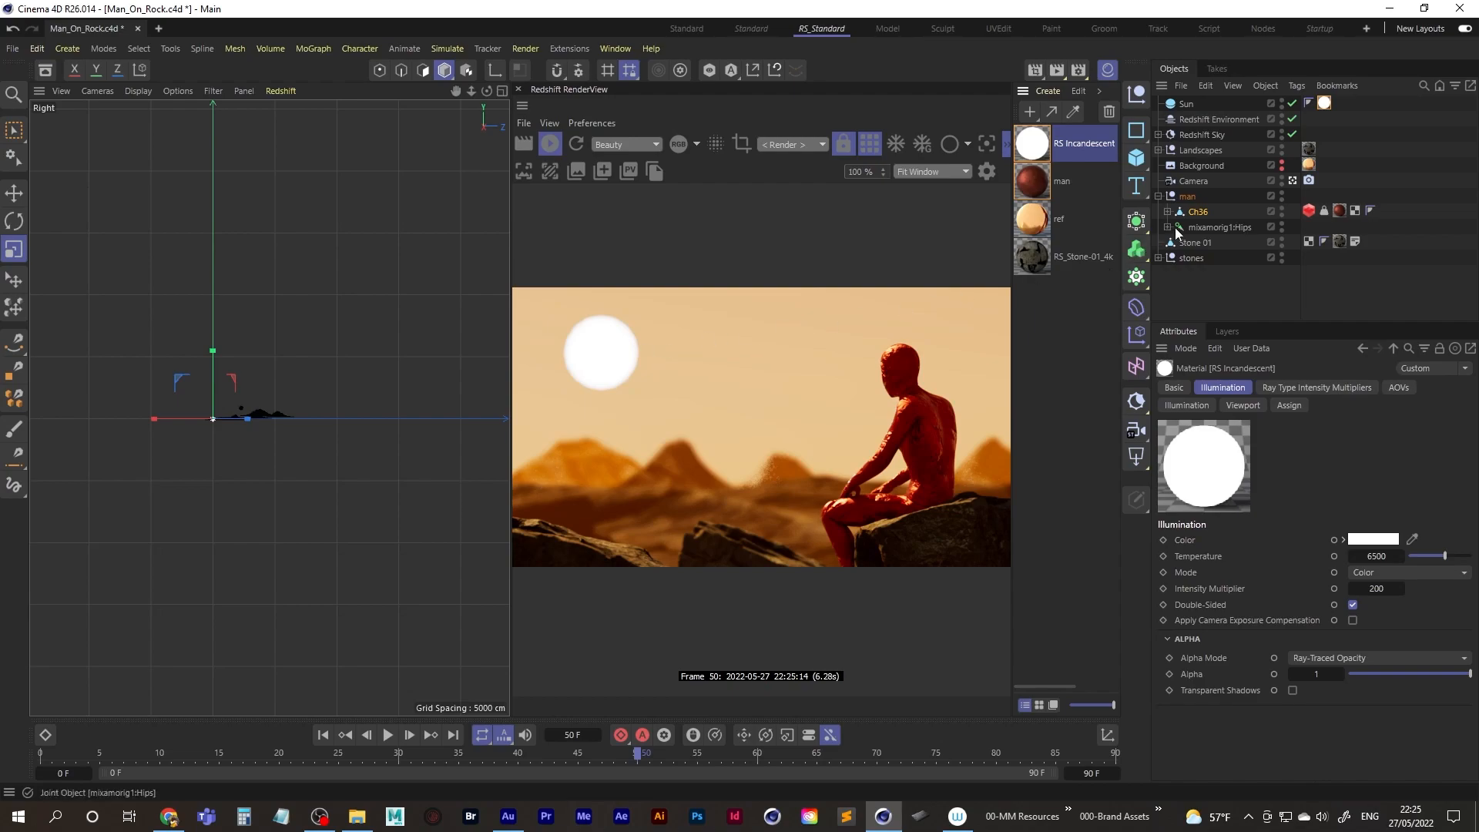
# Step: Add a Redshift Object tag to the Sun and enable its geometry override and tessellation, returning the preview to progressive rendering
pyautogui.click(1210, 288)
pyautogui.click(1184, 104)
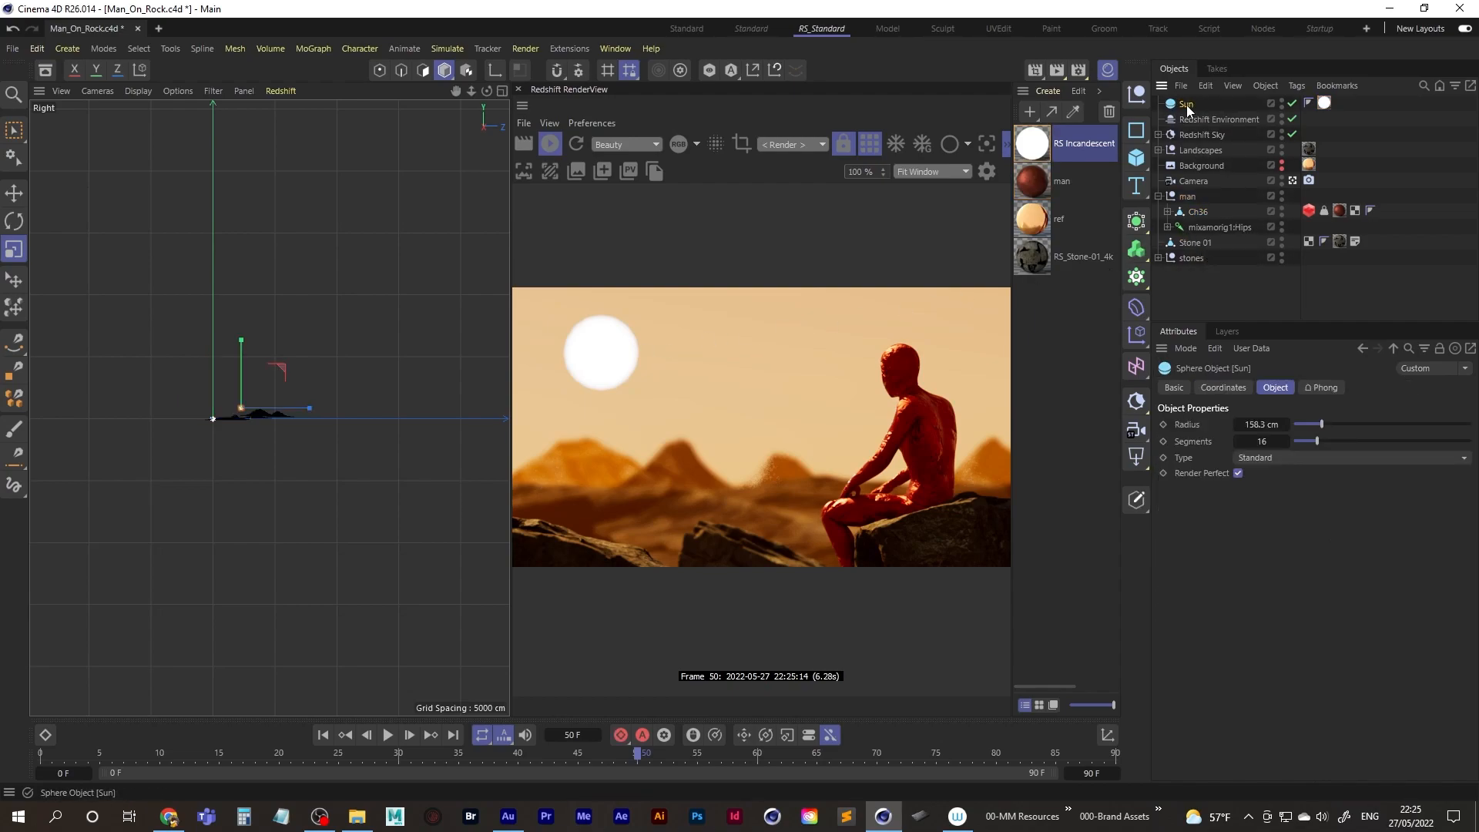
pyautogui.rightClick(1186, 105)
pyautogui.moveTo(1274, 206)
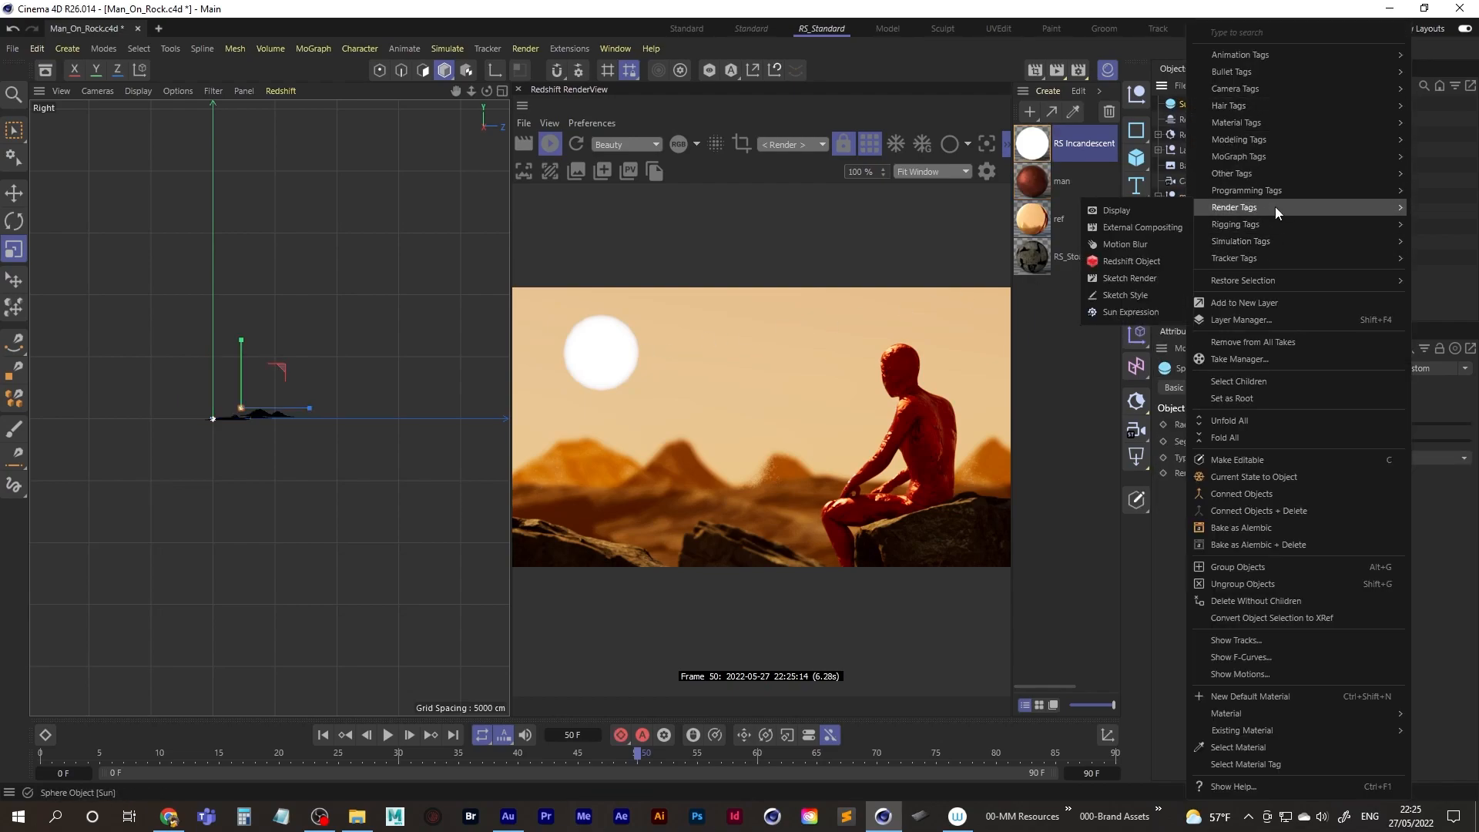
pyautogui.click(1148, 261)
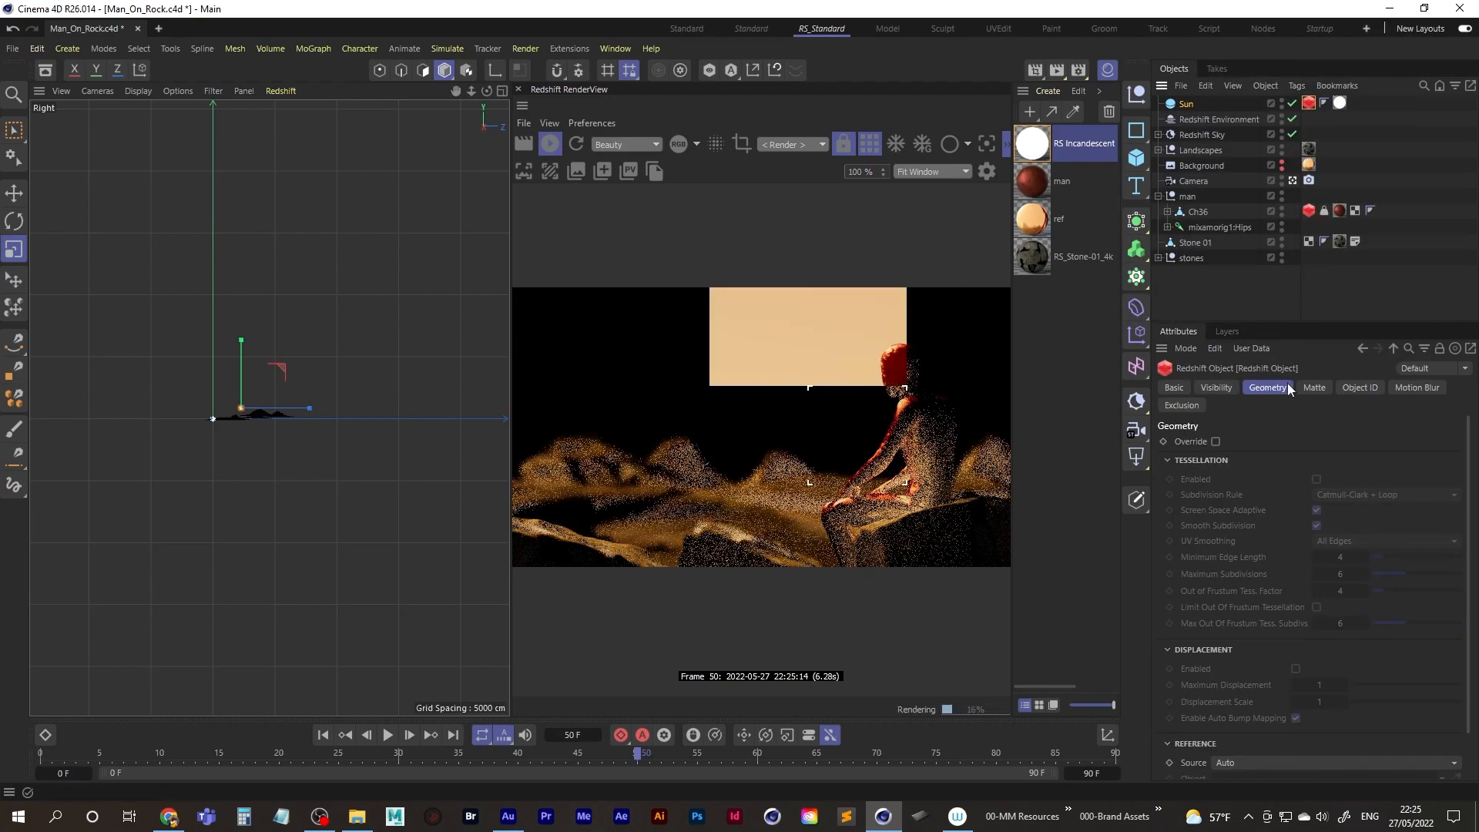
pyautogui.click(1215, 442)
pyautogui.click(1317, 479)
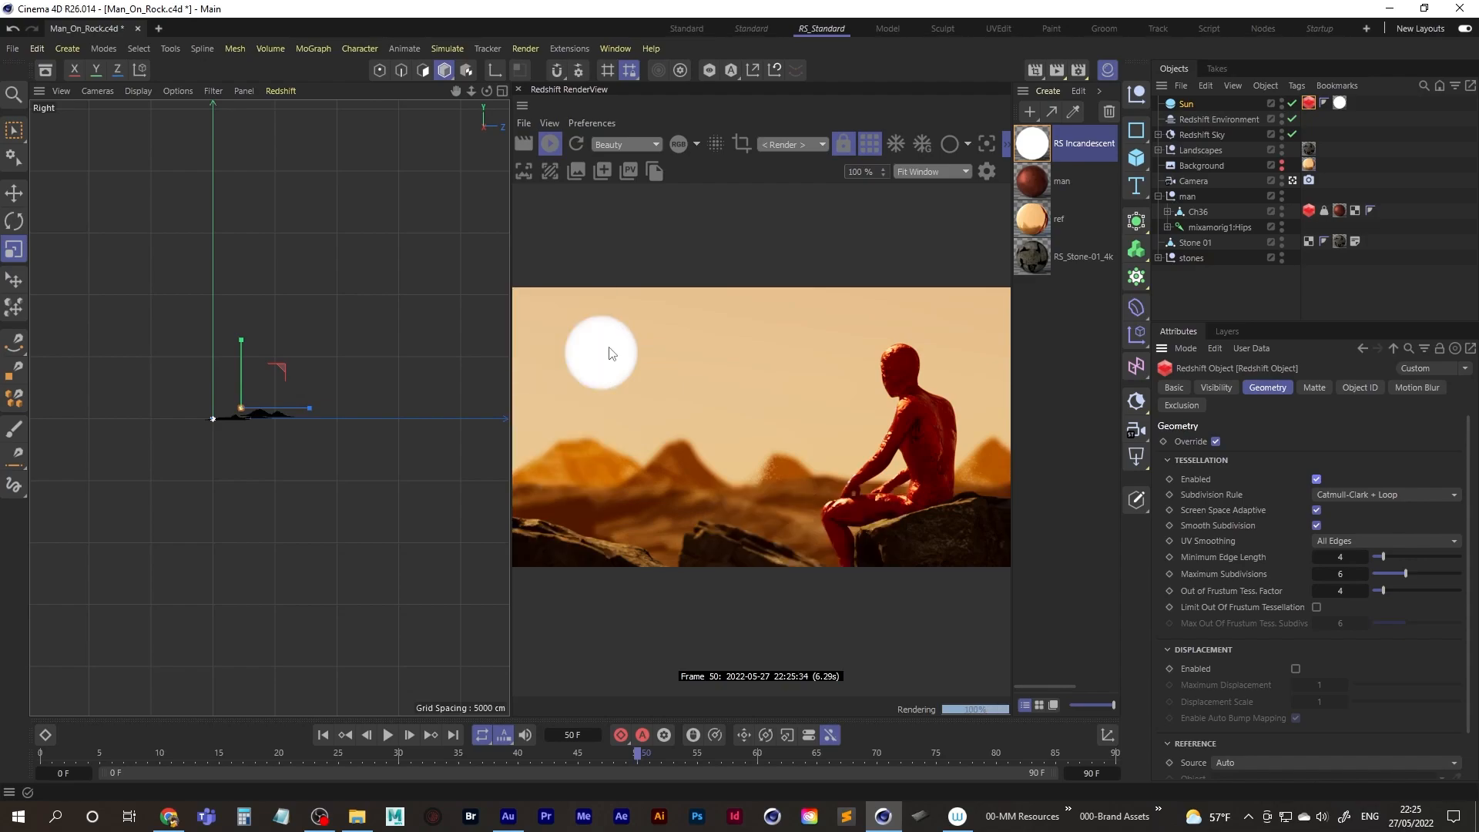
pyautogui.click(869, 146)
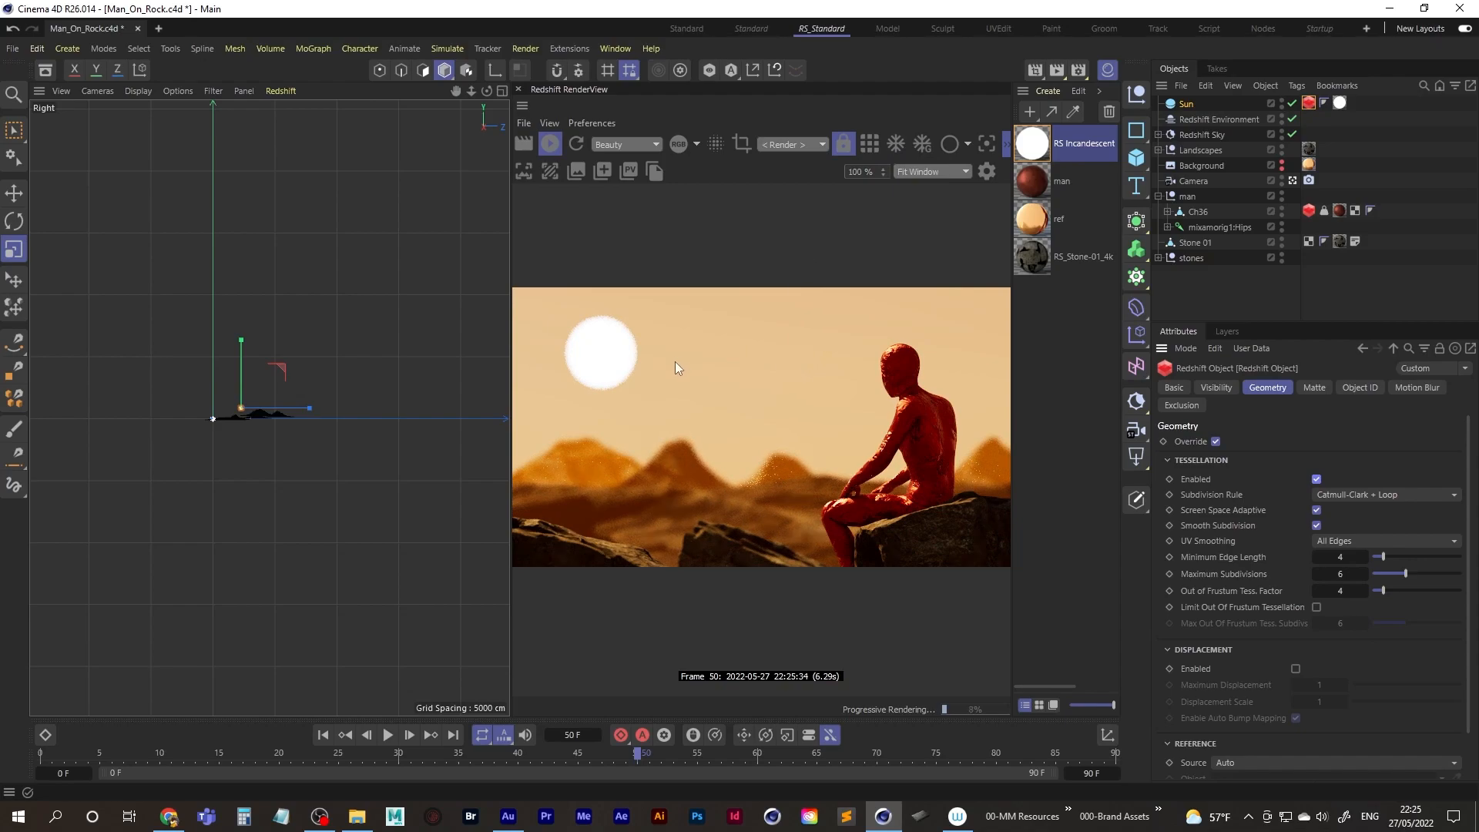
# Step: Maximize the Perspective viewport and stop the live render preview
pyautogui.middleClick(386, 330)
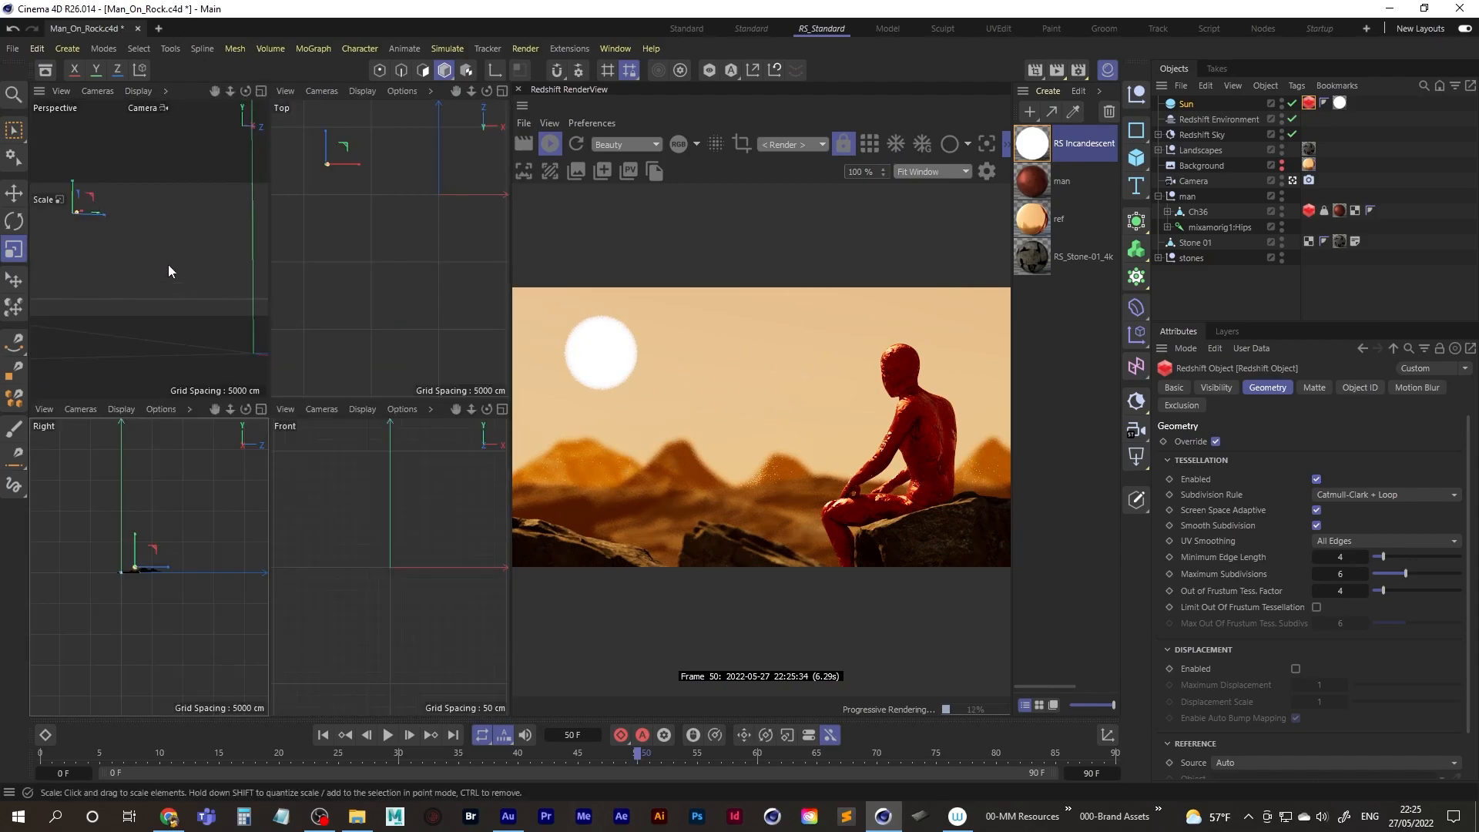
pyautogui.middleClick(145, 256)
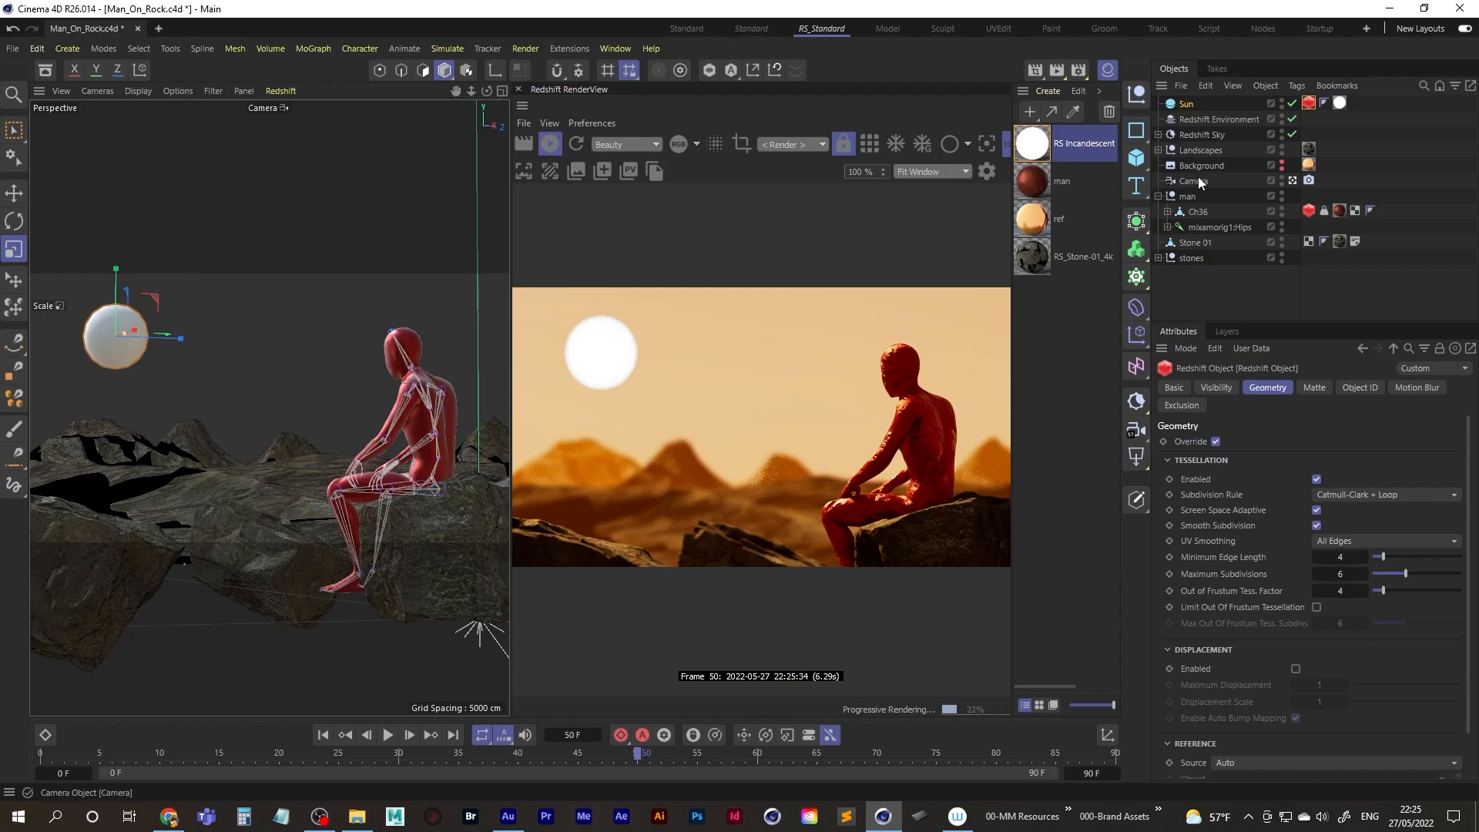
pyautogui.click(550, 146)
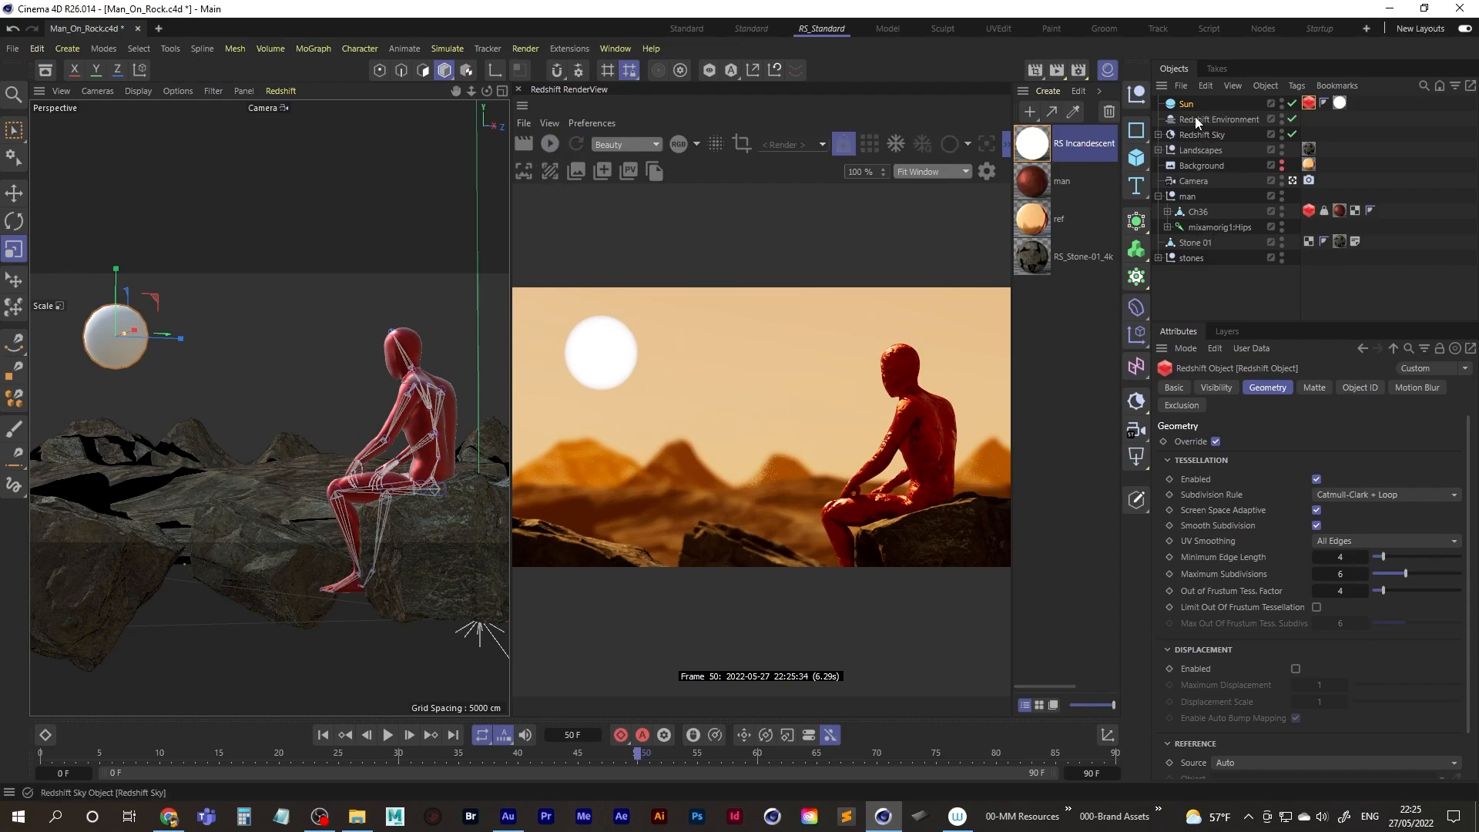
# Step: Keyframe the camera's X, Y and Z position and its heading, pitch and bank rotation at frame 0
pyautogui.click(1195, 180)
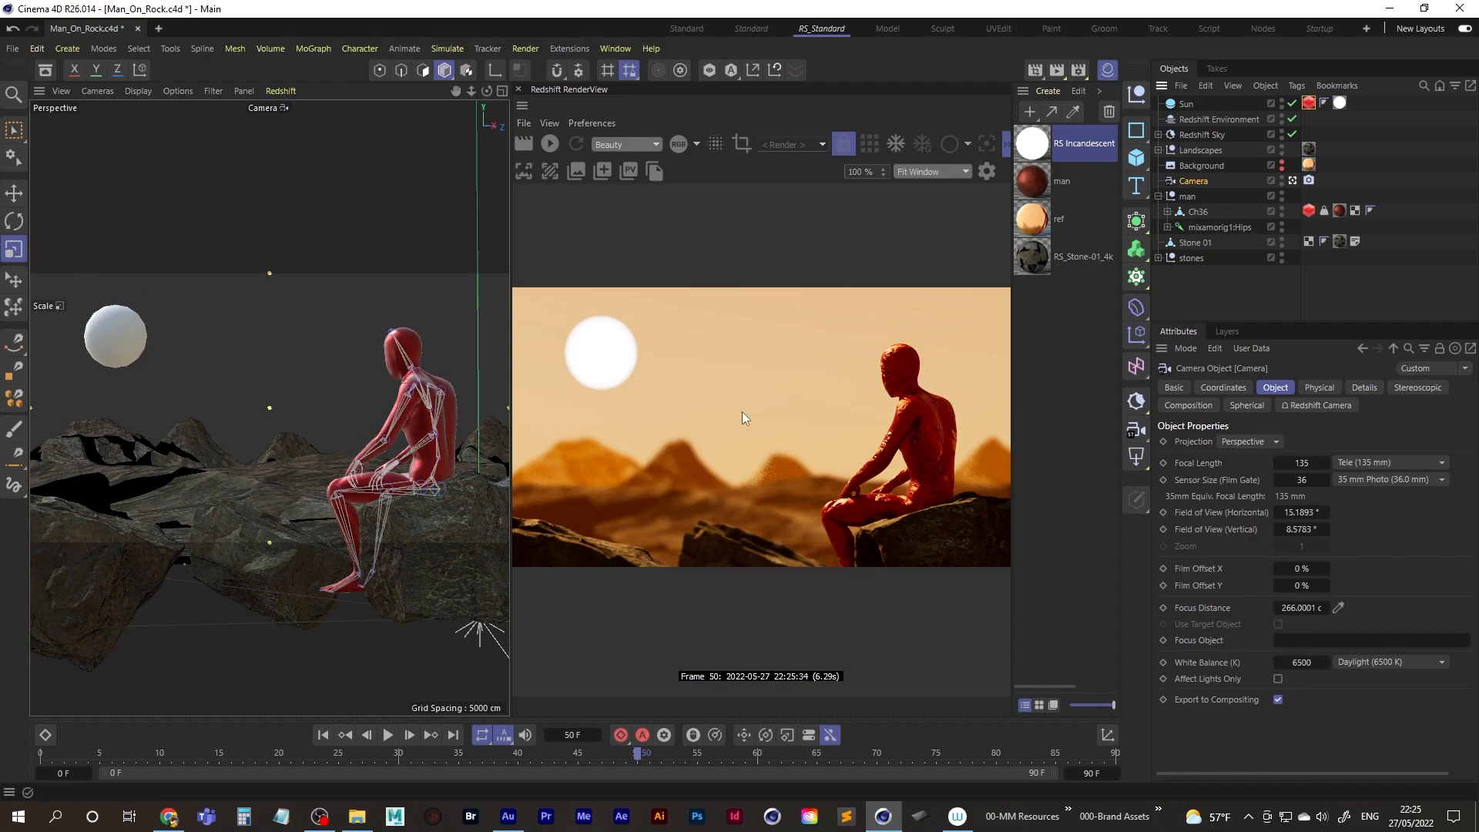
pyautogui.click(322, 735)
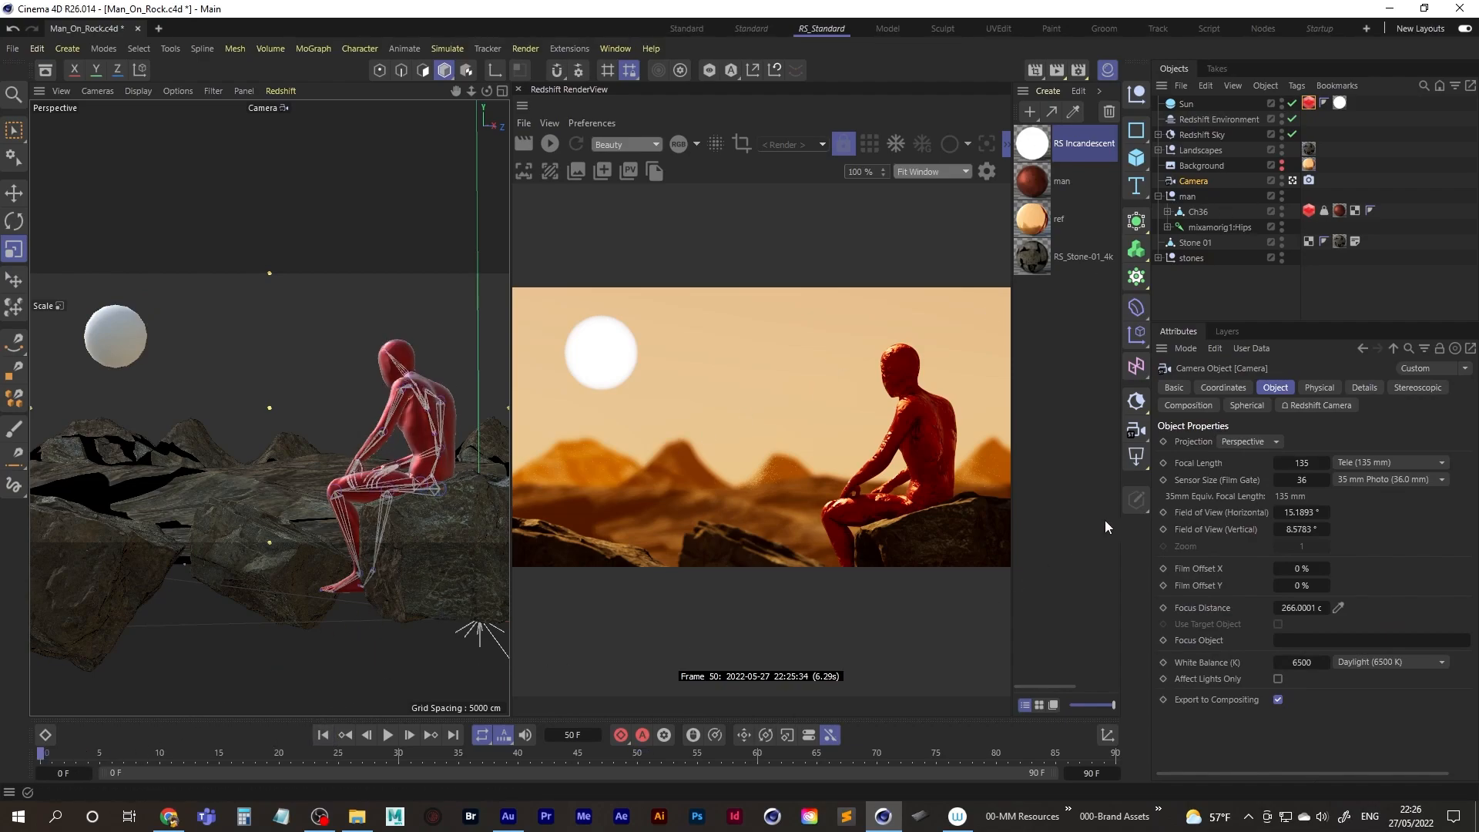
pyautogui.click(1223, 387)
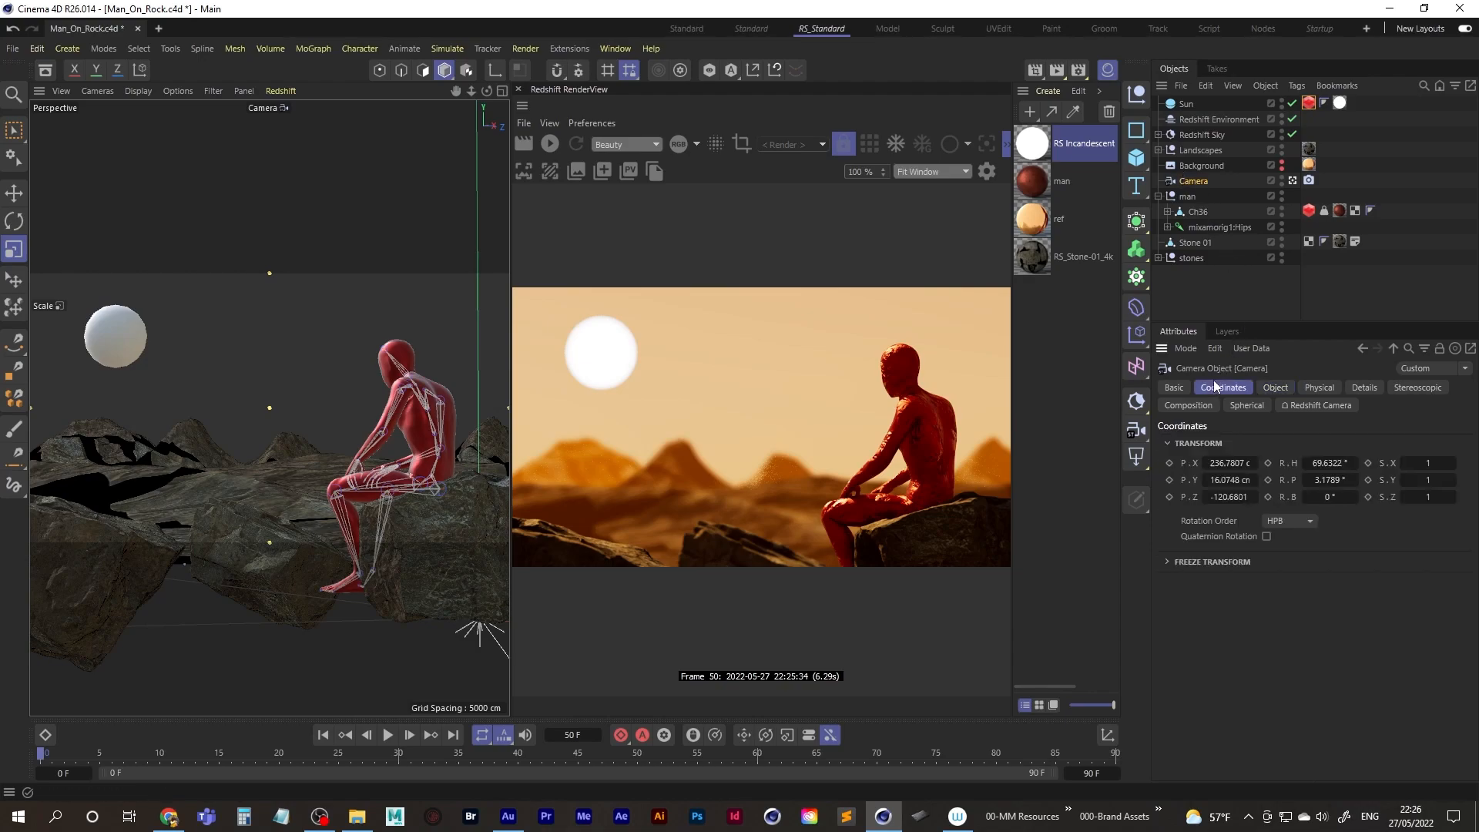
pyautogui.moveTo(1171, 494); pyautogui.dragTo(1171, 483)
pyautogui.press('F5')
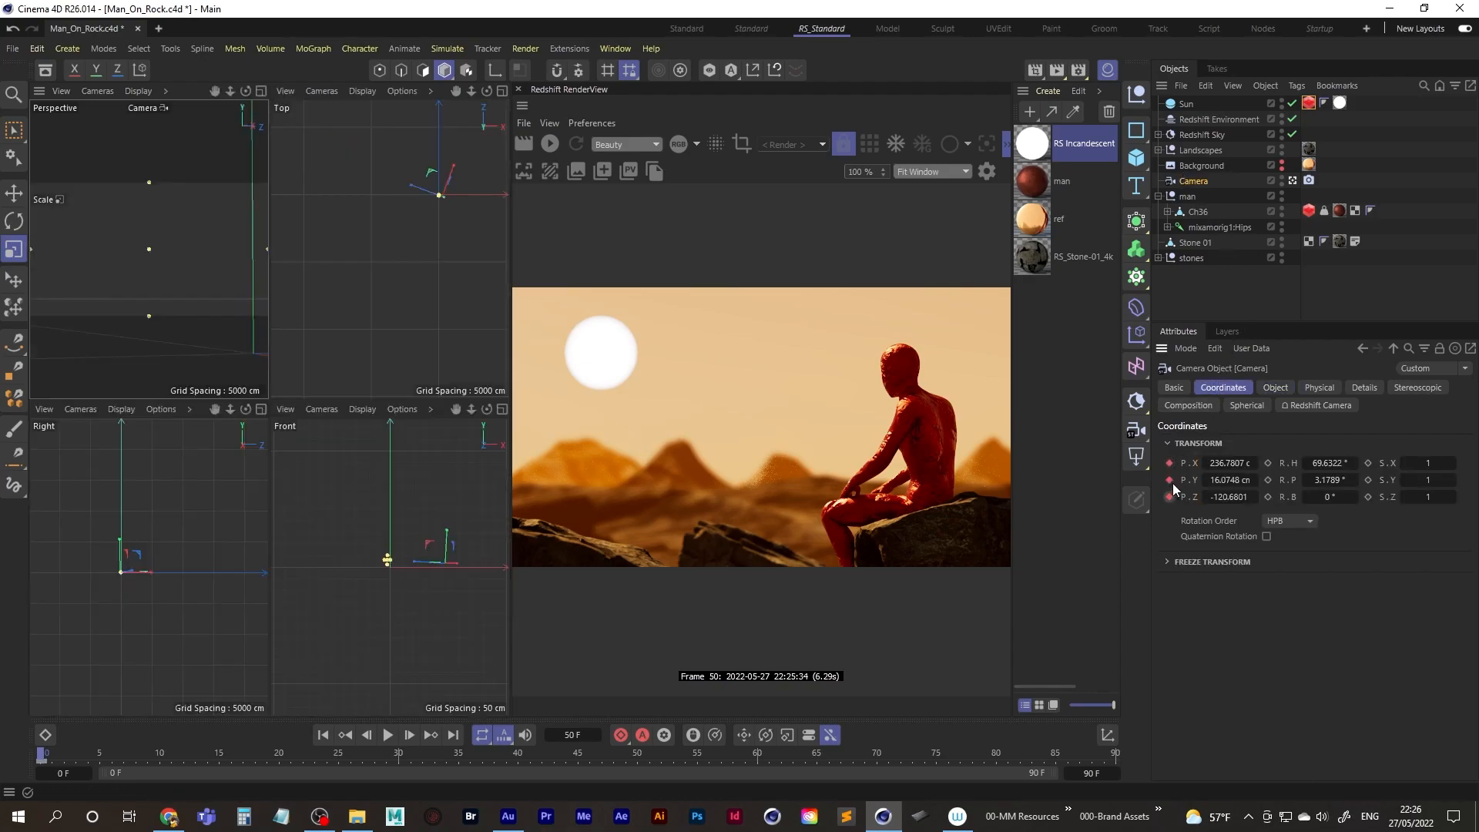
pyautogui.middleClick(198, 292)
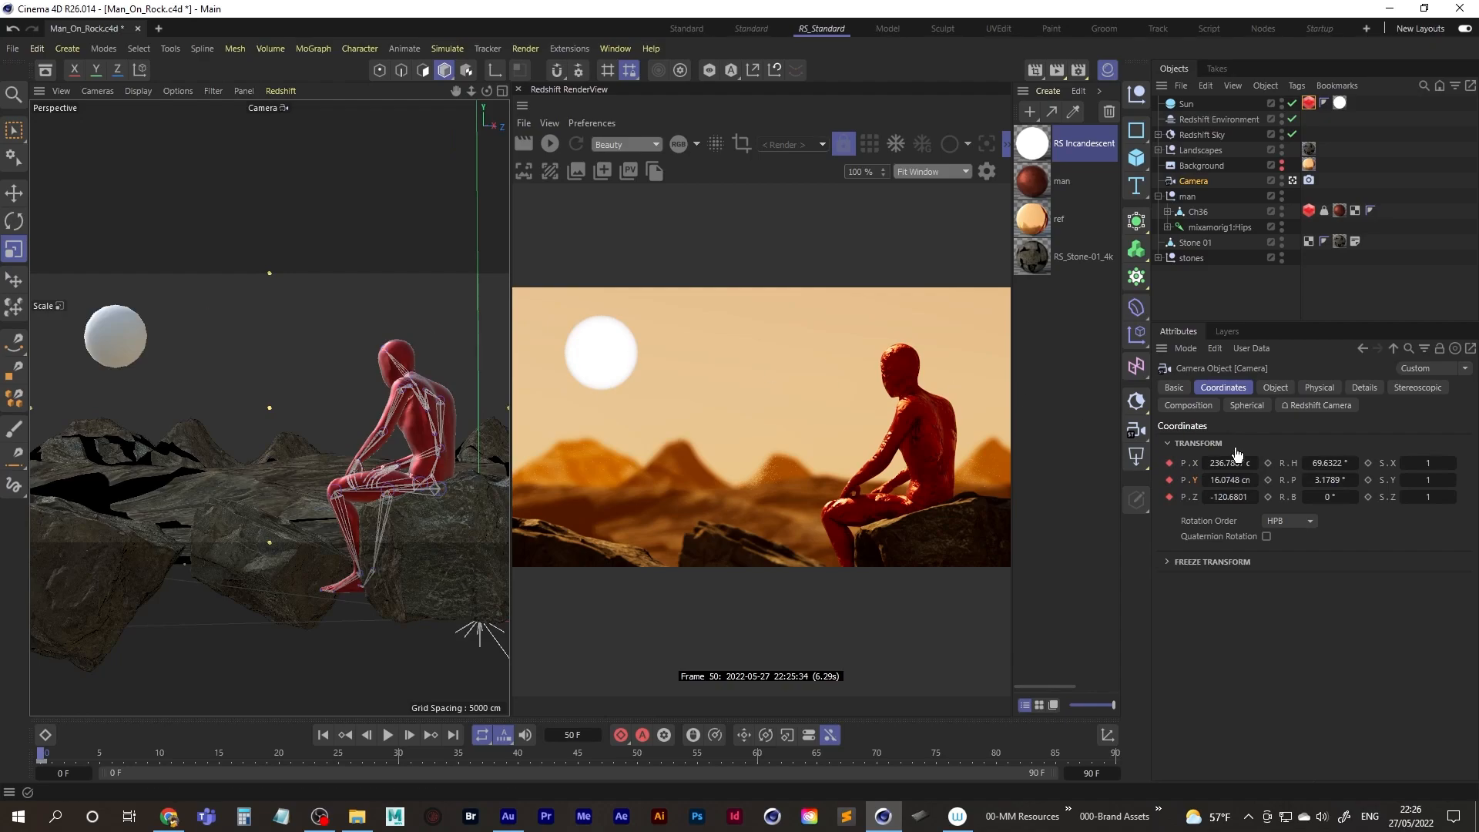
pyautogui.moveTo(1268, 463); pyautogui.dragTo(1268, 497)
# Step: Extend the timeline to 420 frames and move the camera's keyframes from the start to frame 360
pyautogui.moveTo(43, 761); pyautogui.dragTo(53, 761)
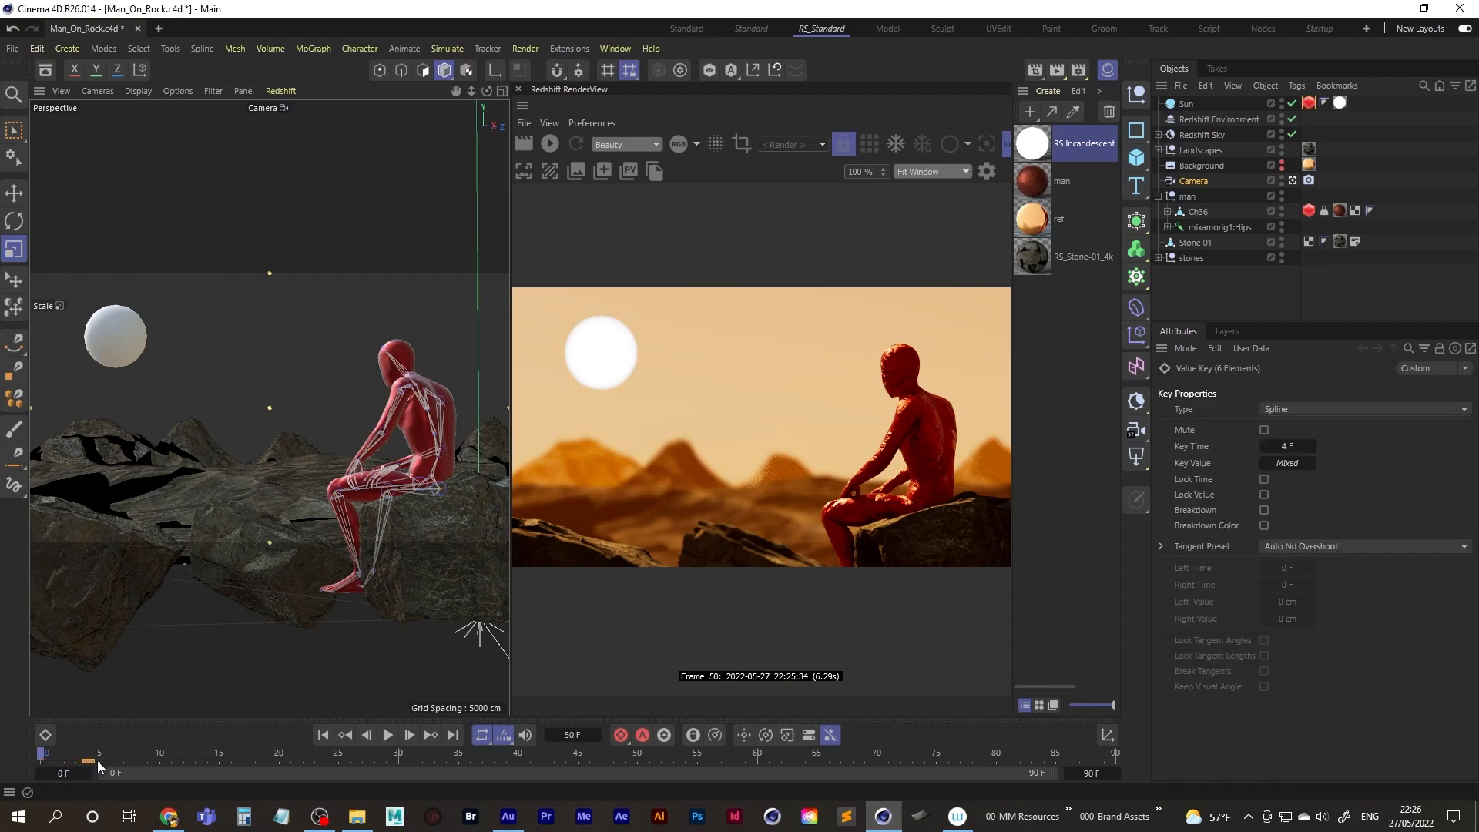
pyautogui.doubleClick(1092, 773)
pyautogui.write('420')
pyautogui.press('Return')
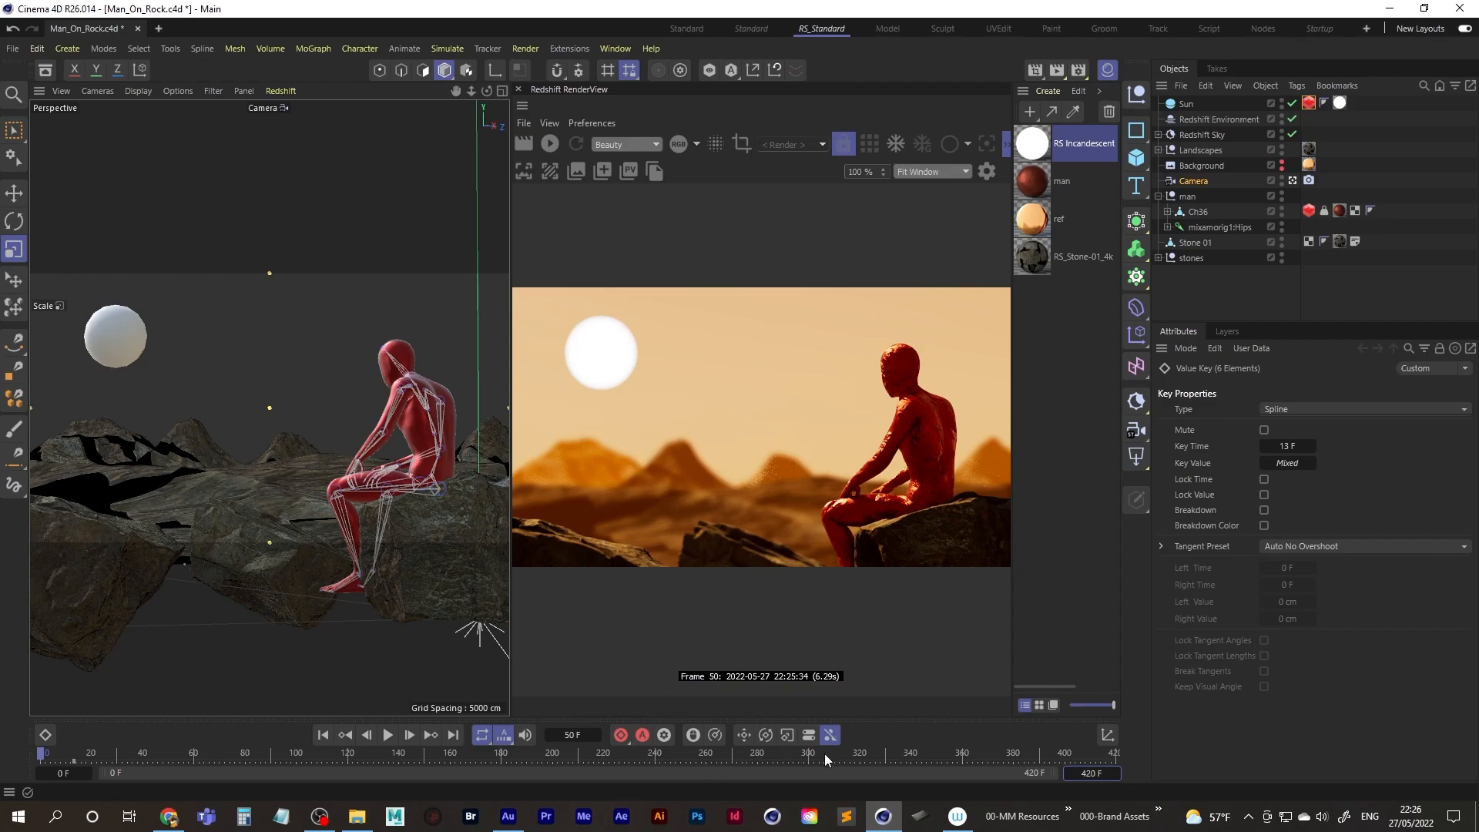
pyautogui.moveTo(74, 765); pyautogui.dragTo(788, 760)
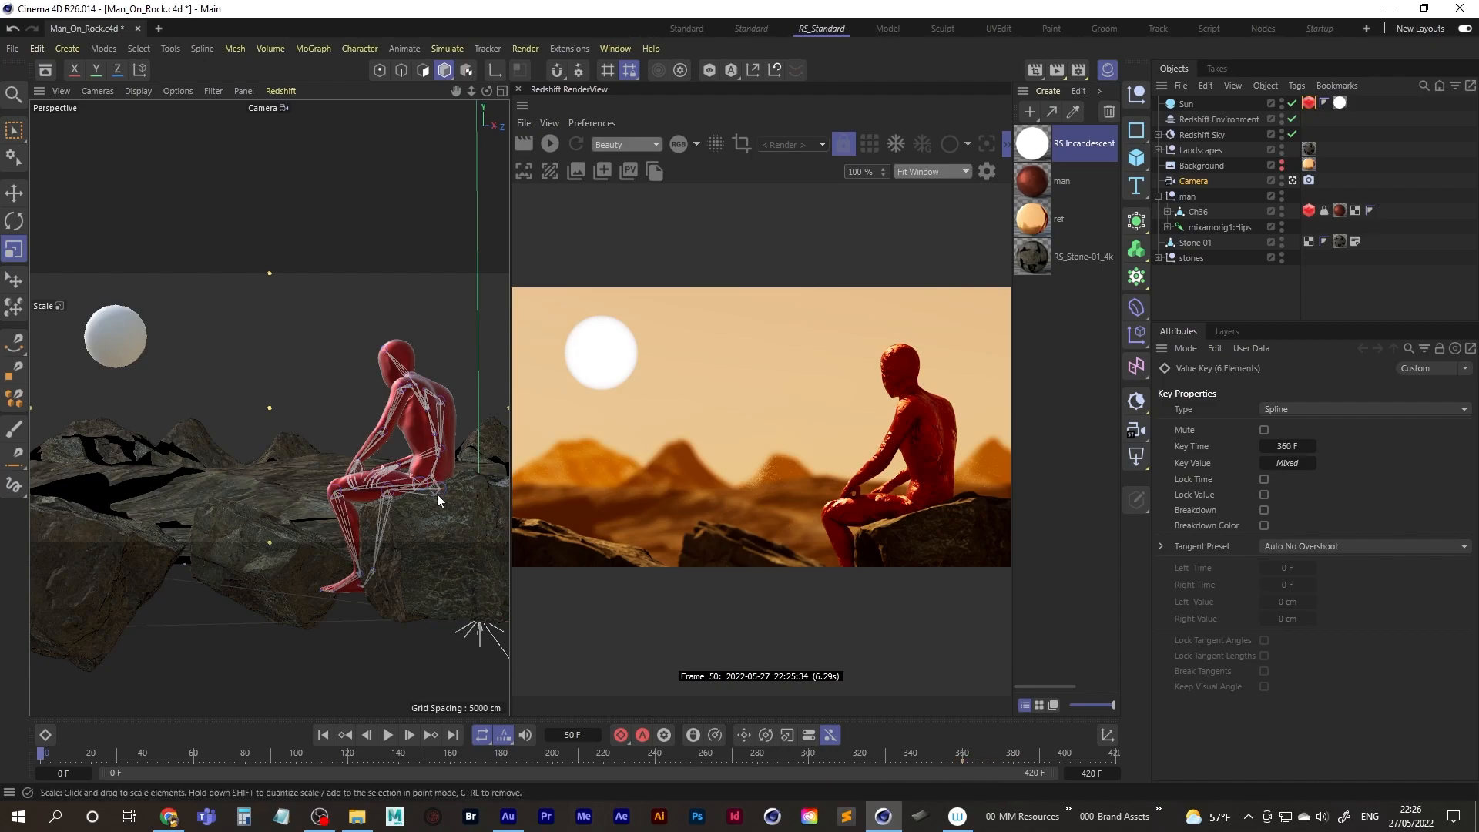
# Step: Check frame 360, return to frame 0, and pan the camera upward so the man sits low in the frame
pyautogui.click(962, 757)
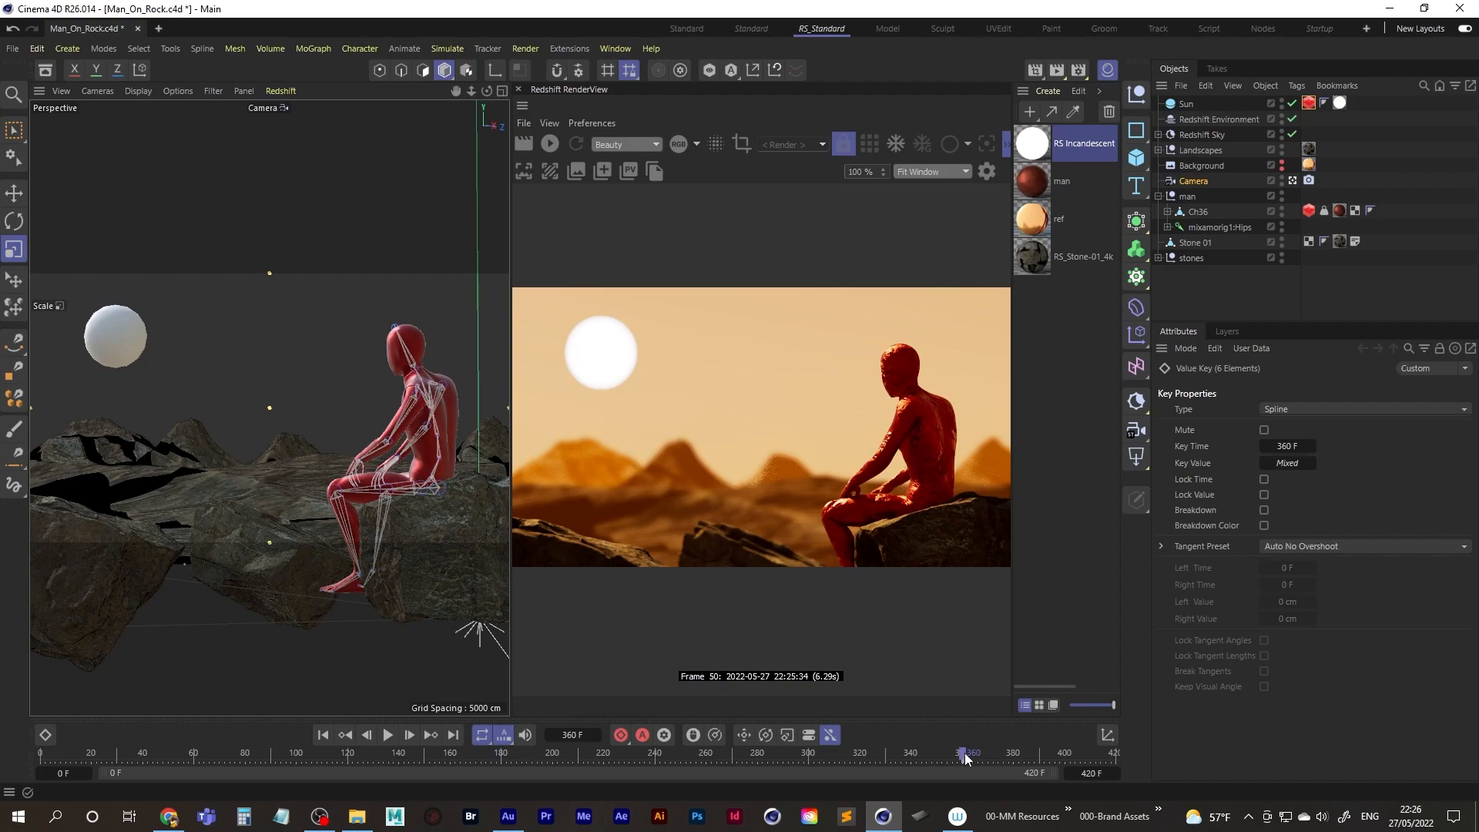
pyautogui.moveTo(962, 757); pyautogui.dragTo(27, 762)
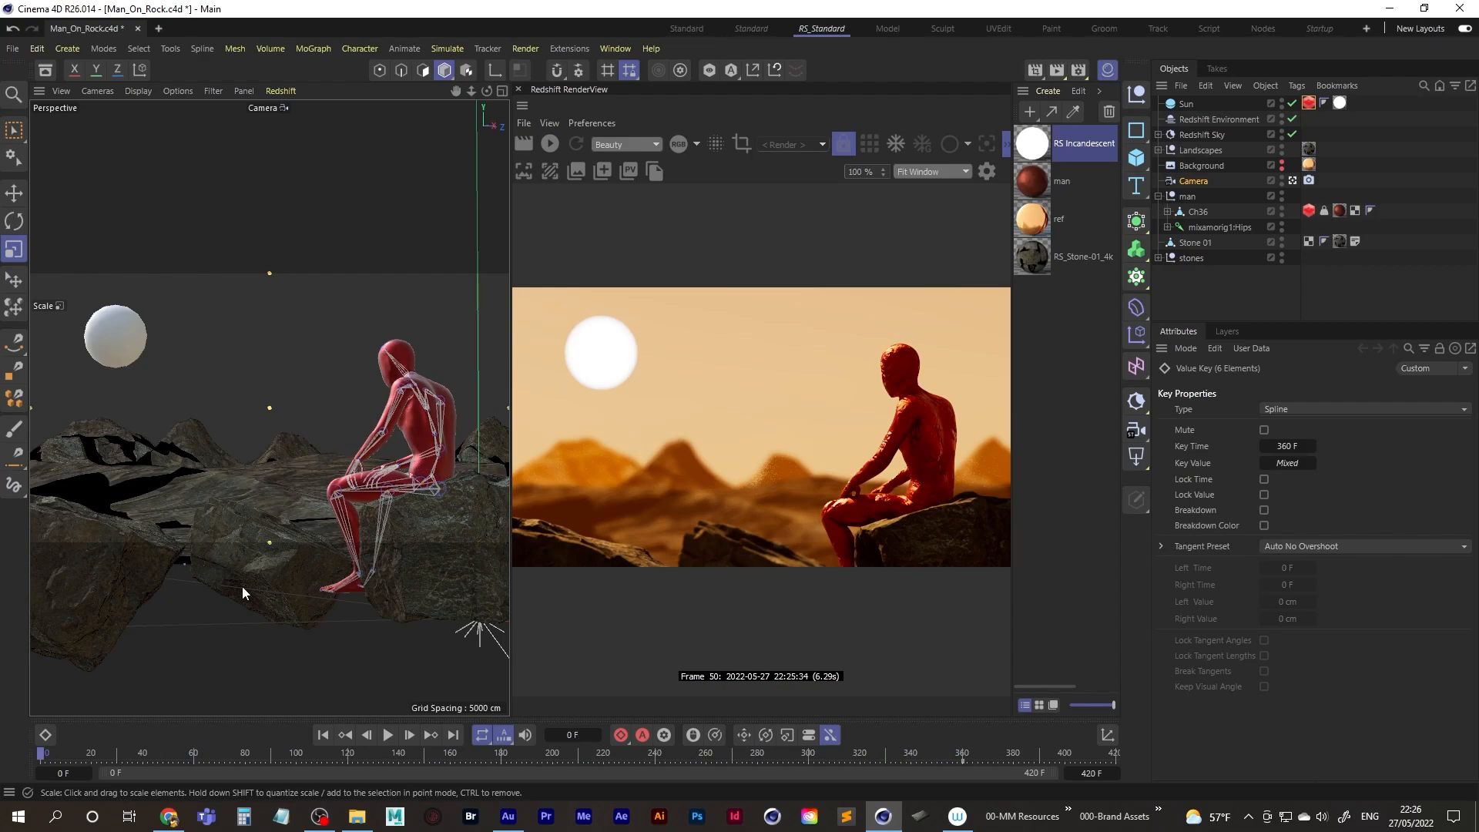
pyautogui.keyDown('alt'); pyautogui.moveTo(426, 417); pyautogui.dragTo(441, 601, button='middle'); pyautogui.keyUp('alt')
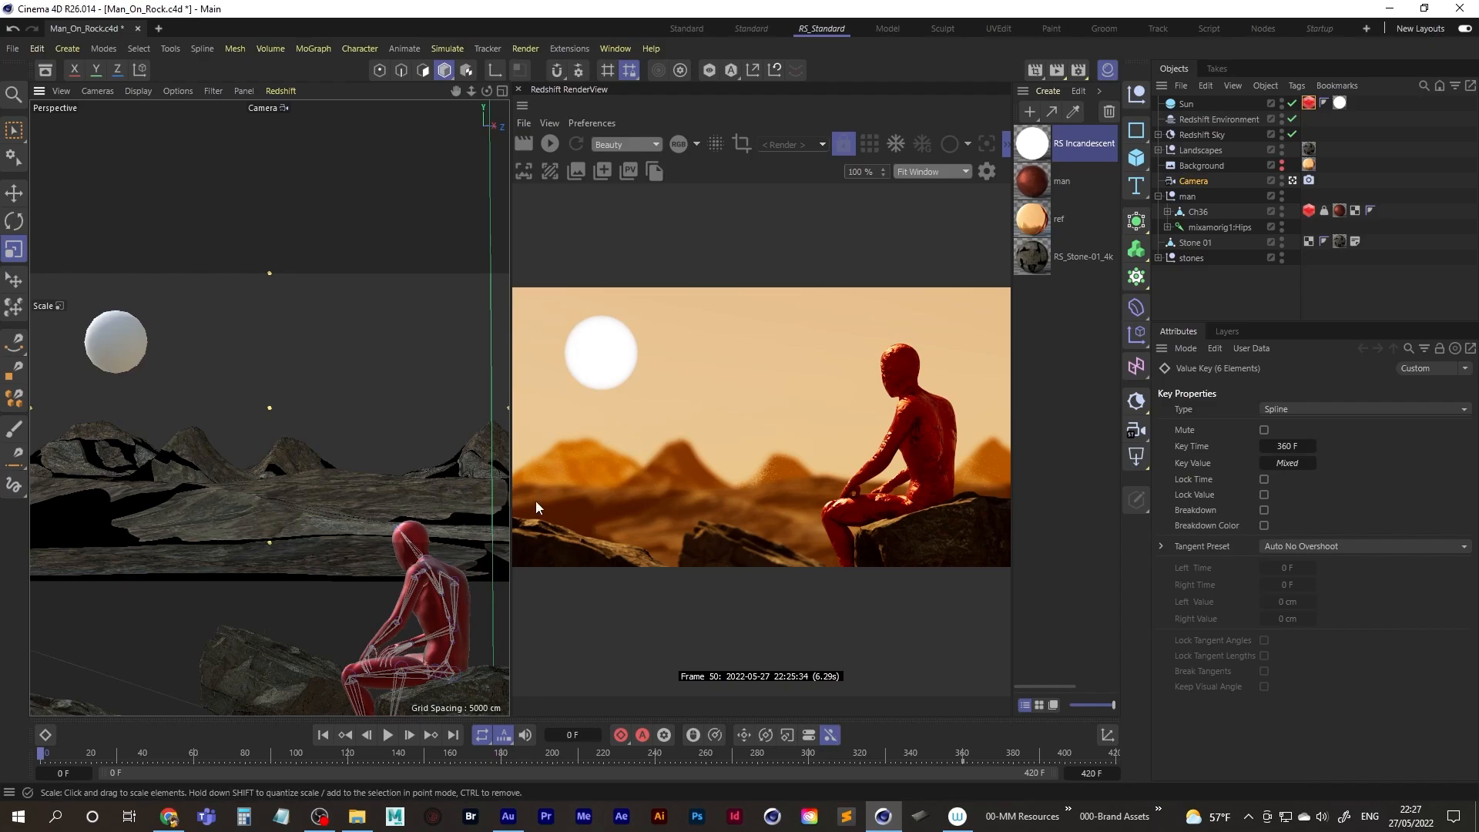
# Step: Set the output frame rate to 24 in the render settings and close them
pyautogui.click(1080, 71)
pyautogui.moveTo(1025, 54); pyautogui.dragTo(809, 83)
pyautogui.click(960, 316)
pyautogui.write('24')
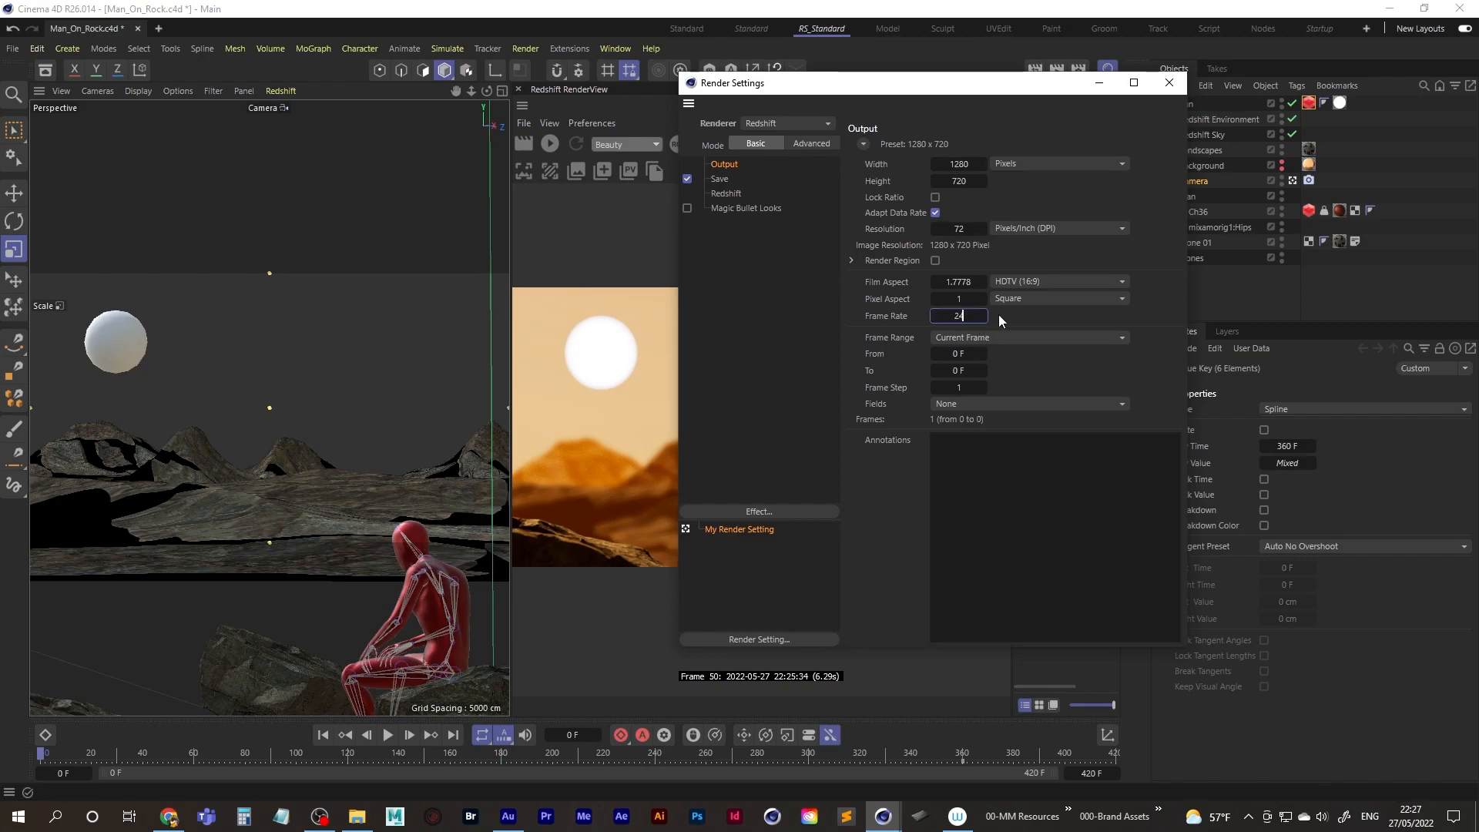
pyautogui.press('Tab')
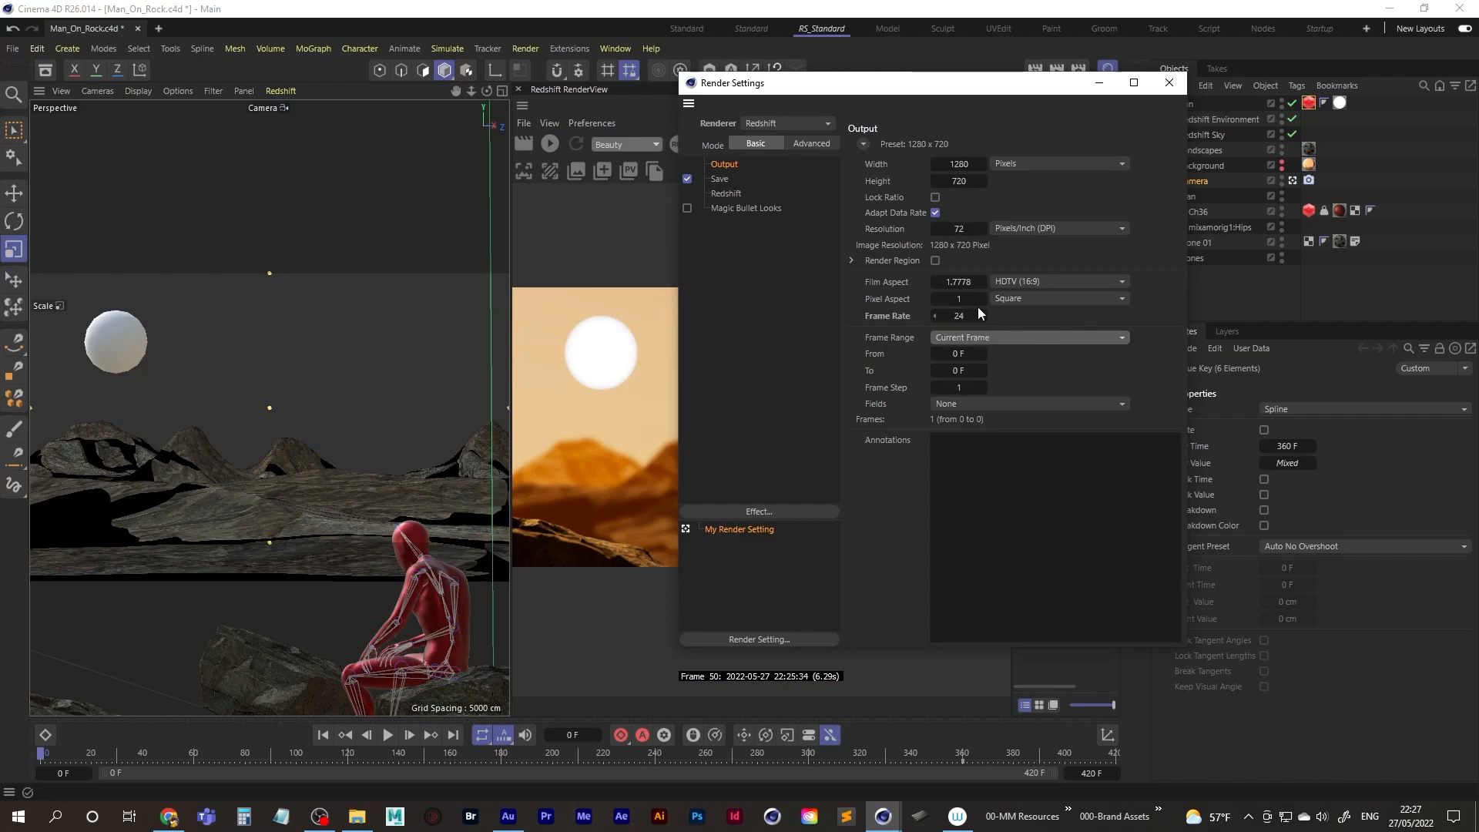
pyautogui.moveTo(976, 87); pyautogui.dragTo(958, 100)
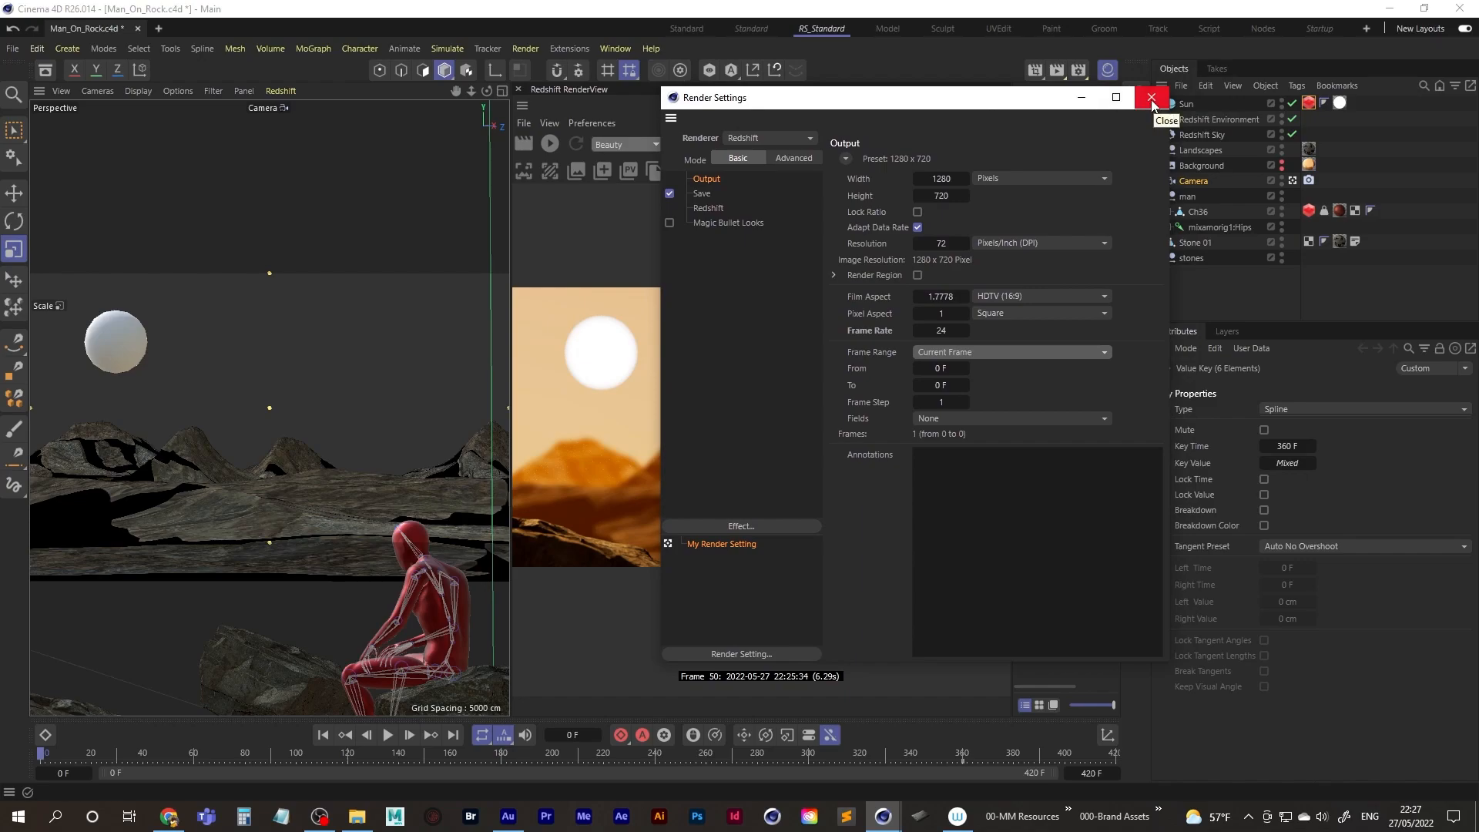
pyautogui.click(1152, 99)
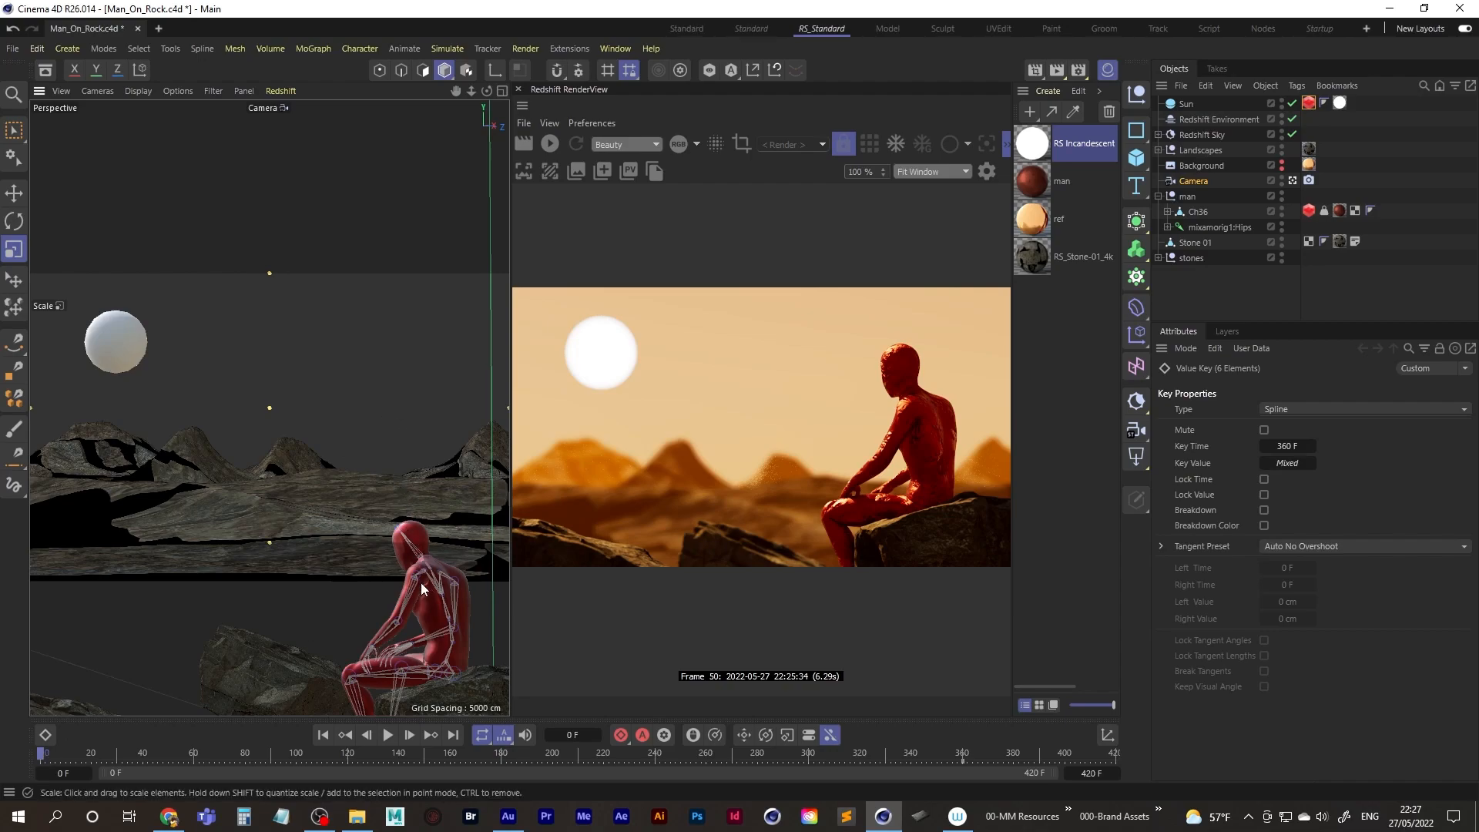
# Step: Turn the camera to bring the sun closer to the frame's centre, and keyframe its full position and rotation at frame 0
pyautogui.keyDown('alt'); pyautogui.moveTo(427, 581); pyautogui.dragTo(423, 582); pyautogui.keyUp('alt')
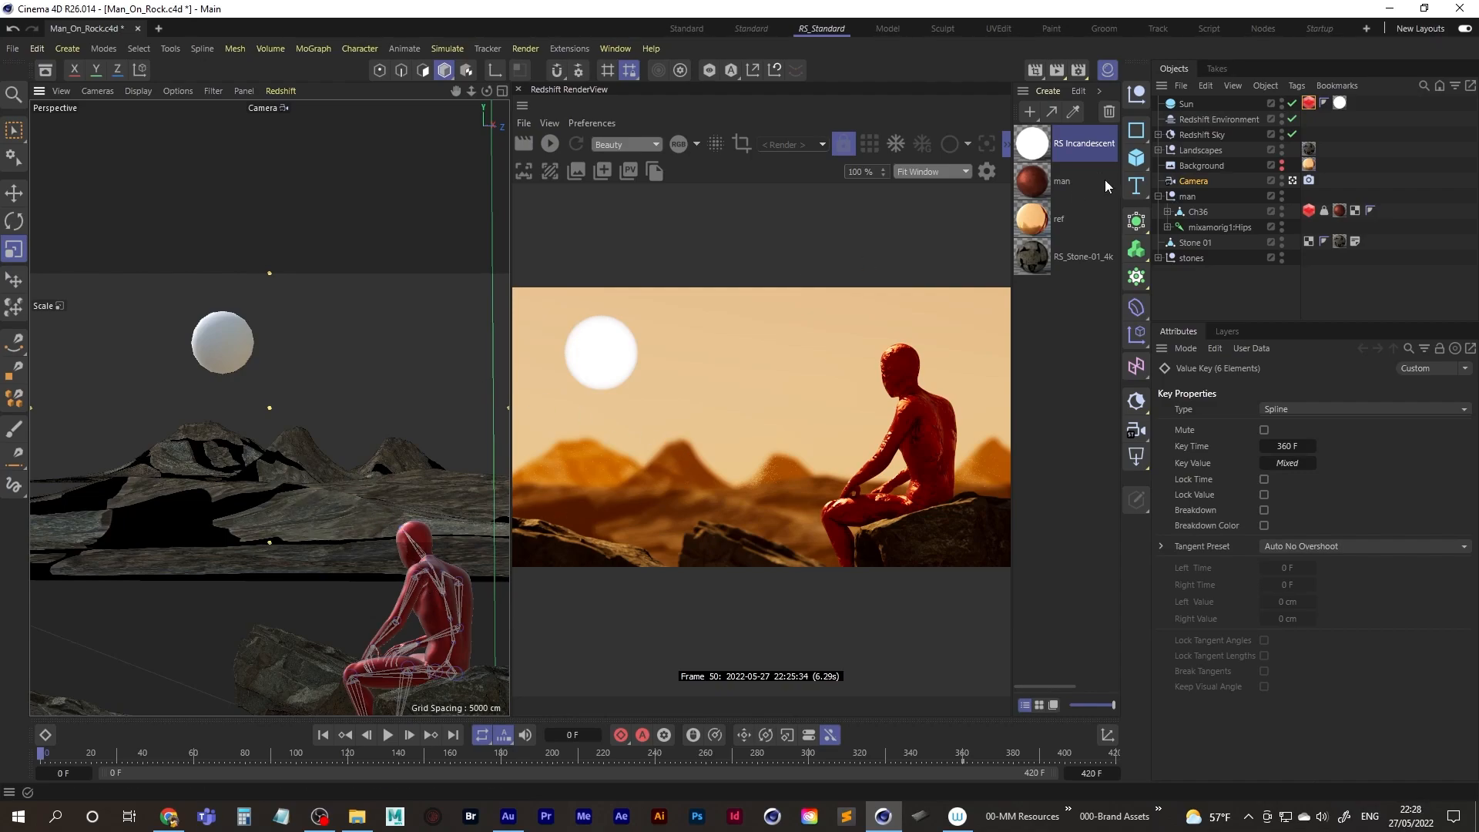
pyautogui.click(1192, 182)
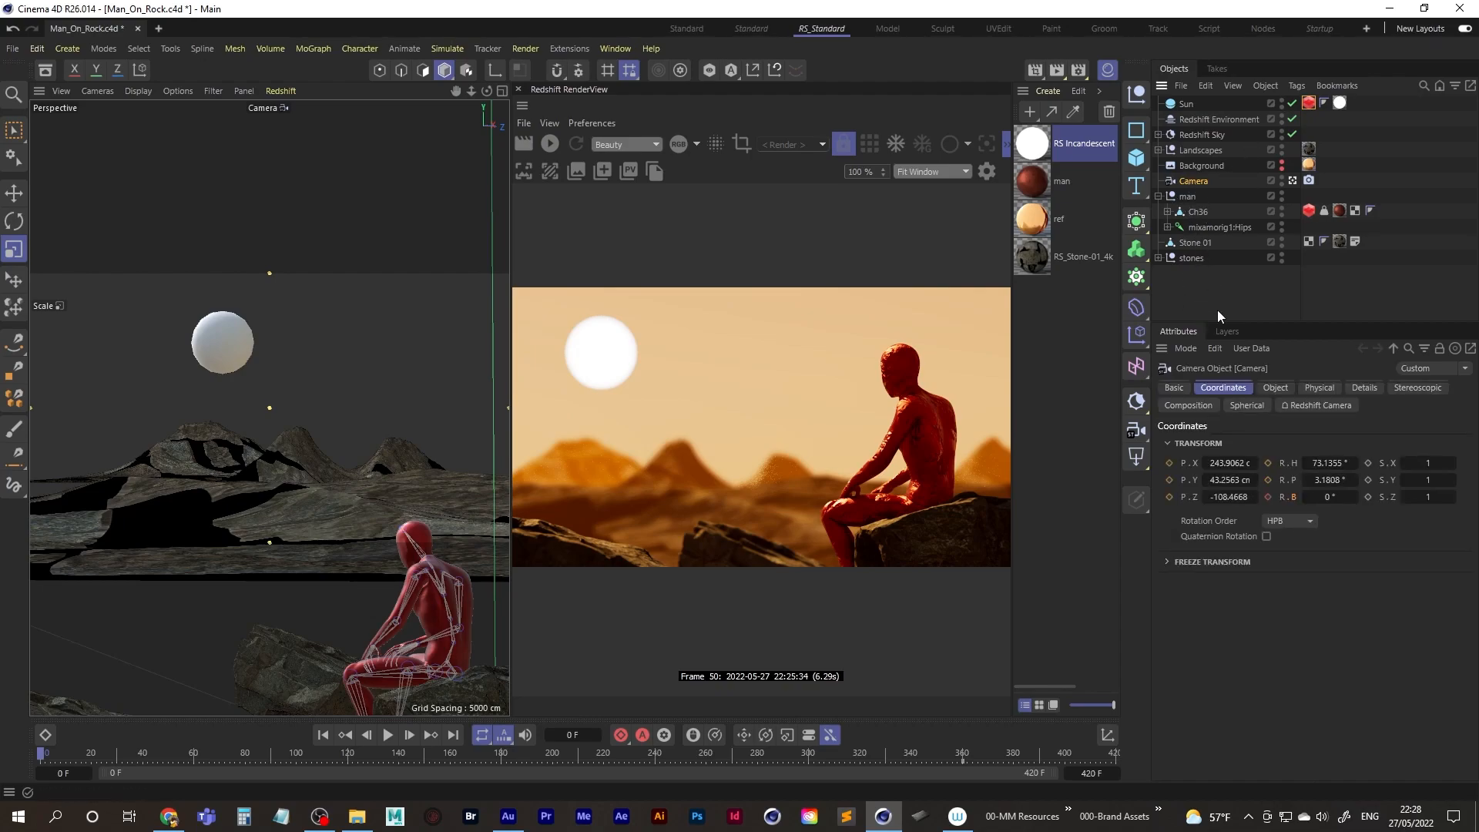
pyautogui.click(1169, 463)
pyautogui.click(1170, 480)
pyautogui.click(1169, 497)
pyautogui.click(1268, 463)
pyautogui.click(1268, 480)
pyautogui.click(1268, 497)
# Step: Play the camera move through twice to review it, and return to frame 0
pyautogui.click(388, 737)
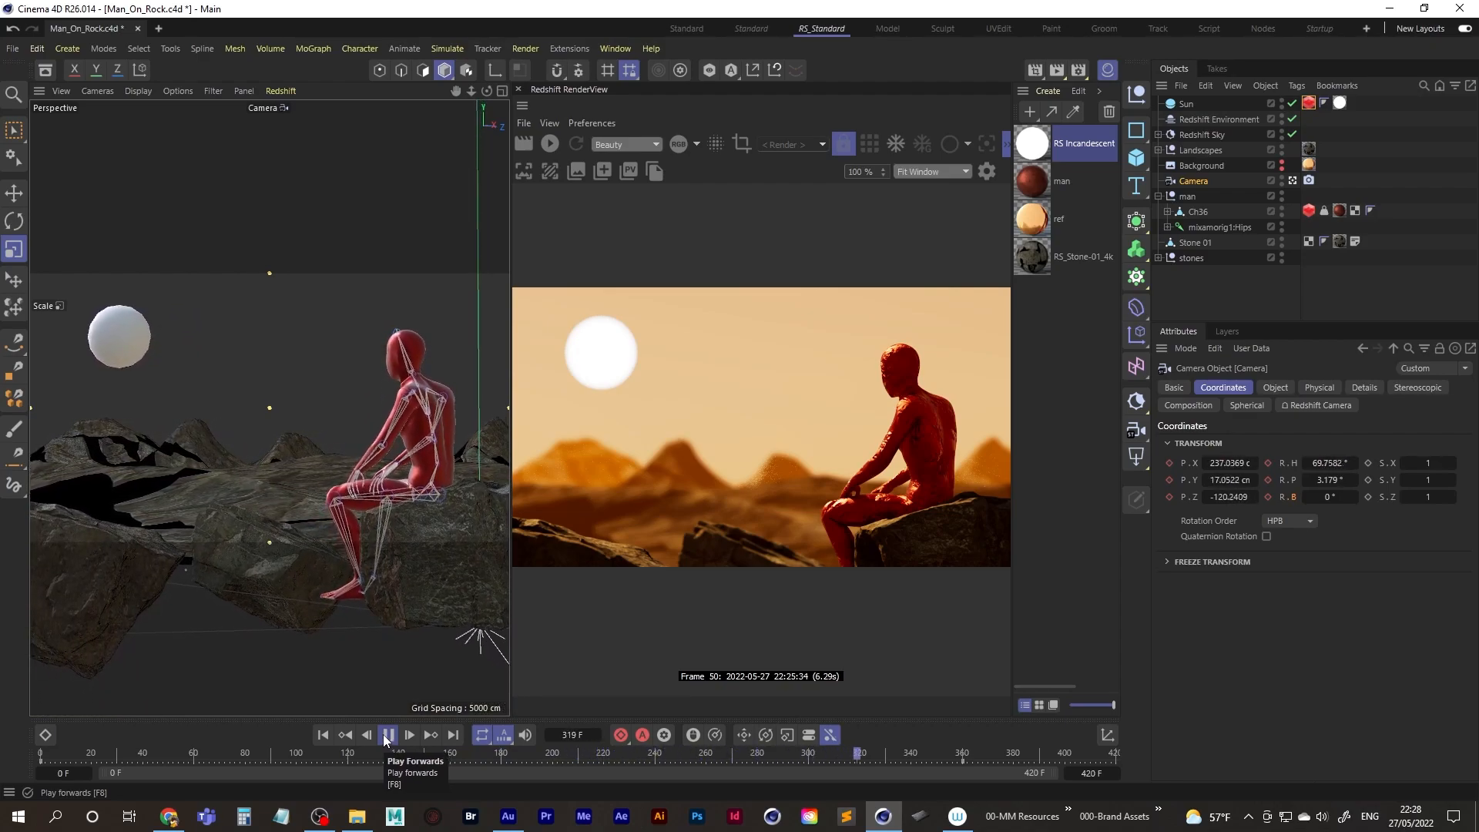
pyautogui.click(385, 738)
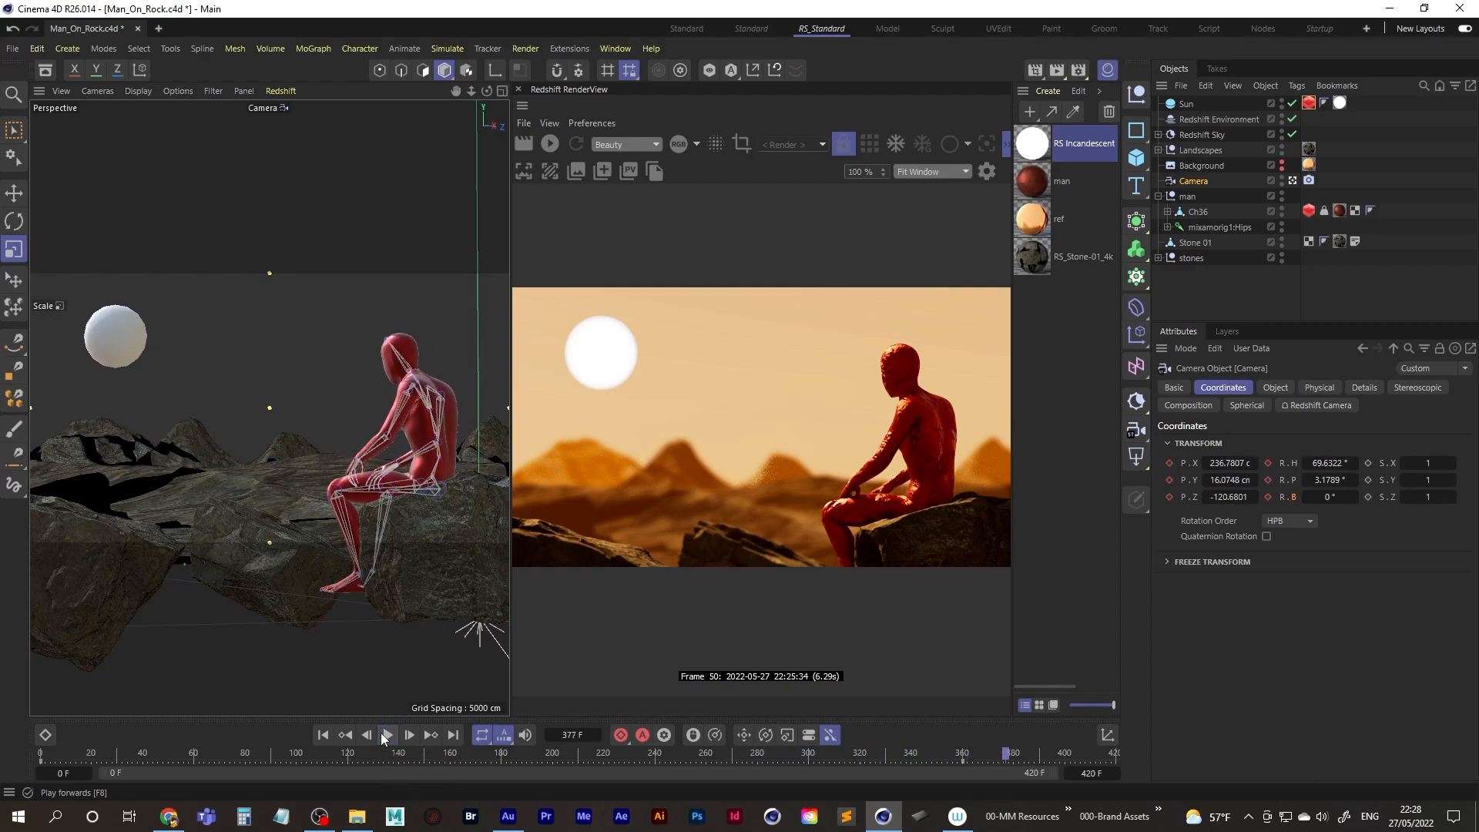
pyautogui.click(386, 735)
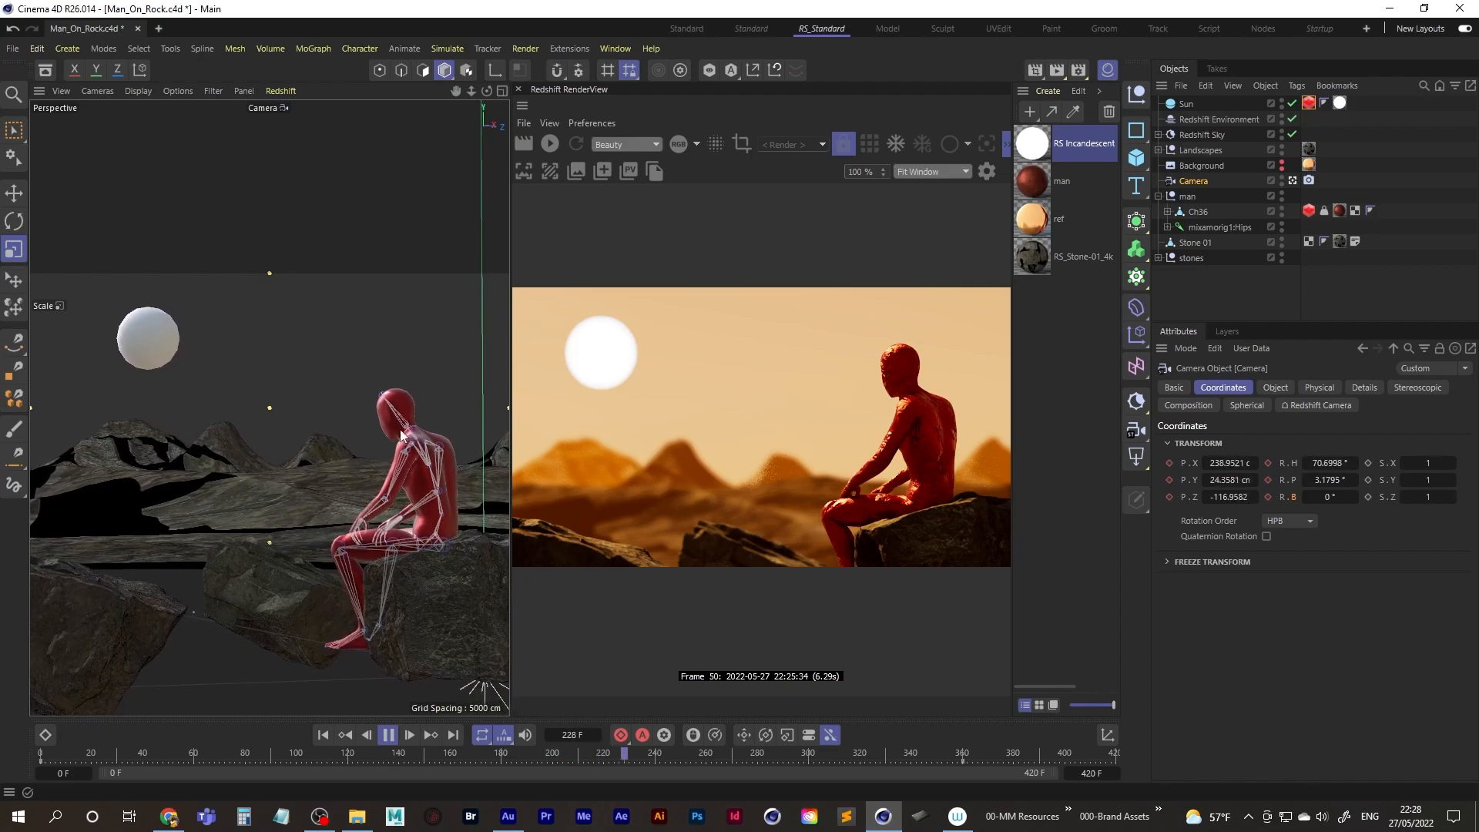
pyautogui.click(387, 737)
pyautogui.click(325, 735)
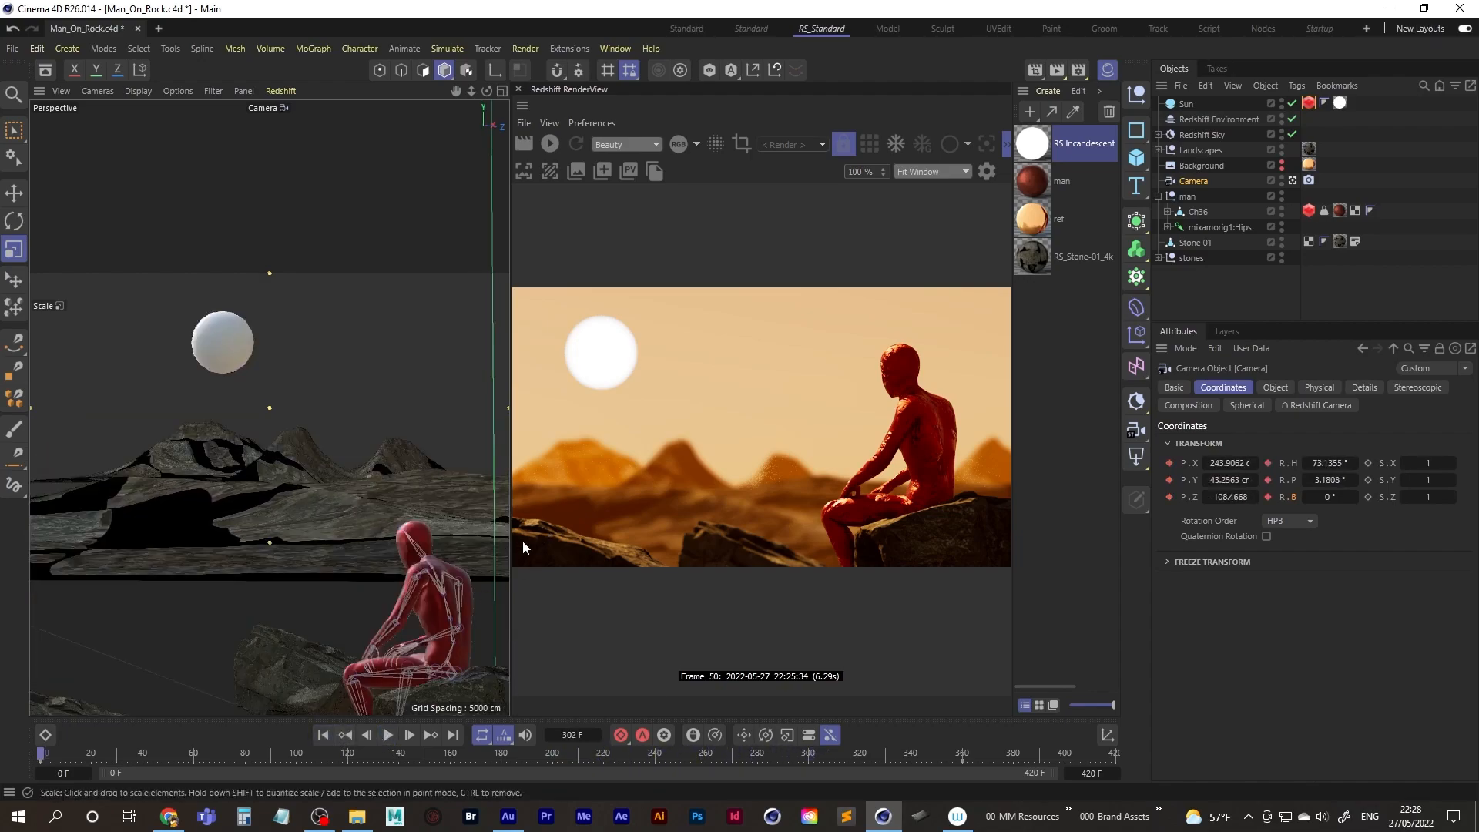
# Step: Open and enlarge the Dope Sheet, and stretch the mixamorig:Hips animation keys to end at frame 968
pyautogui.click(45, 735)
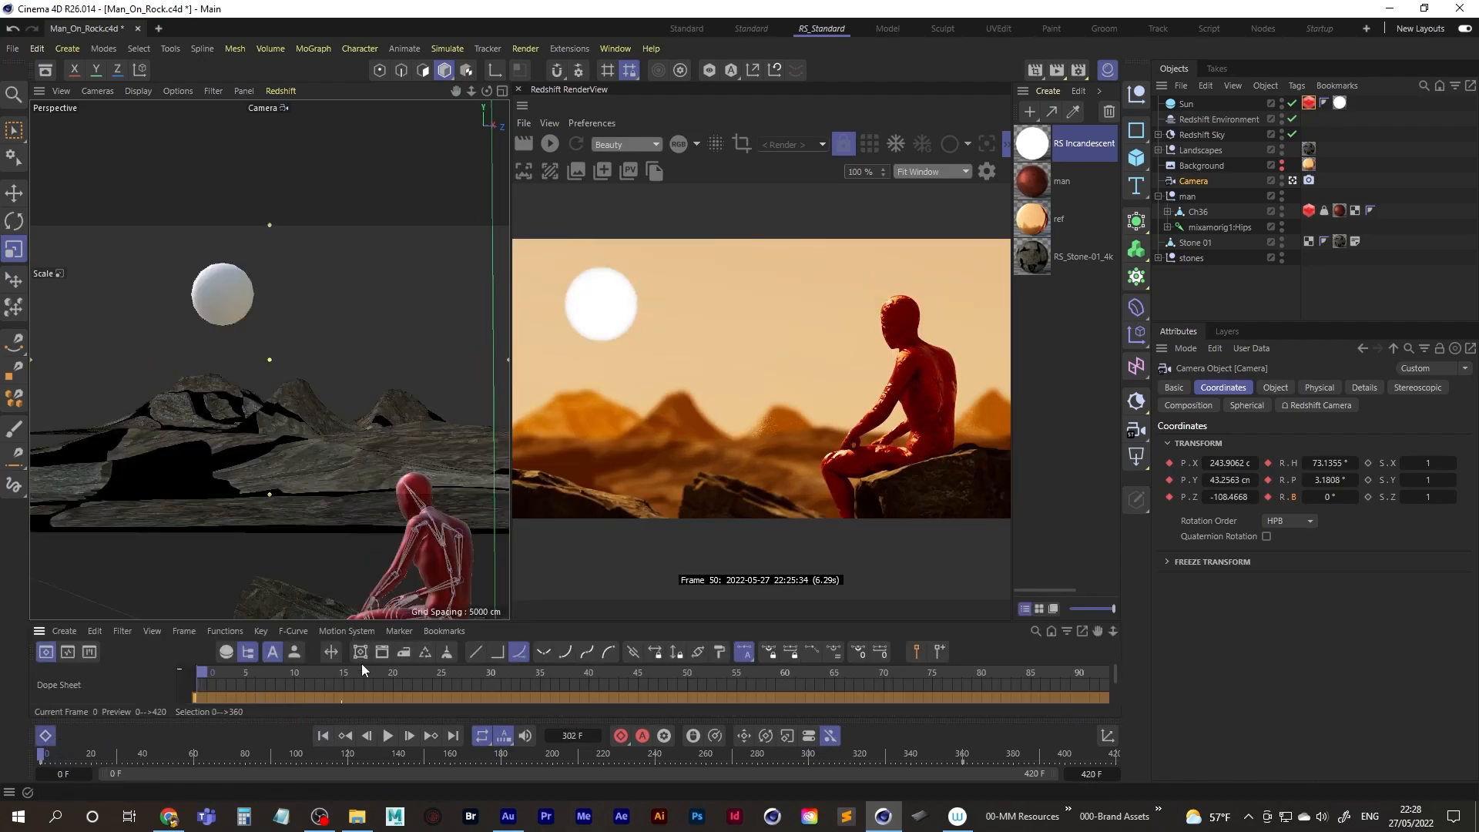
pyautogui.moveTo(485, 621); pyautogui.dragTo(490, 502)
pyautogui.keyDown('alt'); pyautogui.moveTo(657, 666); pyautogui.dragTo(46, 686, button='right'); pyautogui.keyUp('alt')
pyautogui.keyDown('alt'); pyautogui.moveTo(715, 667); pyautogui.dragTo(352, 668, button='middle'); pyautogui.keyUp('alt')
pyautogui.keyDown('alt'); pyautogui.moveTo(610, 664); pyautogui.dragTo(590, 664, button='right'); pyautogui.keyUp('alt')
pyautogui.keyDown('alt'); pyautogui.moveTo(931, 668); pyautogui.dragTo(565, 662, button='middle'); pyautogui.keyUp('alt')
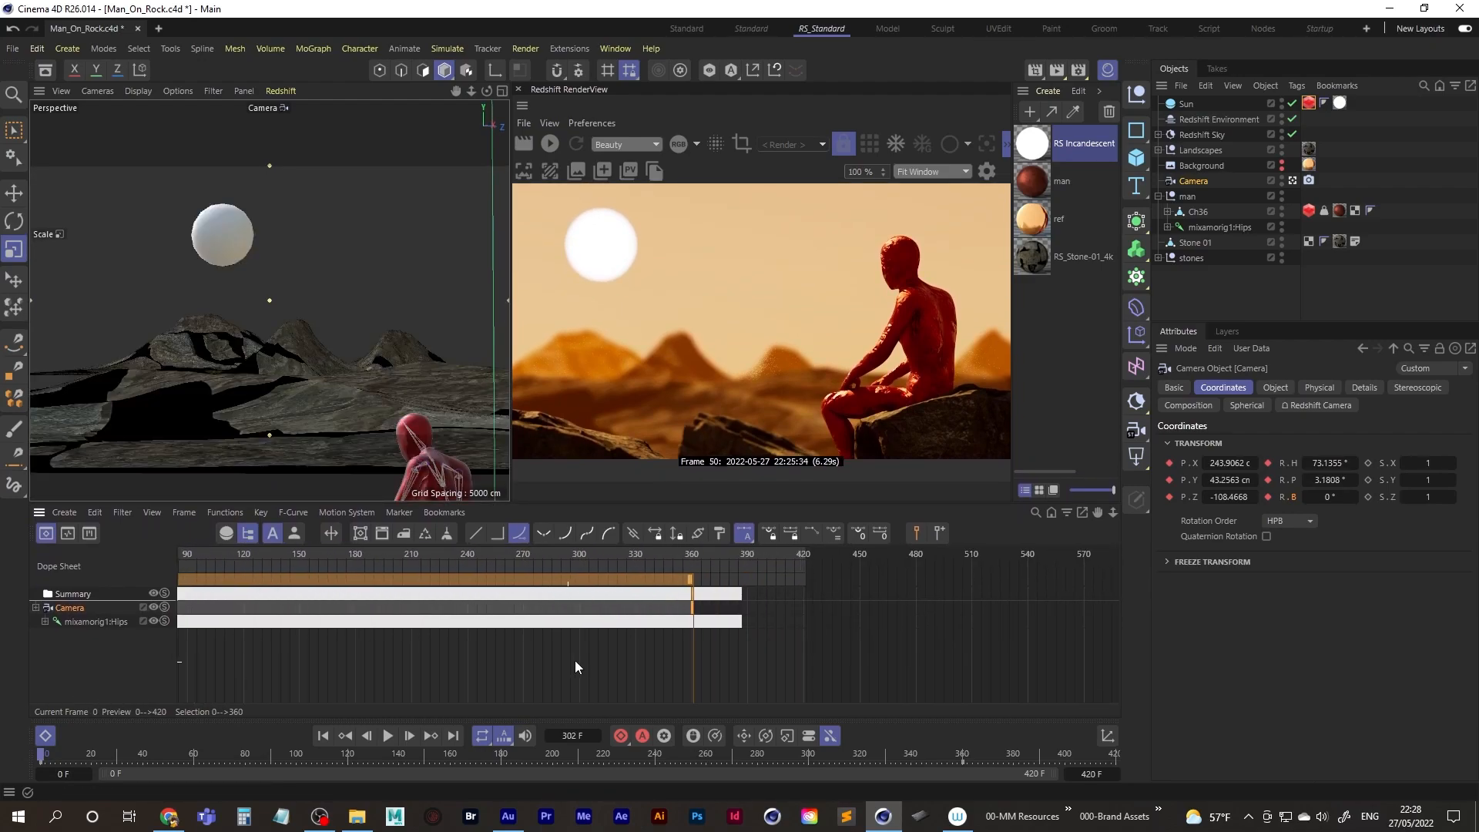
pyautogui.keyDown('alt'); pyautogui.moveTo(565, 662); pyautogui.dragTo(311, 687, button='right'); pyautogui.keyUp('alt')
pyautogui.keyDown('alt'); pyautogui.moveTo(363, 668); pyautogui.dragTo(425, 672, button='middle'); pyautogui.keyUp('alt')
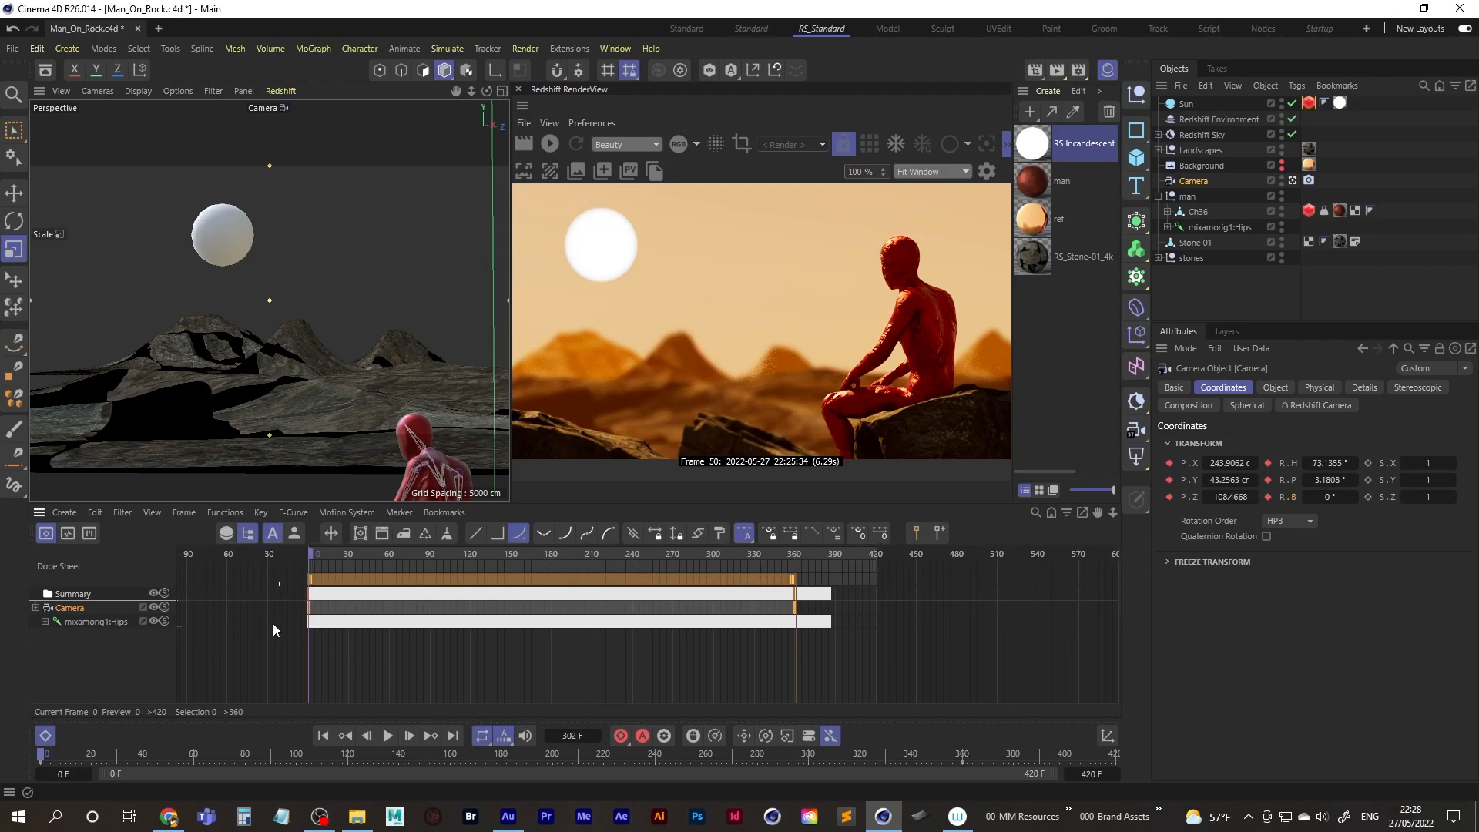
pyautogui.click(80, 624)
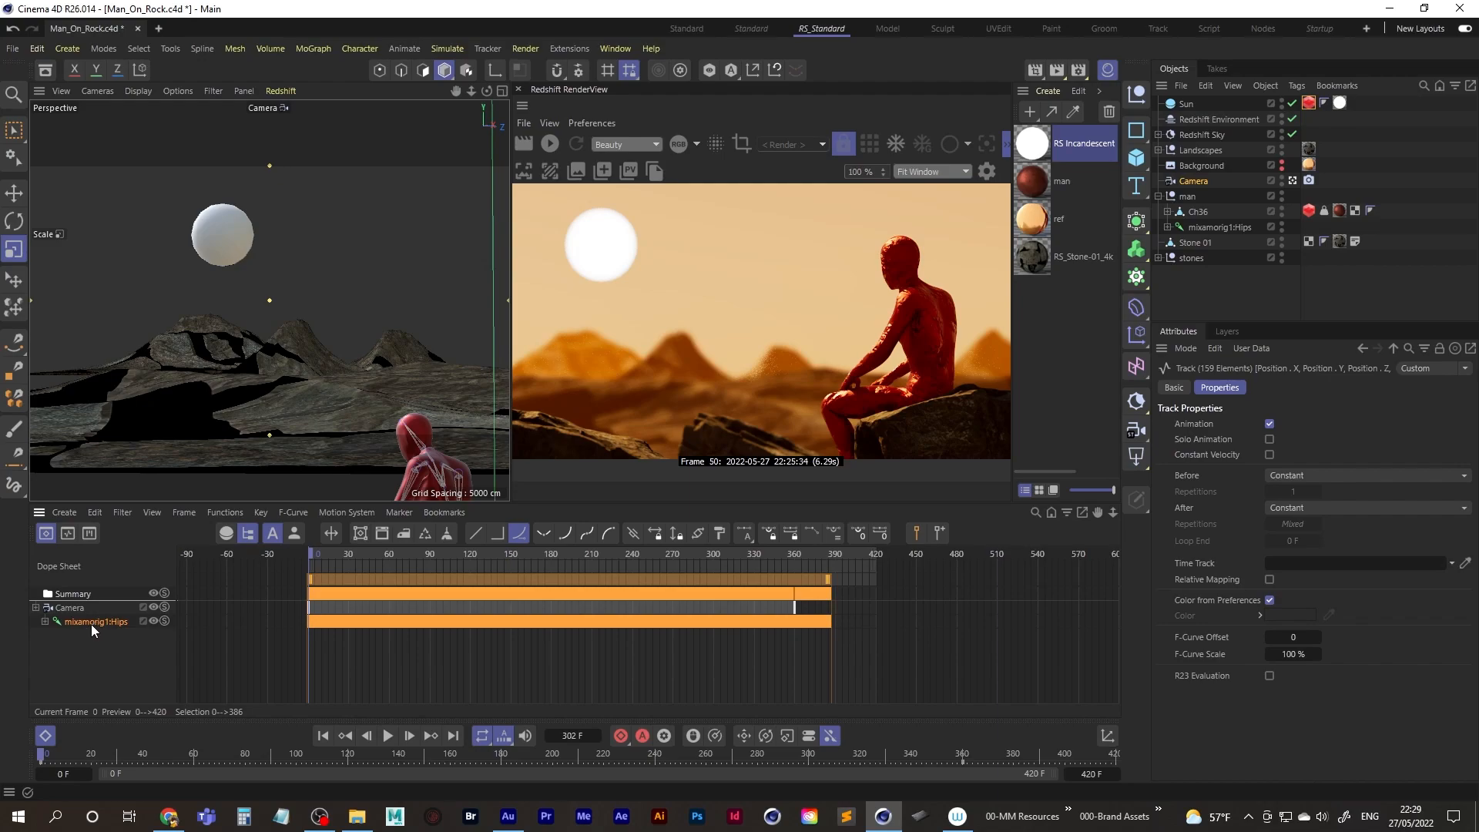
pyautogui.keyDown('alt'); pyautogui.moveTo(828, 582); pyautogui.dragTo(377, 610, button='middle'); pyautogui.keyUp('alt')
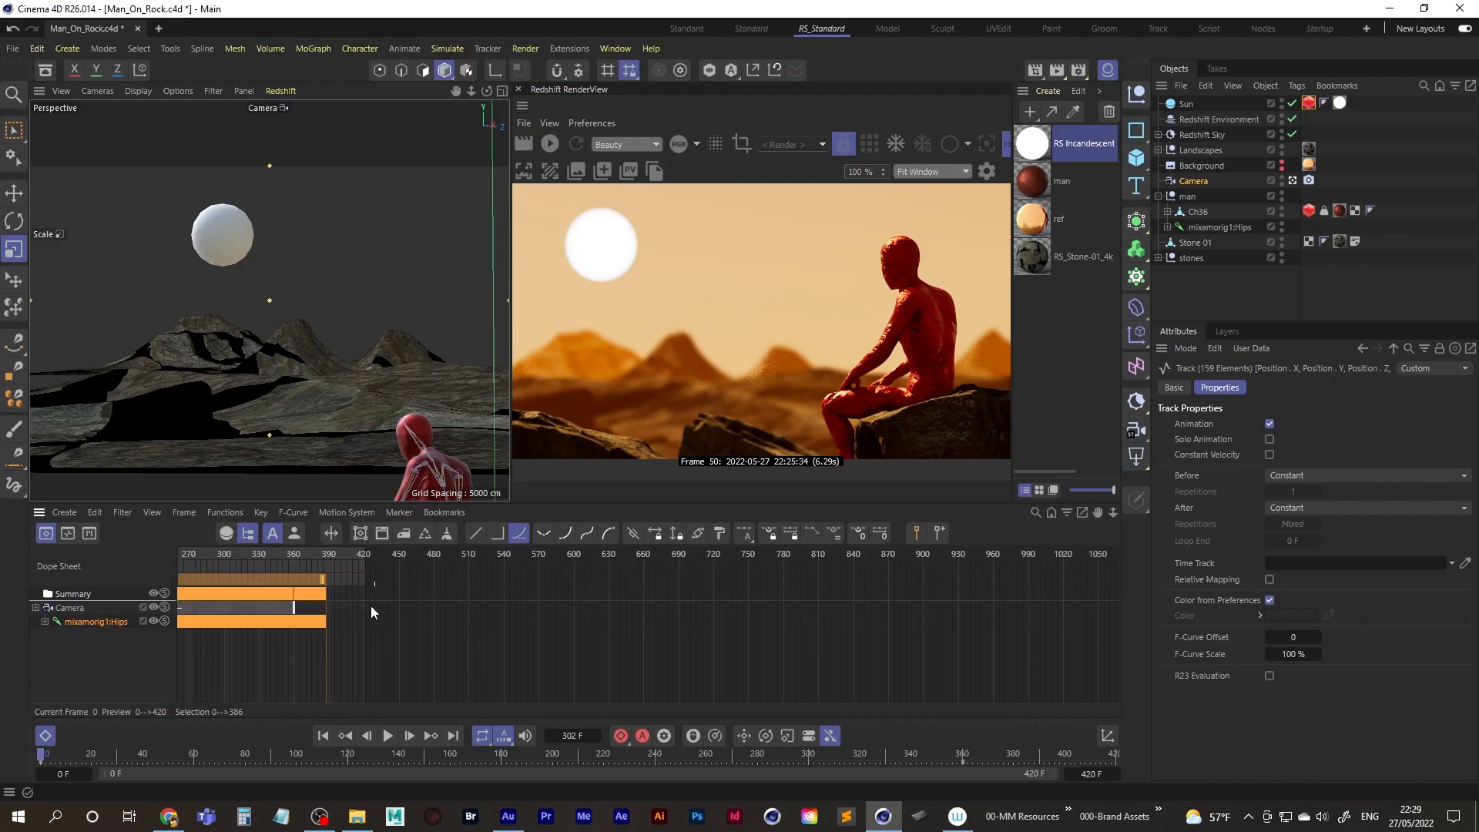
pyautogui.moveTo(324, 579); pyautogui.dragTo(469, 579)
pyautogui.moveTo(598, 582); pyautogui.dragTo(1003, 591)
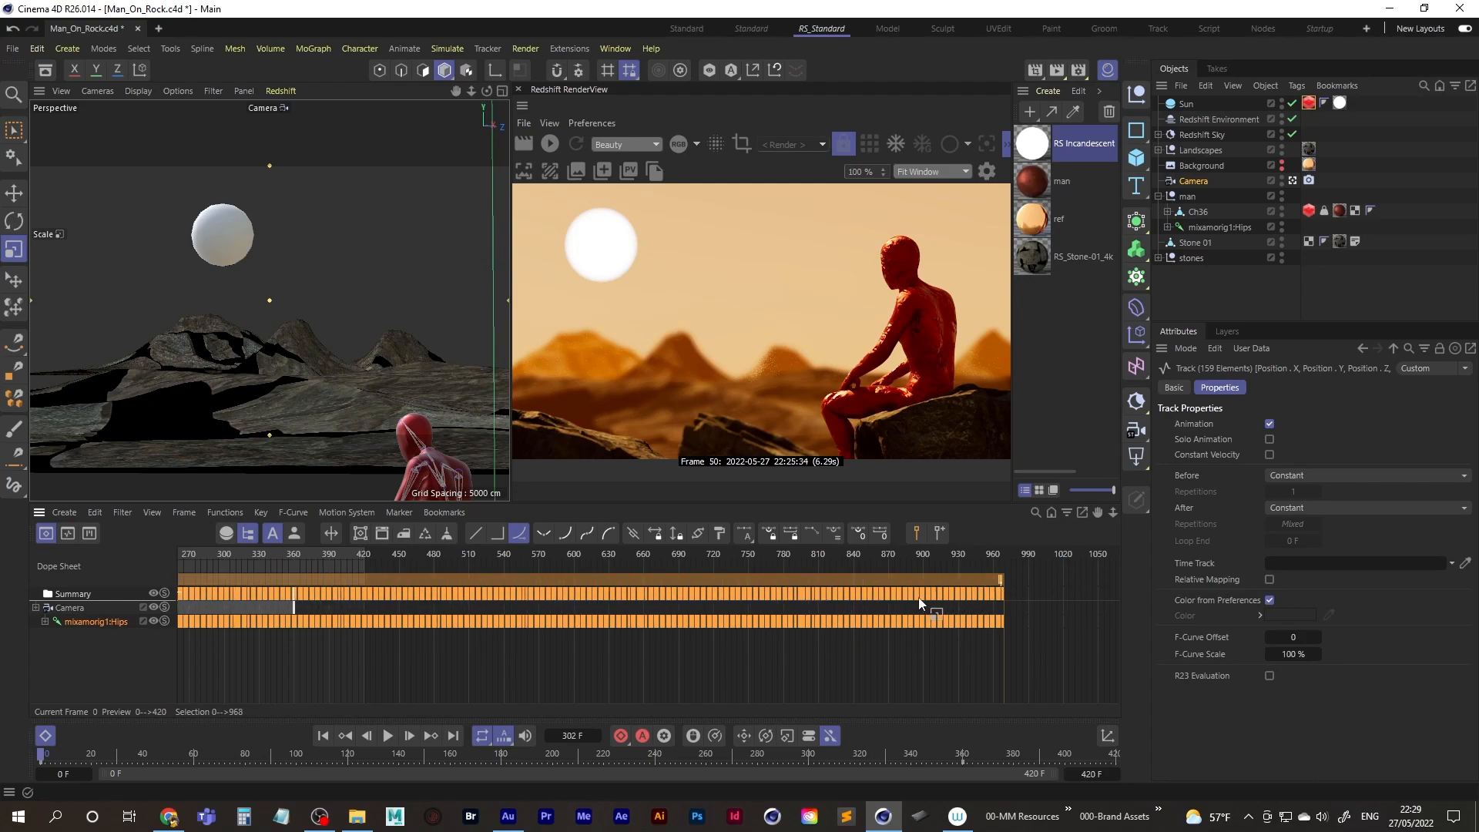
# Step: Undock and minimize the Dope Sheet window, and play the animation to check the man's slowed motion
pyautogui.click(39, 517)
pyautogui.click(84, 497)
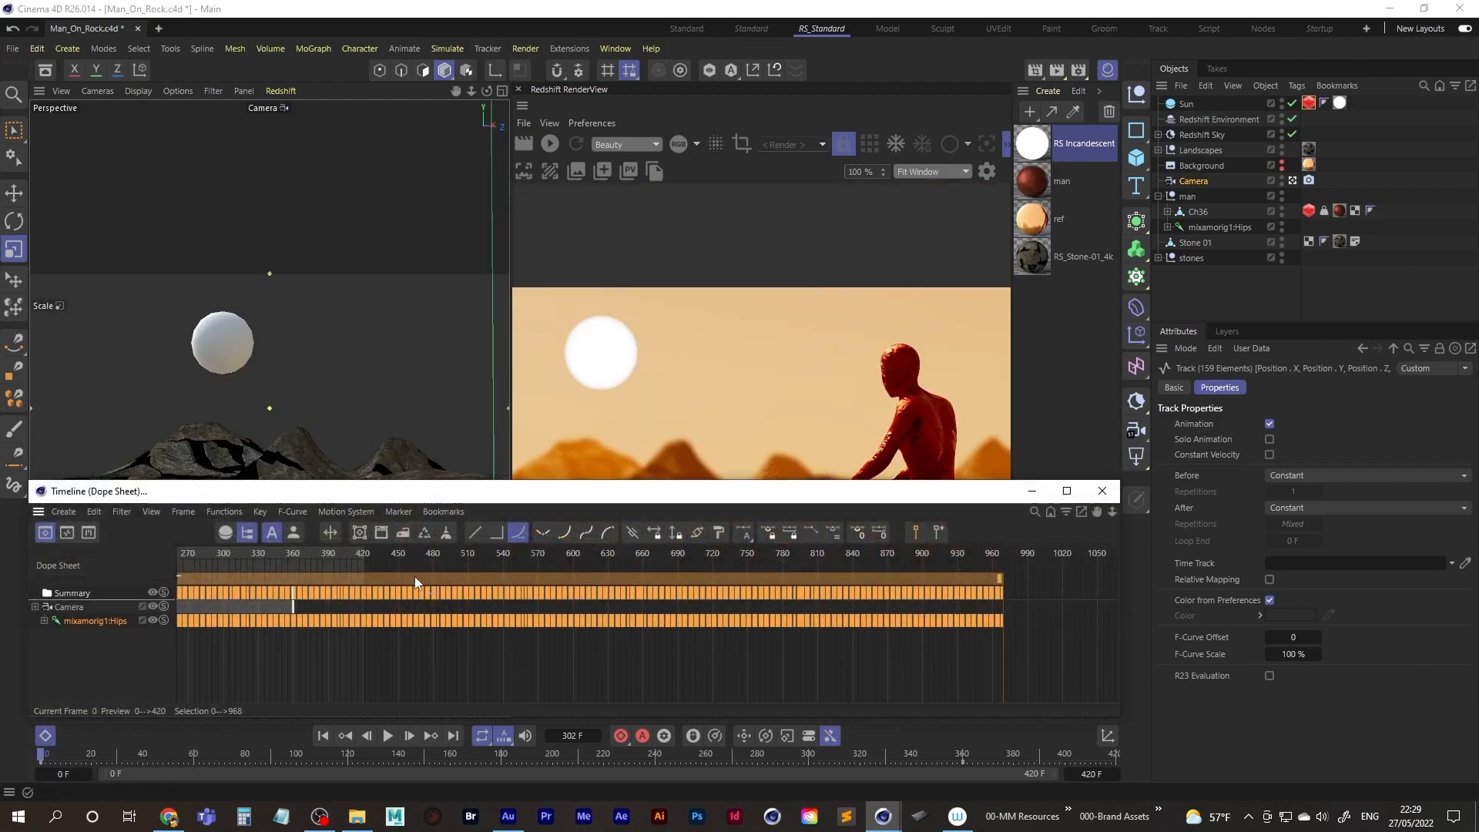
pyautogui.click(1035, 491)
pyautogui.click(389, 737)
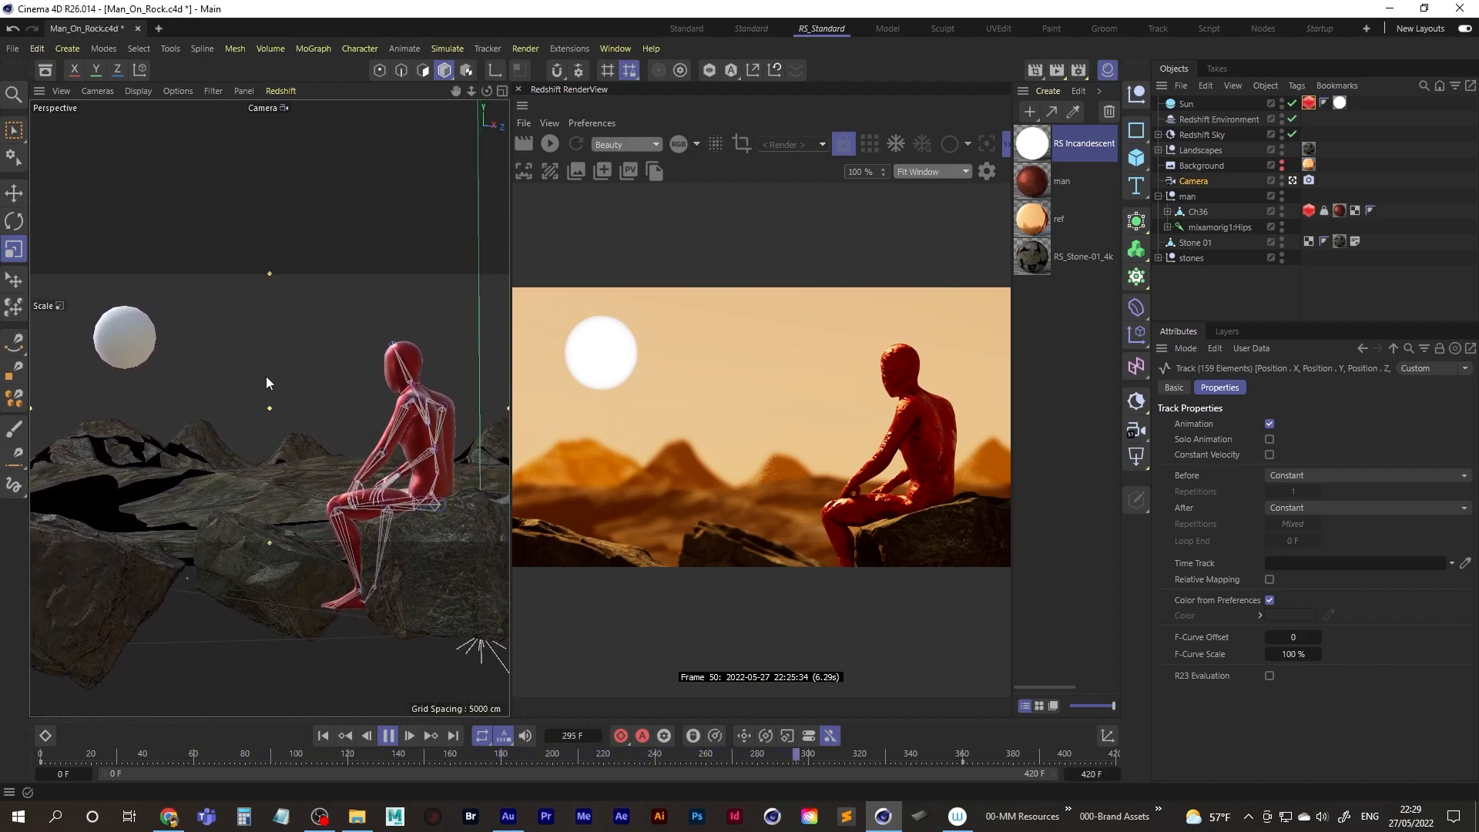
pyautogui.click(388, 736)
# Step: Start the live Redshift render at frame 184, show the RenderView settings, and hide the material list
pyautogui.click(548, 143)
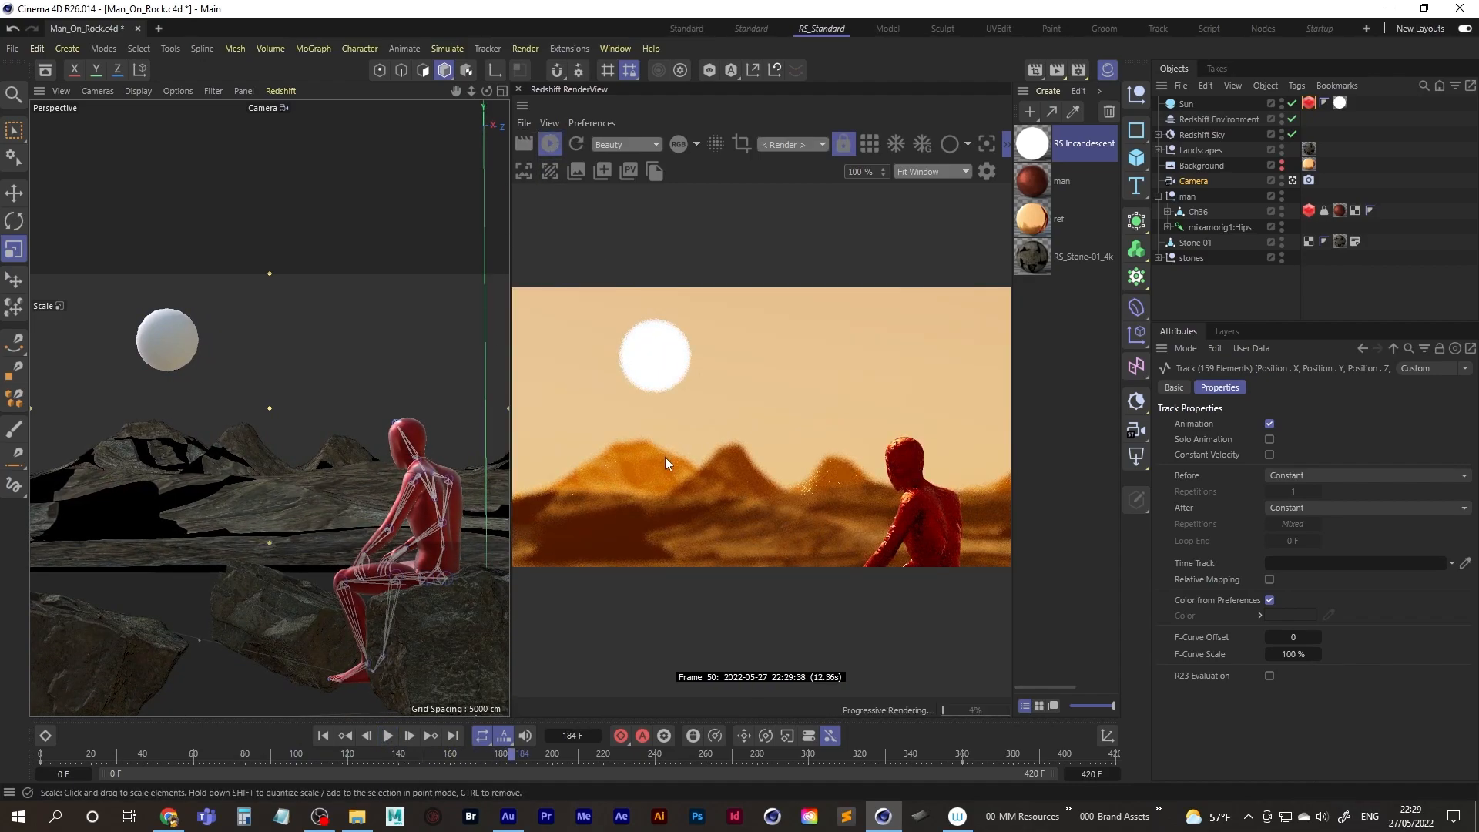
pyautogui.click(986, 171)
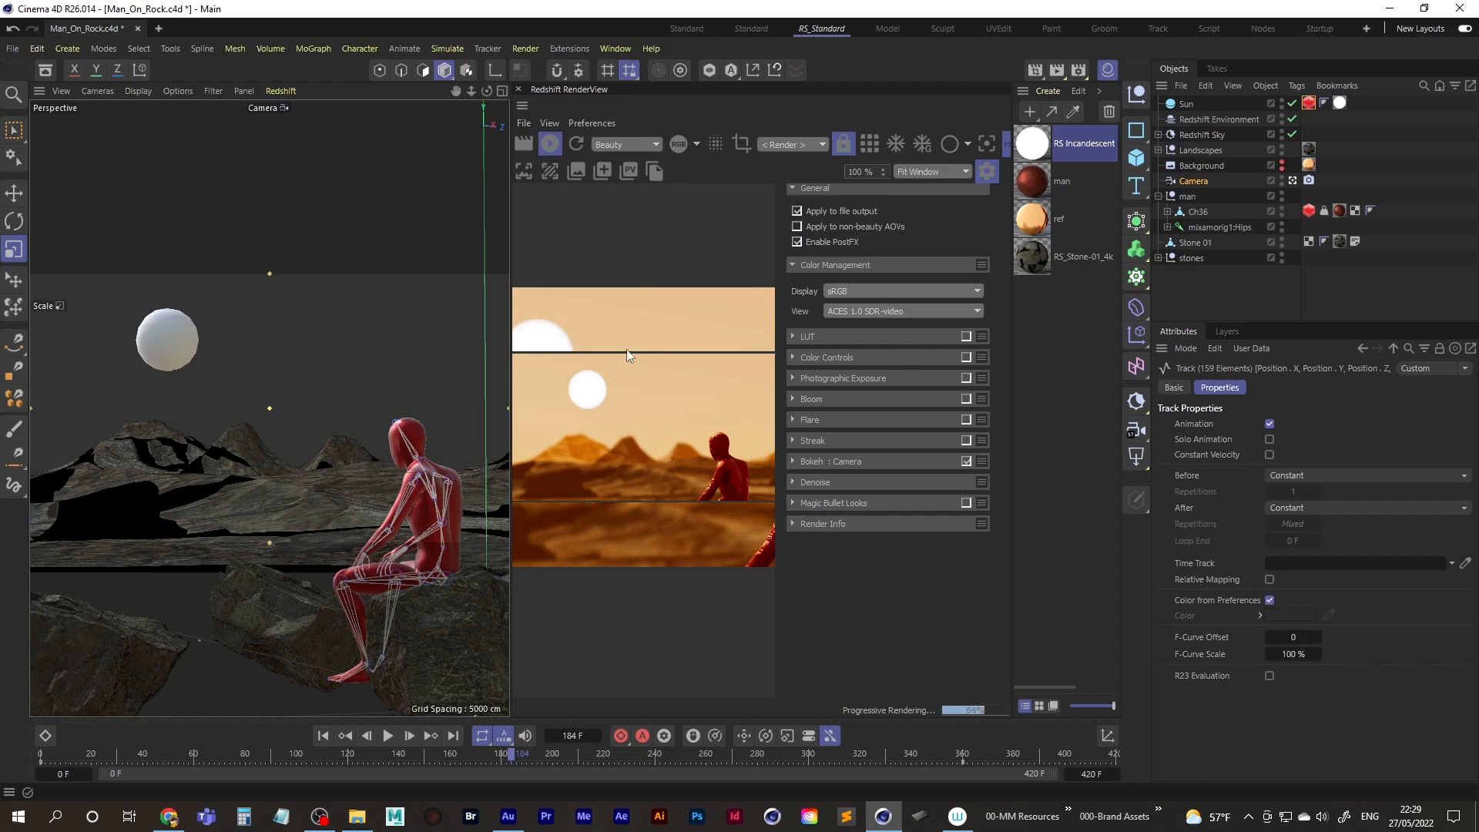
pyautogui.click(1108, 71)
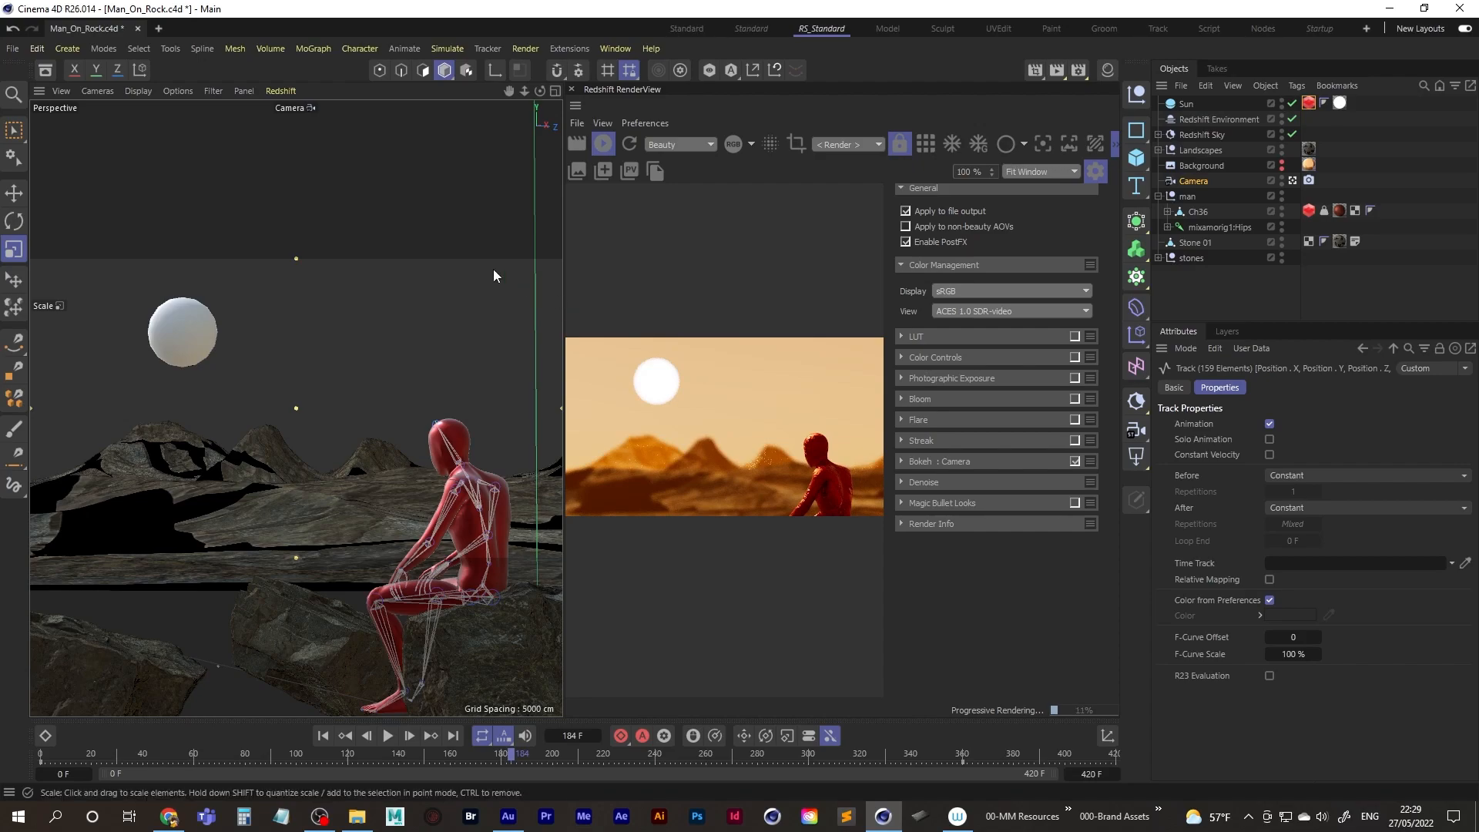
# Step: Save the project and widen the RenderView by narrowing the perspective viewport
pyautogui.click(12, 48)
pyautogui.click(39, 236)
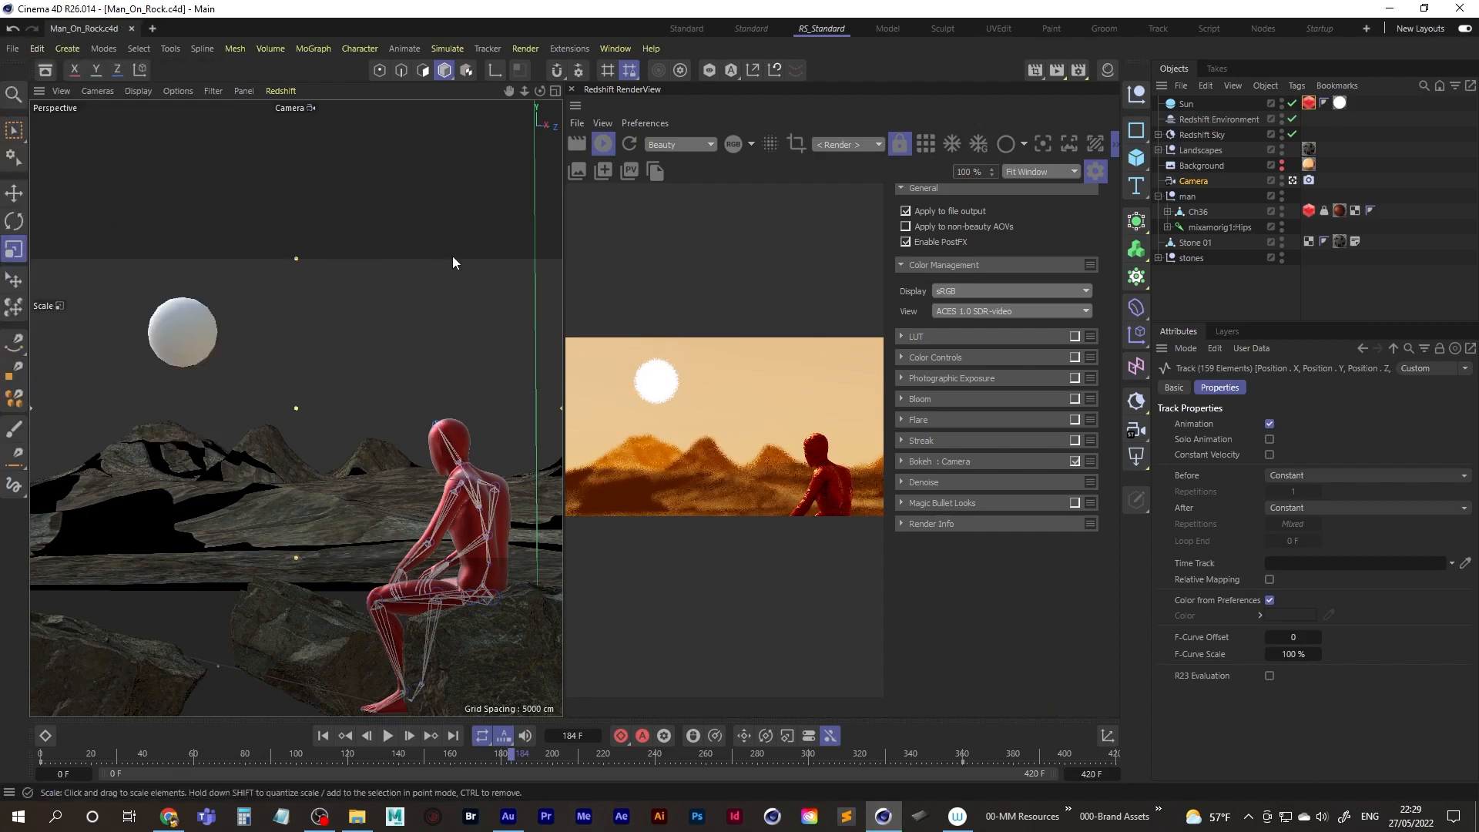
pyautogui.moveTo(562, 276); pyautogui.dragTo(372, 282)
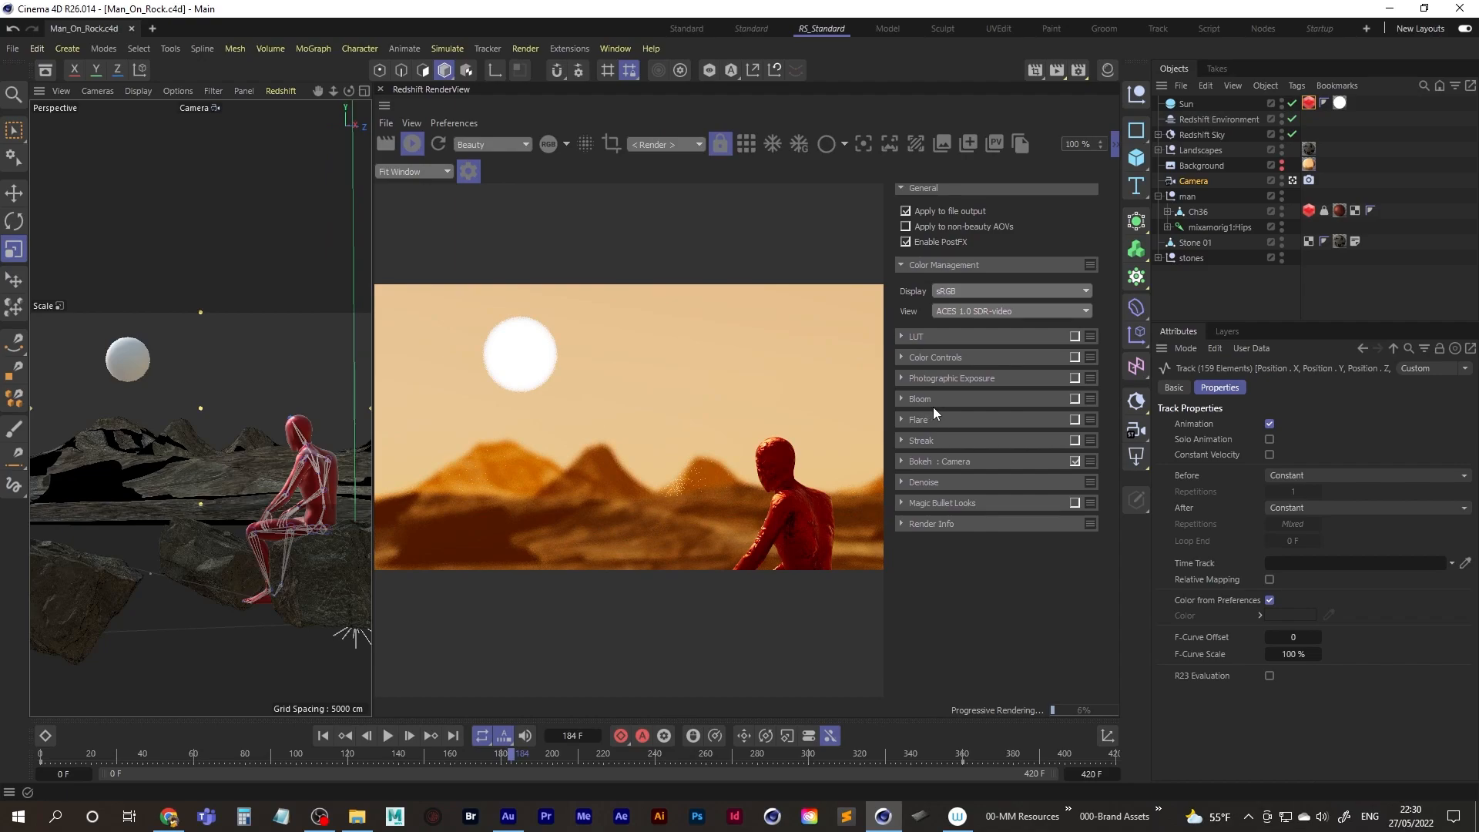
# Step: Enable Bloom with a threshold of about 17.37 and an intensity of about 1.42
pyautogui.click(1077, 398)
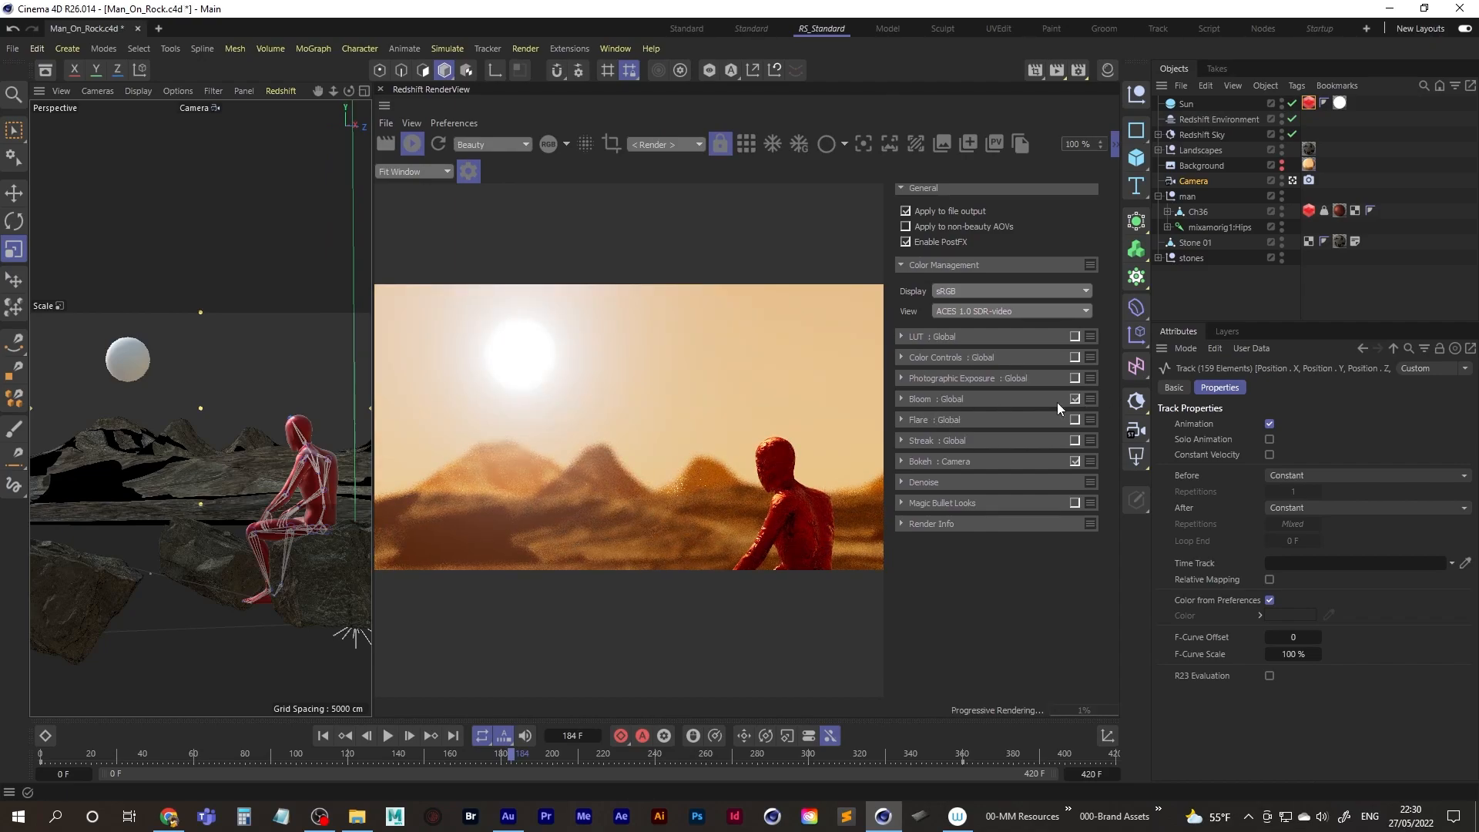
pyautogui.click(901, 398)
pyautogui.moveTo(1003, 432)
pyautogui.mouseDown()
pyautogui.moveTo(1031, 431)
pyautogui.moveTo(998, 429)
pyautogui.mouseUp()
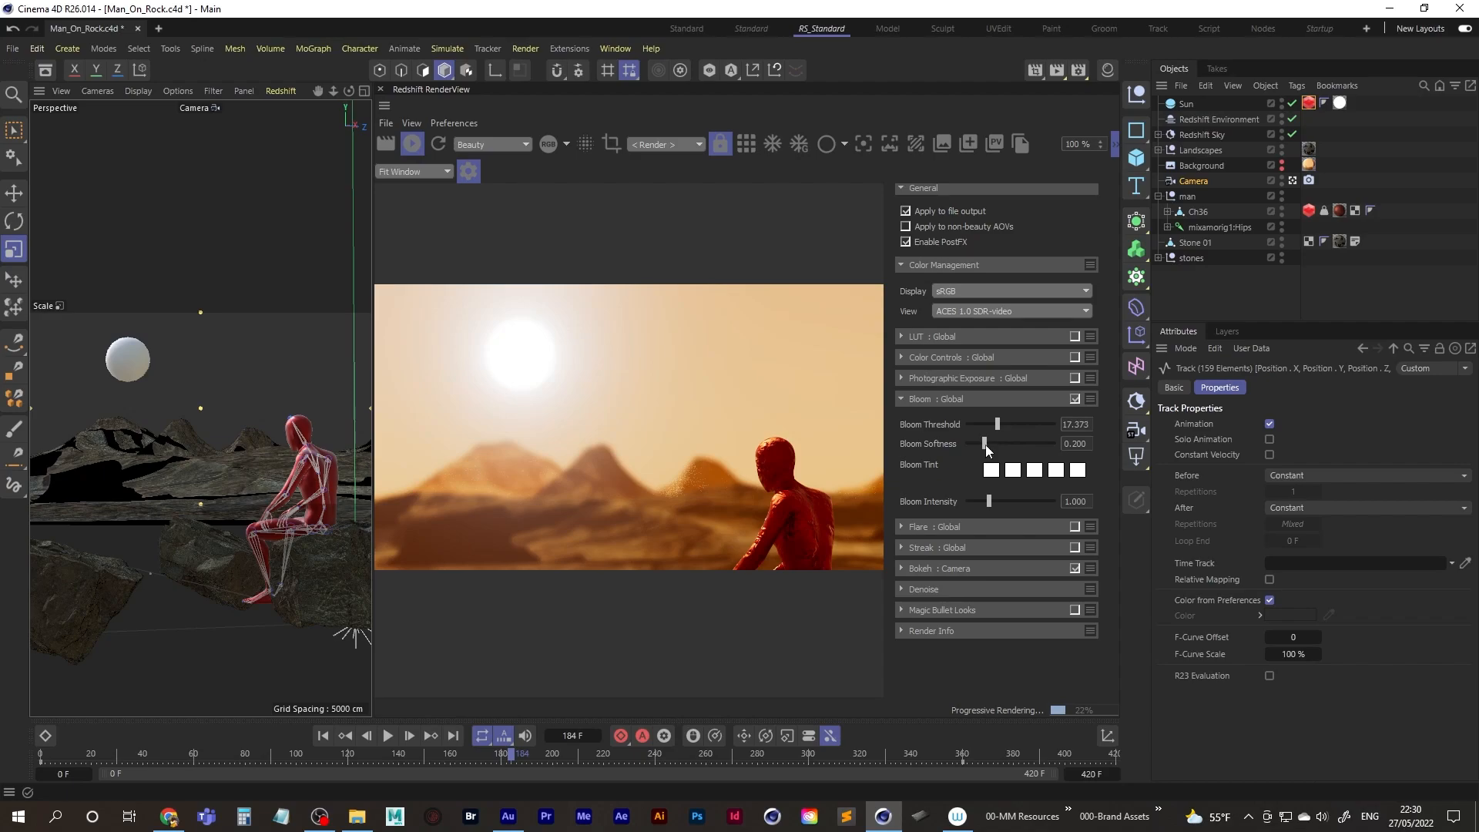
pyautogui.moveTo(991, 499)
pyautogui.mouseDown()
pyautogui.moveTo(1014, 504)
pyautogui.moveTo(999, 505)
pyautogui.mouseUp()
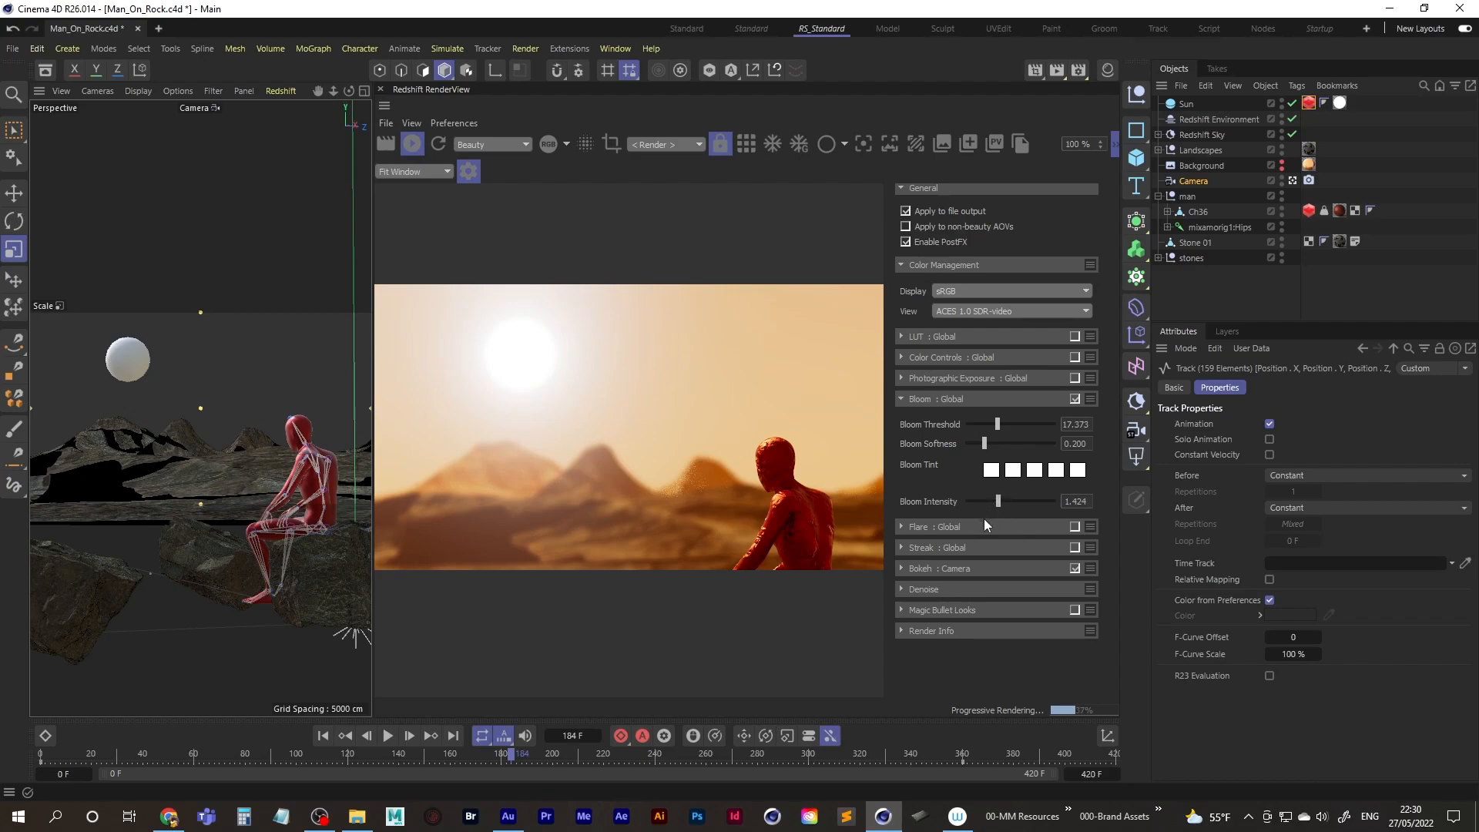
# Step: Enable Flare with an intensity of about 0.074 and reduce the Bloom intensity to about 1.32
pyautogui.click(1074, 526)
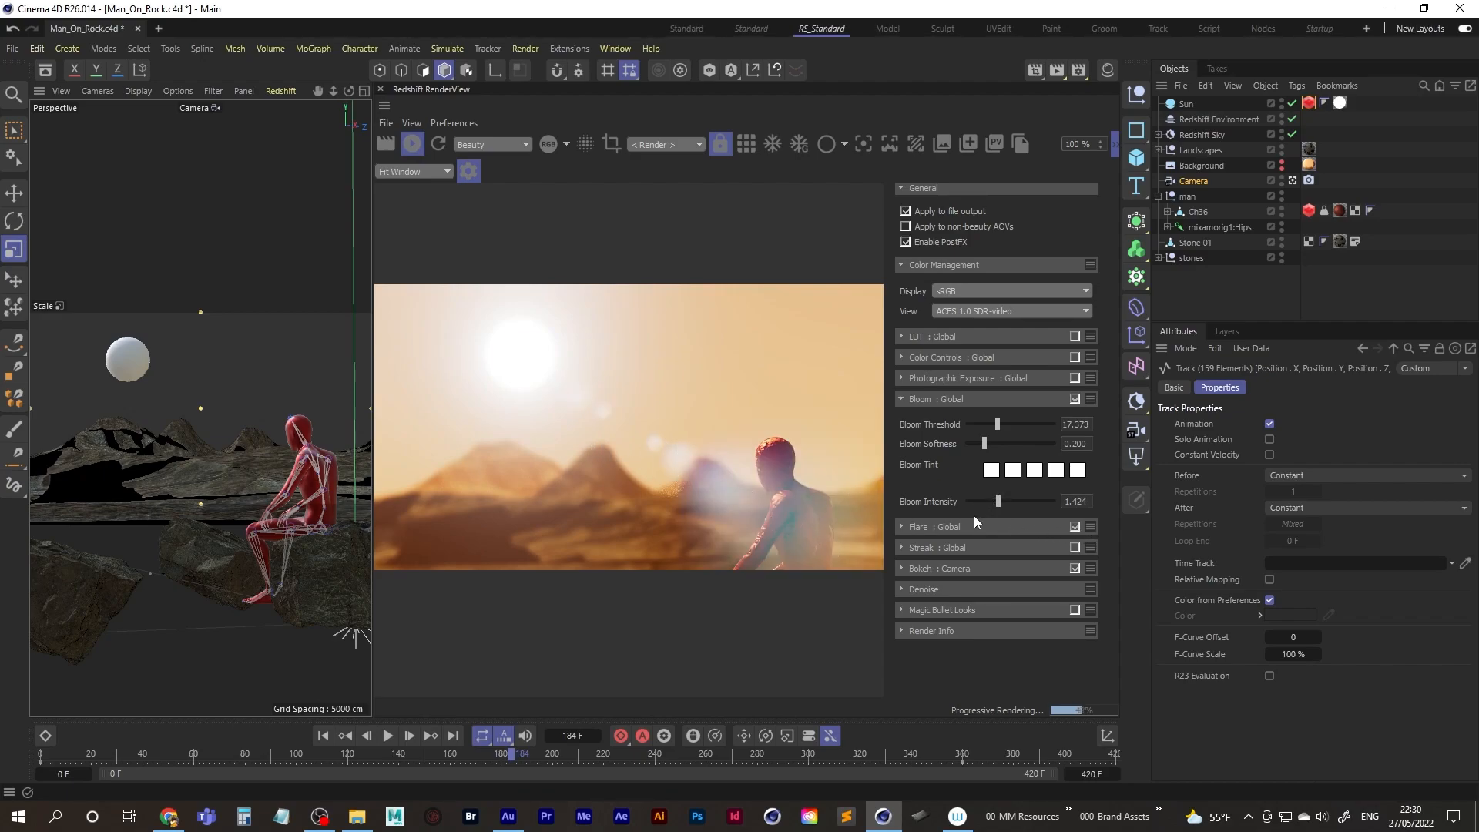
pyautogui.moveTo(999, 505); pyautogui.dragTo(995, 504)
pyautogui.click(900, 527)
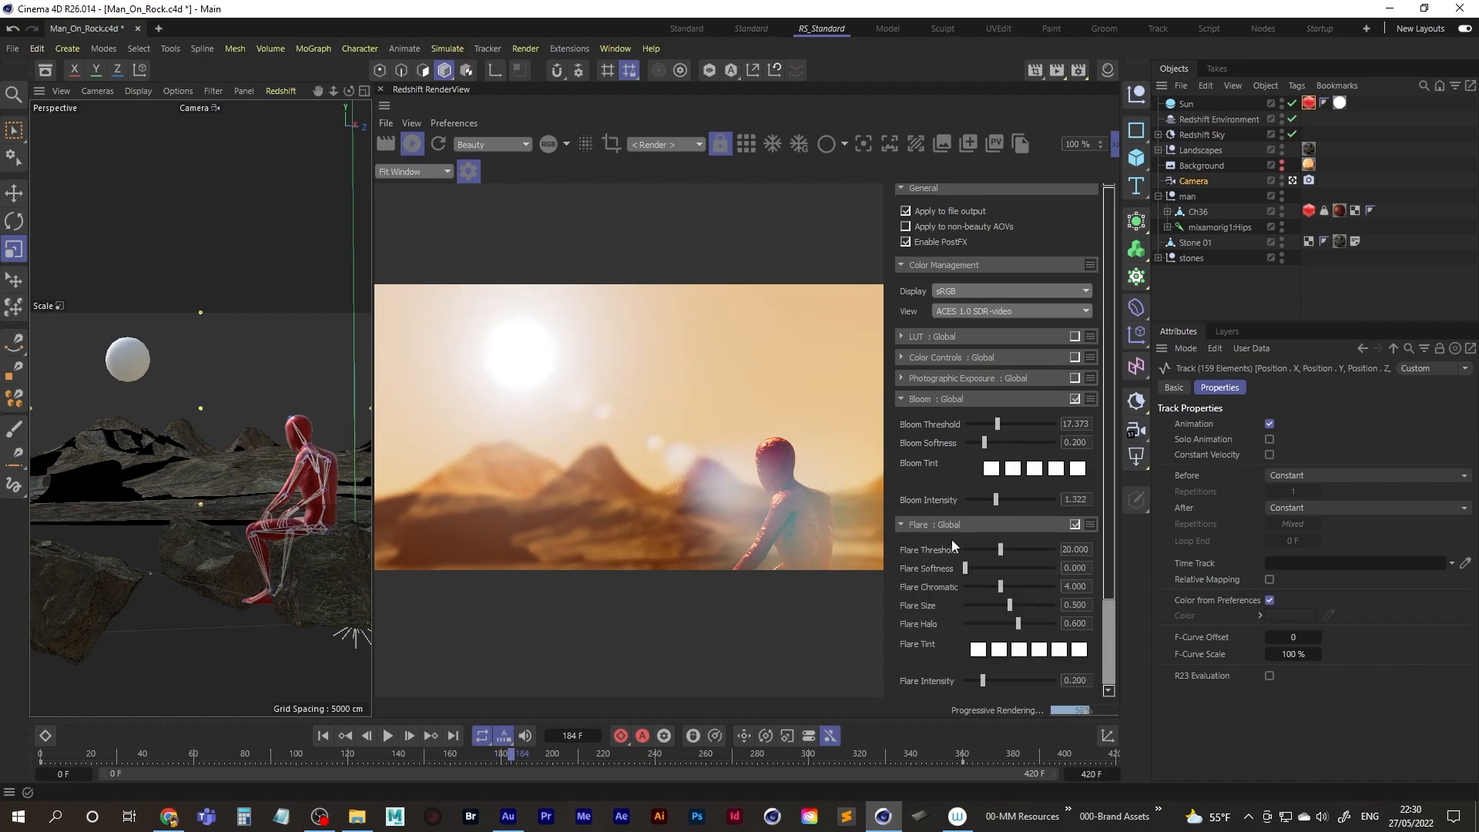
pyautogui.click(1110, 611)
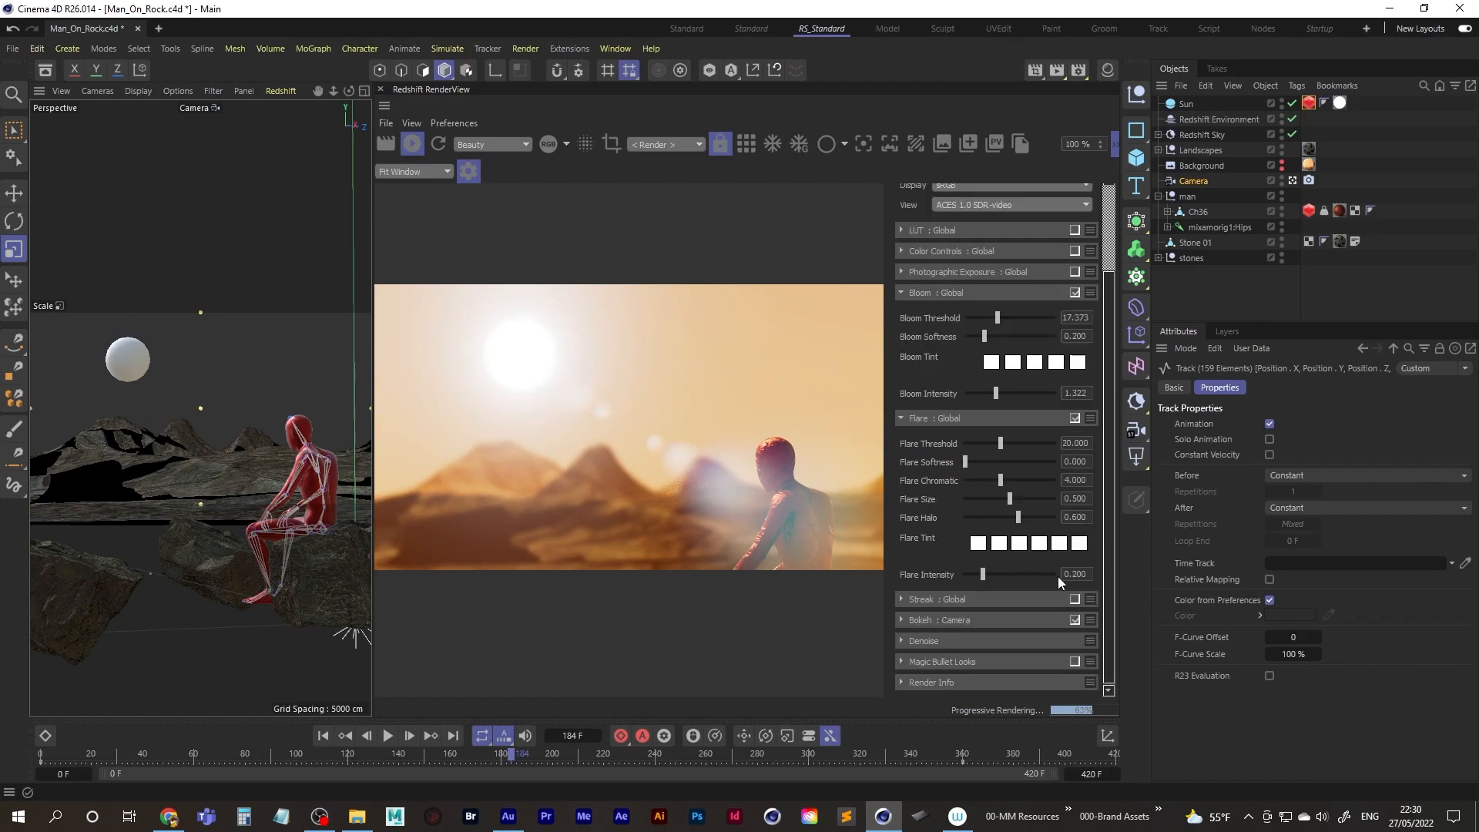
pyautogui.moveTo(984, 575); pyautogui.dragTo(972, 575)
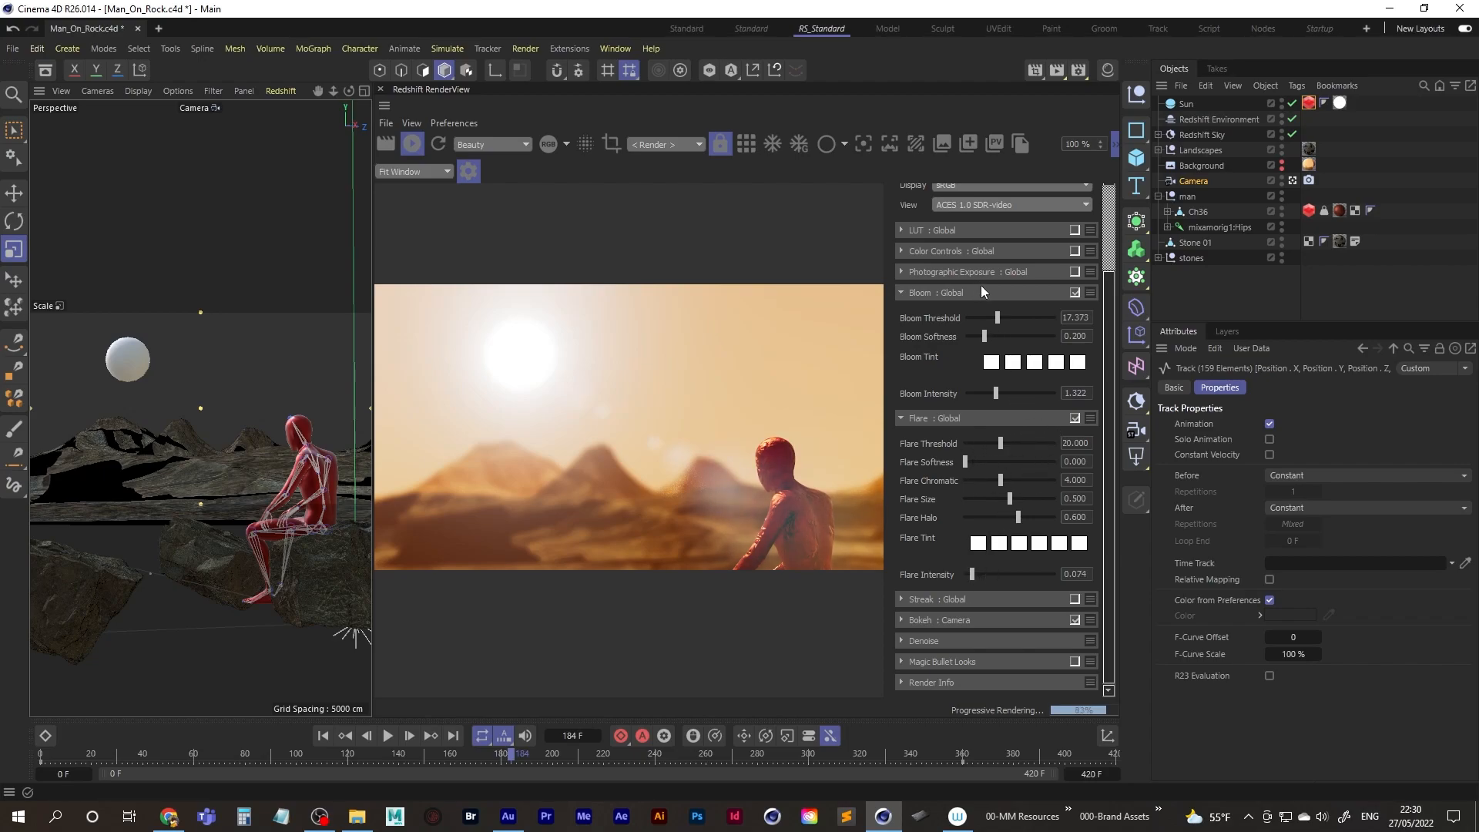
# Step: Enable Color Controls, add three RGB curve points at frame 359 that slightly darken the shadows, and compare the grade off and on
pyautogui.scroll(3, 1111, 267)
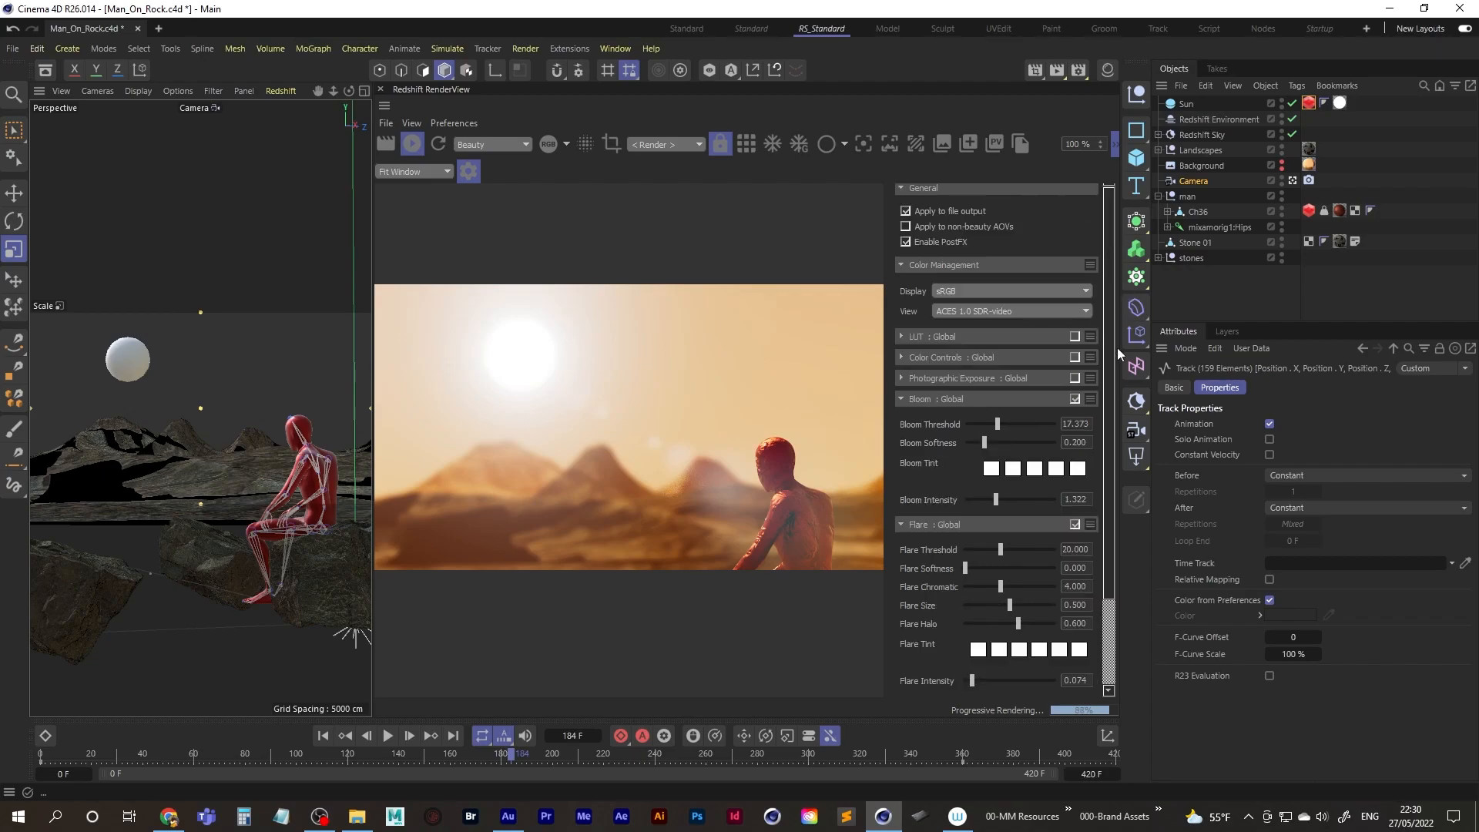
pyautogui.scroll(-2, 1112, 631)
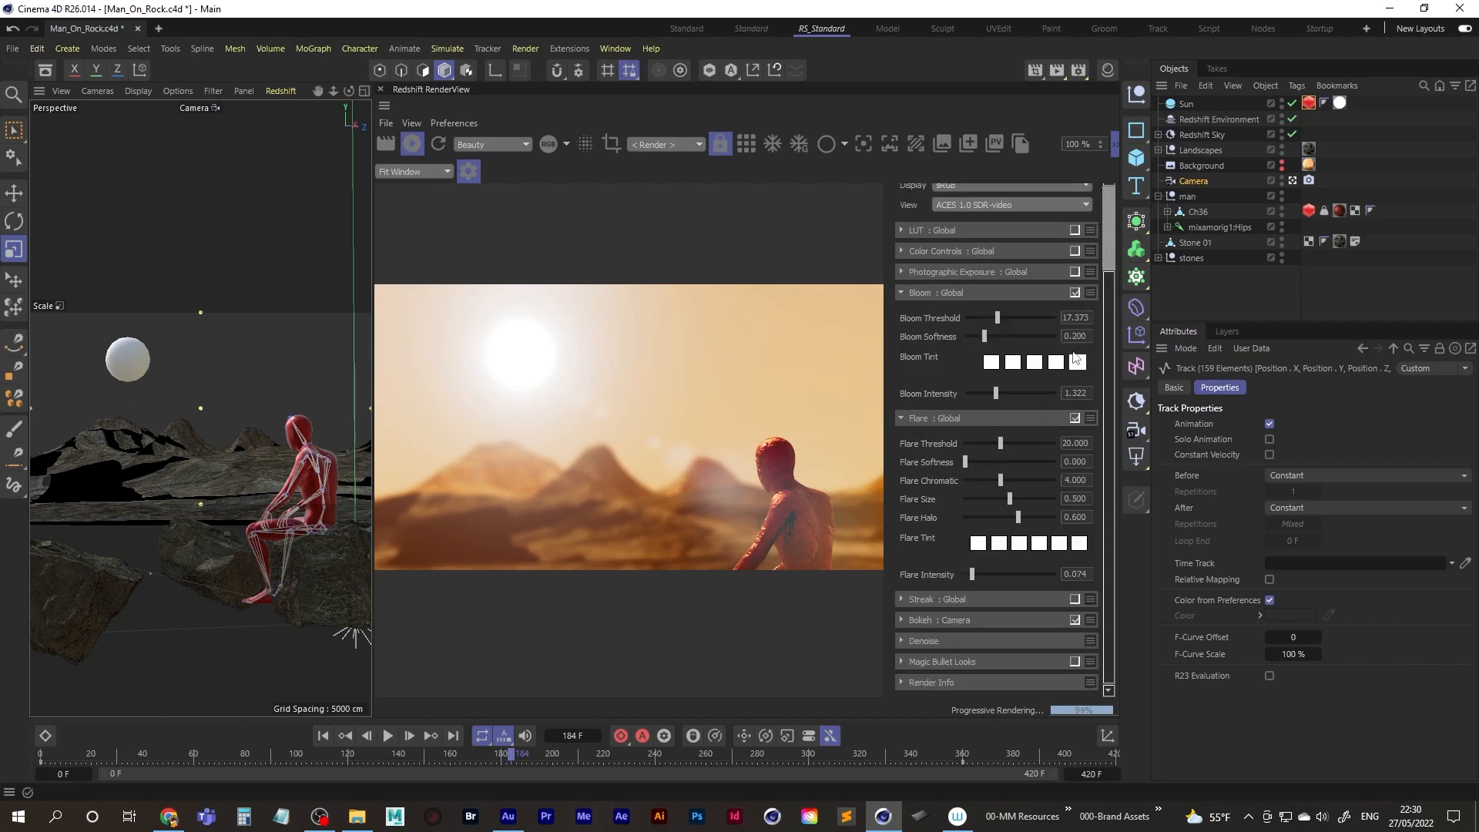
pyautogui.click(1074, 251)
pyautogui.click(901, 251)
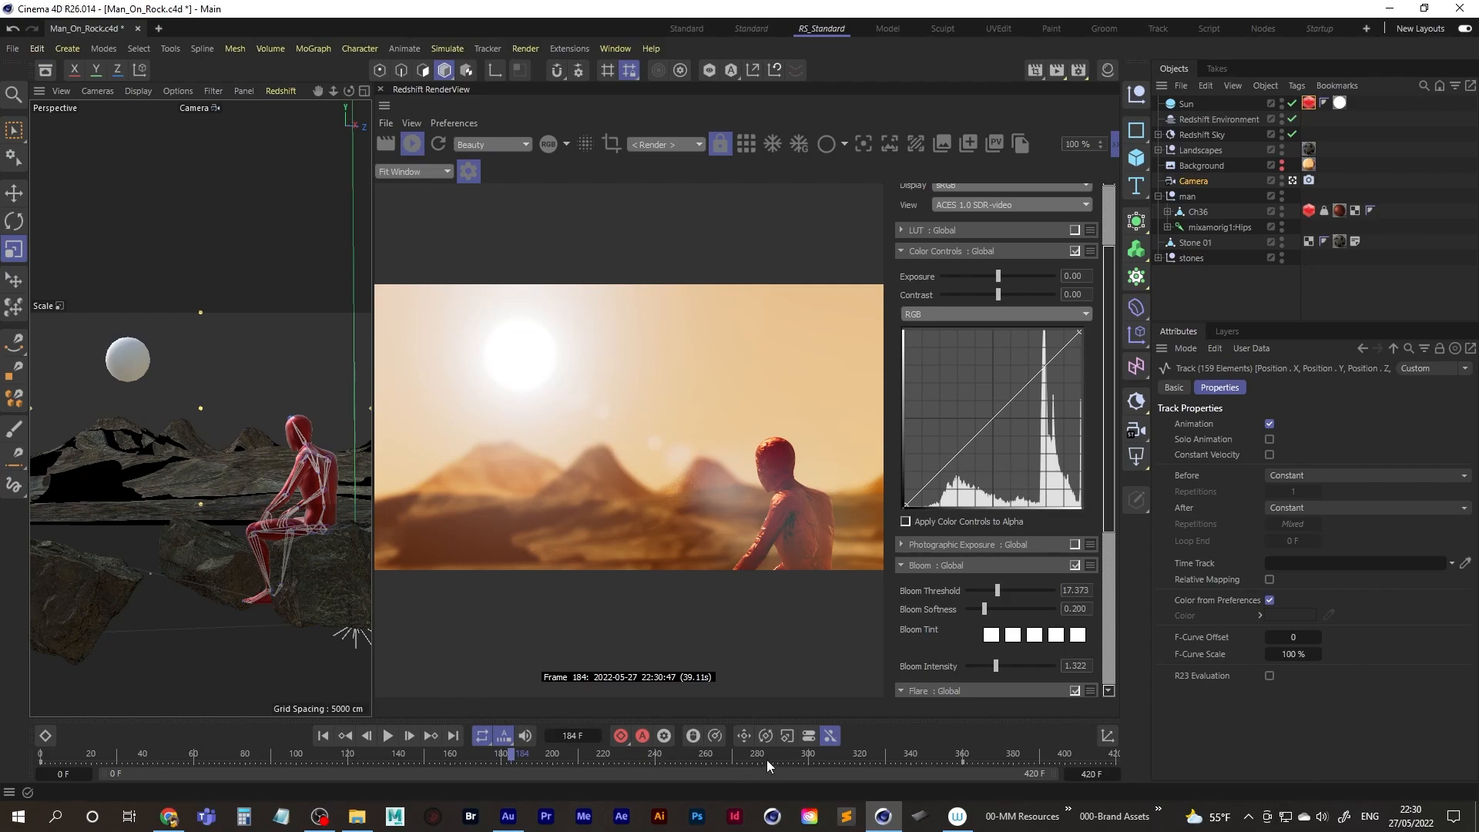
pyautogui.click(960, 753)
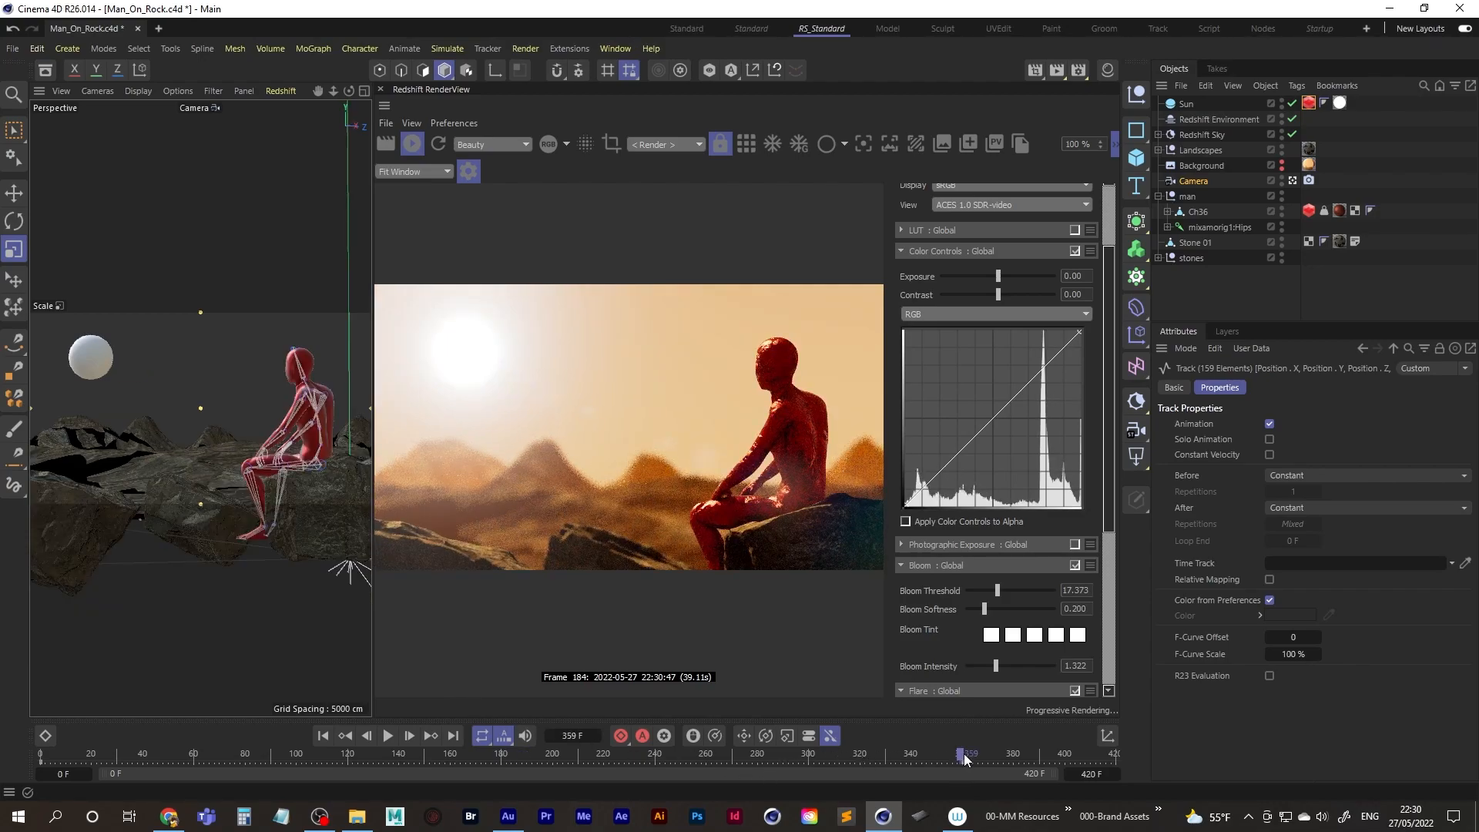
pyautogui.click(953, 472)
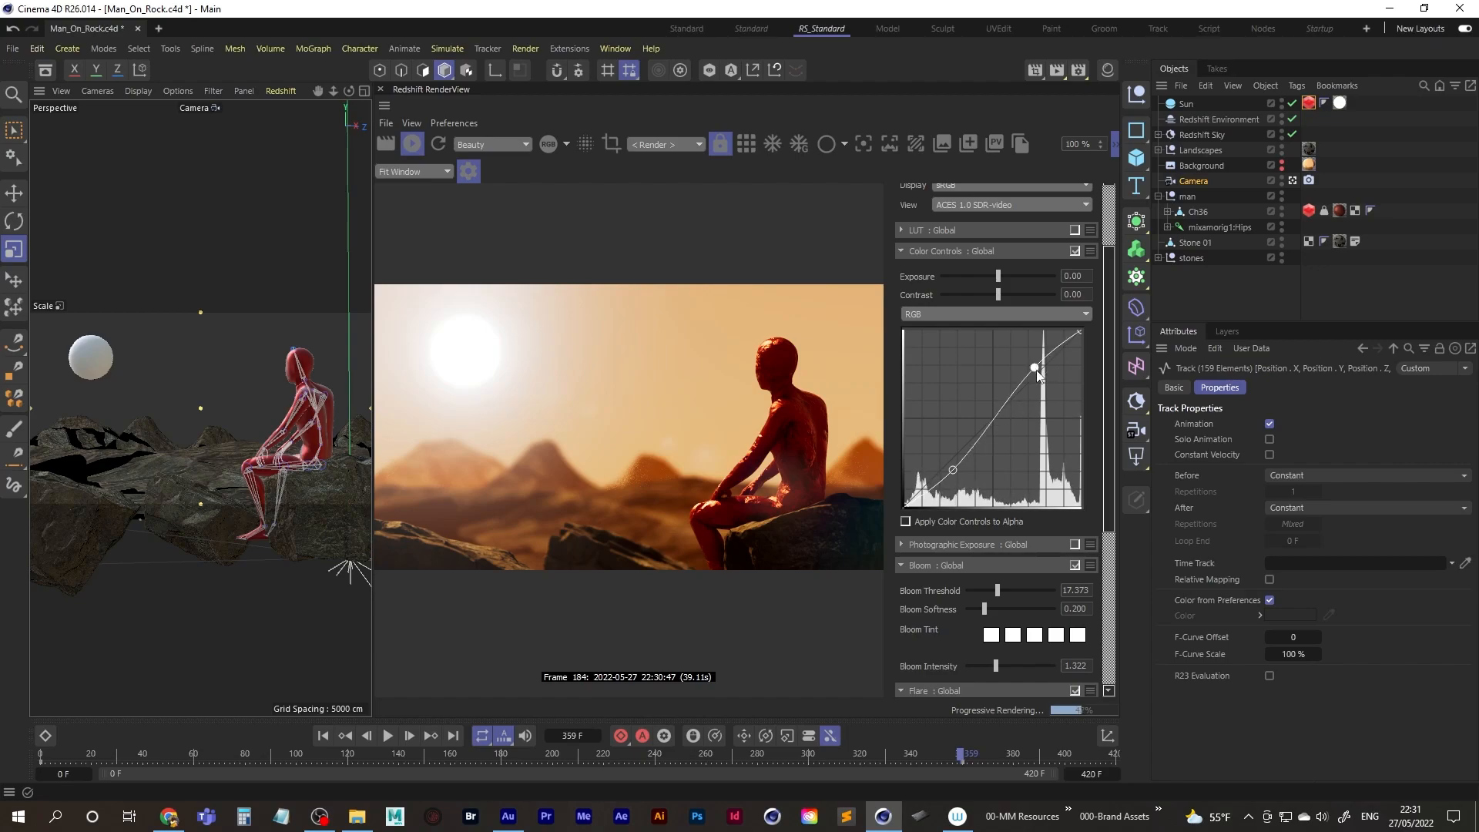
pyautogui.click(1040, 372)
pyautogui.click(999, 421)
pyautogui.moveTo(1000, 421); pyautogui.dragTo(999, 422)
pyautogui.click(1074, 251)
pyautogui.click(1074, 251)
# Step: Select the foreground rock Stone 01.2 near the man's feet and save the project
pyautogui.click(180, 498)
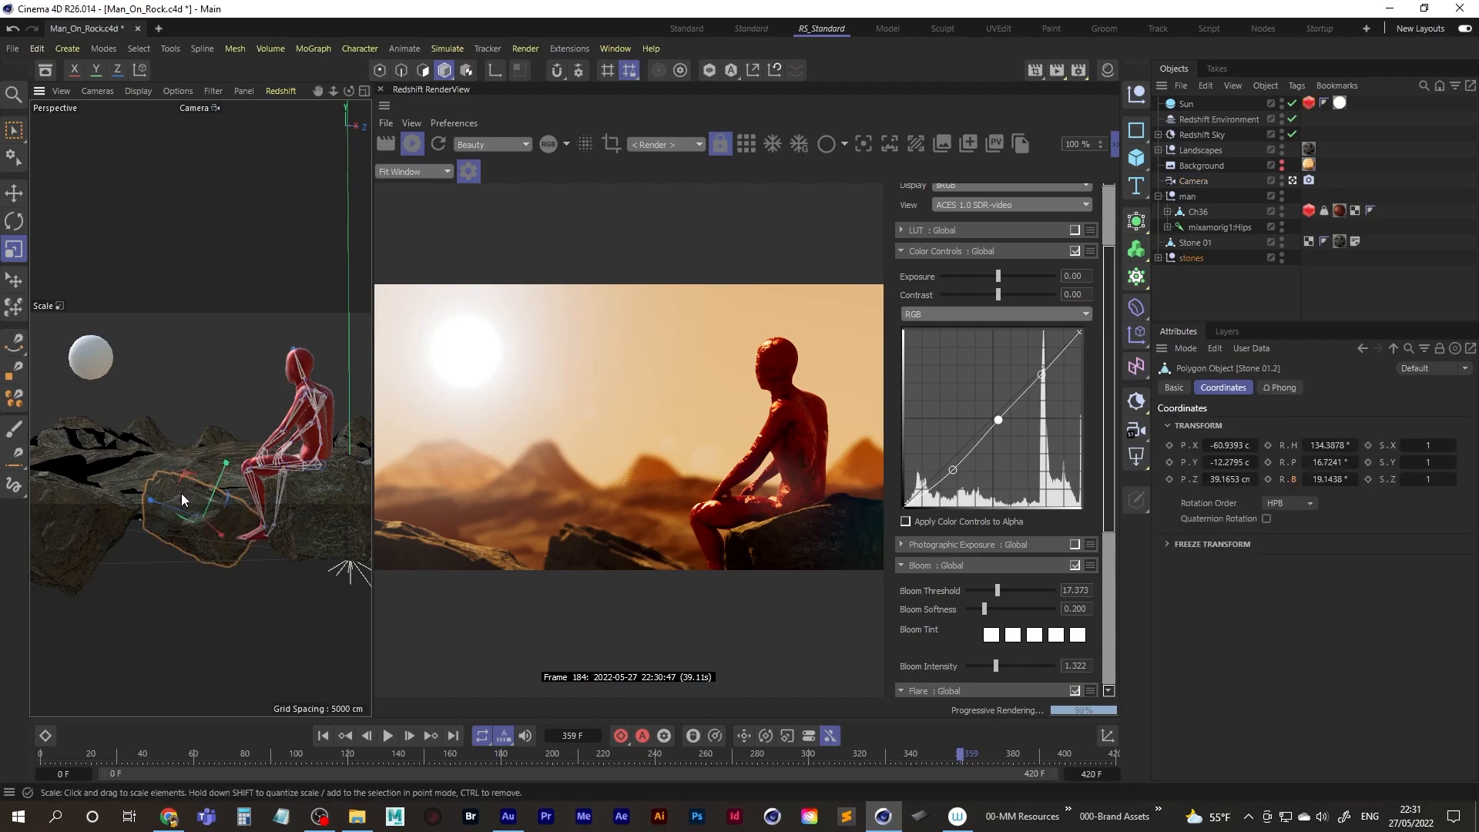
pyautogui.click(13, 48)
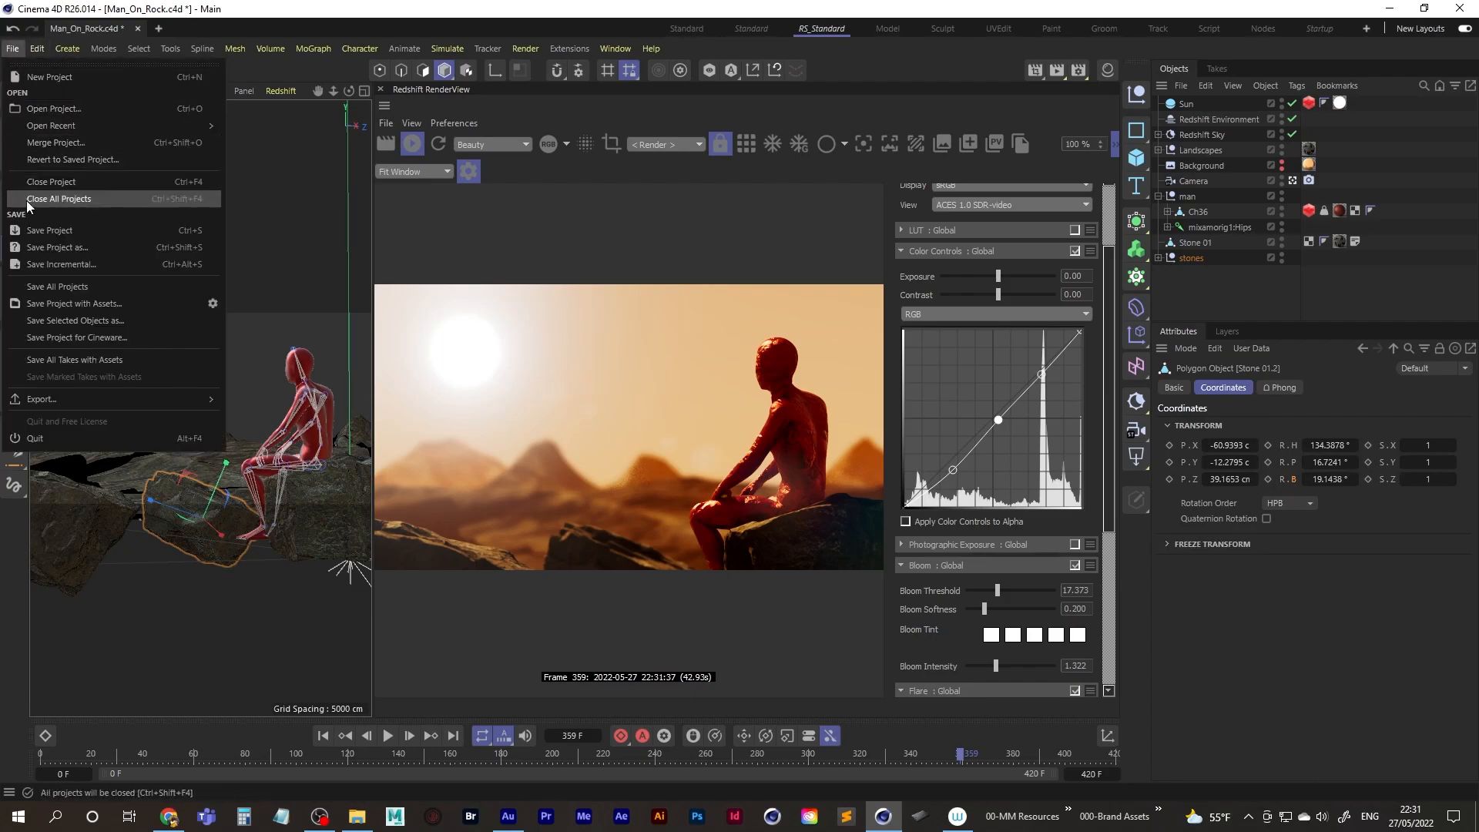
pyautogui.click(50, 230)
# Step: Move the rock Stone 01.2 farther away from the man in the Top view, checking its placement beside his feet in the render
pyautogui.middleClick(211, 419)
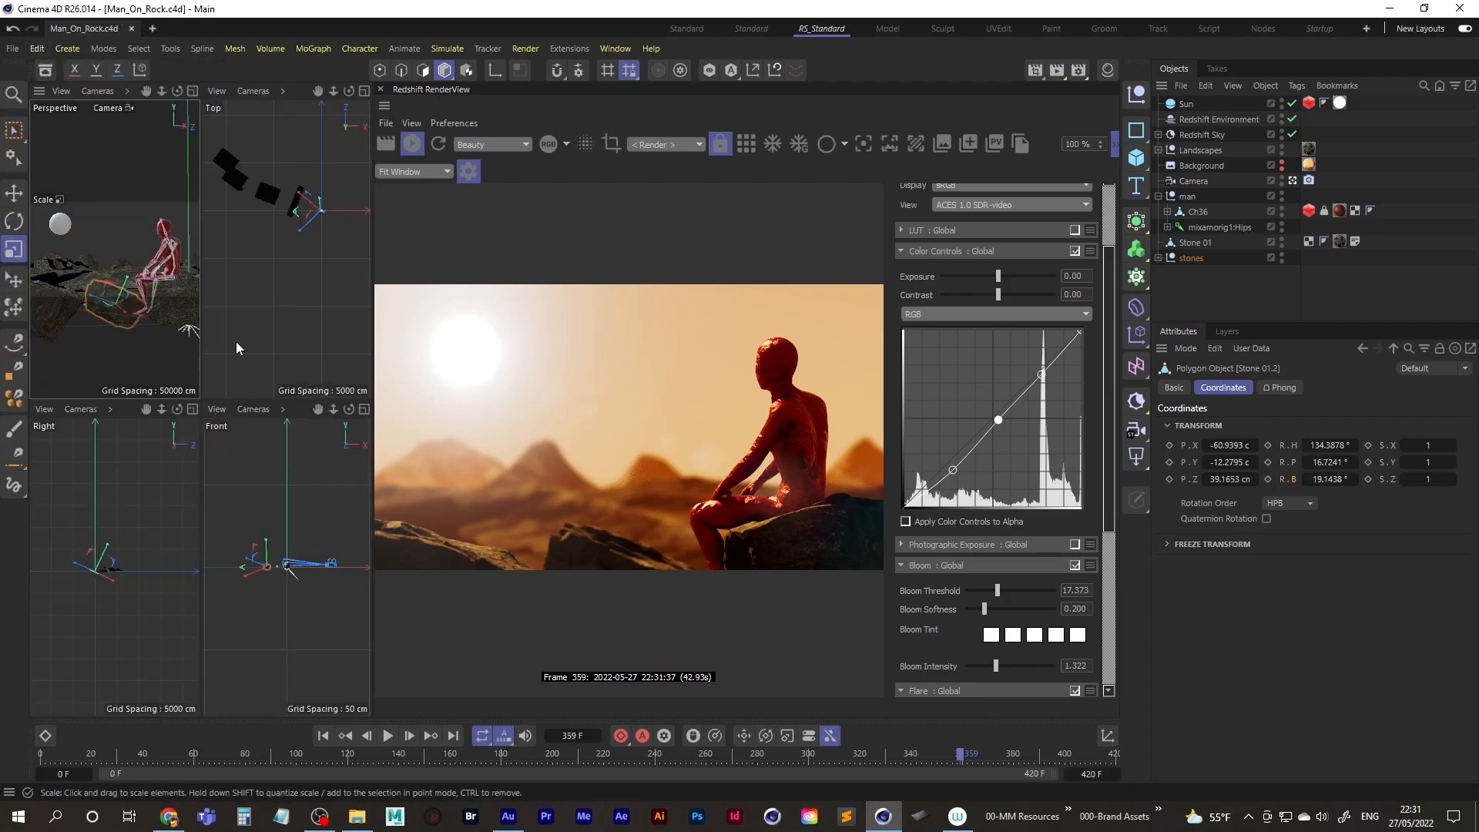
pyautogui.middleClick(228, 363)
pyautogui.scroll(5, 308, 339)
pyautogui.keyDown('alt'); pyautogui.moveTo(318, 344); pyautogui.dragTo(243, 386, button='middle'); pyautogui.keyUp('alt')
pyautogui.scroll(5, 209, 364)
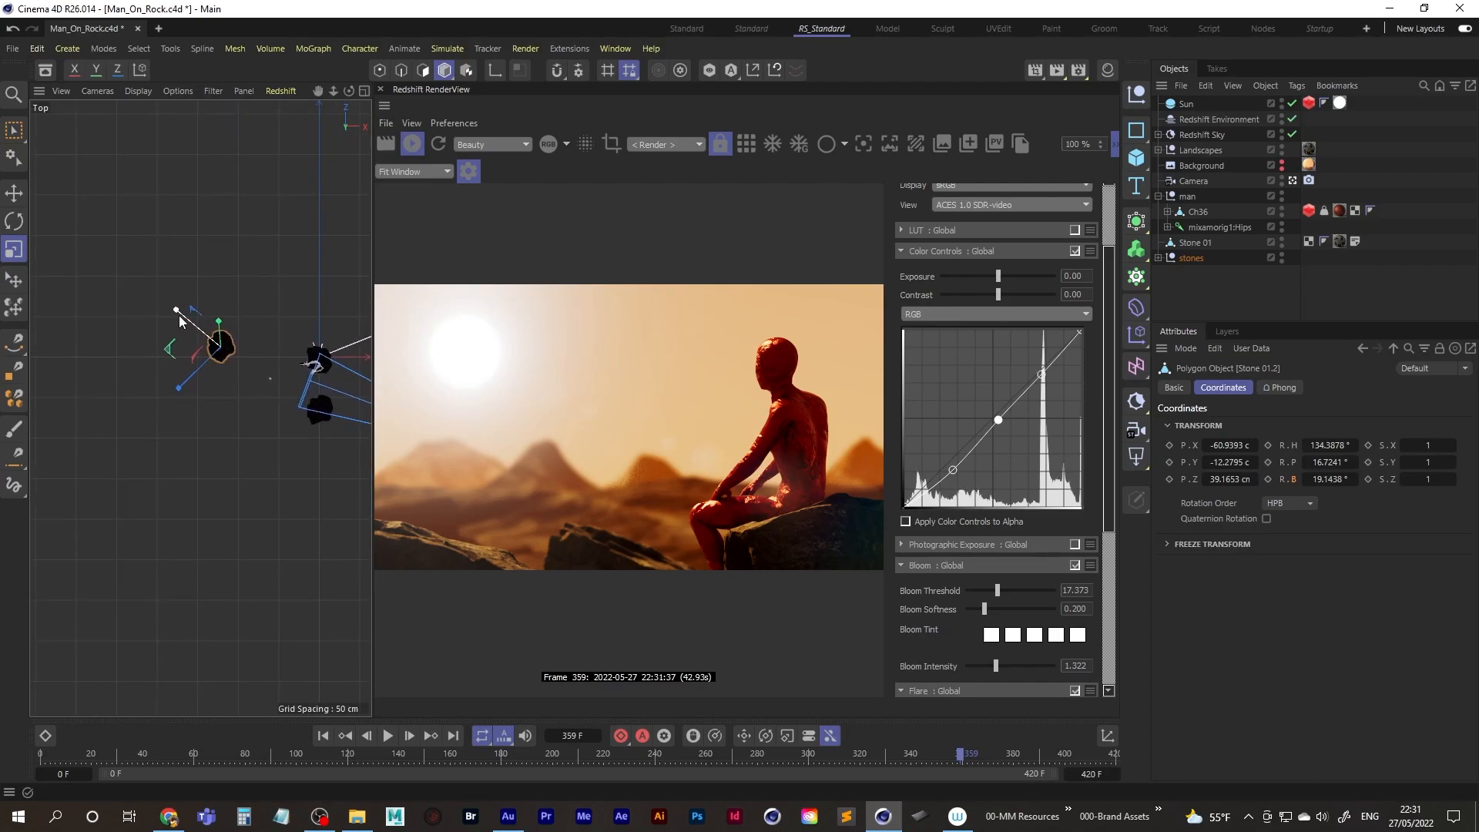
pyautogui.press('e')
pyautogui.moveTo(175, 317)
pyautogui.mouseDown()
pyautogui.moveTo(128, 286)
pyautogui.moveTo(184, 295)
pyautogui.mouseUp()
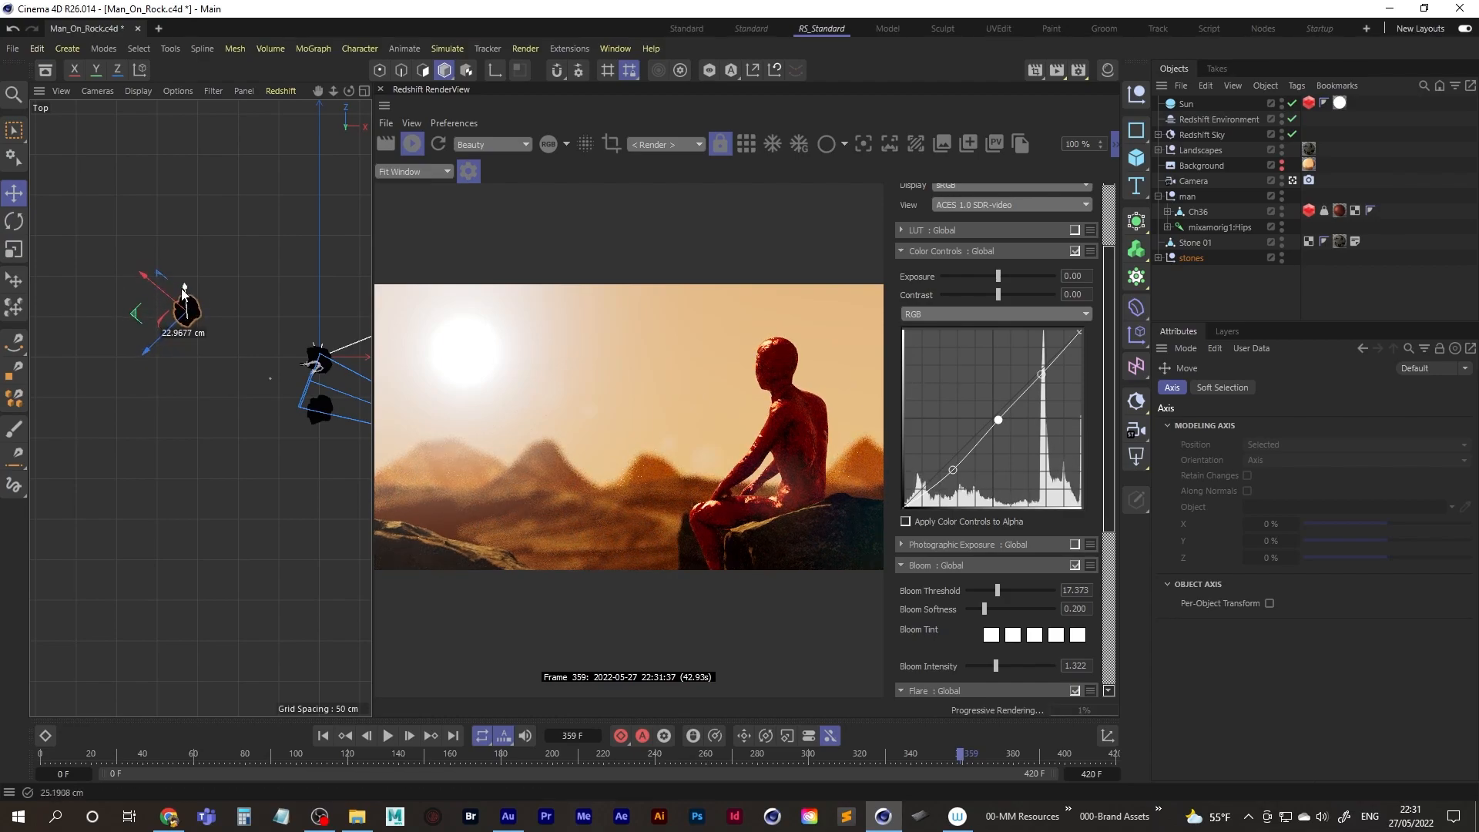
pyautogui.moveTo(153, 352); pyautogui.dragTo(68, 311)
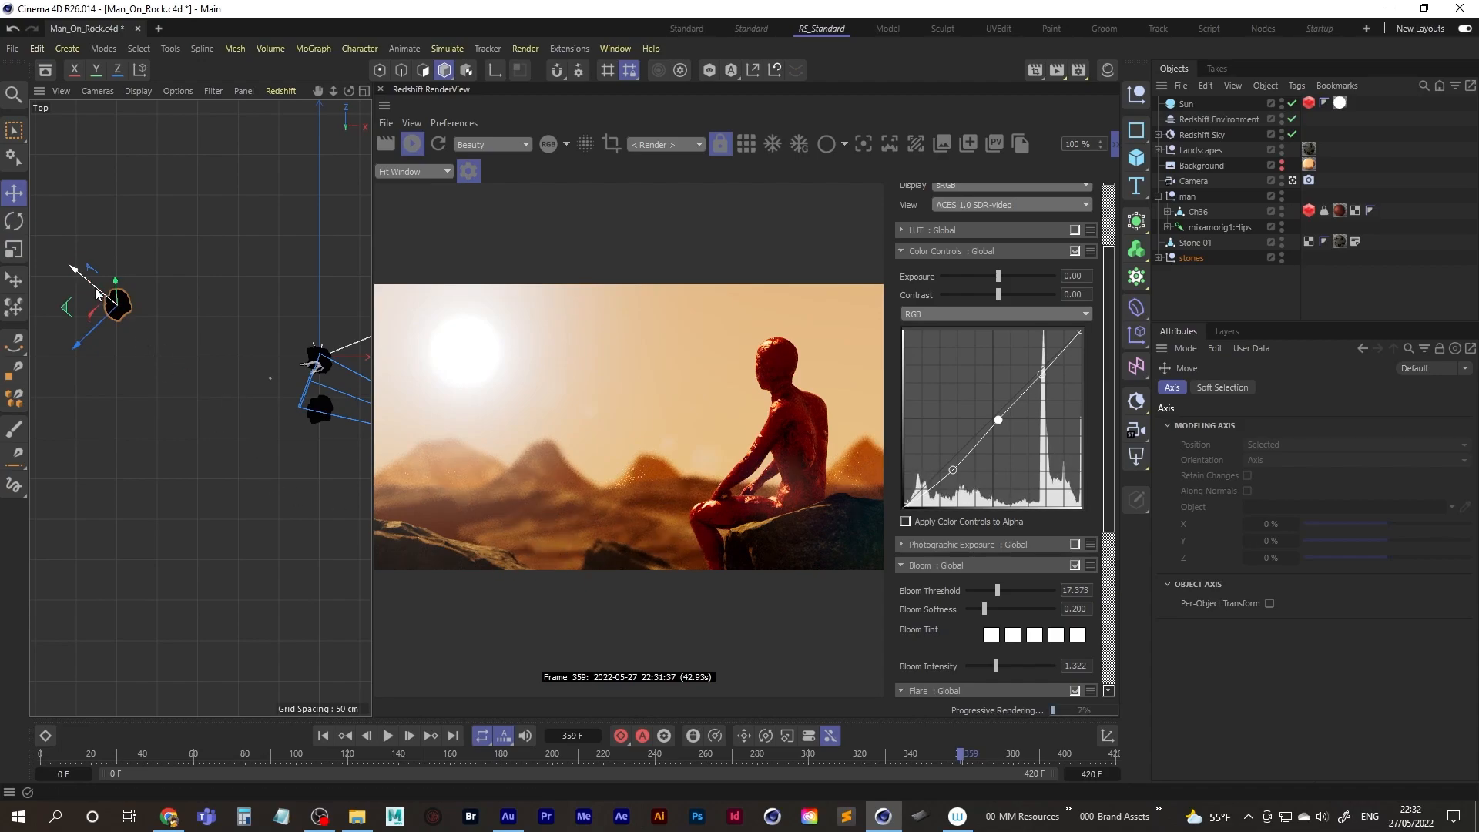
pyautogui.moveTo(114, 278); pyautogui.dragTo(116, 284)
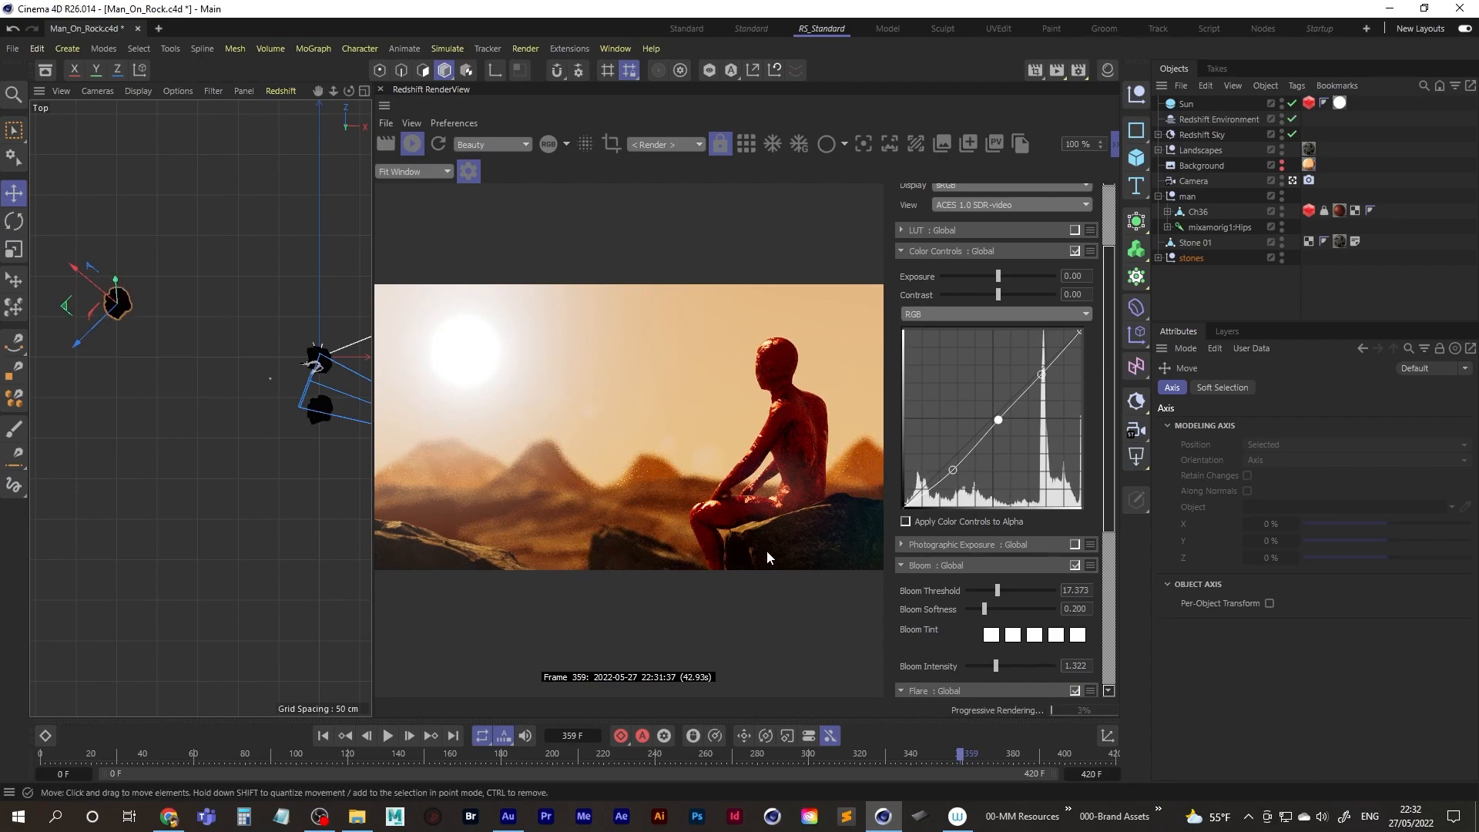
pyautogui.moveTo(75, 316); pyautogui.dragTo(65, 279)
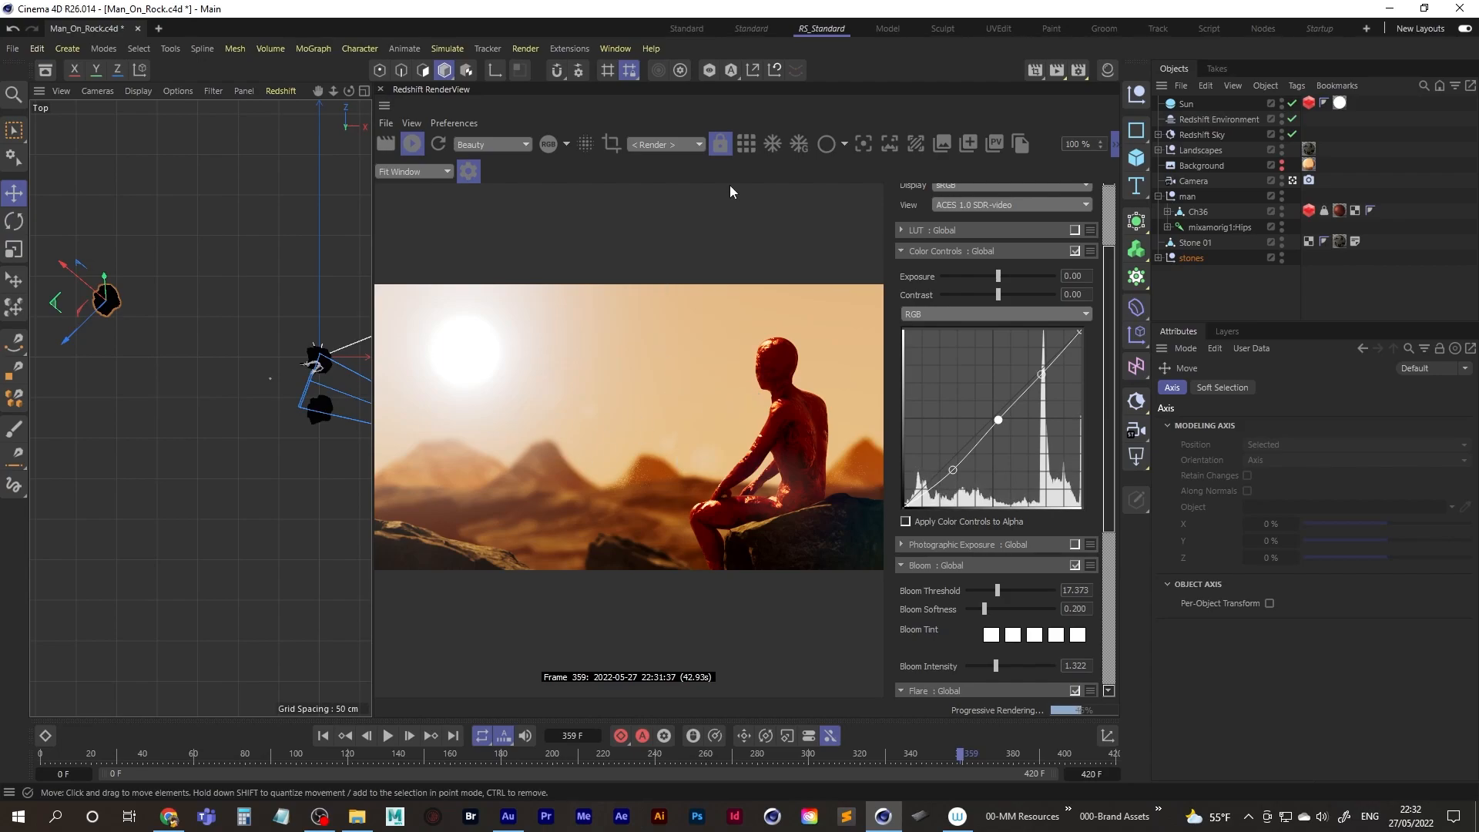
# Step: Enable Denoising in the Redshift render settings and test it by rendering frame 359 in bucket mode
pyautogui.click(746, 148)
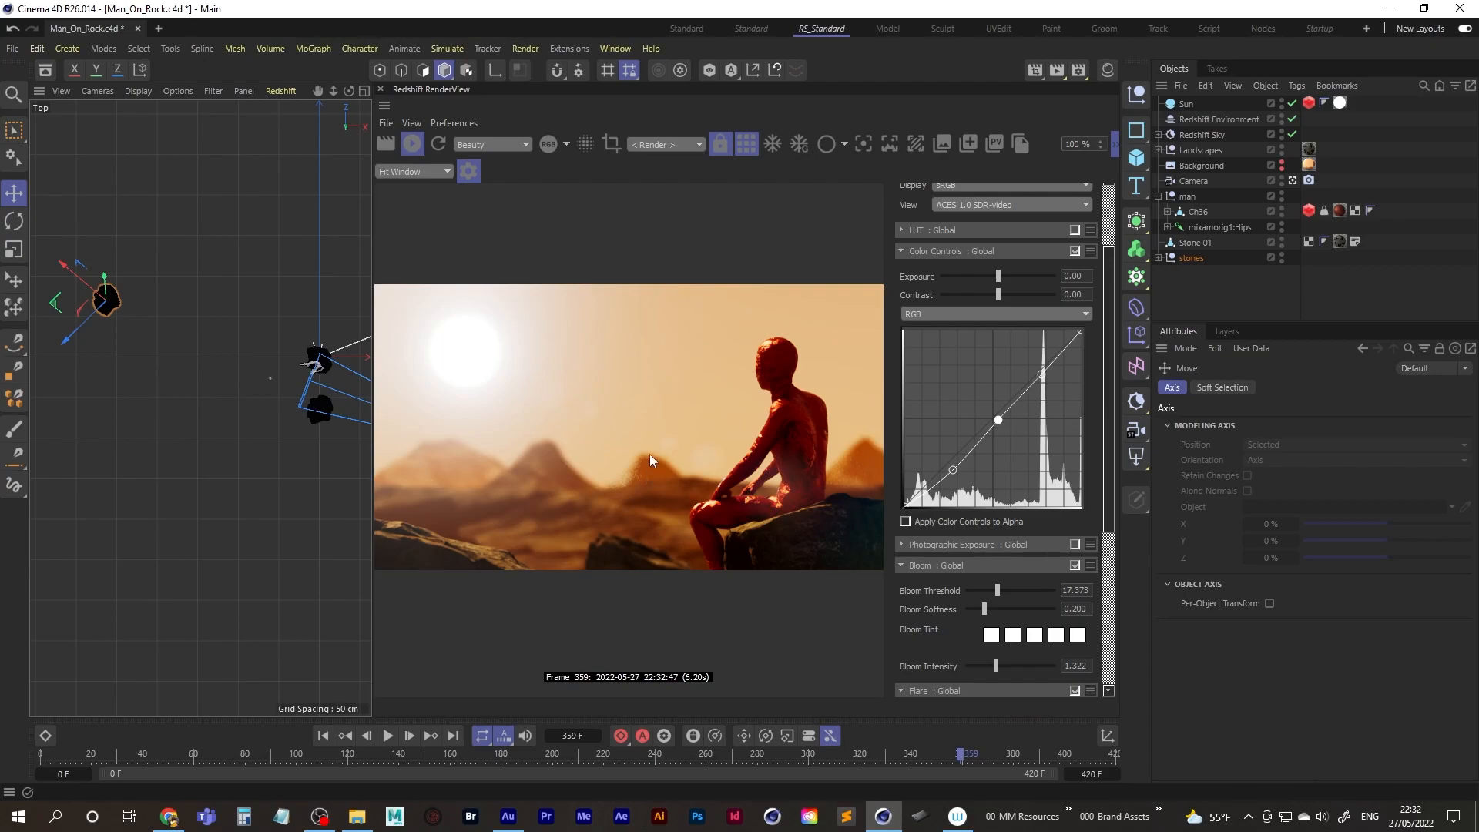
pyautogui.click(890, 144)
pyautogui.click(1079, 70)
pyautogui.moveTo(1134, 69); pyautogui.dragTo(770, 89)
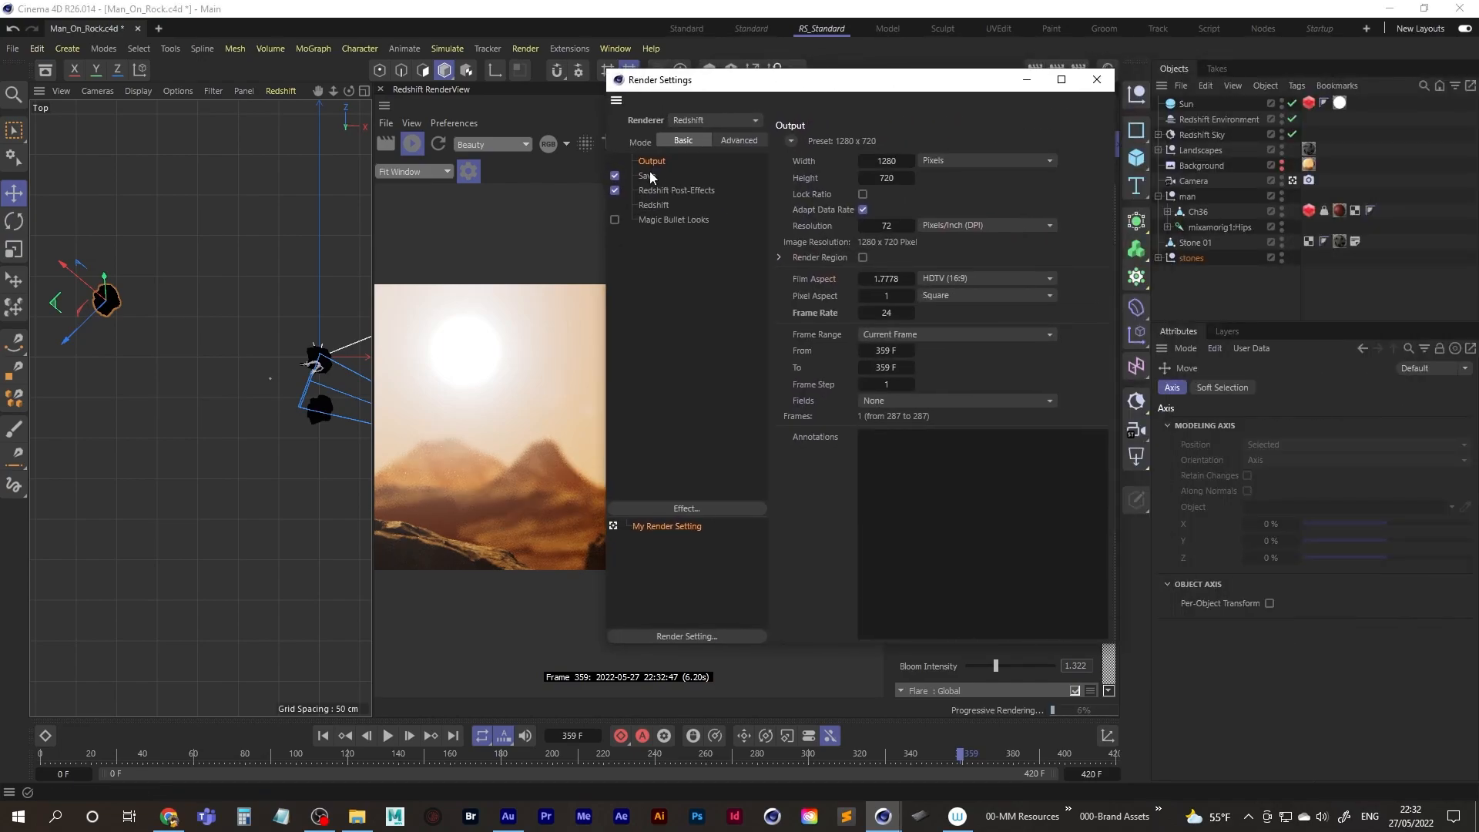
pyautogui.click(651, 205)
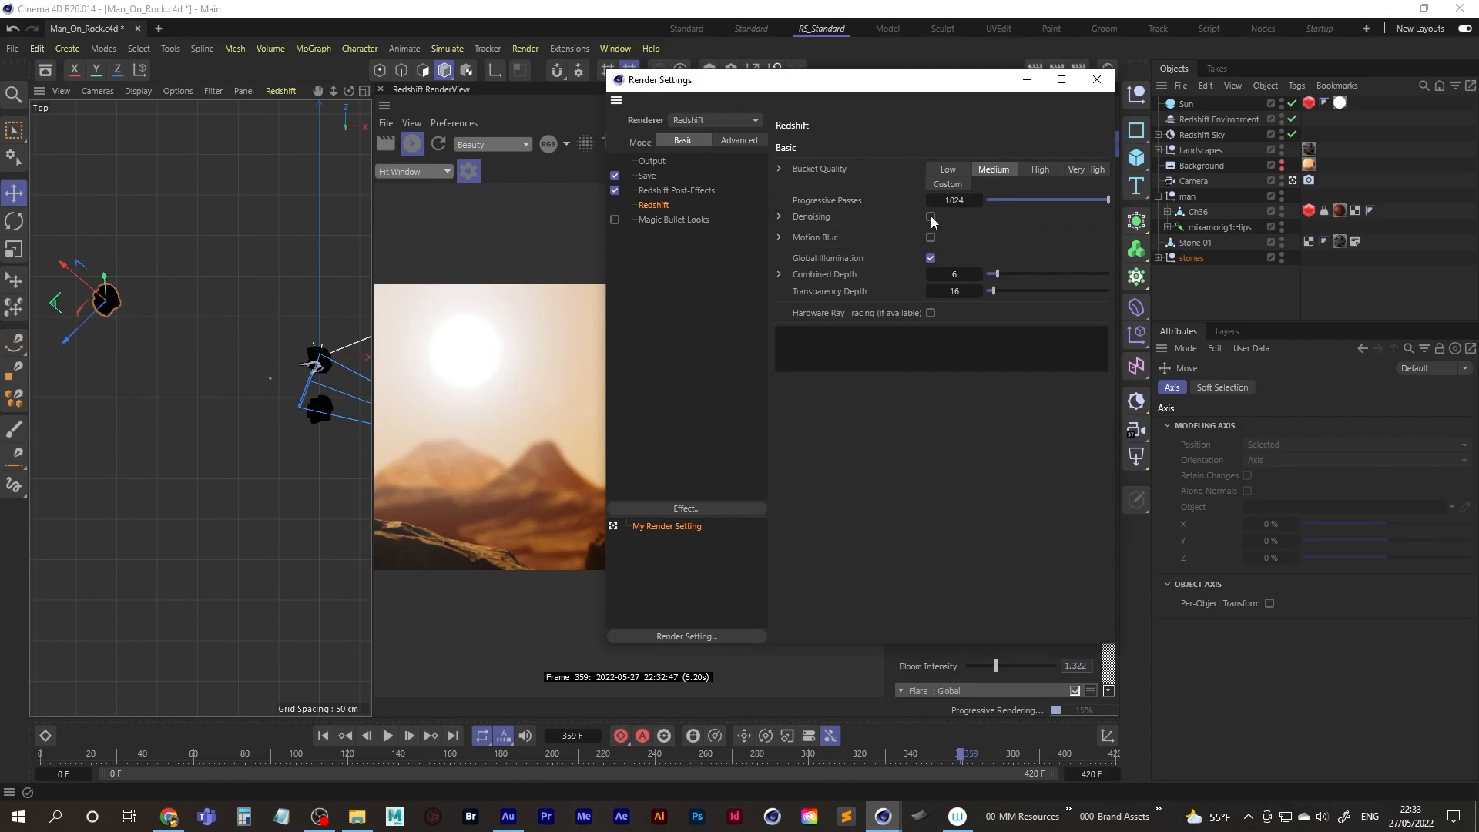
pyautogui.click(1097, 79)
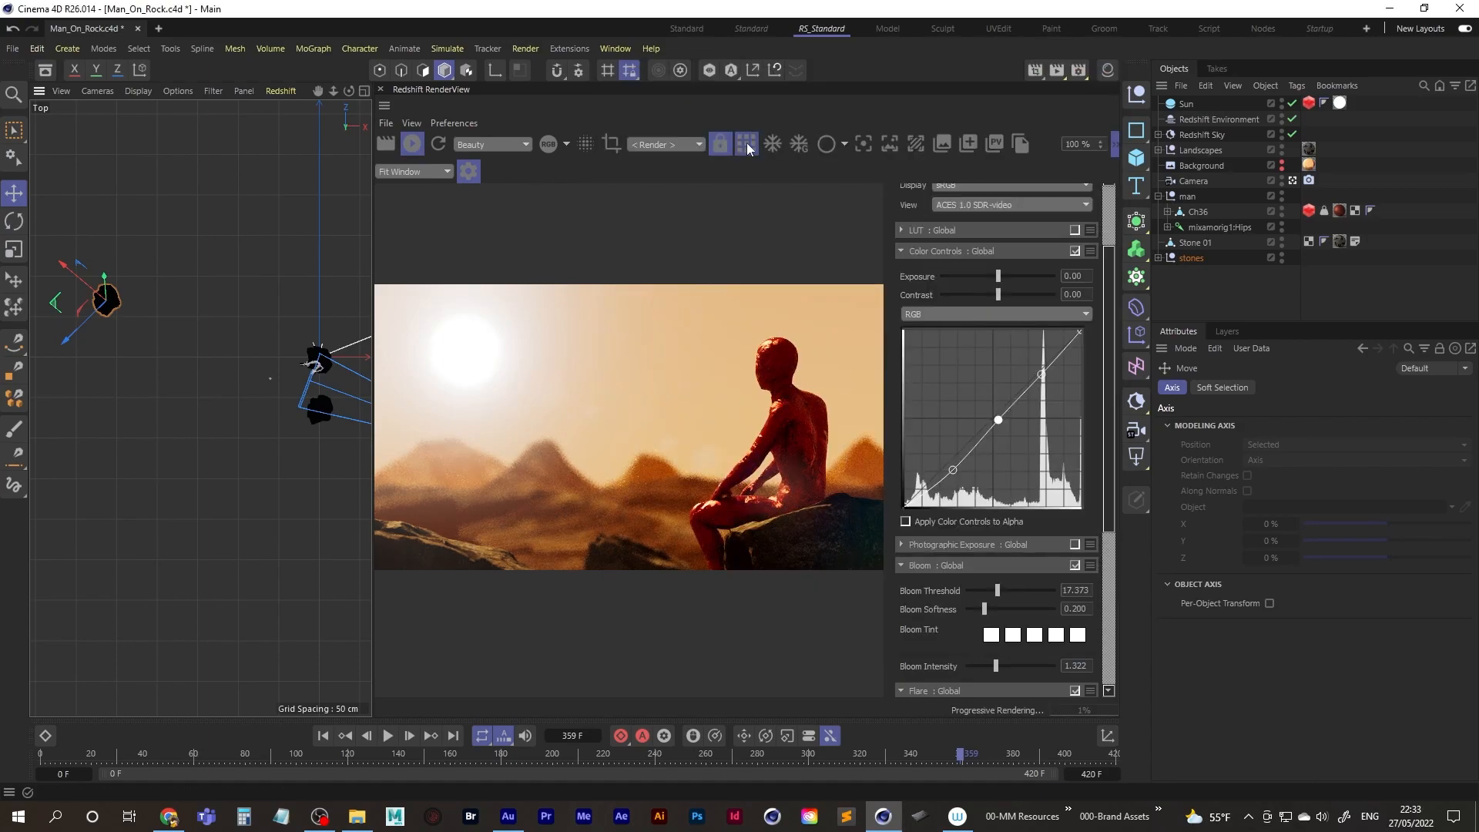
pyautogui.click(745, 144)
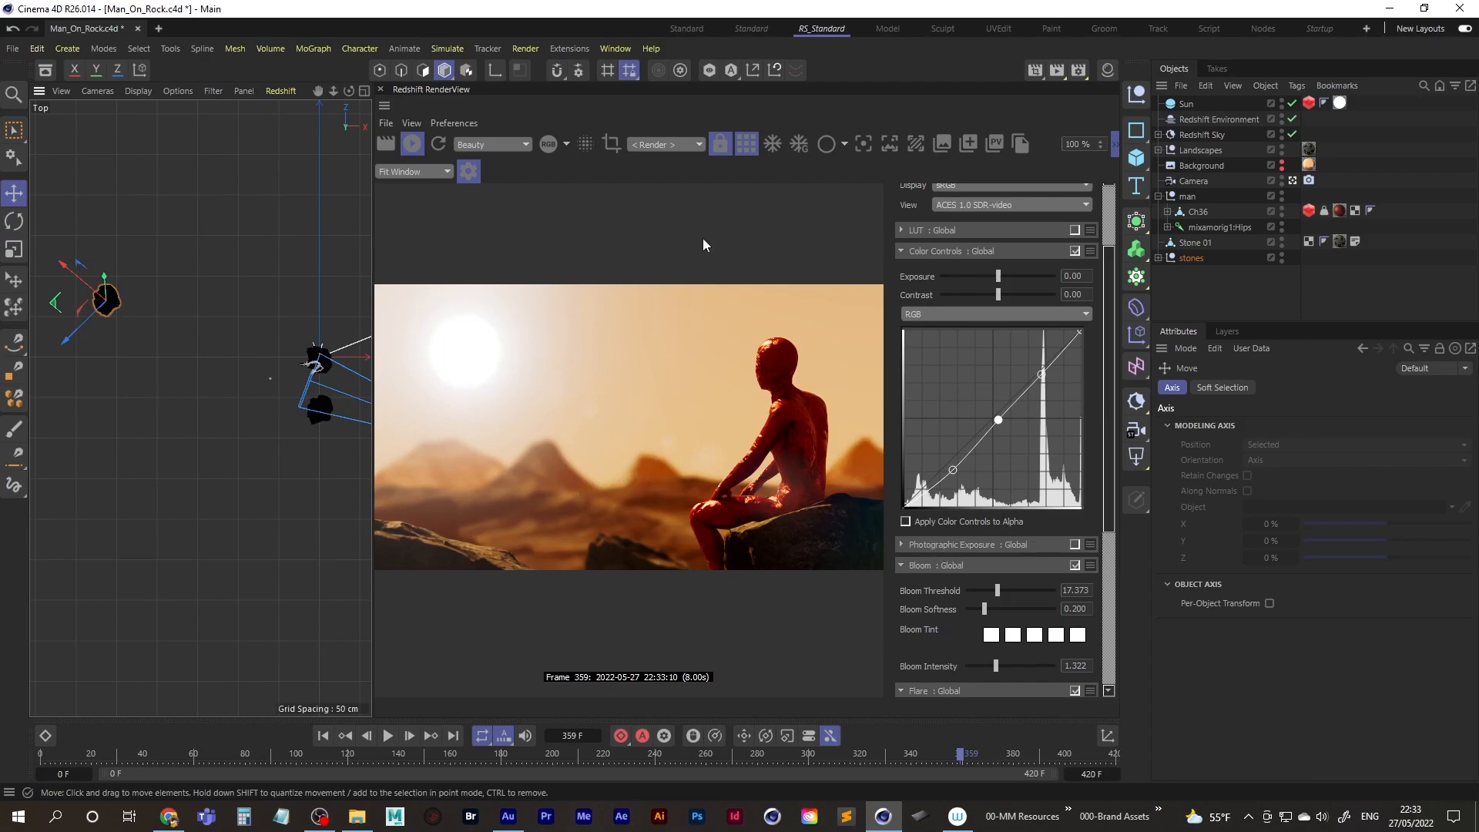
pyautogui.click(747, 145)
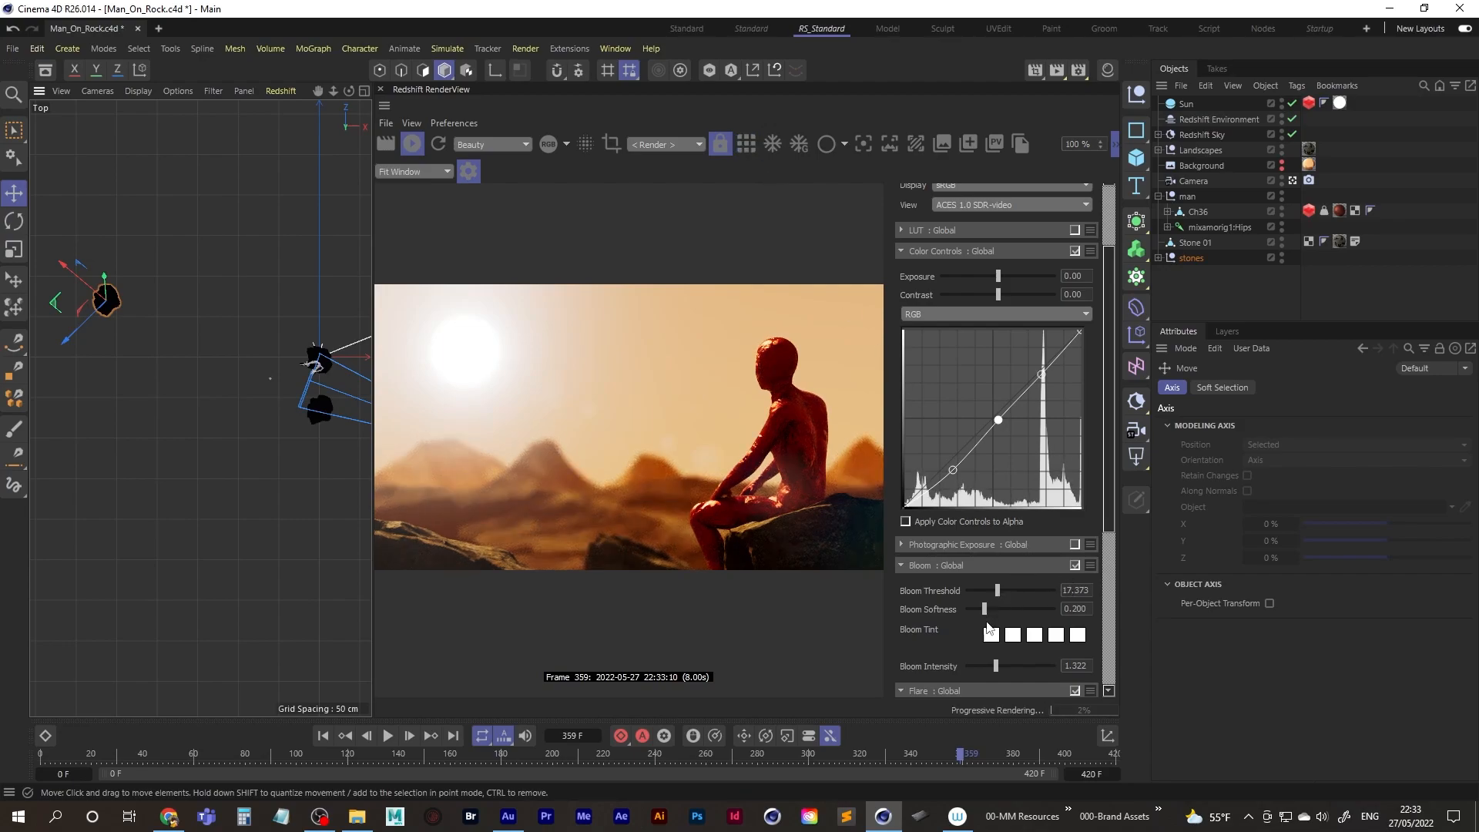
# Step: Increase the Bloom Intensity to about 2.373 and set the Redshift Sky's Red-Blue Shift to about 0.533
pyautogui.moveTo(994, 667); pyautogui.dragTo(1019, 666)
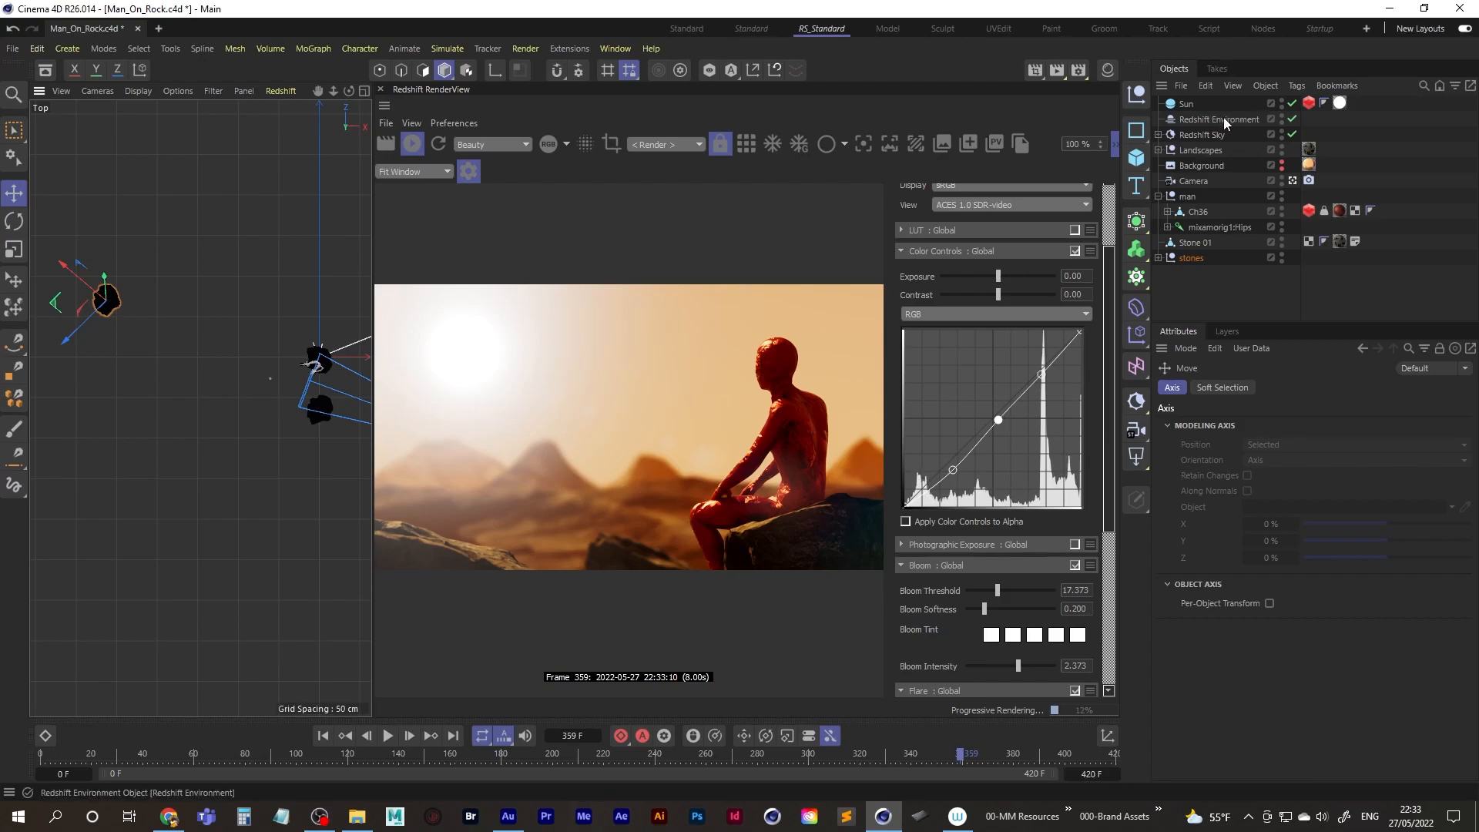
pyautogui.click(1209, 133)
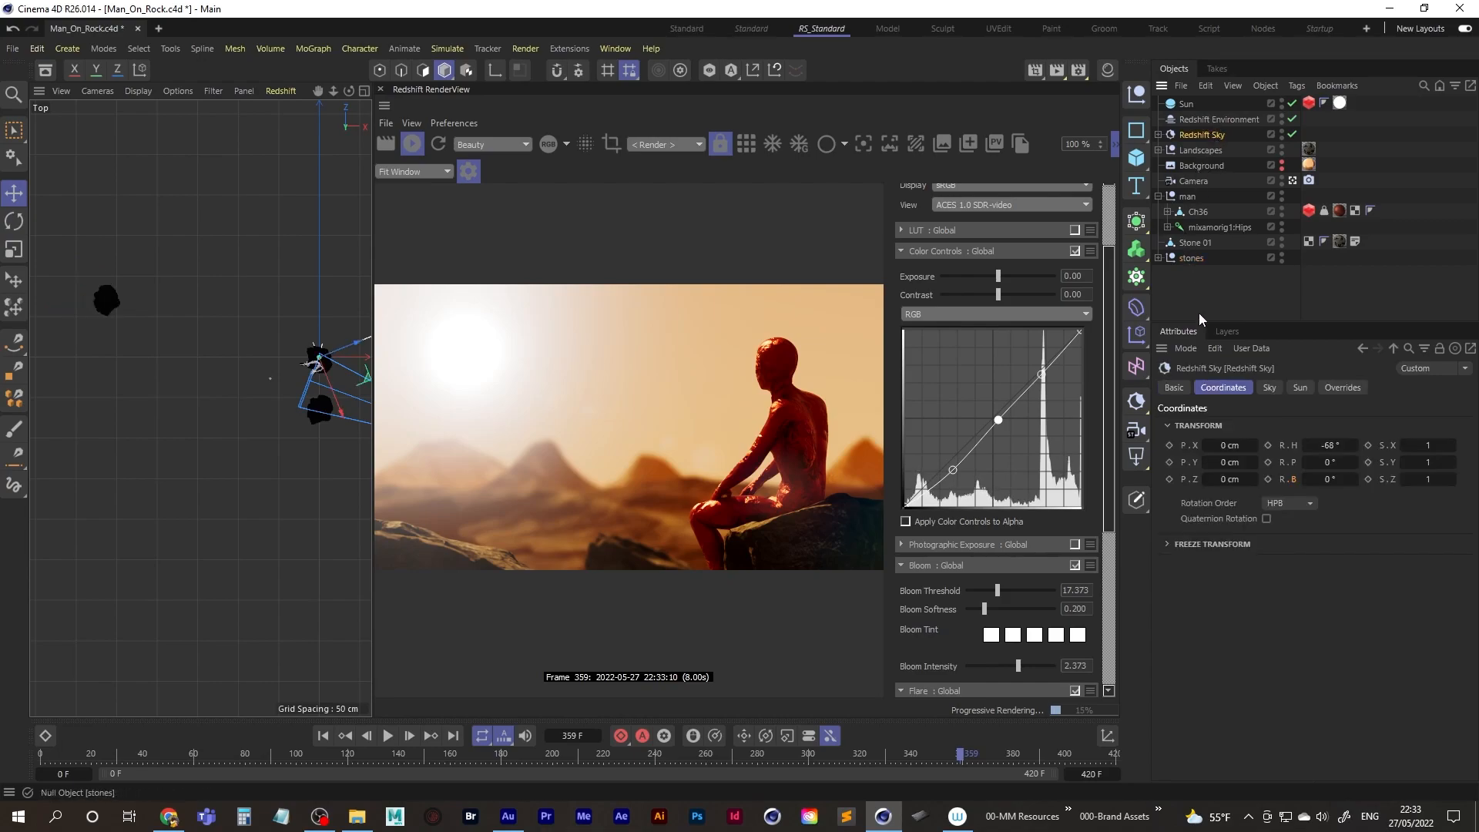
pyautogui.click(1270, 388)
pyautogui.moveTo(1386, 649); pyautogui.dragTo(1386, 652)
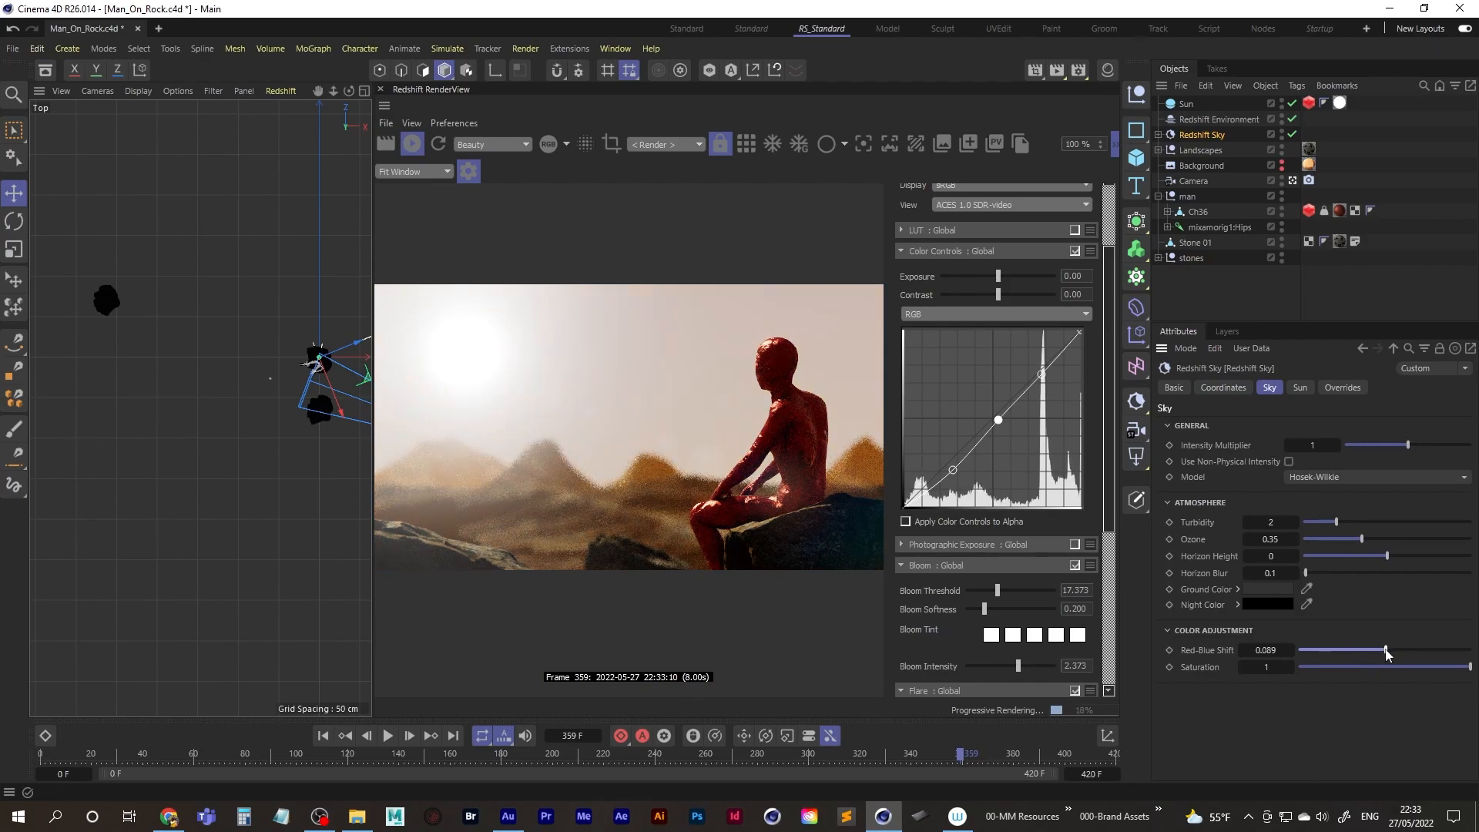
pyautogui.moveTo(1387, 652); pyautogui.dragTo(1390, 653)
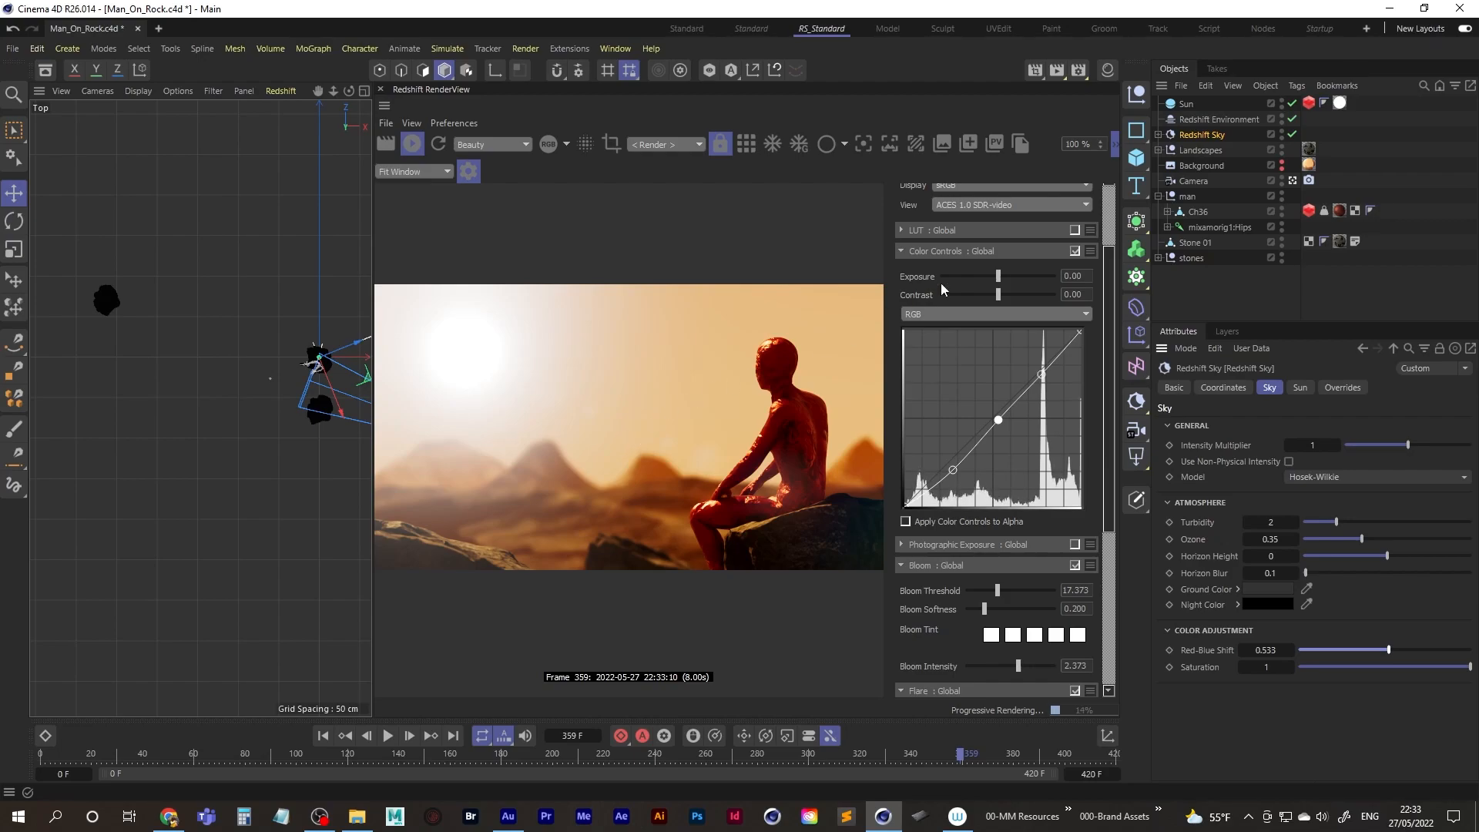
# Step: Tint the illumination color of the RS Incandescent material pale pink, with a hue of about 5° and 22% saturation
pyautogui.click(1130, 91)
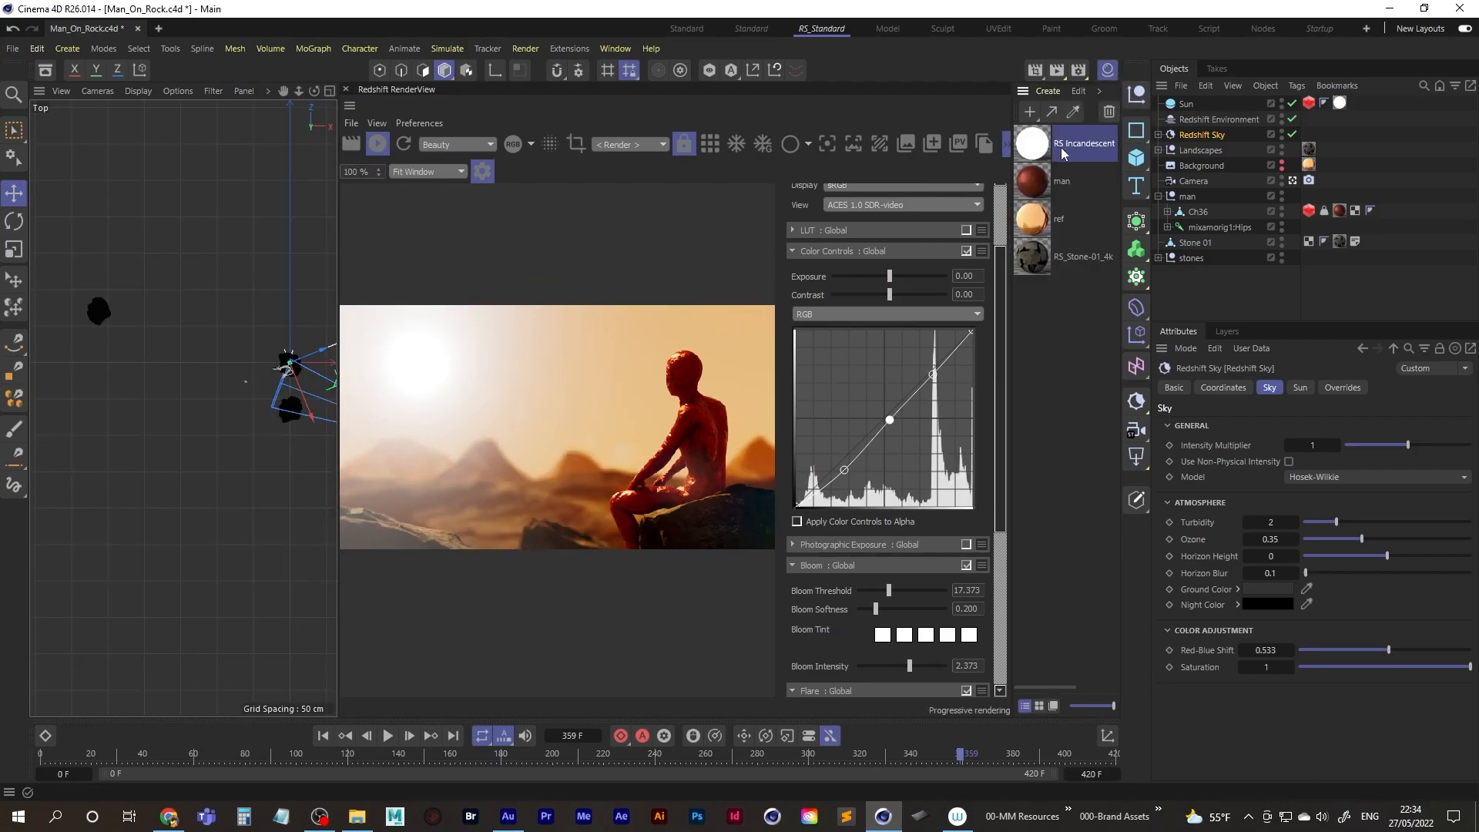
pyautogui.click(1035, 147)
pyautogui.doubleClick(1035, 146)
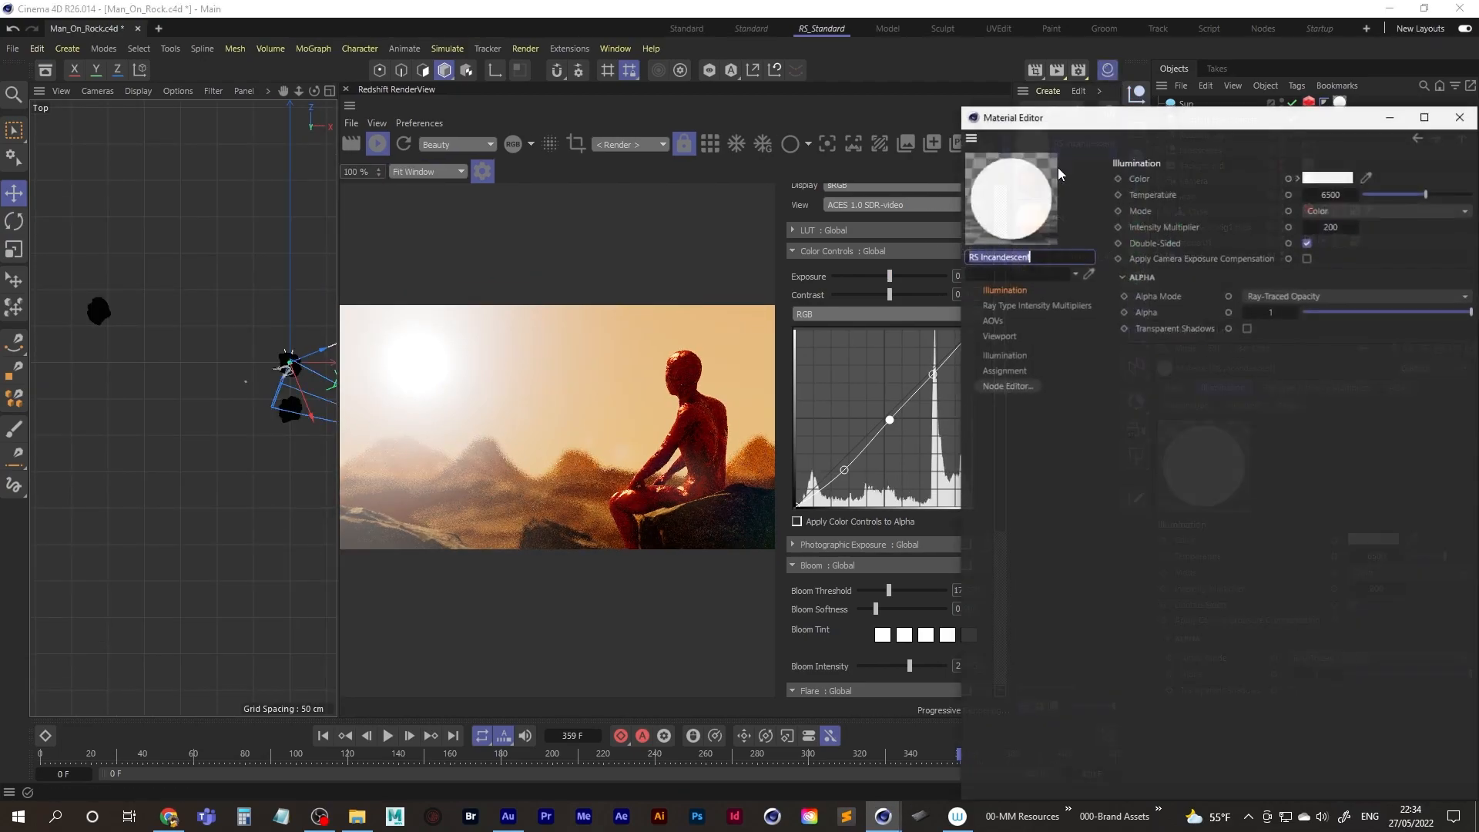
pyautogui.click(1327, 177)
pyautogui.click(1370, 300)
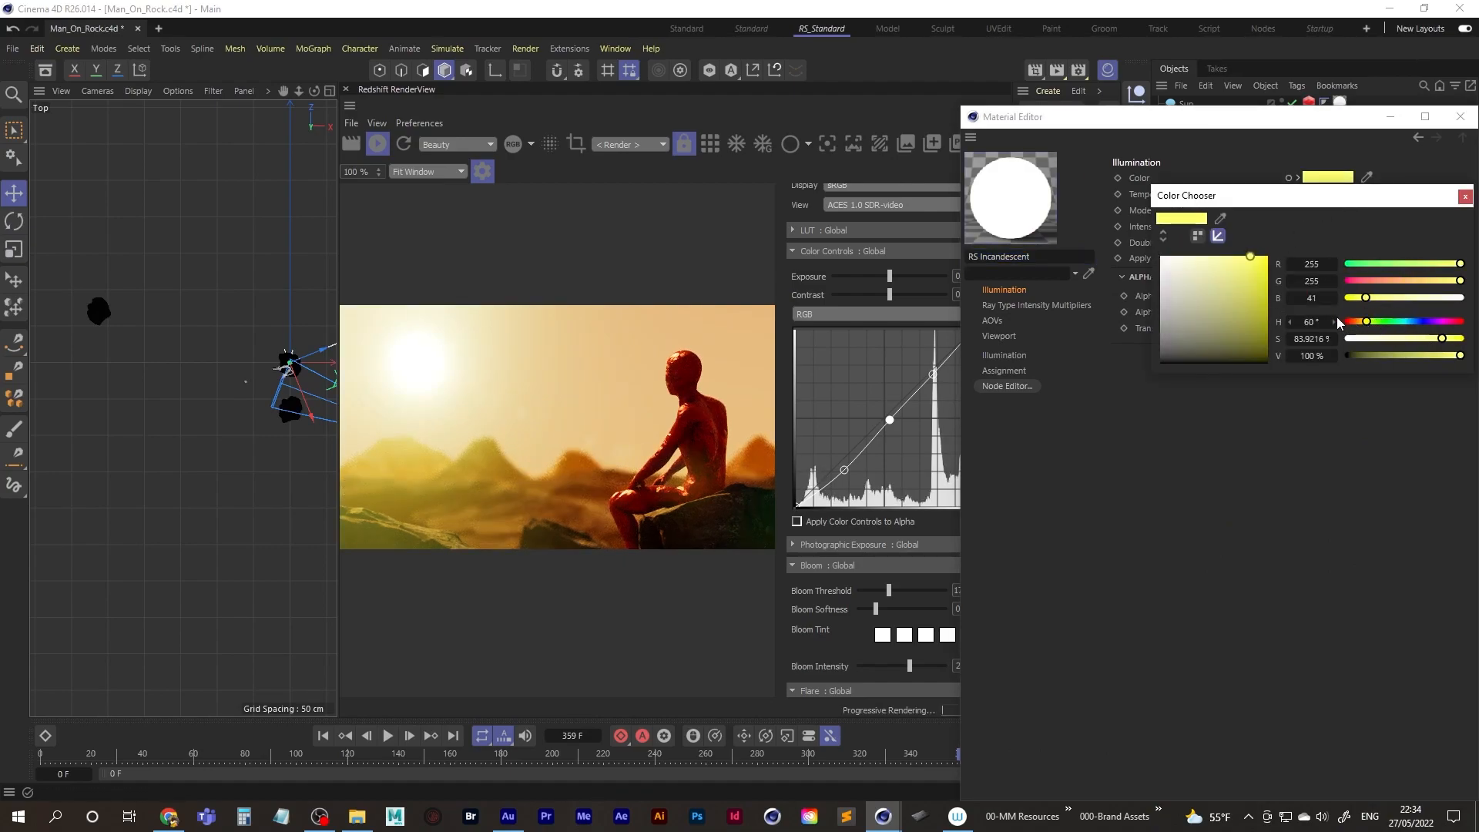
pyautogui.moveTo(1445, 282); pyautogui.dragTo(1333, 299)
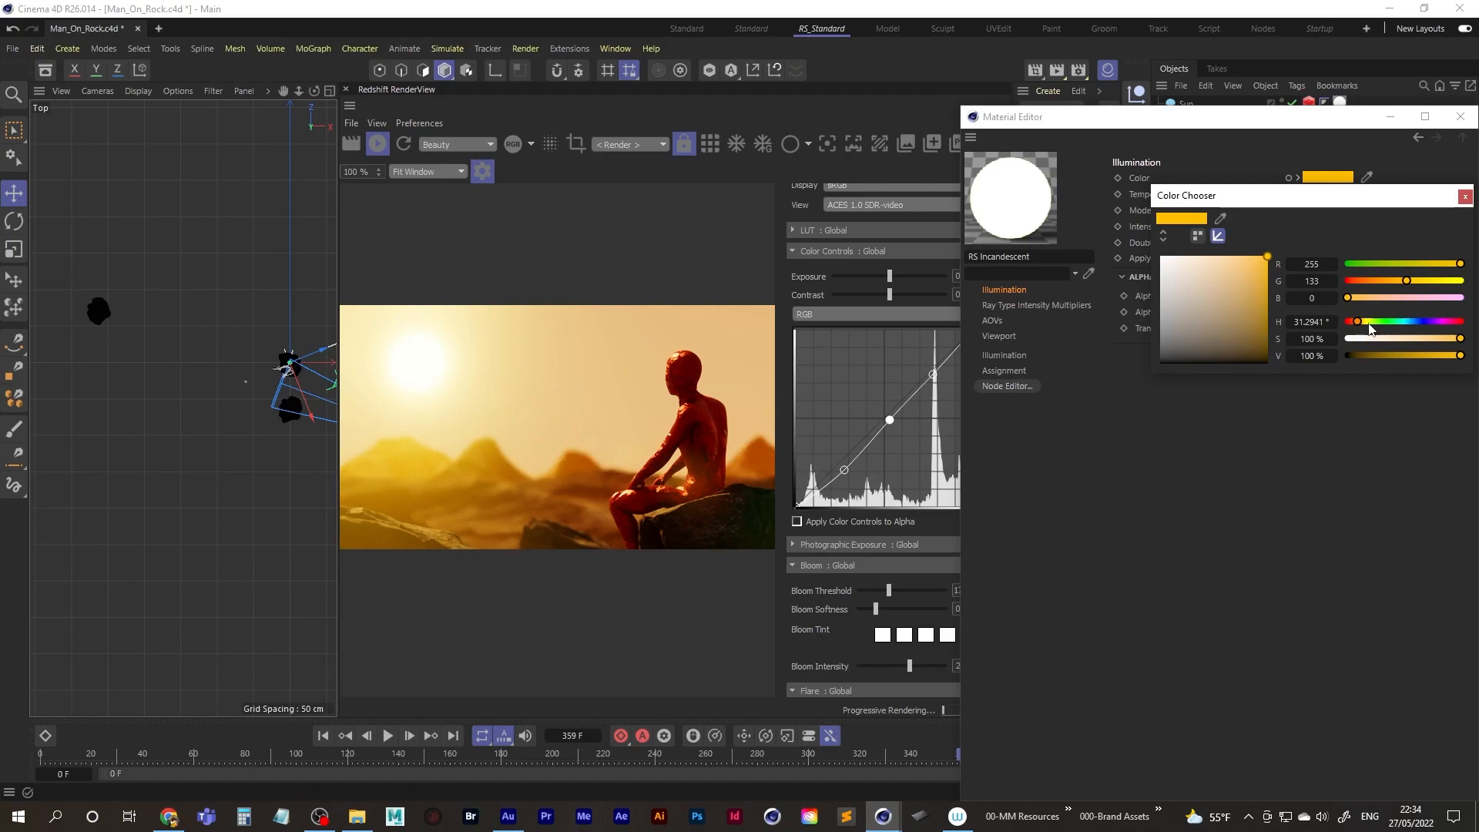
pyautogui.click(1358, 280)
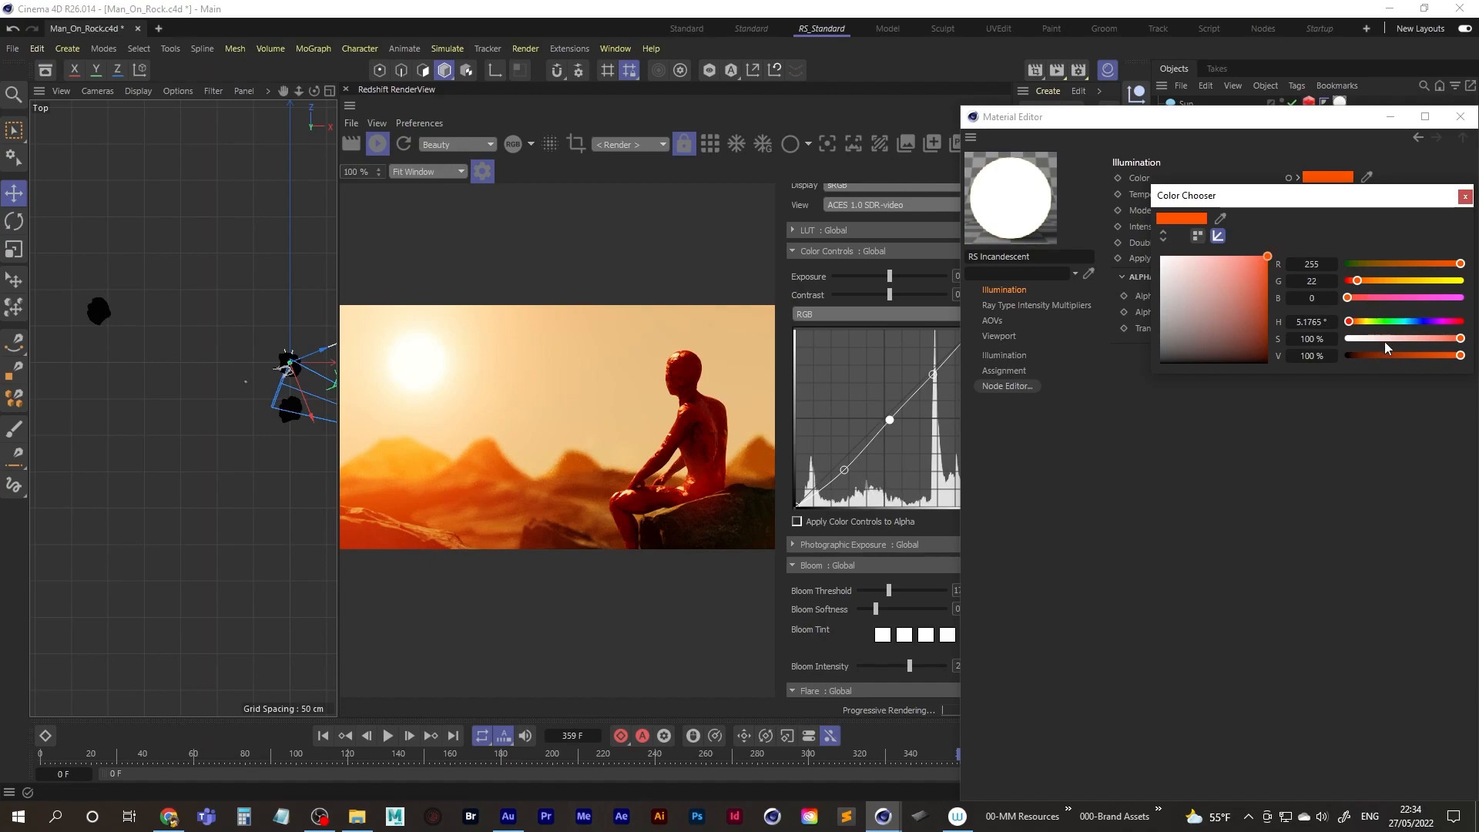
pyautogui.moveTo(1383, 344); pyautogui.dragTo(1372, 340)
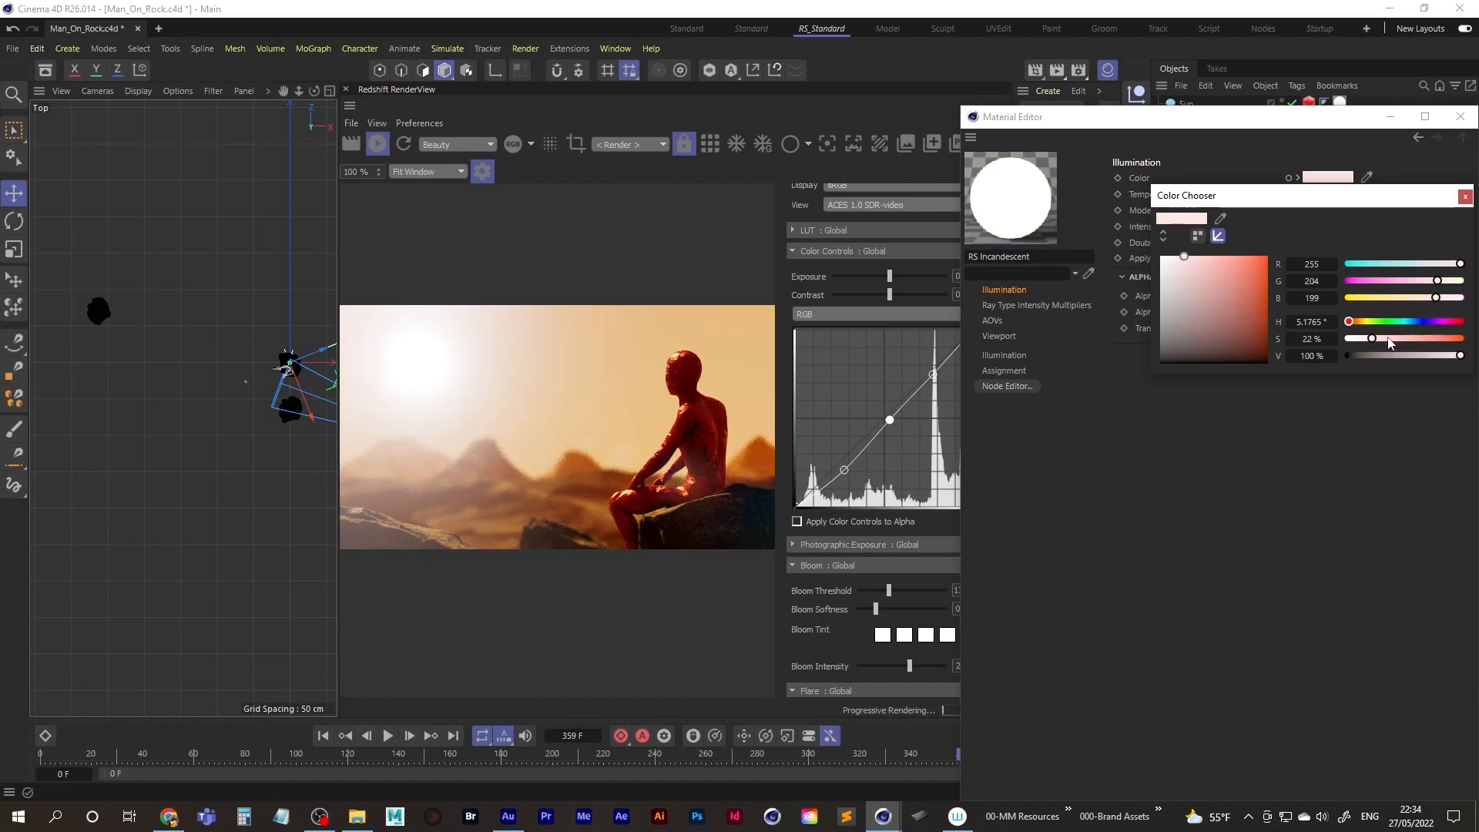
pyautogui.click(1465, 196)
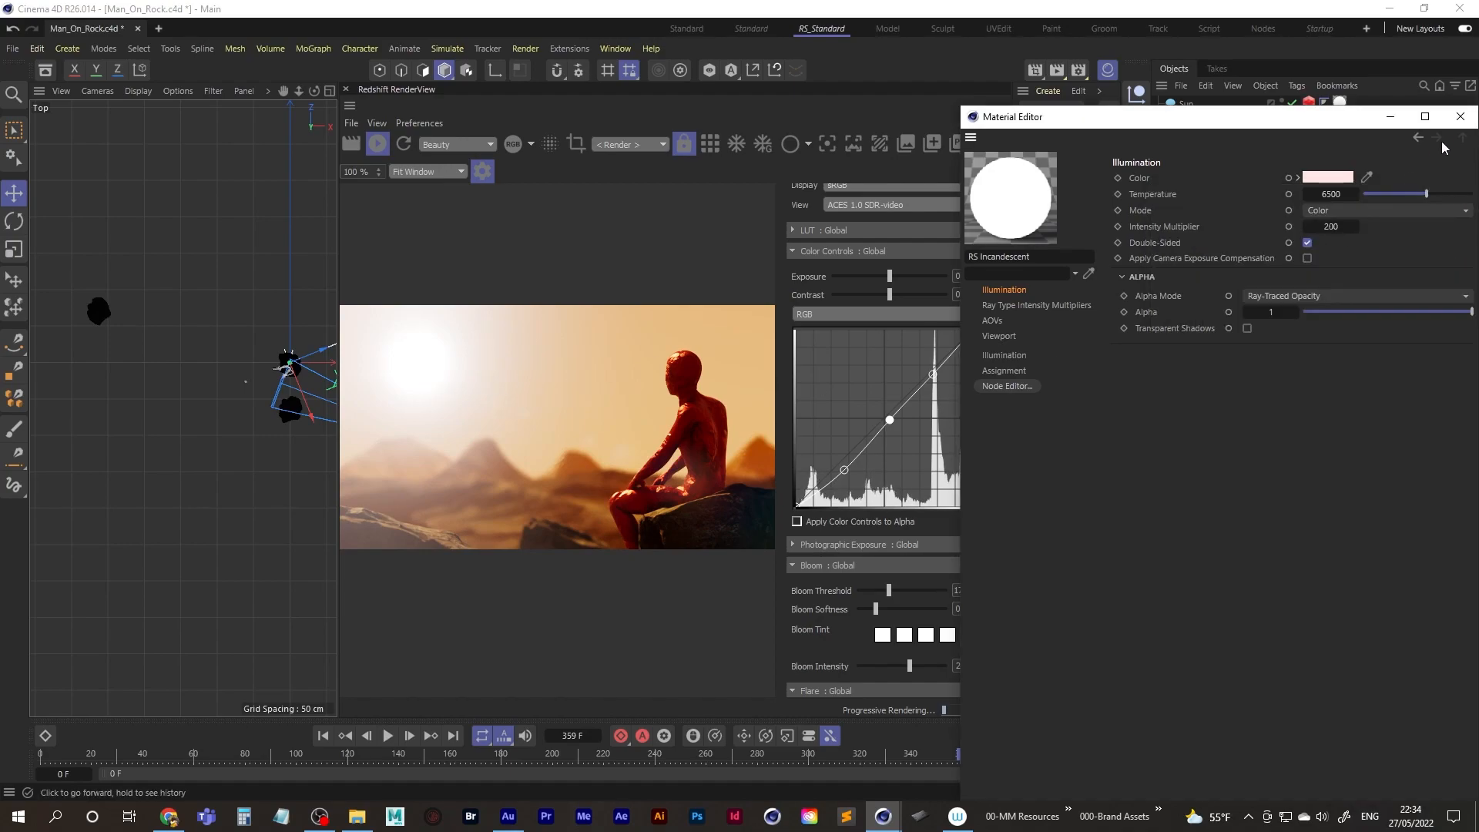
pyautogui.click(1460, 117)
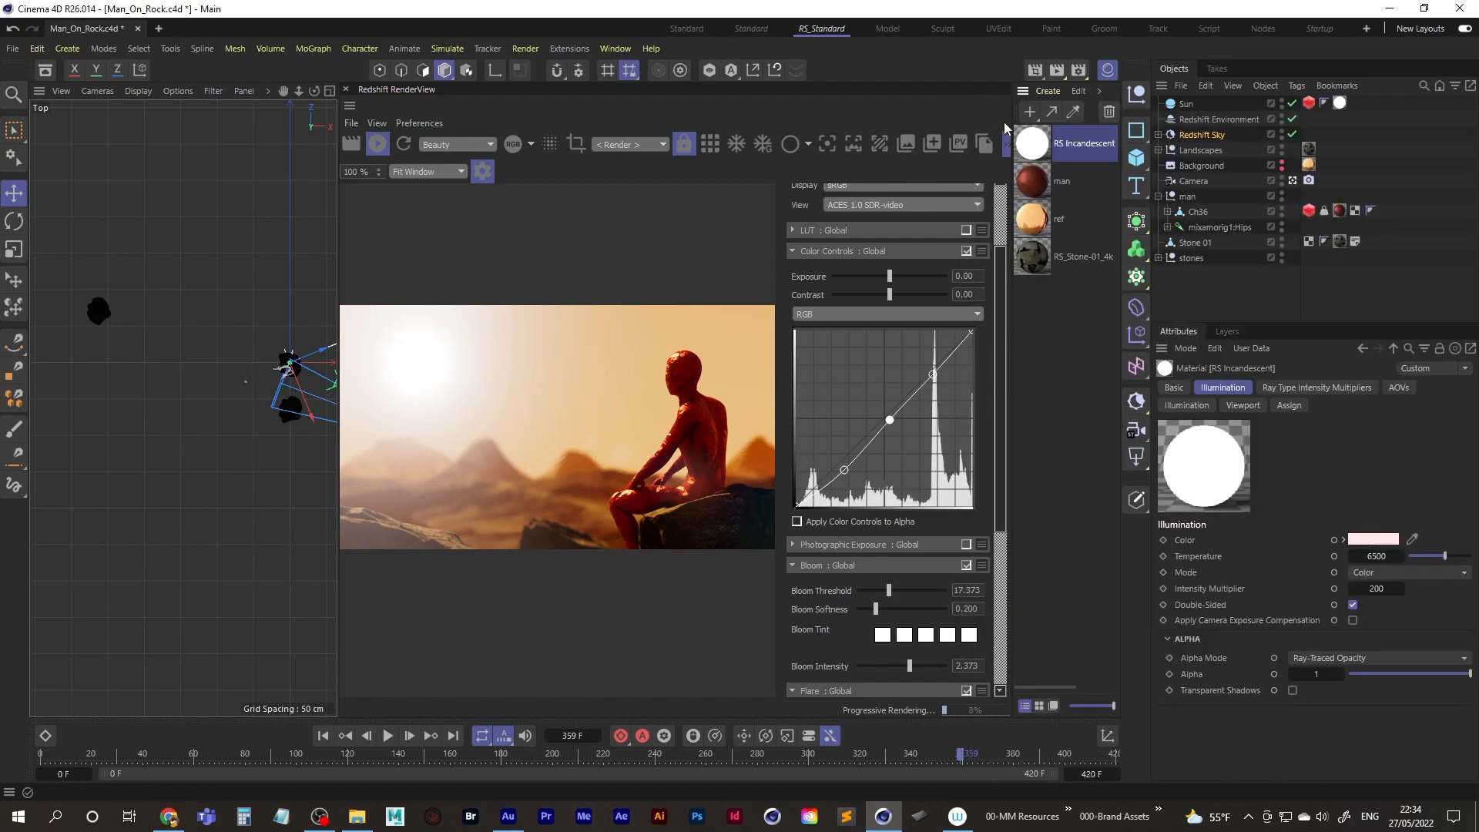
pyautogui.click(1108, 71)
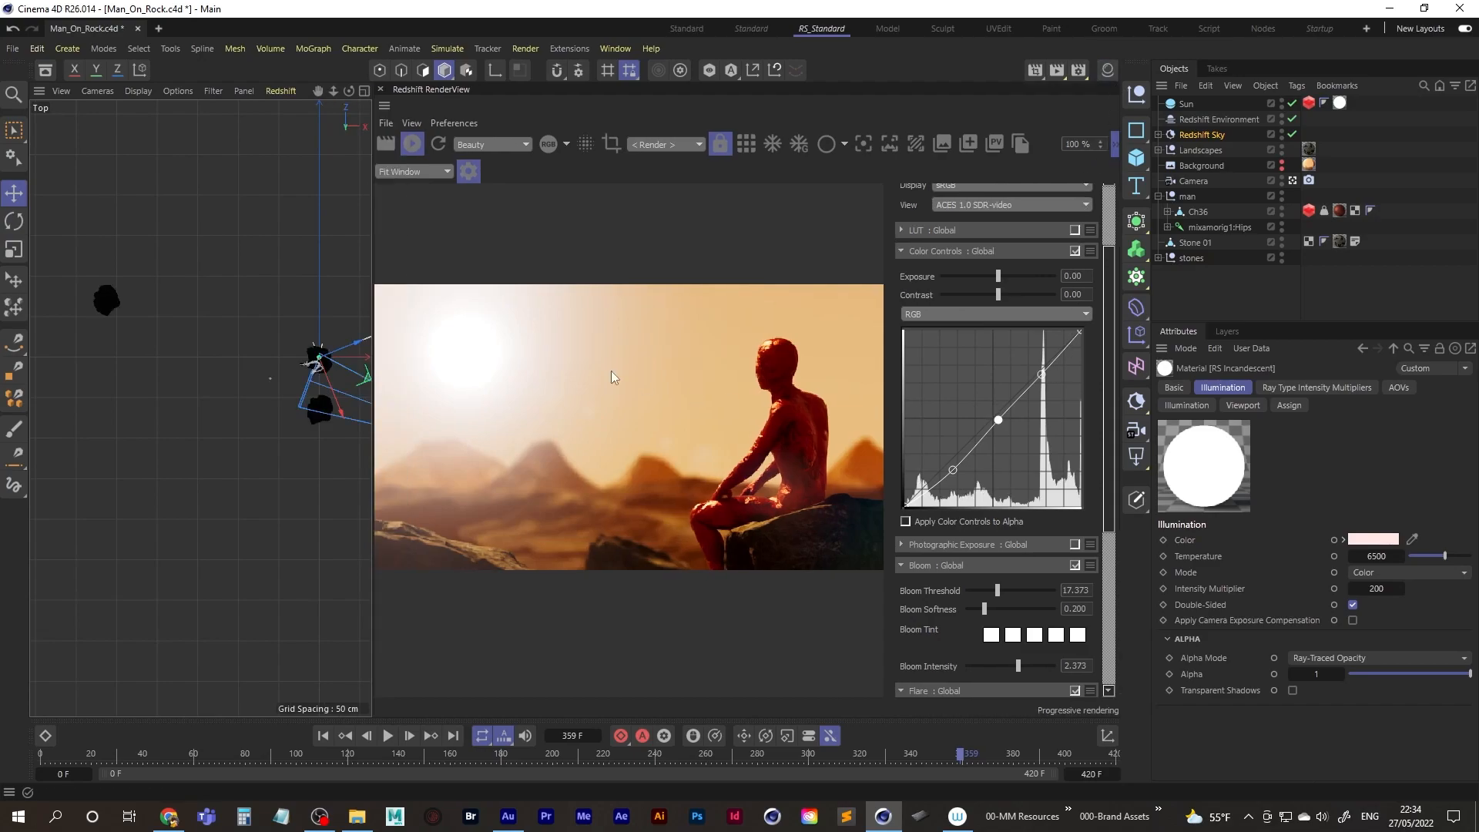
# Step: Play the animation from the first frame in an enlarged camera view with the live render stopped, and save the project
pyautogui.middleClick(245, 209)
pyautogui.middleClick(171, 301)
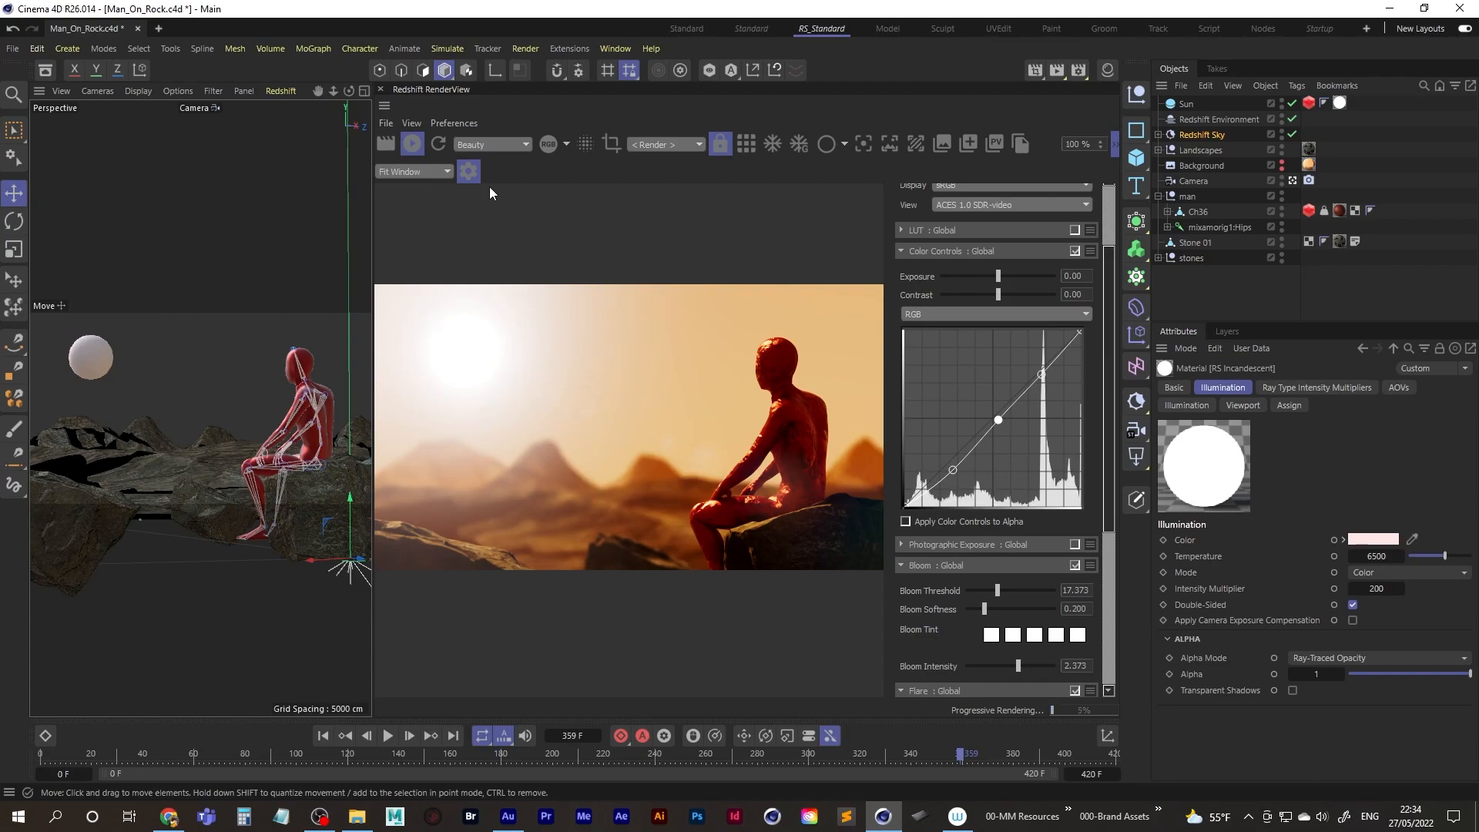
pyautogui.click(421, 147)
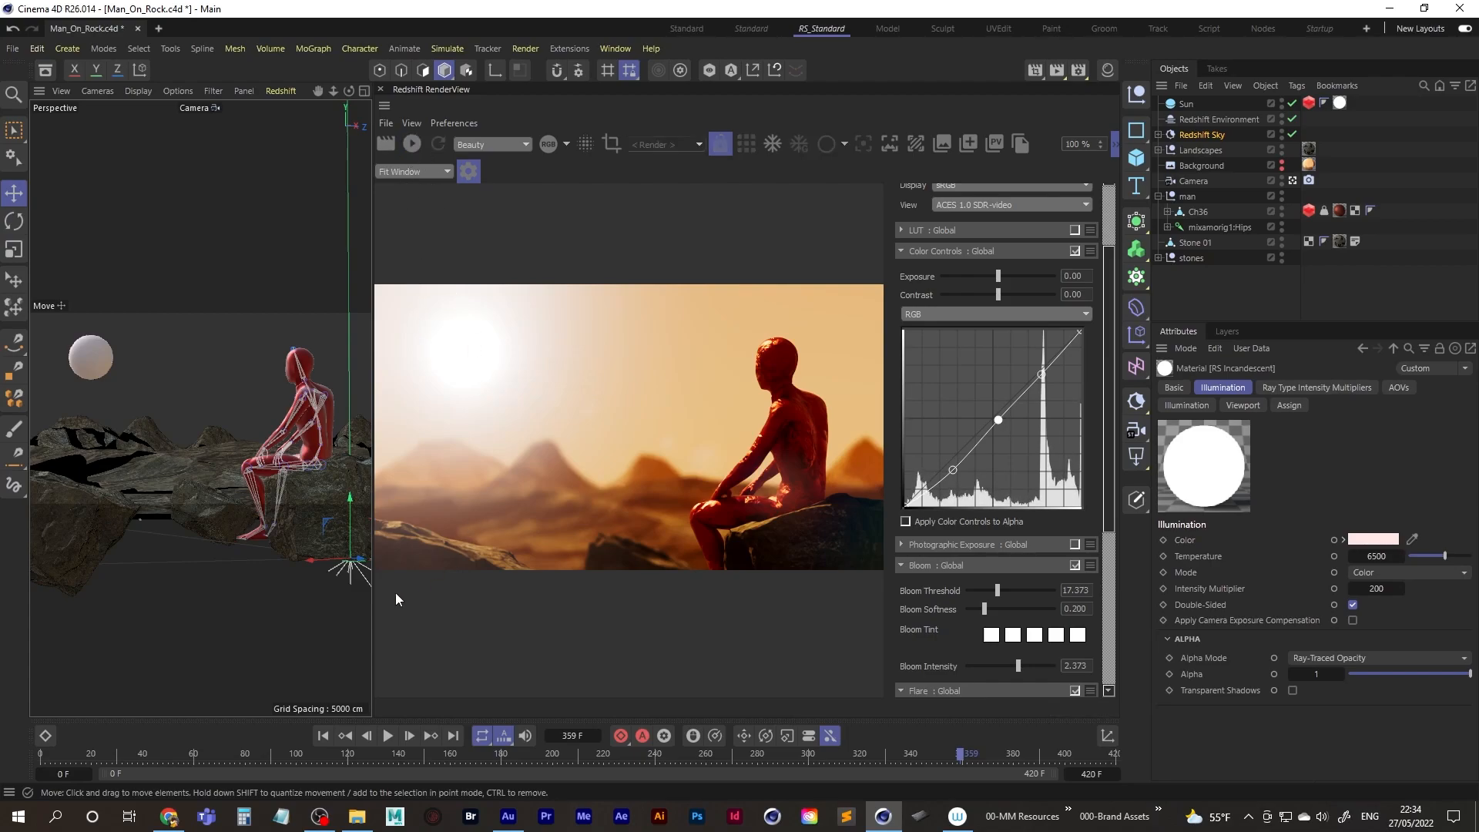
pyautogui.moveTo(373, 291); pyautogui.dragTo(576, 289)
pyautogui.click(322, 736)
pyautogui.click(388, 735)
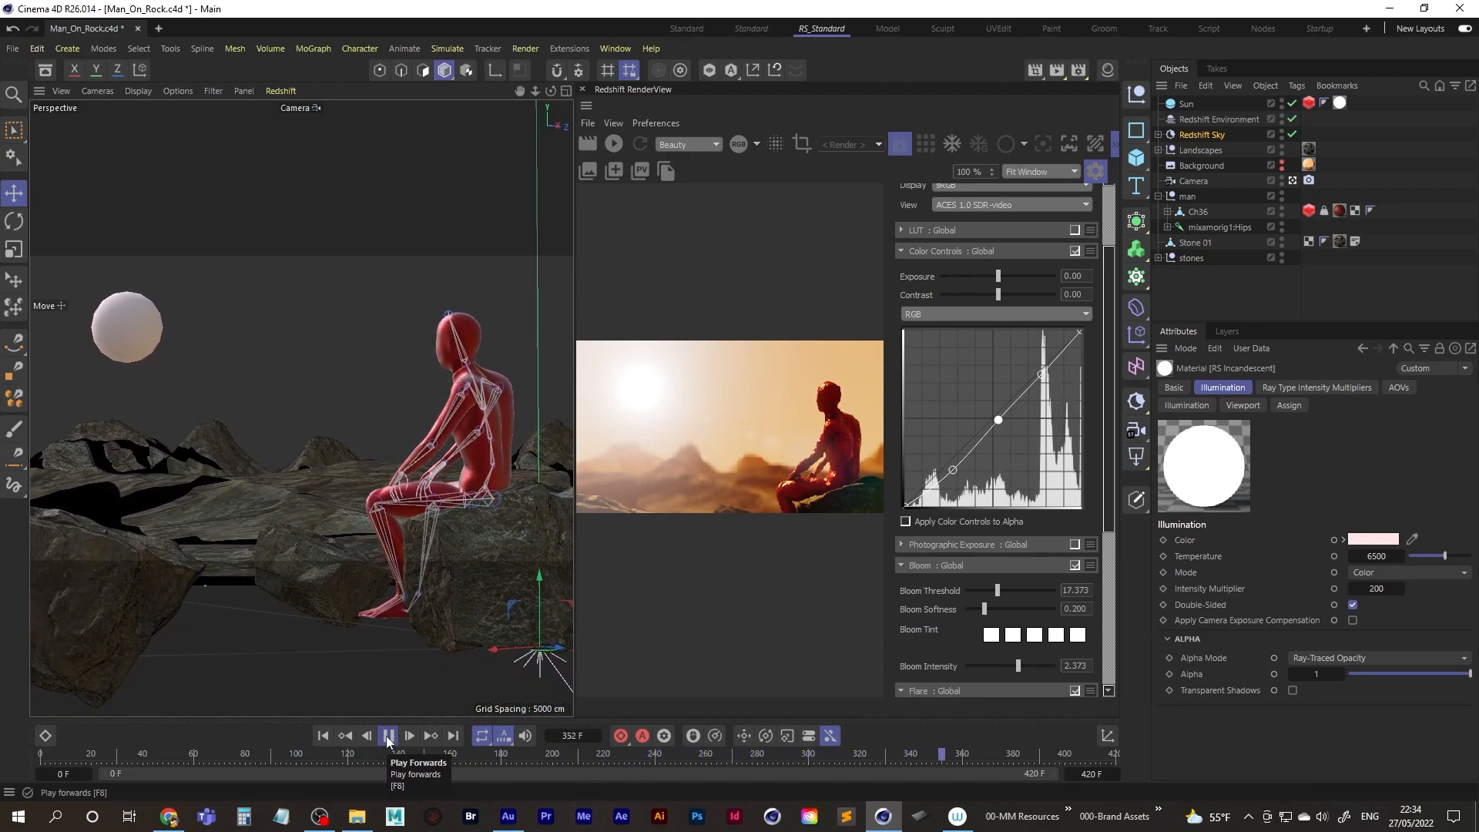
pyautogui.click(389, 741)
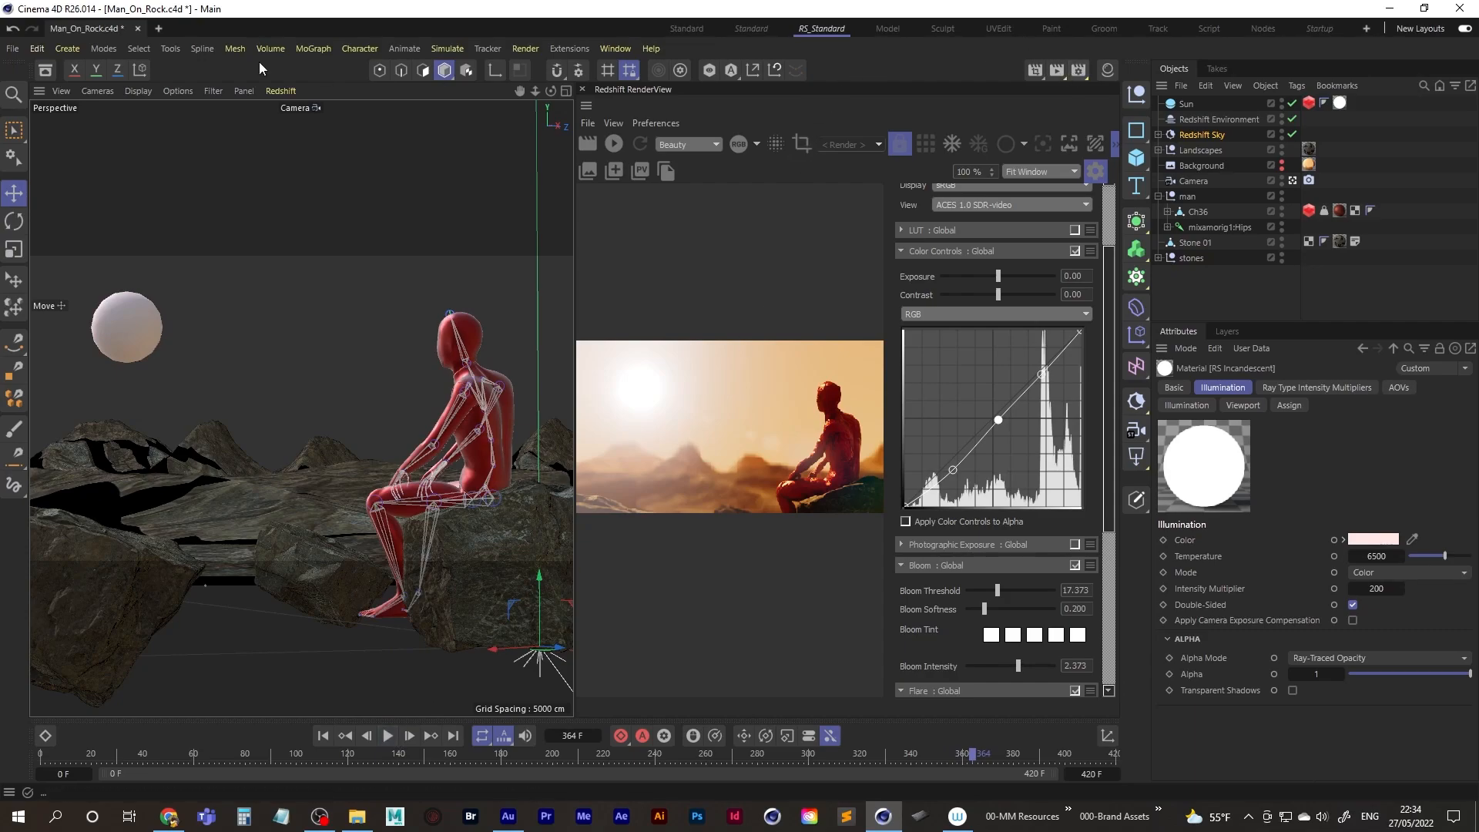
pyautogui.click(17, 49)
pyautogui.click(48, 232)
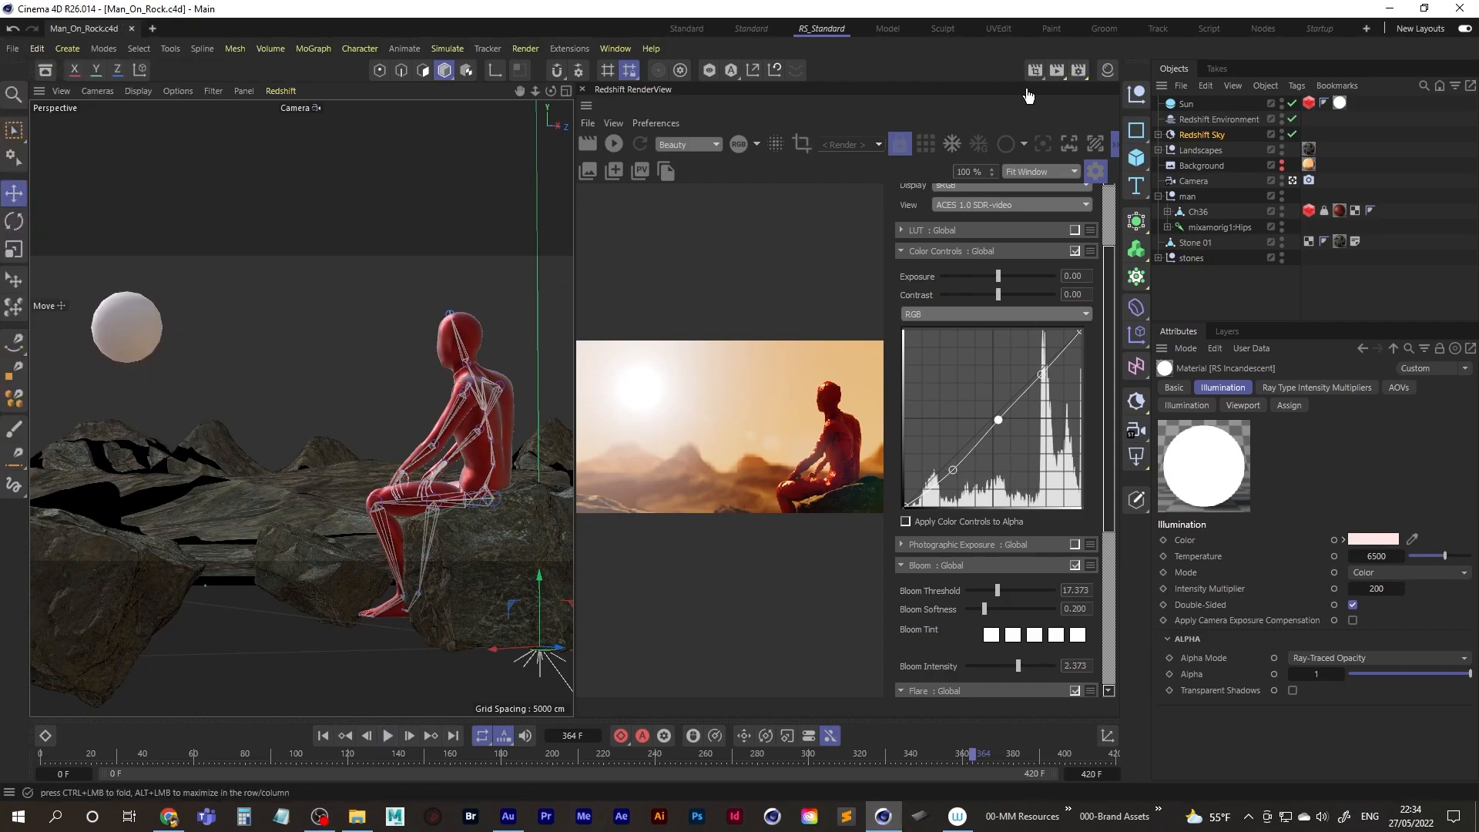
# Step: Set the render output size to 1920 x 1080 pixels and the frame range to All Frames
pyautogui.click(1081, 73)
pyautogui.moveTo(1081, 62); pyautogui.dragTo(597, 81)
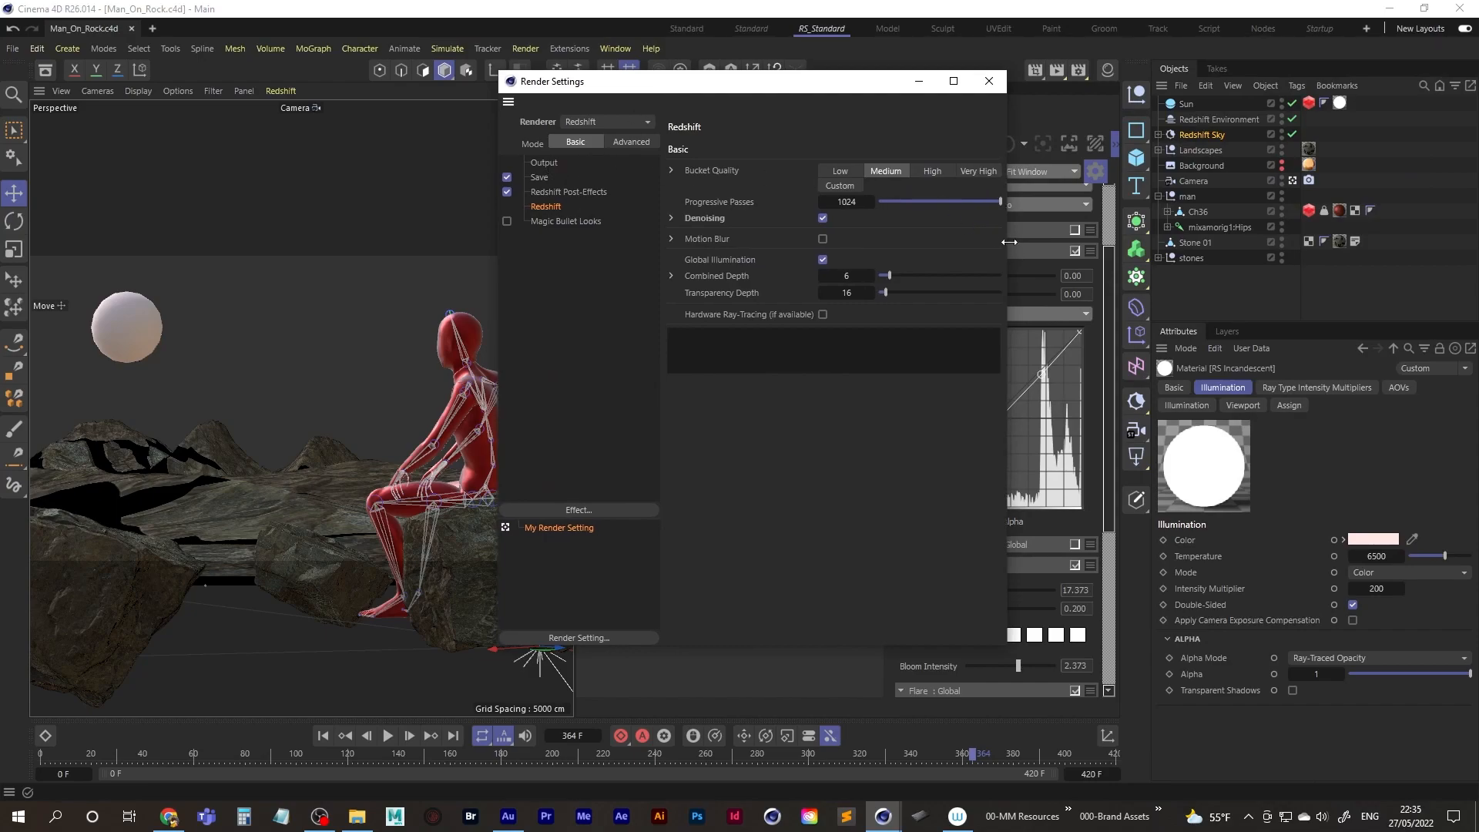
pyautogui.moveTo(1006, 244); pyautogui.dragTo(1250, 243)
pyautogui.moveTo(963, 83); pyautogui.dragTo(716, 88)
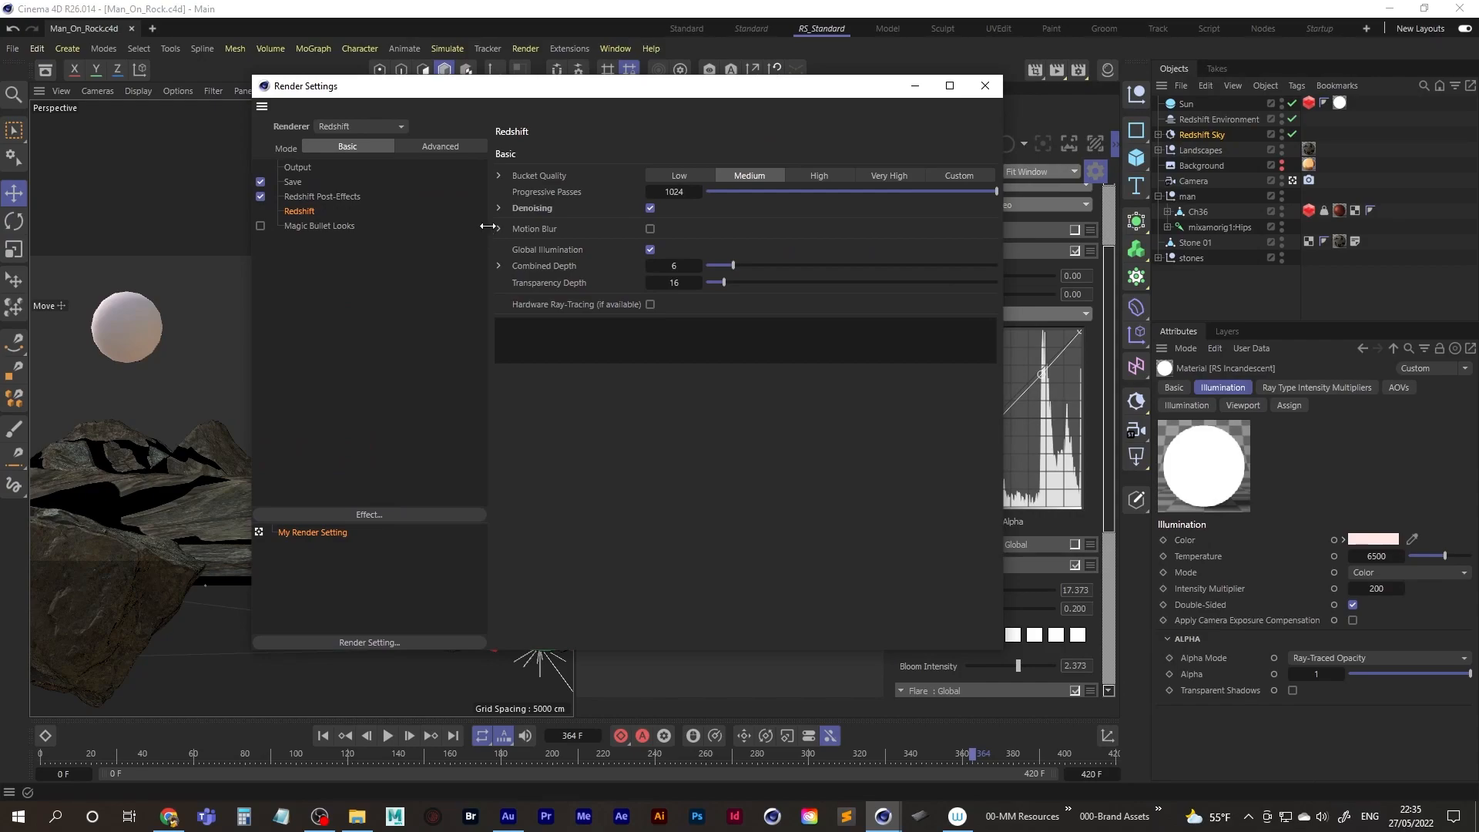
pyautogui.click(298, 168)
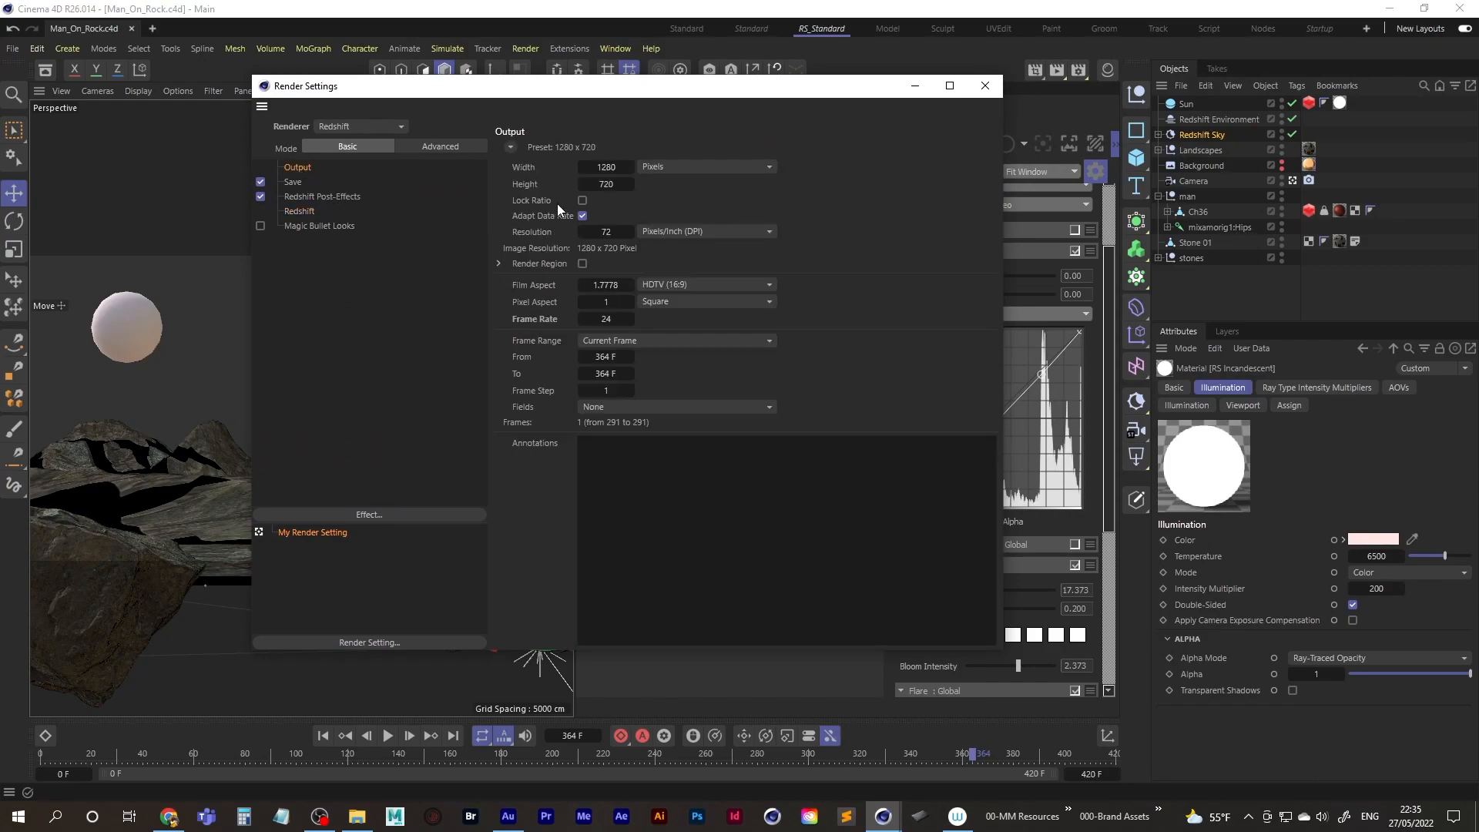
pyautogui.click(605, 167)
pyautogui.write('1920')
pyautogui.press('Tab')
pyautogui.write('1080')
pyautogui.press('Tab')
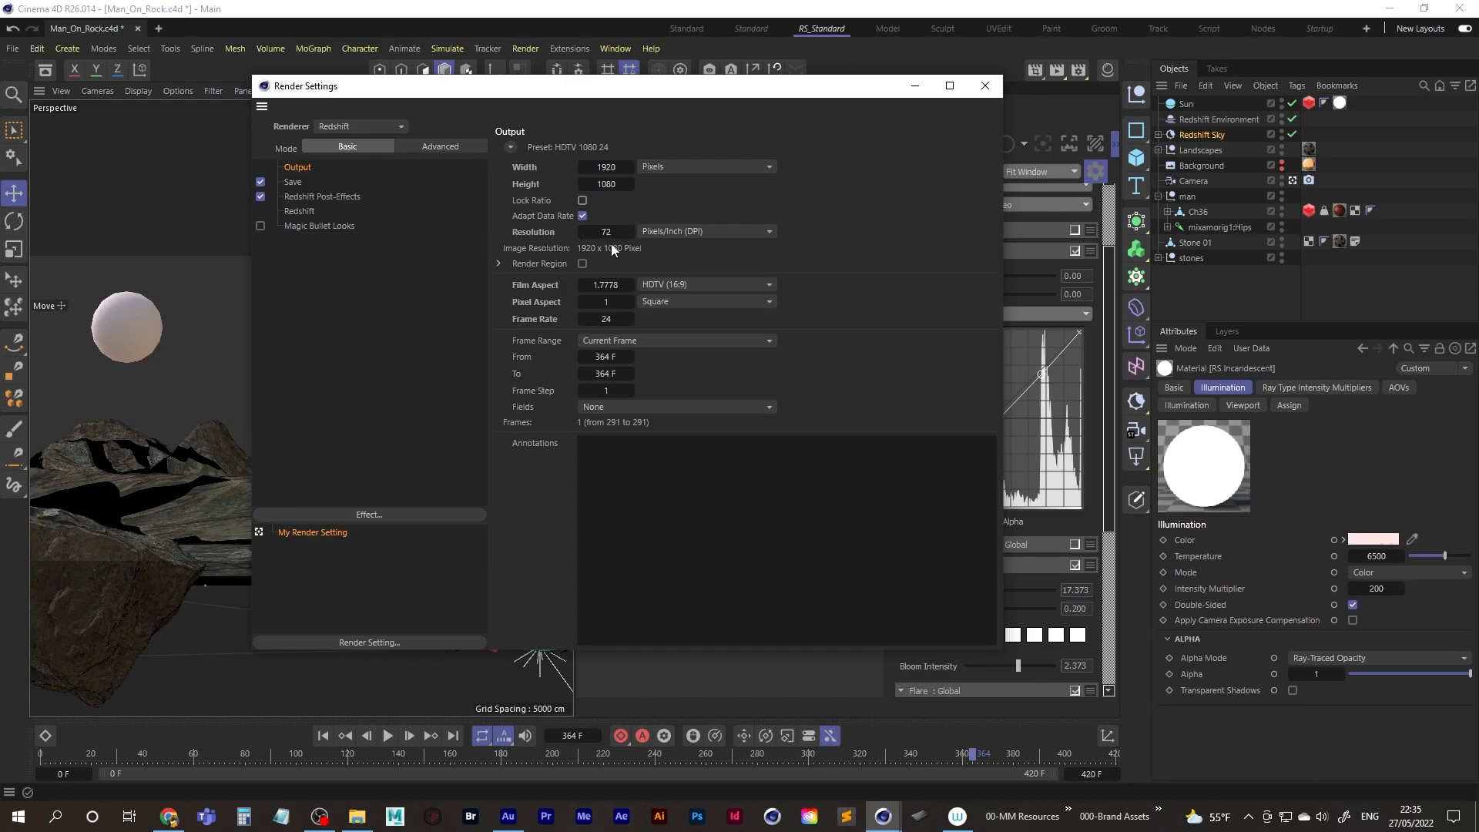
pyautogui.click(652, 342)
pyautogui.click(642, 391)
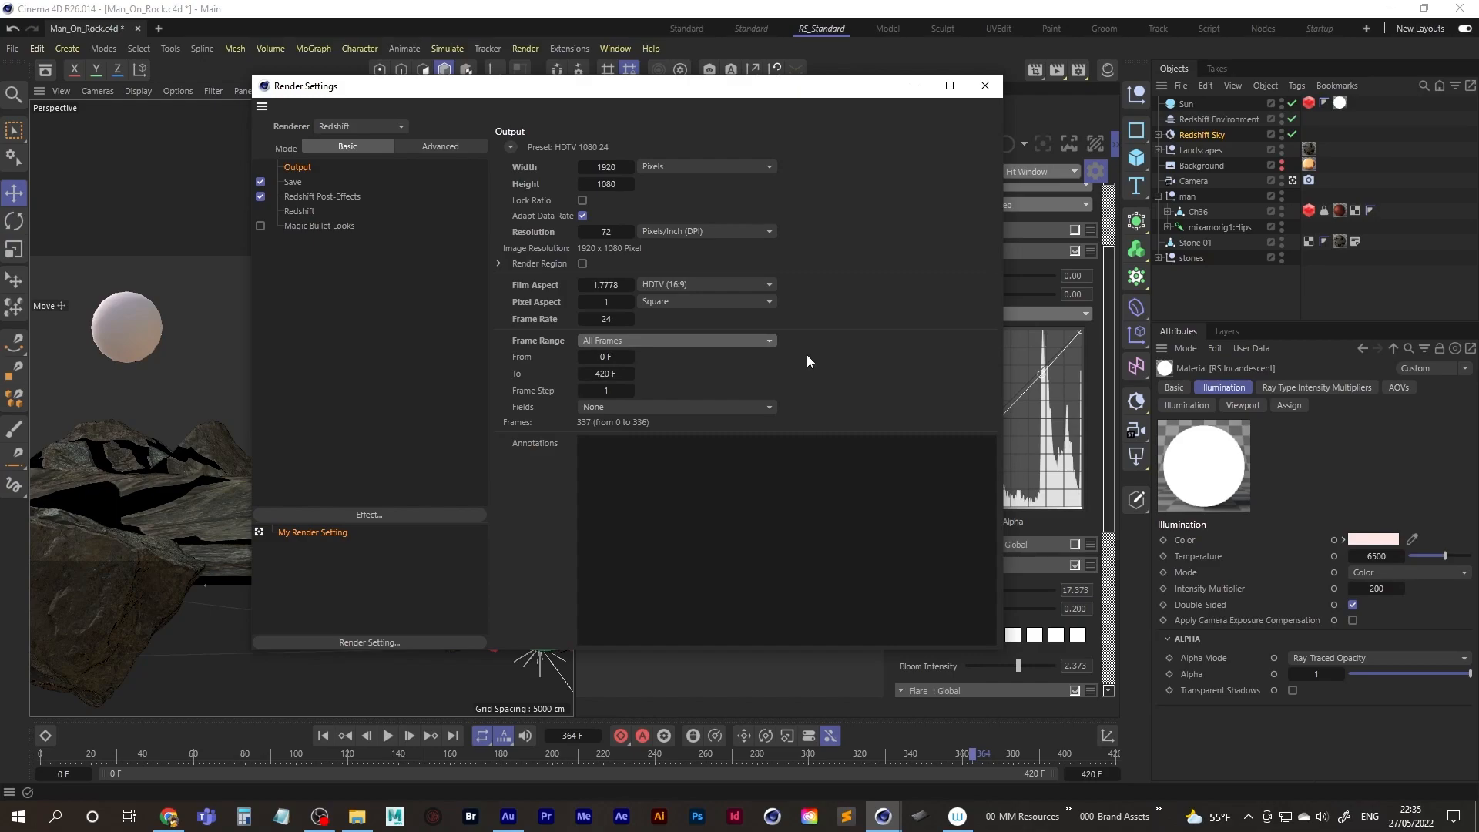
# Step: Set the regular image format to PNG and turn off saving of the multi-pass image
pyautogui.click(293, 182)
pyautogui.click(622, 203)
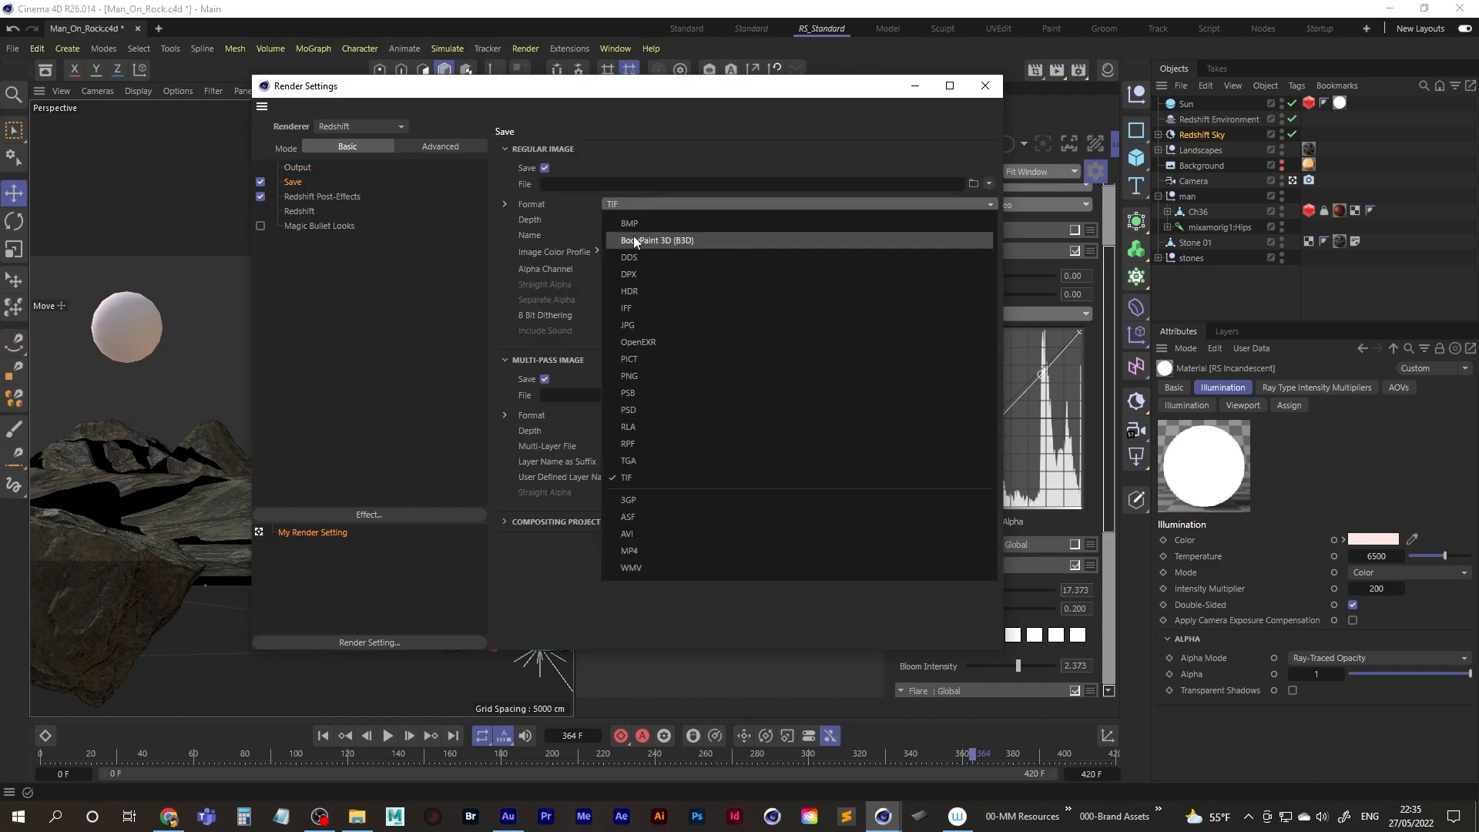
pyautogui.click(666, 376)
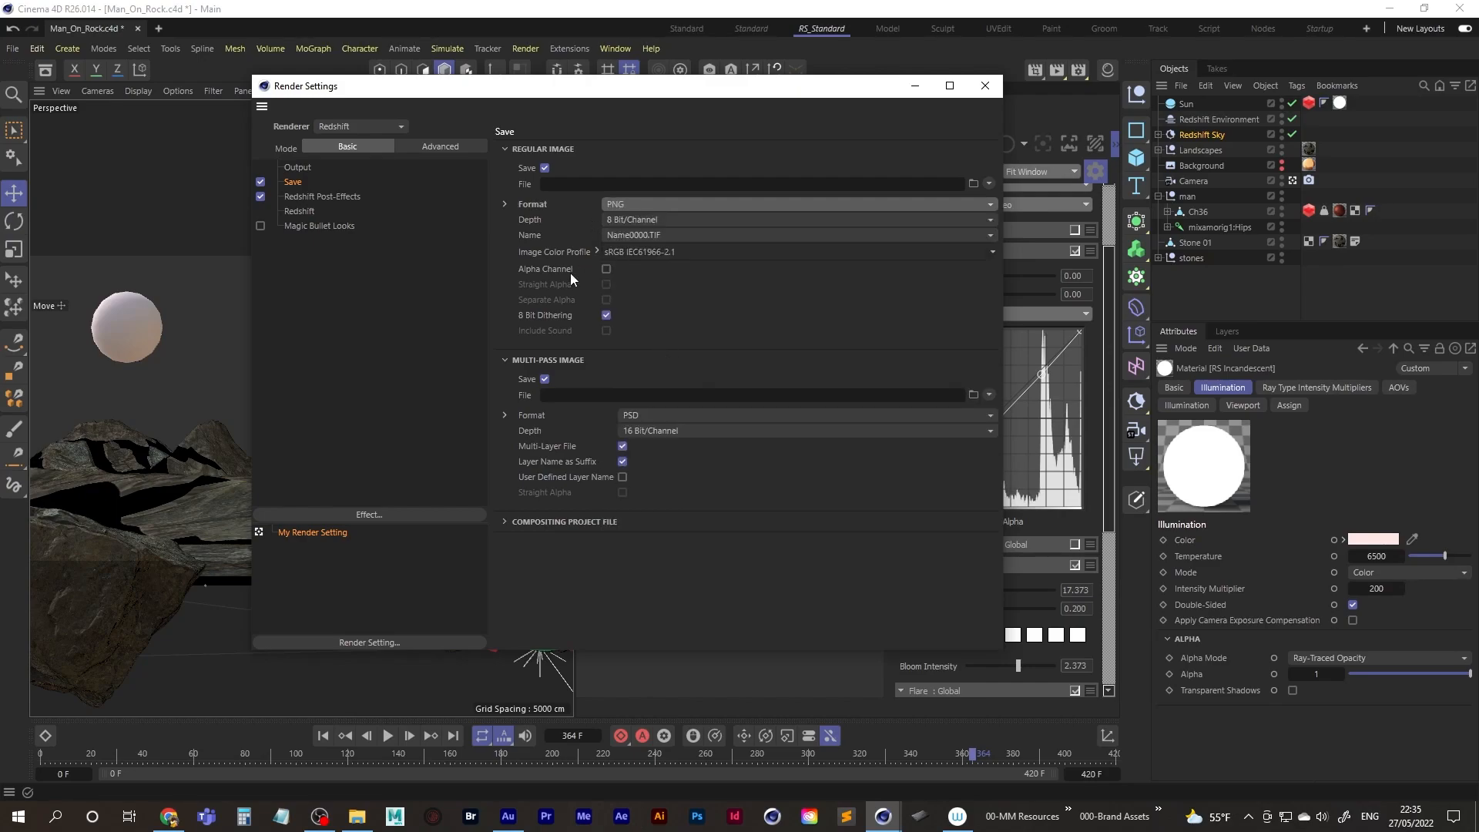
pyautogui.click(544, 380)
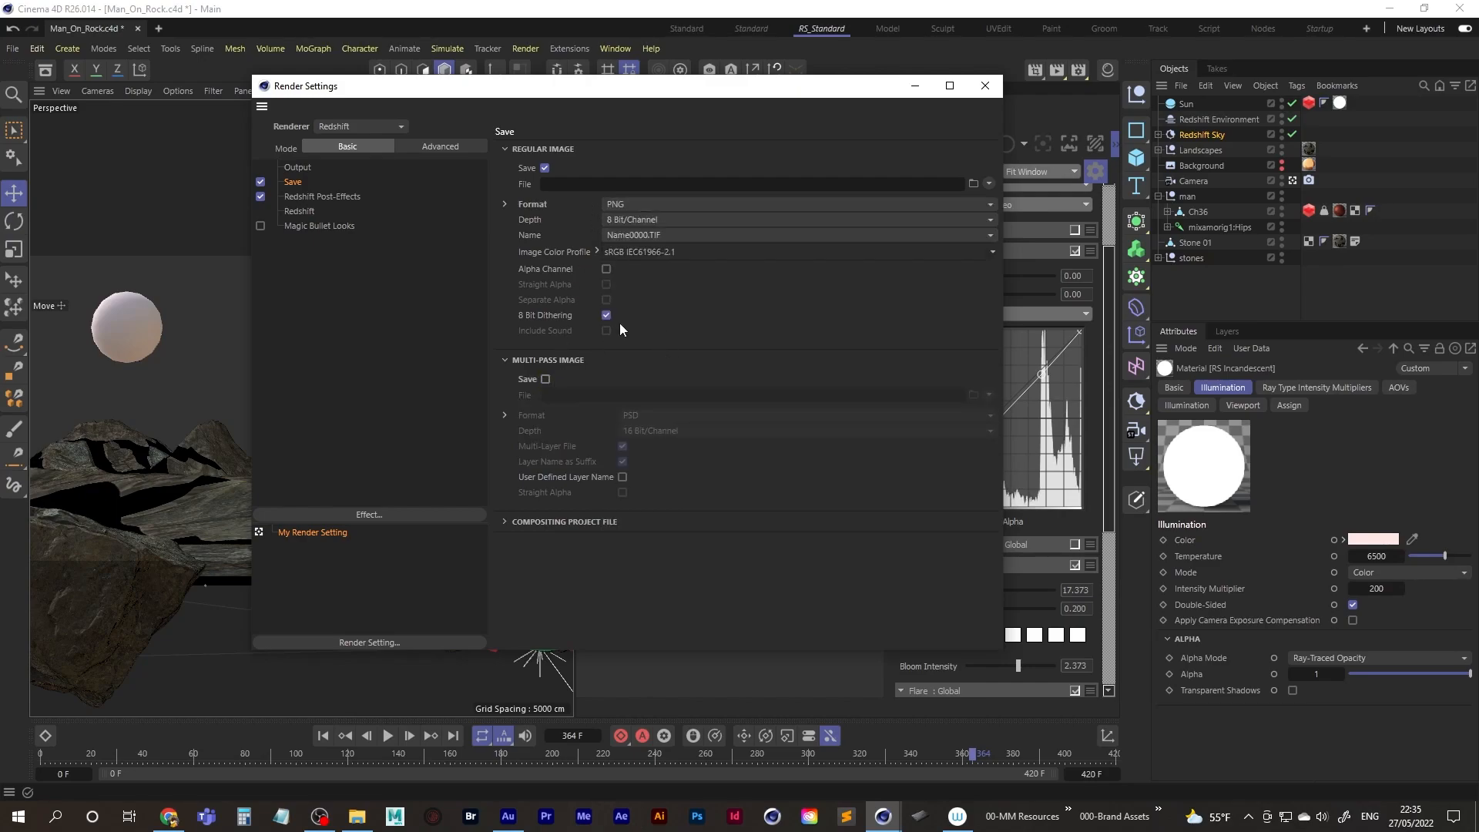
# Step: Browse for the regular image's save location and open the 28_Man_On_Rock folder inside Cinema 4D on drive D
pyautogui.click(972, 184)
pyautogui.click(535, 136)
pyautogui.click(452, 137)
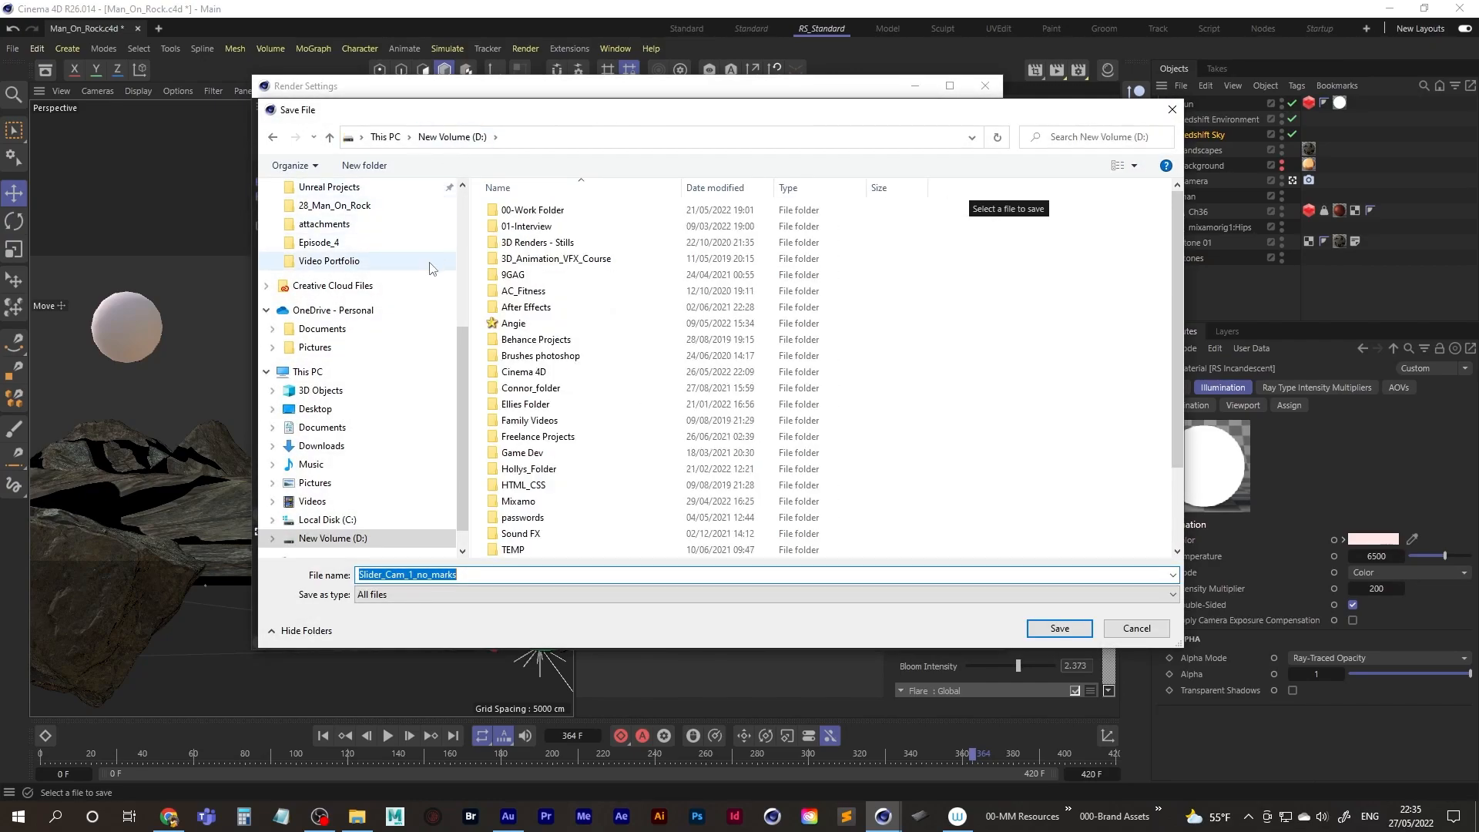
pyautogui.doubleClick(528, 372)
pyautogui.click(529, 373)
pyautogui.write('28')
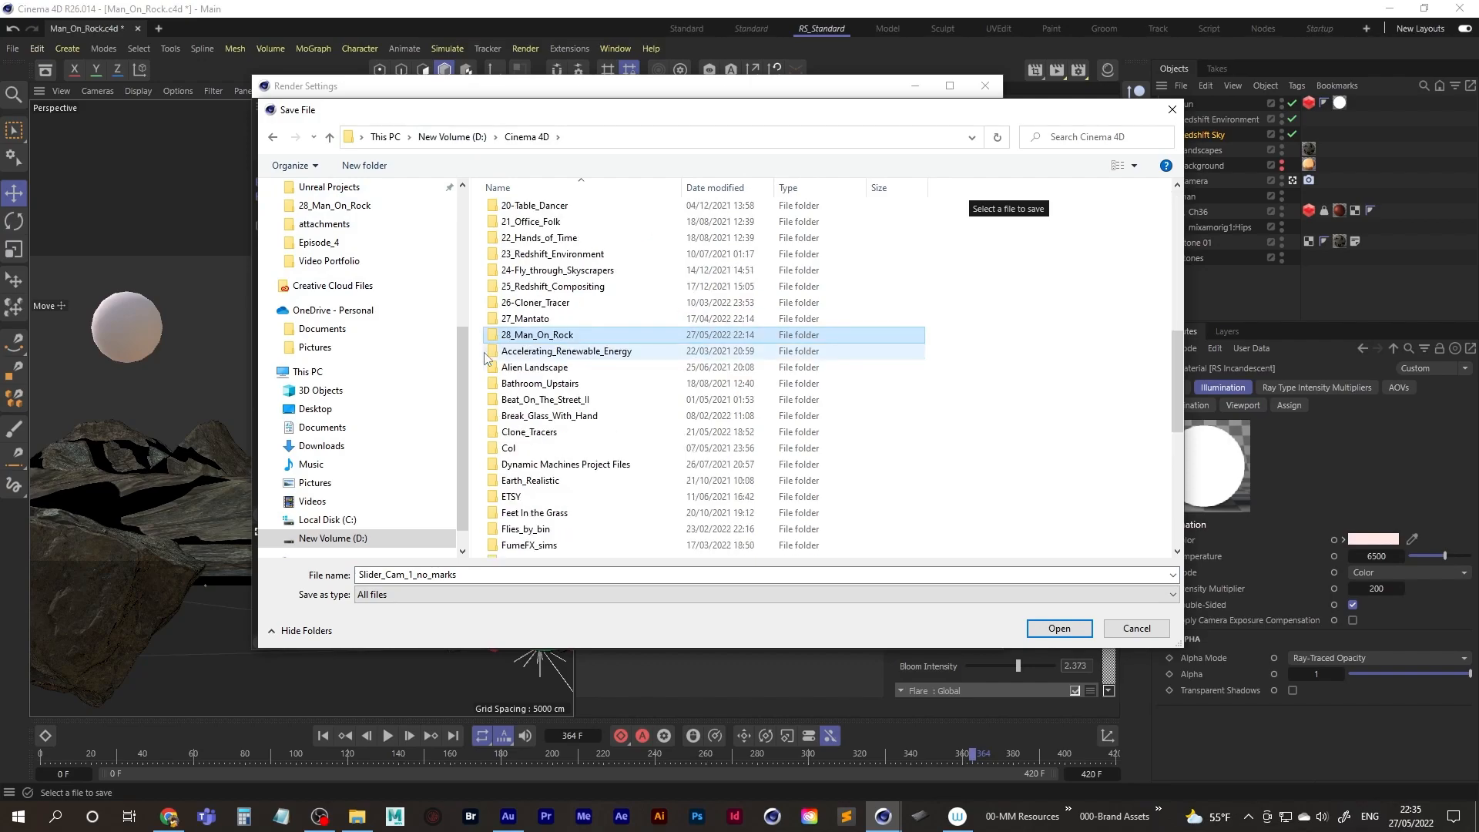
pyautogui.press('Return')
# Step: Create a folder named sequences inside 28_Man_On_Rock and open it
pyautogui.rightClick(765, 375)
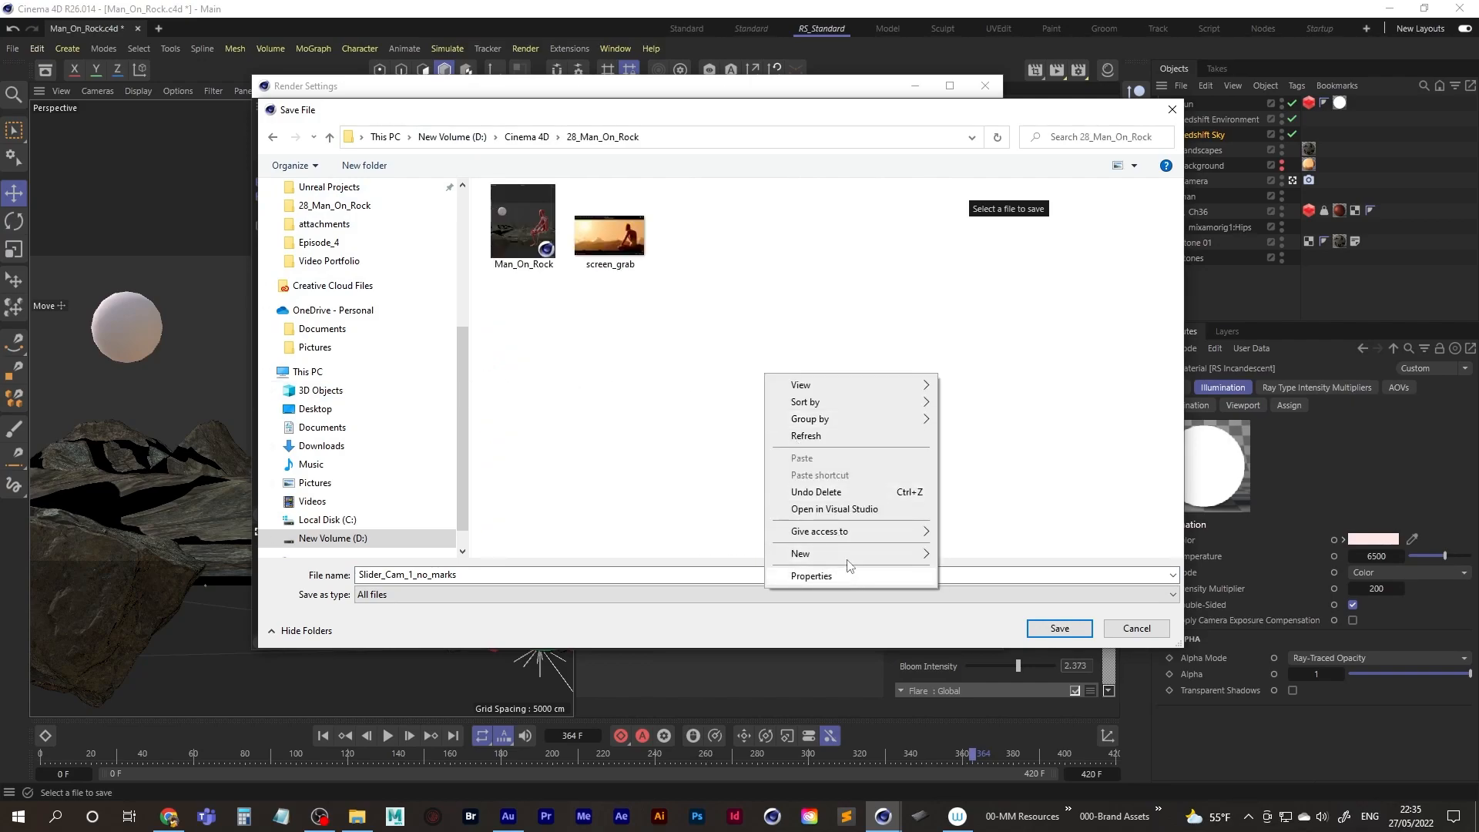
pyautogui.moveTo(852, 555)
pyautogui.click(1002, 554)
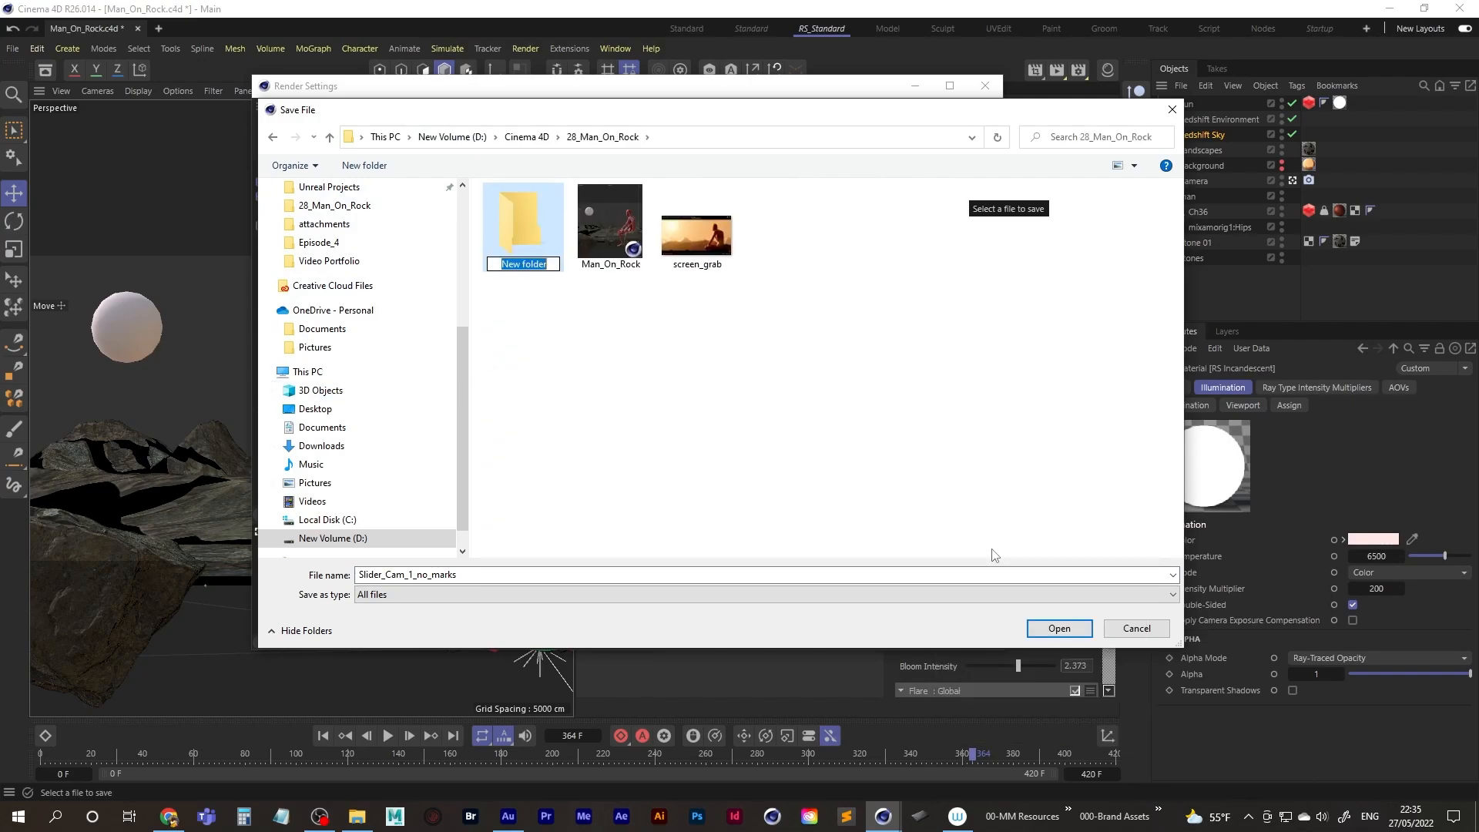
pyautogui.write('sequences')
pyautogui.press('Return')
pyautogui.press('Return')
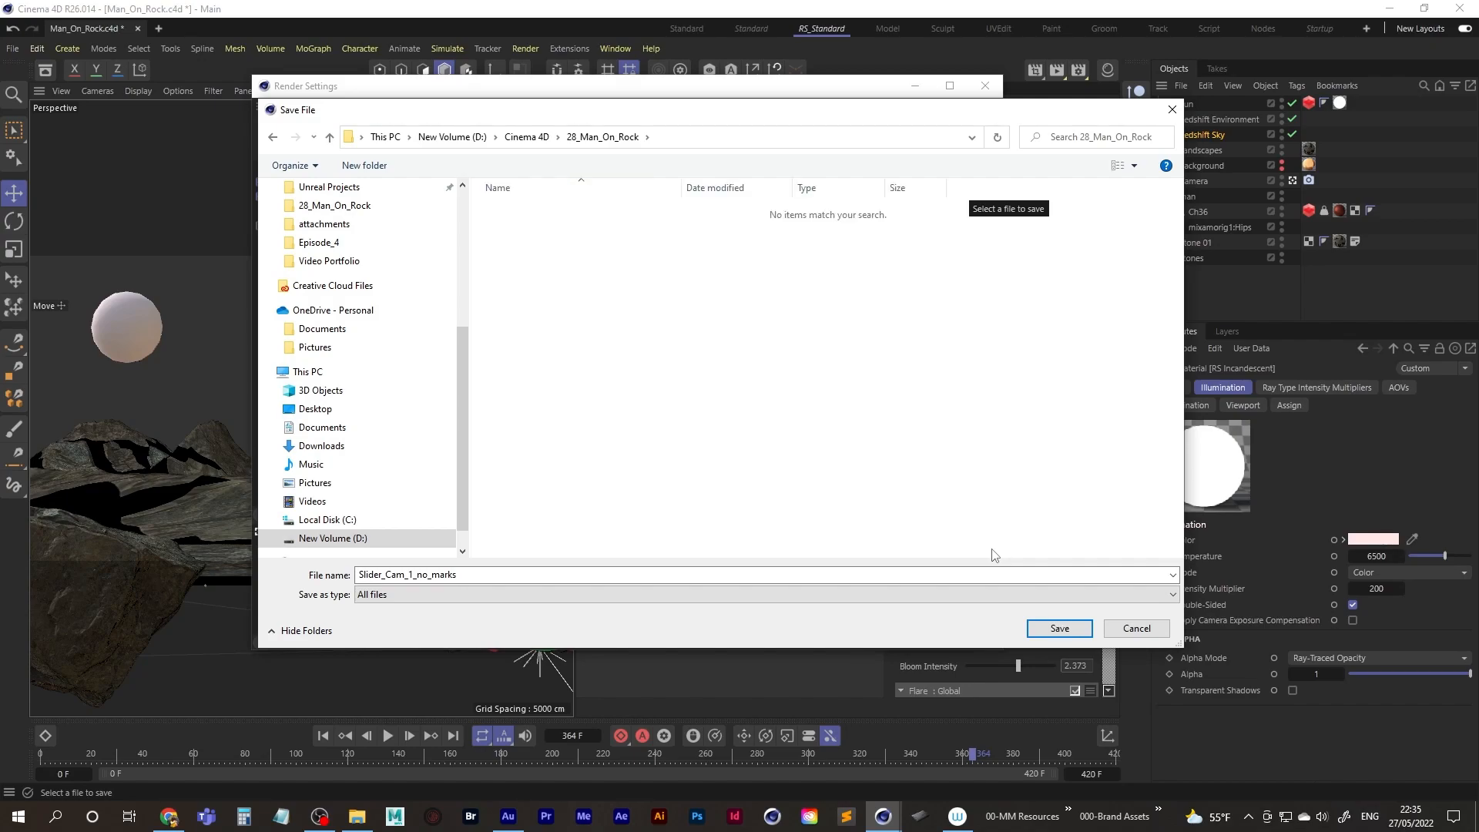
# Step: Name the output file man_on_rock and save the path into the render settings
pyautogui.click(469, 575)
pyautogui.write('man')
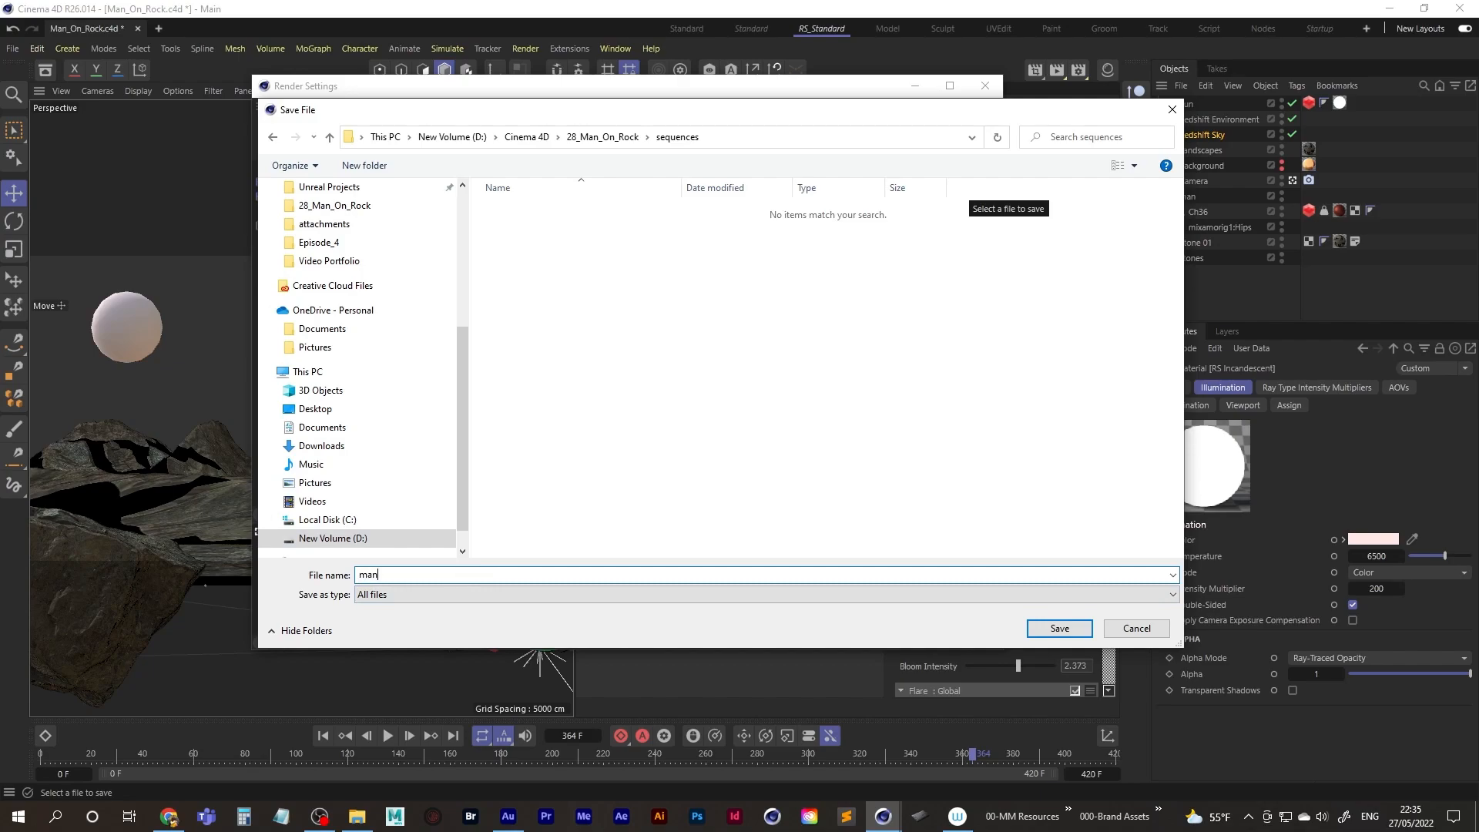
pyautogui.write('_on_rock')
pyautogui.press('Return')
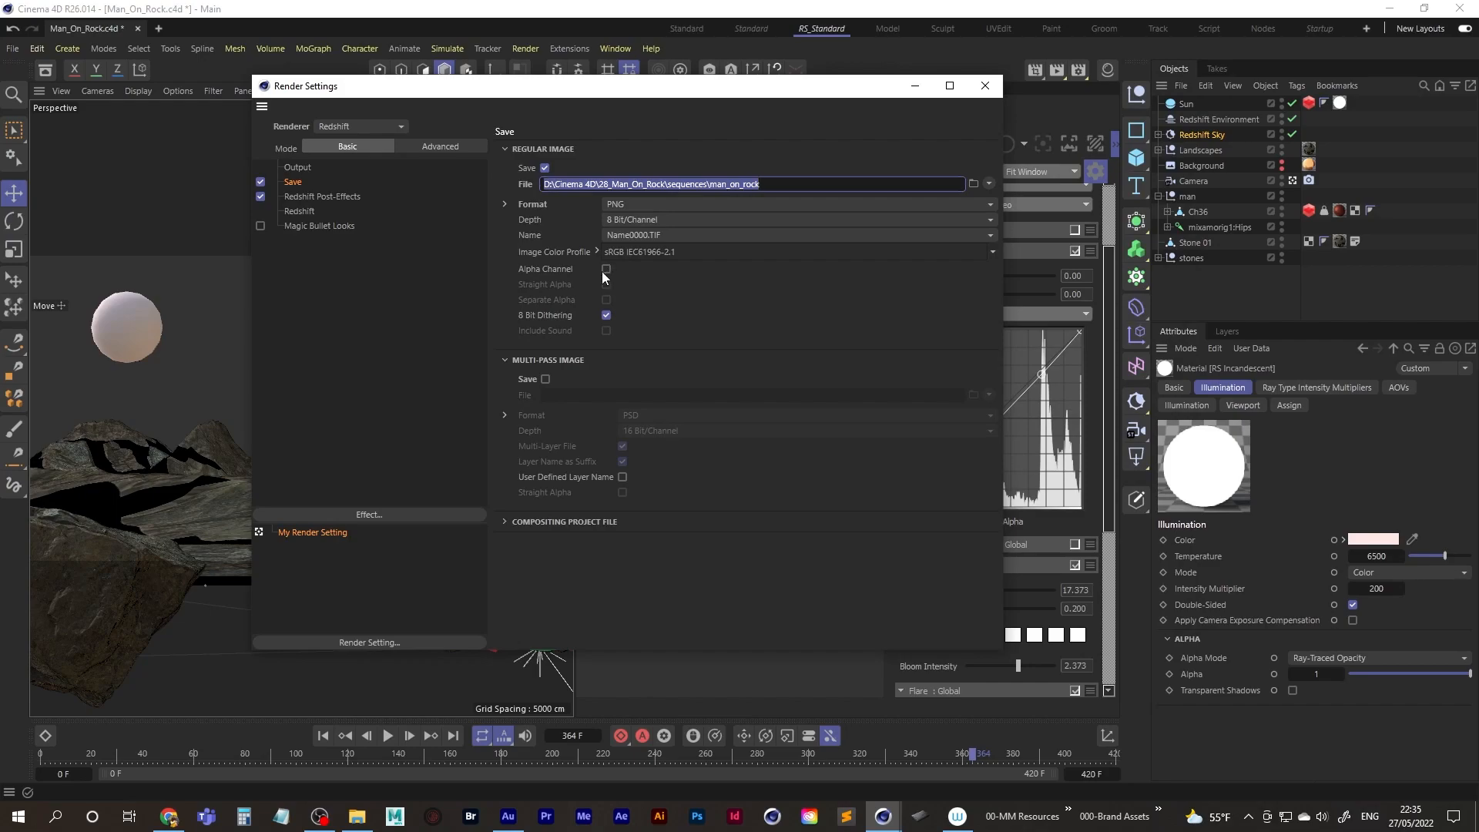
# Step: Review the Output, Save and Redshift render settings, close them and save the project
pyautogui.click(297, 173)
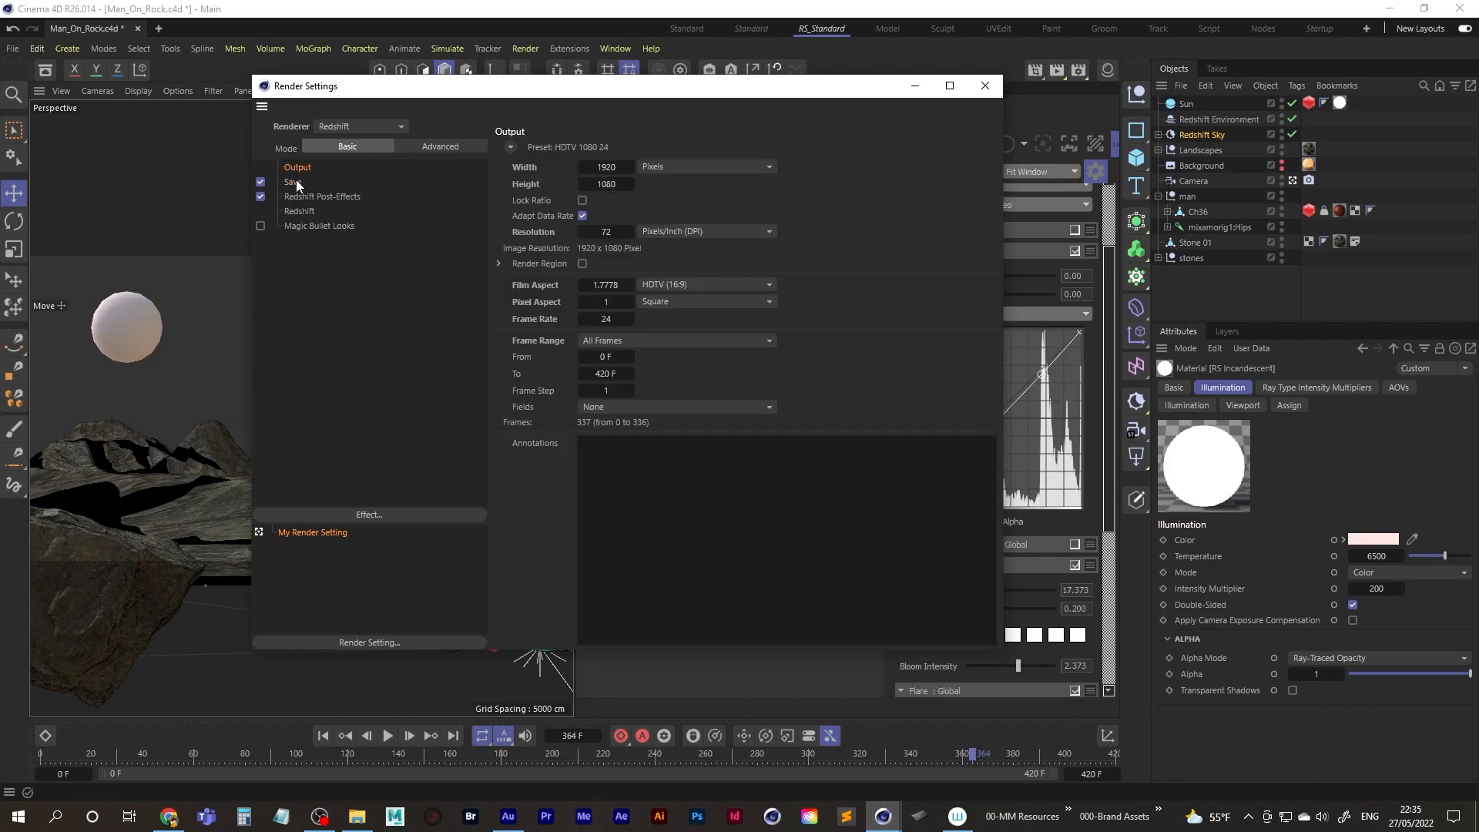
pyautogui.click(295, 183)
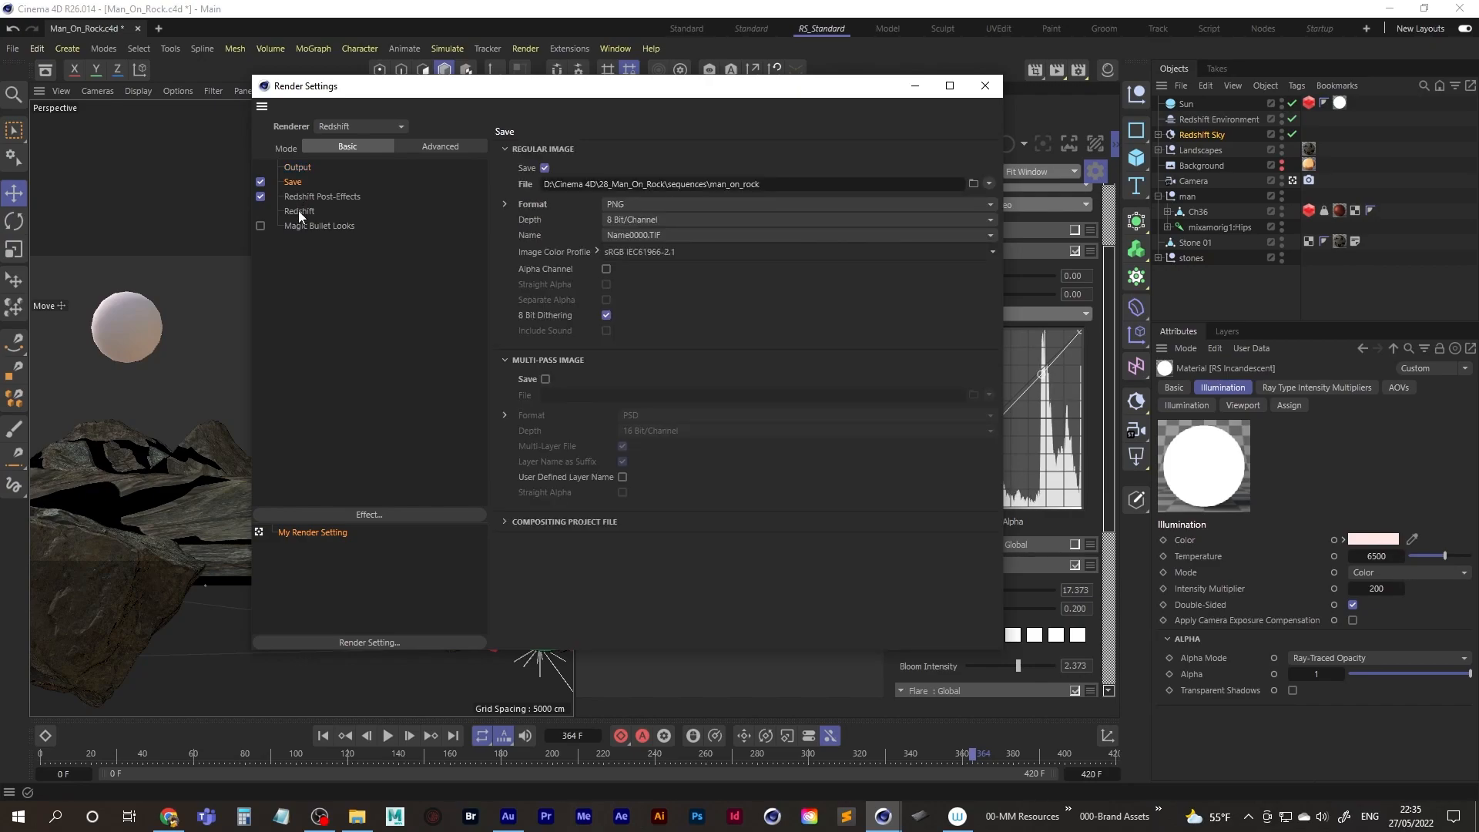
pyautogui.click(298, 211)
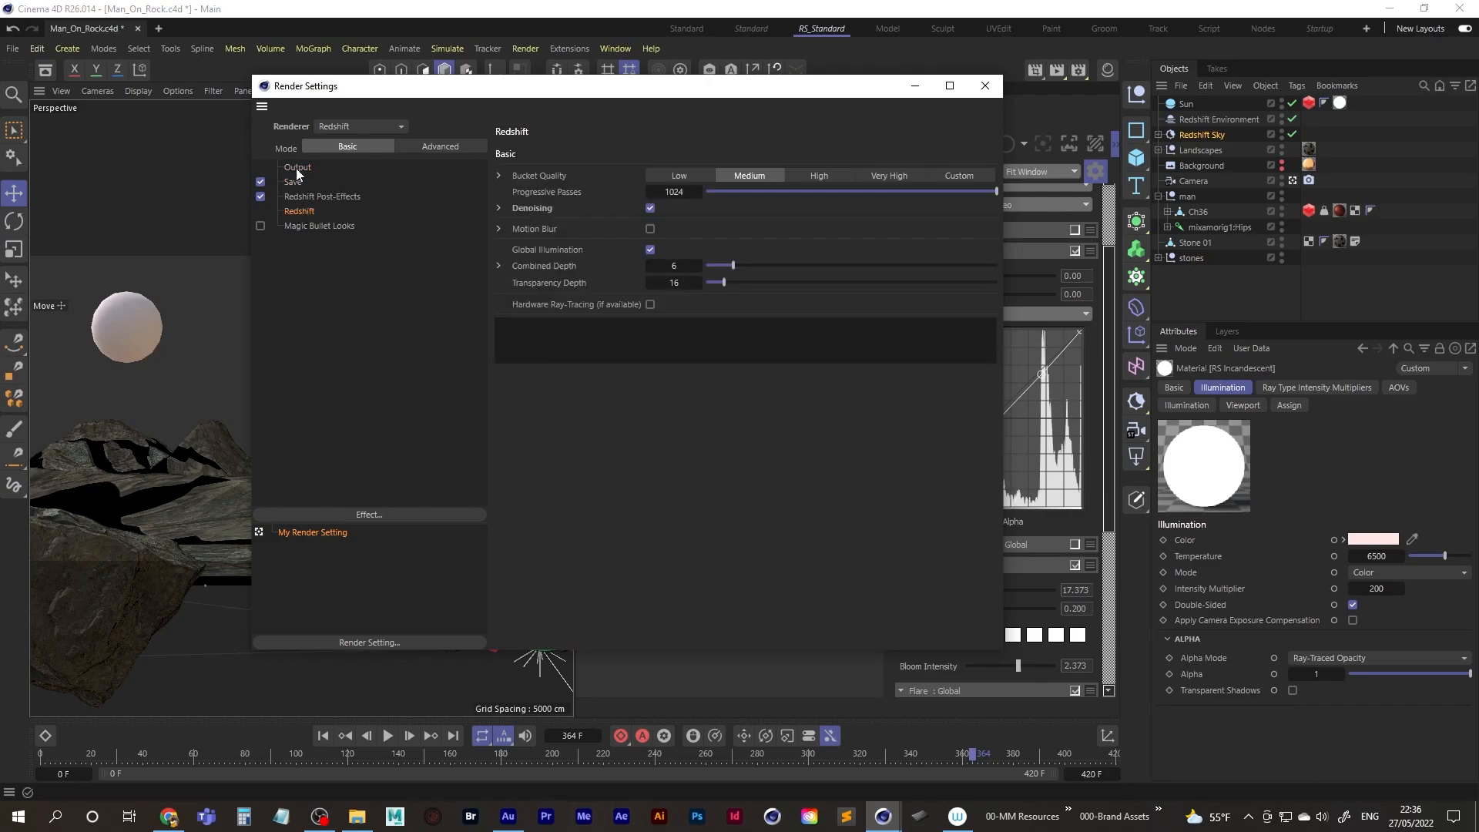
pyautogui.click(985, 86)
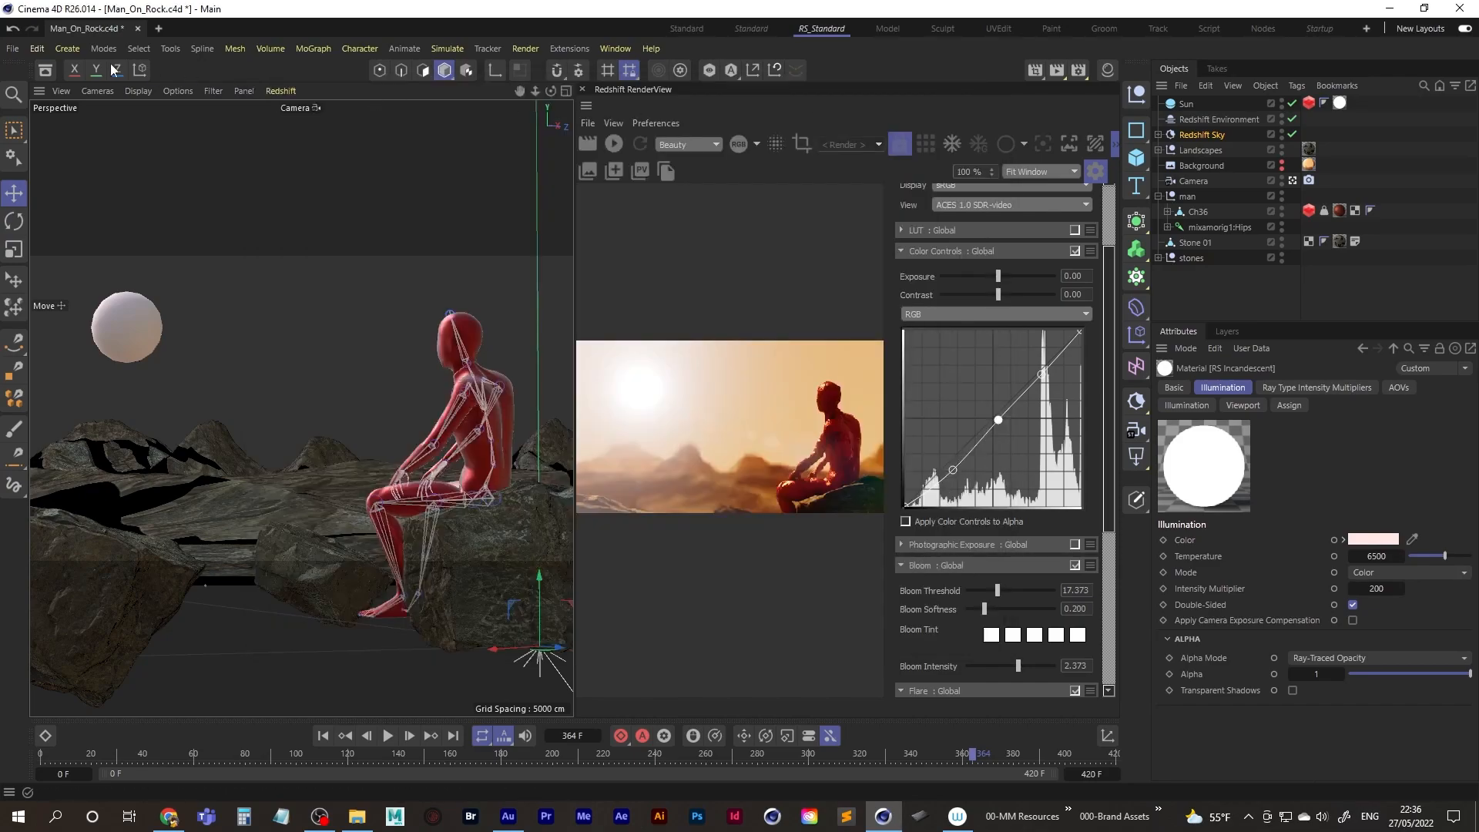
pyautogui.click(12, 48)
pyautogui.click(58, 234)
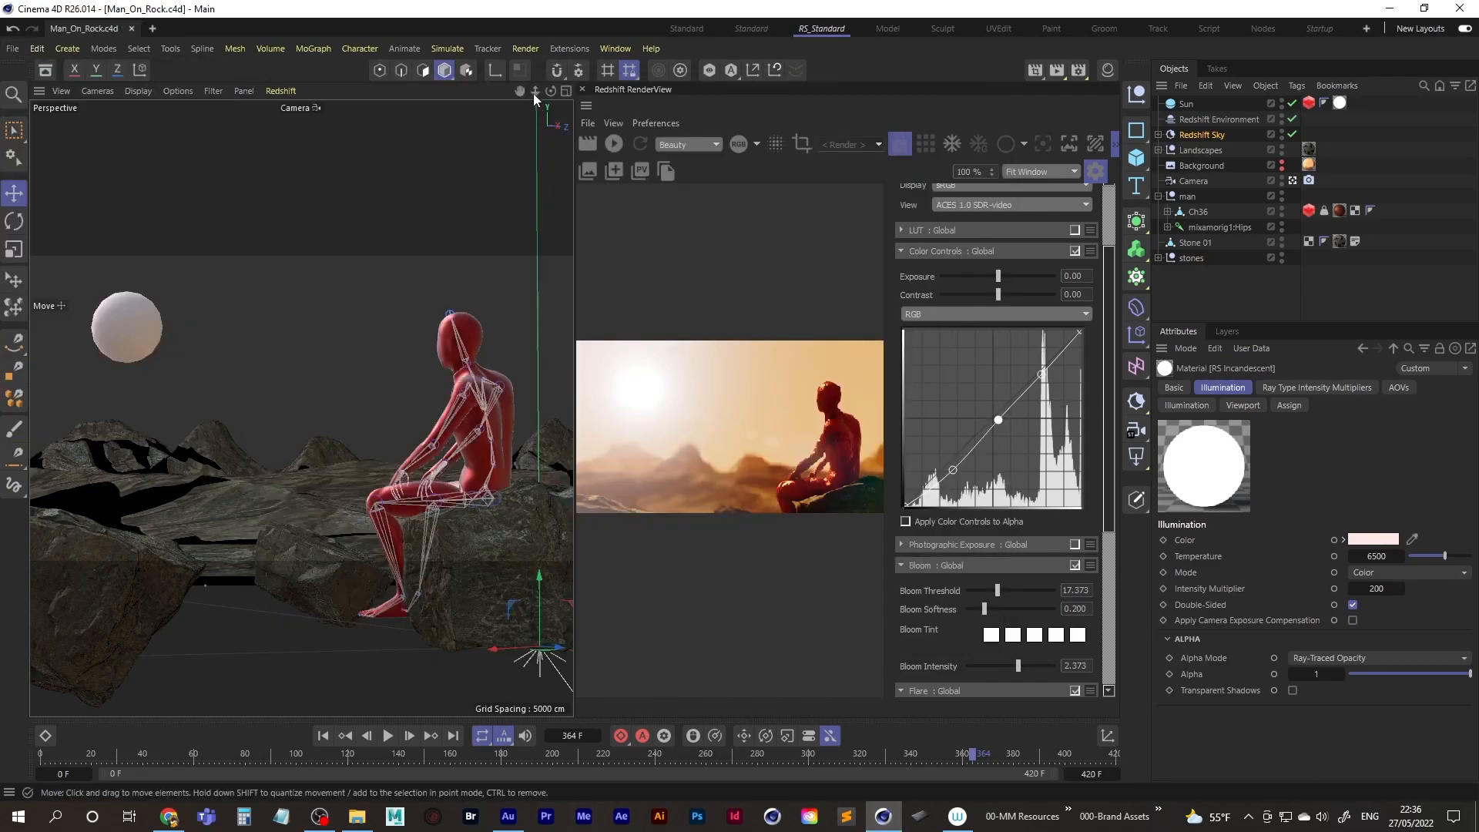
# Step: Open the Render Queue and remove the finished slider_1-01C.c4d job from it
pyautogui.click(524, 49)
pyautogui.click(570, 245)
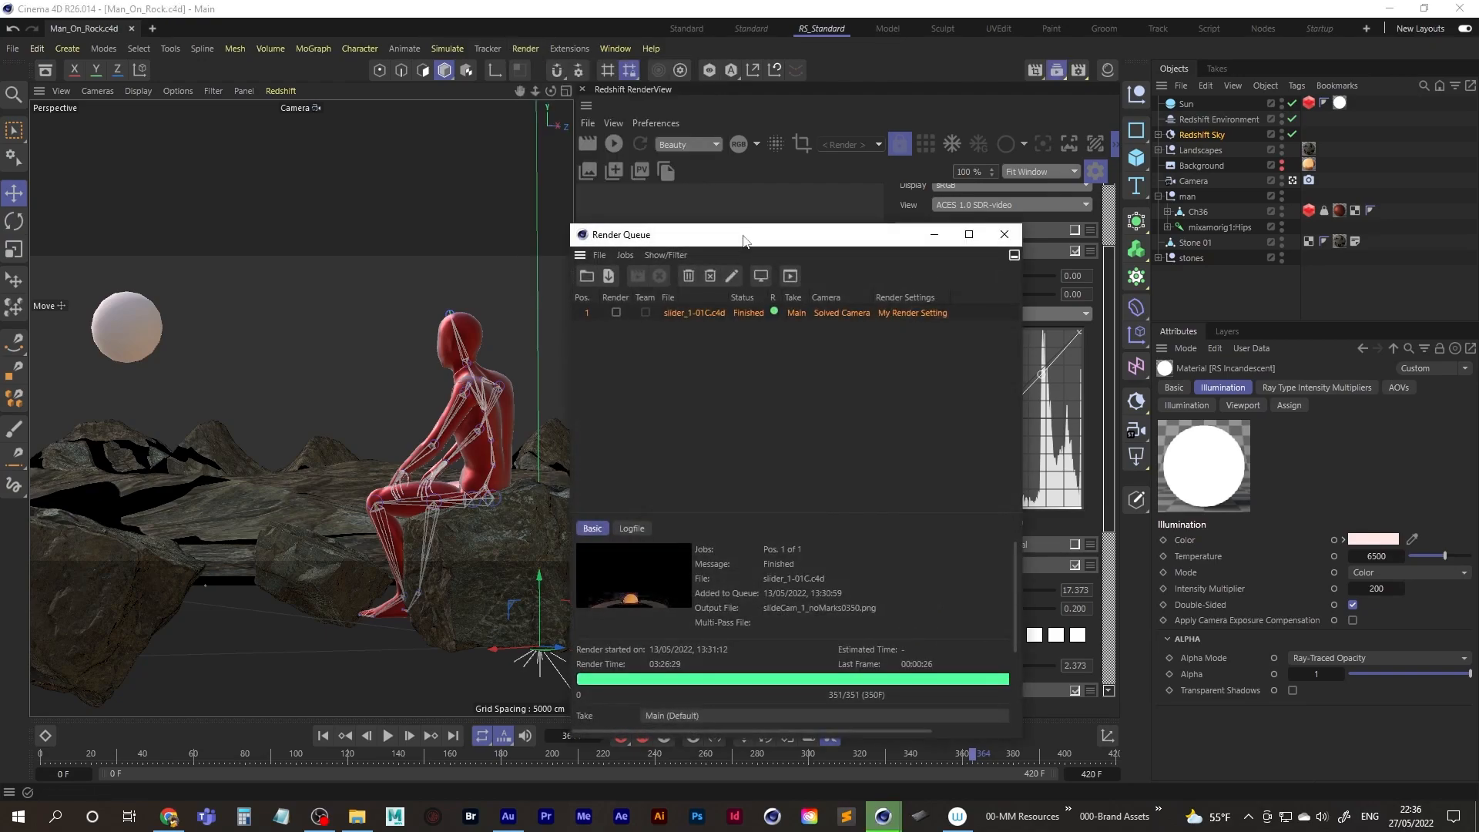
pyautogui.press('Delete')
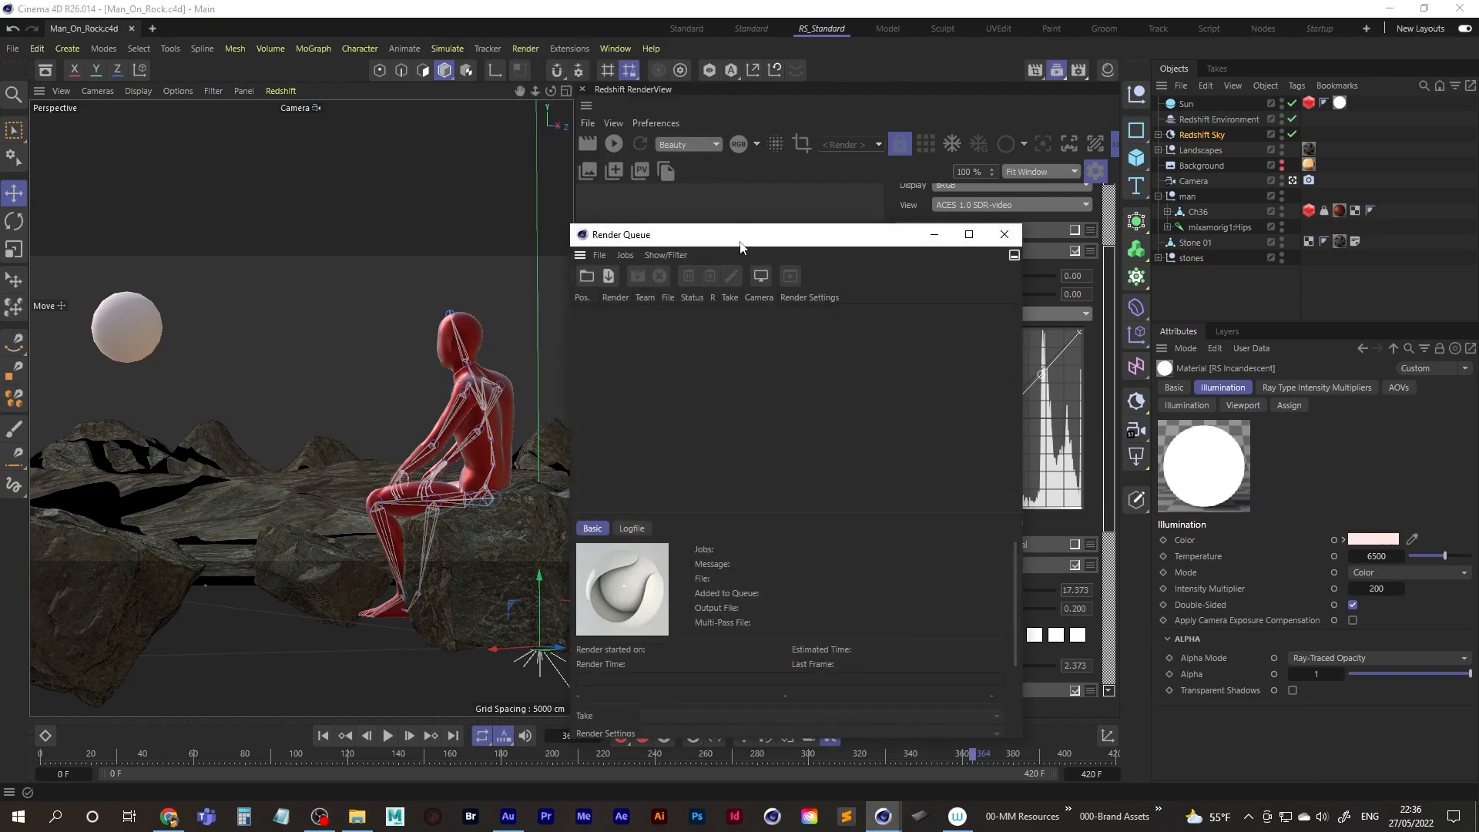
pyautogui.moveTo(752, 235); pyautogui.dragTo(593, 133)
# Step: Add the current Man_On_Rock.c4d project to the Render Queue and start rendering it
pyautogui.click(525, 48)
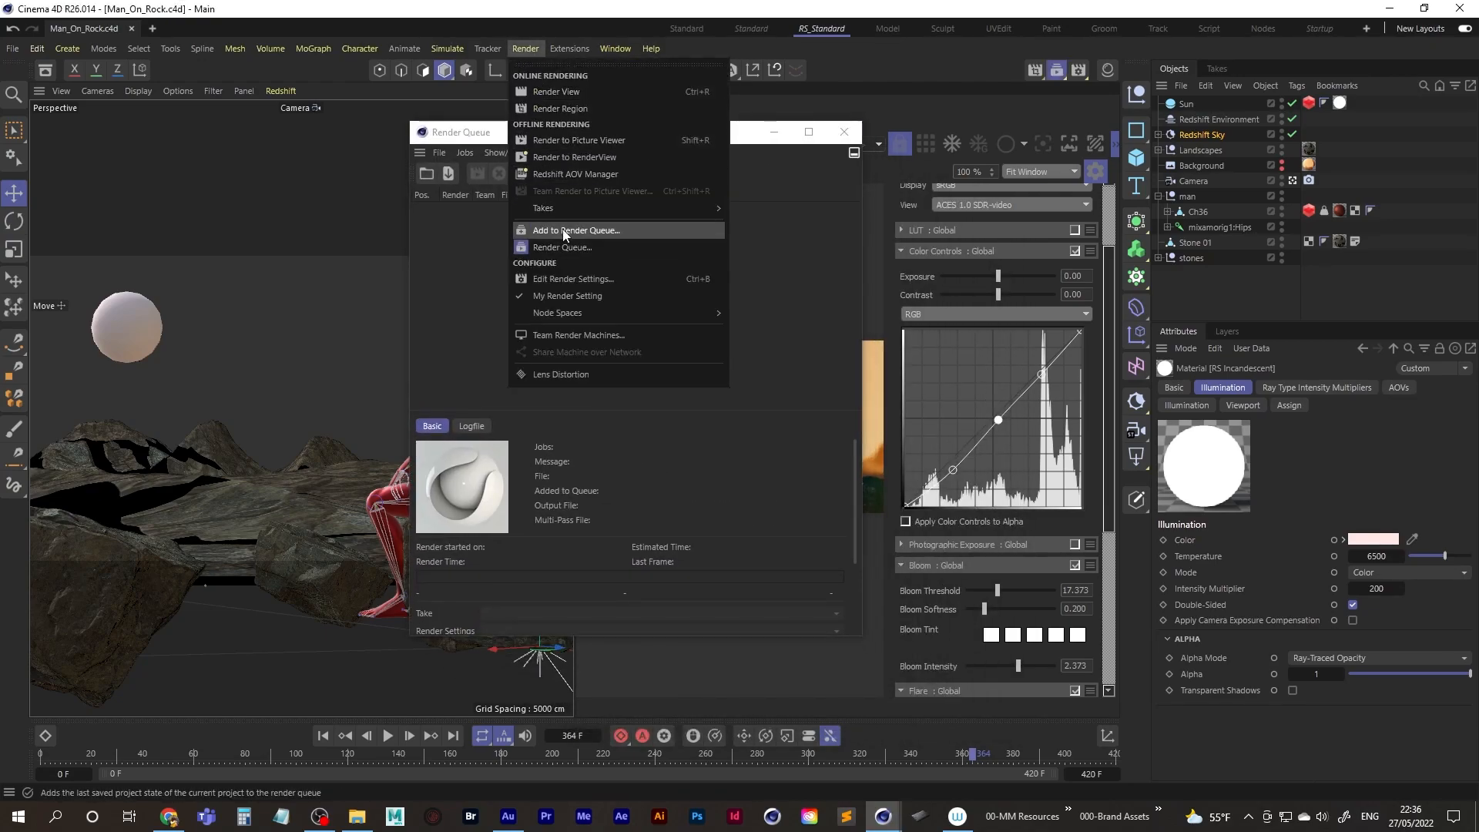
pyautogui.click(565, 231)
pyautogui.click(476, 175)
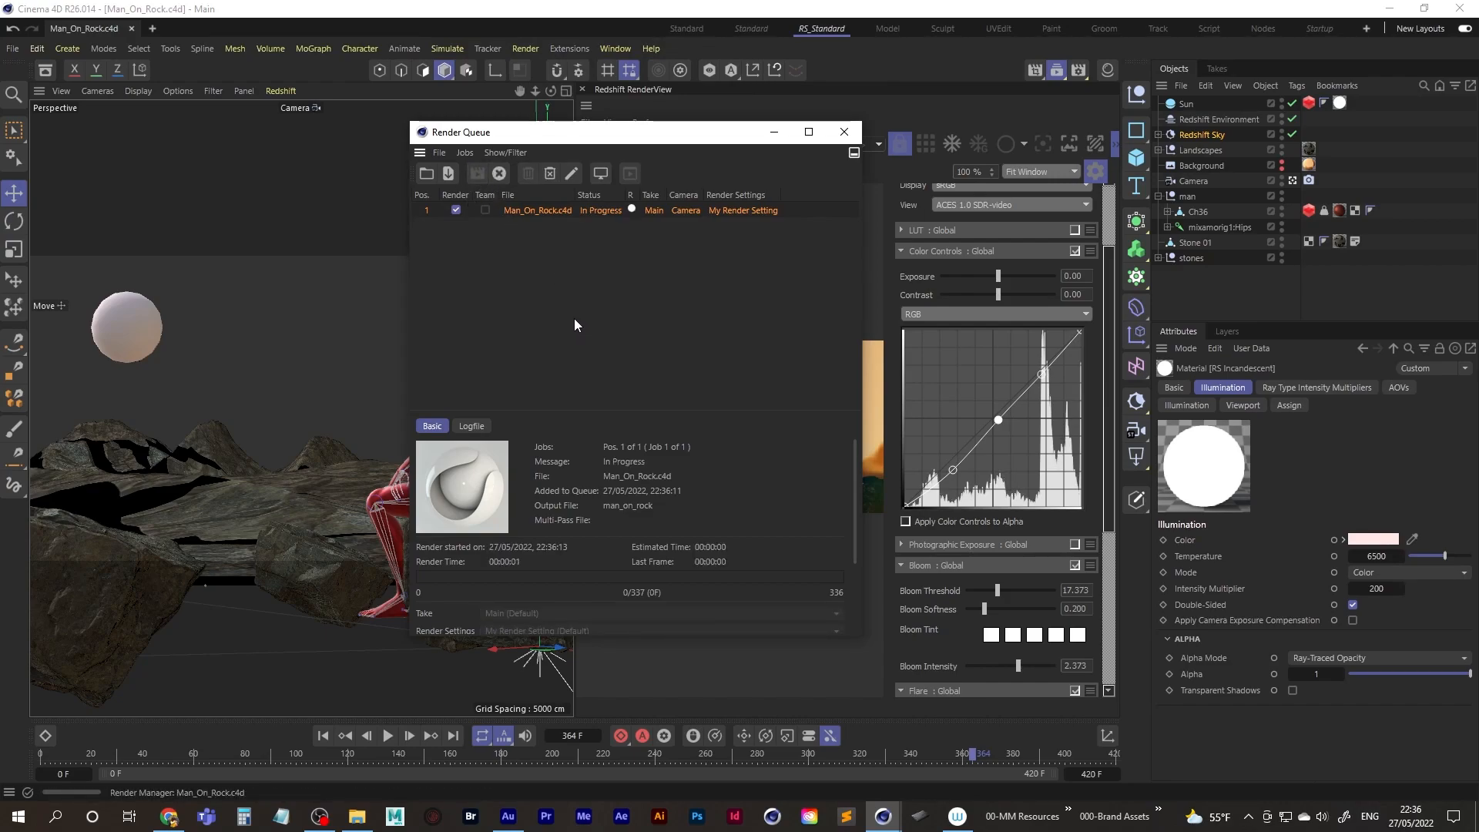